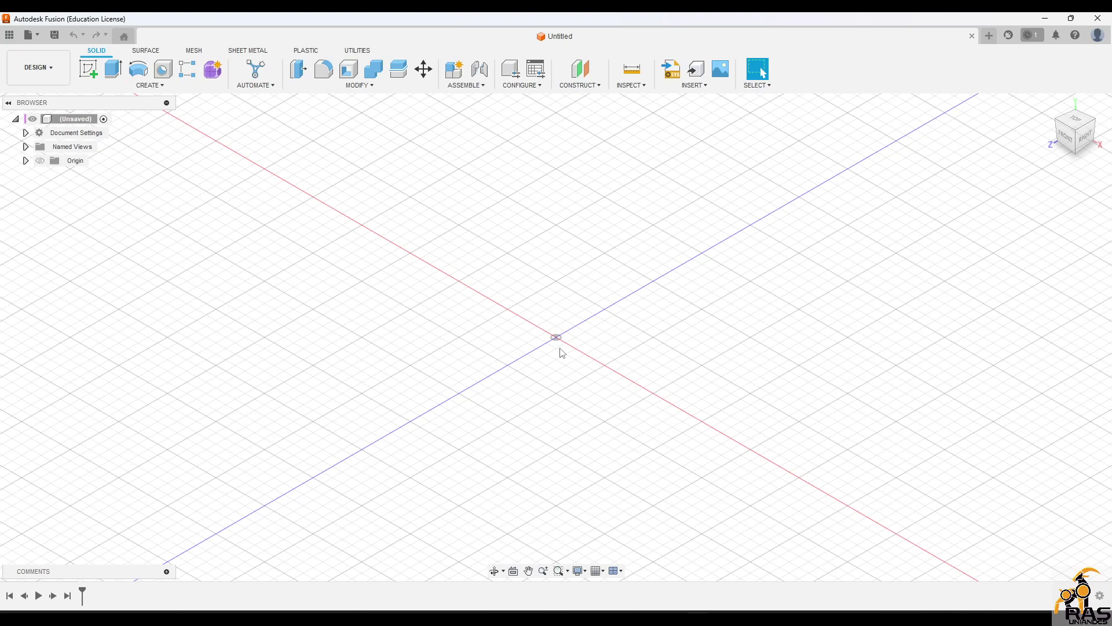
Step: Start a new sketch on the horizontal origin plane
{"action": "middle_click_drag", "start_coordinate": [568, 346], "coordinate": [536, 386], "text": "shift"}
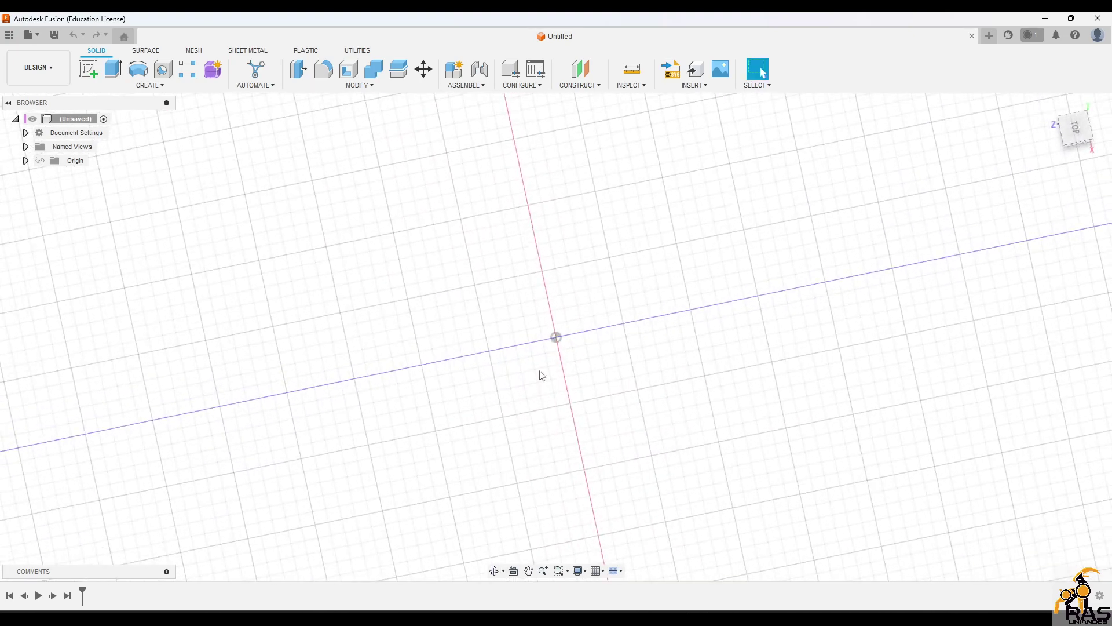
{"action": "scroll", "coordinate": [539, 371], "scroll_direction": "down", "scroll_amount": 3}
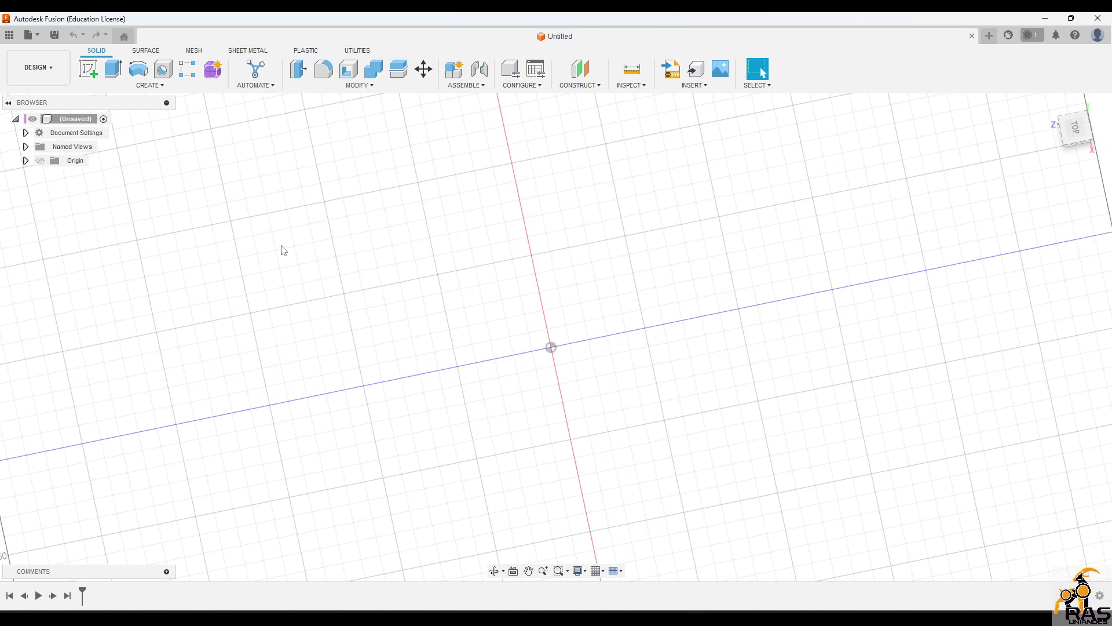
{"action": "left_click", "coordinate": [91, 70]}
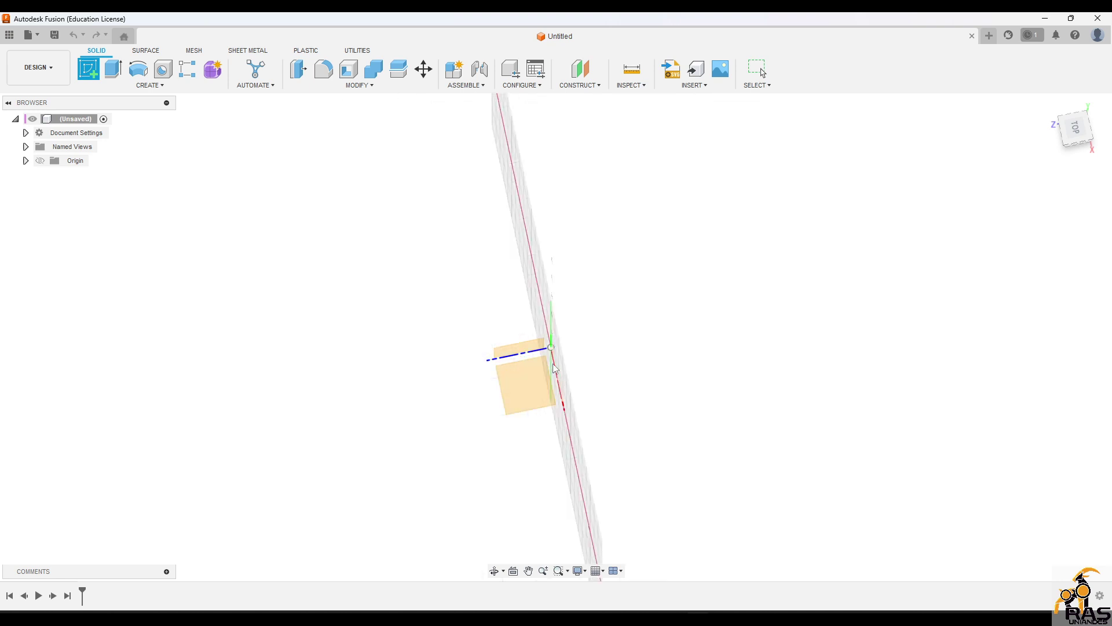
{"action": "middle_click_drag", "start_coordinate": [602, 357], "coordinate": [638, 303], "text": "shift"}
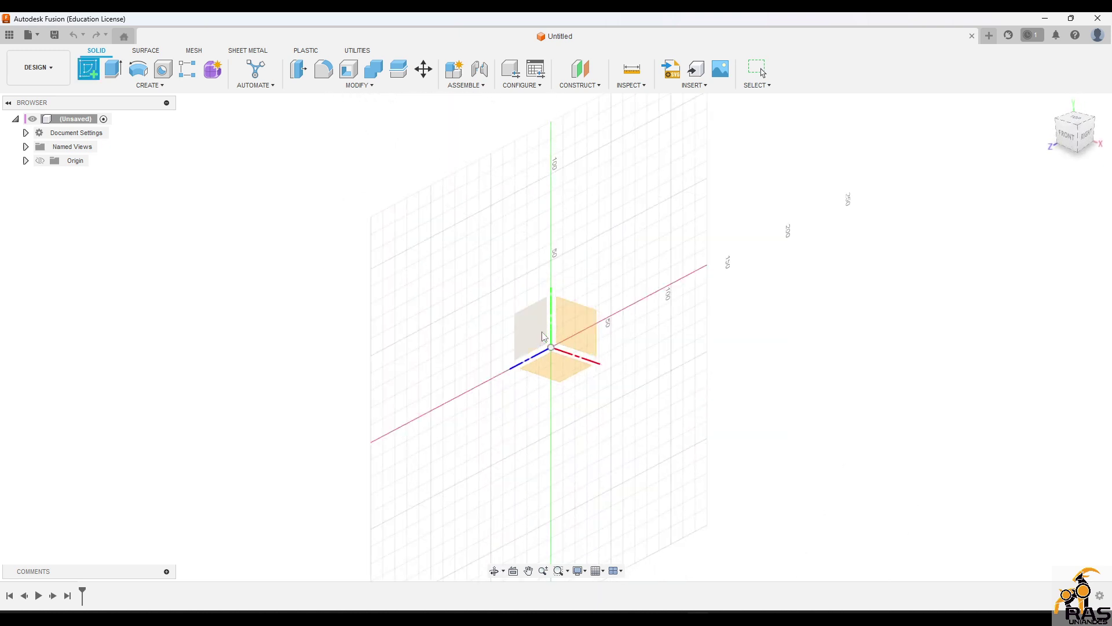
{"action": "middle_click_drag", "start_coordinate": [582, 349], "coordinate": [501, 385], "text": "shift"}
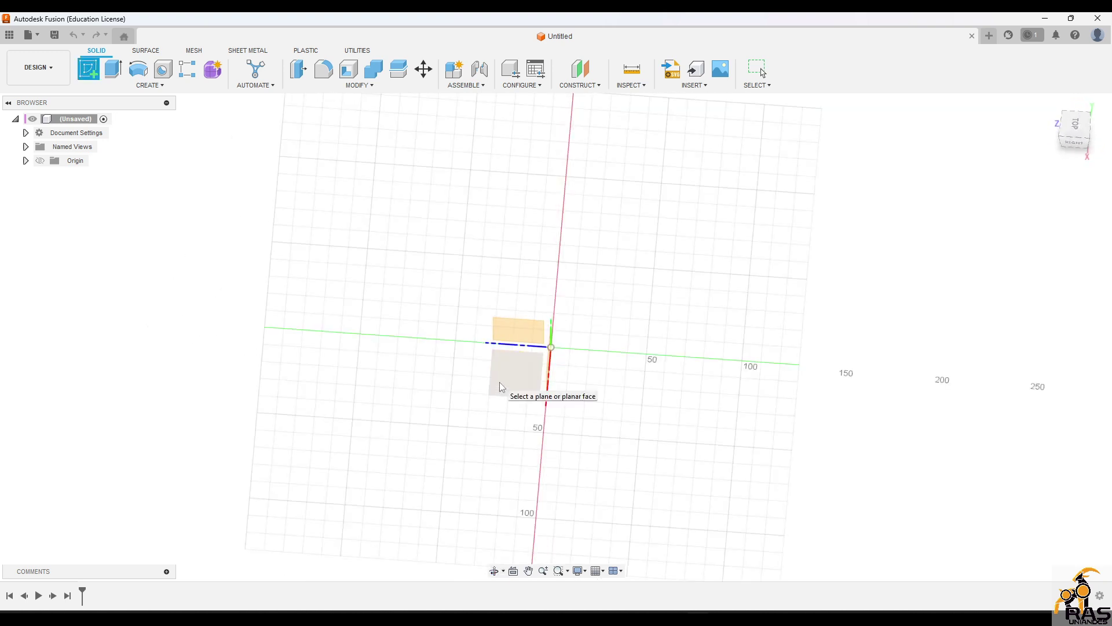
{"action": "left_click", "coordinate": [501, 386]}
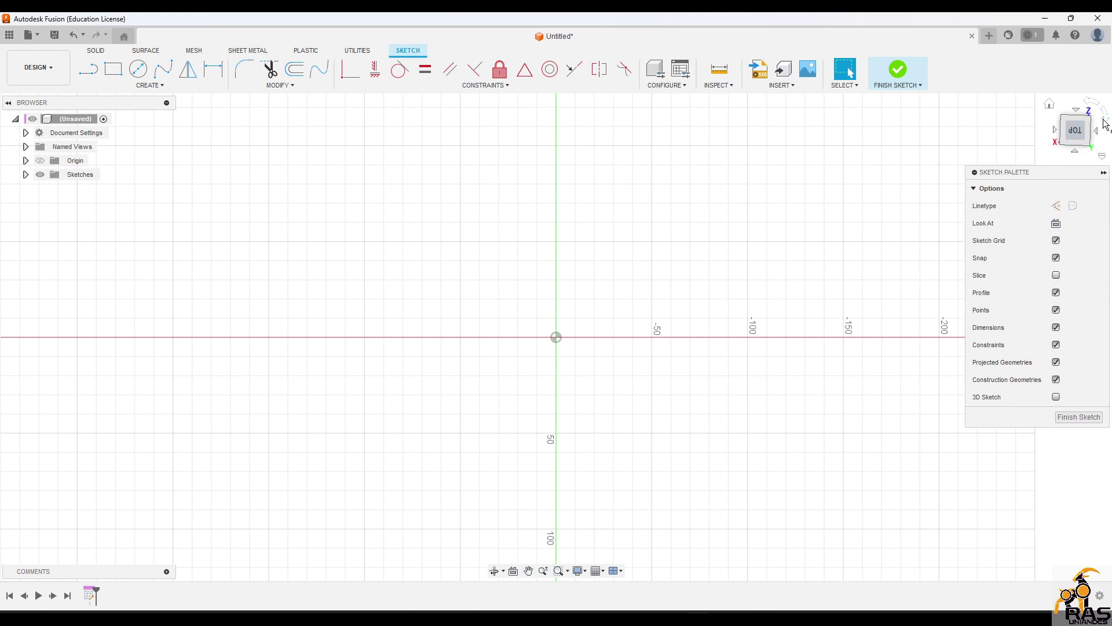
{"action": "left_click", "coordinate": [1103, 120]}
{"action": "left_click", "coordinate": [1103, 119]}
{"action": "middle_click_drag", "start_coordinate": [553, 336], "coordinate": [513, 278]}
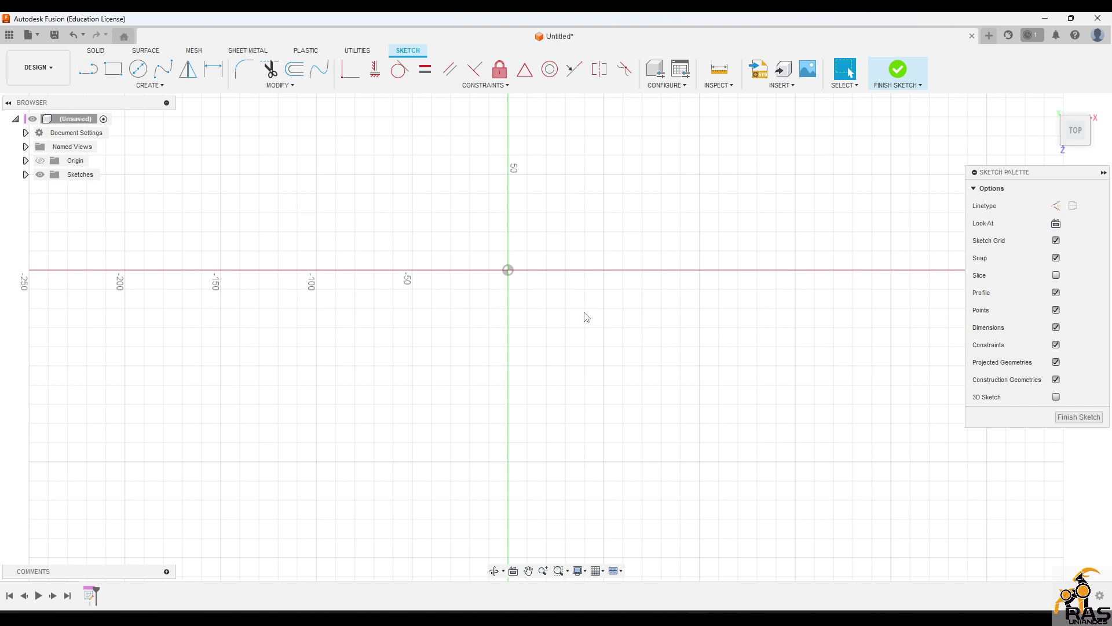
Step: Draw a 50 mm horizontal line from the origin followed by a zigzag of short segments, and delete all of these lines
{"action": "key", "text": "l"}
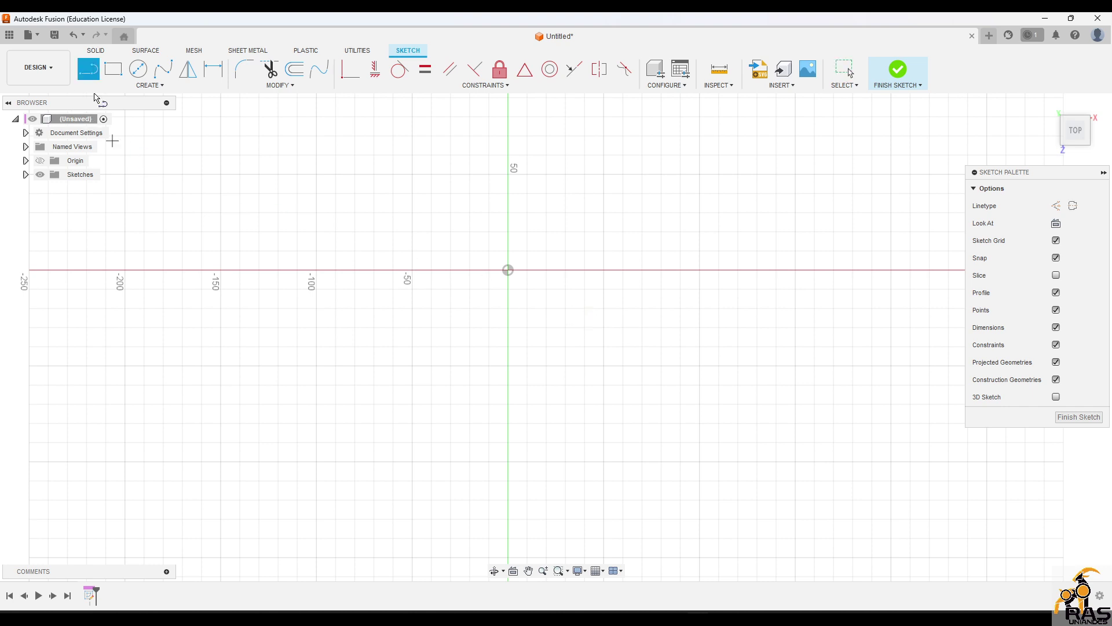
{"action": "left_click", "coordinate": [509, 271]}
{"action": "left_click", "coordinate": [604, 271]}
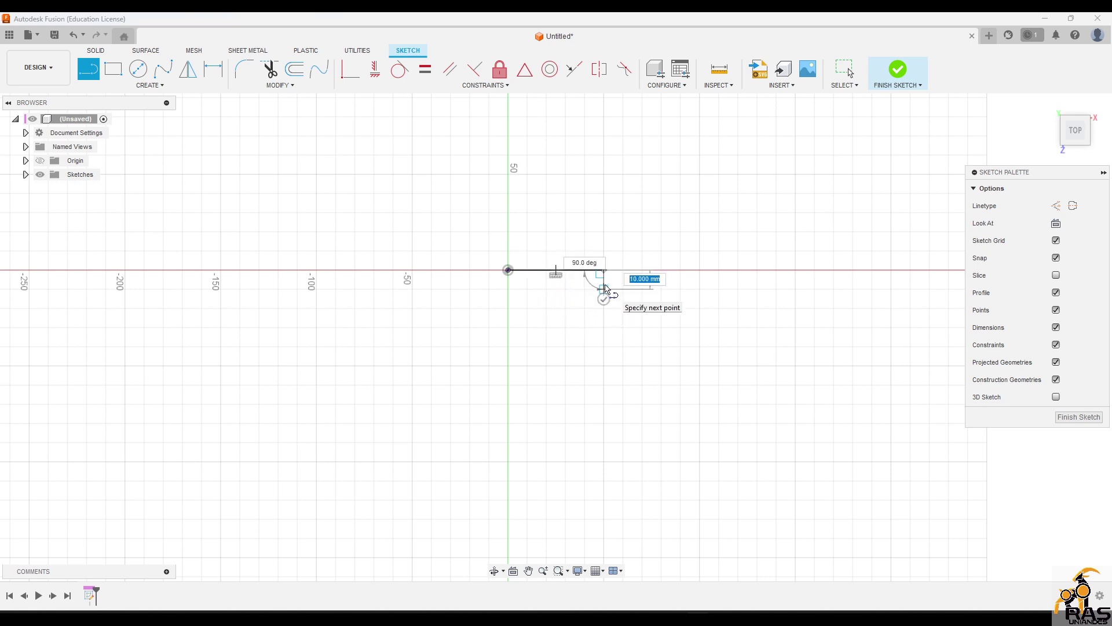
{"action": "left_click", "coordinate": [588, 284]}
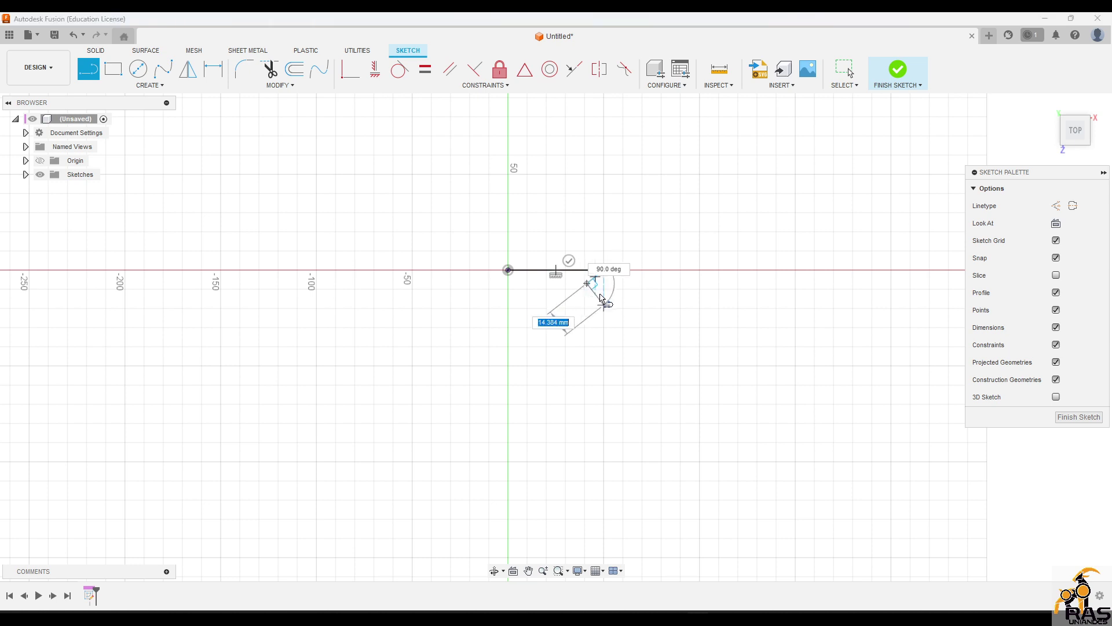
{"action": "left_click", "coordinate": [604, 294]}
{"action": "left_click", "coordinate": [576, 303]}
{"action": "left_click", "coordinate": [595, 316]}
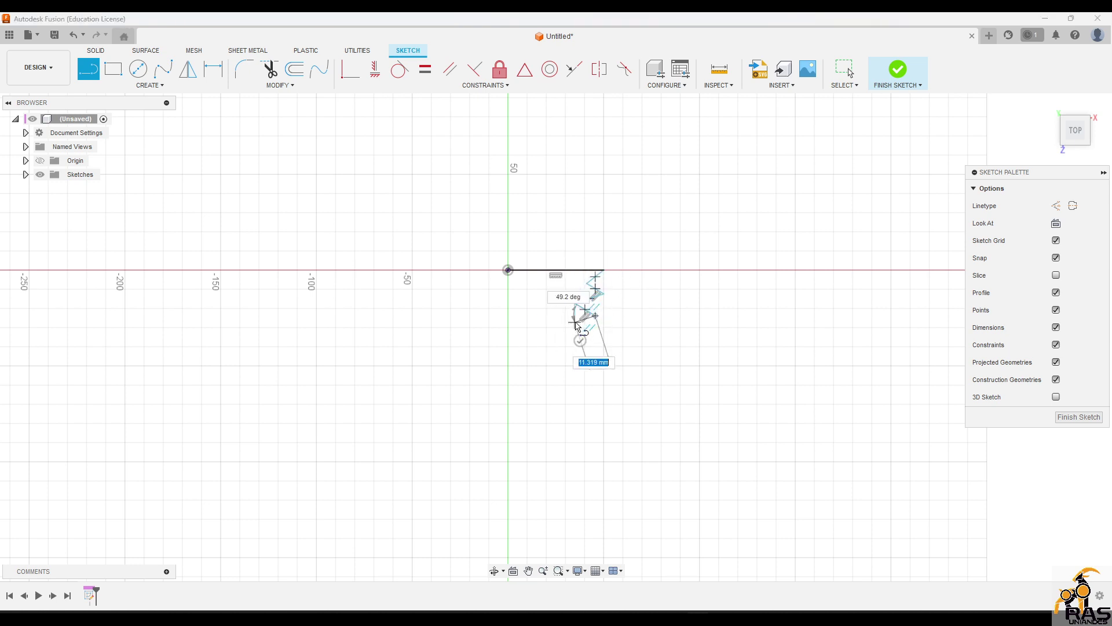
{"action": "left_click", "coordinate": [564, 325]}
{"action": "key", "text": "Escape"}
{"action": "mouse_move", "coordinate": [470, 226]}
{"action": "left_mouse_down"}
{"action": "mouse_move", "coordinate": [548, 311]}
{"action": "mouse_move", "coordinate": [833, 446]}
{"action": "left_mouse_up"}
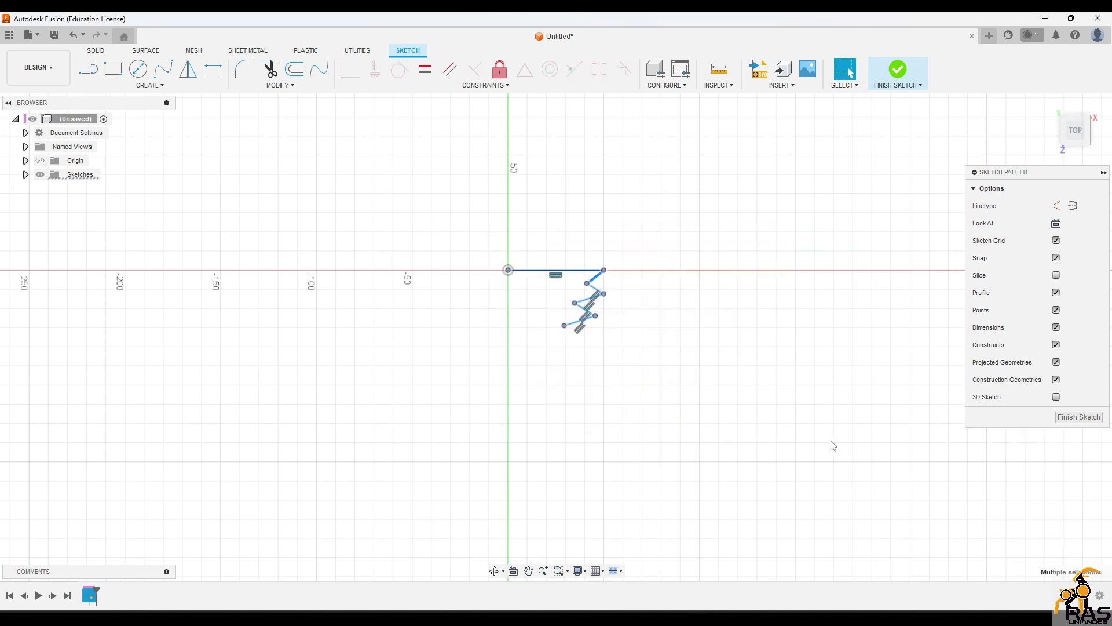
{"action": "key", "text": "Delete"}
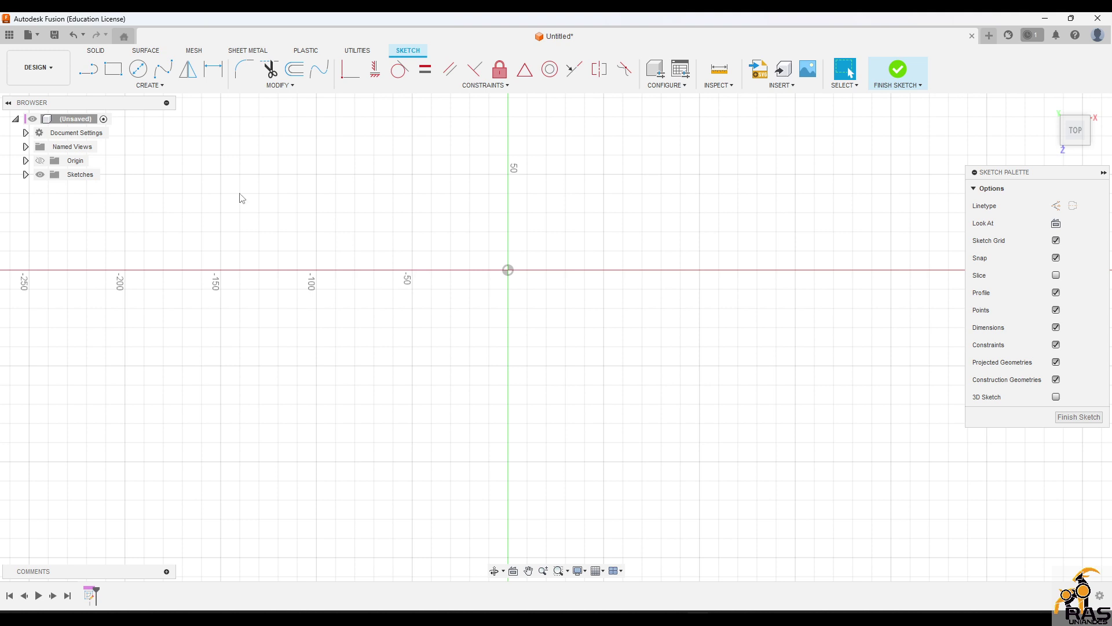
Step: Draw a two-point rectangle from the origin with a small one about 7 mm wide inside it, and undo both rectangles
{"action": "left_click", "coordinate": [114, 81]}
{"action": "left_click", "coordinate": [508, 270]}
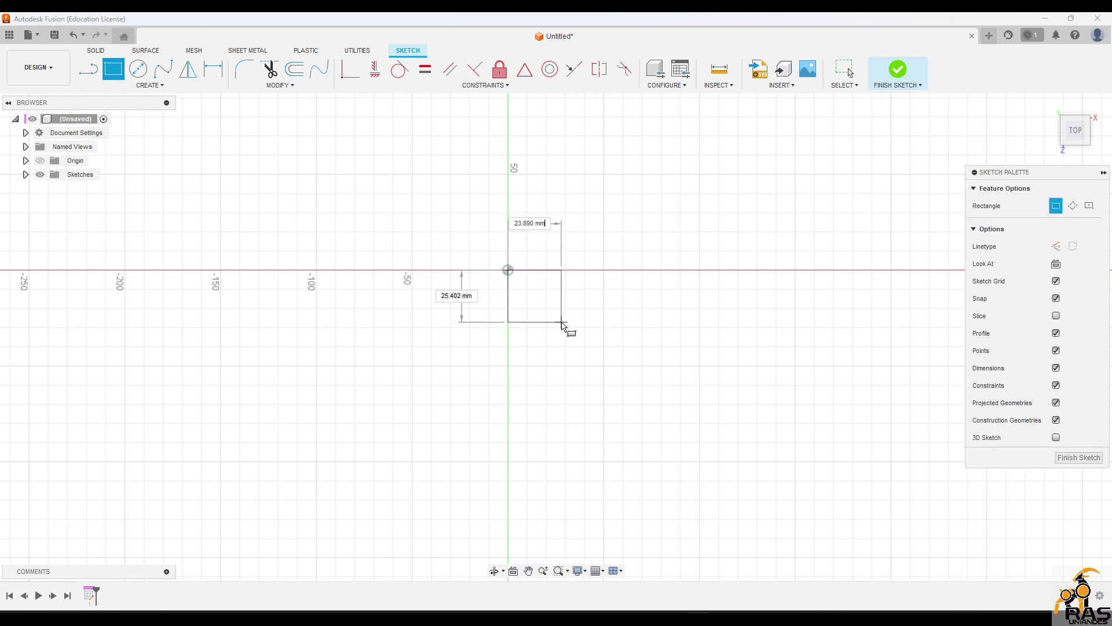
{"action": "left_click", "coordinate": [643, 347]}
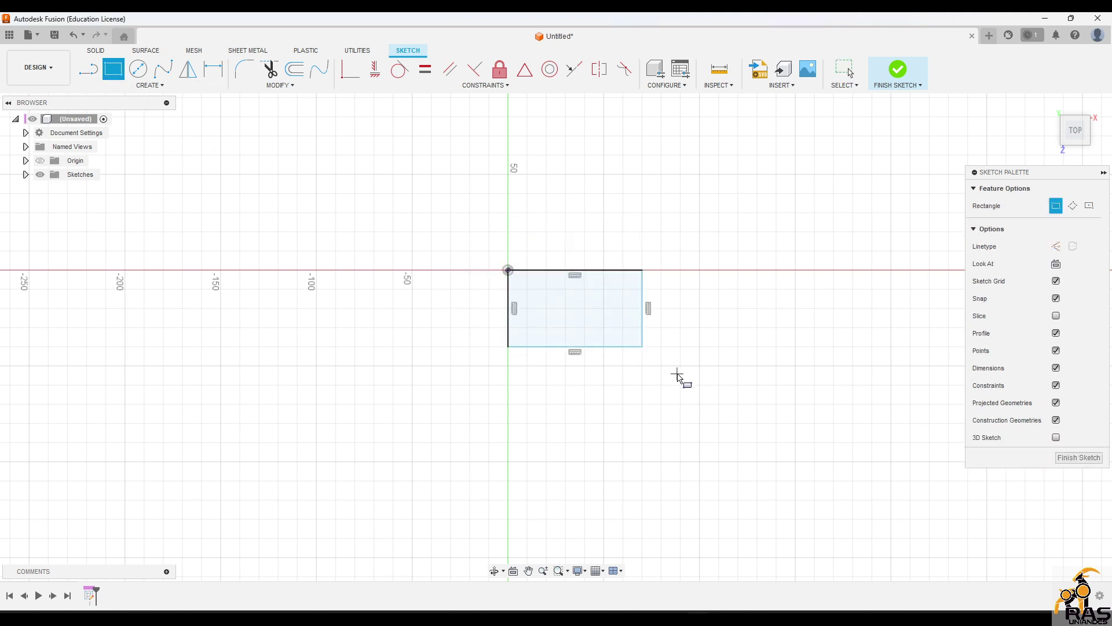
{"action": "left_click", "coordinate": [590, 314]}
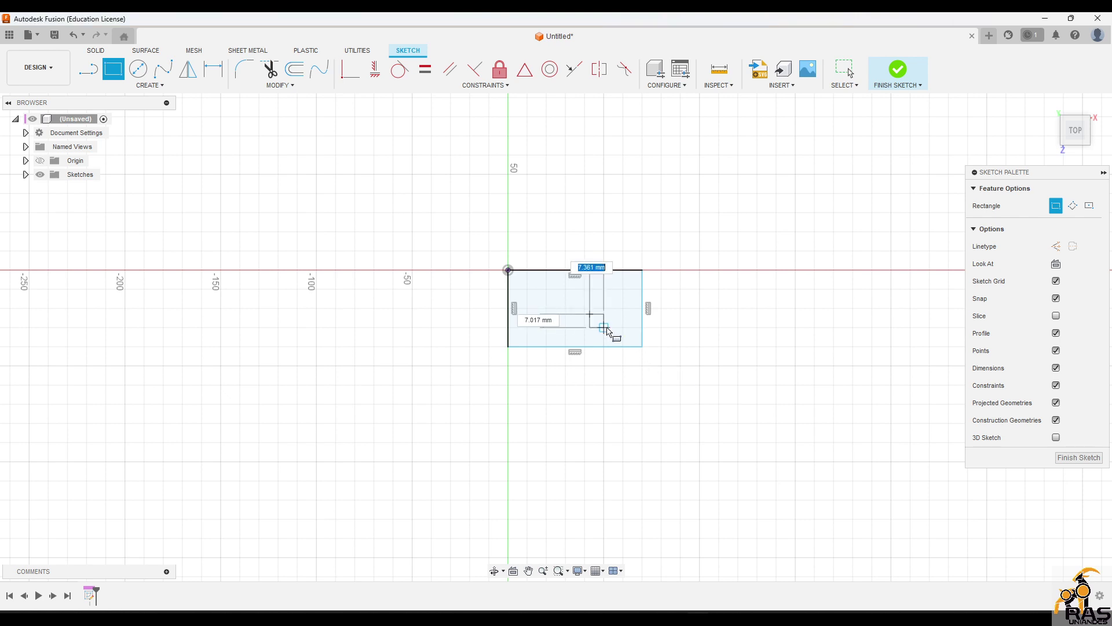
{"action": "left_click", "coordinate": [603, 328]}
{"action": "key", "text": "Escape"}
{"action": "key", "text": "ctrl+z"}
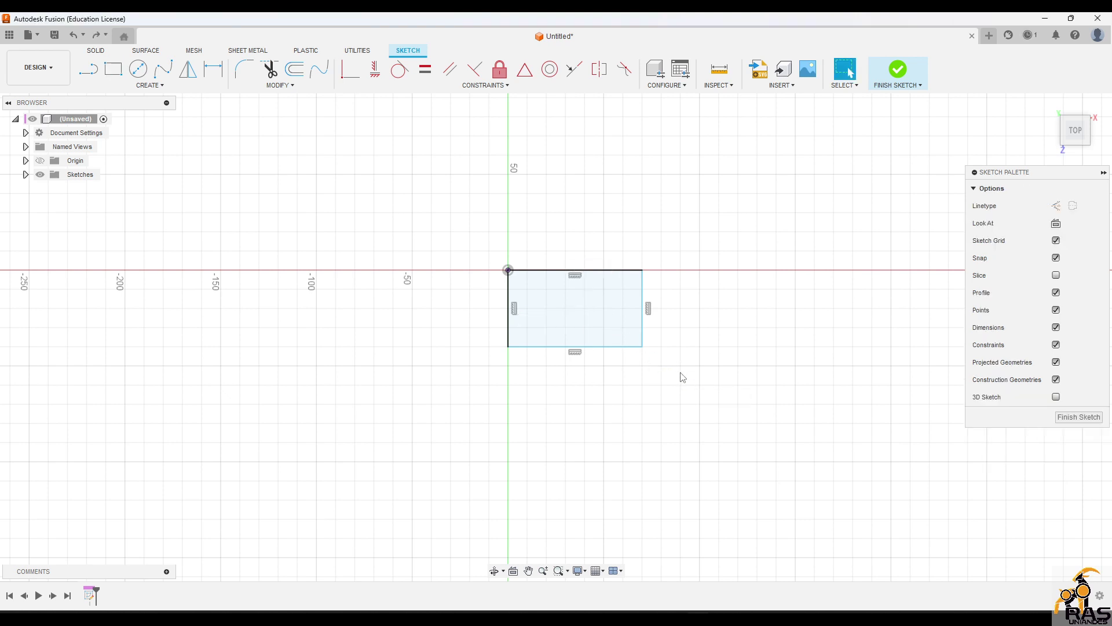
{"action": "key", "text": "ctrl+z"}
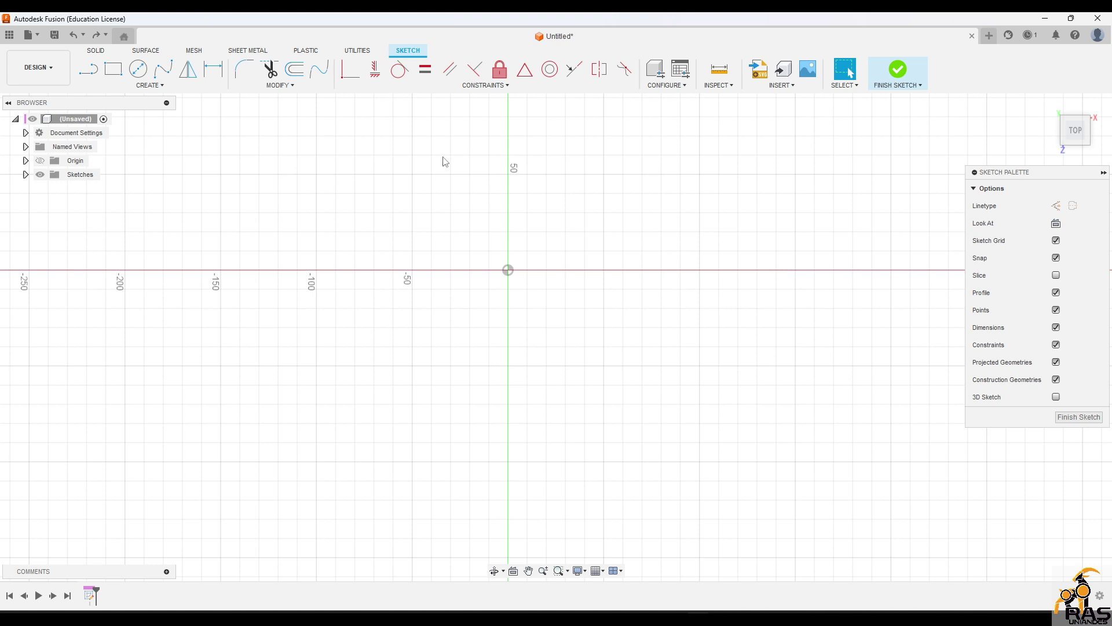
Step: Sketch a single solid line from the origin, slanting upward on the positive X side
{"action": "left_click", "coordinate": [88, 69]}
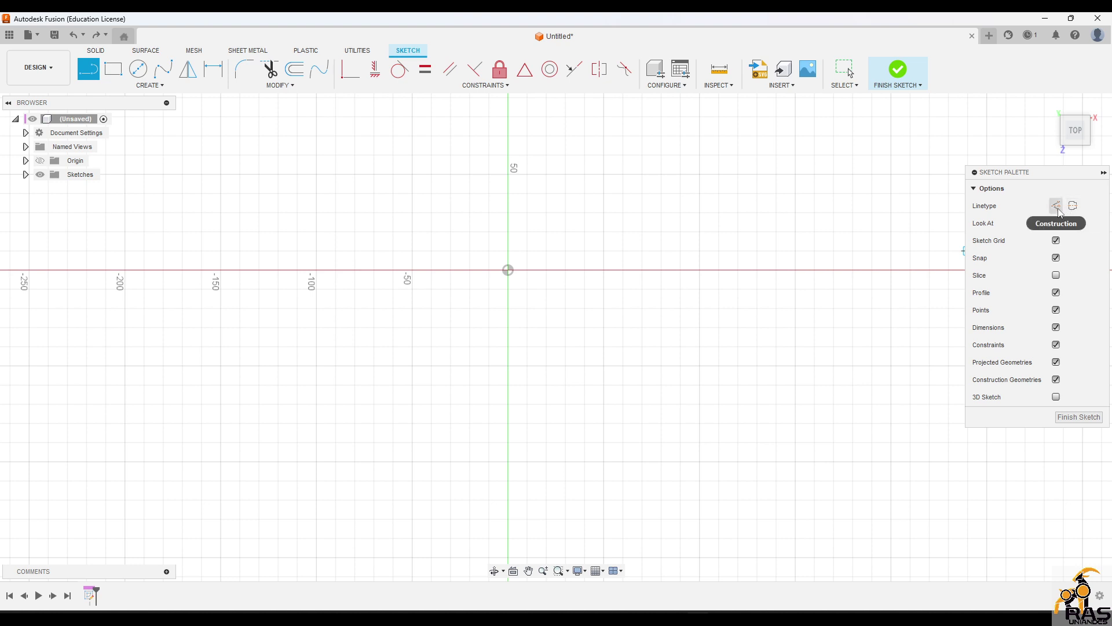
{"action": "left_click", "coordinate": [507, 270]}
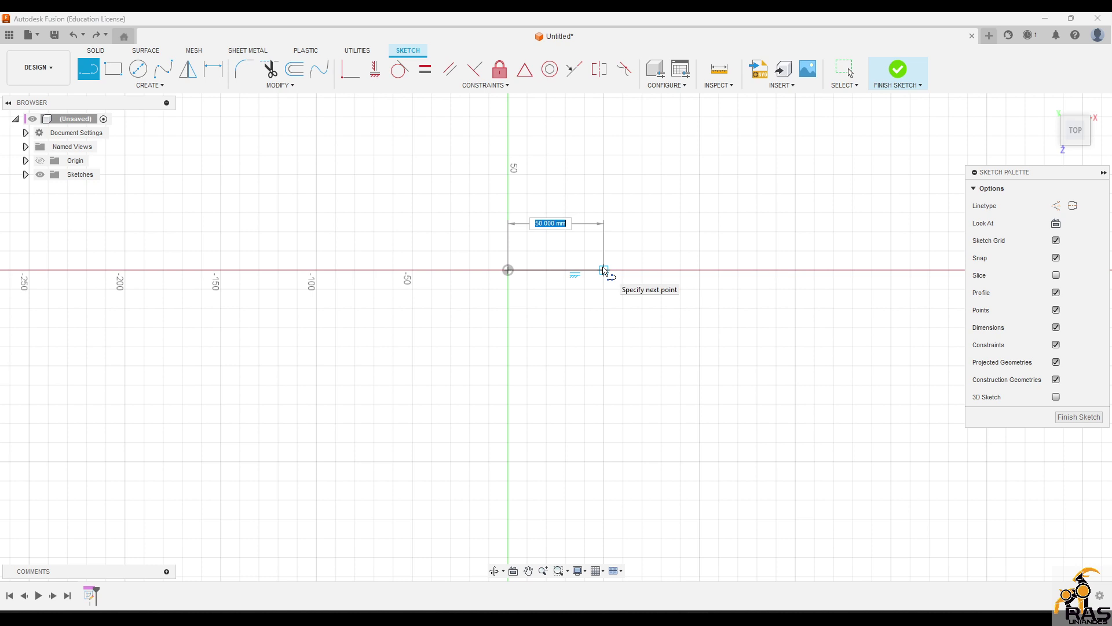
{"action": "left_click", "coordinate": [604, 232]}
{"action": "key", "text": "Escape"}
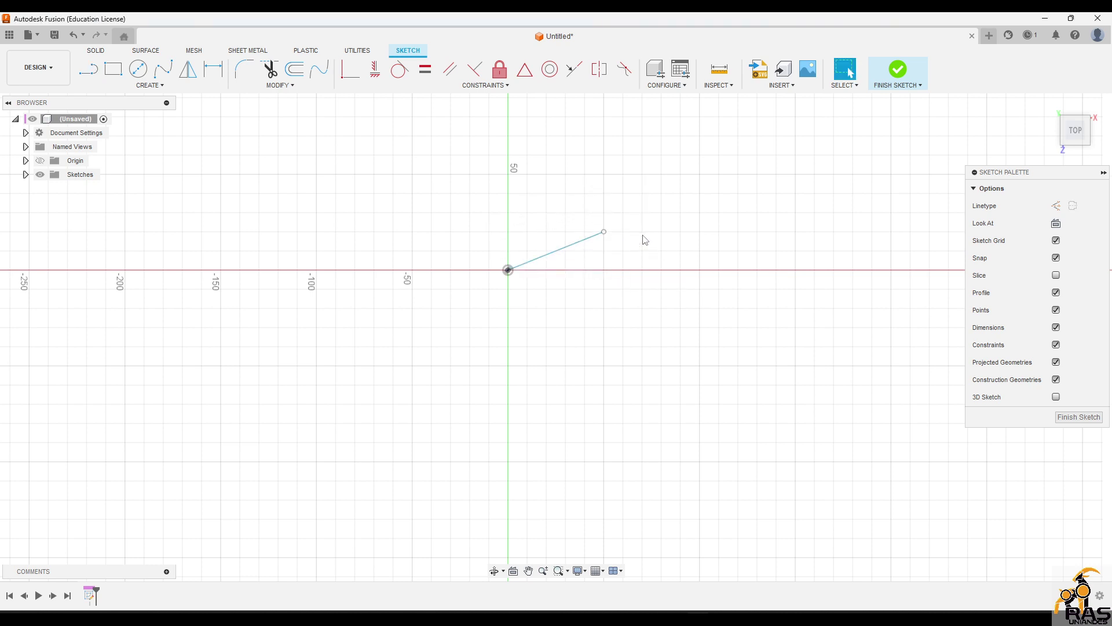
Step: Turn on the Construction linetype and draw a construction line from the origin, slanting downward below the X axis
{"action": "left_click", "coordinate": [1059, 211]}
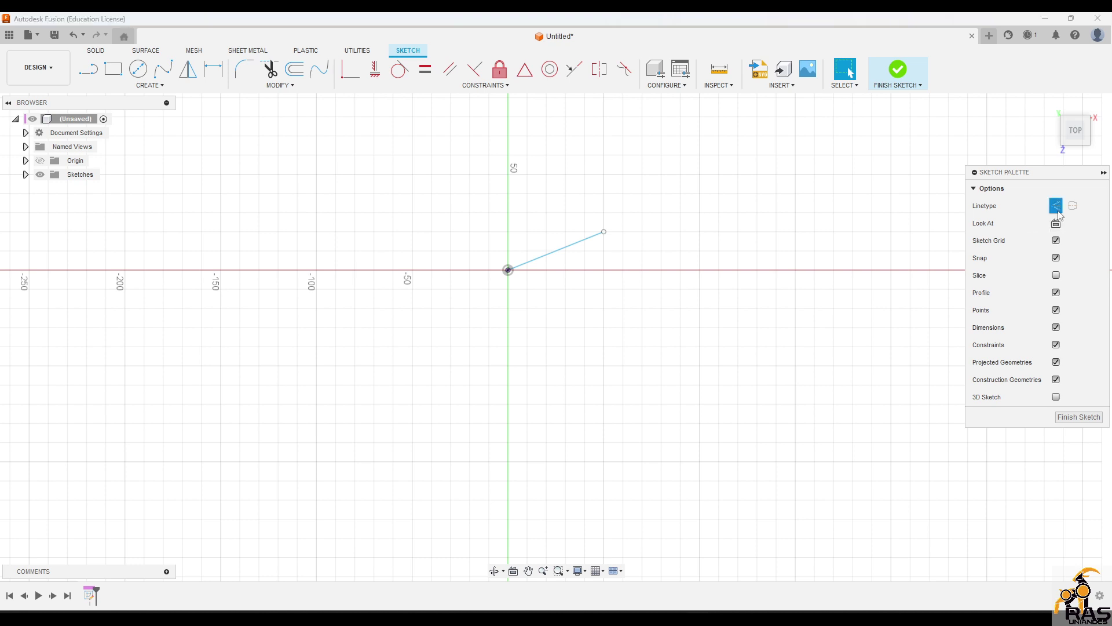
{"action": "left_click", "coordinate": [92, 72]}
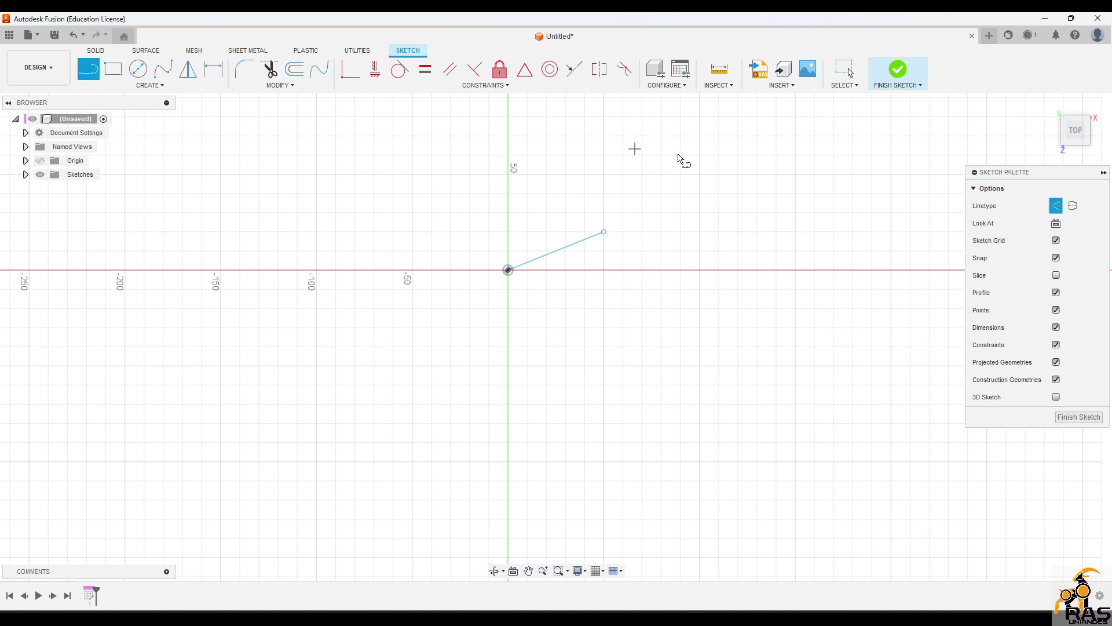
{"action": "left_click", "coordinate": [513, 275]}
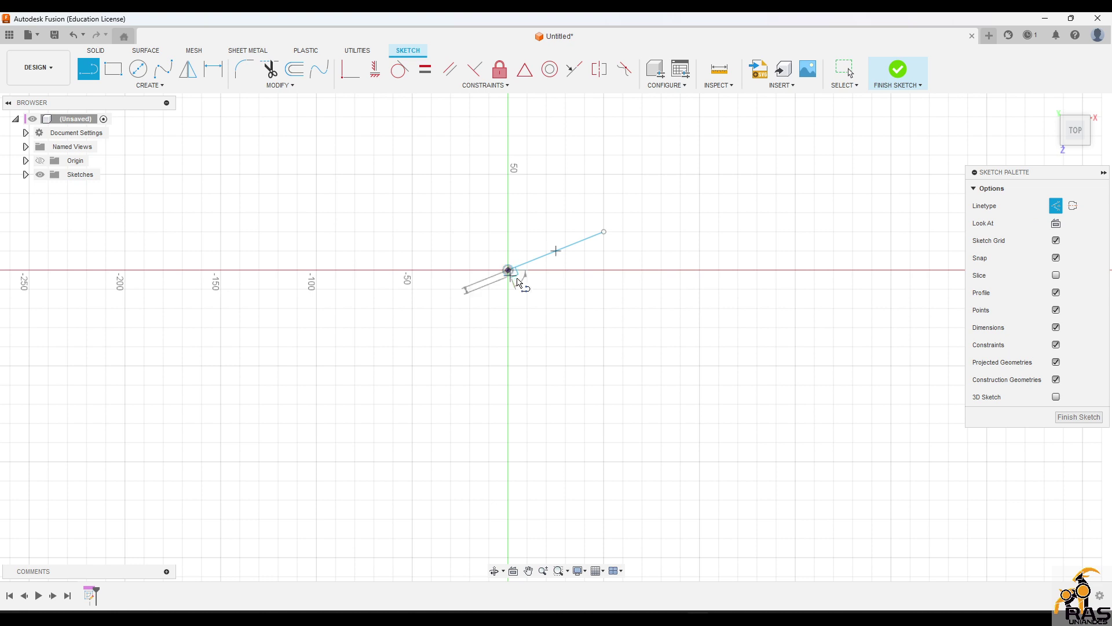
{"action": "left_click", "coordinate": [617, 324]}
{"action": "key", "text": "Escape"}
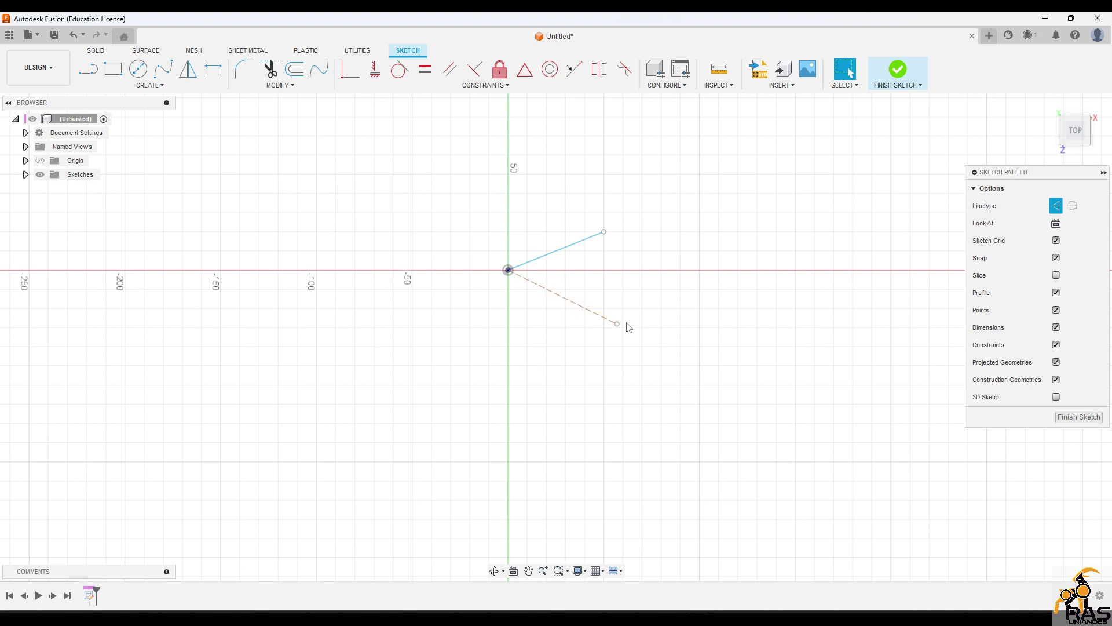
Step: Lengthen the construction line by moving its free endpoint outward, and delete both sketched lines
{"action": "left_click_drag", "start_coordinate": [617, 324], "coordinate": [637, 336]}
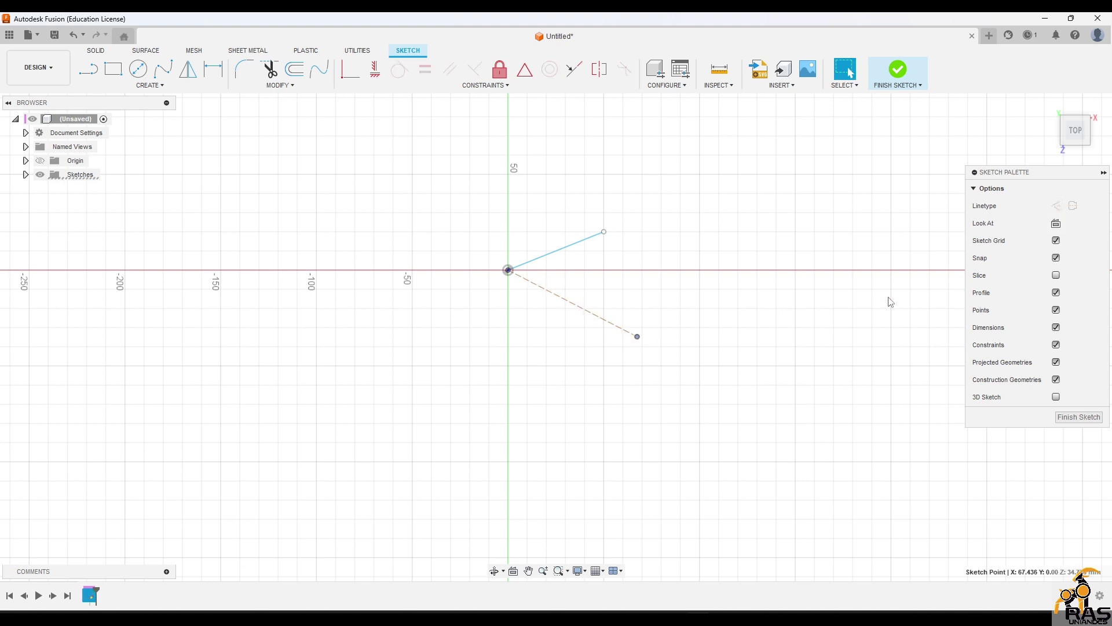
{"action": "key", "text": "Escape"}
{"action": "left_click_drag", "start_coordinate": [442, 145], "coordinate": [816, 449]}
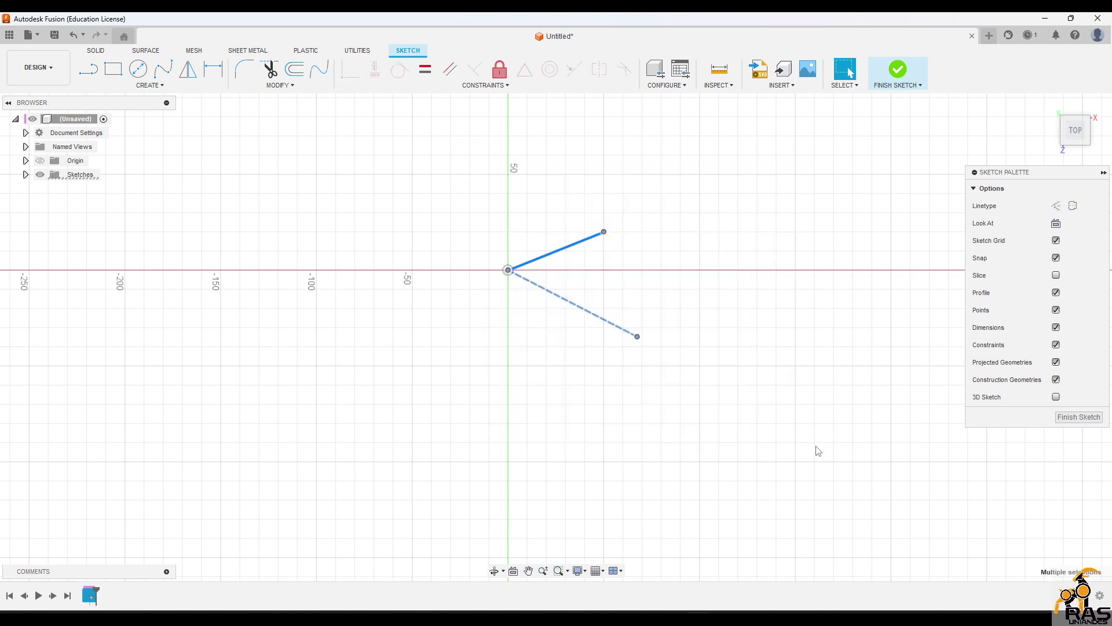
{"action": "key", "text": "Delete"}
Step: Draw two connected construction lines, the first from the origin slightly below the X axis and the second back down toward the Z axis
{"action": "left_click", "coordinate": [98, 74]}
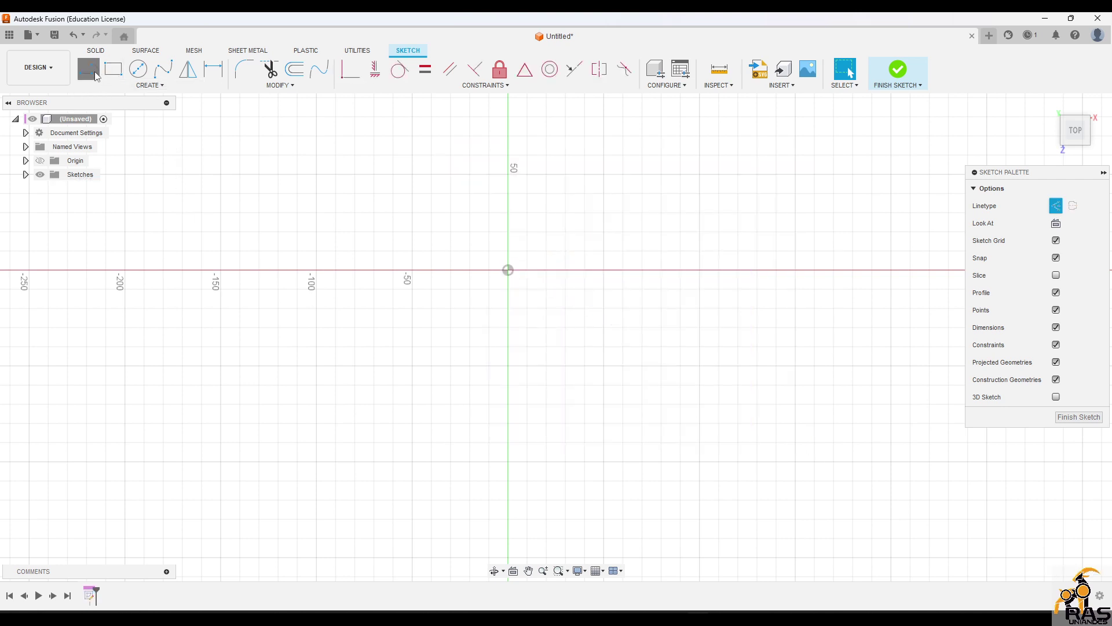
{"action": "left_click", "coordinate": [507, 269]}
{"action": "left_click", "coordinate": [643, 294]}
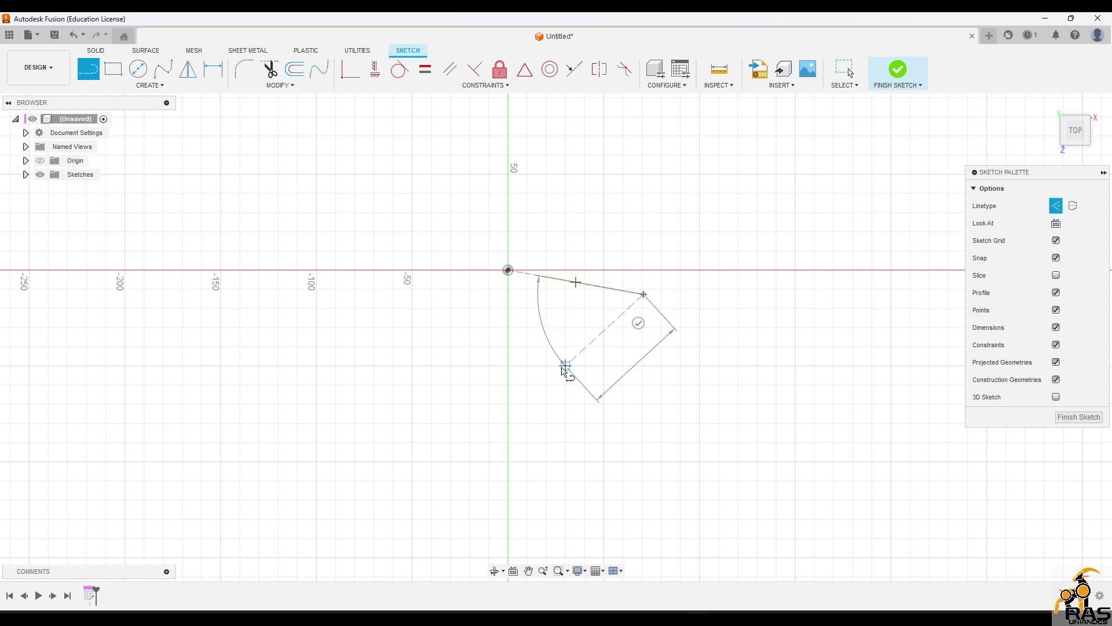
{"action": "left_click", "coordinate": [565, 365]}
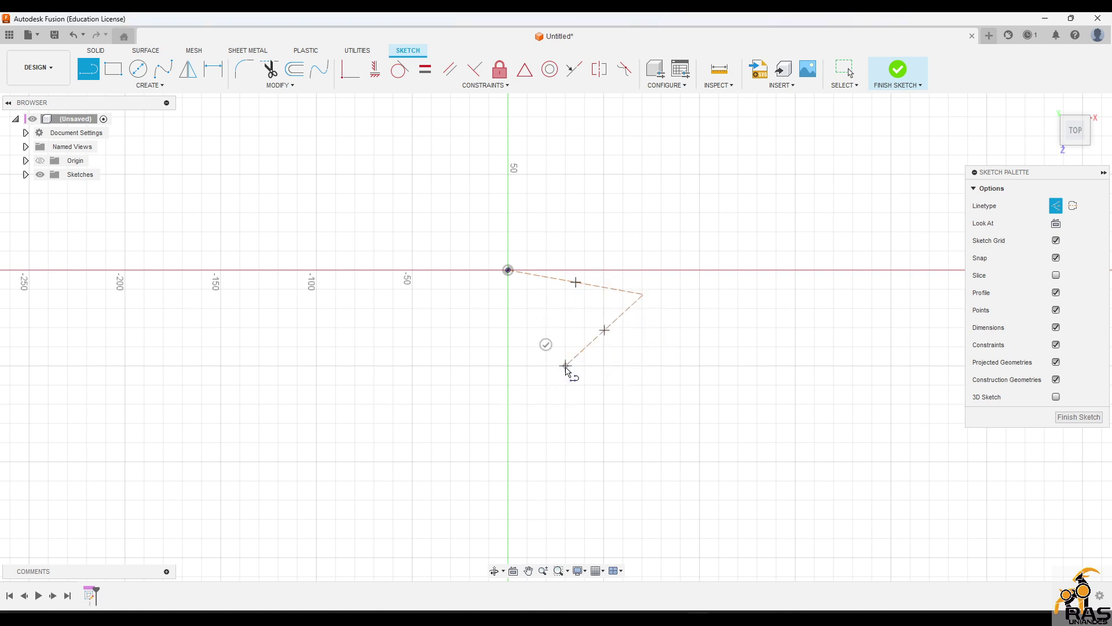
{"action": "key", "text": "Escape"}
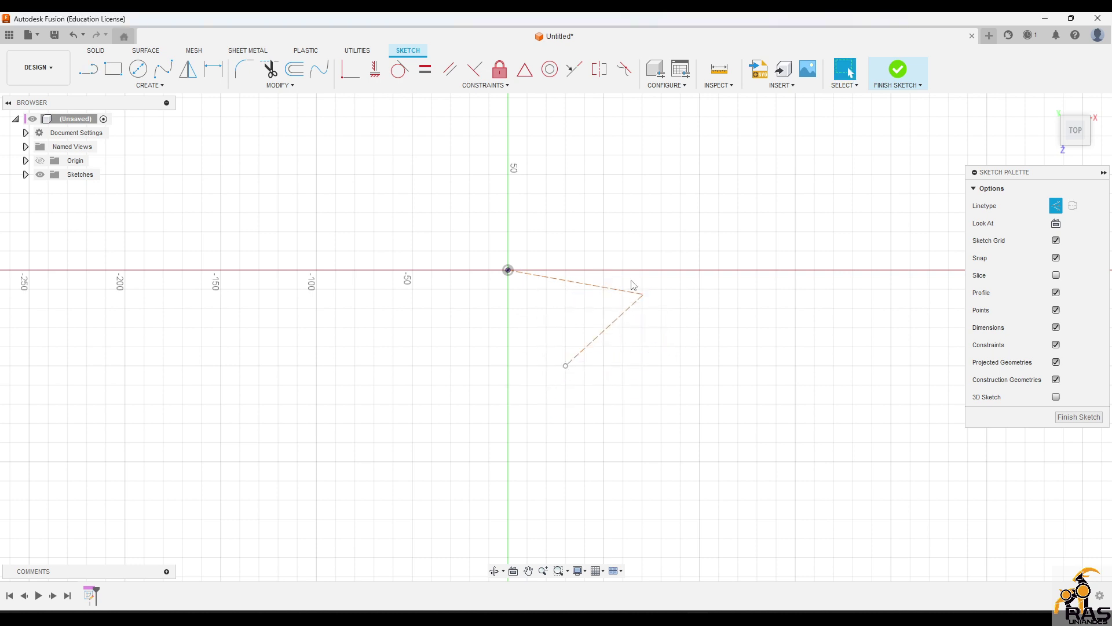
Step: Convert both connected construction lines into normal solid sketch lines
{"action": "left_click", "coordinate": [612, 322]}
{"action": "left_click", "coordinate": [1056, 206]}
{"action": "left_click", "coordinate": [619, 387]}
{"action": "left_click", "coordinate": [606, 288]}
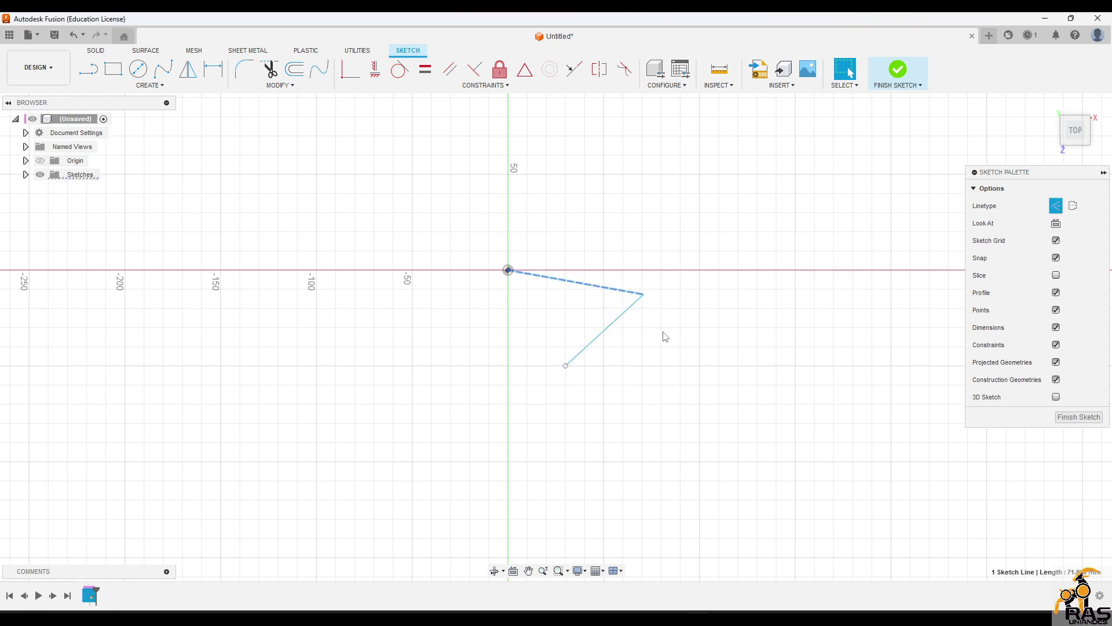
{"action": "key", "text": "x"}
{"action": "left_click", "coordinate": [668, 349]}
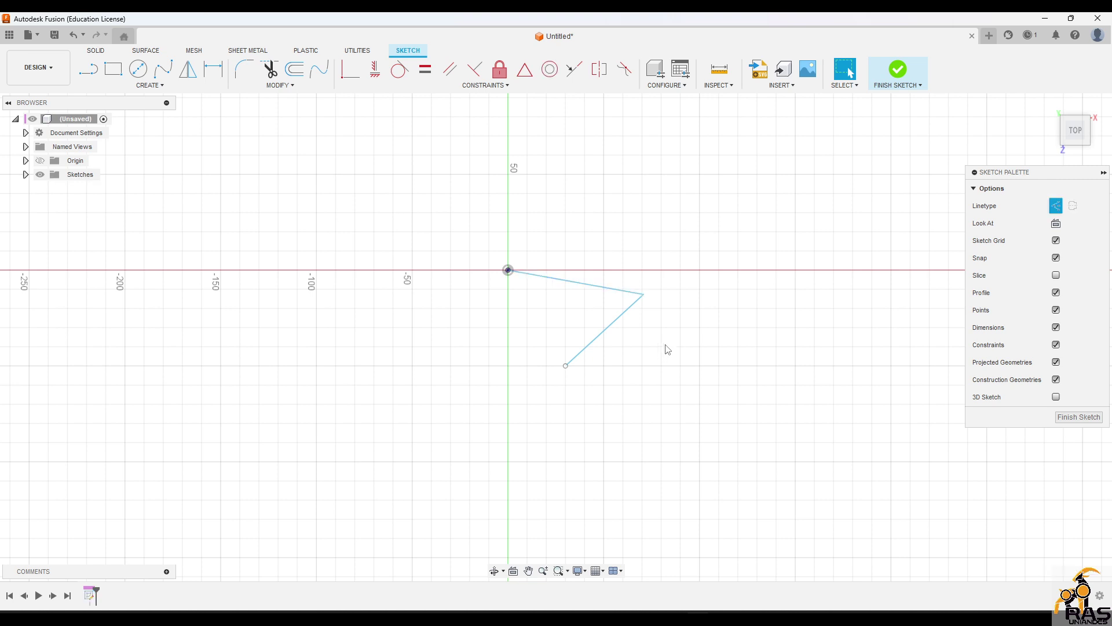
Step: Close the triangle with a line from the open lower endpoint to the origin, and convert that line to normal linetype
{"action": "key", "text": "l"}
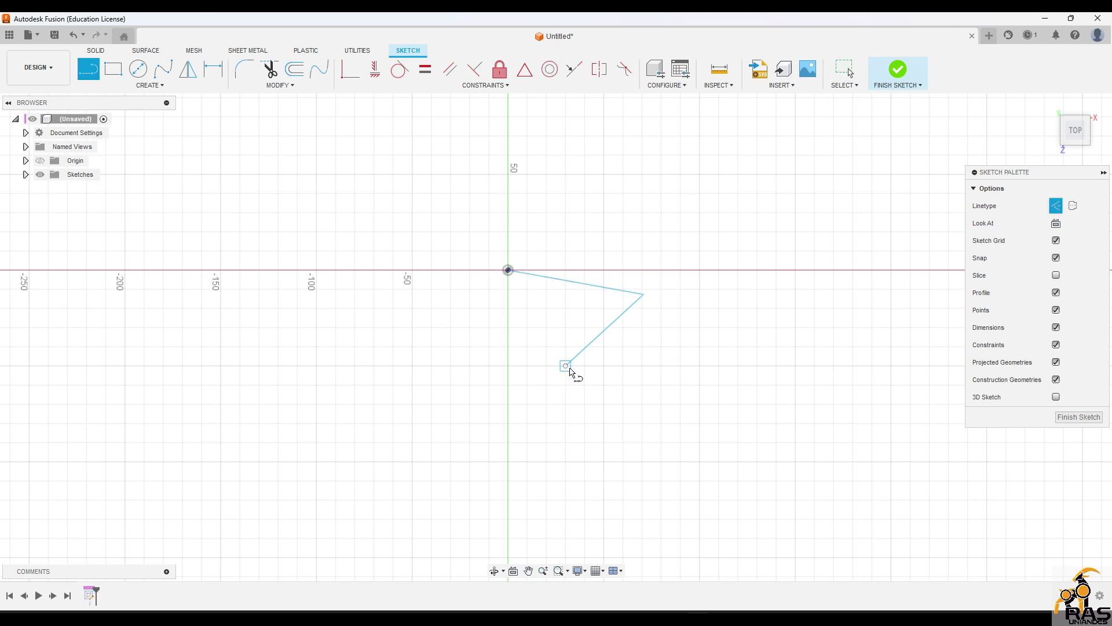
{"action": "left_click", "coordinate": [565, 365]}
{"action": "left_click", "coordinate": [508, 270]}
{"action": "key", "text": "Escape"}
{"action": "left_click", "coordinate": [546, 339]}
{"action": "key", "text": "x"}
{"action": "left_click", "coordinate": [739, 443]}
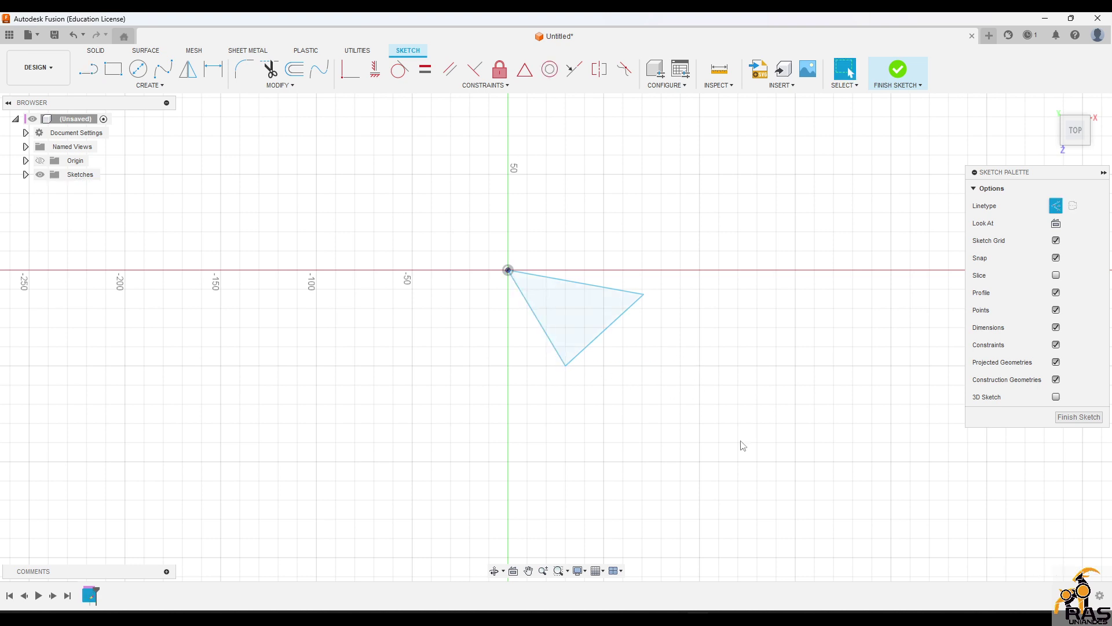
Step: Toggle the triangle side between the origin and the lower corner repeatedly between construction and normal linetype, leaving it normal
{"action": "left_click", "coordinate": [548, 340]}
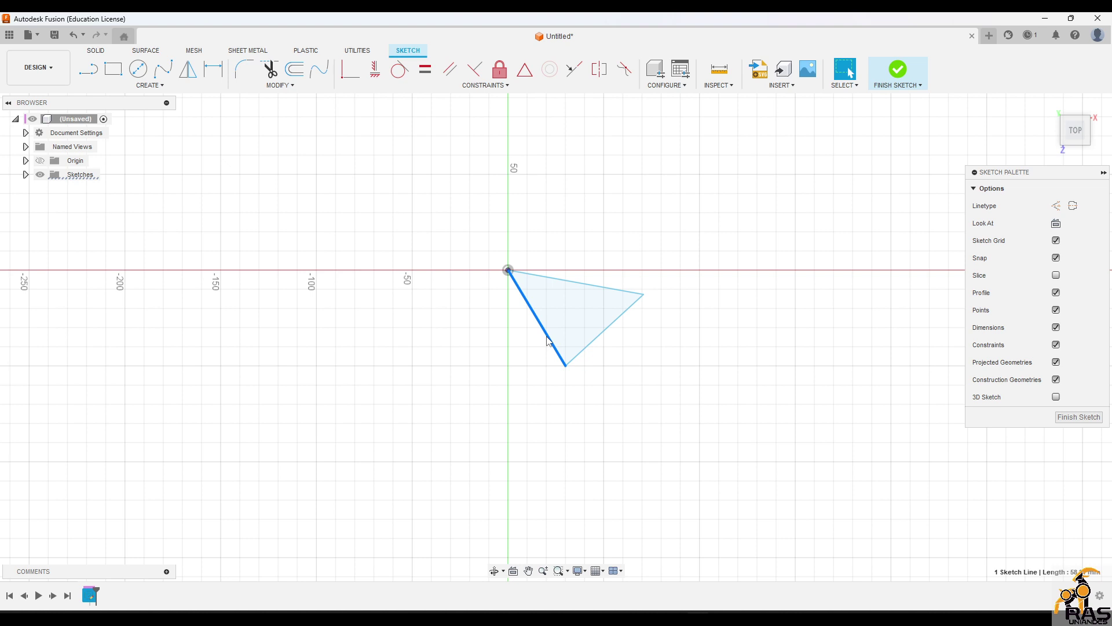
{"action": "key", "text": "x"}
{"action": "key", "text": "x"}
{"action": "key", "text": "x"}
{"action": "key", "text": "x"}
{"action": "key", "text": "x"}
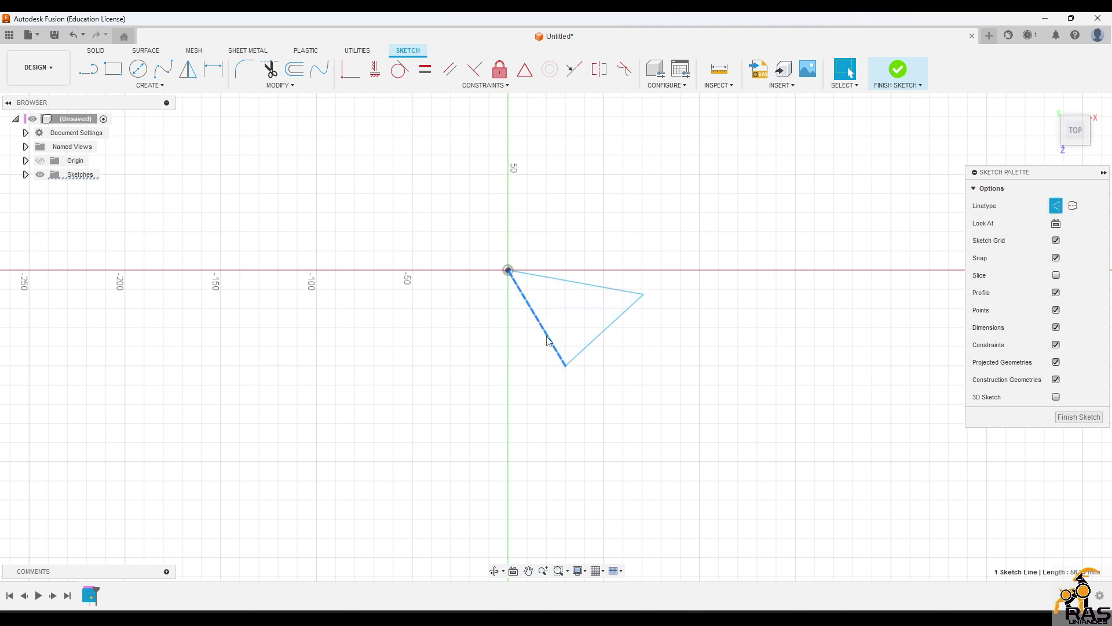
{"action": "key", "text": "x"}
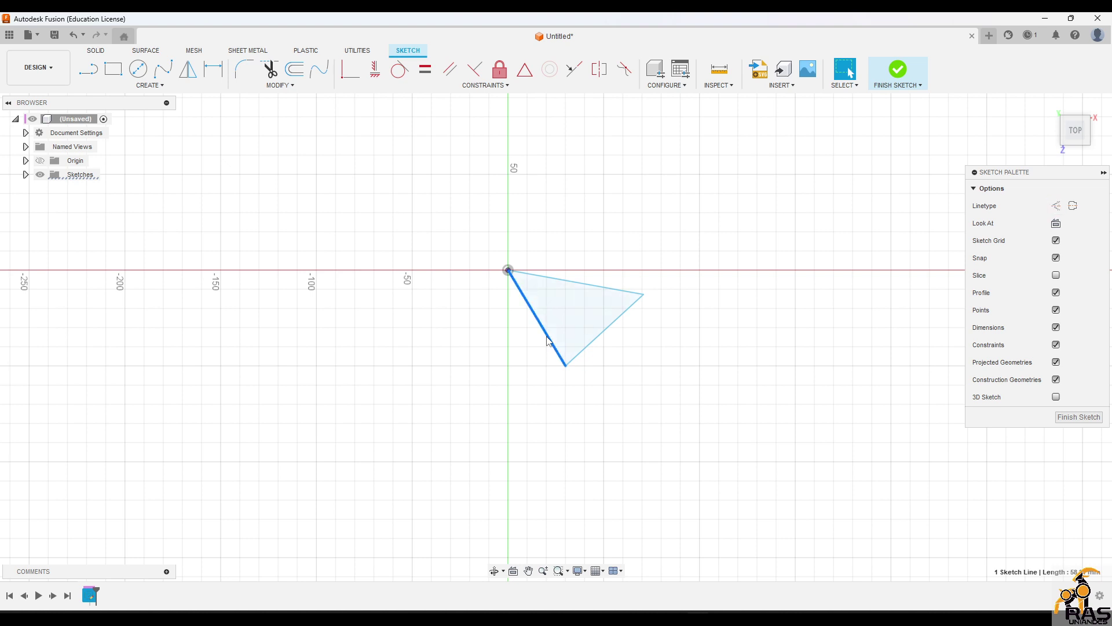
{"action": "key", "text": "x"}
{"action": "key", "text": "x"}
{"action": "key", "text": "x"}
{"action": "key", "text": "x"}
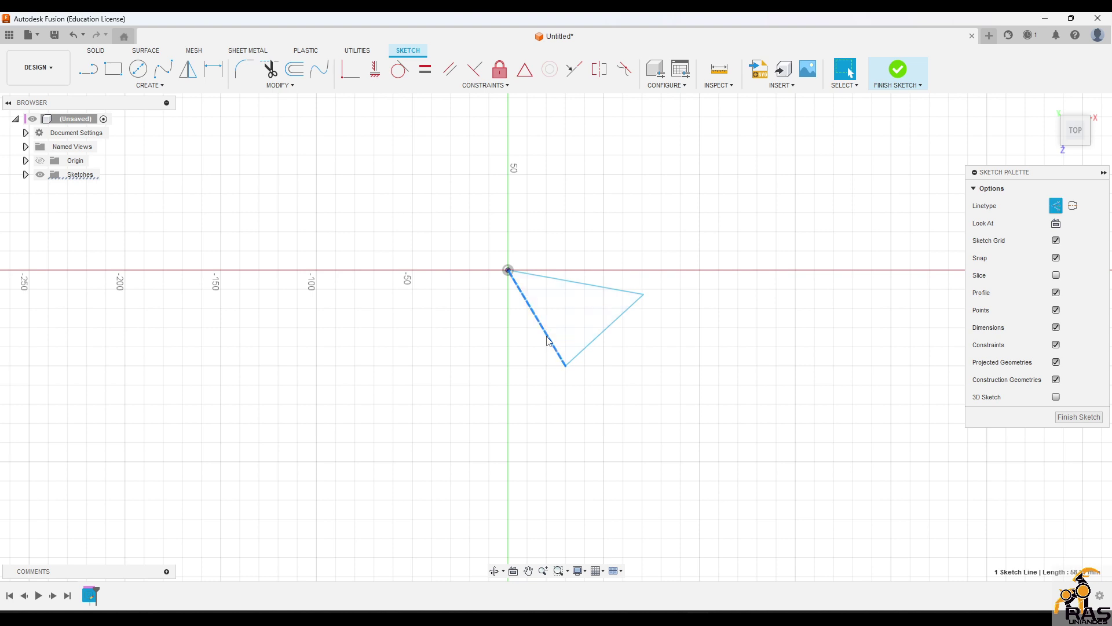
{"action": "key", "text": "x"}
{"action": "key", "text": "x"}
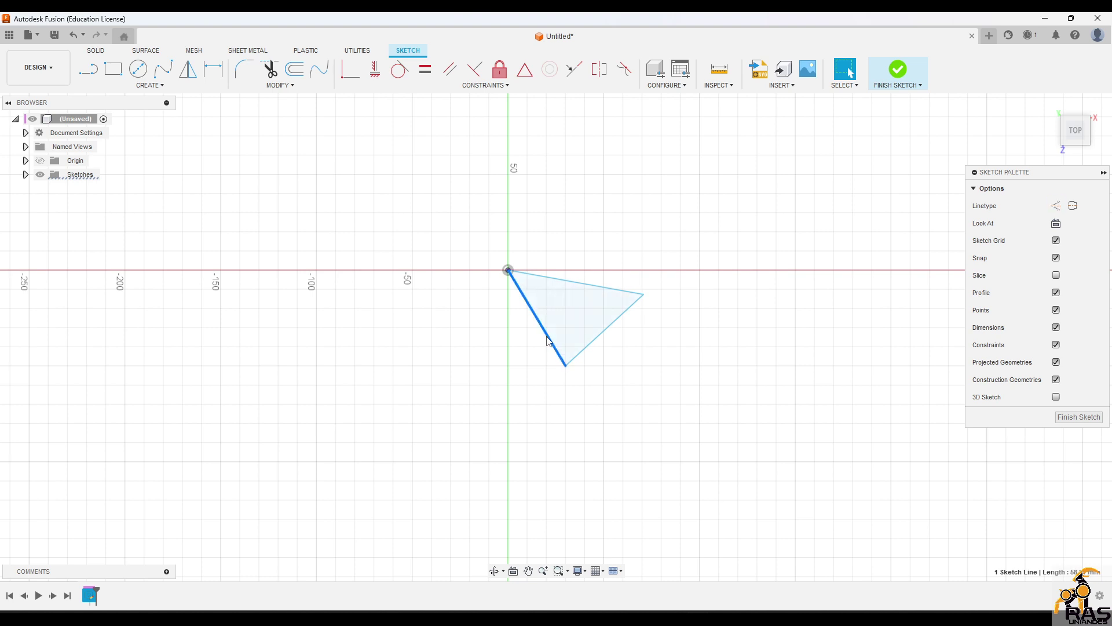
Step: Convert the triangle side between the origin and the lower corner to construction linetype, and delete the whole triangle
{"action": "scroll", "coordinate": [574, 332], "scroll_direction": "up", "scroll_amount": 5}
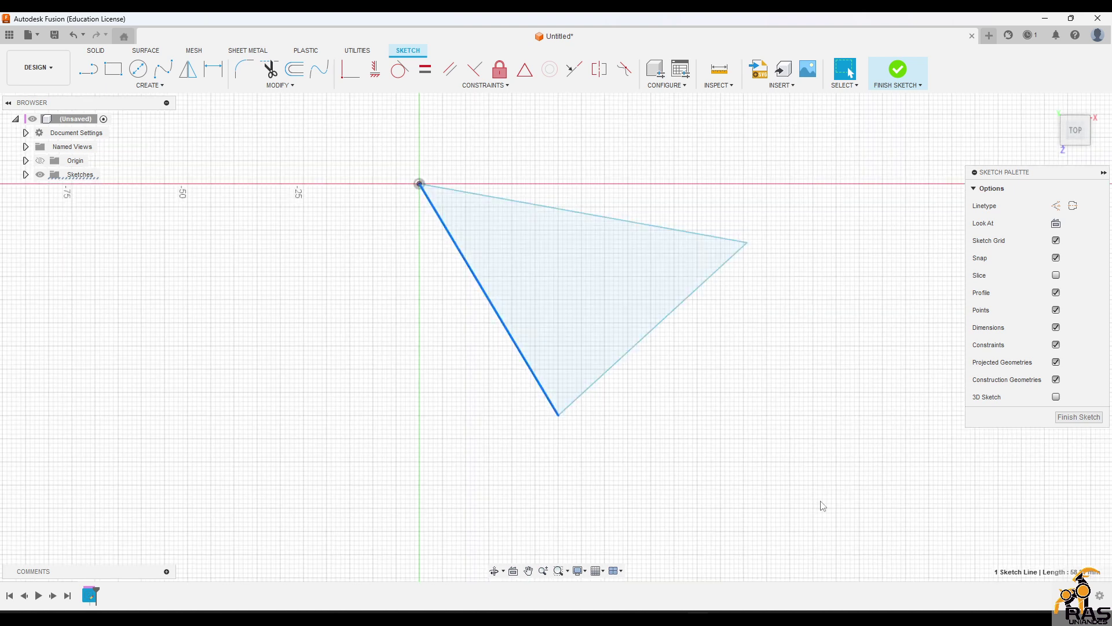
{"action": "key", "text": "Escape"}
{"action": "left_click", "coordinate": [599, 319]}
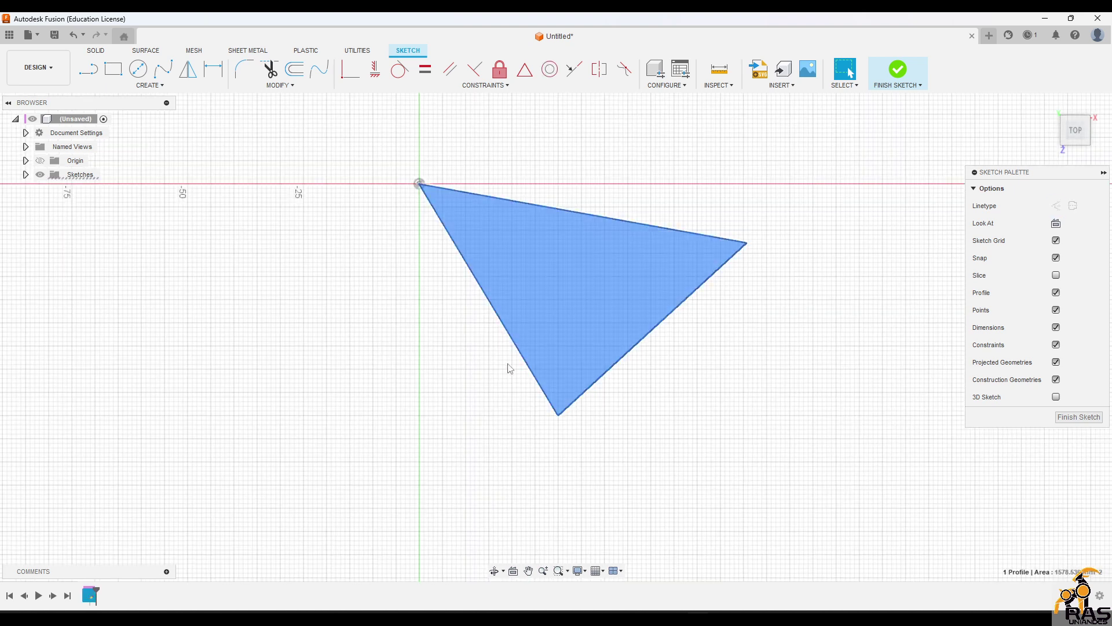
{"action": "left_click", "coordinate": [511, 339]}
{"action": "key", "text": "x"}
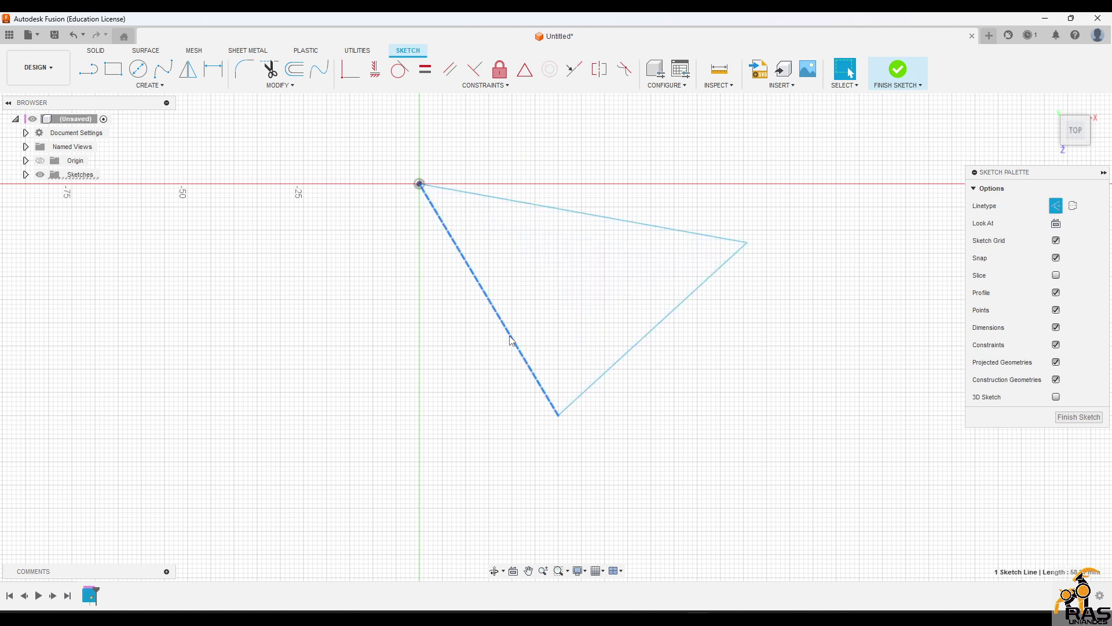
{"action": "left_click", "coordinate": [577, 304]}
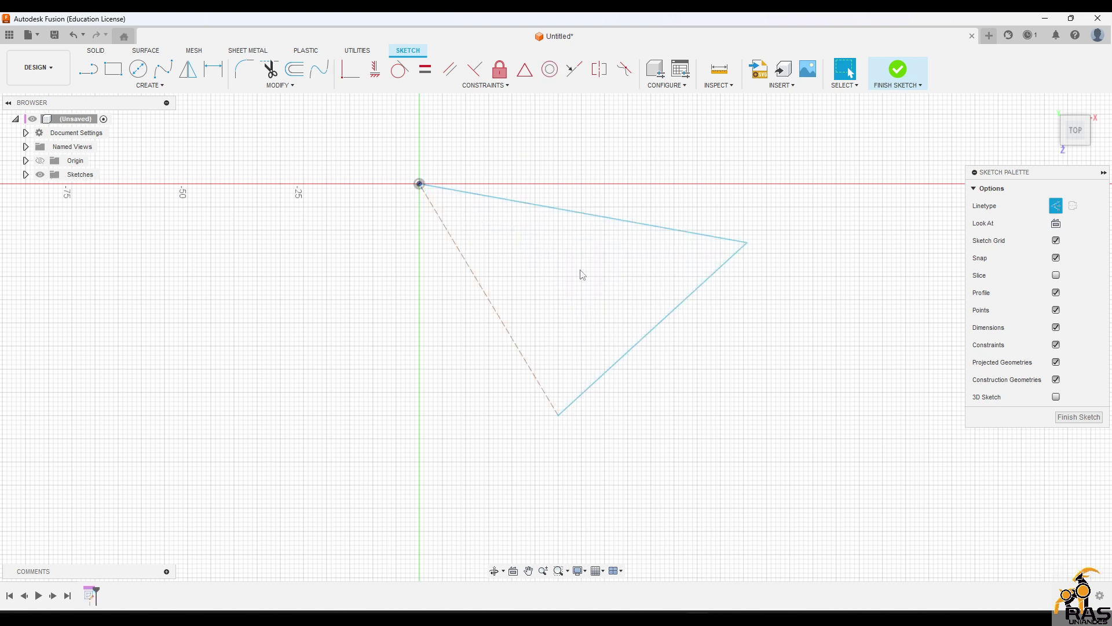
{"action": "left_click_drag", "start_coordinate": [371, 149], "coordinate": [898, 512]}
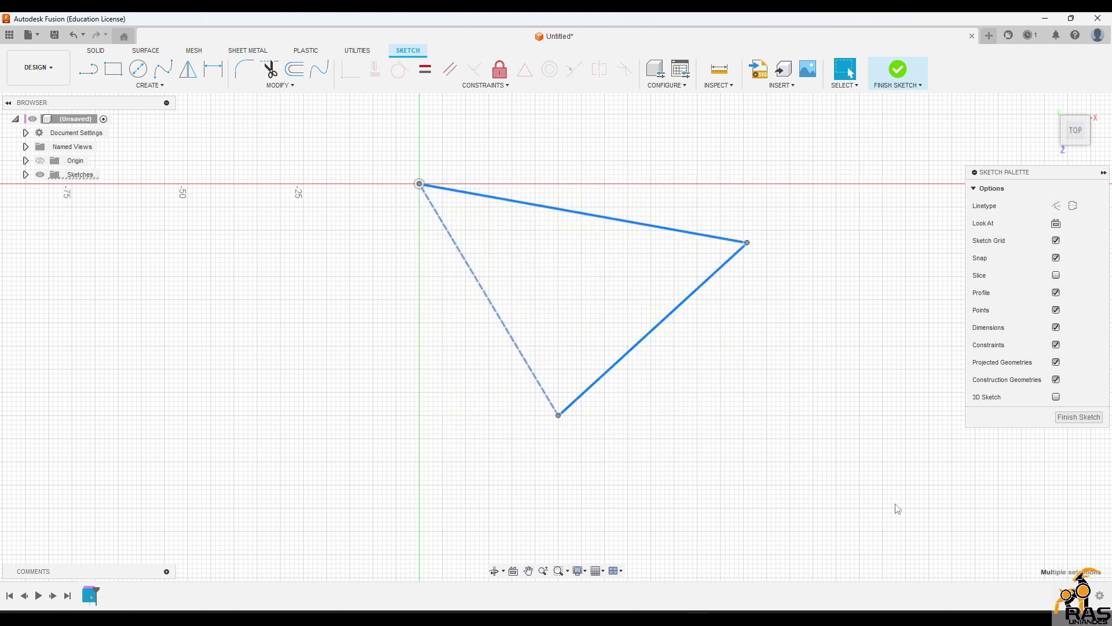
{"action": "key", "text": "Delete"}
Step: Draw a two-point rectangle with normal linetype from the origin, extending below the X axis
{"action": "key", "text": "r"}
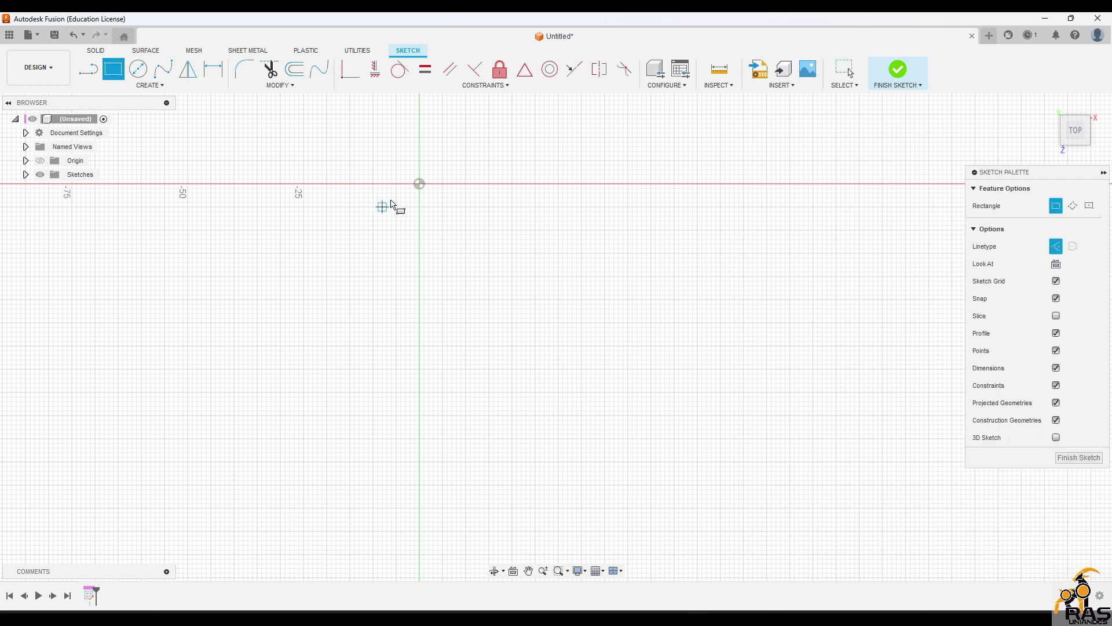
{"action": "left_click", "coordinate": [1057, 249]}
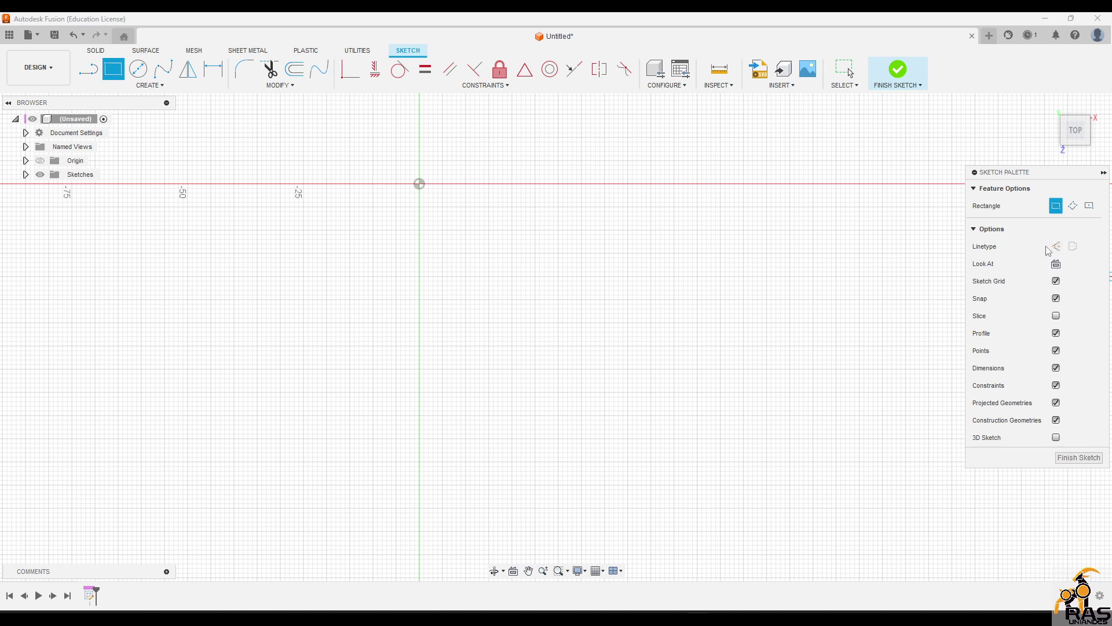
{"action": "left_click", "coordinate": [419, 184]}
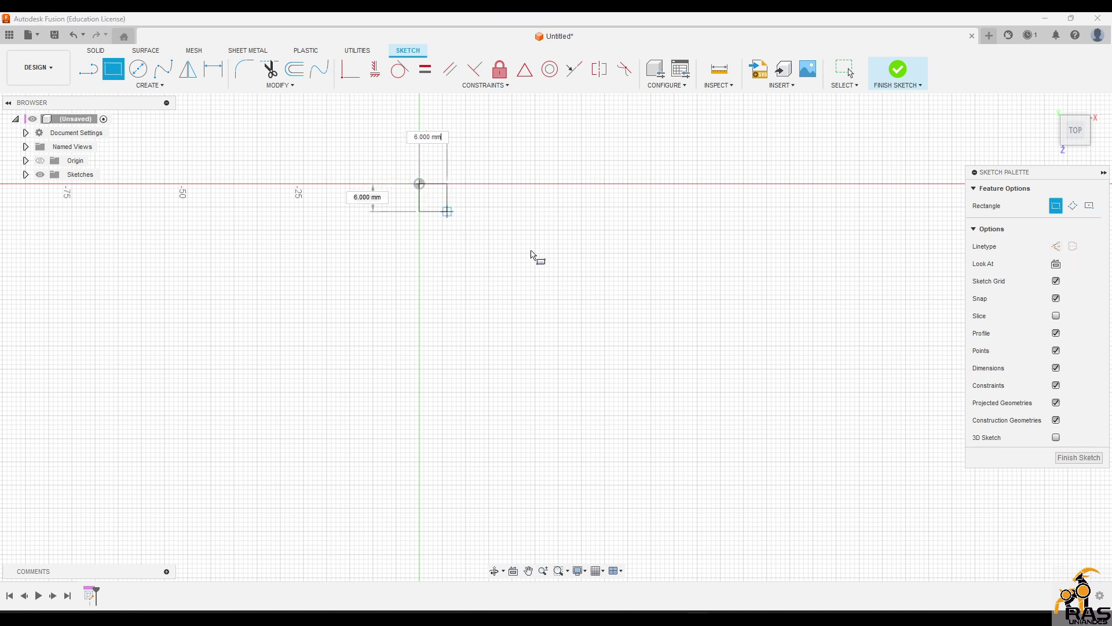
{"action": "left_click", "coordinate": [665, 295]}
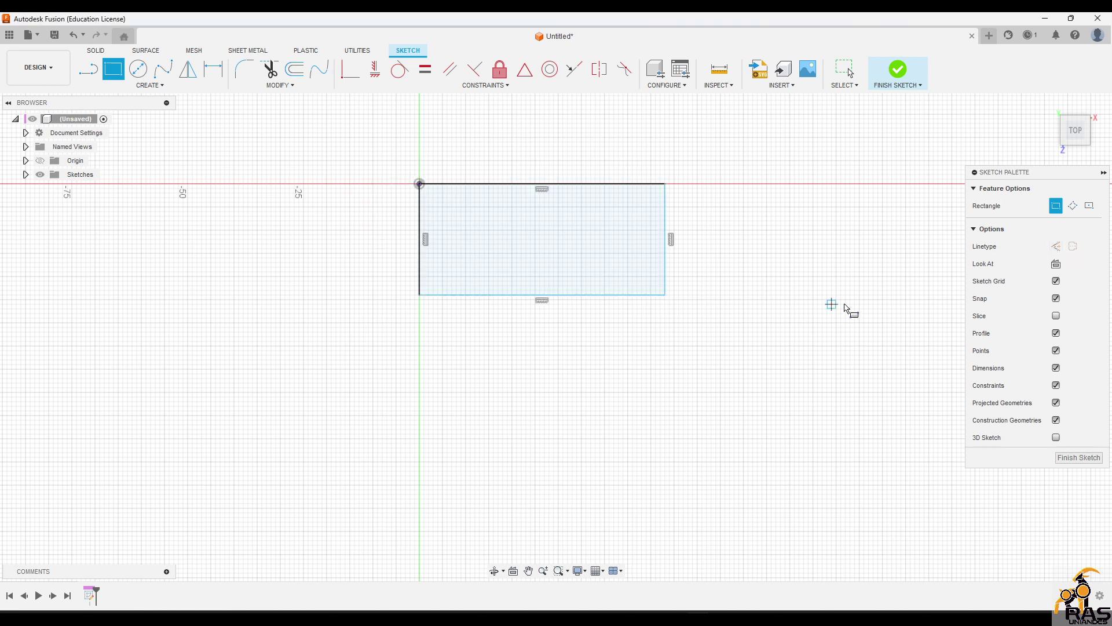
Step: Draw a two-point rectangle in construction linetype below the solid one, and delete it again
{"action": "left_click", "coordinate": [1057, 246]}
{"action": "left_click", "coordinate": [429, 350]}
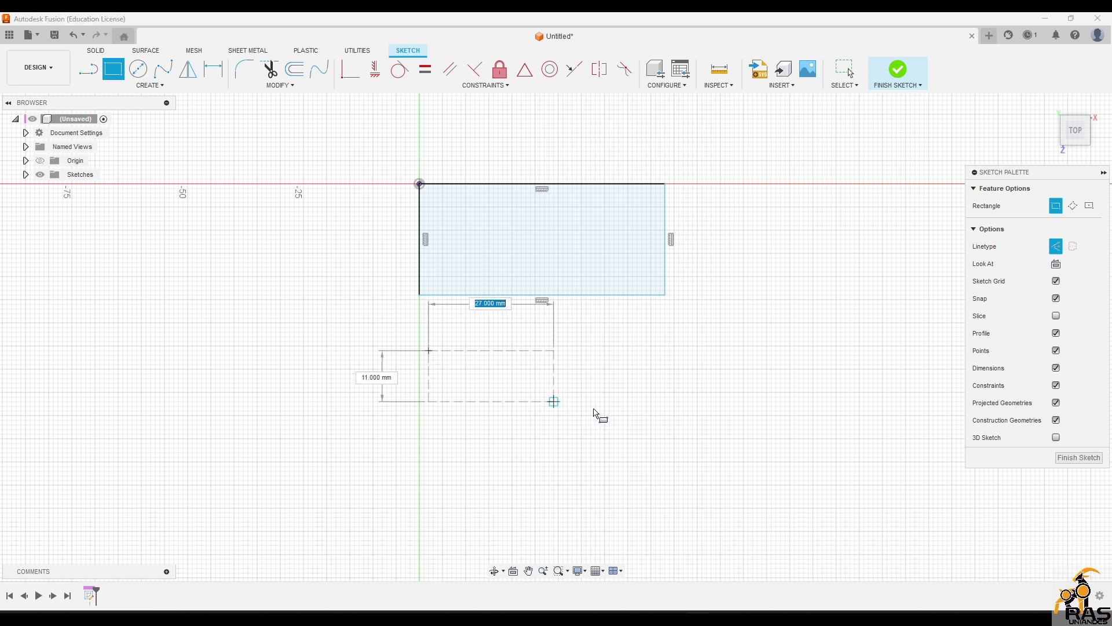
{"action": "left_click", "coordinate": [681, 426]}
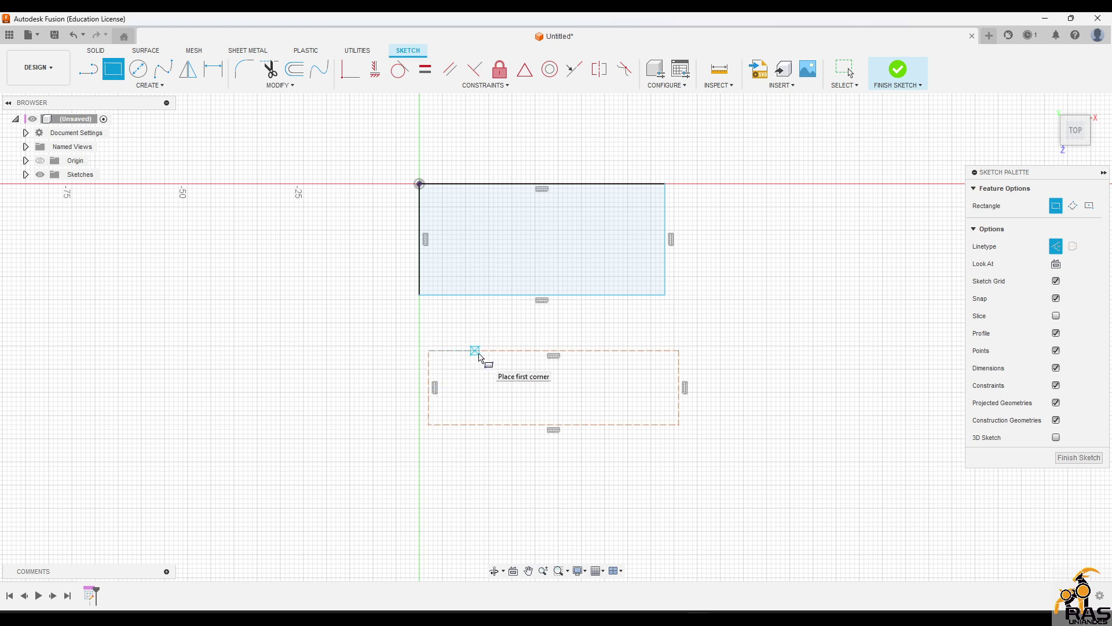
{"action": "key", "text": "Escape"}
{"action": "left_click_drag", "start_coordinate": [400, 321], "coordinate": [866, 516]}
{"action": "key", "text": "Delete"}
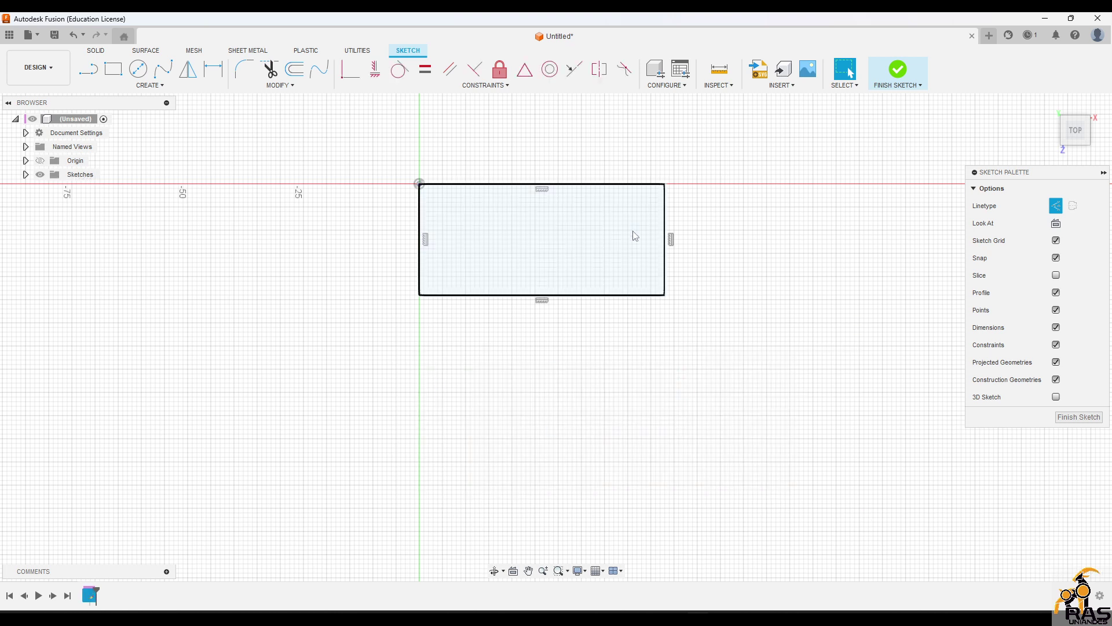
Step: Draw a two-point construction rectangle directly below the solid one, with its first corner on the vertical axis
{"action": "left_click", "coordinate": [633, 231]}
{"action": "key", "text": "r"}
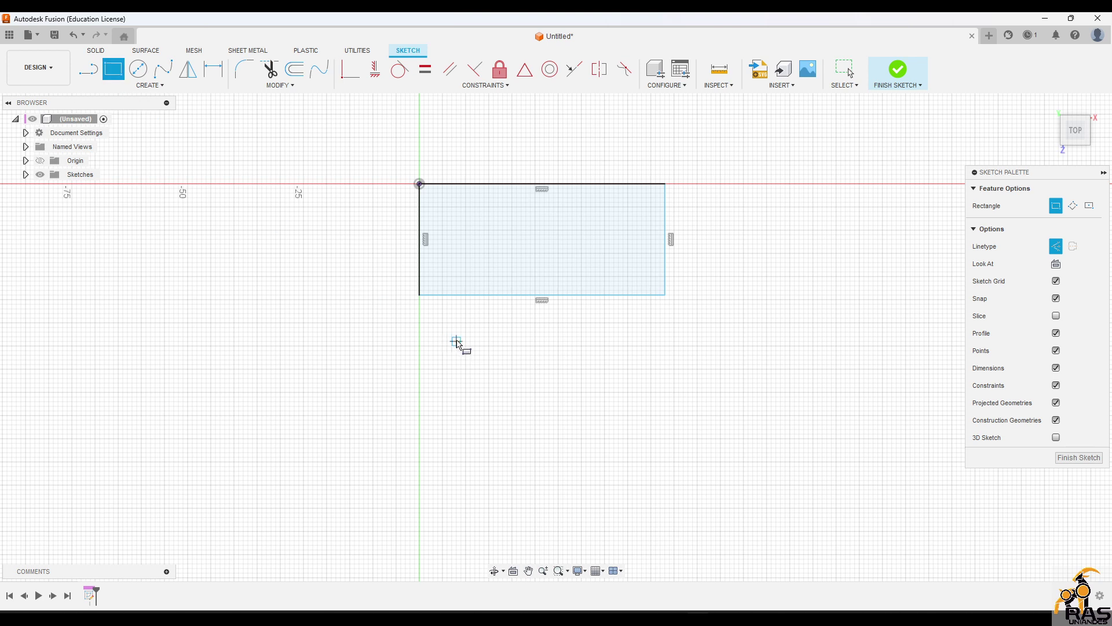
{"action": "key", "text": "Escape"}
{"action": "key", "text": "r"}
{"action": "left_click", "coordinate": [420, 323]}
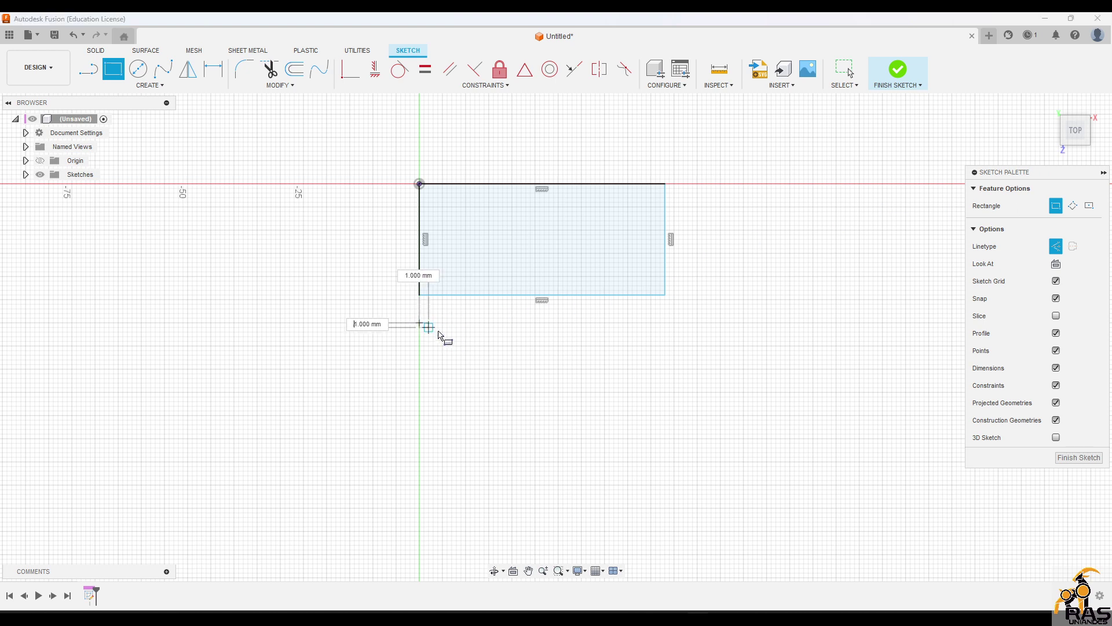
{"action": "left_click", "coordinate": [675, 438]}
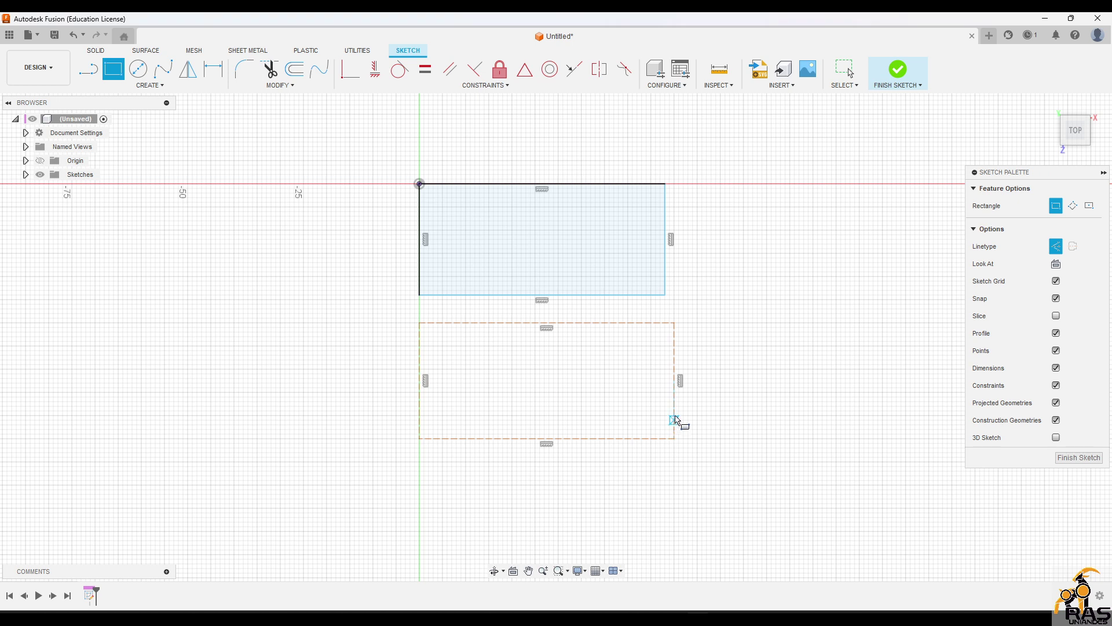
Step: Convert all sides of the lower construction rectangle to normal linetype
{"action": "key", "text": "Escape"}
{"action": "left_click_drag", "start_coordinate": [702, 314], "coordinate": [347, 504]}
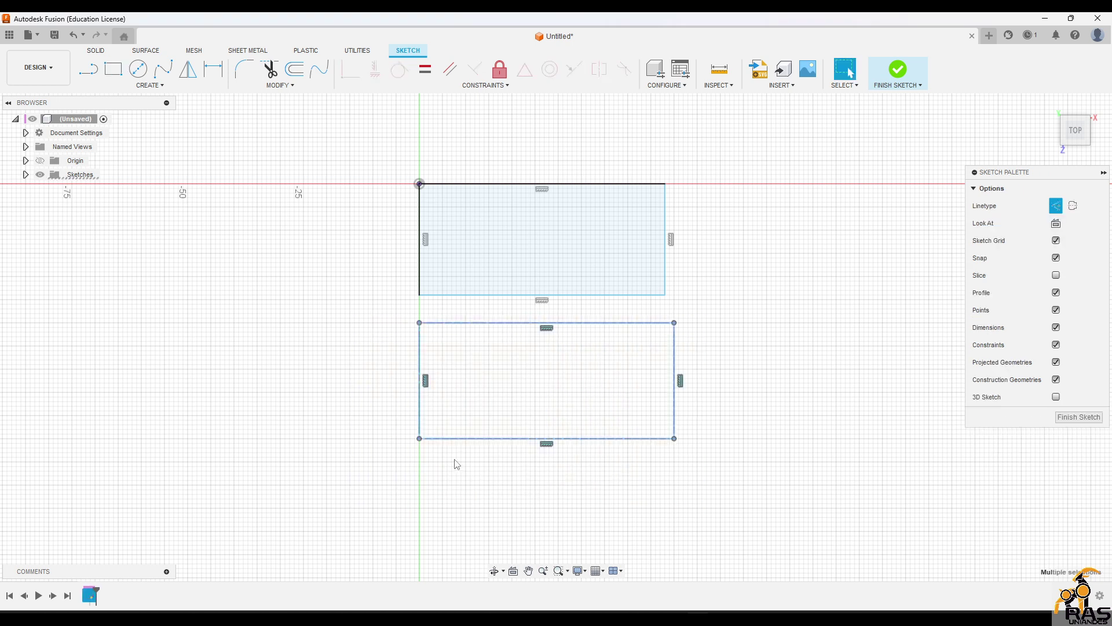
{"action": "left_click", "coordinate": [830, 297]}
{"action": "key", "text": "x"}
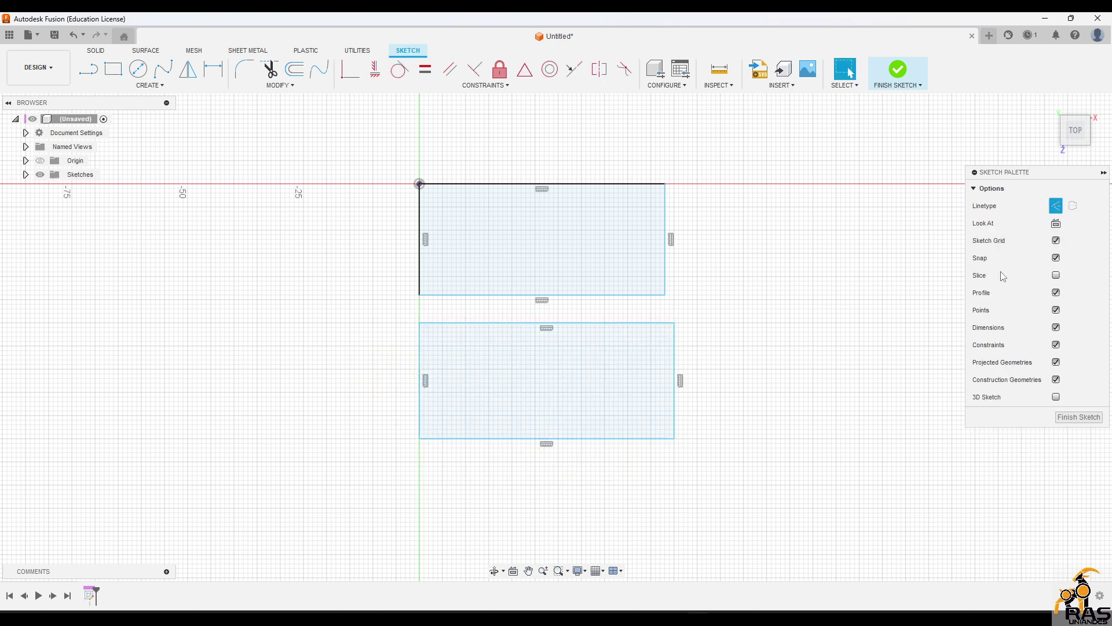
Step: Draw a tilted three-point rectangle in normal linetype beside the two upright rectangles, crossing the X axis
{"action": "left_click", "coordinate": [1056, 206]}
{"action": "middle_click_drag", "start_coordinate": [811, 397], "coordinate": [650, 389]}
{"action": "key", "text": "r"}
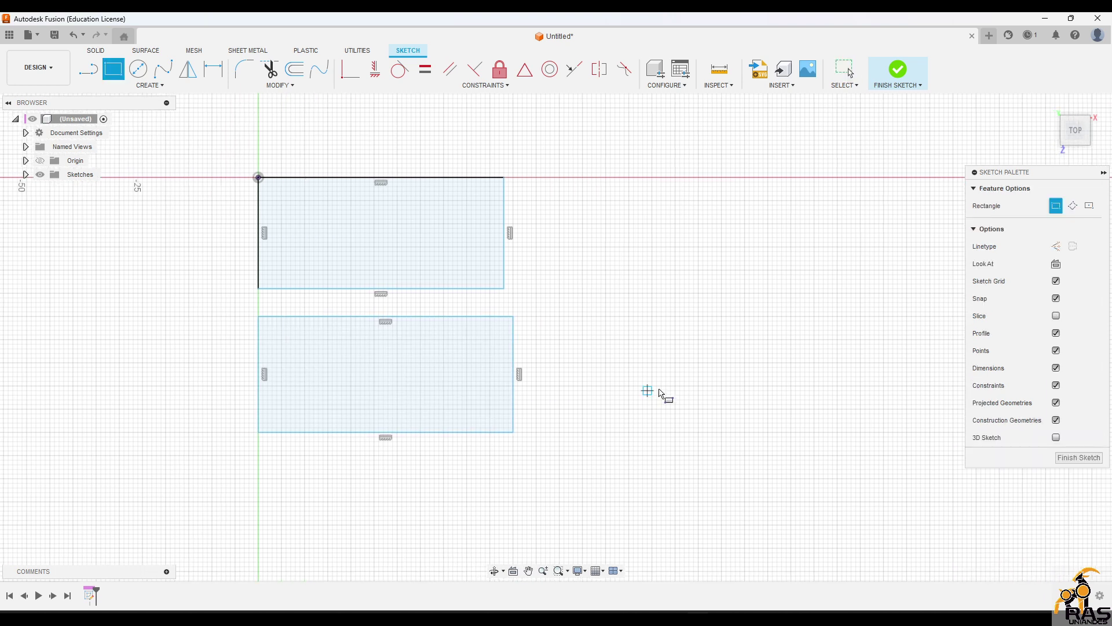
{"action": "left_click", "coordinate": [1072, 206]}
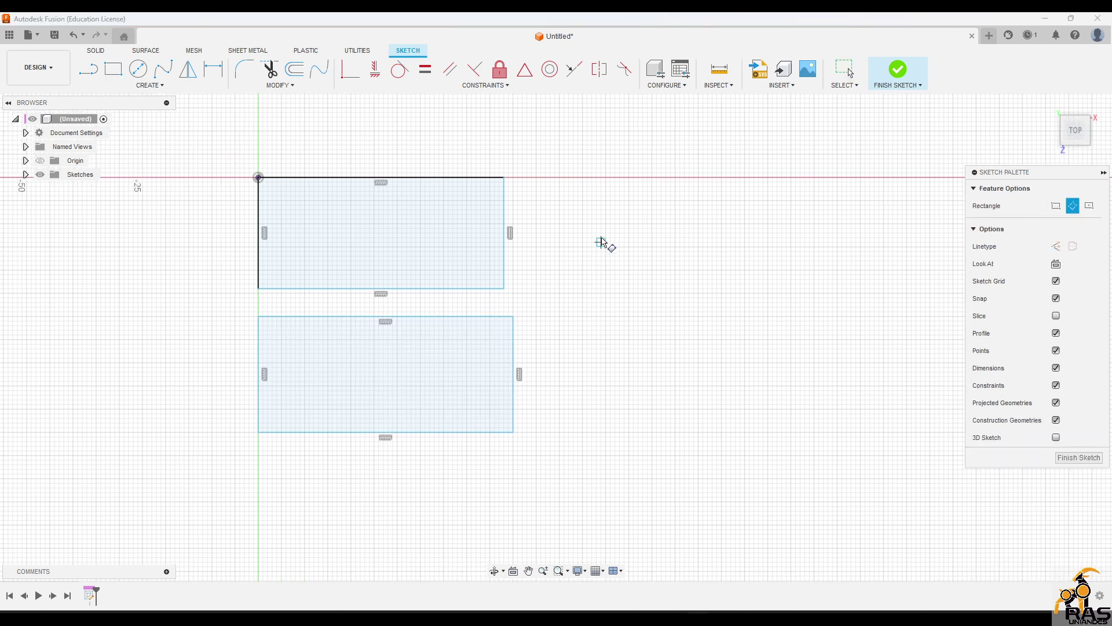
{"action": "left_click", "coordinate": [582, 201]}
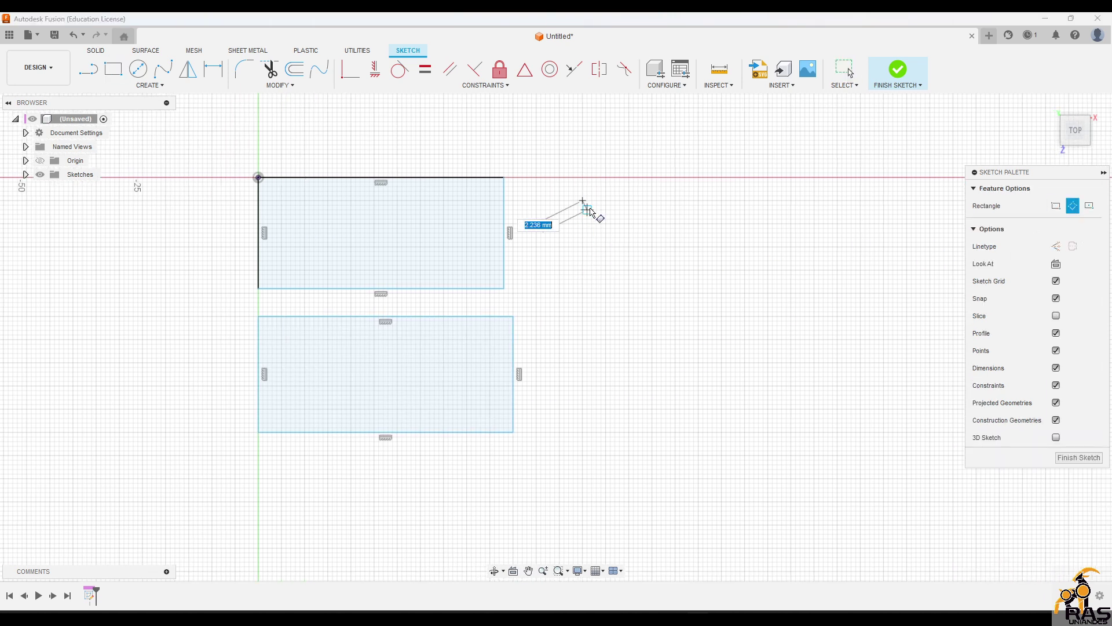
{"action": "left_click", "coordinate": [550, 236]}
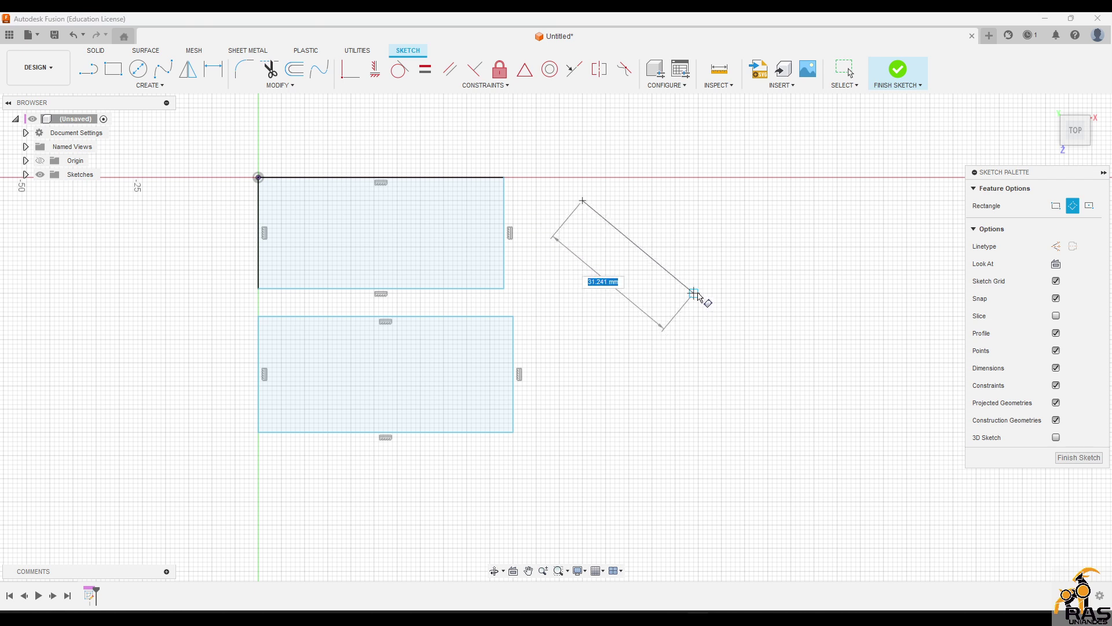
{"action": "left_click", "coordinate": [698, 293]}
{"action": "left_click", "coordinate": [786, 187]}
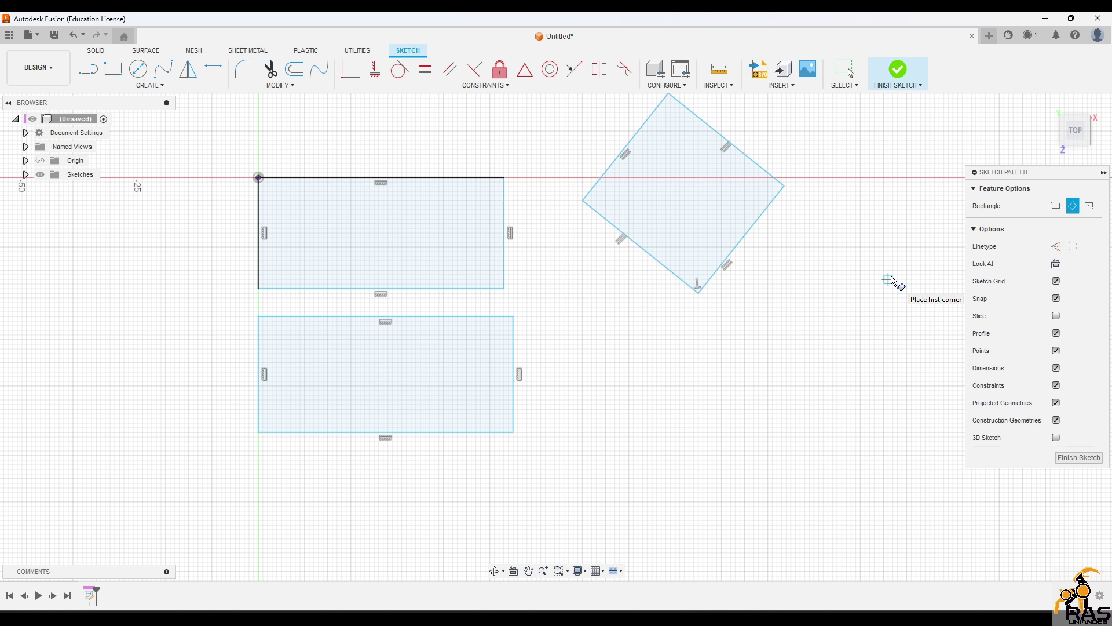
Step: Draw a center rectangle of about 101 by 70 mm around the middle of the rectangle attached to the origin
{"action": "left_click", "coordinate": [1089, 205]}
{"action": "middle_click_drag", "start_coordinate": [625, 399], "coordinate": [638, 501]}
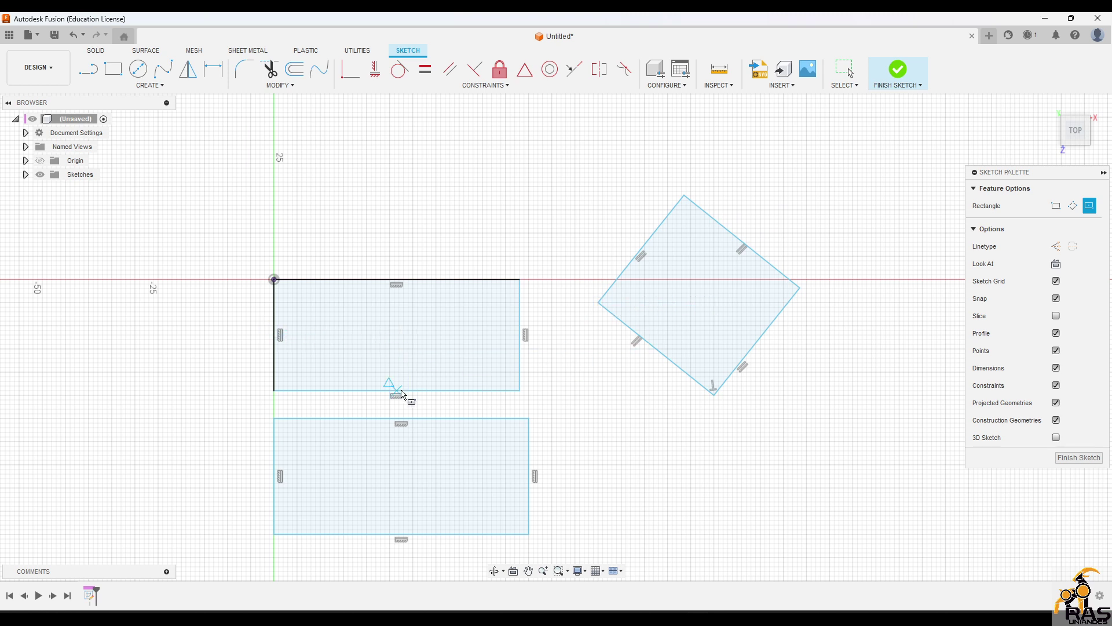
{"action": "left_click", "coordinate": [397, 335]}
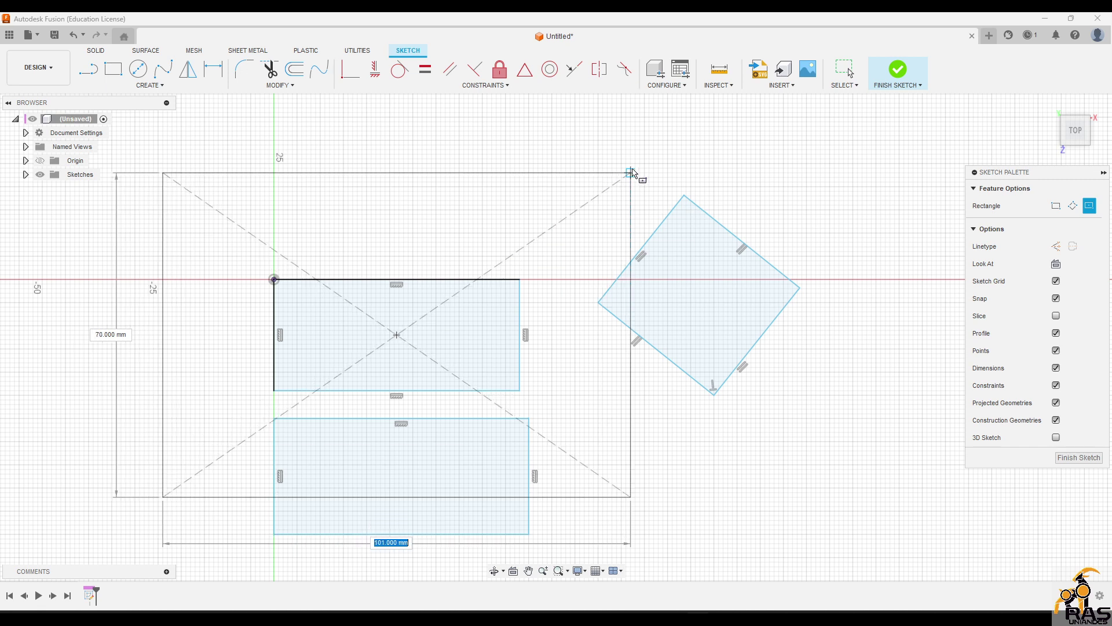
{"action": "left_click", "coordinate": [630, 172]}
{"action": "key", "text": "Escape"}
Step: Delete all four rectangles to empty the sketch
{"action": "scroll", "coordinate": [165, 180], "scroll_direction": "down", "scroll_amount": 3}
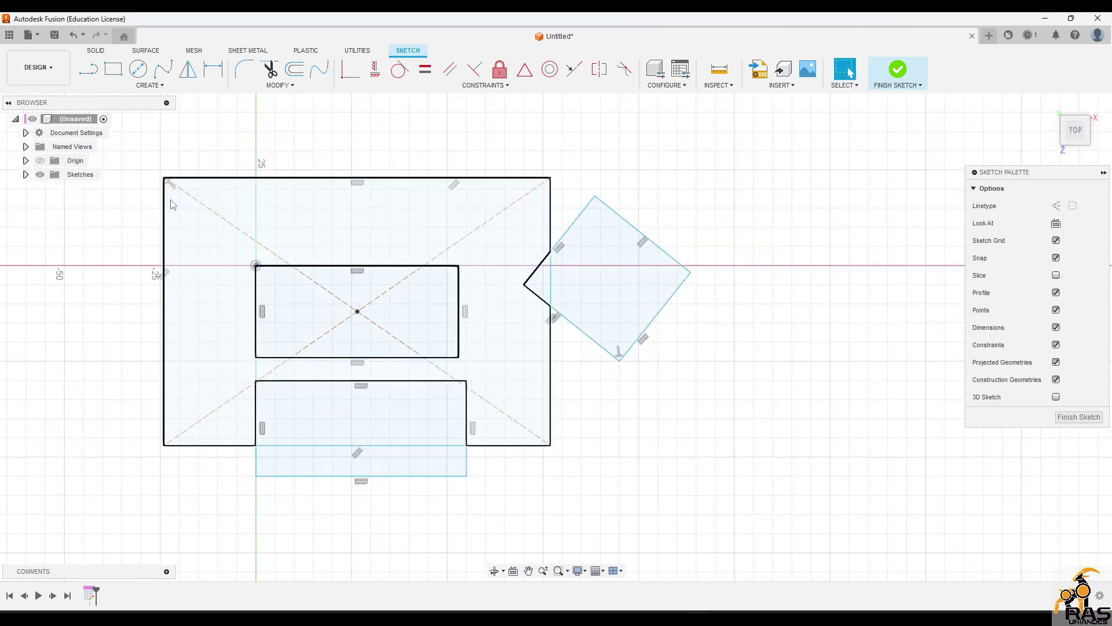
{"action": "mouse_move", "coordinate": [146, 167]}
{"action": "left_mouse_down"}
{"action": "mouse_move", "coordinate": [948, 456]}
{"action": "mouse_move", "coordinate": [972, 551]}
{"action": "left_mouse_up"}
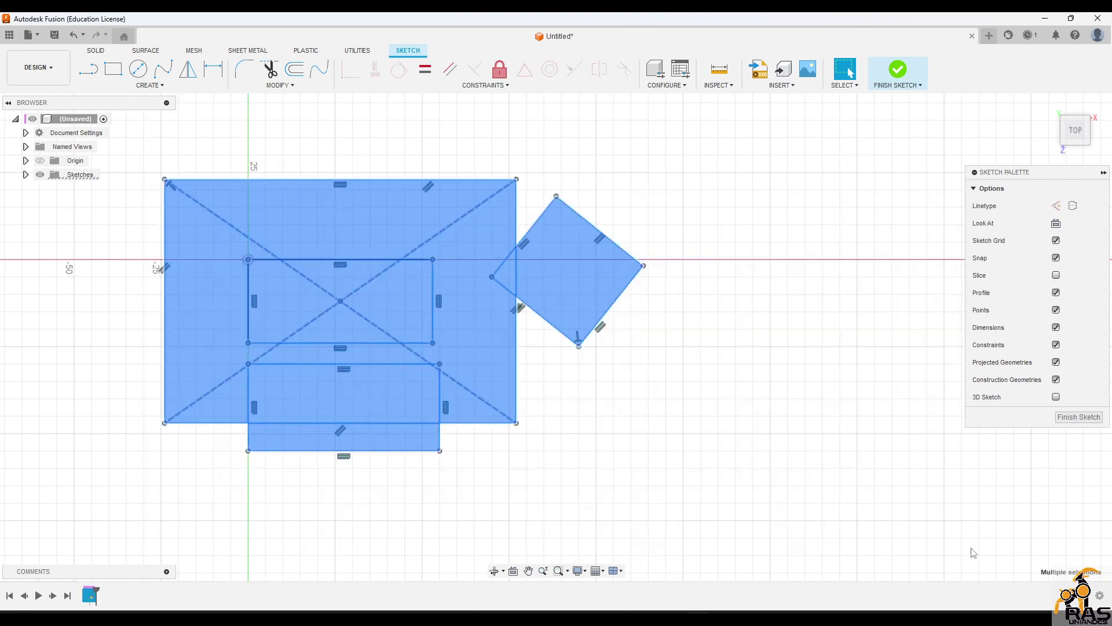
{"action": "key", "text": "Delete"}
Step: Draw a center circle 50 mm in diameter on the origin and delete it together with its dimension
{"action": "left_click", "coordinate": [138, 69]}
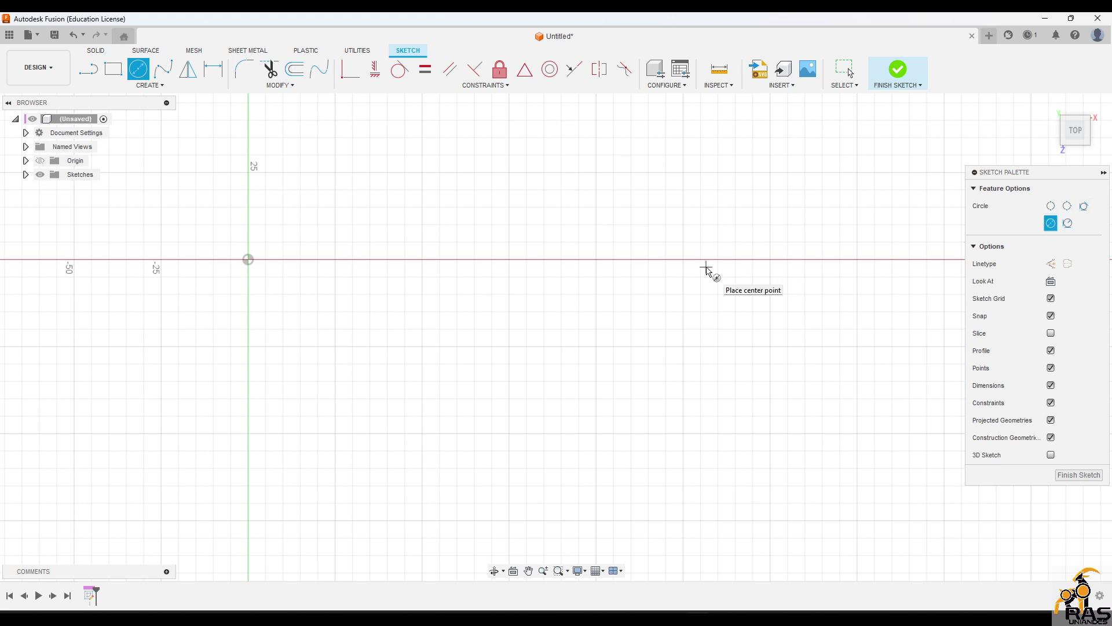
{"action": "mouse_move", "coordinate": [420, 288]}
{"action": "middle_mouse_down"}
{"action": "mouse_move", "coordinate": [668, 369]}
{"action": "mouse_move", "coordinate": [794, 359]}
{"action": "middle_mouse_up"}
{"action": "scroll", "coordinate": [641, 332], "scroll_direction": "up", "scroll_amount": 2}
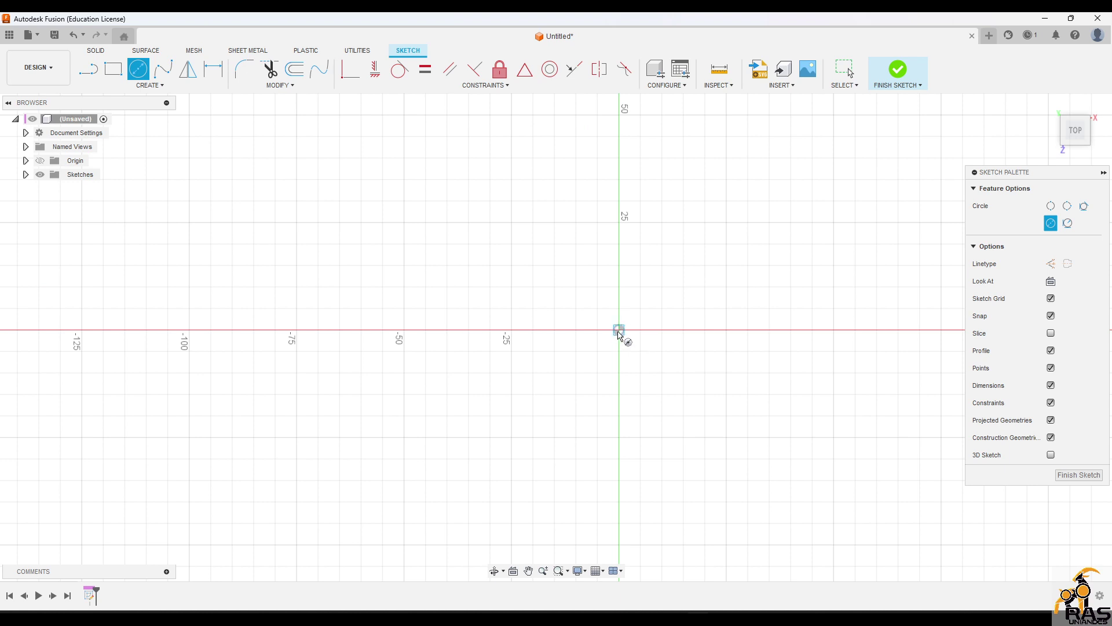
{"action": "left_click", "coordinate": [619, 331]}
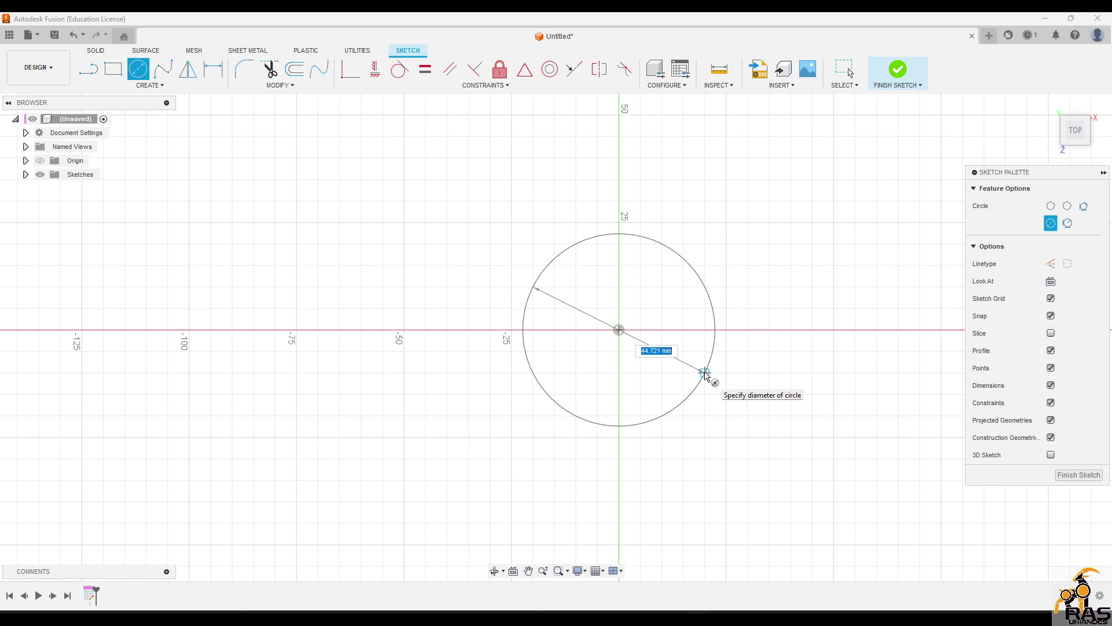
{"action": "key", "text": "Tab"}
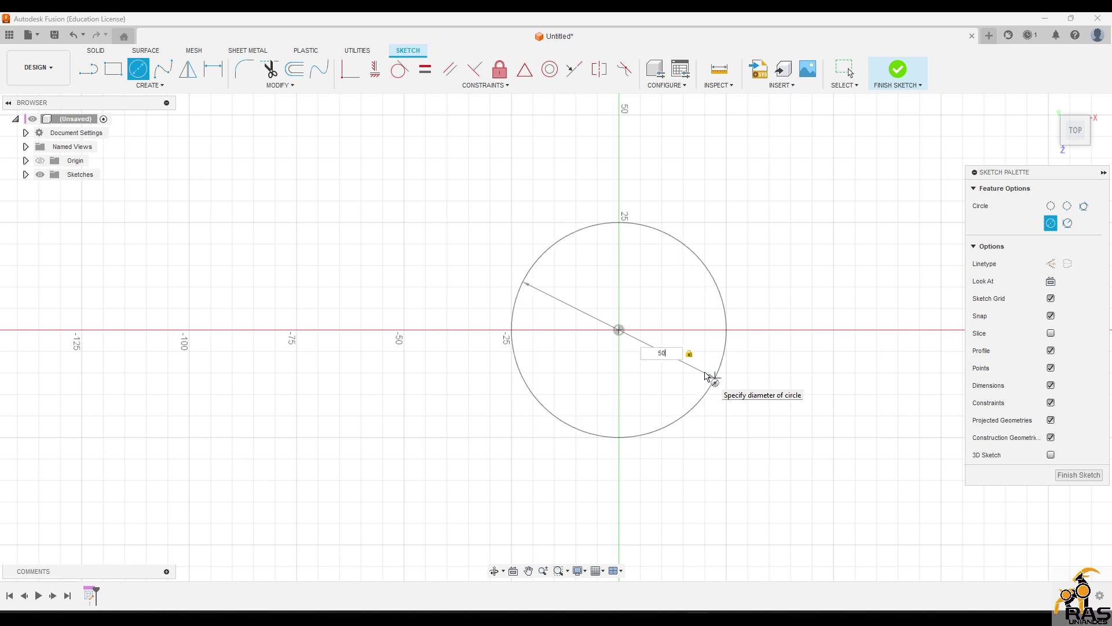
{"action": "key", "text": "Return"}
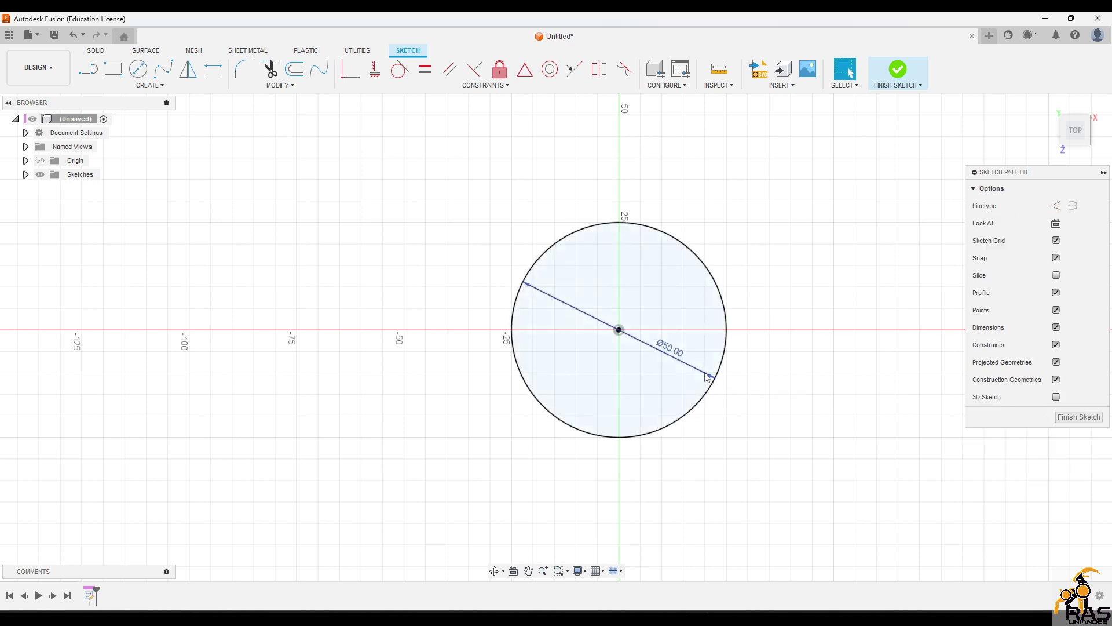
{"action": "left_click_drag", "start_coordinate": [479, 211], "coordinate": [819, 529]}
{"action": "key", "text": "Delete"}
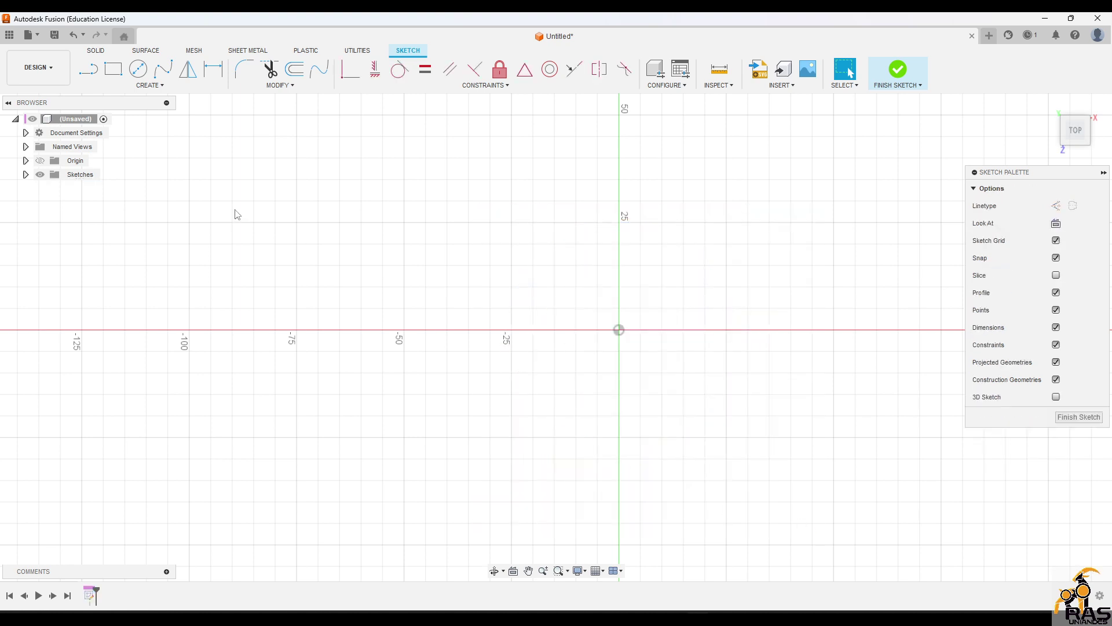
Step: Draw a wavy fit point spline from the origin through two intermediate points, ending below the X axis
{"action": "left_click", "coordinate": [162, 72]}
{"action": "left_click", "coordinate": [619, 329]}
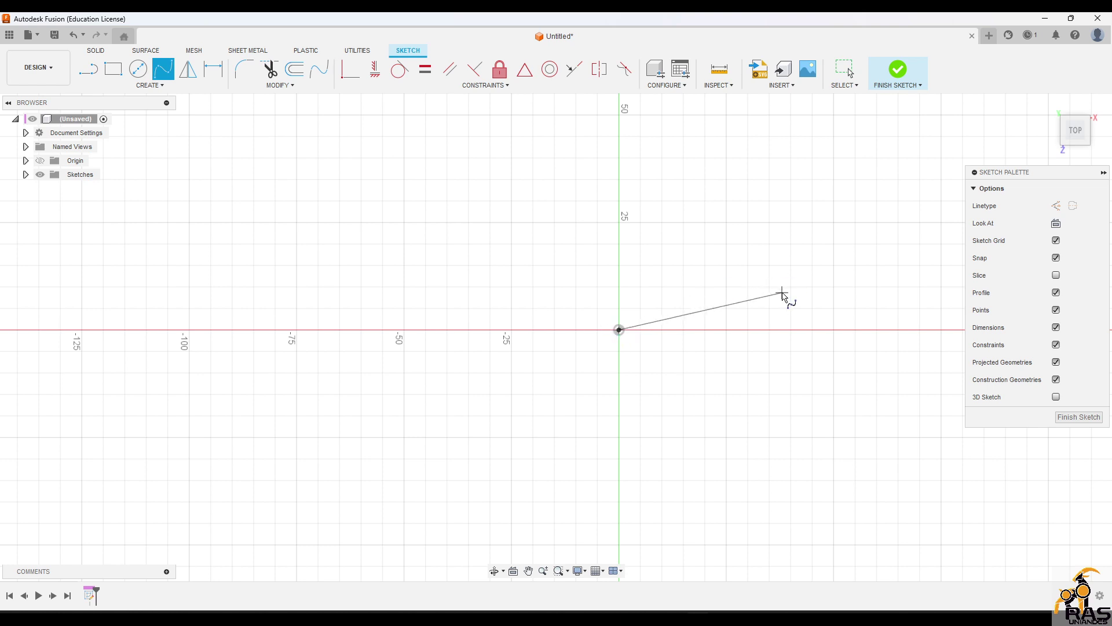
{"action": "left_click", "coordinate": [782, 292]}
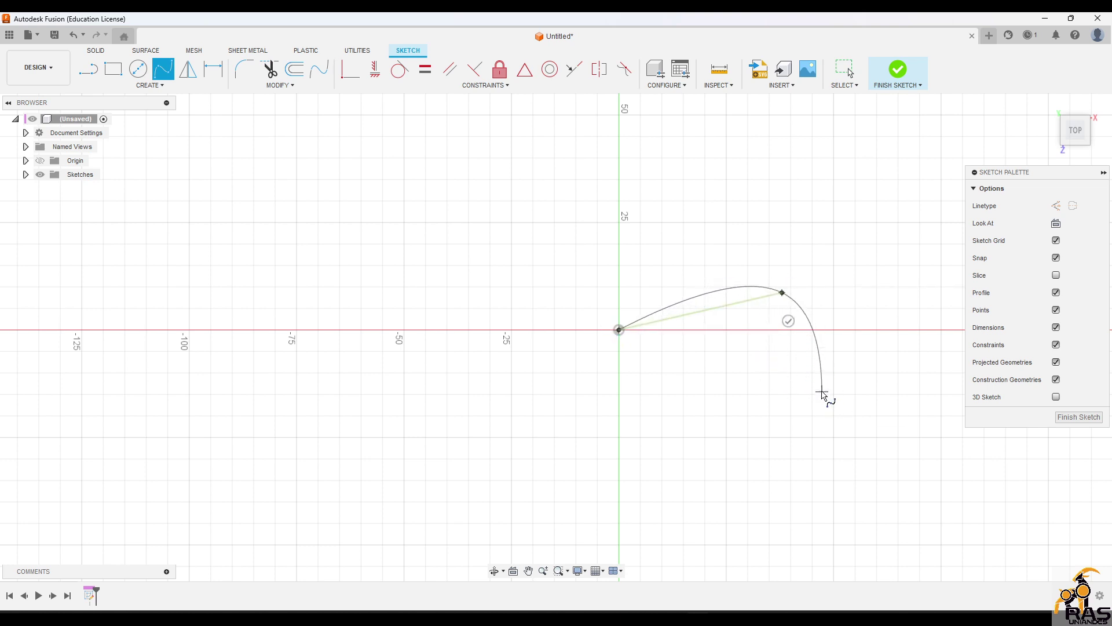
{"action": "left_click", "coordinate": [806, 412]}
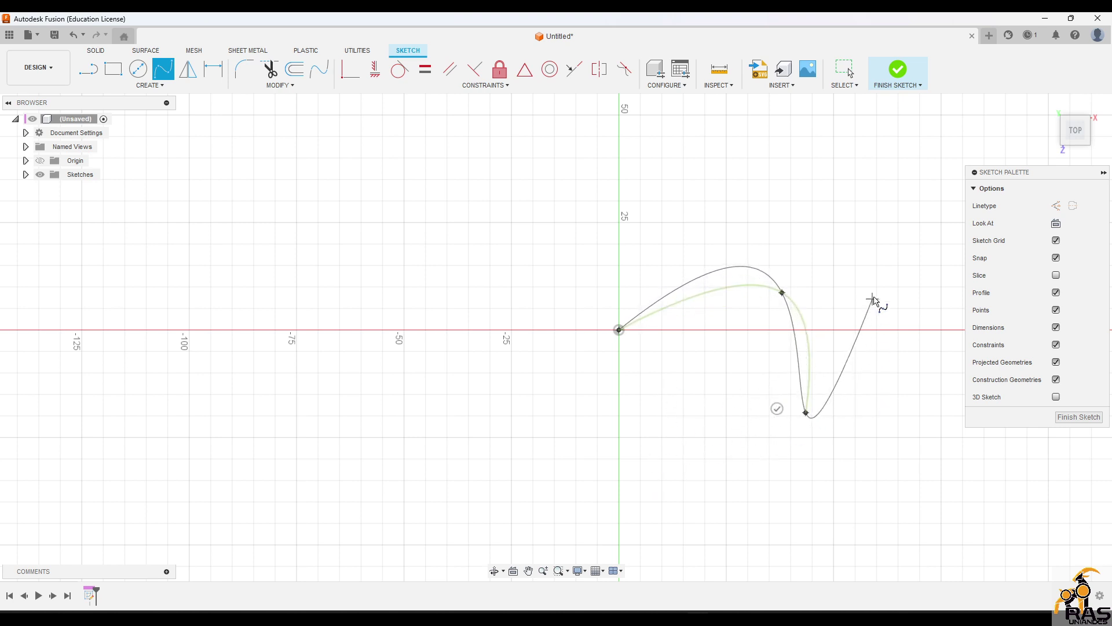
{"action": "left_click", "coordinate": [932, 369]}
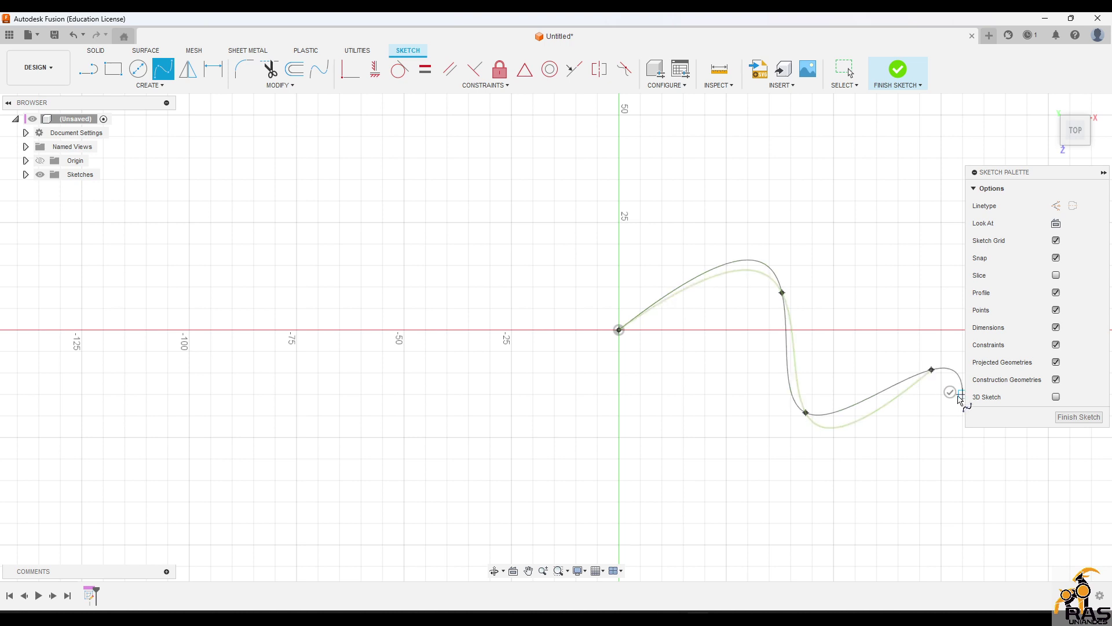
{"action": "key", "text": "Return"}
{"action": "scroll", "coordinate": [730, 402], "scroll_direction": "down", "scroll_amount": 3}
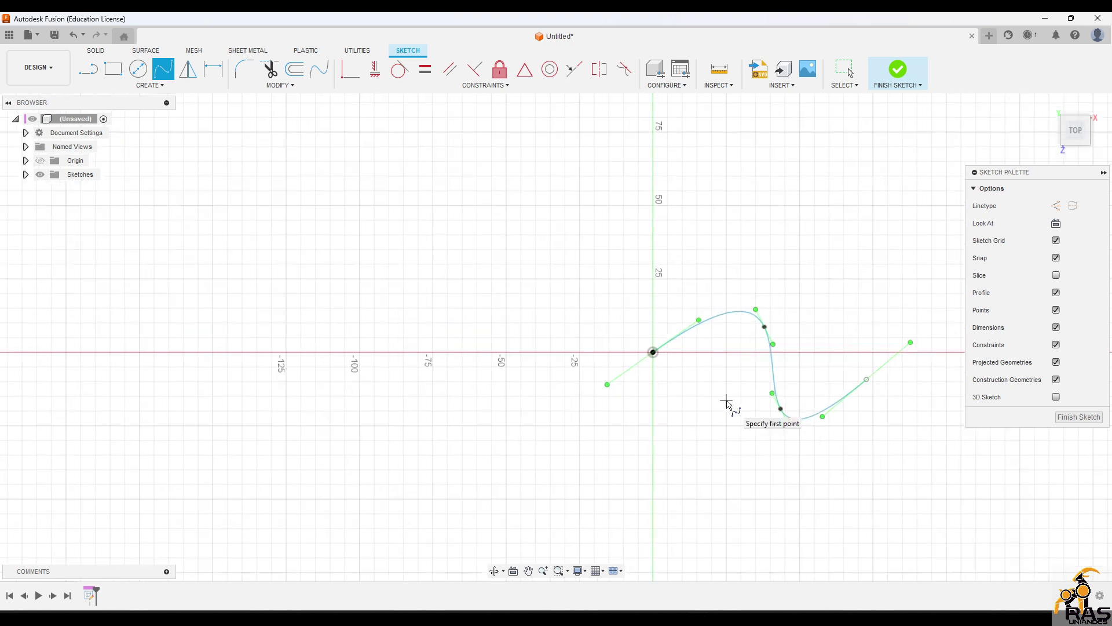
{"action": "key", "text": "Escape"}
Step: Reshape the spline by pulling the tangent handle of its second fit point toward the origin, and delete the whole spline
{"action": "left_click_drag", "start_coordinate": [773, 345], "coordinate": [687, 317]}
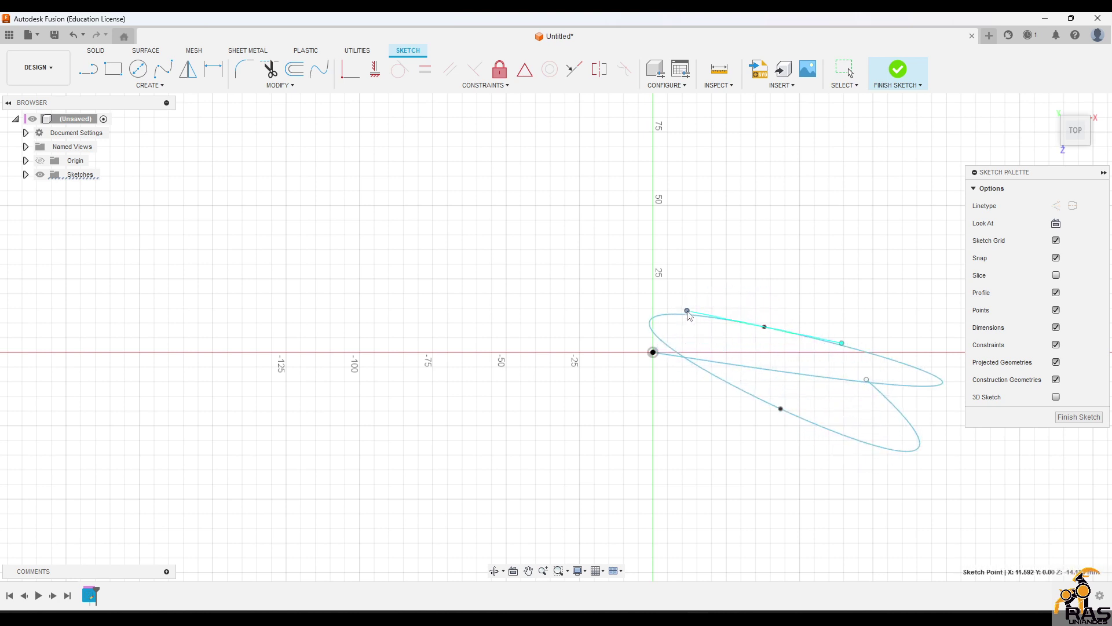
{"action": "middle_click_drag", "start_coordinate": [622, 289], "coordinate": [492, 296]}
{"action": "left_click_drag", "start_coordinate": [458, 240], "coordinate": [899, 507]}
{"action": "key", "text": "Delete"}
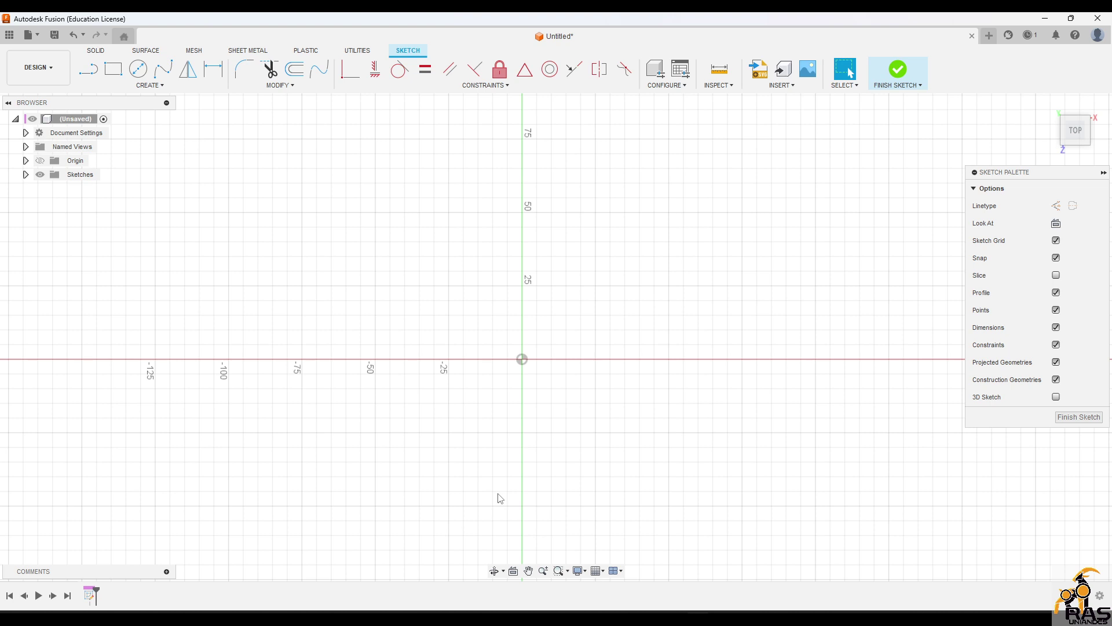
Step: Draw a six-sided circumscribed polygon centered on the origin with a radius of about 20 mm, and delete it
{"action": "left_click", "coordinate": [161, 86]}
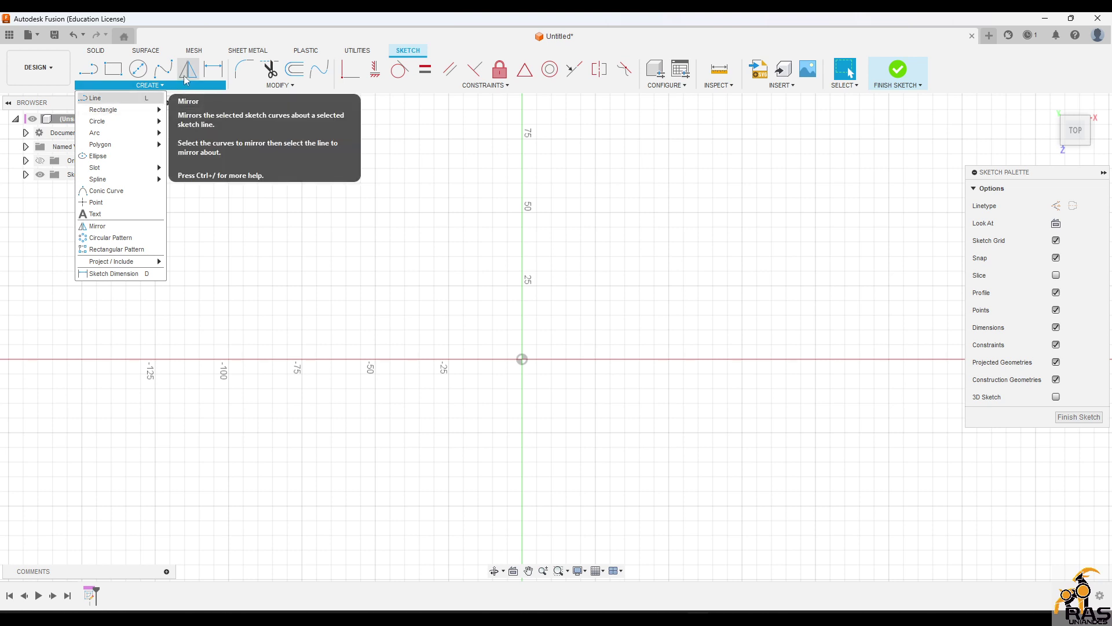
{"action": "mouse_move", "coordinate": [155, 147]}
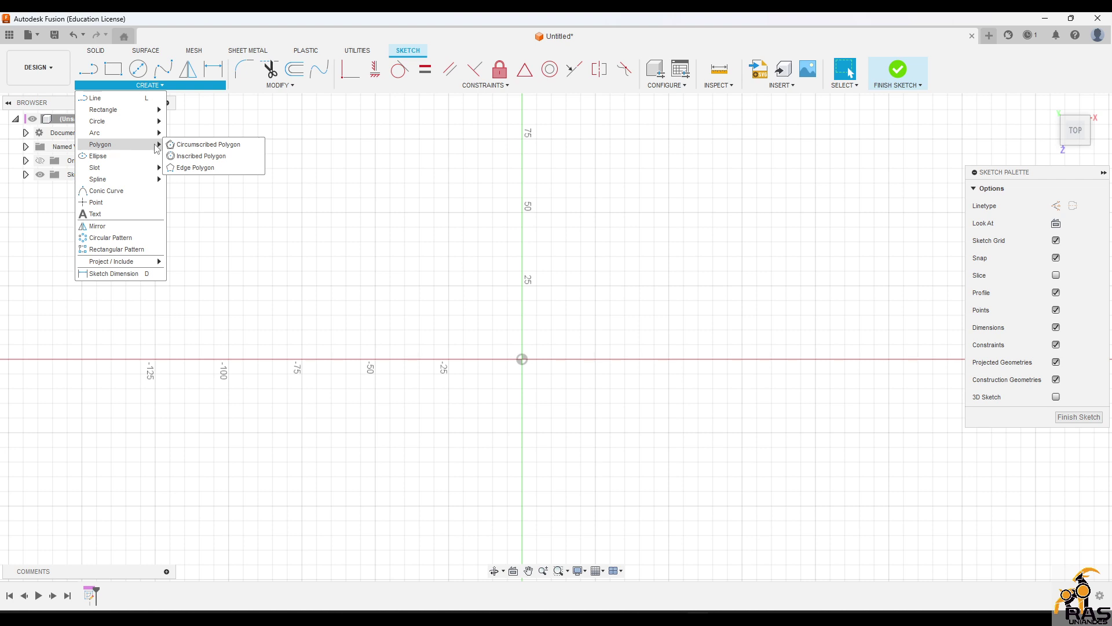
{"action": "left_click", "coordinate": [174, 145]}
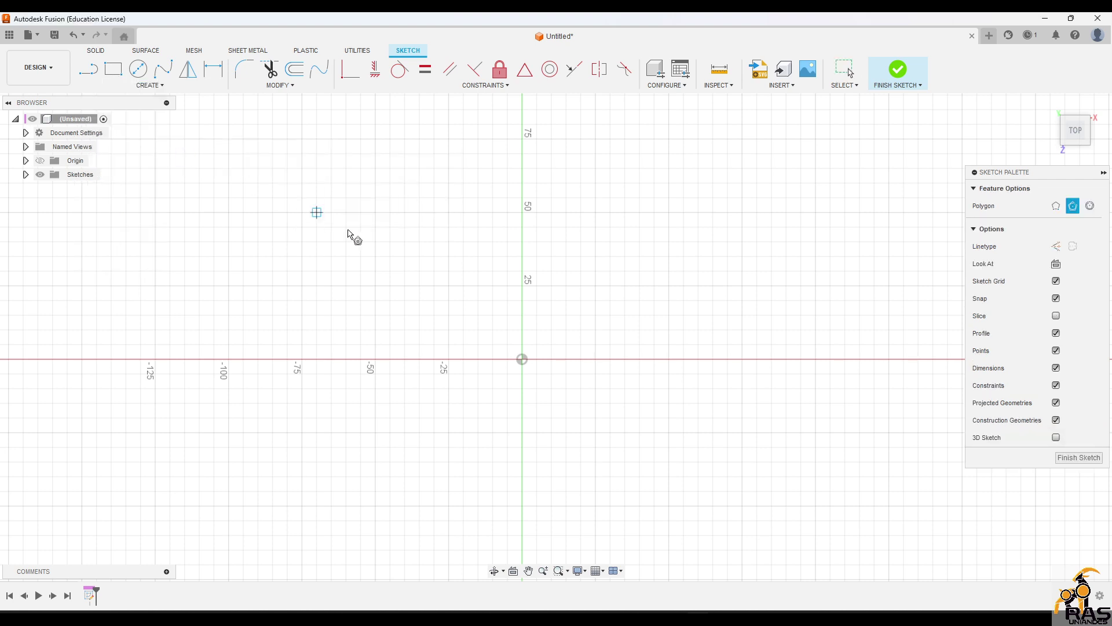
{"action": "left_click", "coordinate": [523, 359]}
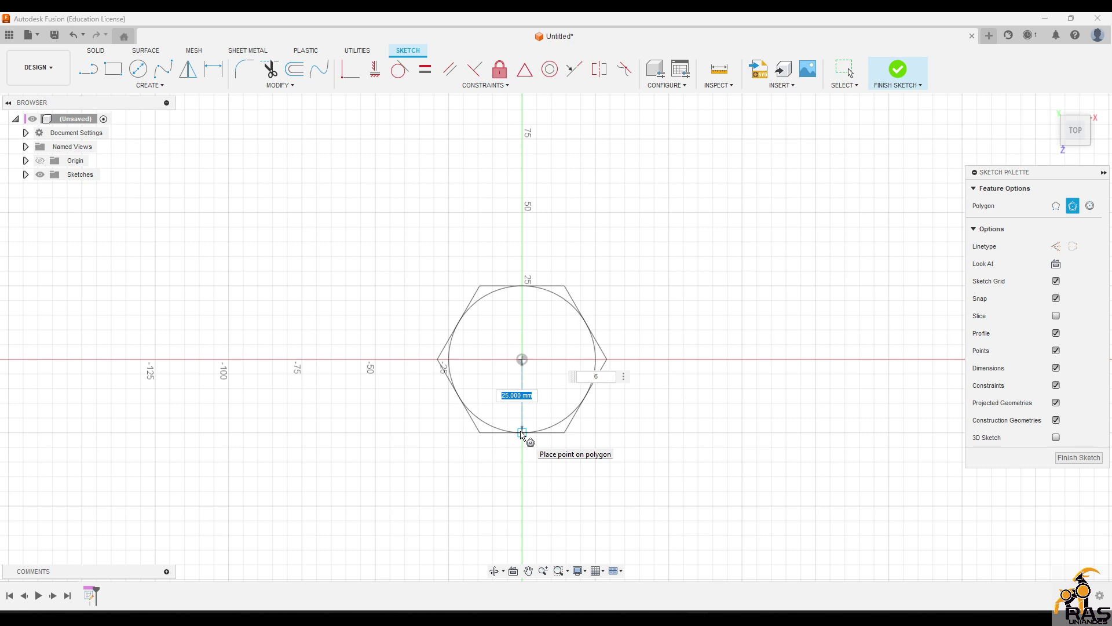
{"action": "key", "text": "Tab"}
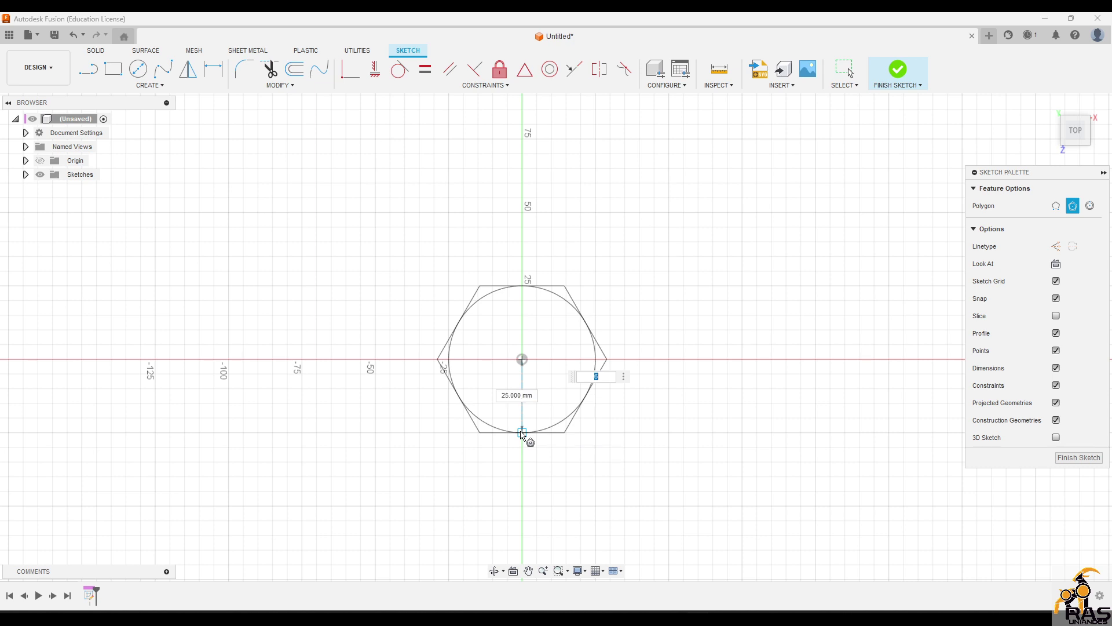
{"action": "type", "text": "3"}
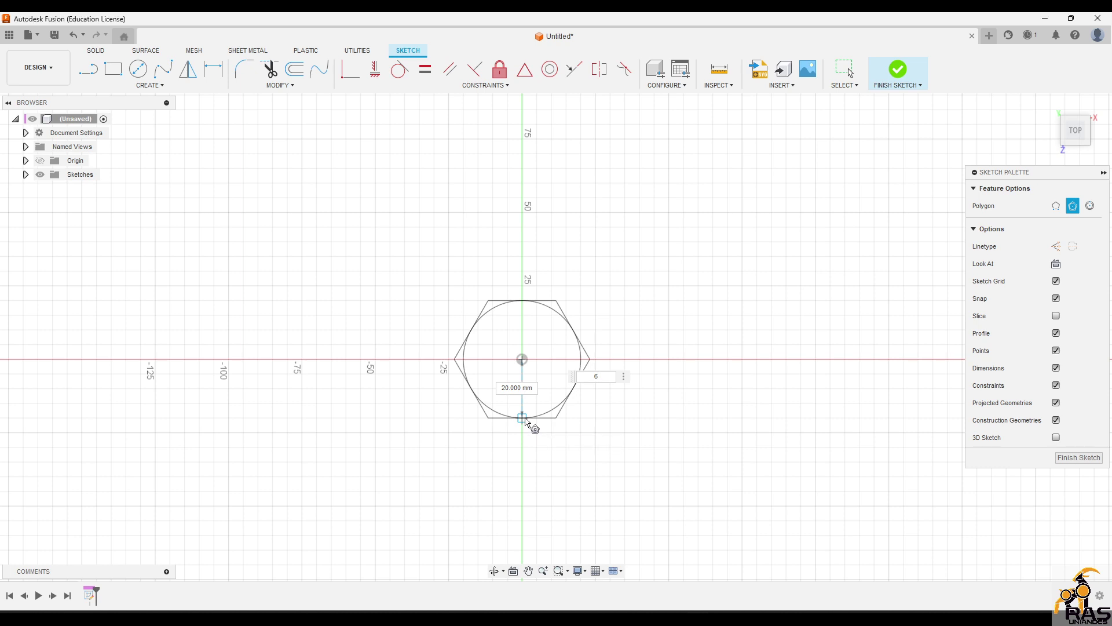
{"action": "left_click", "coordinate": [524, 419]}
{"action": "key", "text": "Escape"}
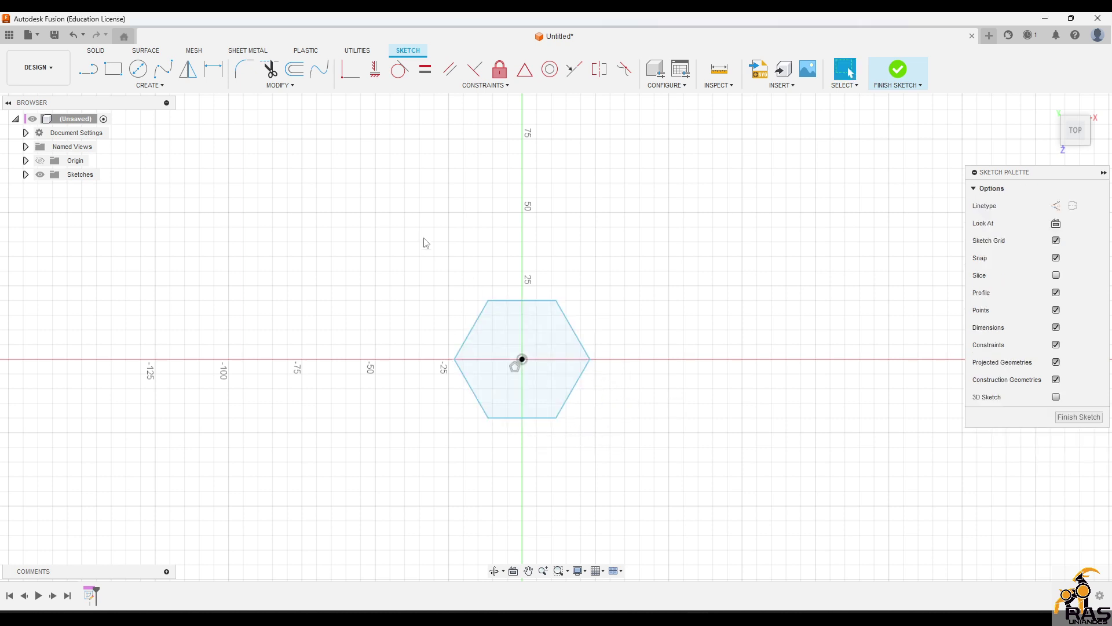
{"action": "left_click_drag", "start_coordinate": [423, 238], "coordinate": [776, 555]}
{"action": "key", "text": "Delete"}
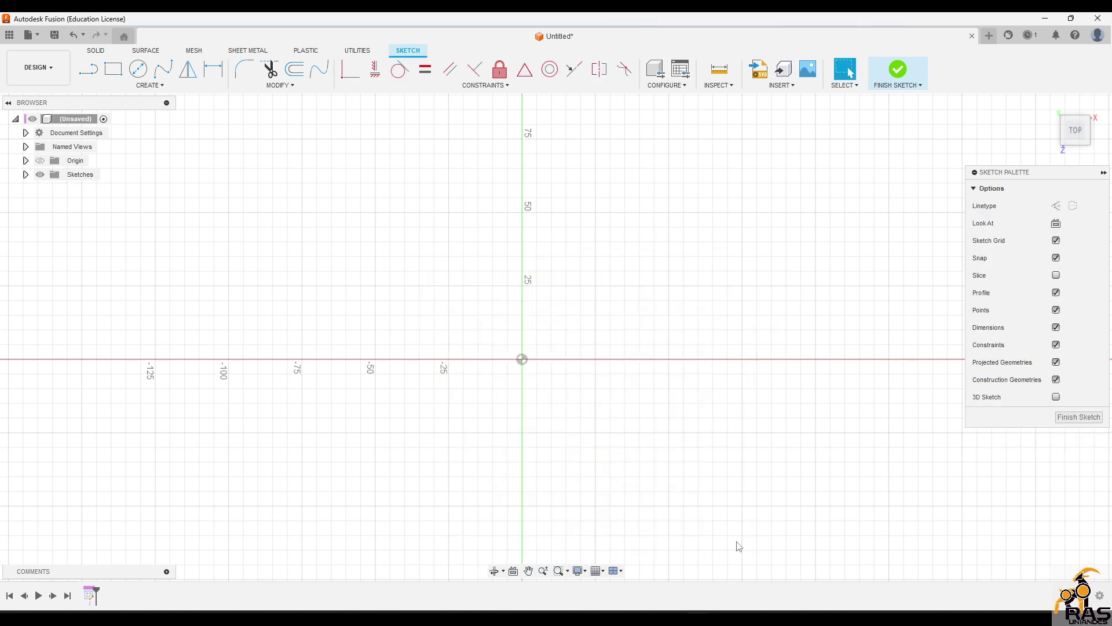
Step: Draw a free line from the origin, about 38 mm long at about 23 degrees above the X axis
{"action": "mouse_move", "coordinate": [557, 419]}
{"action": "middle_mouse_down"}
{"action": "mouse_move", "coordinate": [526, 422]}
{"action": "mouse_move", "coordinate": [379, 353]}
{"action": "mouse_move", "coordinate": [309, 335]}
{"action": "middle_mouse_up"}
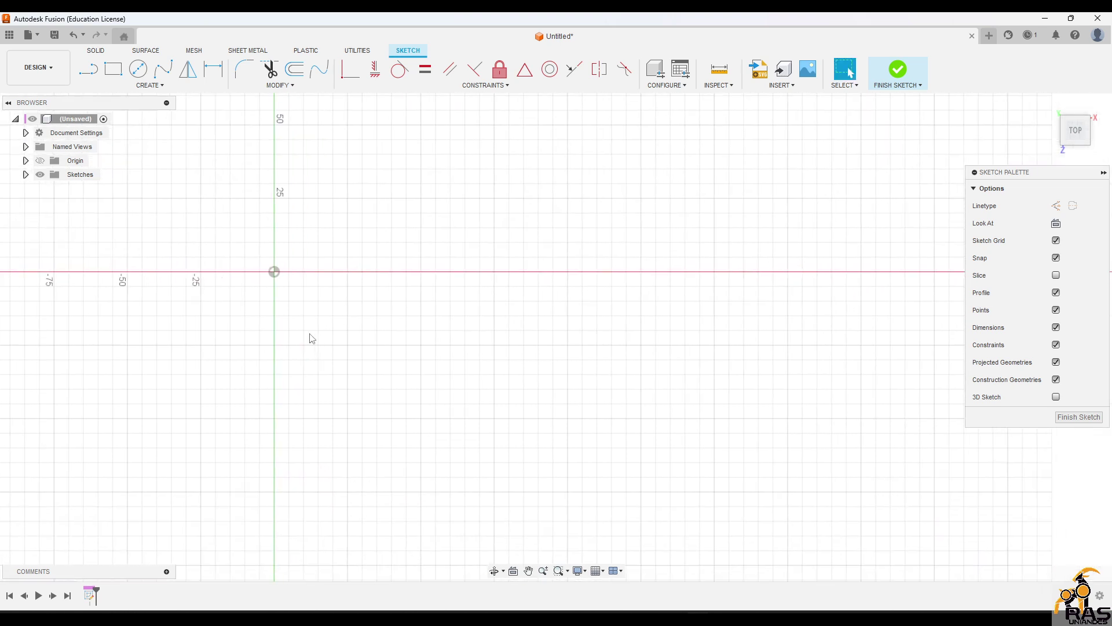
{"action": "left_click", "coordinate": [114, 71]}
{"action": "key", "text": "l"}
{"action": "scroll", "coordinate": [288, 312], "scroll_direction": "down", "scroll_amount": 2}
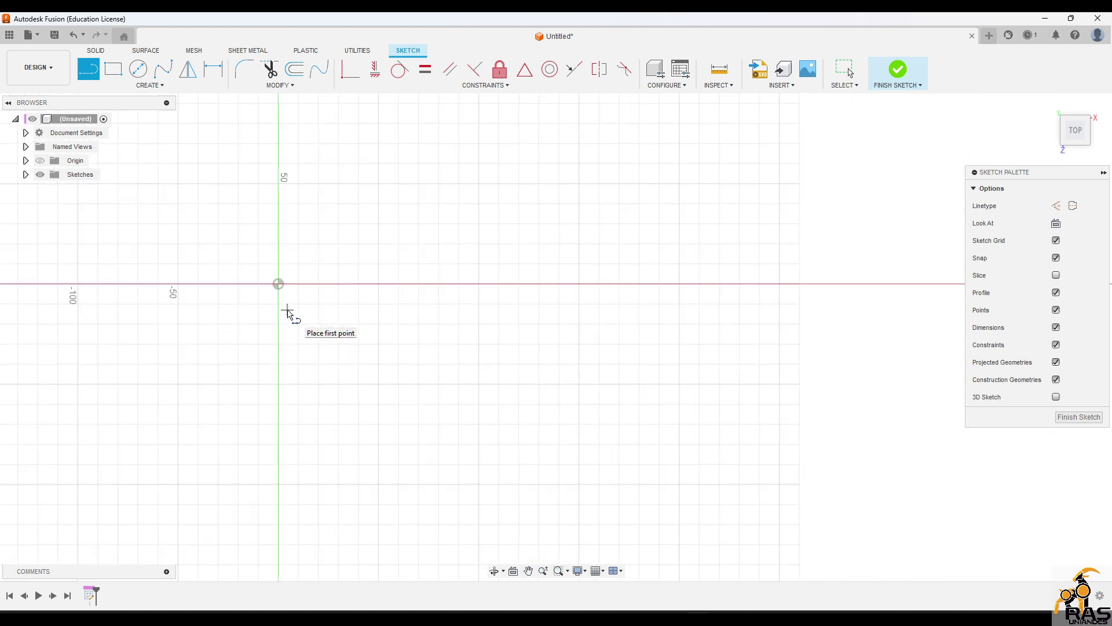
{"action": "scroll", "coordinate": [288, 290], "scroll_direction": "up", "scroll_amount": 2}
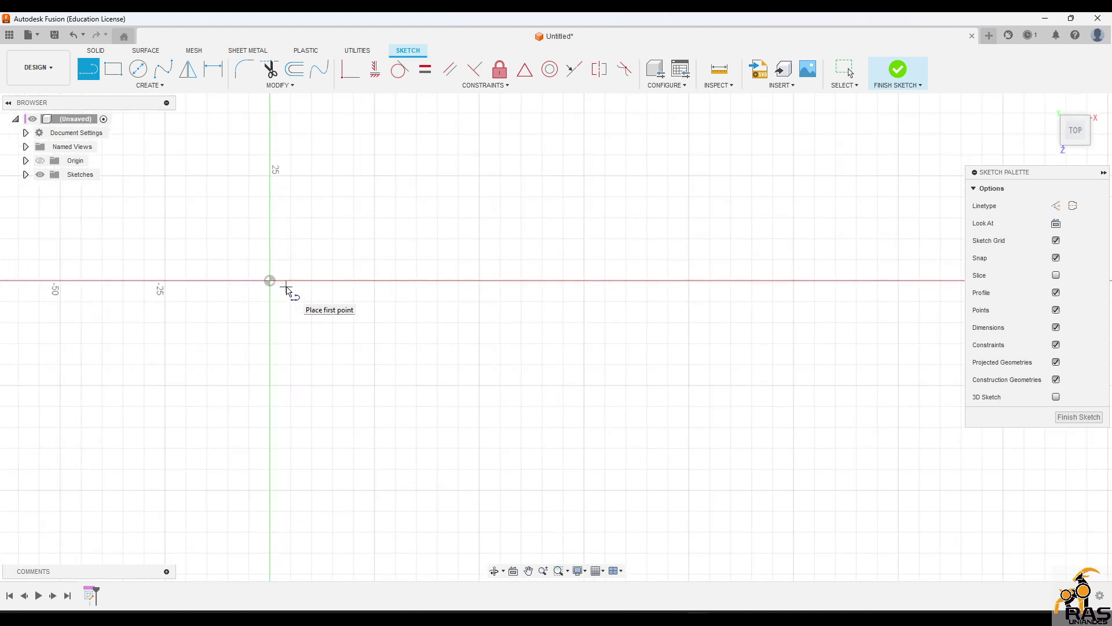
{"action": "mouse_move", "coordinate": [350, 236]}
{"action": "middle_mouse_down"}
{"action": "mouse_move", "coordinate": [401, 322]}
{"action": "mouse_move", "coordinate": [496, 308]}
{"action": "middle_mouse_up"}
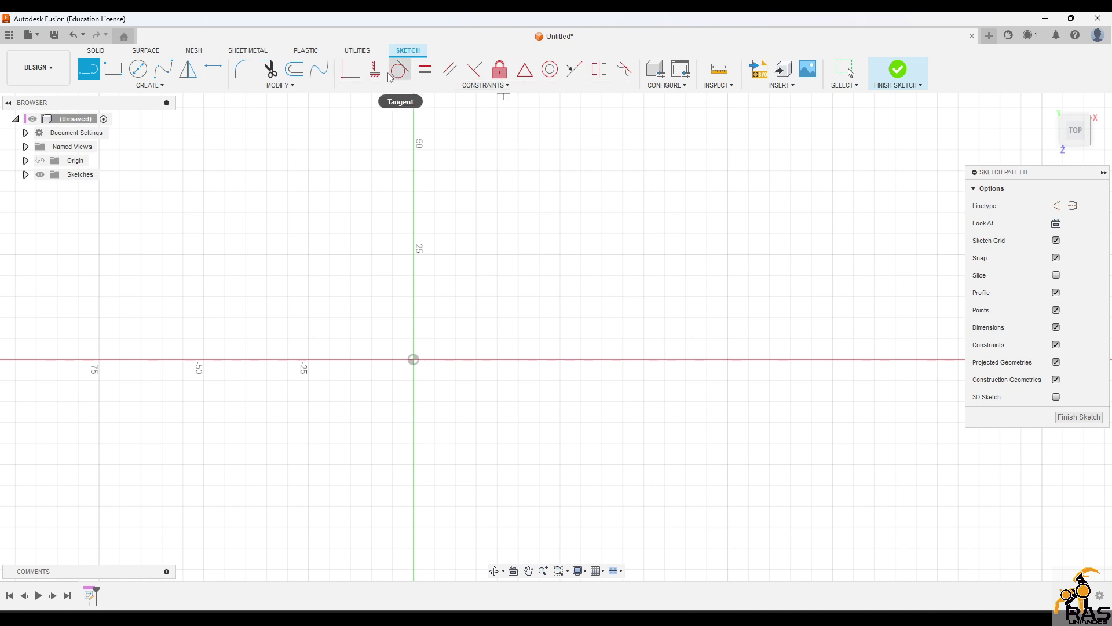
{"action": "left_click", "coordinate": [410, 361]}
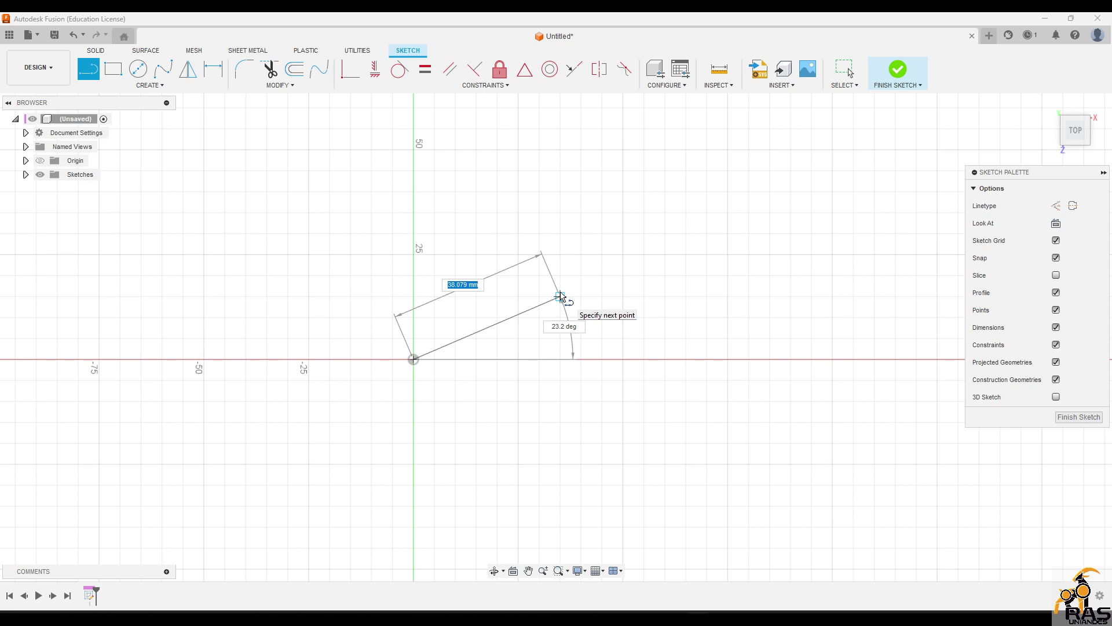
{"action": "left_click", "coordinate": [560, 296]}
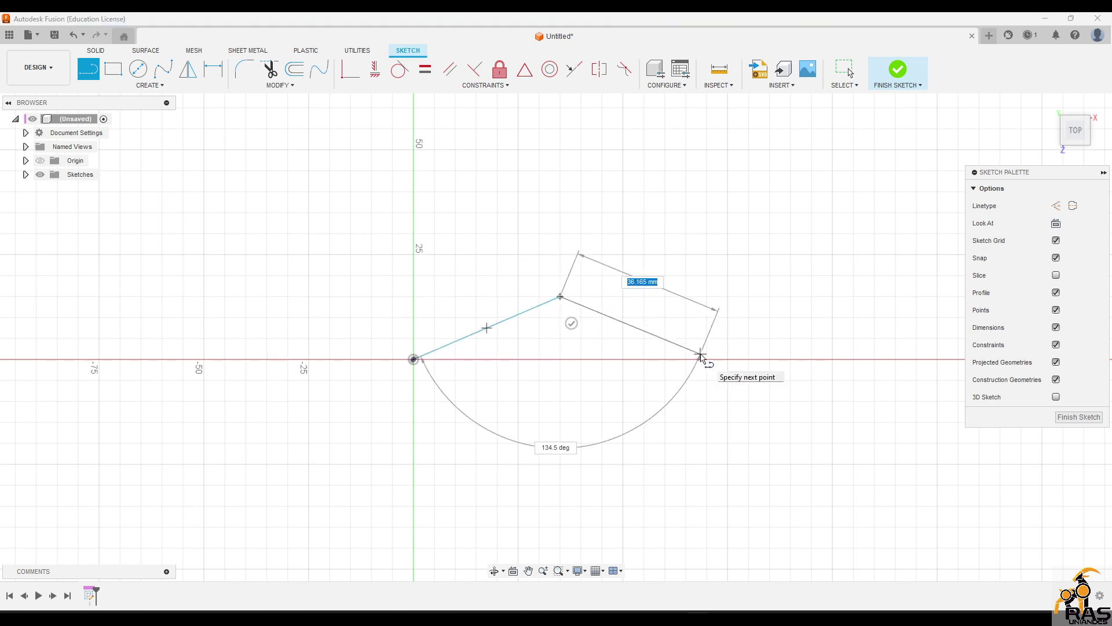
{"action": "key", "text": "Escape"}
Step: Move the line's free endpoint farther up and away from the origin, and delete the line
{"action": "mouse_move", "coordinate": [561, 296]}
{"action": "left_mouse_down"}
{"action": "mouse_move", "coordinate": [668, 346]}
{"action": "mouse_move", "coordinate": [574, 17]}
{"action": "mouse_move", "coordinate": [586, 311]}
{"action": "mouse_move", "coordinate": [489, 307]}
{"action": "mouse_move", "coordinate": [590, 272]}
{"action": "left_mouse_up"}
{"action": "left_click_drag", "start_coordinate": [248, 236], "coordinate": [861, 549]}
{"action": "key", "text": "Delete"}
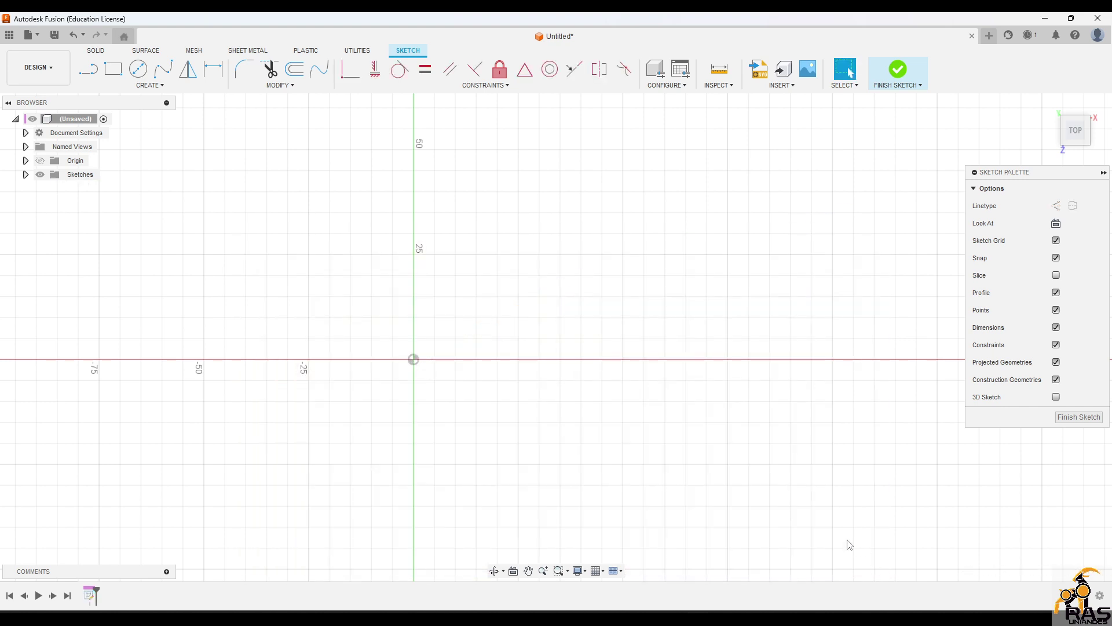
Step: Draw a line from the origin with a fixed length of 50 mm at about 23.5 degrees to the X axis
{"action": "key", "text": "l"}
{"action": "left_click", "coordinate": [415, 360]}
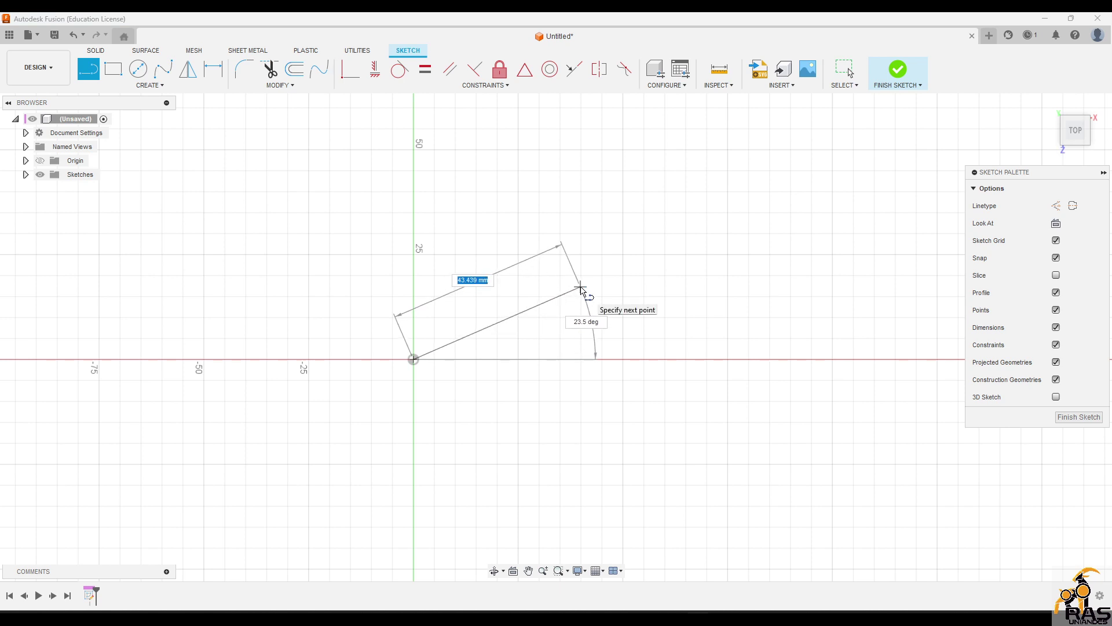
{"action": "type", "text": "50"}
{"action": "key", "text": "Return"}
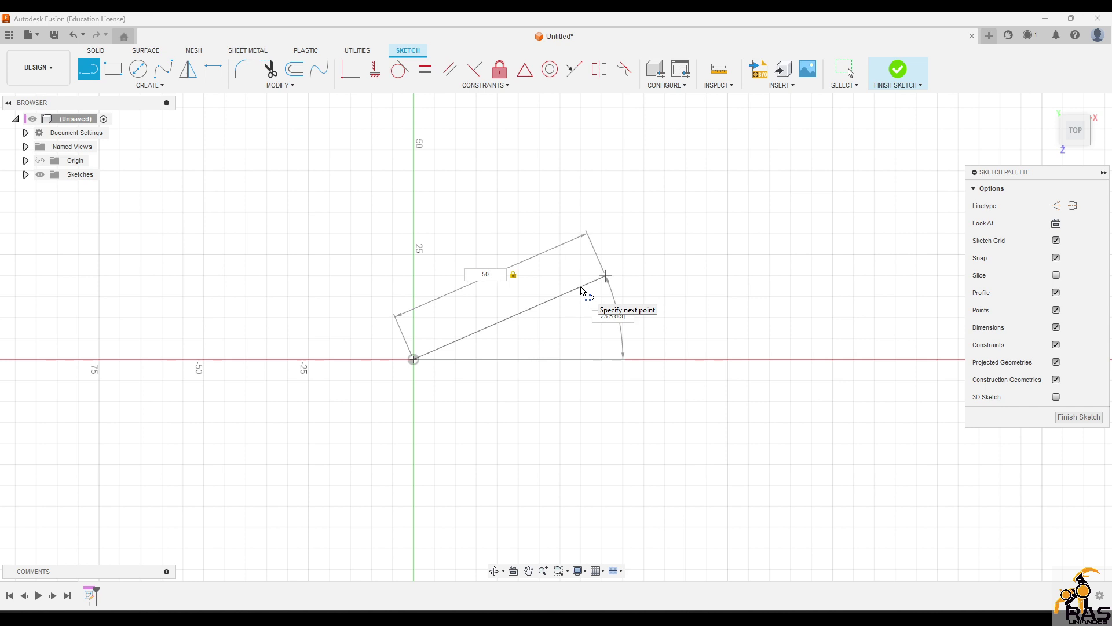
{"action": "key", "text": "Escape"}
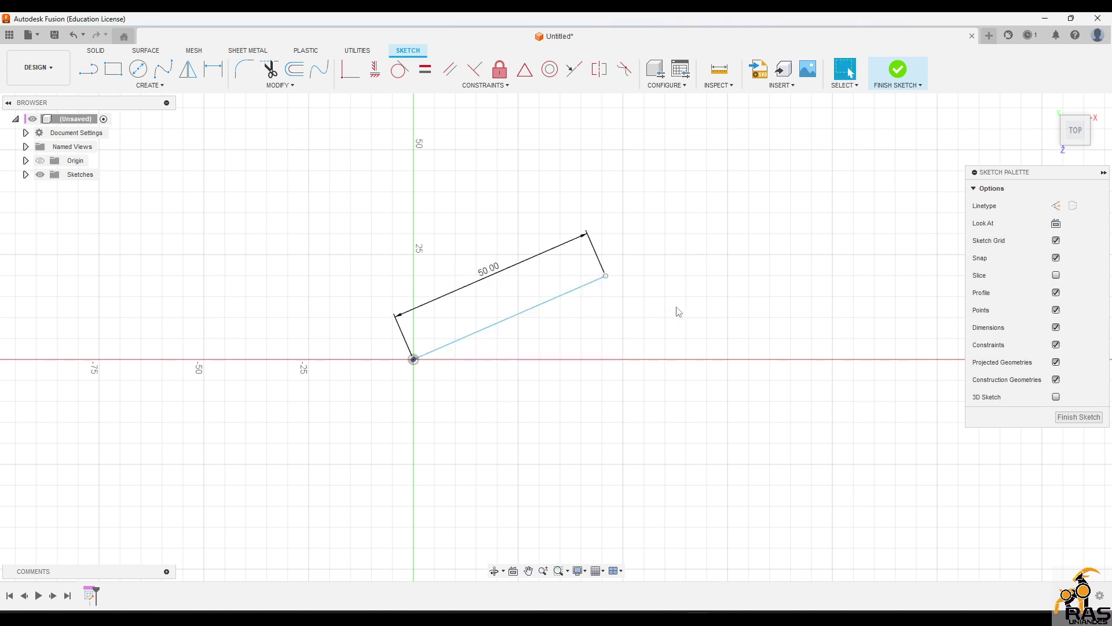
Step: Swing the 50 mm line around the origin by its free endpoint and delete it
{"action": "left_click_drag", "start_coordinate": [605, 276], "coordinate": [527, 314]}
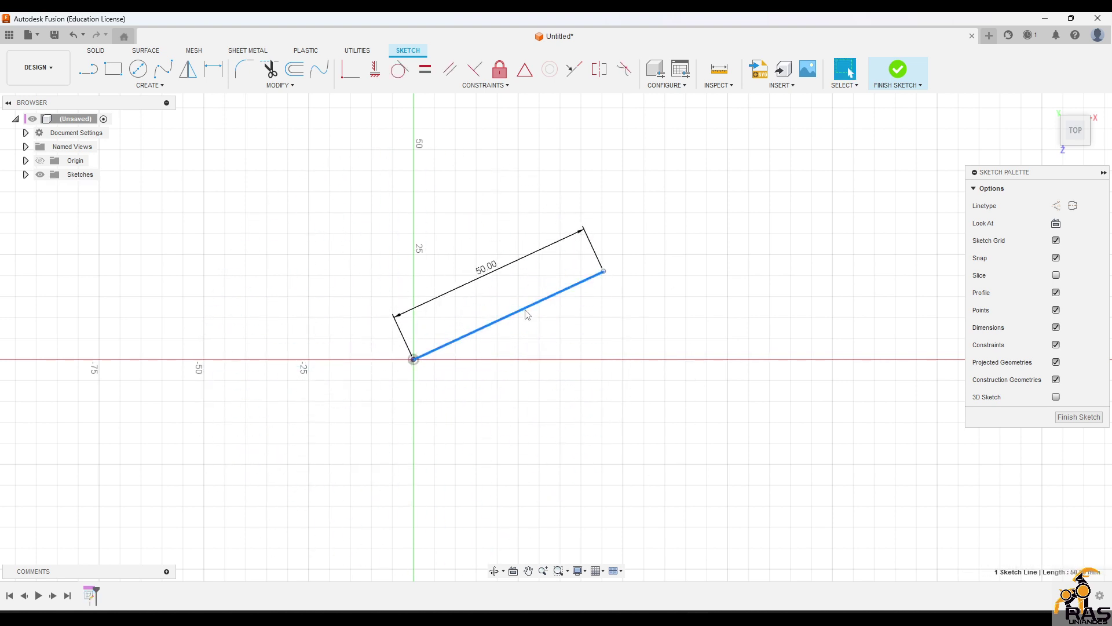
{"action": "key", "text": "Delete"}
Step: Draw a line from the origin, 50 mm long at 45 degrees to the X axis
{"action": "key", "text": "l"}
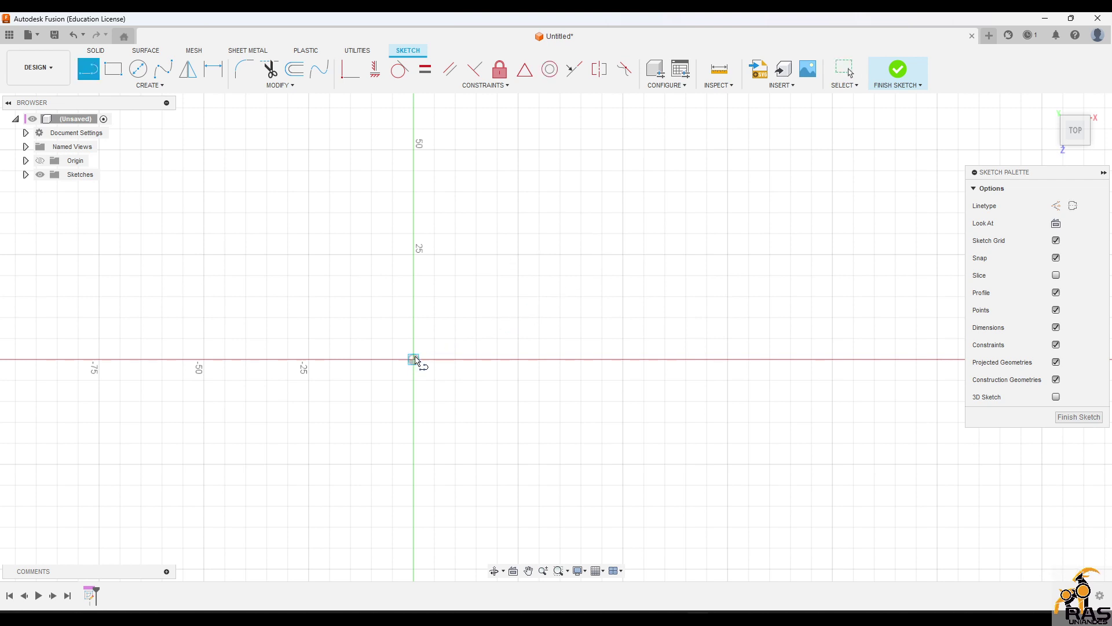
{"action": "left_click", "coordinate": [413, 360]}
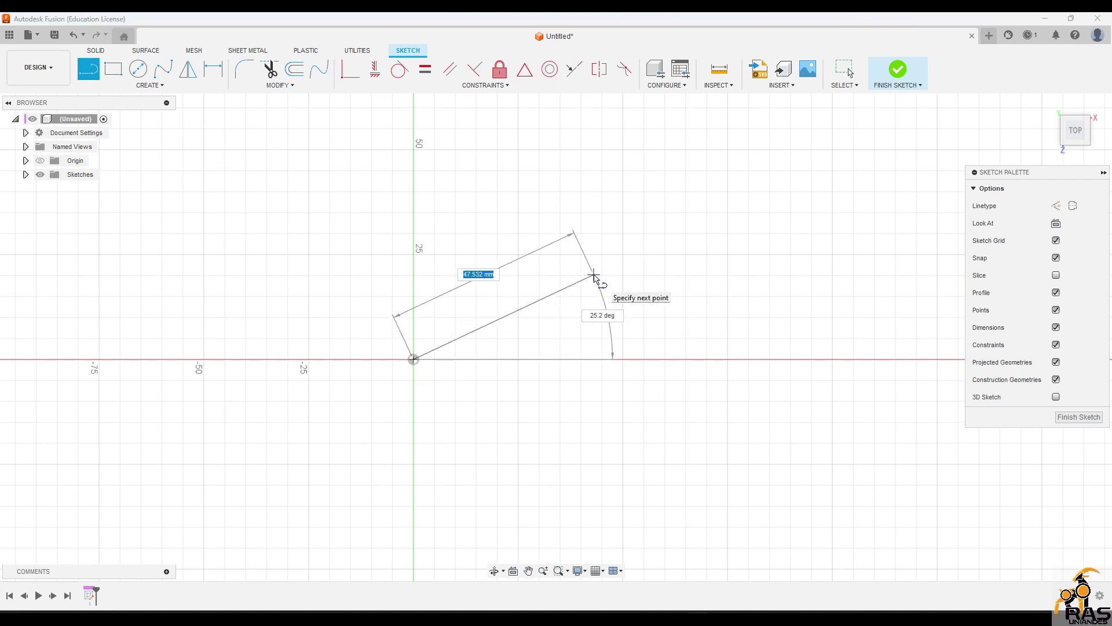
{"action": "type", "text": "50"}
{"action": "key", "text": "Tab"}
{"action": "type", "text": "45"}
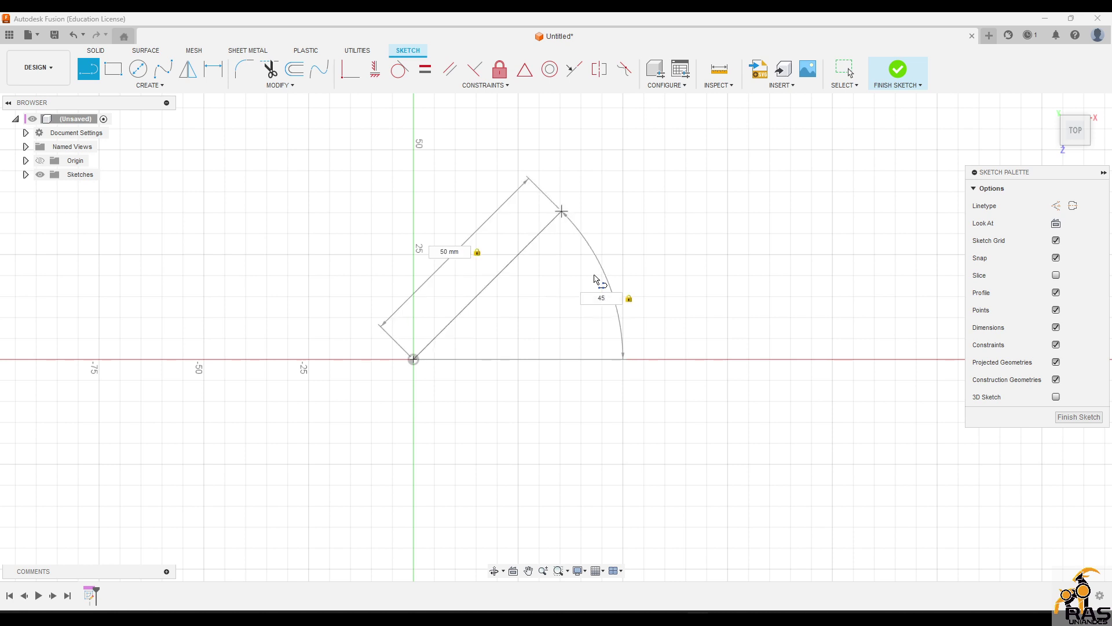
{"action": "key", "text": "Return"}
{"action": "key", "text": "Escape"}
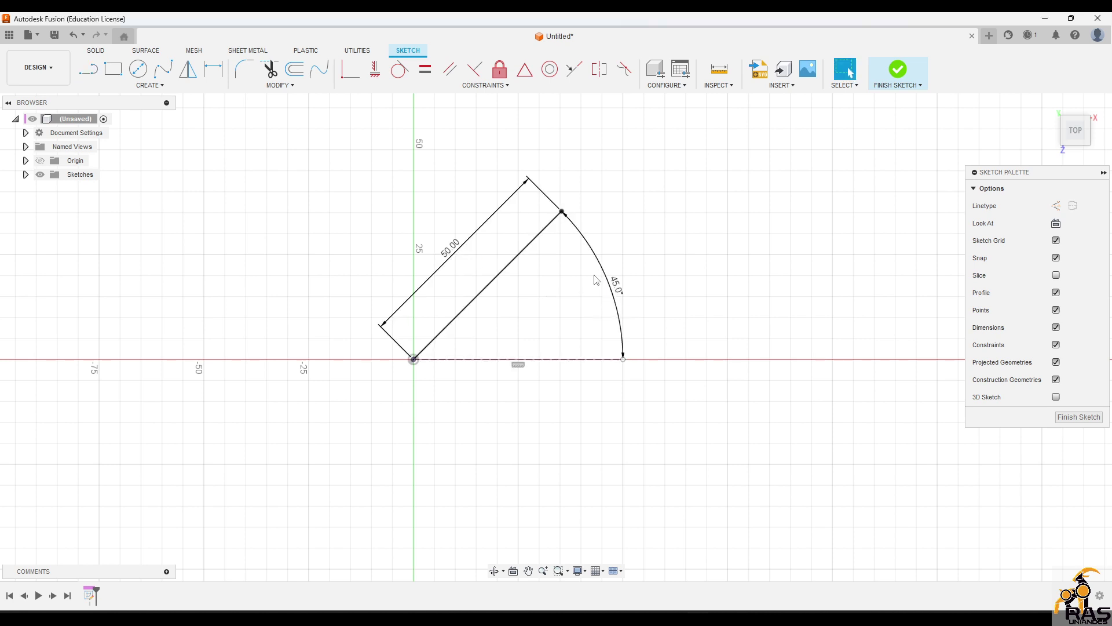
Step: Try to move the fully dimensioned 50 mm line, and delete it together with its dimensions and construction line
{"action": "left_click", "coordinate": [547, 234]}
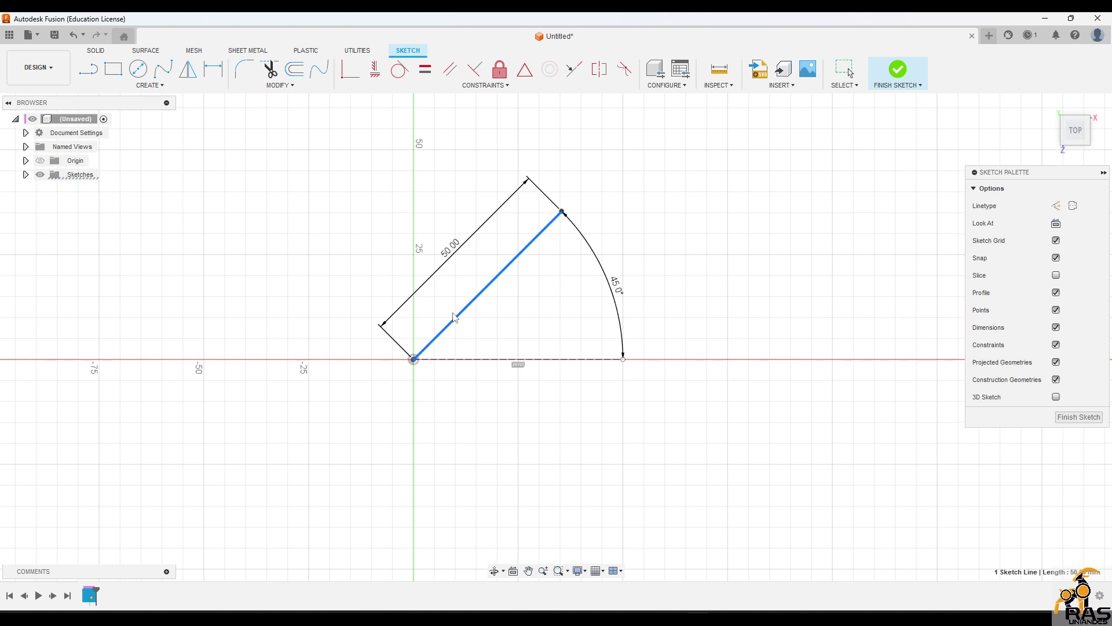
{"action": "left_click_drag", "start_coordinate": [453, 313], "coordinate": [452, 325]}
{"action": "left_click", "coordinate": [916, 282]}
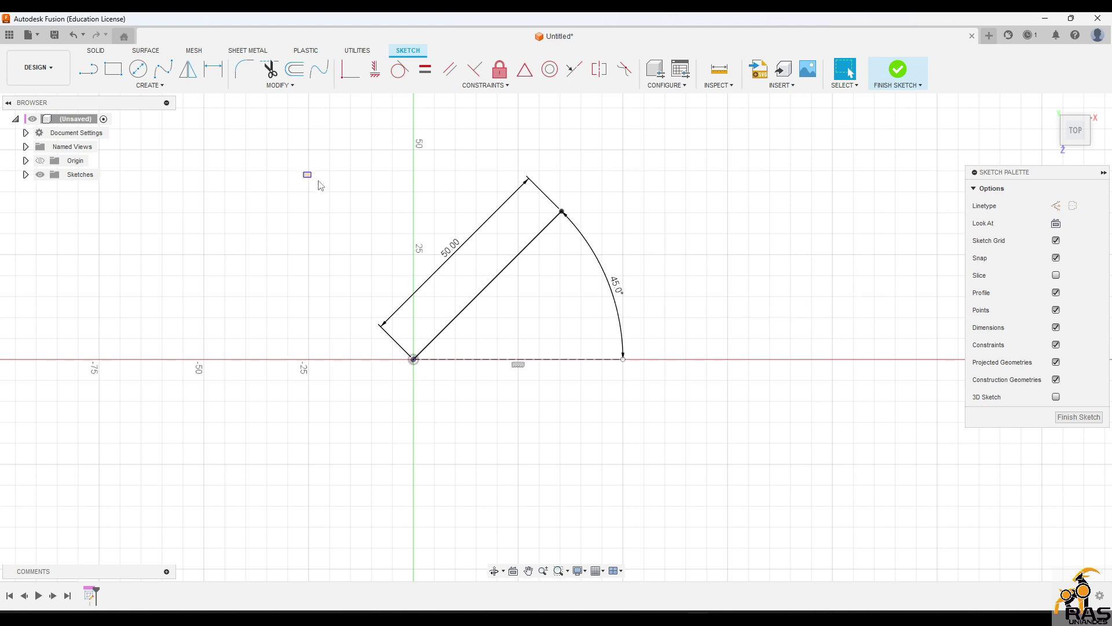
{"action": "left_click_drag", "start_coordinate": [303, 170], "coordinate": [966, 405]}
{"action": "key", "text": "Delete"}
Step: Draw a free line from the origin, about 52.5 mm long at about 53 degrees, and swing it slightly toward the X axis
{"action": "key", "text": "l"}
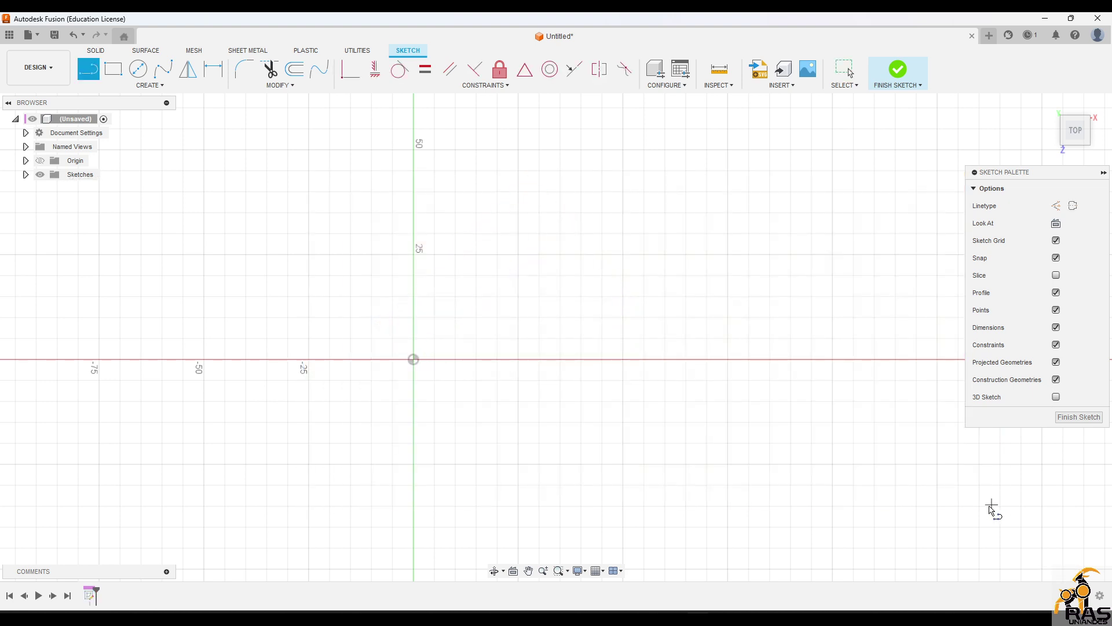
{"action": "left_click", "coordinate": [413, 359]}
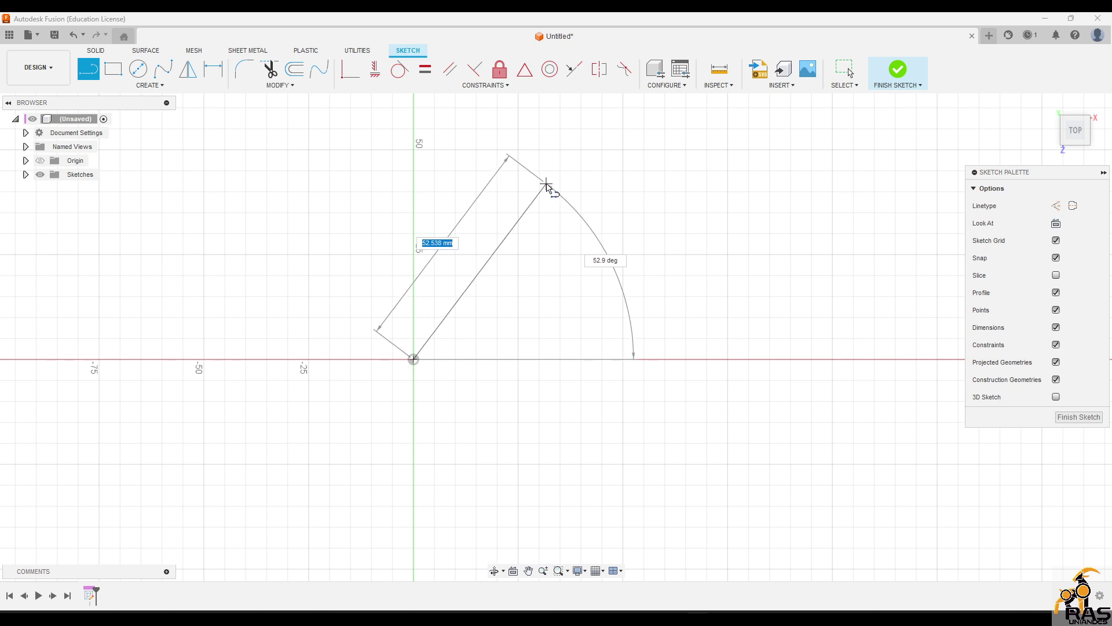
{"action": "left_click", "coordinate": [547, 185]}
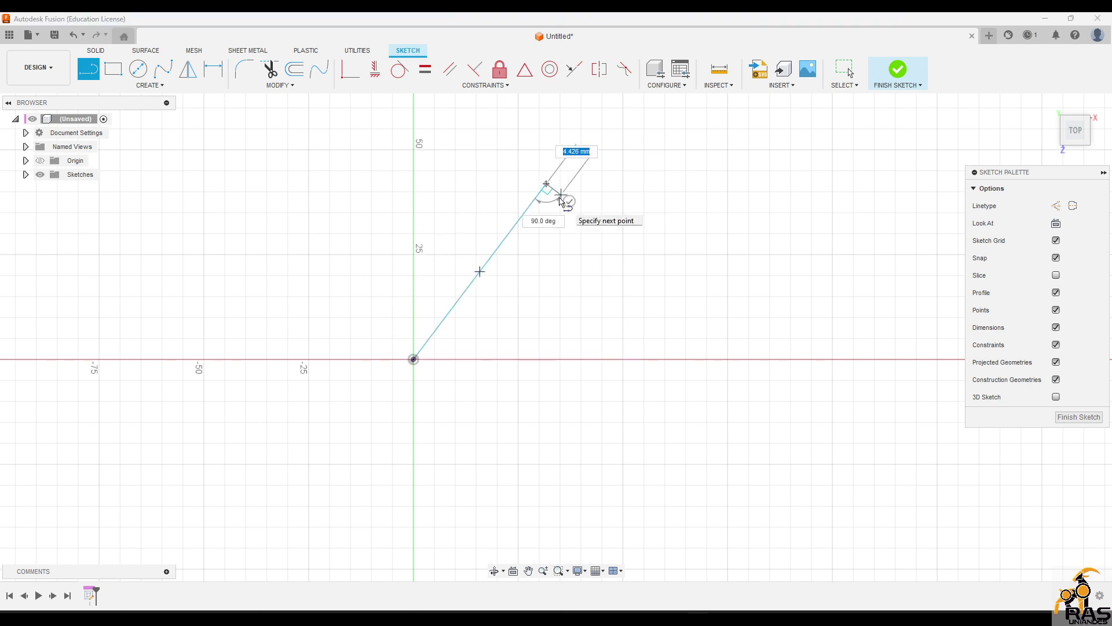
{"action": "key", "text": "Escape"}
{"action": "mouse_move", "coordinate": [539, 195]}
{"action": "left_mouse_down"}
{"action": "mouse_move", "coordinate": [597, 262]}
{"action": "mouse_move", "coordinate": [547, 192]}
{"action": "left_mouse_up"}
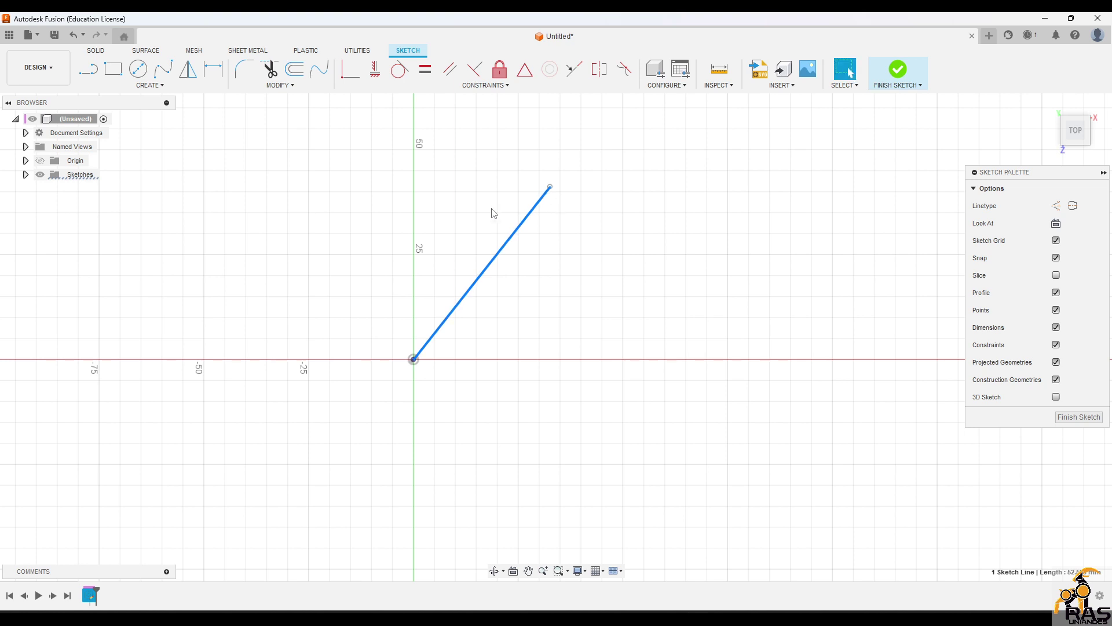
{"action": "left_click", "coordinate": [229, 142]}
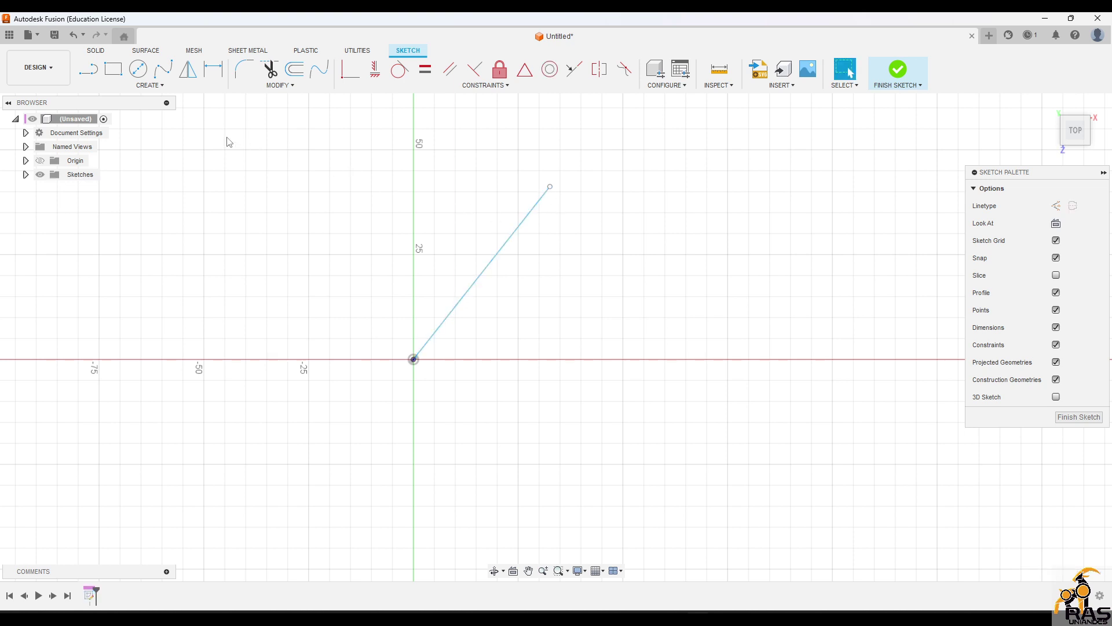
Step: Dimension the free line's length with Sketch Dimension and set it to 50 mm
{"action": "left_click", "coordinate": [212, 69]}
{"action": "left_click", "coordinate": [484, 274]}
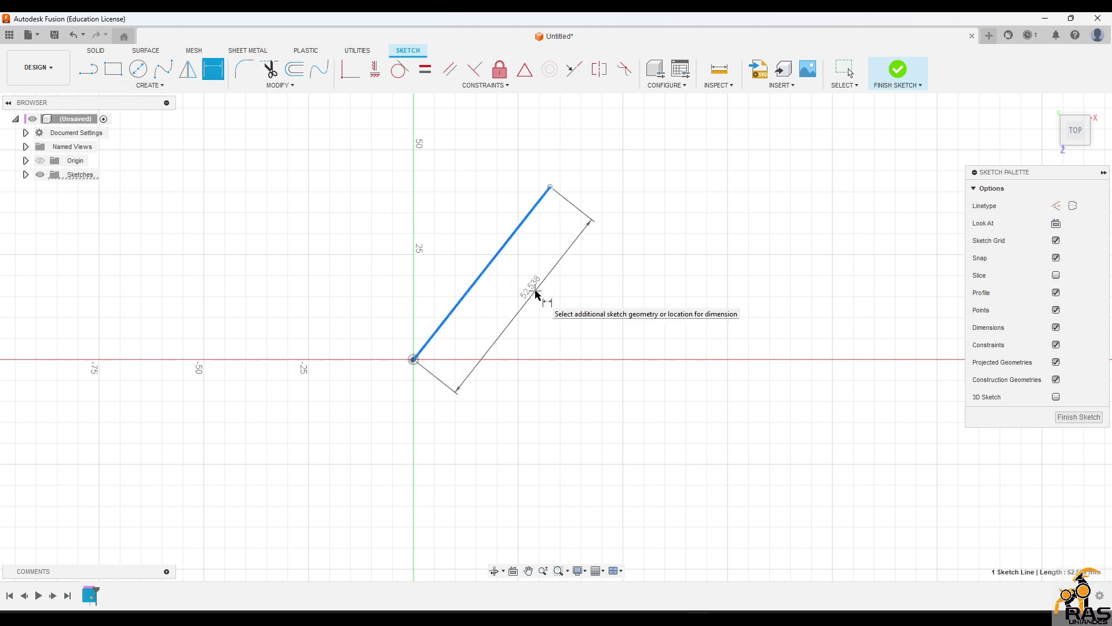
{"action": "left_click", "coordinate": [536, 292]}
{"action": "type", "text": "50"}
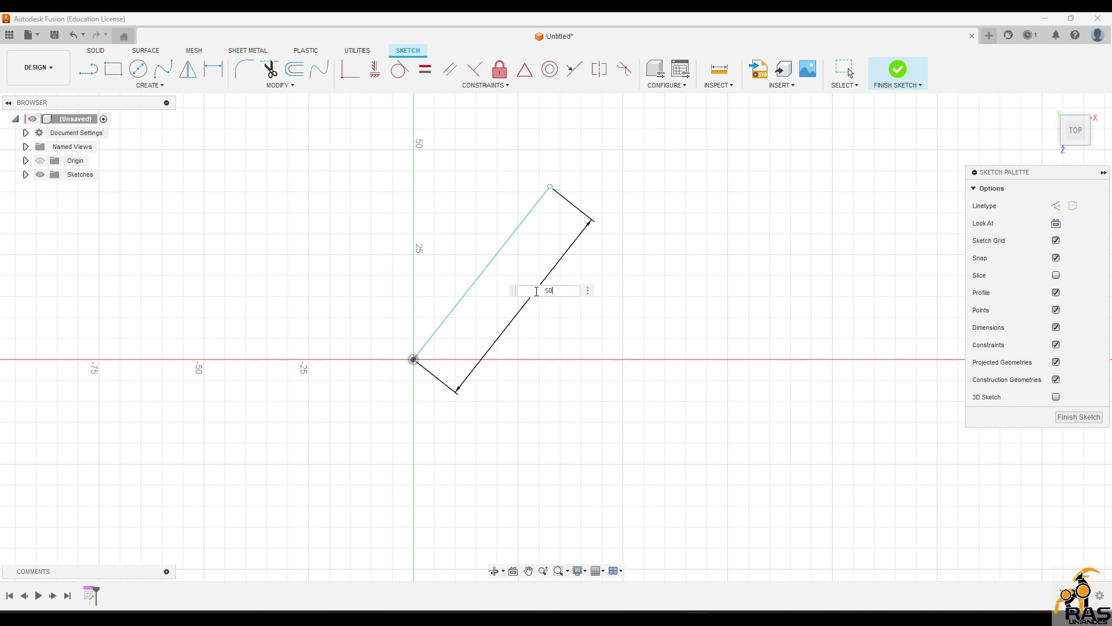
{"action": "key", "text": "Return"}
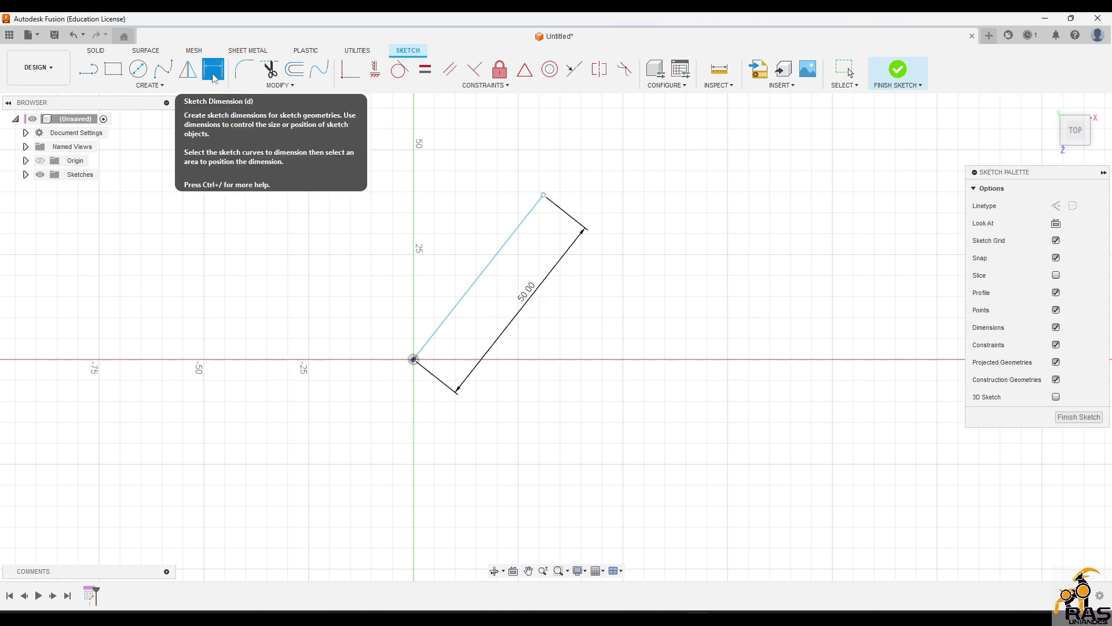
{"action": "key", "text": "Escape"}
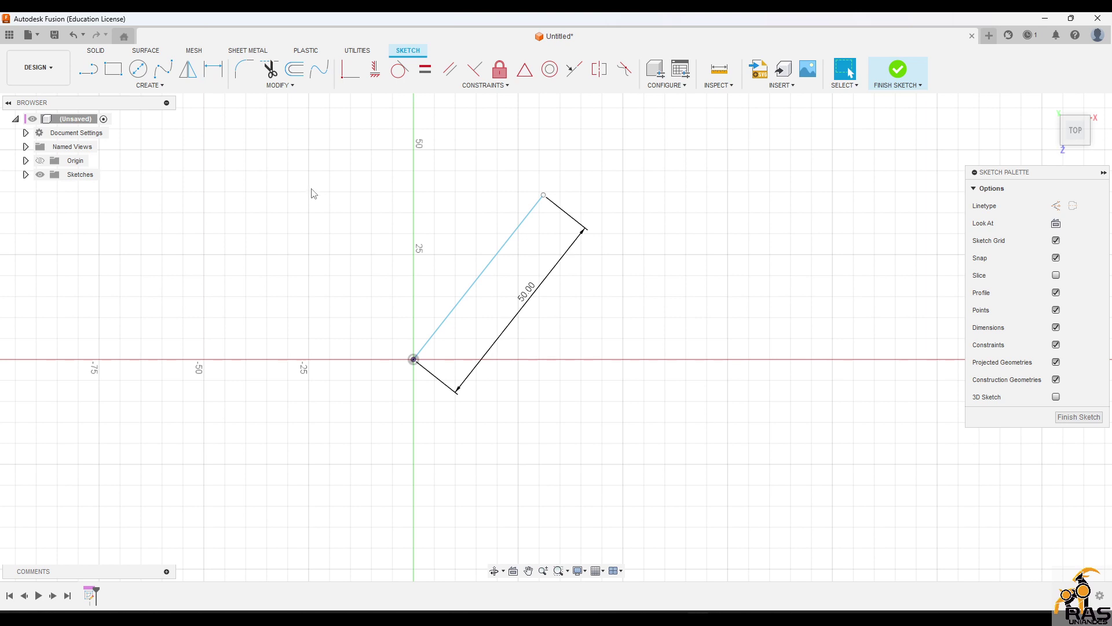
Step: Try to add a second dimension to the 50 mm line
{"action": "key", "text": "d"}
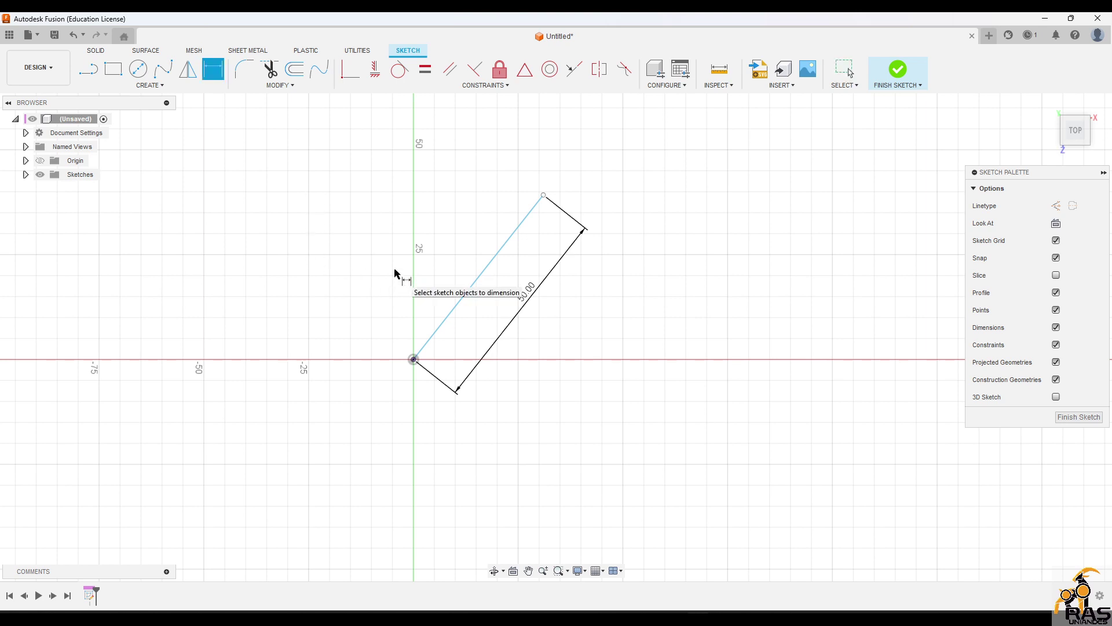
{"action": "left_click", "coordinate": [459, 302]}
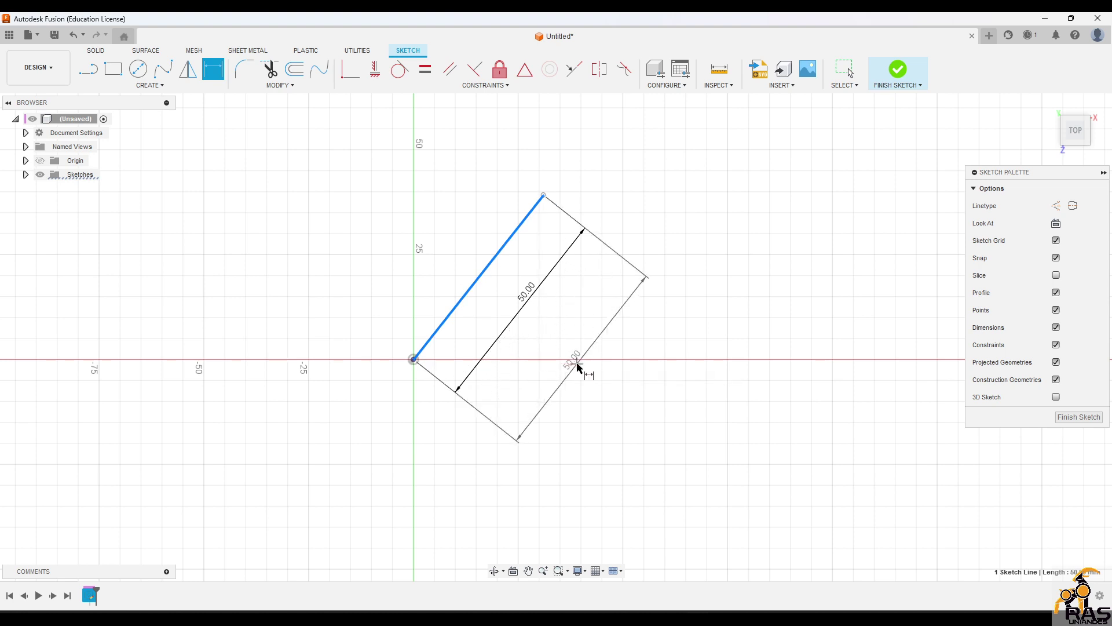
{"action": "left_click", "coordinate": [542, 360]}
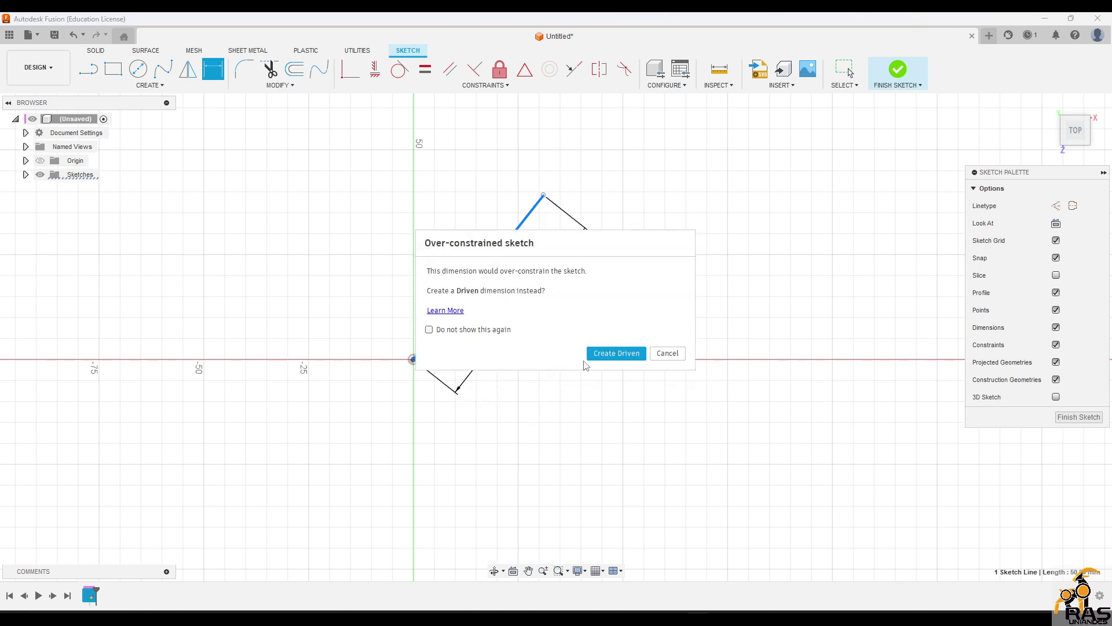
{"action": "key", "text": "Escape"}
Step: Draw a horizontal line from the origin along the positive X axis and convert it to a construction line
{"action": "key", "text": "l"}
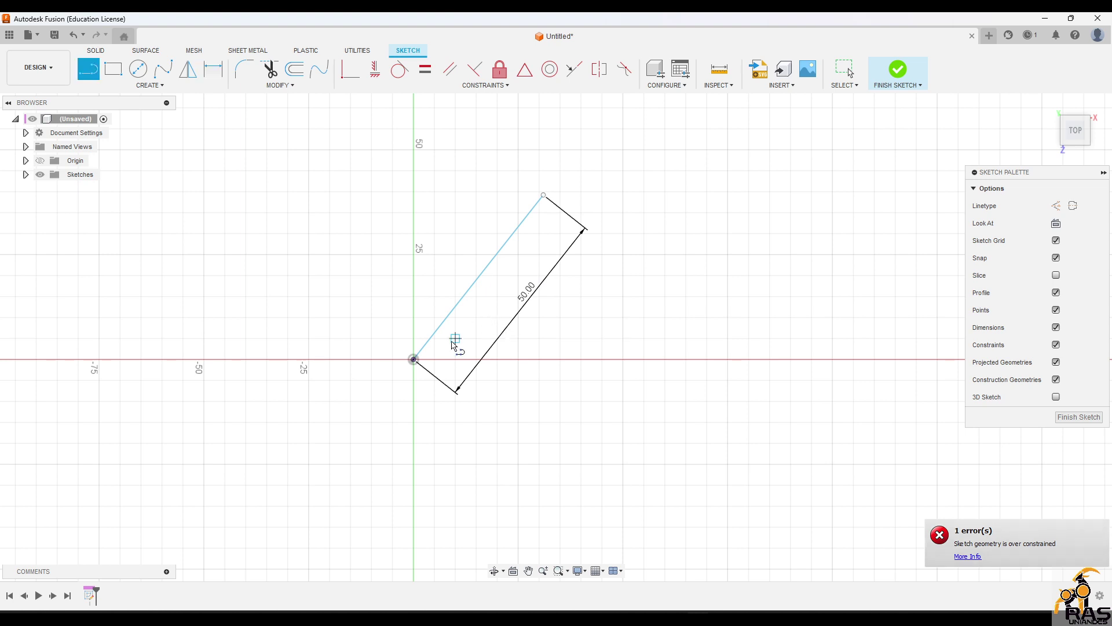
{"action": "left_click", "coordinate": [413, 359]}
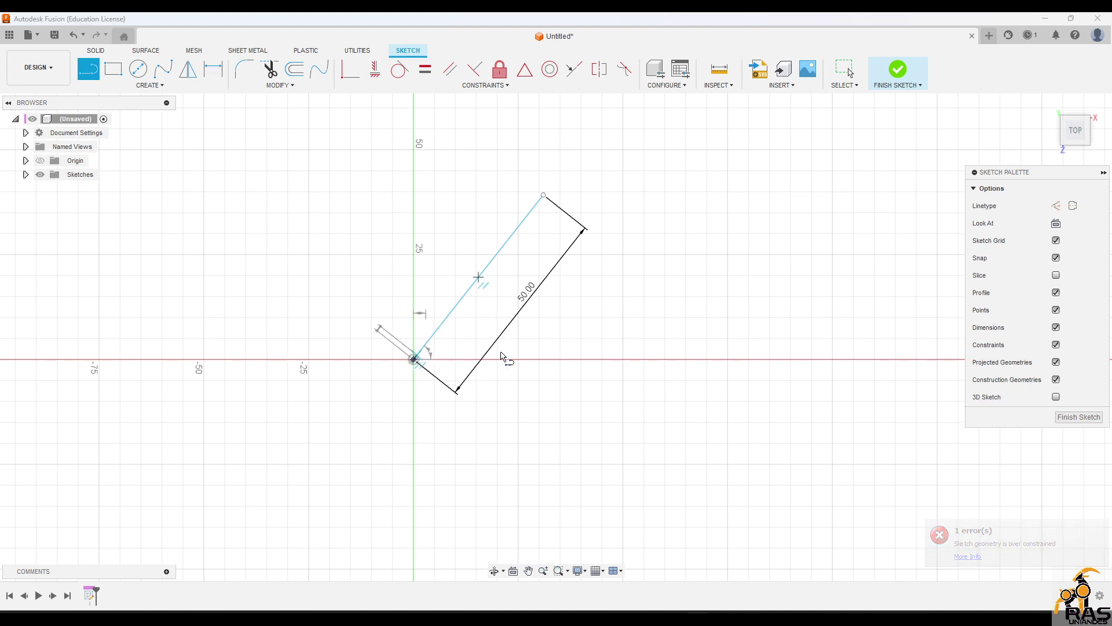
{"action": "left_click", "coordinate": [643, 361]}
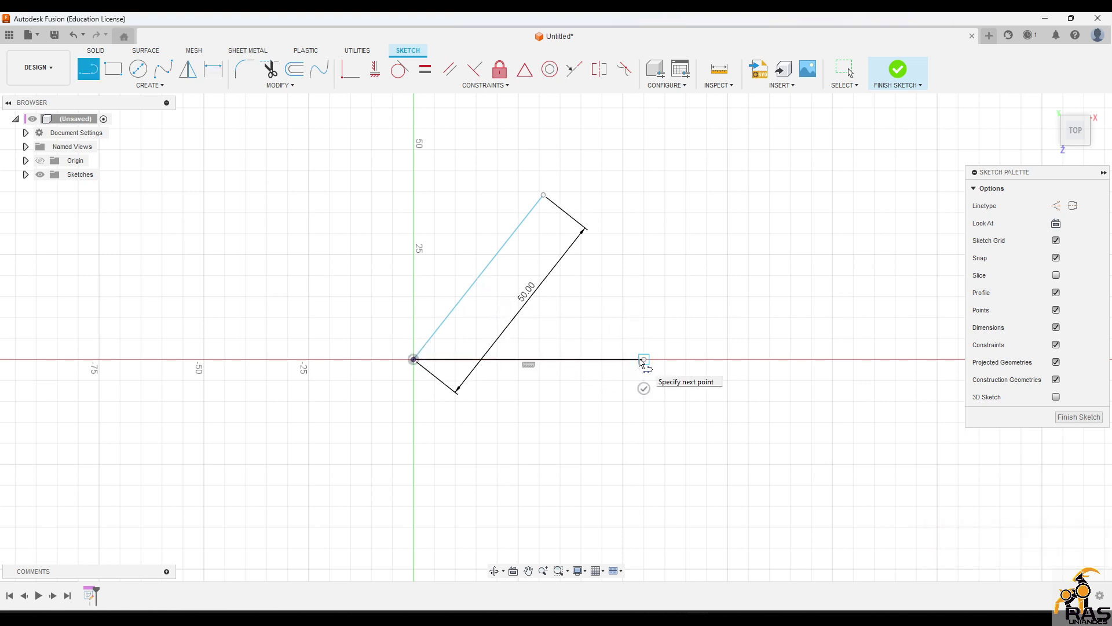
{"action": "key", "text": "Escape"}
{"action": "key", "text": "x"}
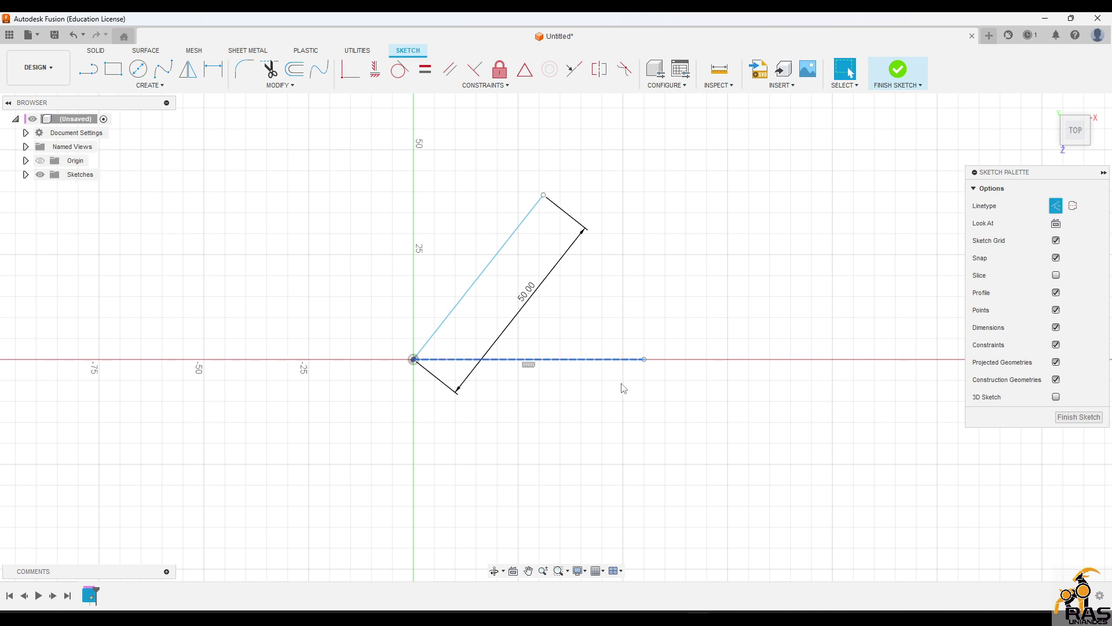
{"action": "left_click", "coordinate": [375, 231]}
Step: Dimension the angle between the 50 mm line and the horizontal construction line as 45 degrees
{"action": "left_click", "coordinate": [215, 75]}
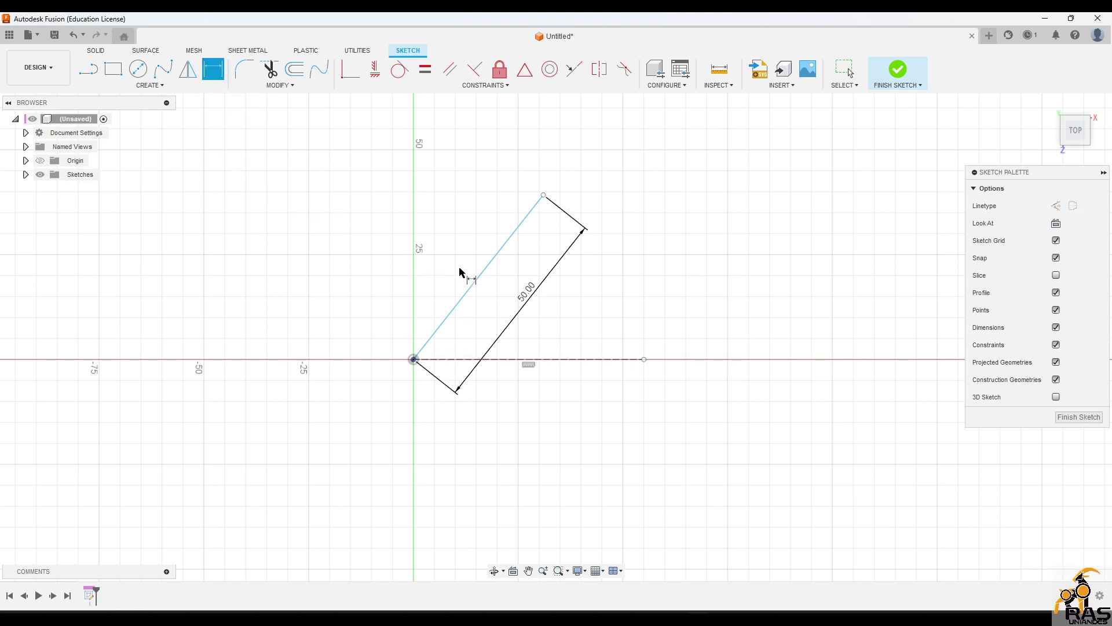
{"action": "left_click", "coordinate": [476, 281]}
{"action": "left_click", "coordinate": [608, 359]}
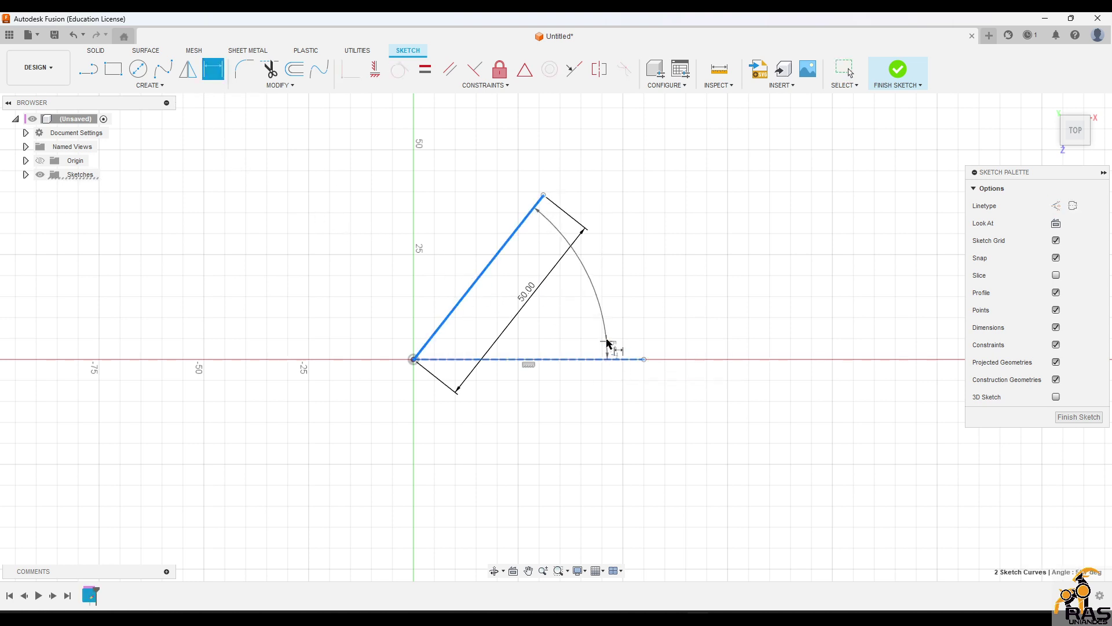
{"action": "left_click", "coordinate": [661, 315]}
{"action": "type", "text": "45"}
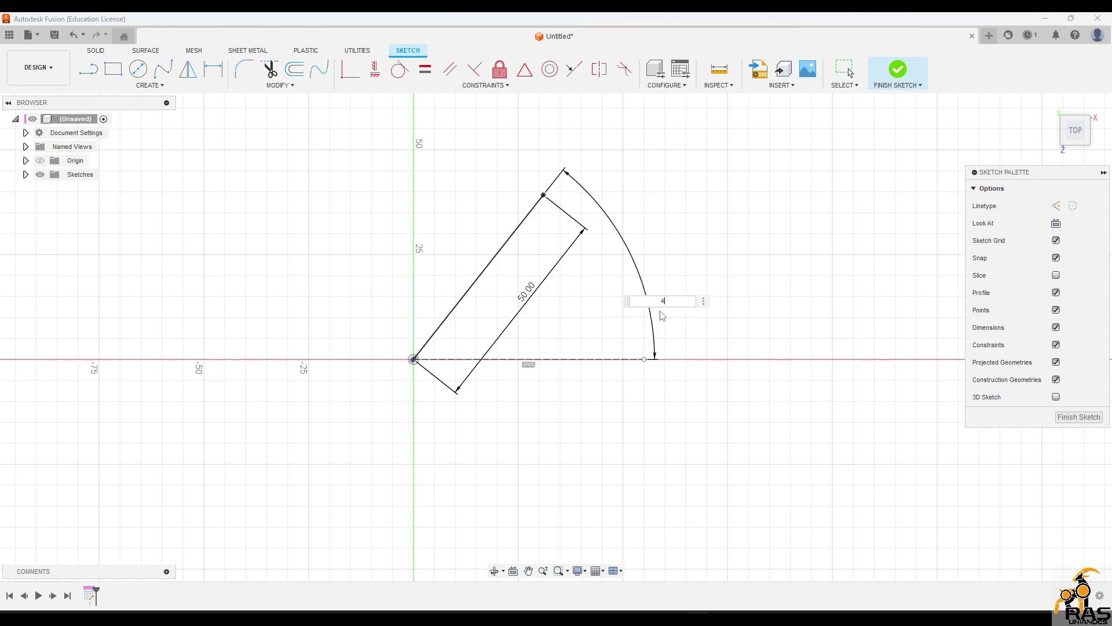
{"action": "key", "text": "Return"}
{"action": "key", "text": "Escape"}
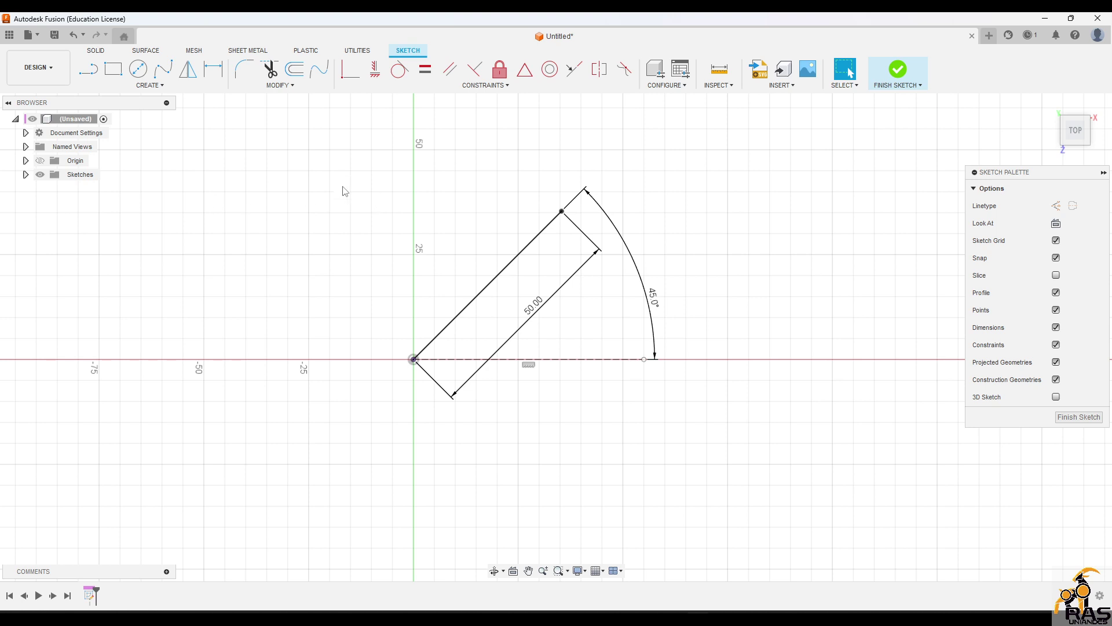
Step: Delete all the sketch geometry and draw a new line from the origin with length 50 mm and angle 45 degrees
{"action": "left_click_drag", "start_coordinate": [342, 186], "coordinate": [808, 474]}
{"action": "key", "text": "Delete"}
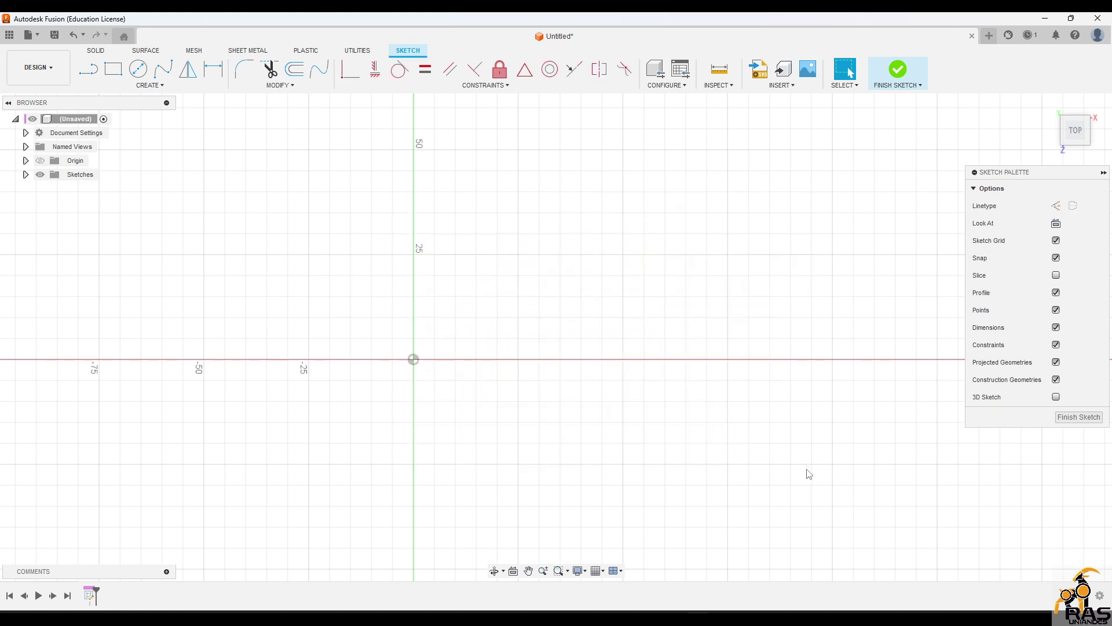
{"action": "key", "text": "l"}
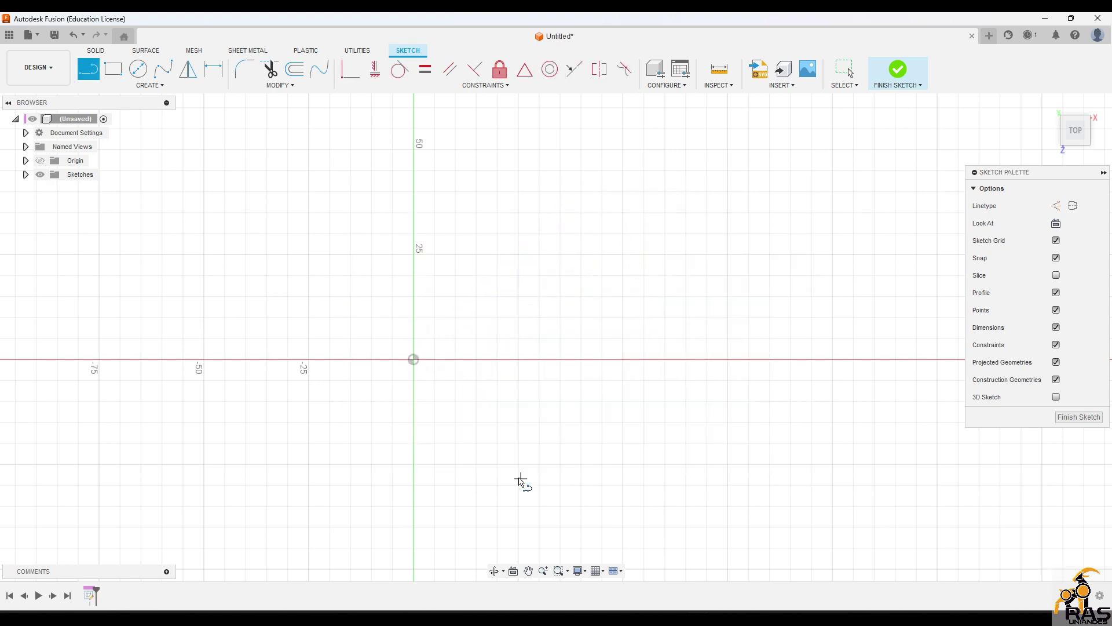
{"action": "left_click", "coordinate": [417, 362]}
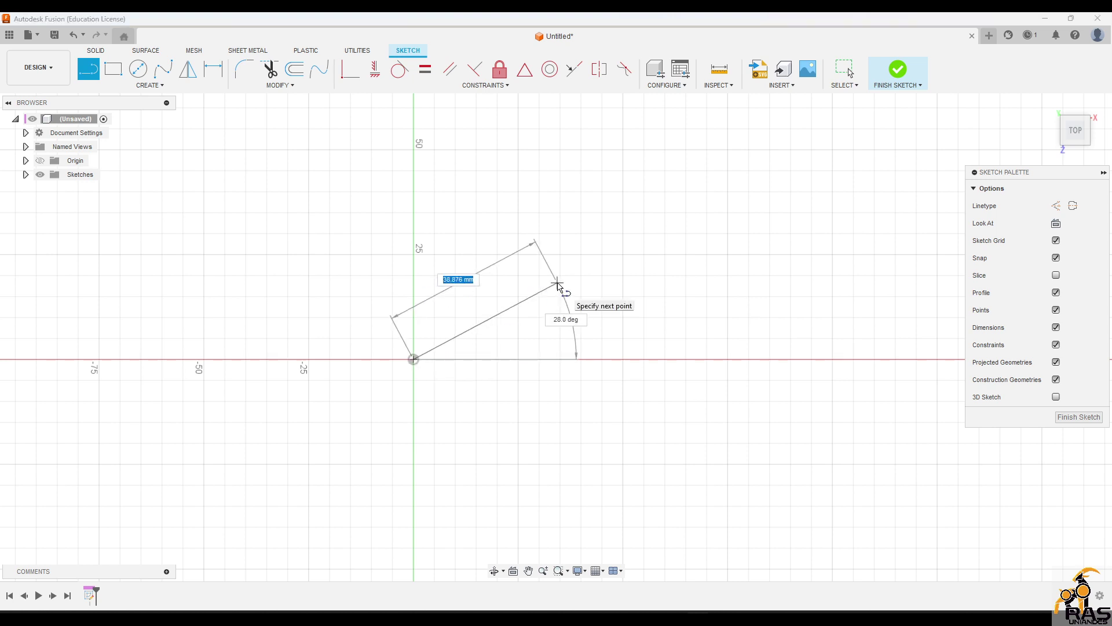
{"action": "type", "text": "50"}
{"action": "key", "text": "Tab"}
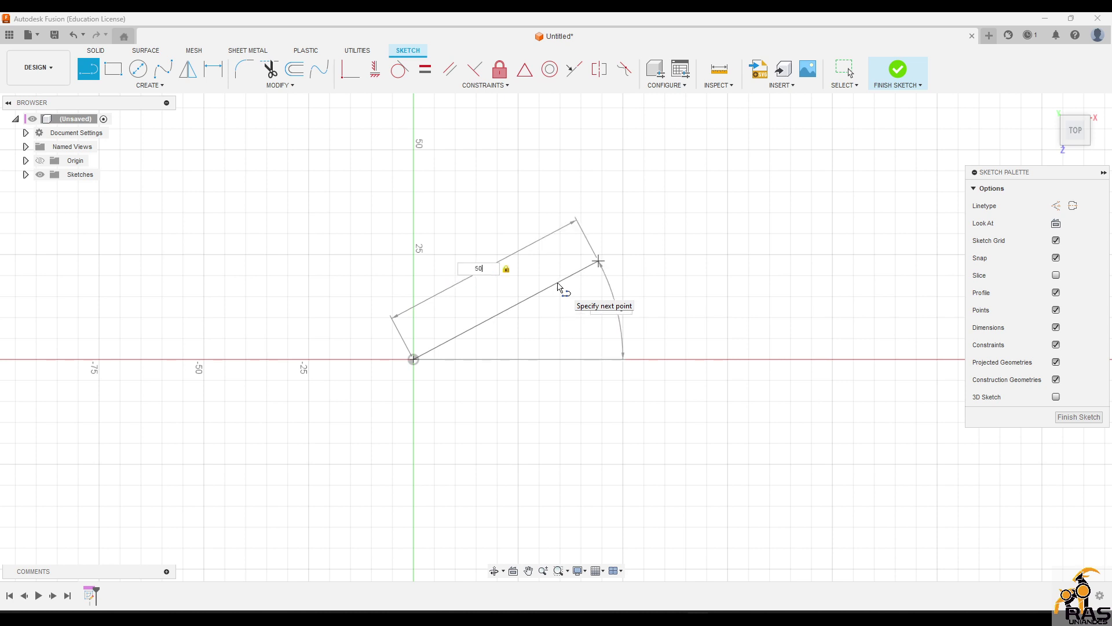
{"action": "type", "text": "45"}
{"action": "key", "text": "Return"}
{"action": "key", "text": "Escape"}
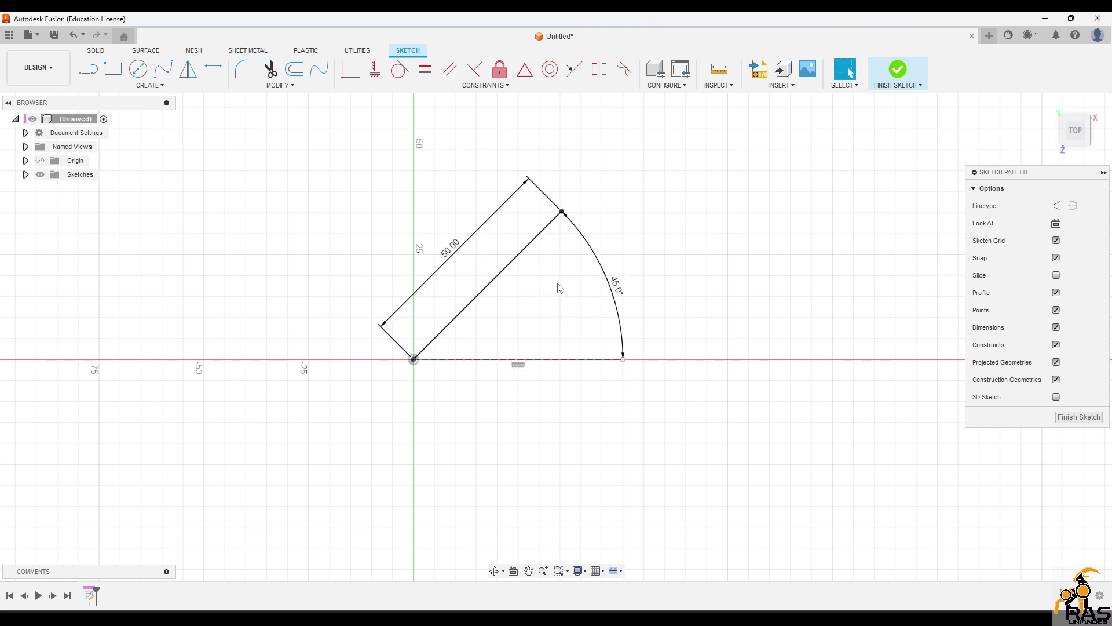
Step: Stretch the horizontal construction line to about 70 mm along the X axis, and delete all the sketch geometry
{"action": "left_click_drag", "start_coordinate": [581, 360], "coordinate": [650, 355]}
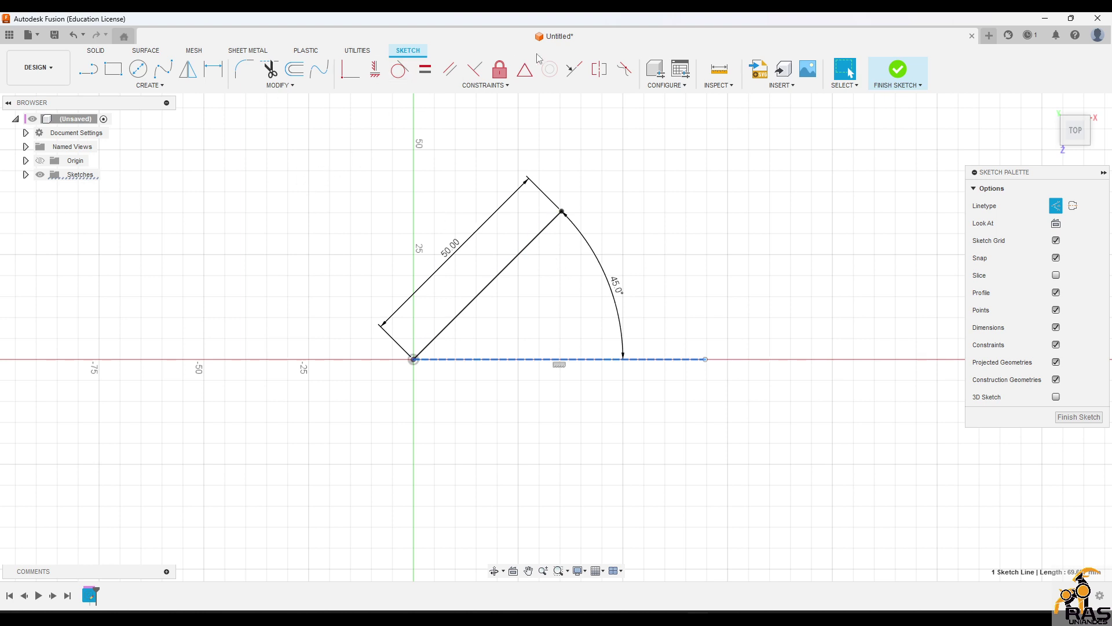
{"action": "left_click_drag", "start_coordinate": [297, 133], "coordinate": [804, 573]}
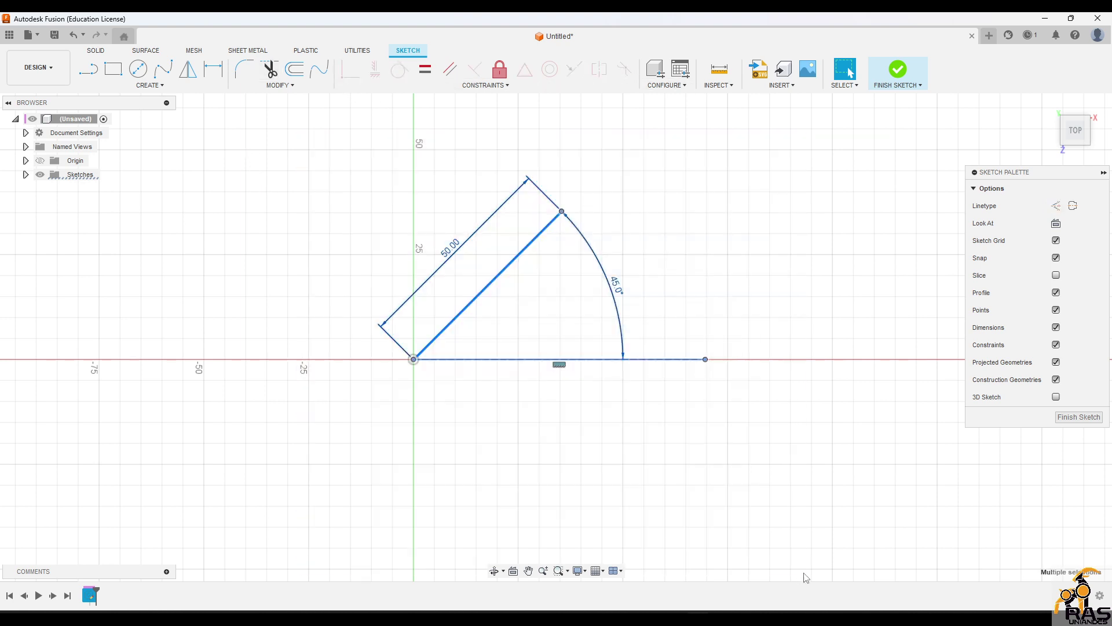
{"action": "key", "text": "Delete"}
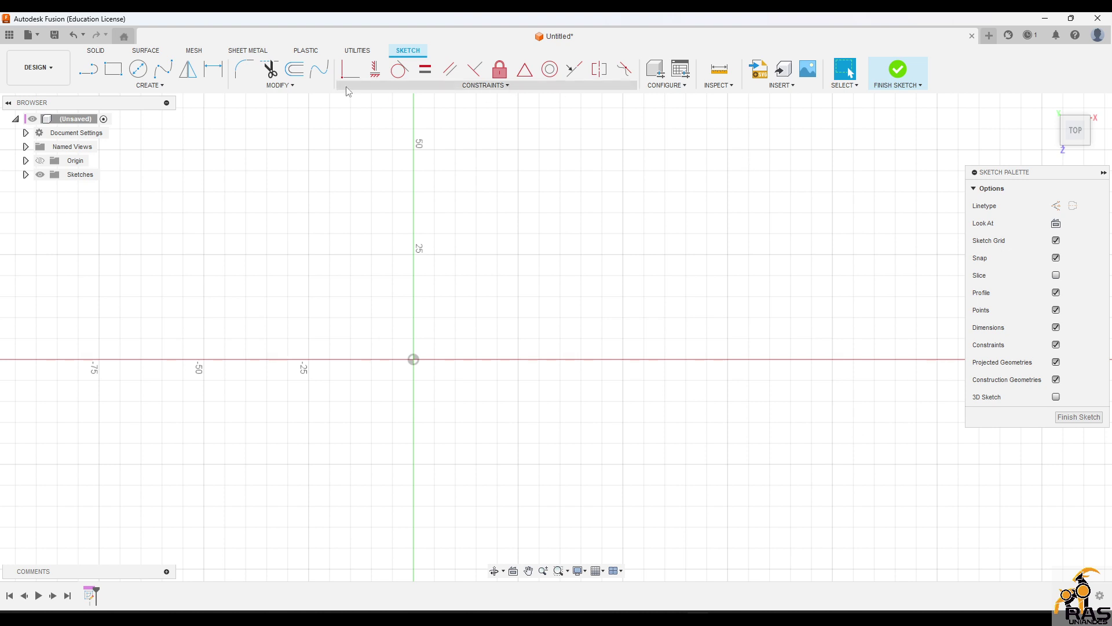
Step: Draw a line from the origin up into the positive X and Y quadrant with only its length fixed at 50 mm
{"action": "key", "text": "l"}
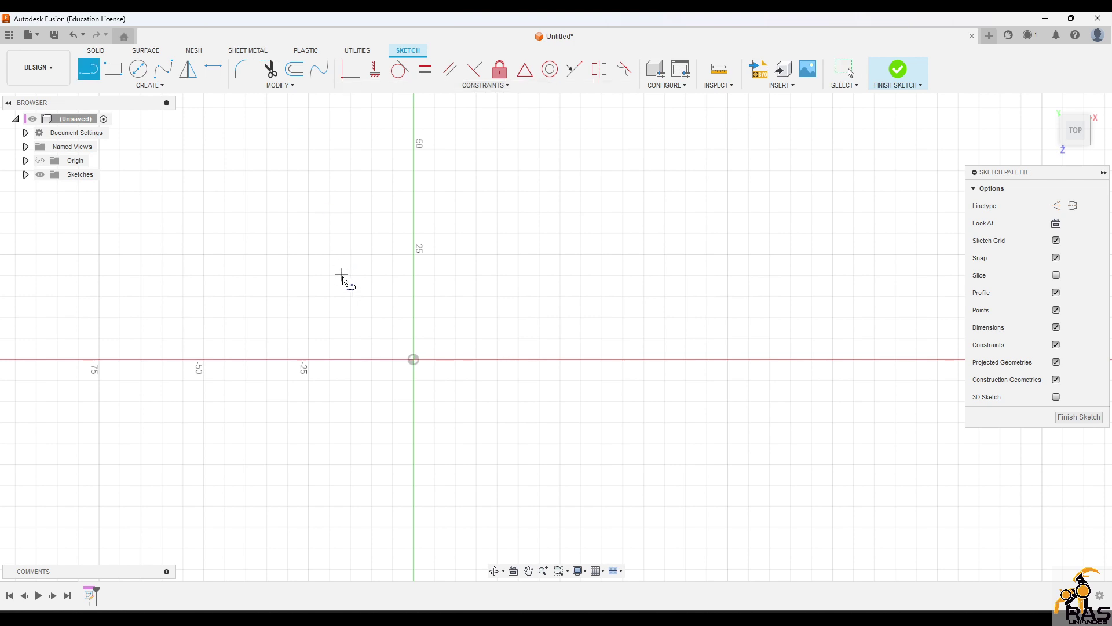
{"action": "left_click", "coordinate": [413, 359]}
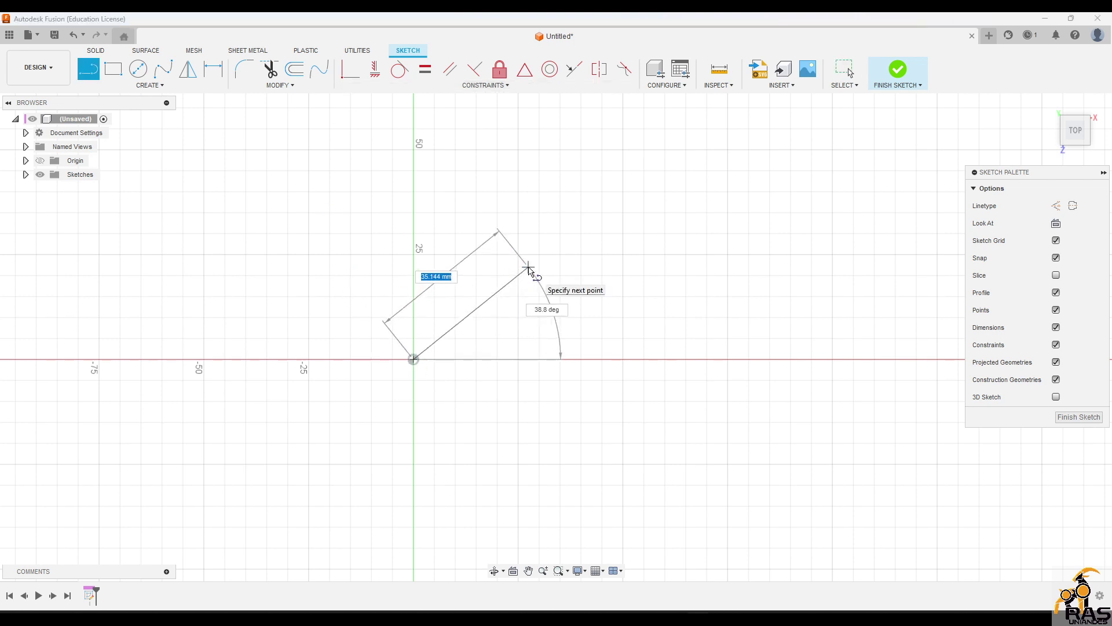
{"action": "type", "text": "50"}
{"action": "key", "text": "Tab"}
{"action": "key", "text": "Return"}
{"action": "key", "text": "Return"}
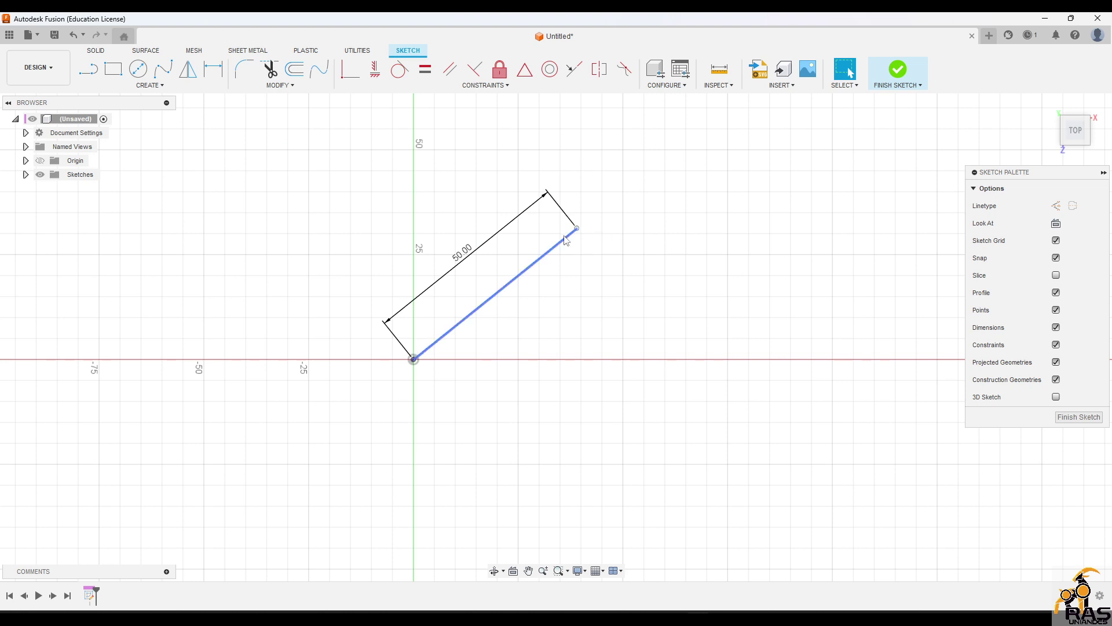
Step: Swing the 50 mm line close to the X axis, try the Horizontal/Vertical constraint on it, and undo the constraint
{"action": "mouse_move", "coordinate": [566, 240]}
{"action": "left_mouse_down"}
{"action": "mouse_move", "coordinate": [666, 214]}
{"action": "mouse_move", "coordinate": [759, 249]}
{"action": "mouse_move", "coordinate": [650, 491]}
{"action": "mouse_move", "coordinate": [364, 256]}
{"action": "mouse_move", "coordinate": [570, 354]}
{"action": "mouse_move", "coordinate": [554, 201]}
{"action": "mouse_move", "coordinate": [583, 229]}
{"action": "left_mouse_up"}
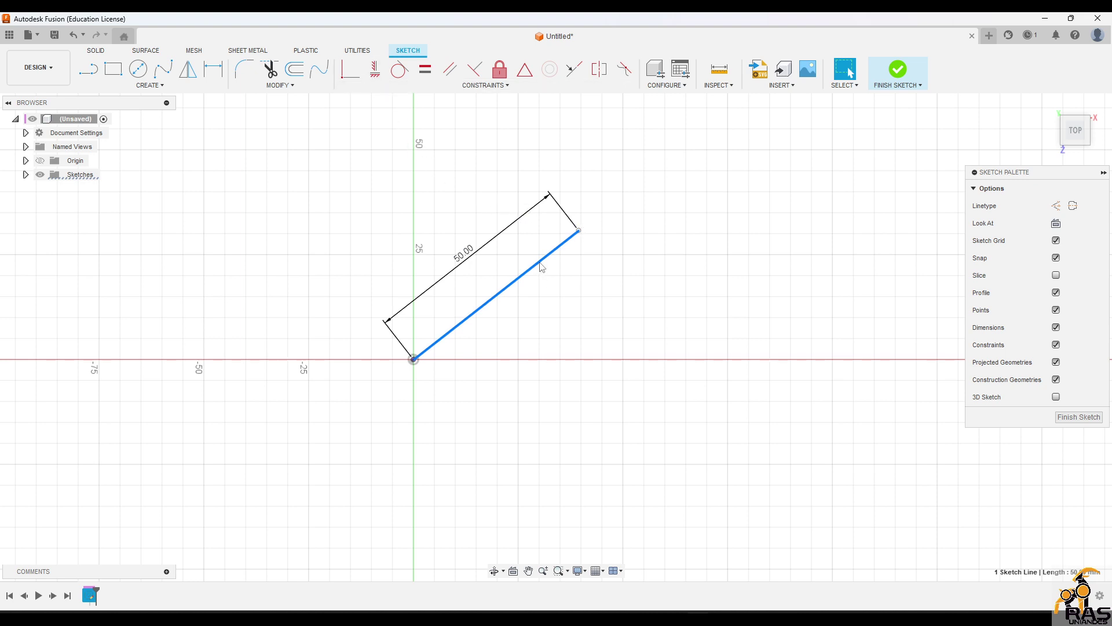
{"action": "mouse_move", "coordinate": [540, 266]}
{"action": "left_mouse_down"}
{"action": "mouse_move", "coordinate": [567, 280]}
{"action": "mouse_move", "coordinate": [589, 326]}
{"action": "left_mouse_up"}
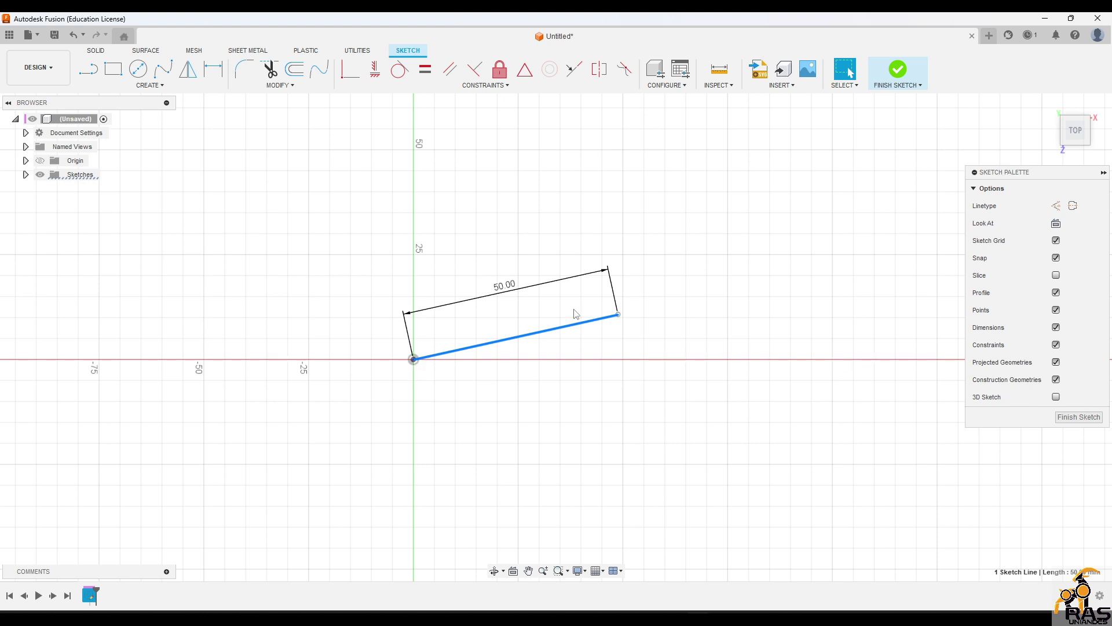
{"action": "left_click", "coordinate": [378, 71]}
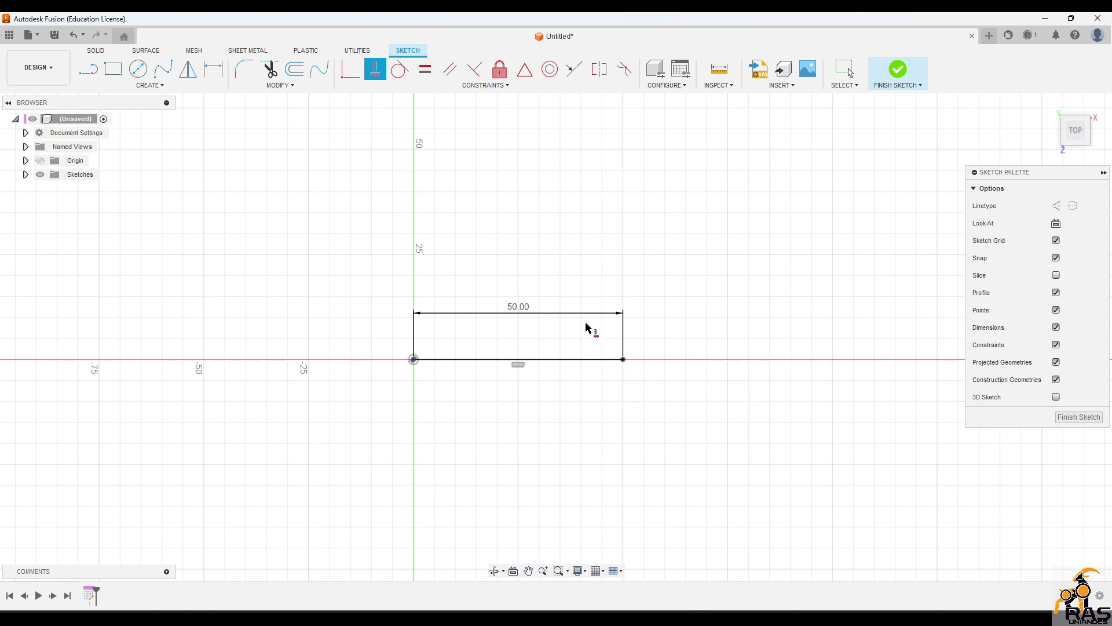
{"action": "key", "text": "Escape"}
{"action": "key", "text": "ctrl+z"}
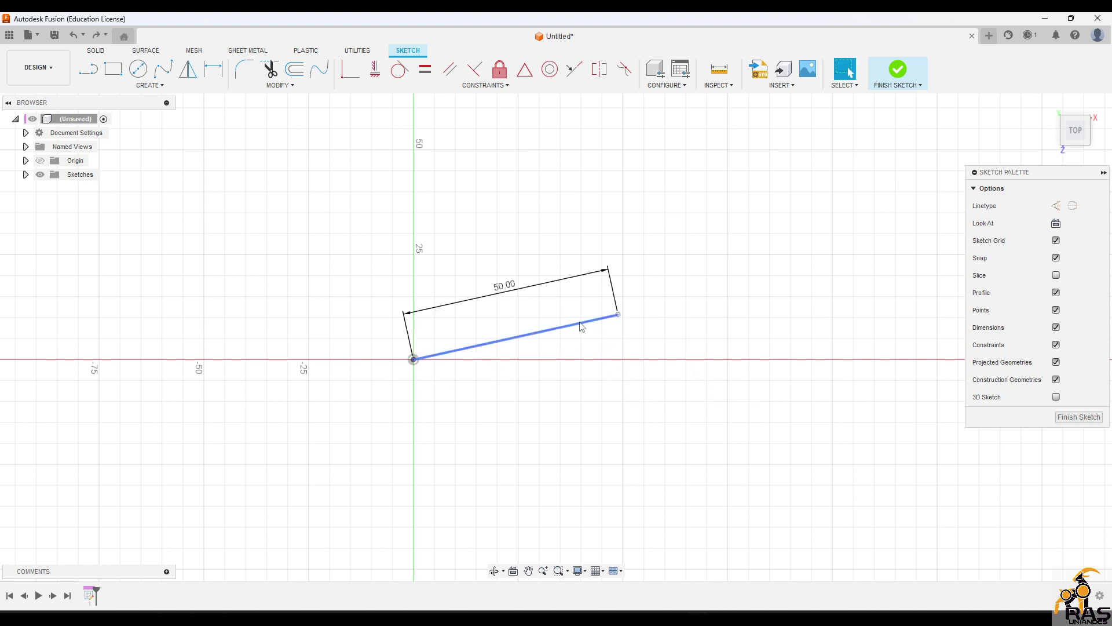
Step: Swing the 50 mm line up past the diagonal and make it vertical with the Horizontal/Vertical constraint
{"action": "mouse_move", "coordinate": [580, 322]}
{"action": "left_mouse_down"}
{"action": "mouse_move", "coordinate": [567, 265]}
{"action": "mouse_move", "coordinate": [539, 228]}
{"action": "left_mouse_up"}
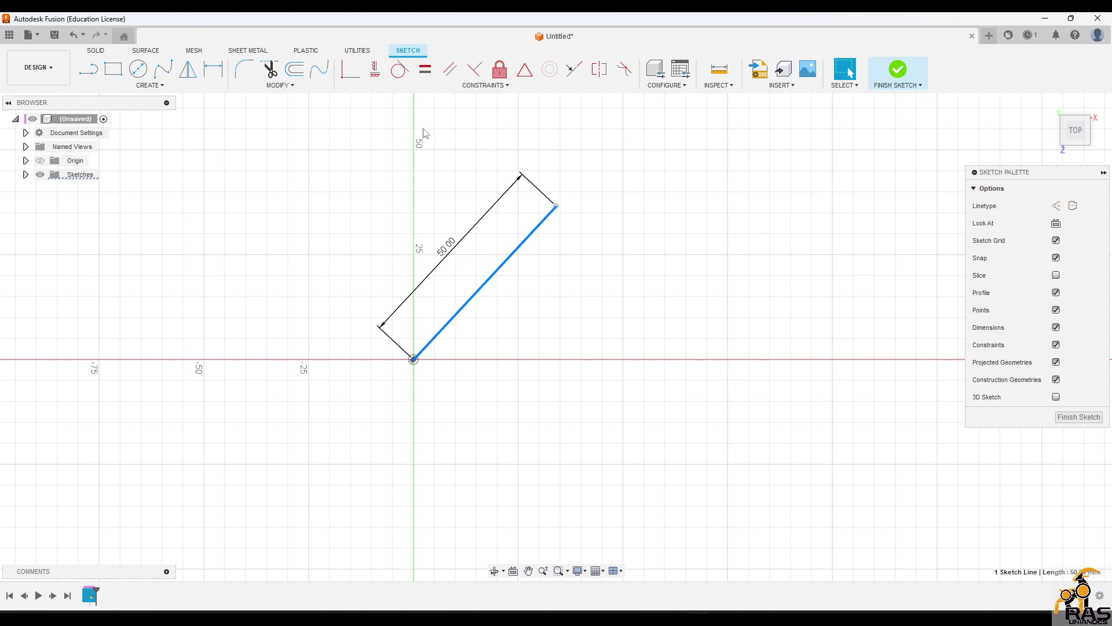
{"action": "left_click", "coordinate": [377, 74]}
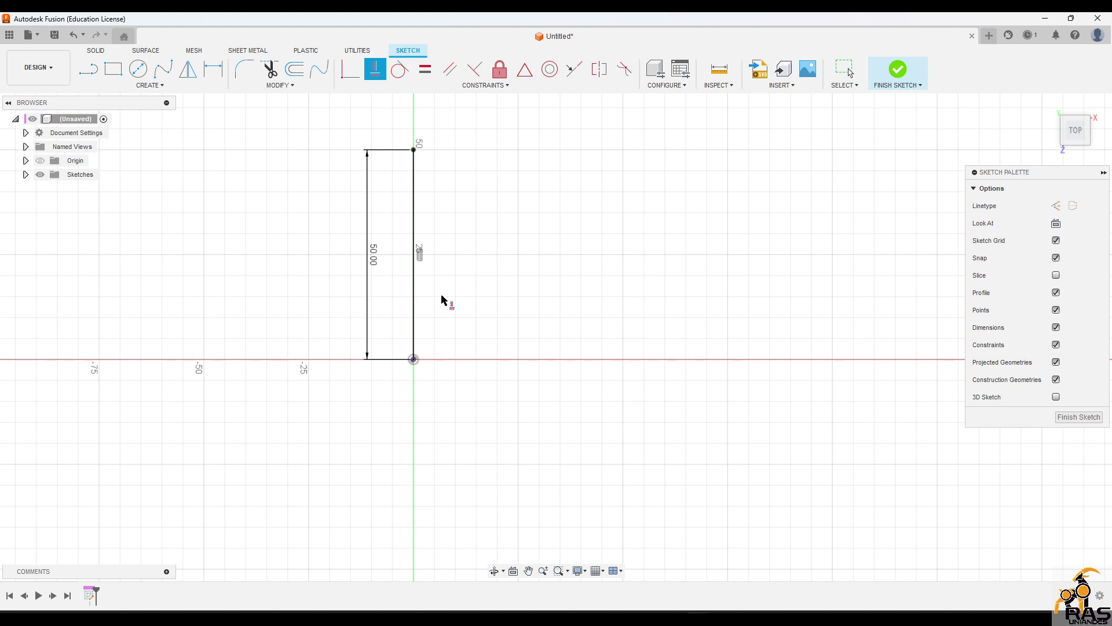
{"action": "key", "text": "Escape"}
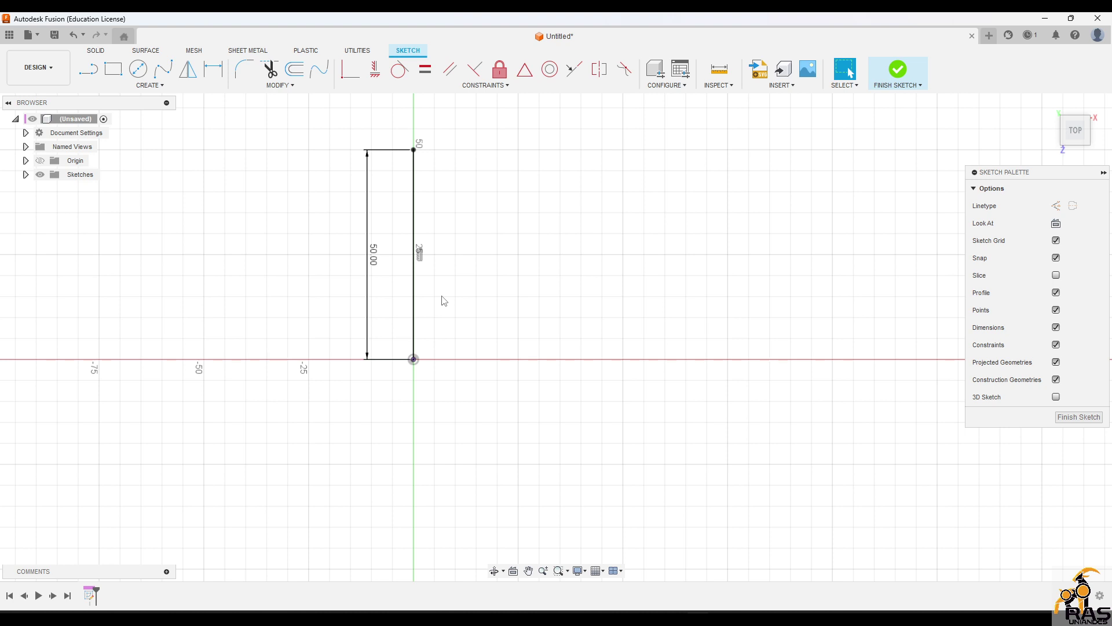
Step: Delete all the sketch geometry and draw a new line from the origin with length 50 mm and angle 45 degrees
{"action": "left_click_drag", "start_coordinate": [342, 123], "coordinate": [573, 467]}
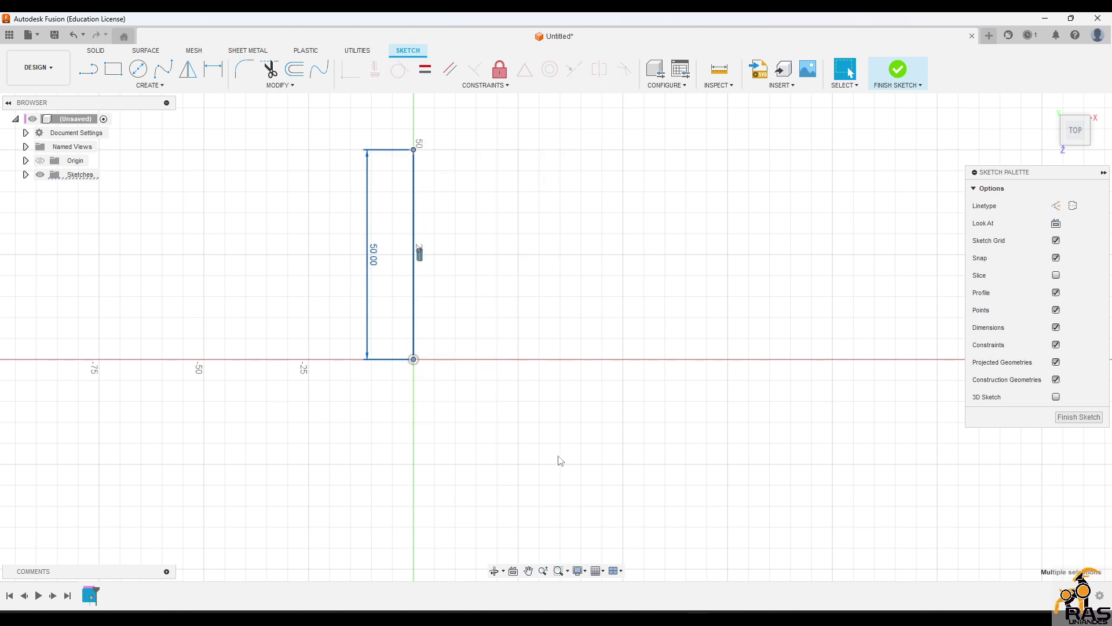
{"action": "key", "text": "Delete"}
{"action": "key", "text": "l"}
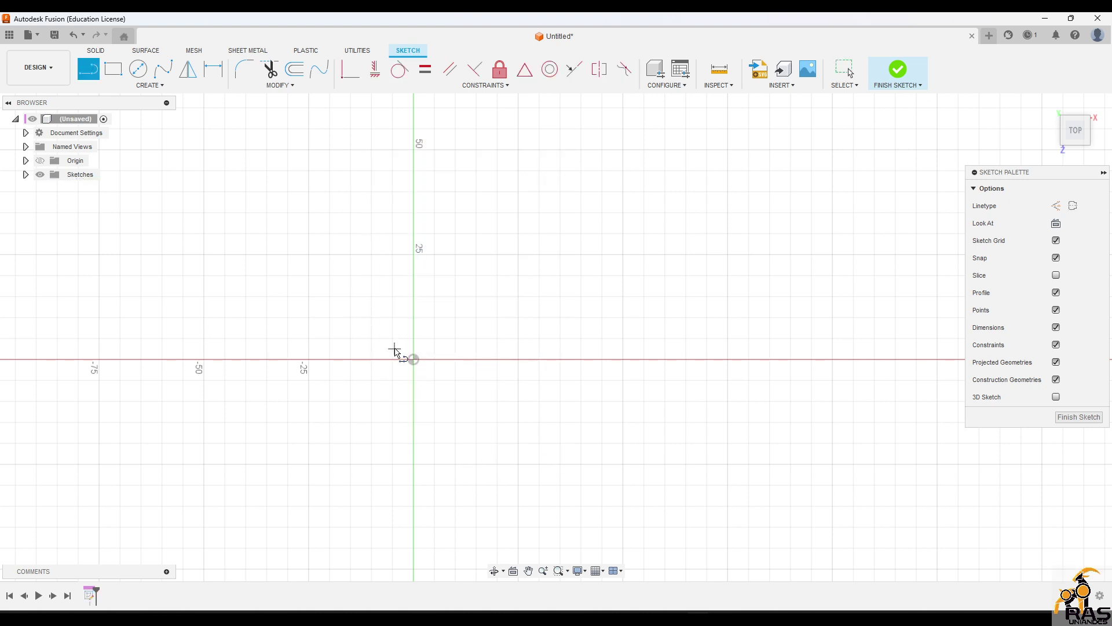
{"action": "left_click", "coordinate": [413, 359]}
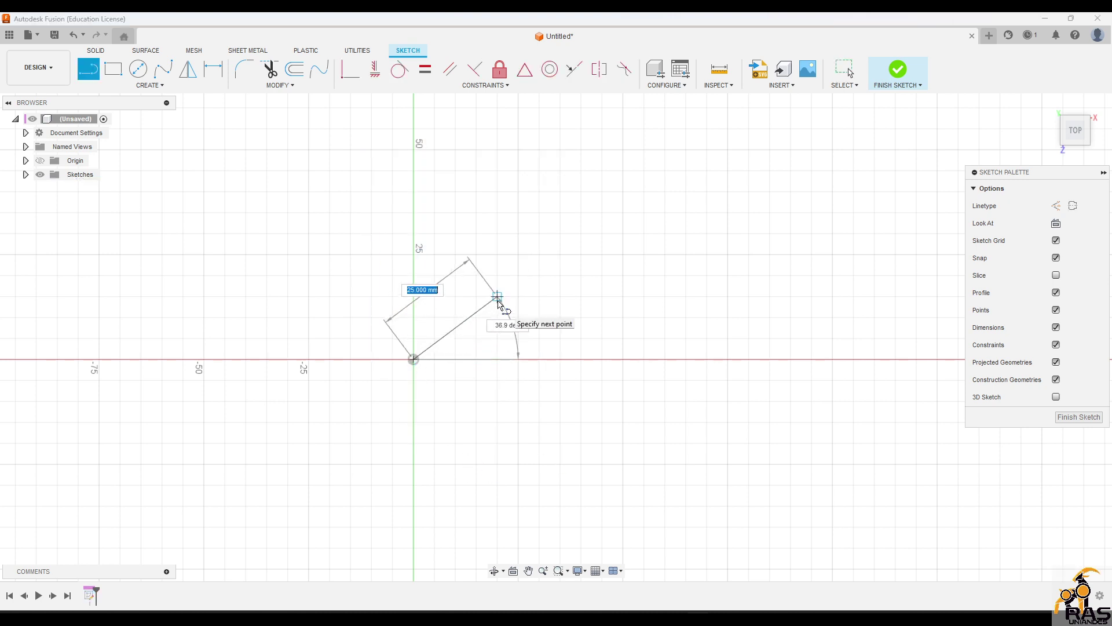
{"action": "type", "text": "50"}
{"action": "key", "text": "Tab"}
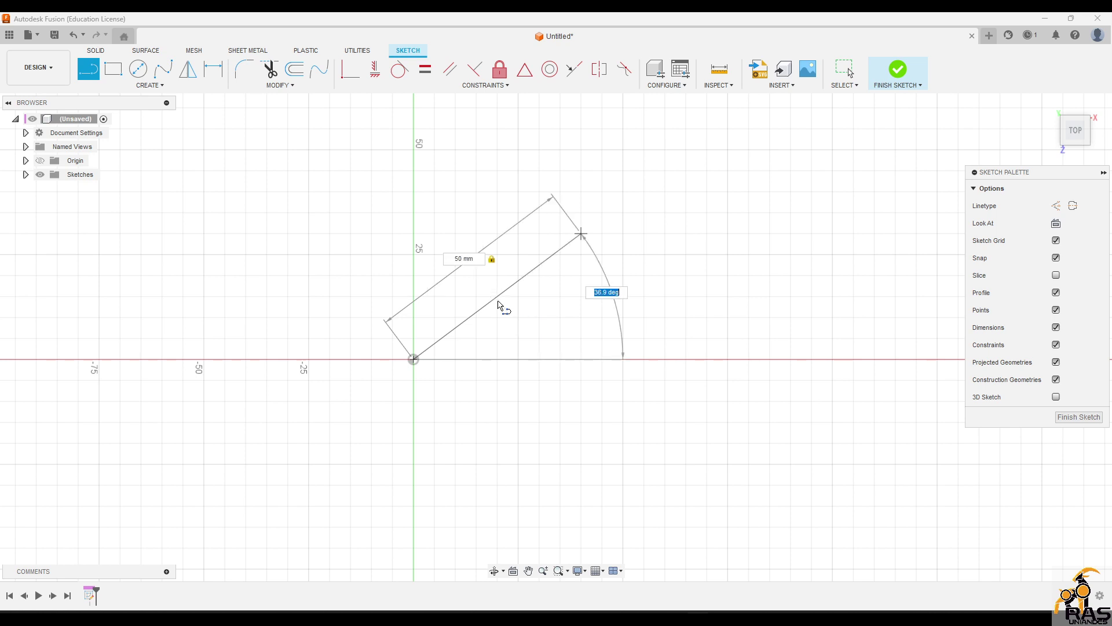
{"action": "type", "text": "45"}
{"action": "key", "text": "Tab"}
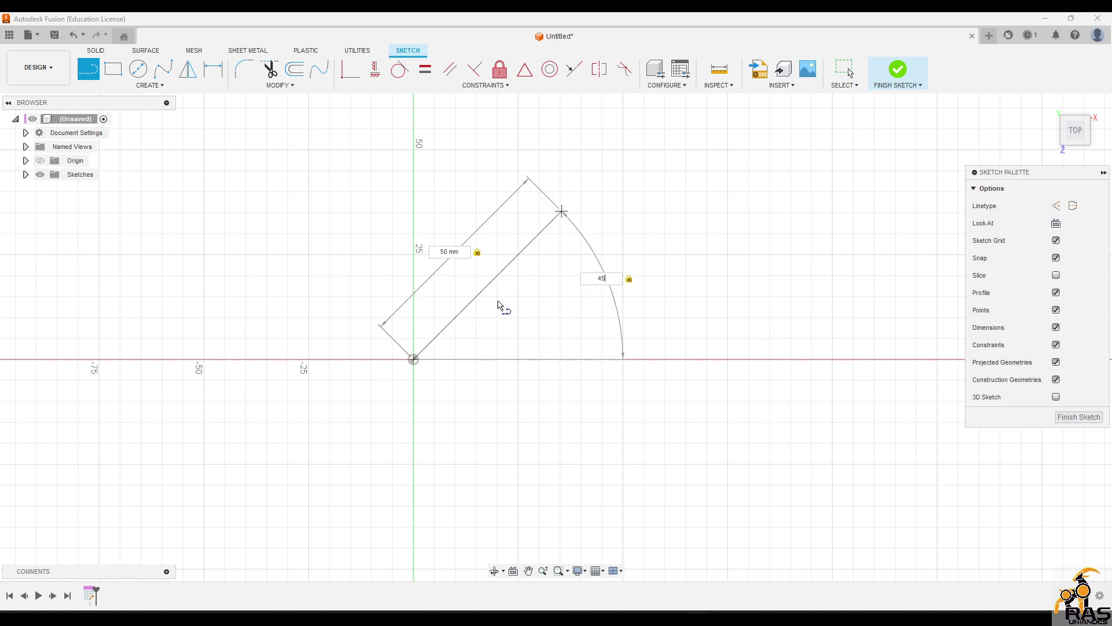
{"action": "key", "text": "Return"}
{"action": "key", "text": "Escape"}
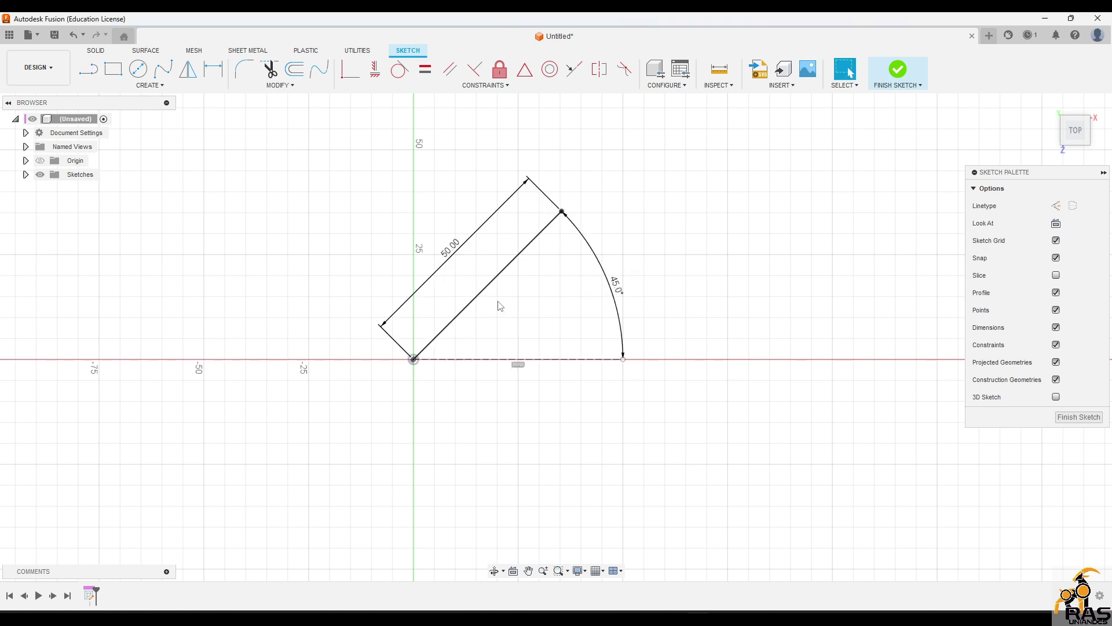
Step: Draw a 20 mm line straight down from the origin and convert it to a construction line
{"action": "key", "text": "l"}
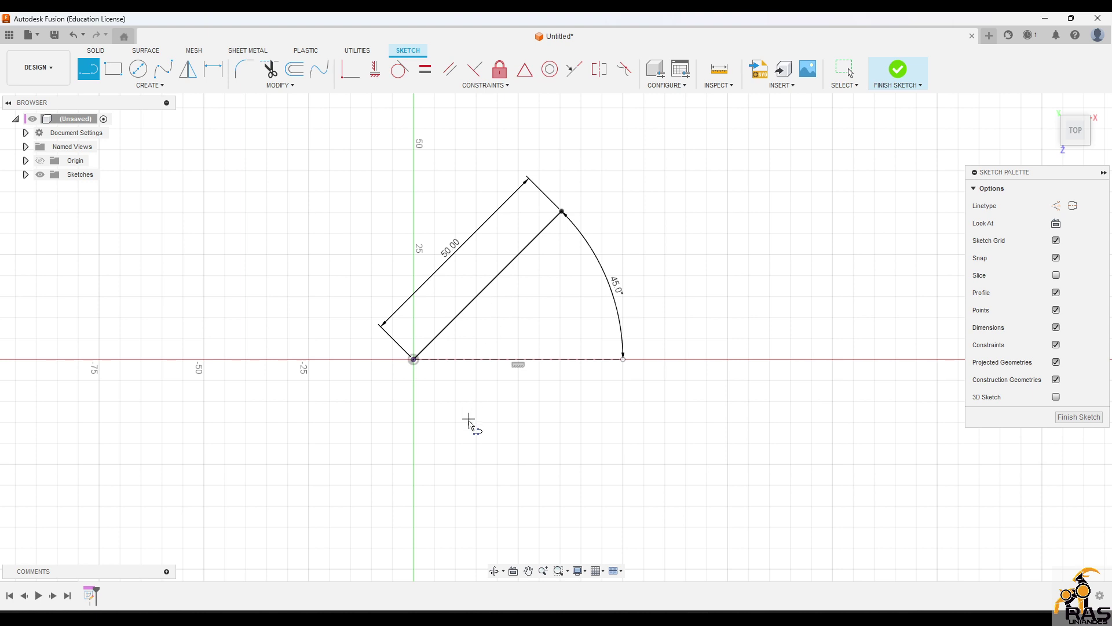
{"action": "left_click", "coordinate": [413, 359]}
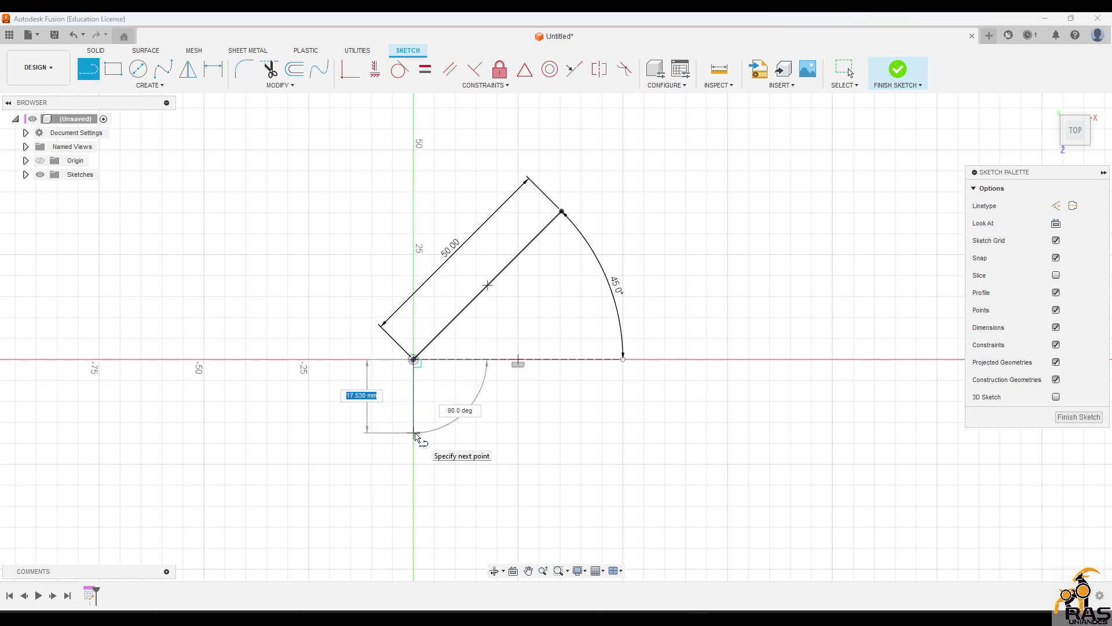
{"action": "type", "text": "20"}
{"action": "key", "text": "Return"}
{"action": "key", "text": "Escape"}
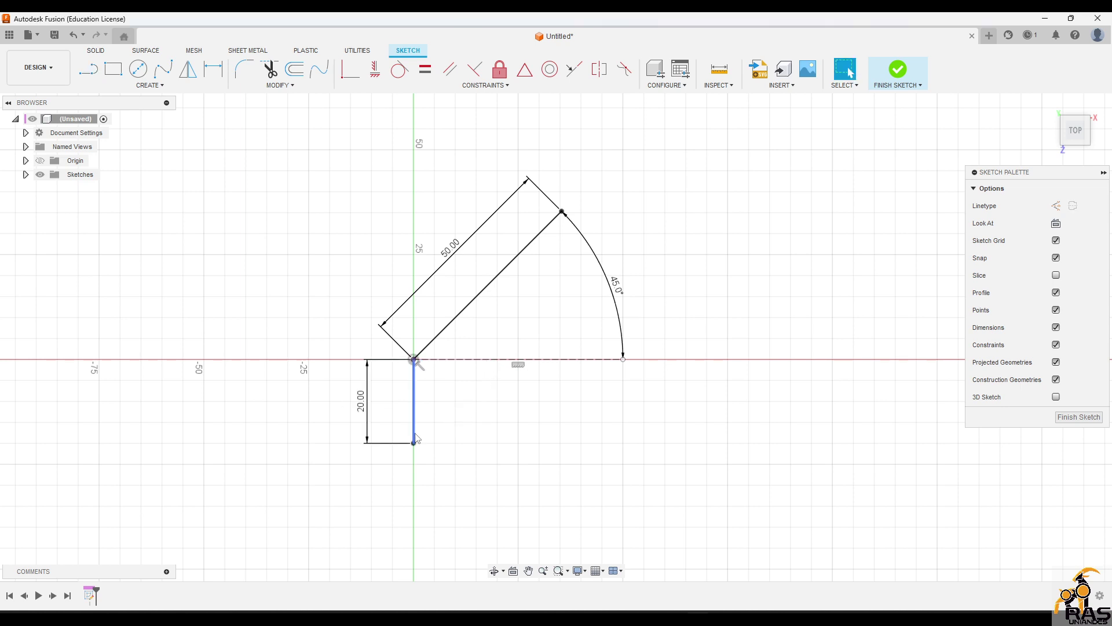
{"action": "key", "text": "x"}
{"action": "left_click", "coordinate": [488, 514]}
Step: Draw a 30 mm line from the lower end of the vertical construction line and swing it to a shallower upward slope
{"action": "key", "text": "l"}
{"action": "left_click", "coordinate": [413, 443]}
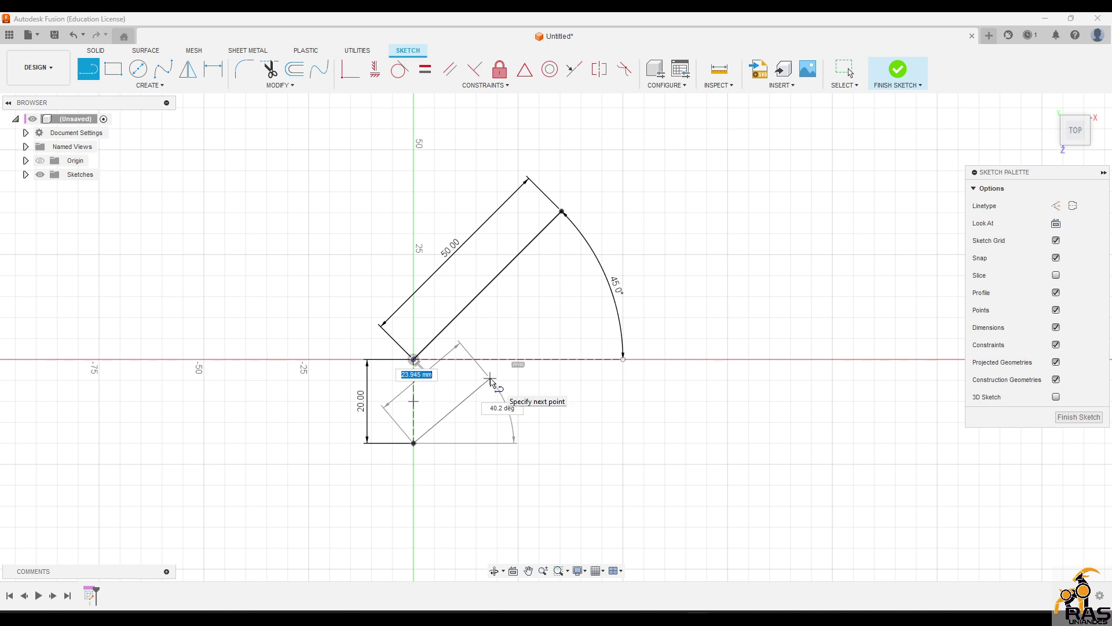
{"action": "type", "text": "30"}
{"action": "key", "text": "Return"}
{"action": "key", "text": "Escape"}
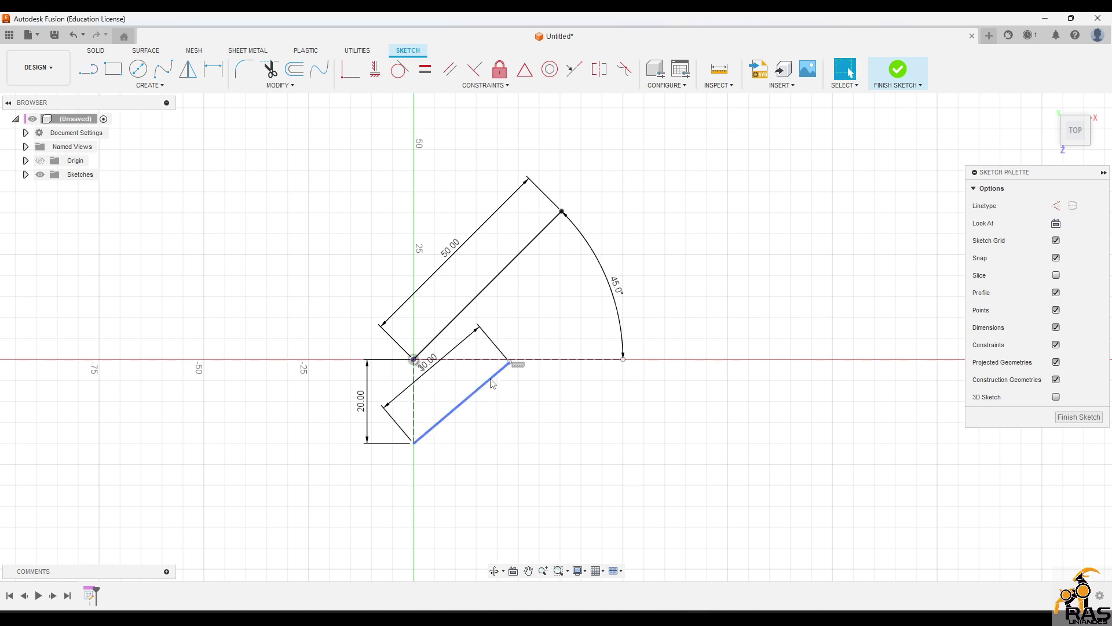
{"action": "mouse_move", "coordinate": [492, 396]}
{"action": "left_mouse_down"}
{"action": "mouse_move", "coordinate": [524, 417]}
{"action": "mouse_move", "coordinate": [510, 522]}
{"action": "mouse_move", "coordinate": [360, 324]}
{"action": "mouse_move", "coordinate": [296, 401]}
{"action": "mouse_move", "coordinate": [293, 461]}
{"action": "mouse_move", "coordinate": [312, 490]}
{"action": "mouse_move", "coordinate": [523, 449]}
{"action": "mouse_move", "coordinate": [542, 404]}
{"action": "left_mouse_up"}
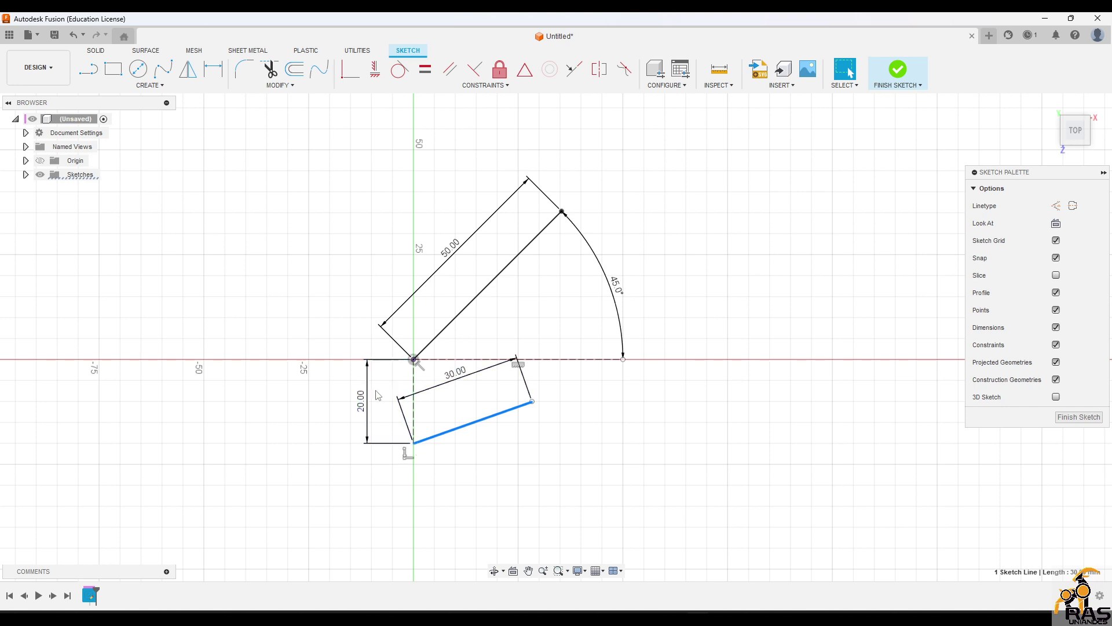
Step: Delete the vertical construction line and move the loose 30 mm line around the origin to test its freedom
{"action": "left_click", "coordinate": [414, 382]}
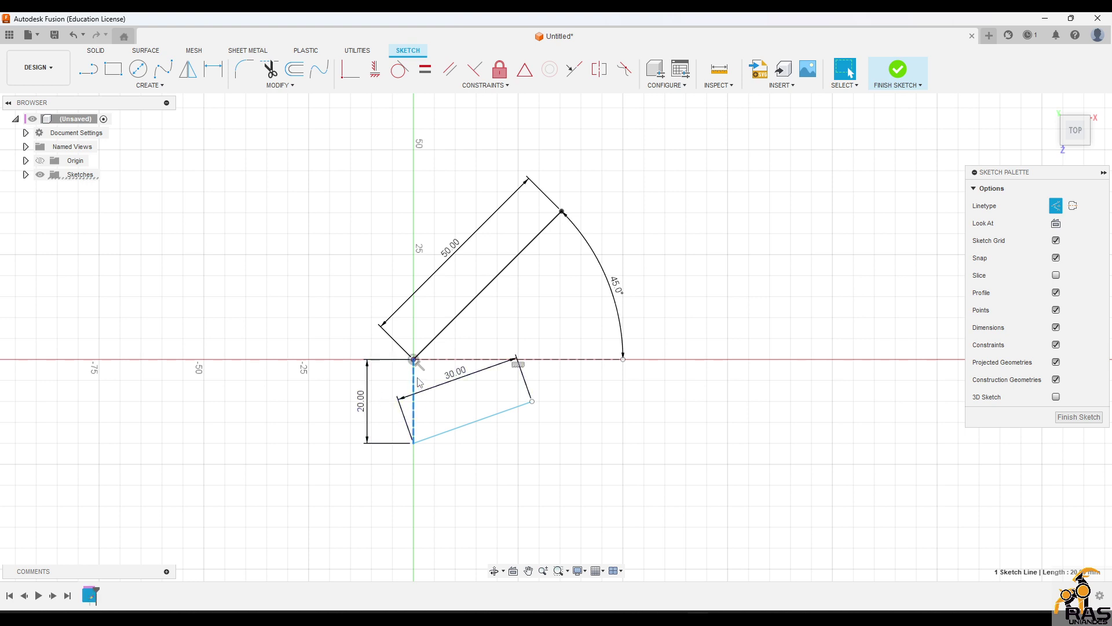
{"action": "key", "text": "Delete"}
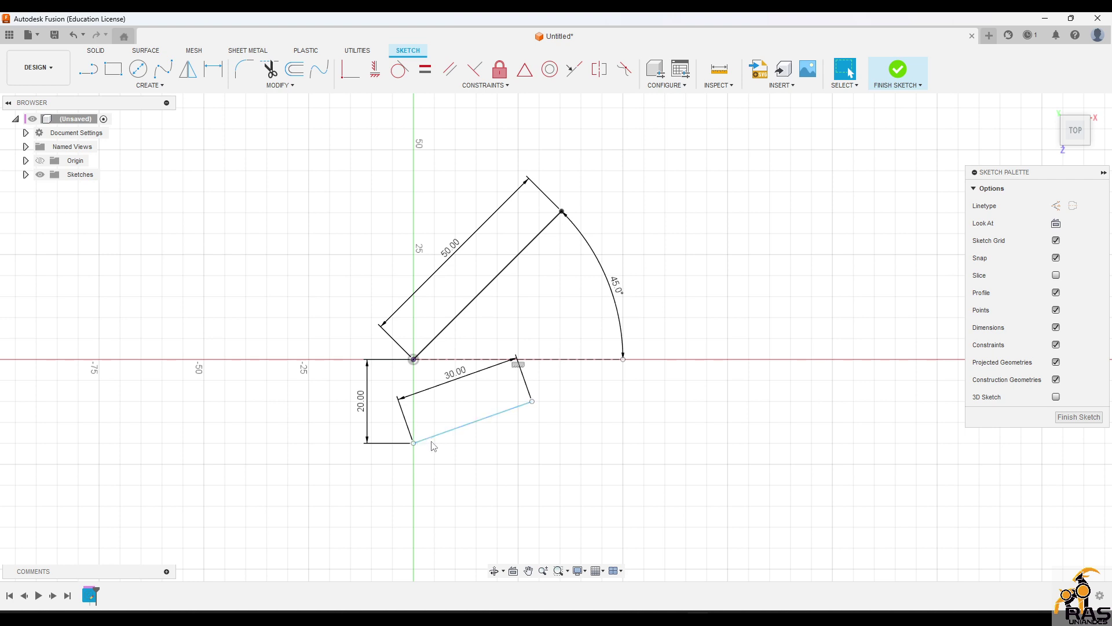
{"action": "left_click_drag", "start_coordinate": [435, 435], "coordinate": [415, 364]}
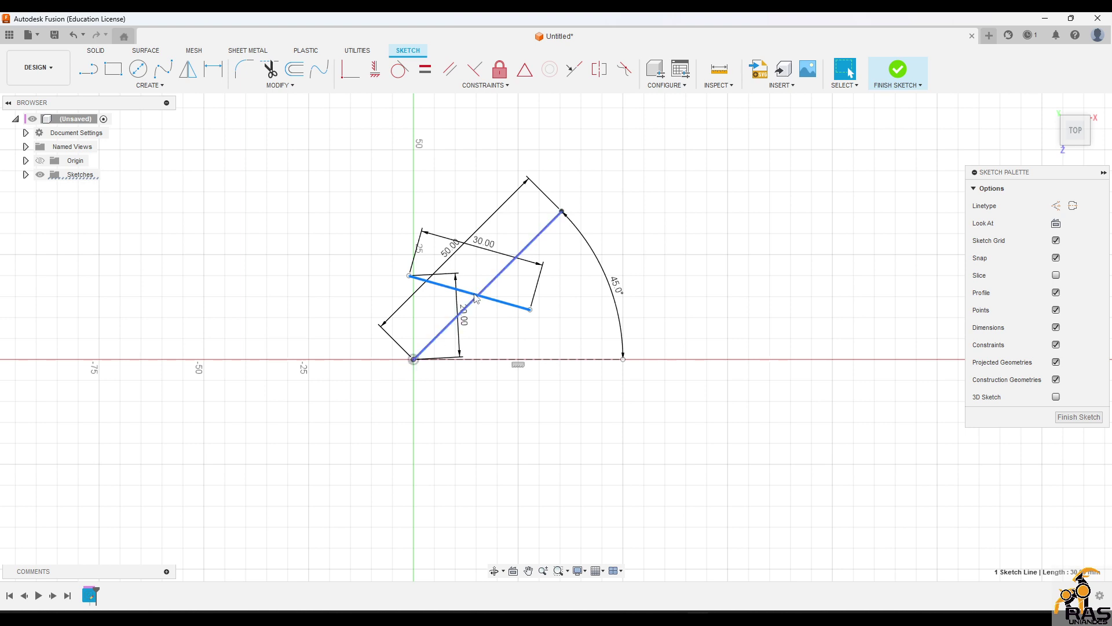
{"action": "left_click_drag", "start_coordinate": [486, 298], "coordinate": [427, 363]}
{"action": "left_click_drag", "start_coordinate": [371, 424], "coordinate": [465, 407]}
{"action": "left_click", "coordinate": [554, 484]}
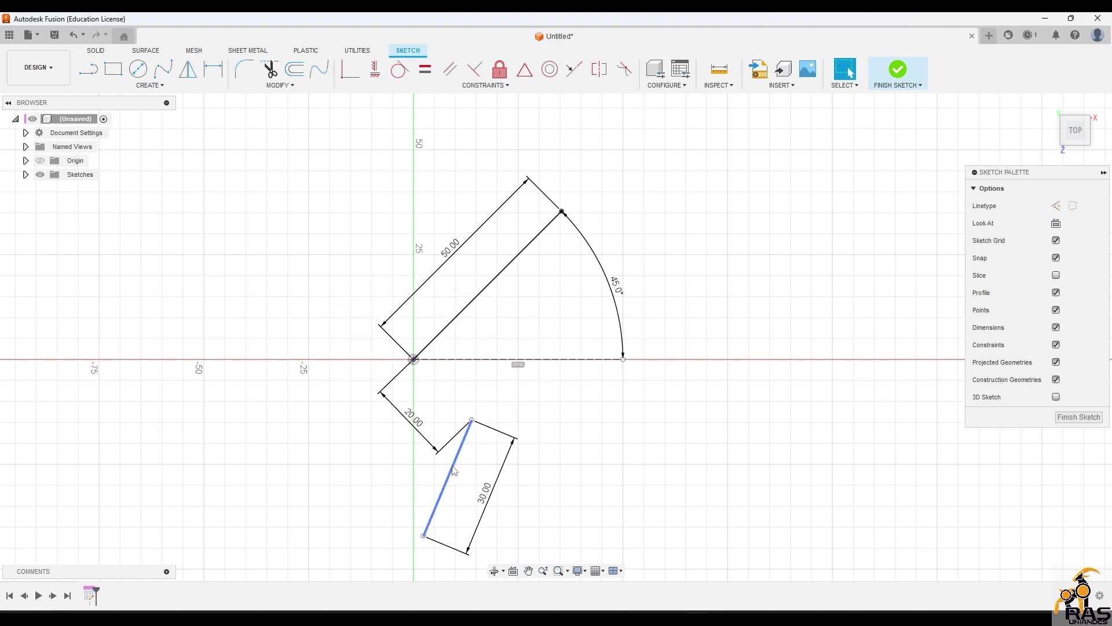
Step: Undo the moves of the 30 mm line and the deletion of the vertical construction line
{"action": "left_click", "coordinate": [467, 431]}
{"action": "key", "text": "ctrl+z"}
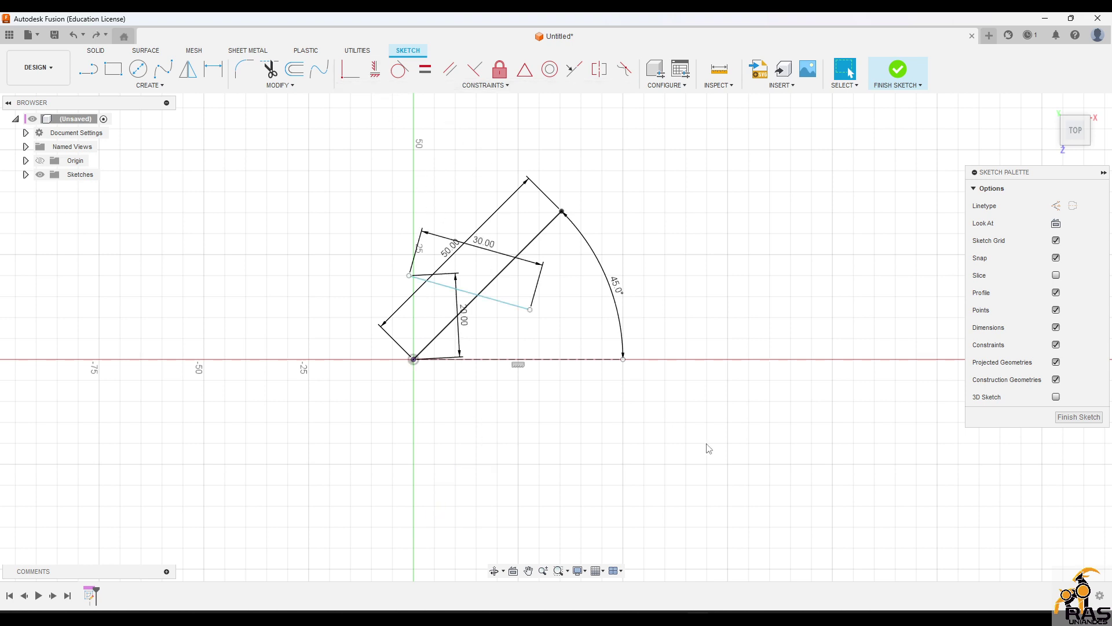
{"action": "key", "text": "ctrl+z"}
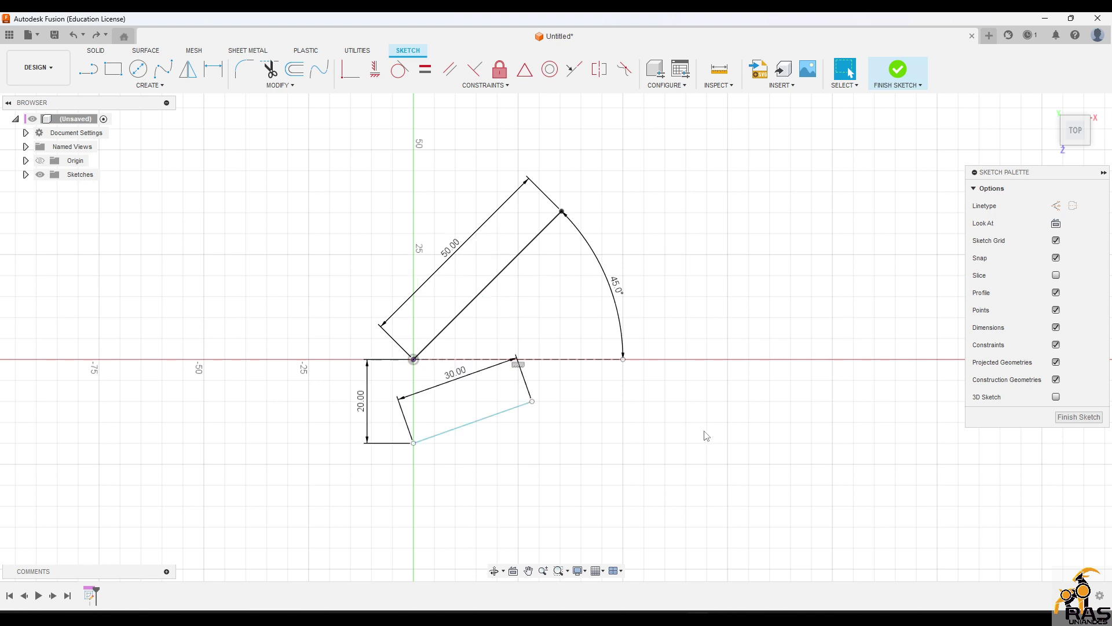
{"action": "left_click", "coordinate": [415, 387]}
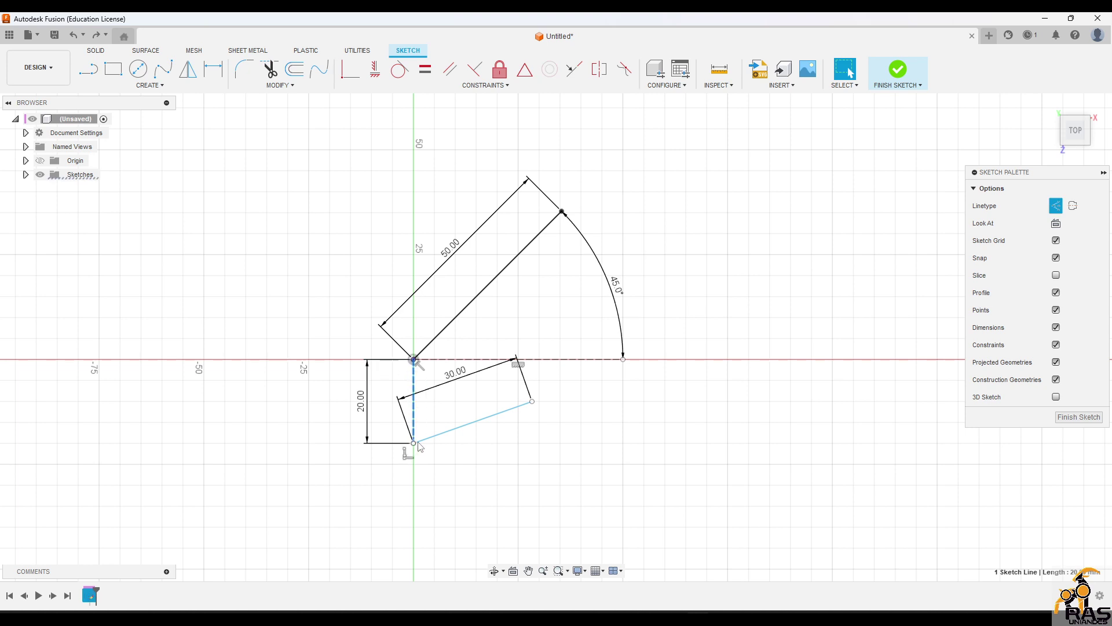
{"action": "left_click", "coordinate": [501, 467]}
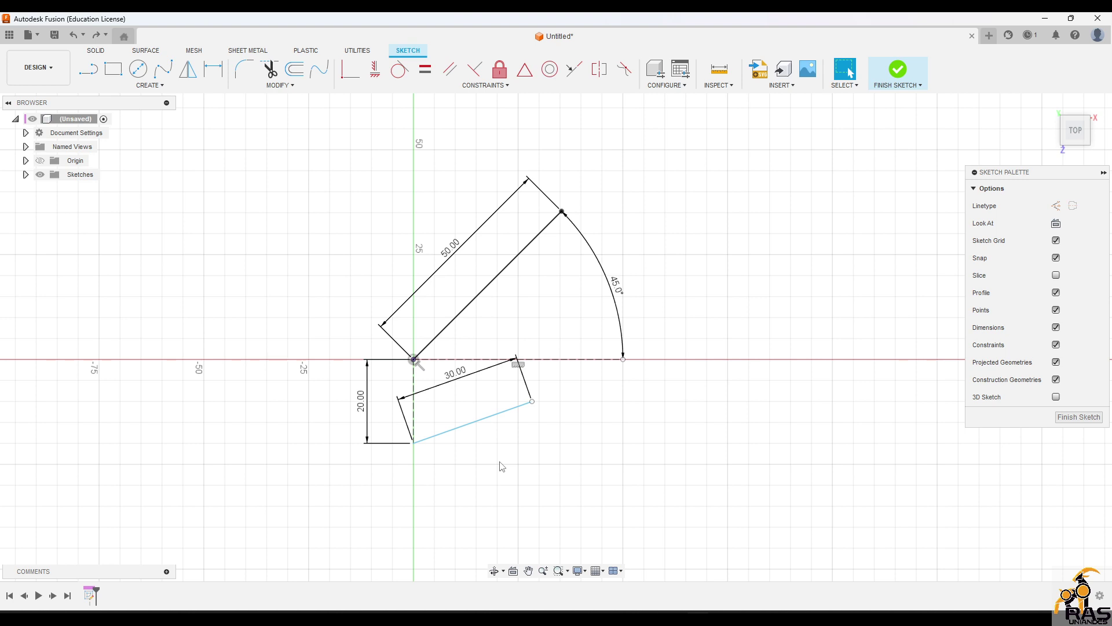
{"action": "left_click", "coordinate": [413, 368]}
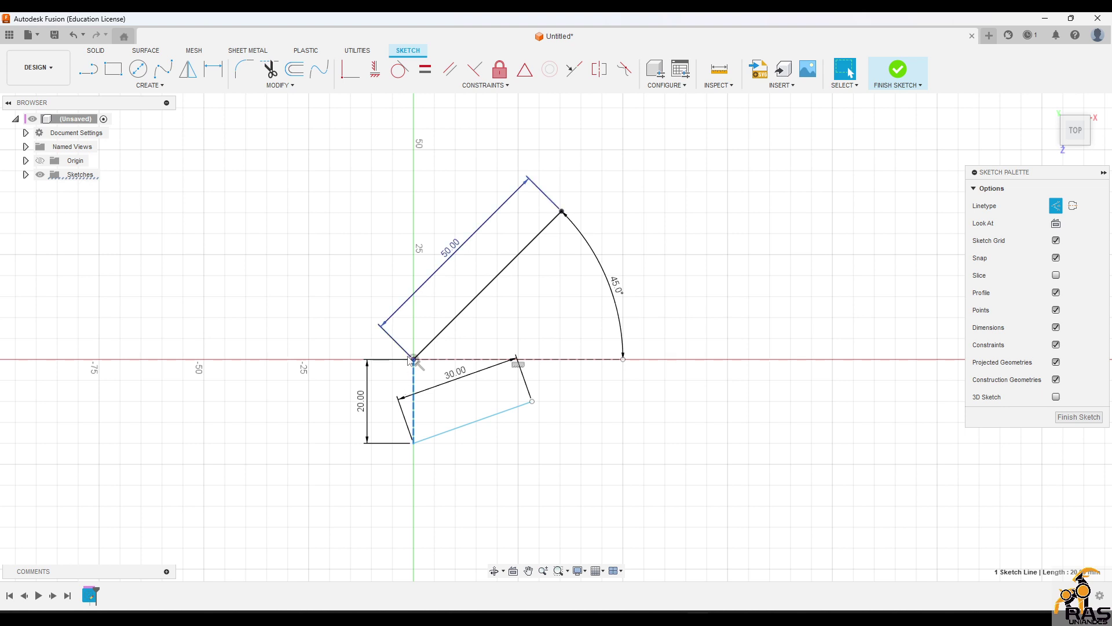
{"action": "left_click_drag", "start_coordinate": [381, 347], "coordinate": [431, 374]}
{"action": "left_click", "coordinate": [494, 349]}
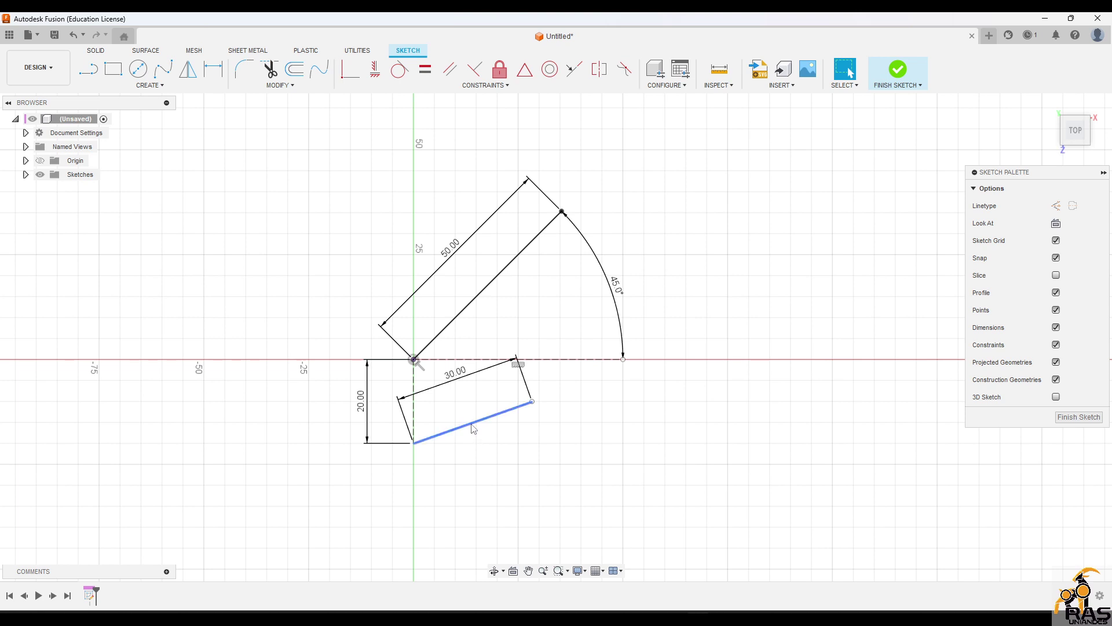
Step: Swing the 30 mm line about its fixed lower end until it is roughly parallel to the 50 mm line, and select the 45° dimension
{"action": "mouse_move", "coordinate": [473, 428]}
{"action": "left_mouse_down"}
{"action": "mouse_move", "coordinate": [492, 447]}
{"action": "mouse_move", "coordinate": [518, 409]}
{"action": "mouse_move", "coordinate": [533, 445]}
{"action": "left_mouse_up"}
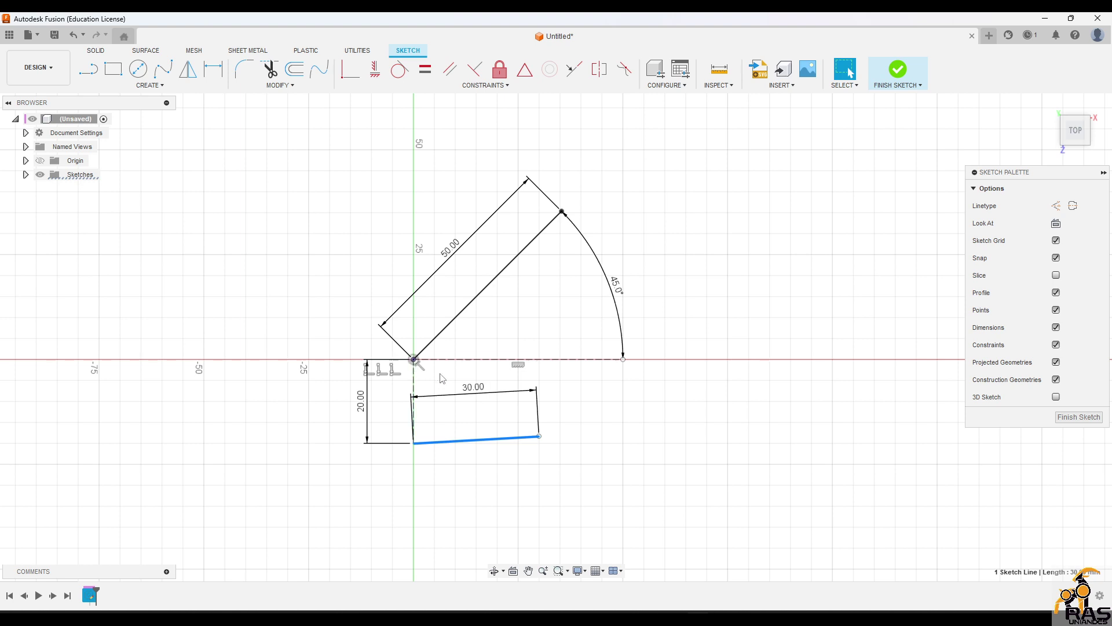
{"action": "mouse_move", "coordinate": [488, 441]}
{"action": "left_mouse_down"}
{"action": "mouse_move", "coordinate": [512, 485]}
{"action": "mouse_move", "coordinate": [538, 436]}
{"action": "mouse_move", "coordinate": [522, 389]}
{"action": "mouse_move", "coordinate": [555, 467]}
{"action": "mouse_move", "coordinate": [336, 552]}
{"action": "mouse_move", "coordinate": [405, 360]}
{"action": "mouse_move", "coordinate": [428, 445]}
{"action": "mouse_move", "coordinate": [432, 428]}
{"action": "left_mouse_up"}
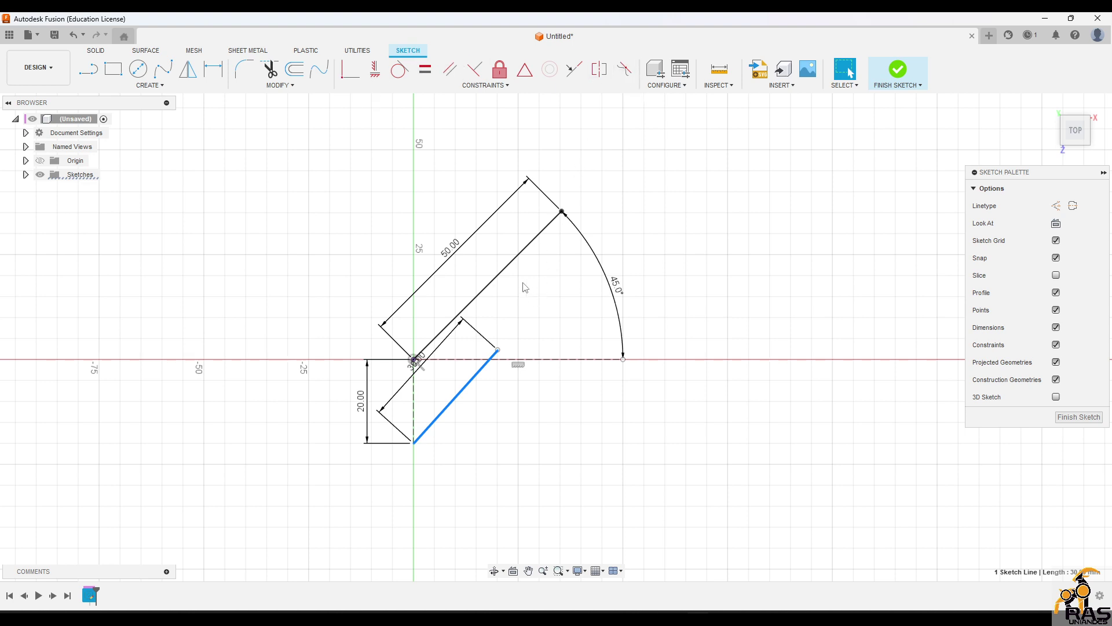
{"action": "left_click", "coordinate": [618, 294]}
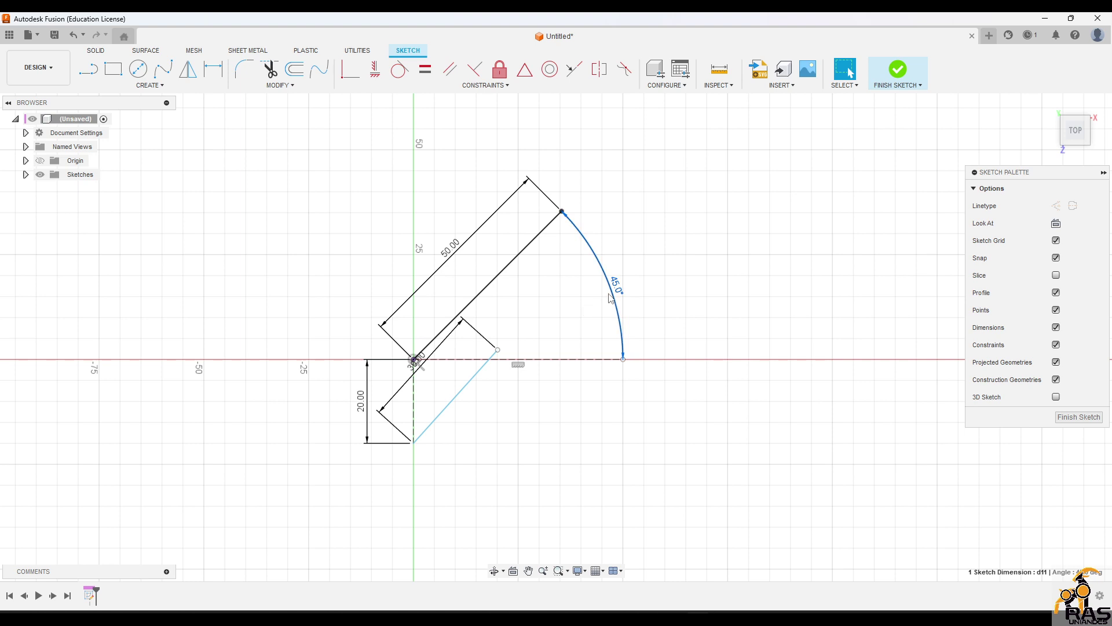
Step: Swing the 30 mm line about its lower end and make it parallel to the 50 mm line
{"action": "left_click_drag", "start_coordinate": [481, 381], "coordinate": [435, 322]}
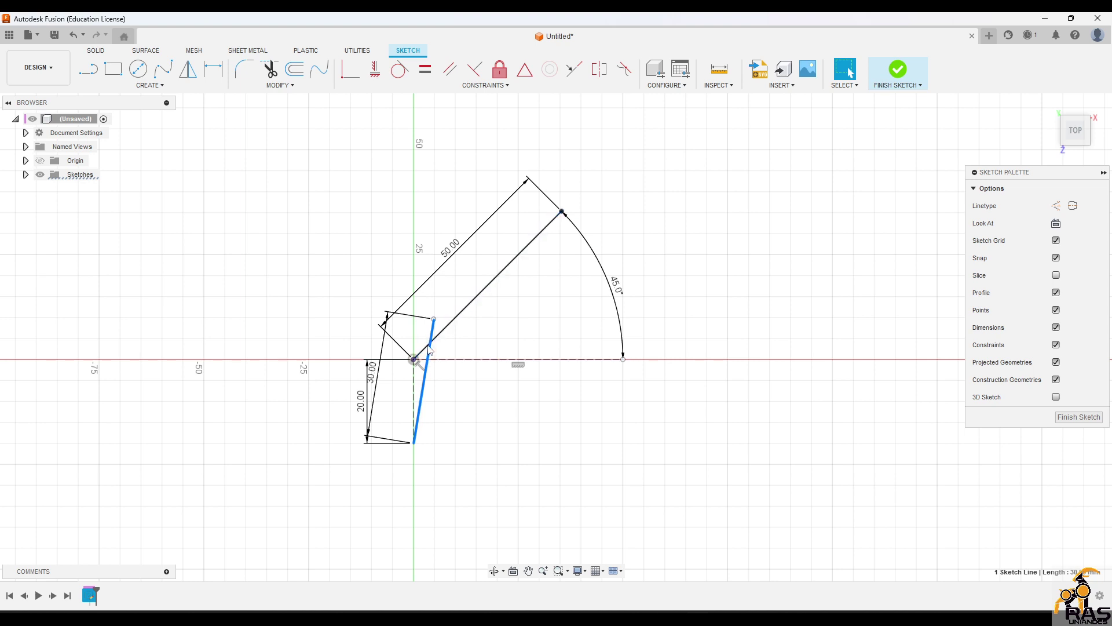
{"action": "left_click_drag", "start_coordinate": [429, 351], "coordinate": [457, 333]}
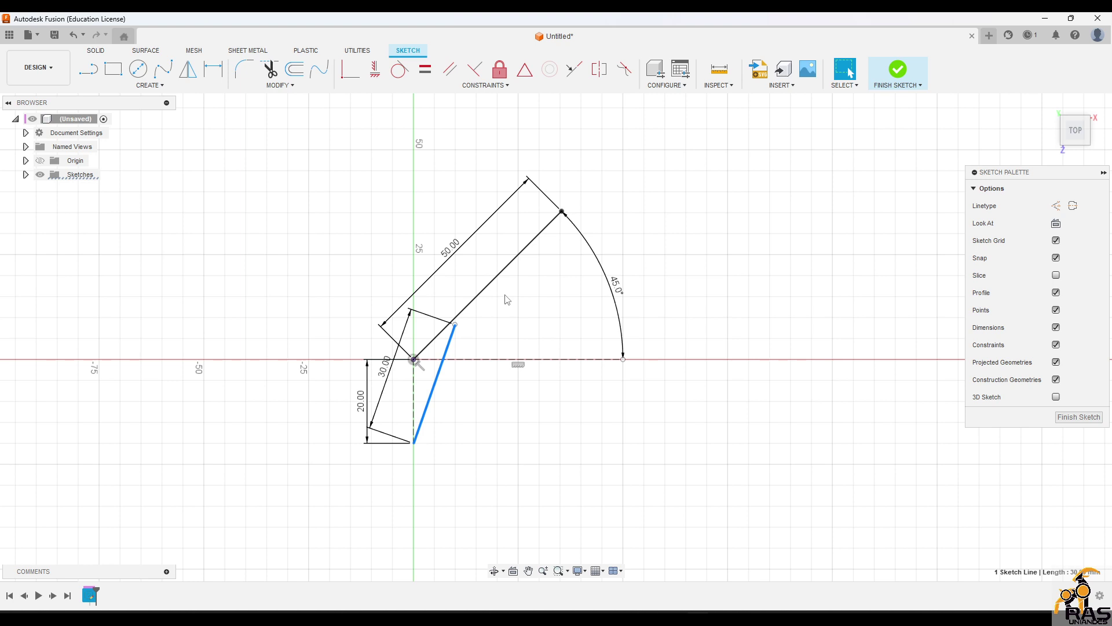
{"action": "left_click", "coordinate": [453, 72]}
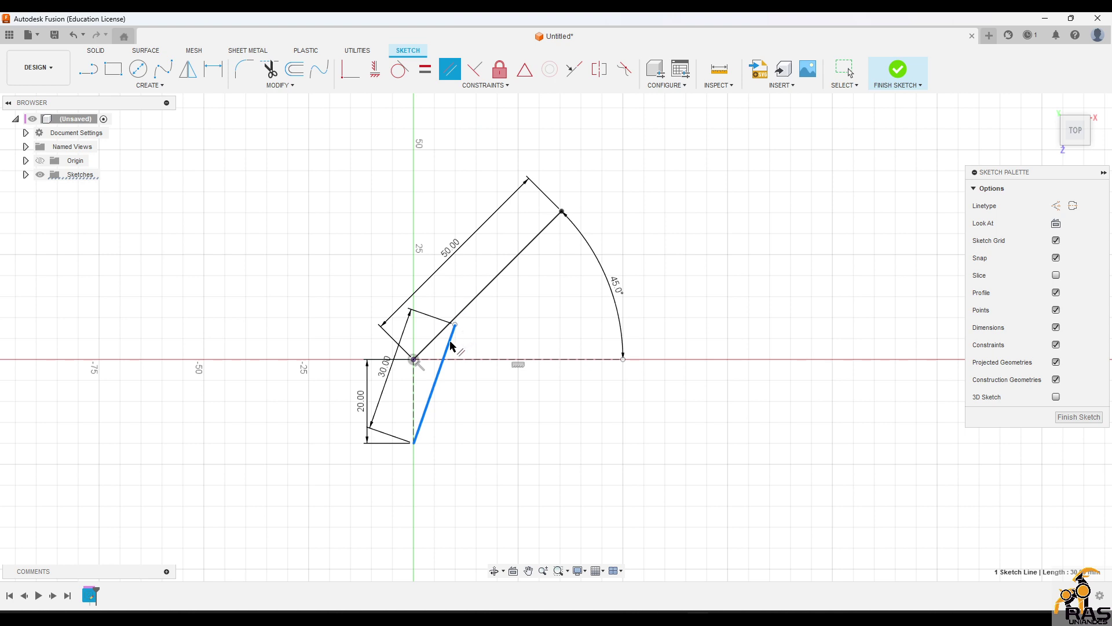
{"action": "left_click", "coordinate": [475, 300]}
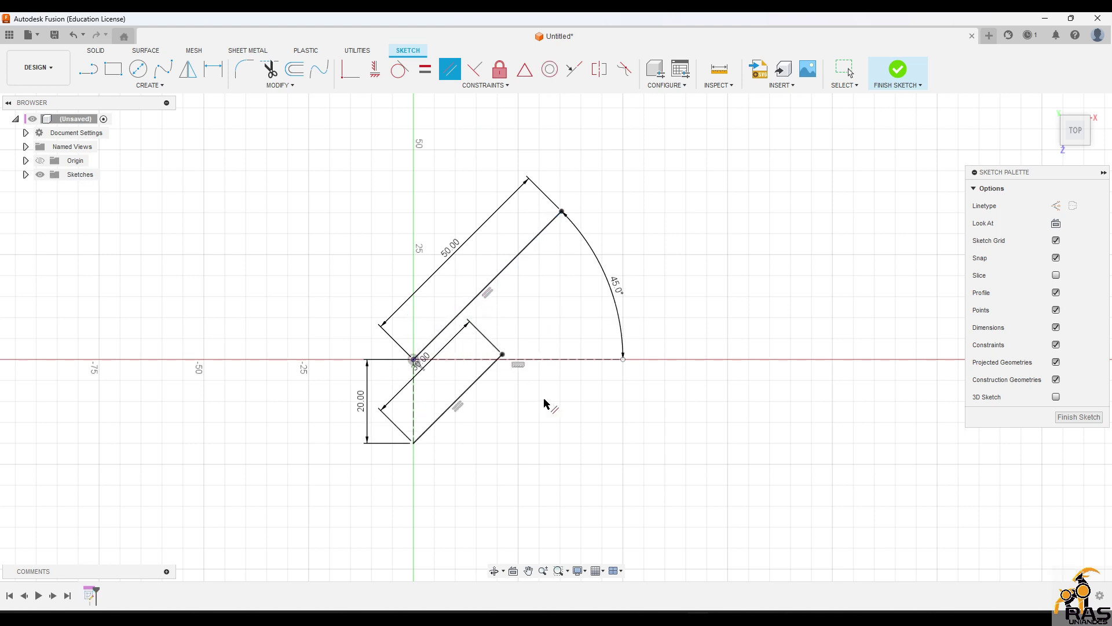
{"action": "key", "text": "Escape"}
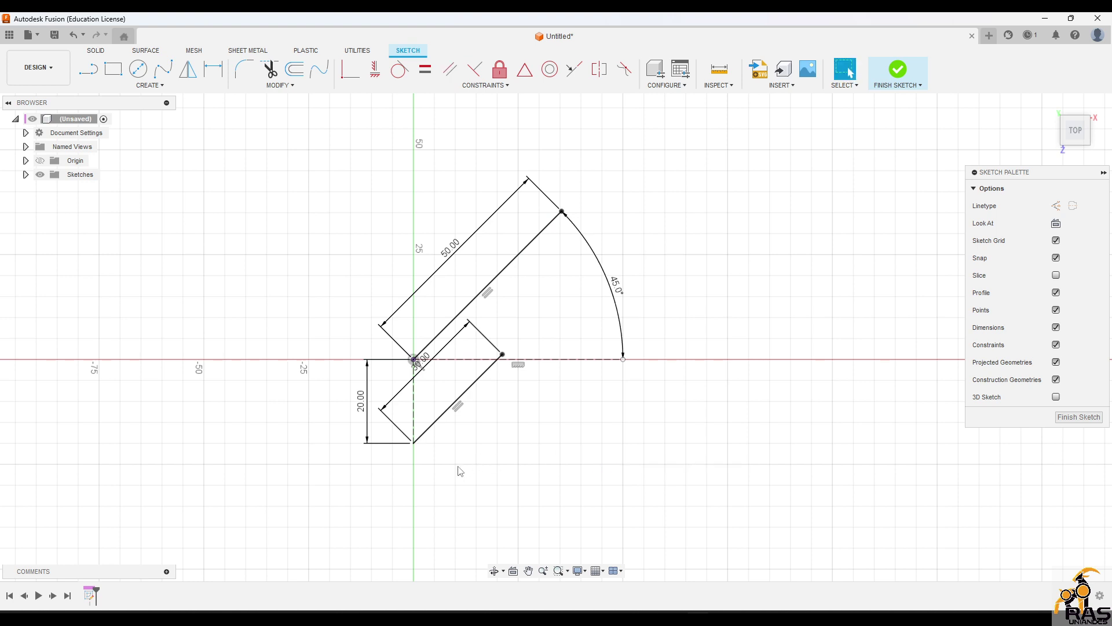
Step: Draw a 40 mm horizontal line from the lower end of the 30 mm line and convert it to construction geometry
{"action": "key", "text": "l"}
{"action": "left_click", "coordinate": [413, 443]}
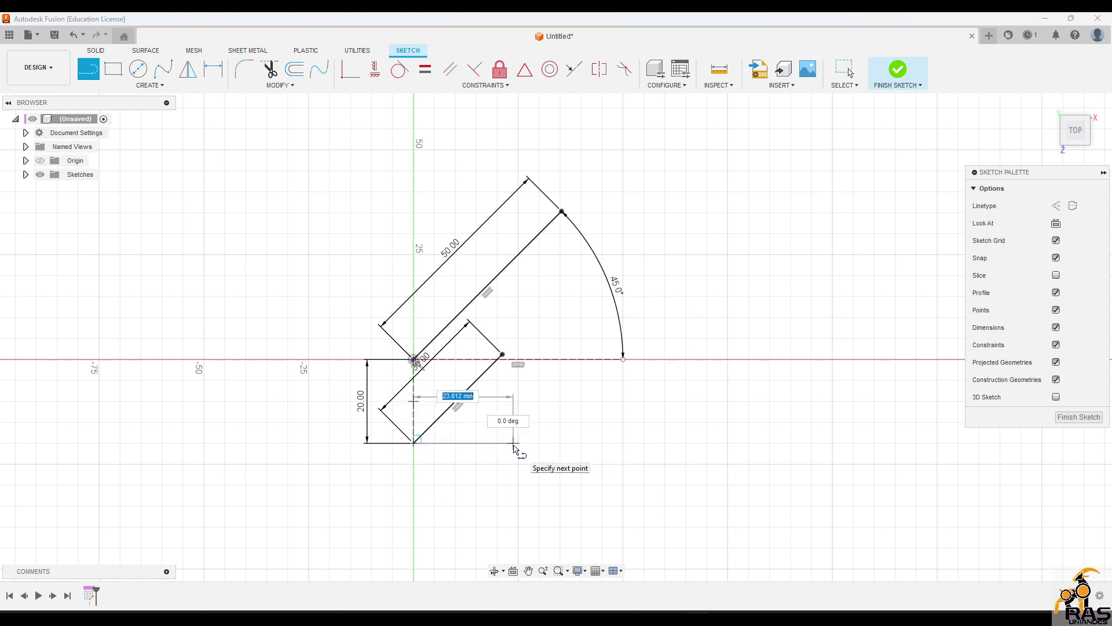
{"action": "type", "text": "40"}
{"action": "key", "text": "Return"}
{"action": "key", "text": "Escape"}
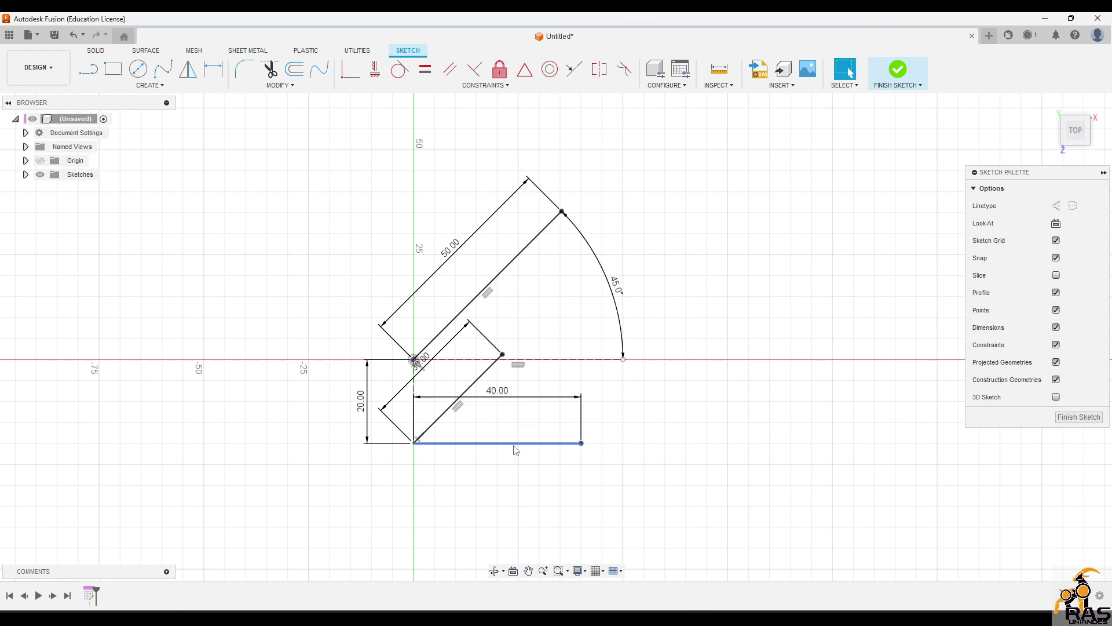
{"action": "left_click", "coordinate": [514, 445]}
{"action": "left_click", "coordinate": [527, 479]}
{"action": "left_click", "coordinate": [525, 442]}
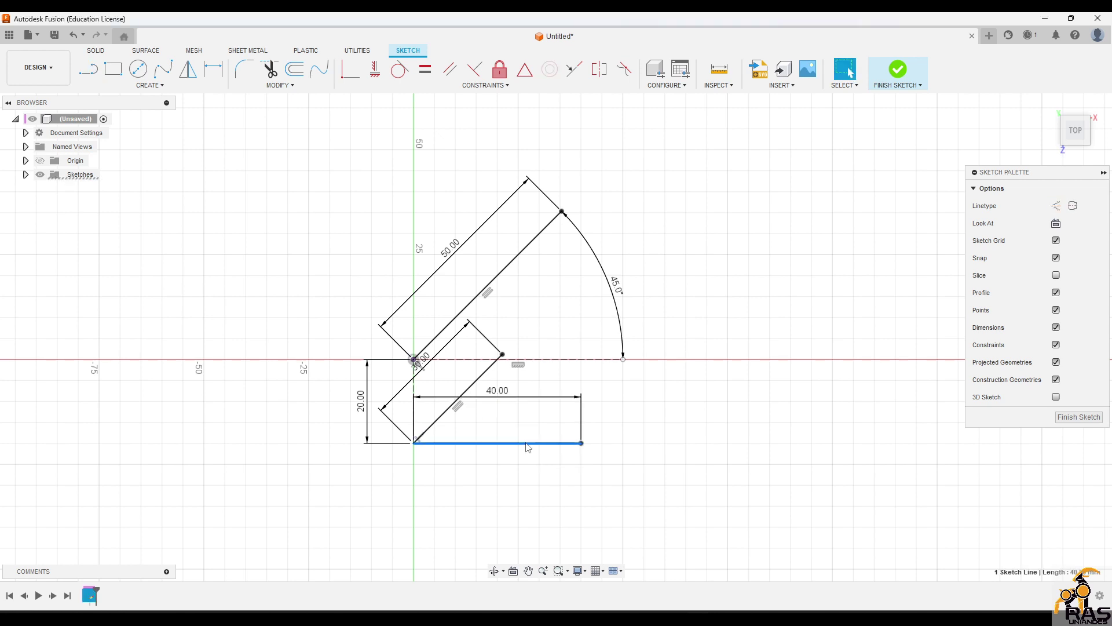
{"action": "key", "text": "x"}
Step: Add a driven angle dimension between the 30 mm line and the 40 mm horizontal construction line
{"action": "left_click", "coordinate": [213, 69]}
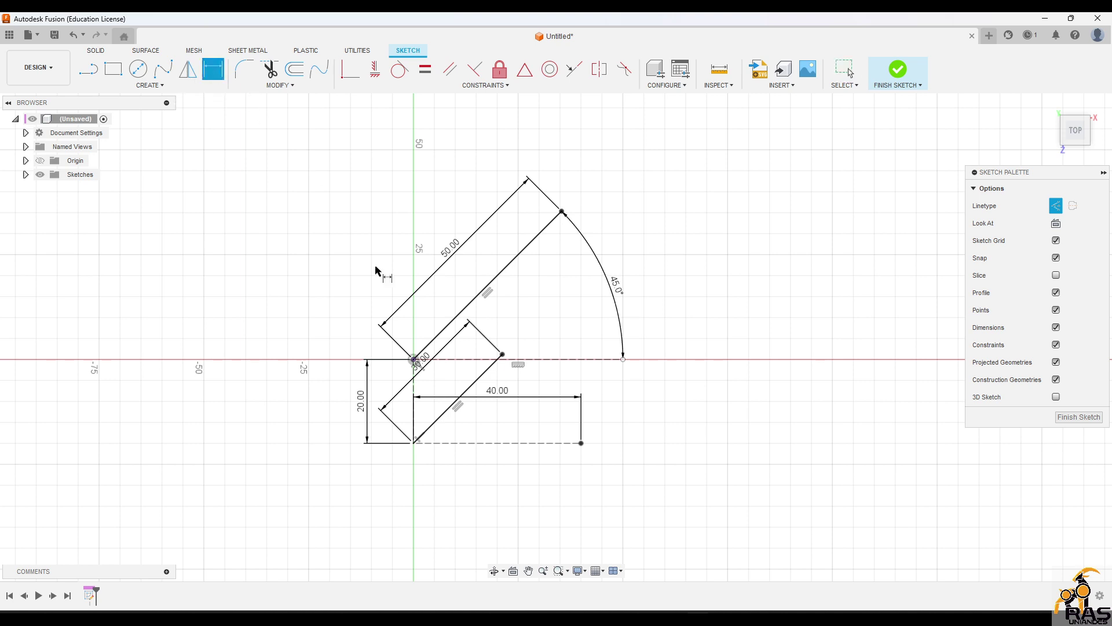
{"action": "left_click", "coordinate": [447, 409]}
{"action": "left_click", "coordinate": [471, 443]}
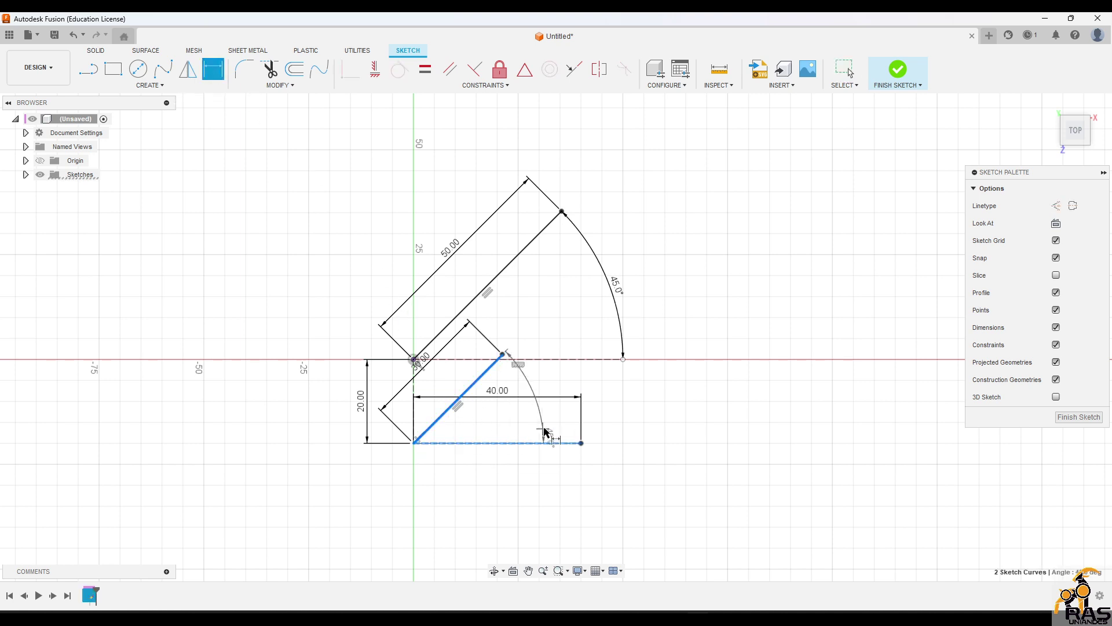
{"action": "left_click", "coordinate": [603, 371]}
{"action": "left_click", "coordinate": [629, 354]}
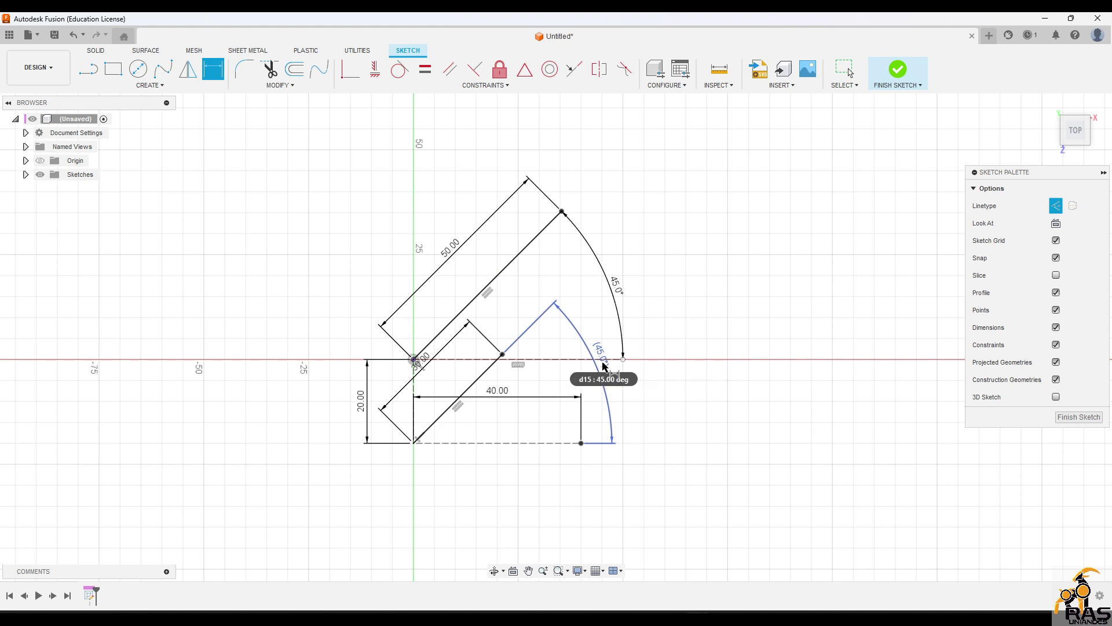
{"action": "key", "text": "Escape"}
Step: Undo the driven angle dimension and the 40 mm horizontal construction line
{"action": "key", "text": "ctrl+z"}
{"action": "key", "text": "ctrl+z"}
{"action": "key", "text": "ctrl+z"}
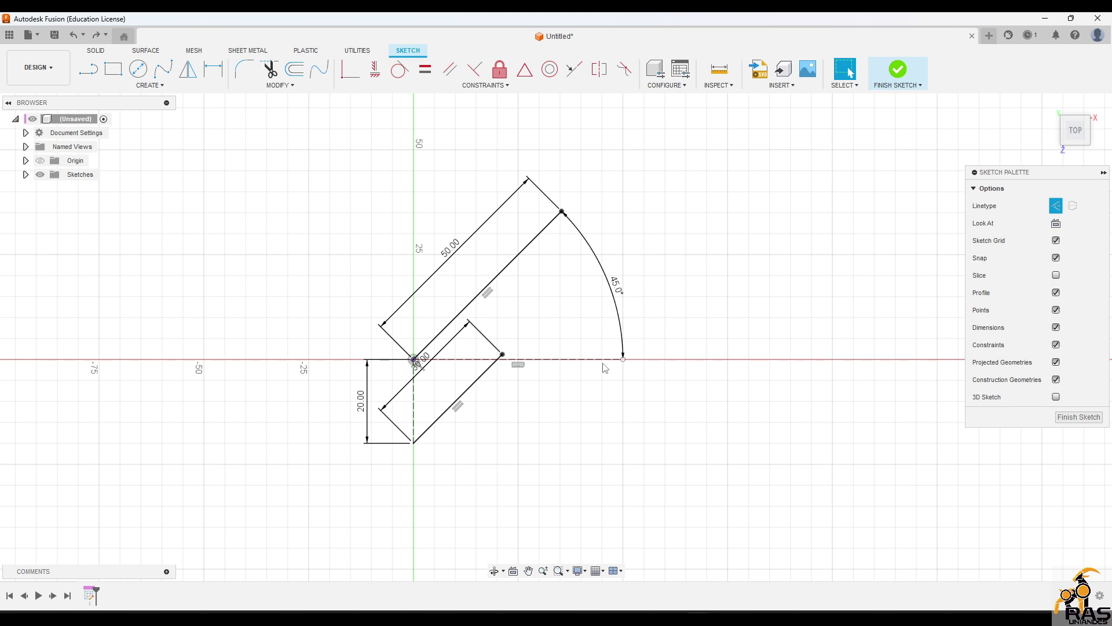
{"action": "left_click", "coordinate": [491, 368]}
{"action": "left_click", "coordinate": [393, 86]}
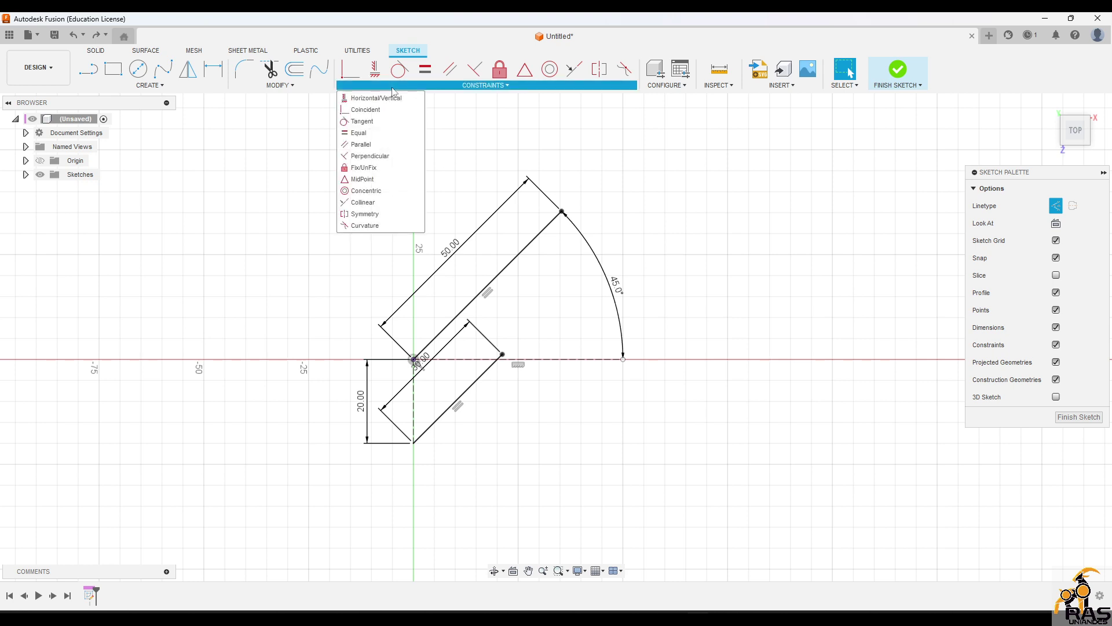
{"action": "left_click", "coordinate": [392, 88]}
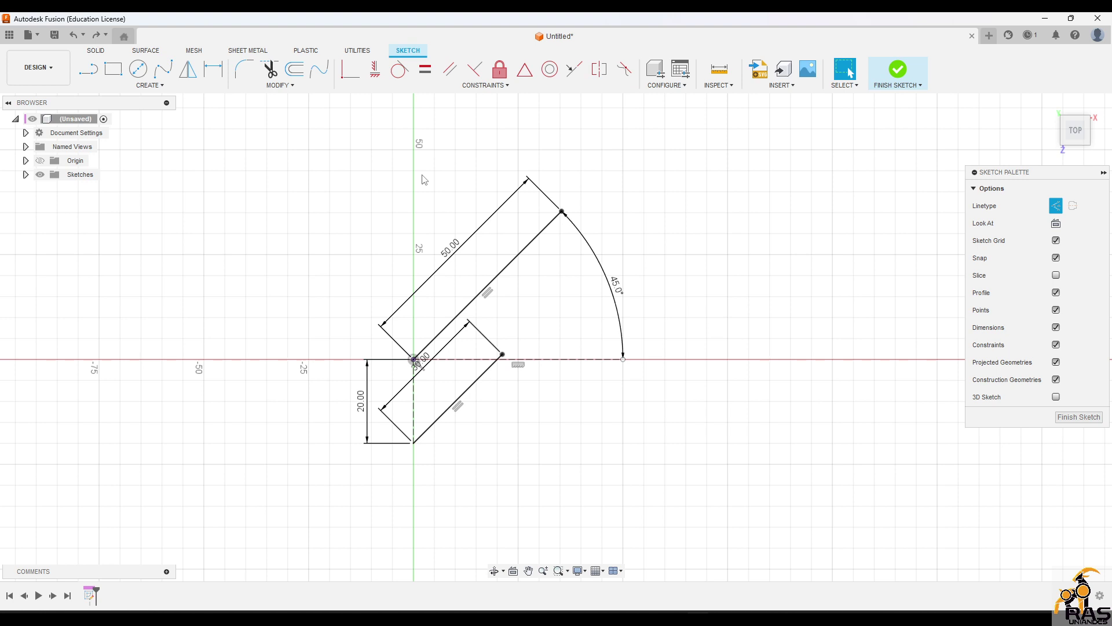
Step: Draw a 50 mm line sloping downward from the upper end of the 30 mm line and convert it to normal geometry
{"action": "key", "text": "l"}
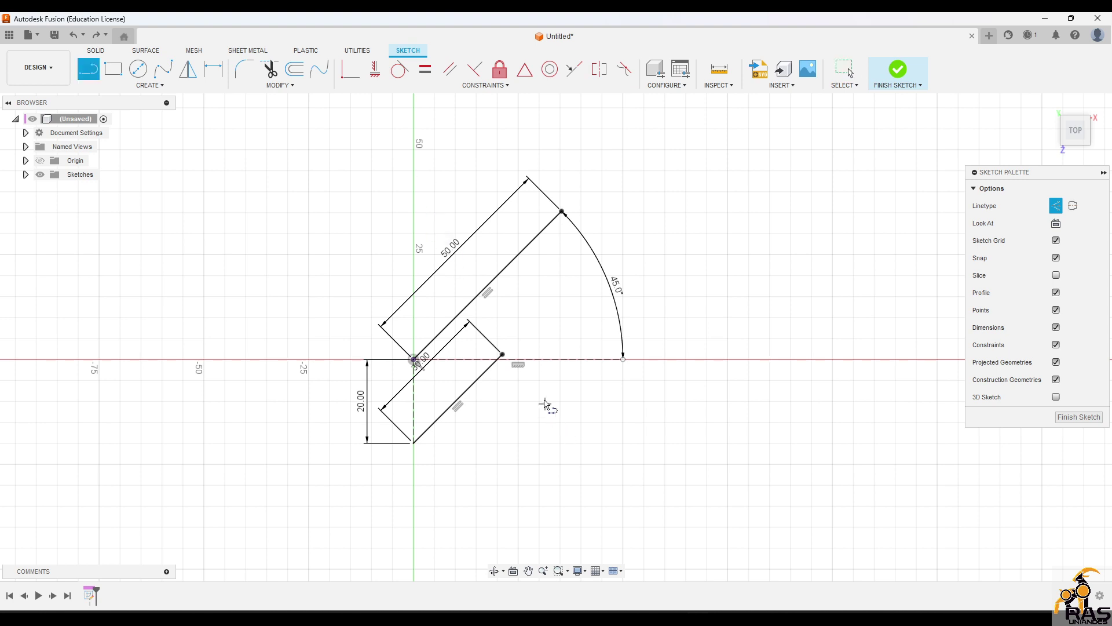
{"action": "left_click", "coordinate": [502, 355]}
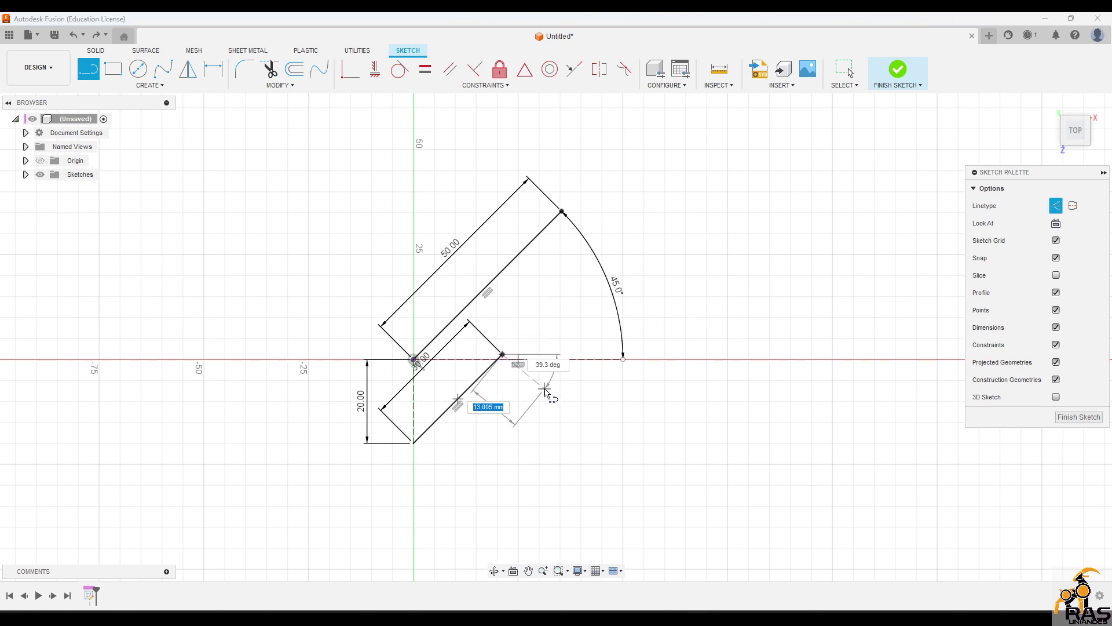
{"action": "type", "text": "50"}
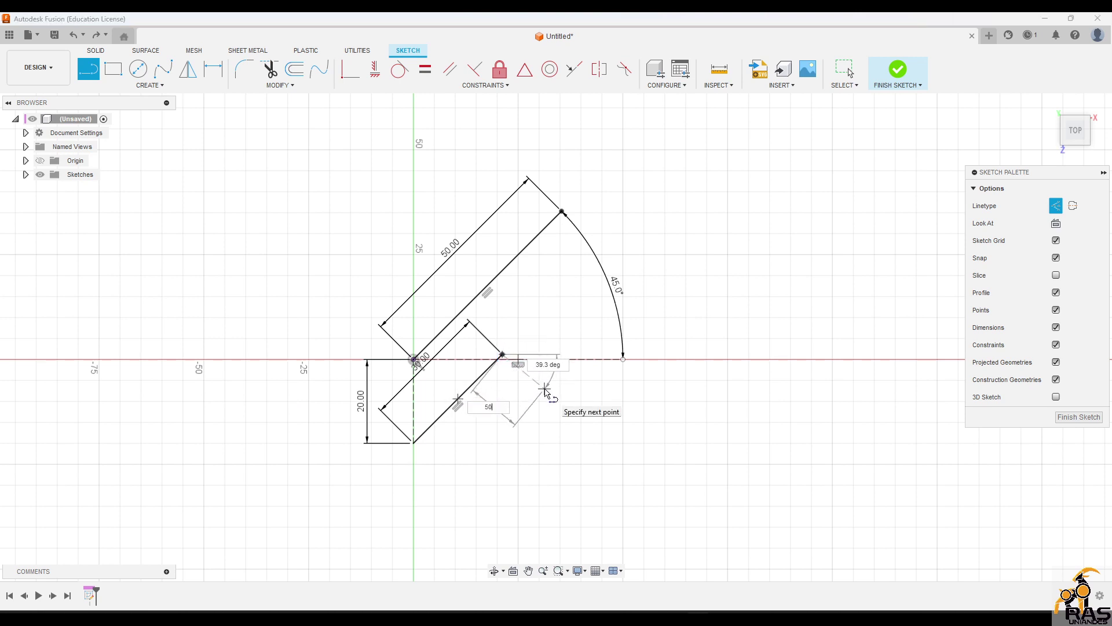
{"action": "key", "text": "Tab"}
{"action": "key", "text": "Return"}
{"action": "key", "text": "Return"}
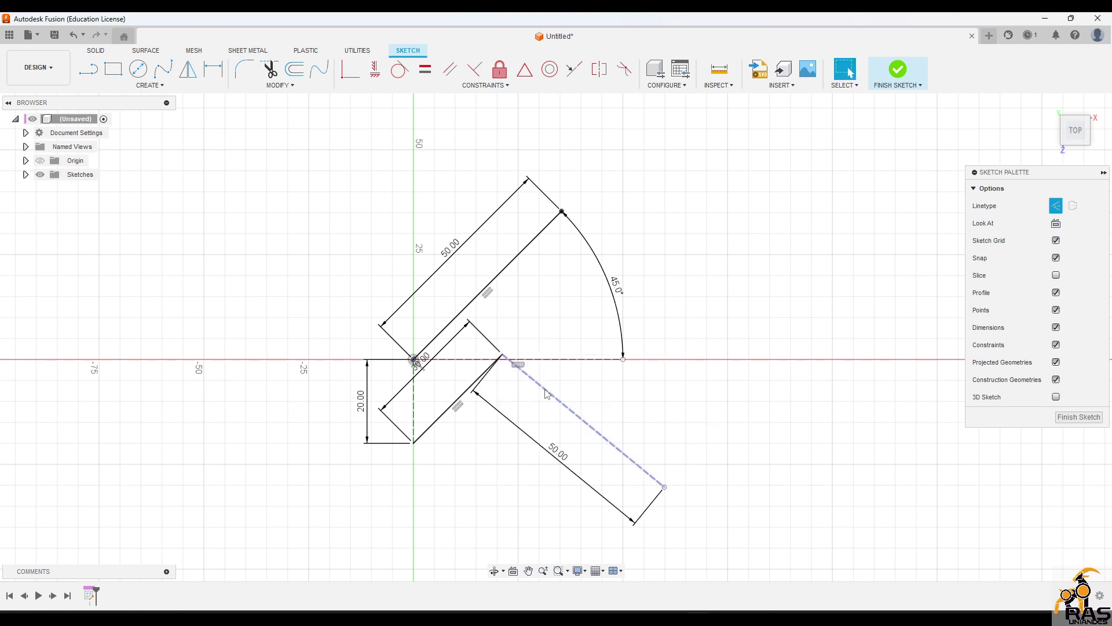
{"action": "left_click", "coordinate": [545, 394]}
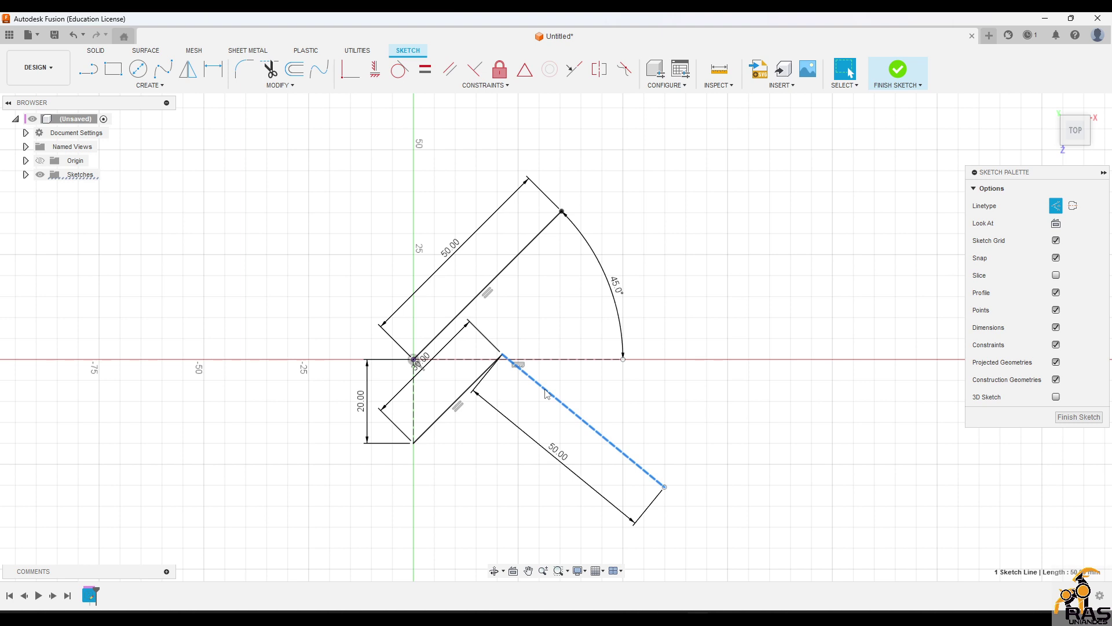
{"action": "left_click", "coordinate": [1056, 205]}
{"action": "left_click", "coordinate": [1057, 206]}
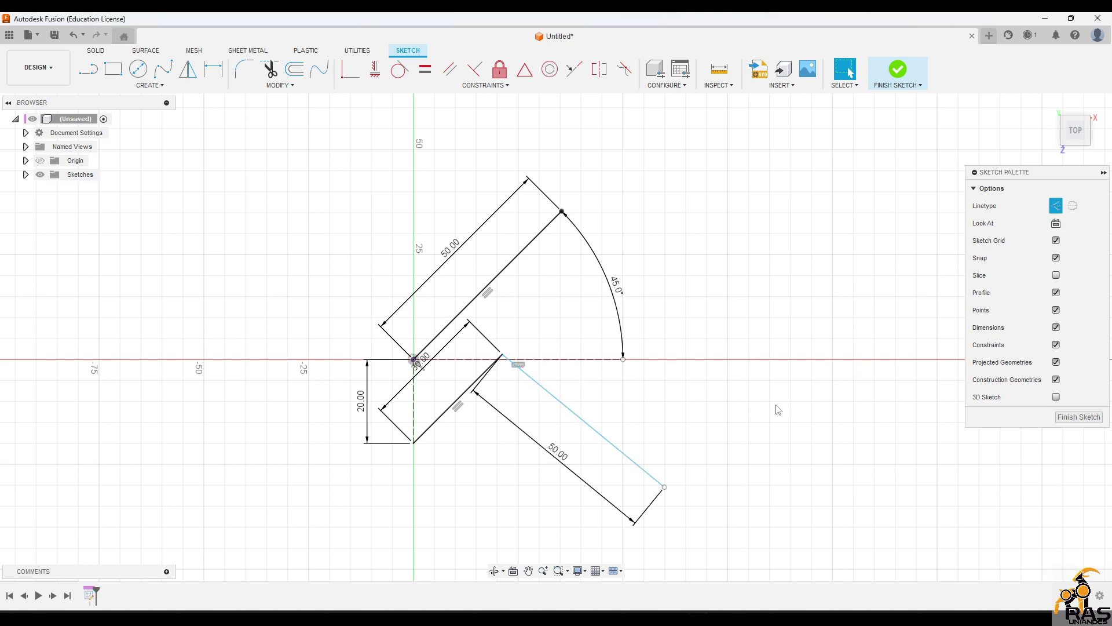
Step: Swing the new 50 mm line about its fixed end and try making it perpendicular to the 30 mm line, undoing the constraint
{"action": "left_click_drag", "start_coordinate": [560, 402], "coordinate": [549, 497]}
{"action": "mouse_move", "coordinate": [675, 453]}
{"action": "left_mouse_down"}
{"action": "mouse_move", "coordinate": [721, 314]}
{"action": "mouse_move", "coordinate": [730, 385]}
{"action": "mouse_move", "coordinate": [710, 323]}
{"action": "mouse_move", "coordinate": [601, 394]}
{"action": "mouse_move", "coordinate": [690, 443]}
{"action": "mouse_move", "coordinate": [126, 170]}
{"action": "mouse_move", "coordinate": [326, 566]}
{"action": "mouse_move", "coordinate": [715, 376]}
{"action": "mouse_move", "coordinate": [740, 270]}
{"action": "left_mouse_up"}
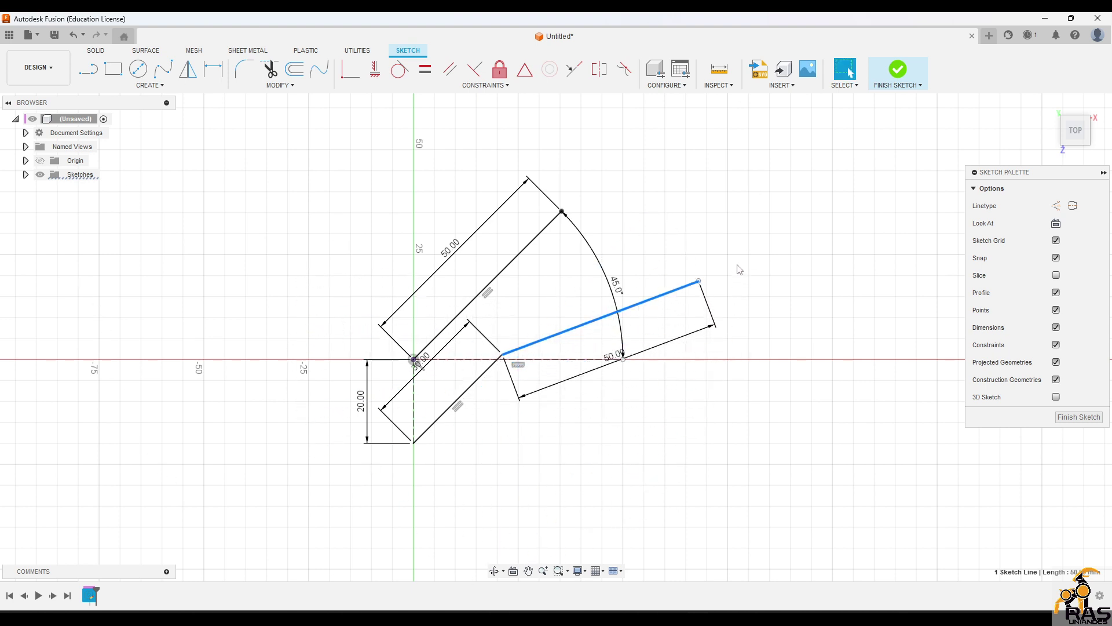
{"action": "left_click", "coordinate": [473, 69]}
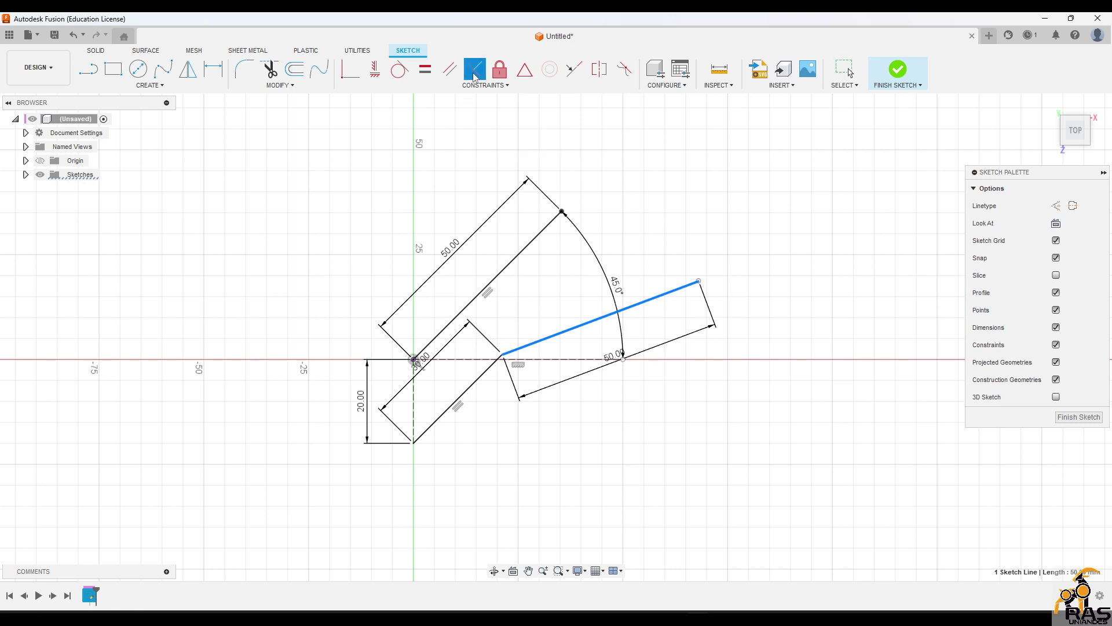
{"action": "left_click", "coordinate": [487, 377]}
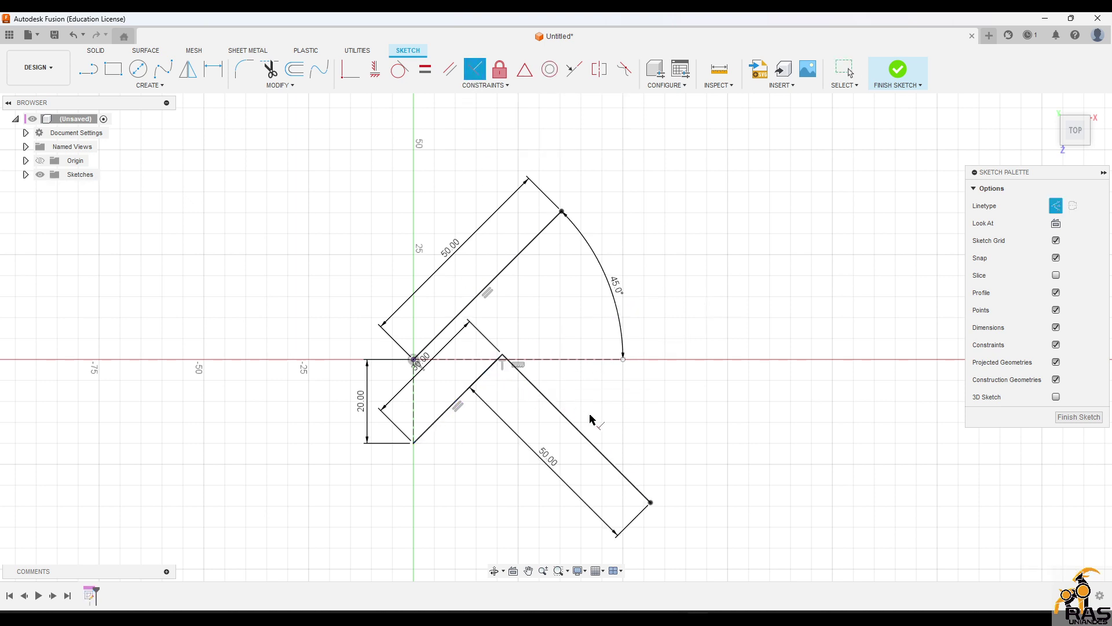
{"action": "key", "text": "Escape"}
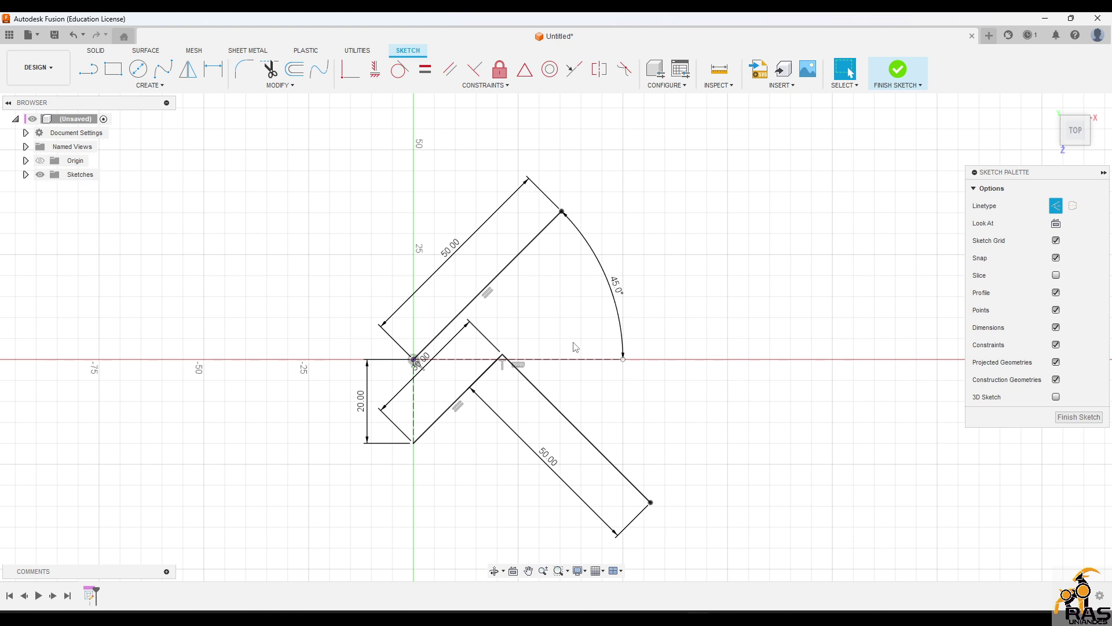
{"action": "key", "text": "ctrl+z"}
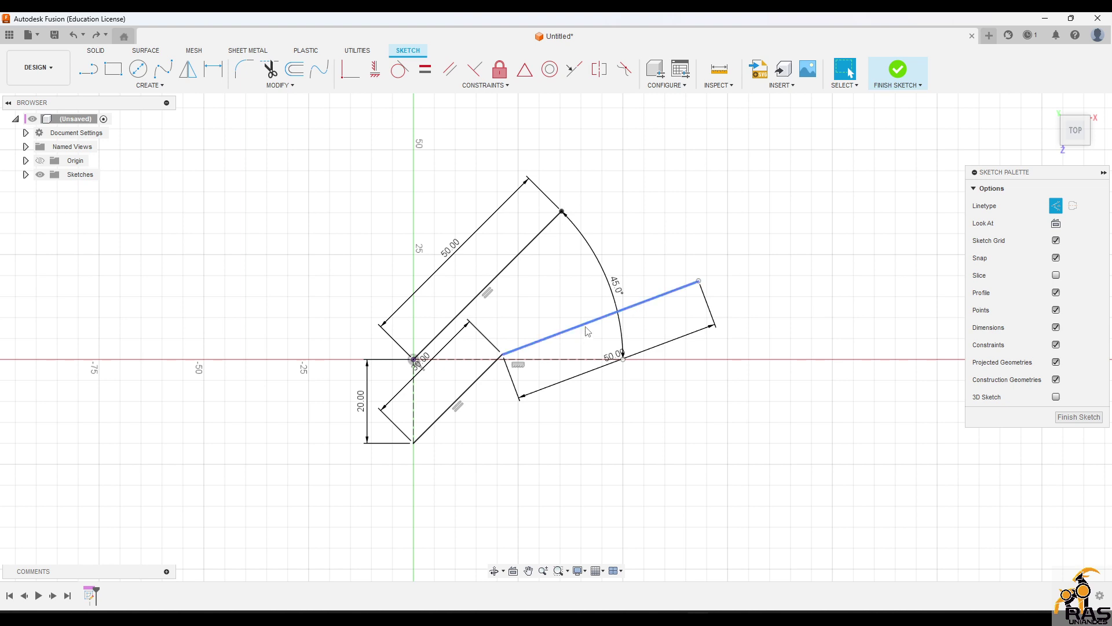
Step: Swing the new 50 mm line downward and make it perpendicular to the 50 mm line that starts at the origin
{"action": "left_click_drag", "start_coordinate": [584, 324], "coordinate": [618, 399]}
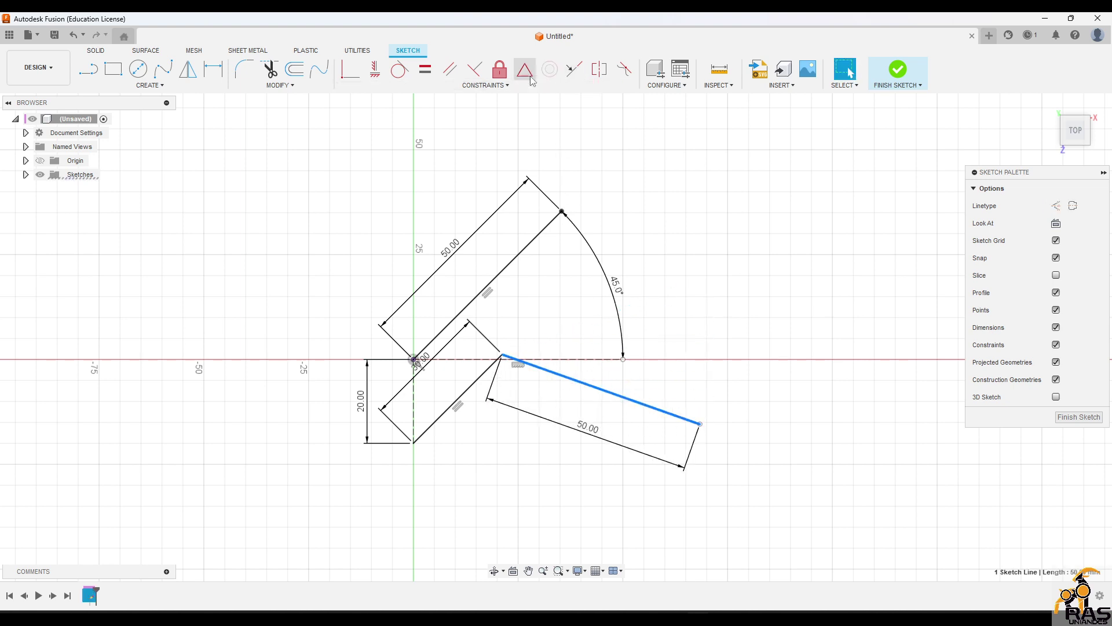
{"action": "left_click", "coordinate": [475, 69]}
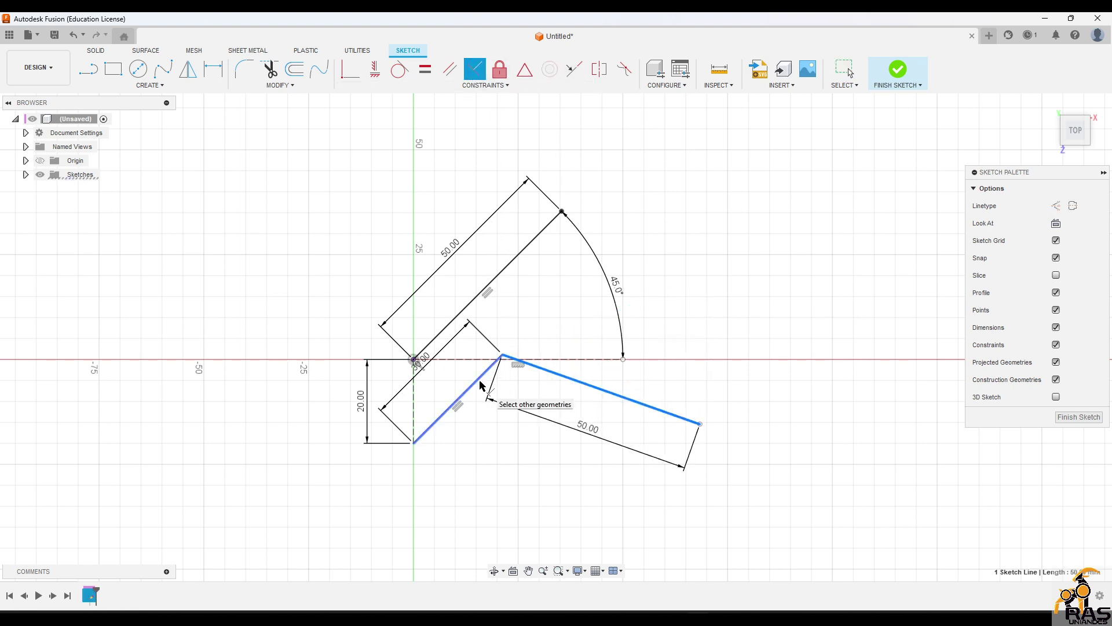
{"action": "left_click", "coordinate": [502, 360]}
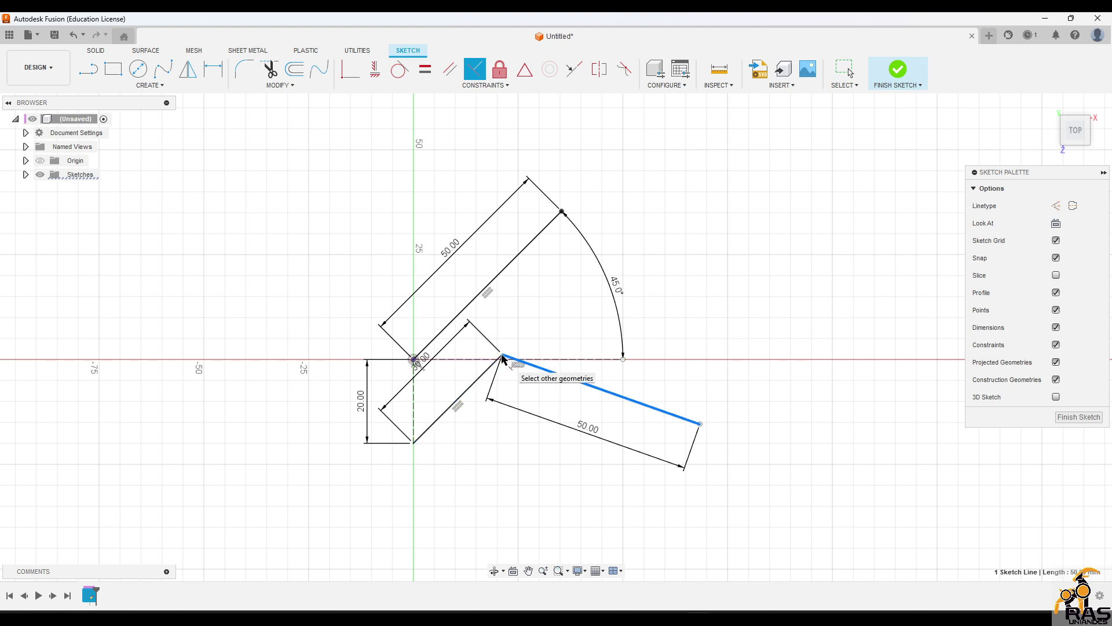
{"action": "left_click", "coordinate": [477, 297]}
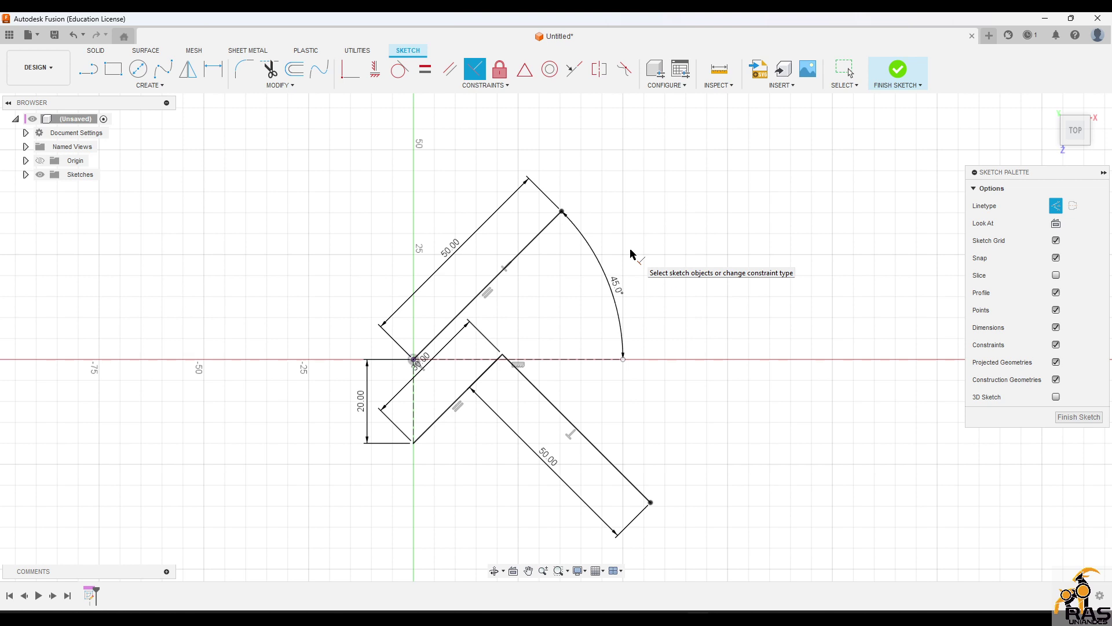
{"action": "key", "text": "Escape"}
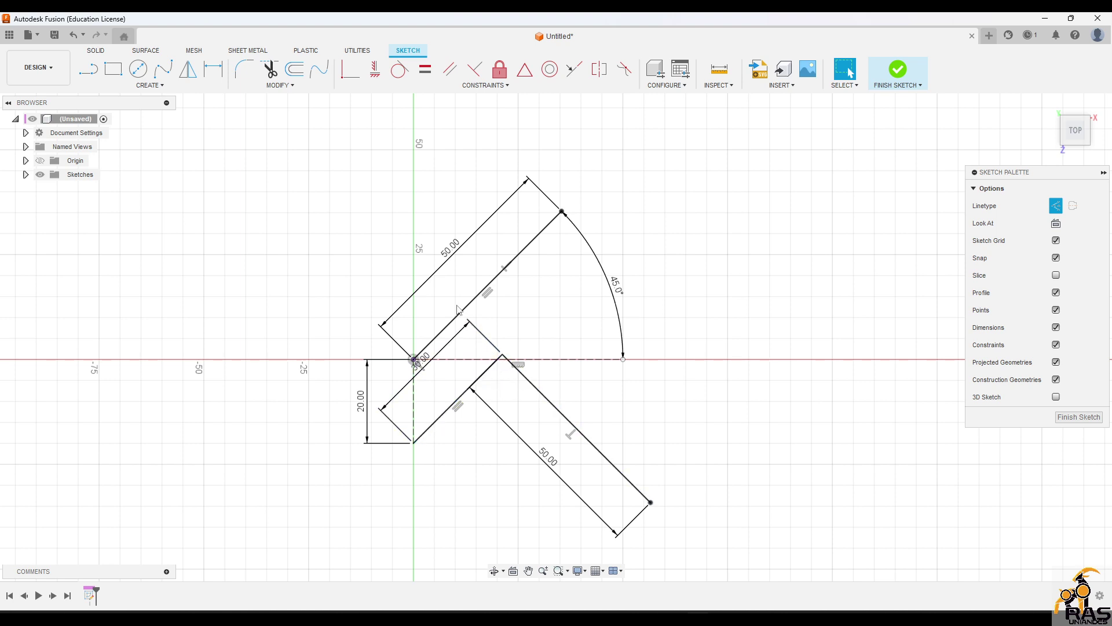
Step: Try to add a second perpendicular constraint between the lower 50 mm line and the 30 mm line, and check the error details
{"action": "left_click", "coordinate": [541, 397]}
{"action": "left_click", "coordinate": [474, 69]}
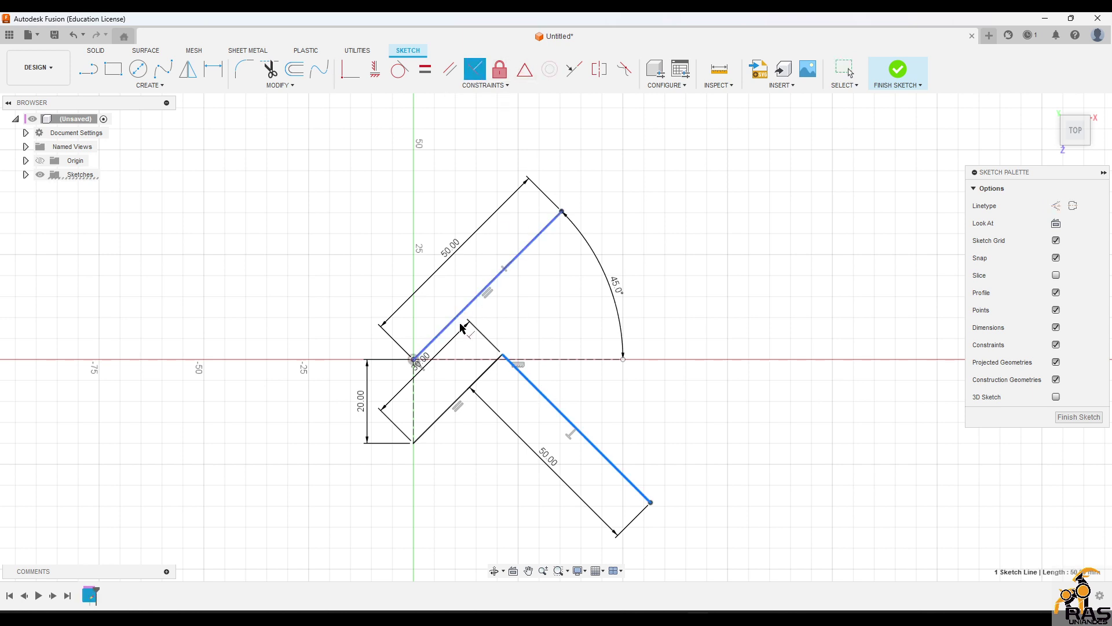
{"action": "left_click", "coordinate": [468, 397]}
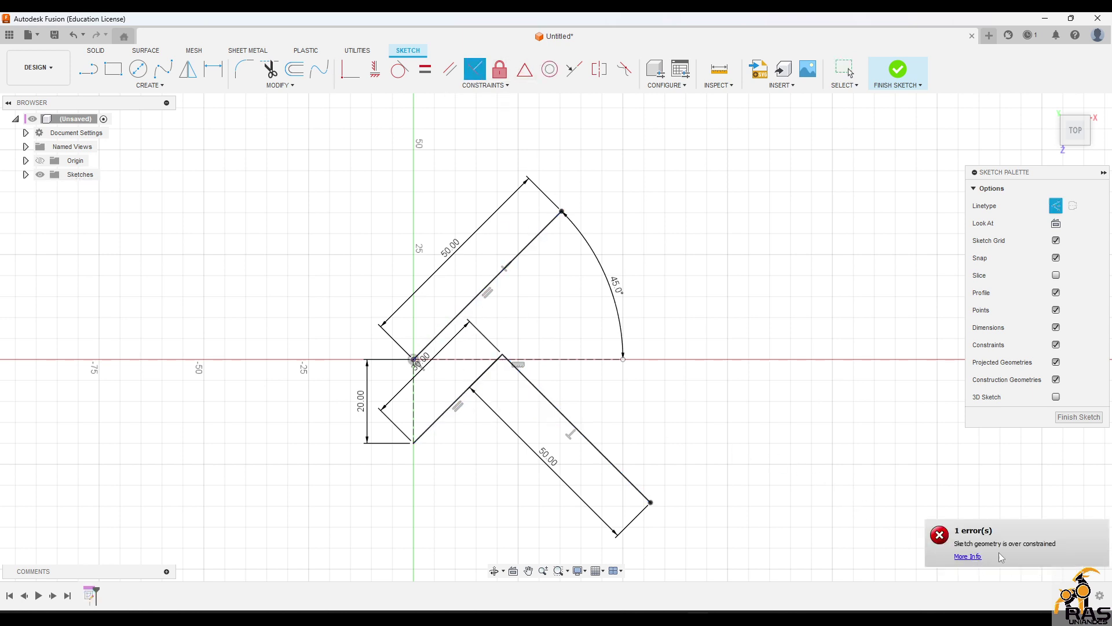
{"action": "left_click", "coordinate": [967, 556]}
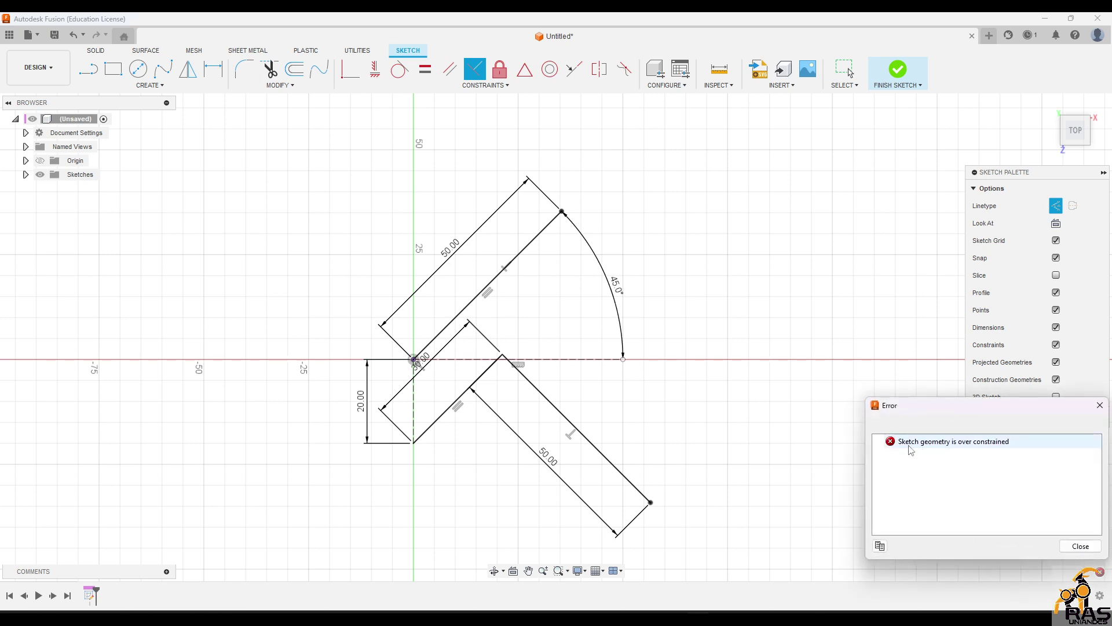
{"action": "left_click", "coordinate": [1099, 405]}
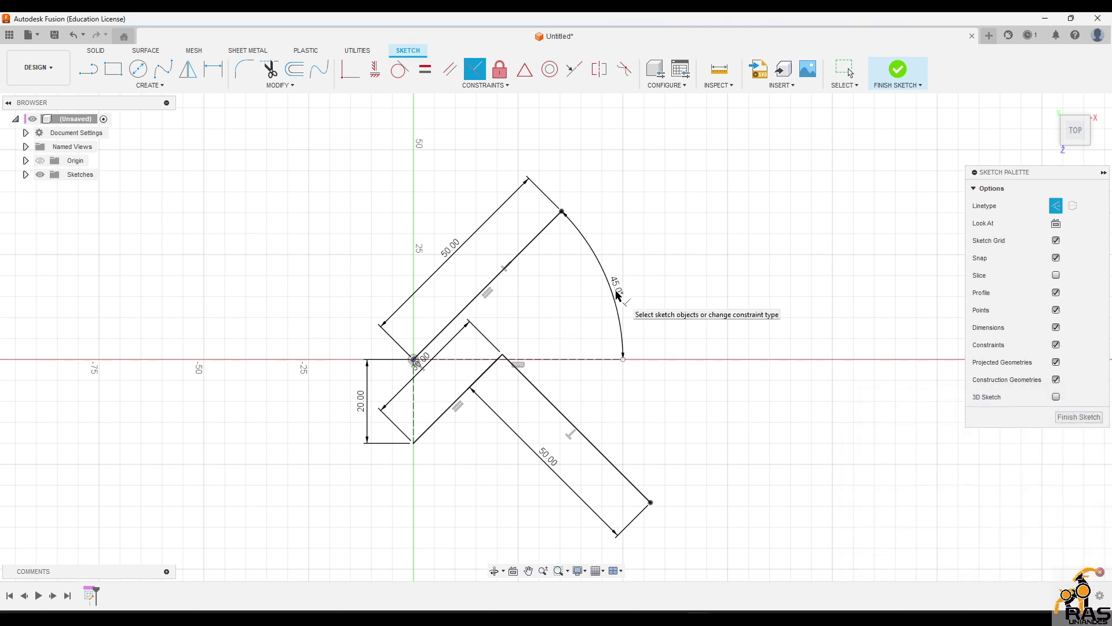
{"action": "key", "text": "Escape"}
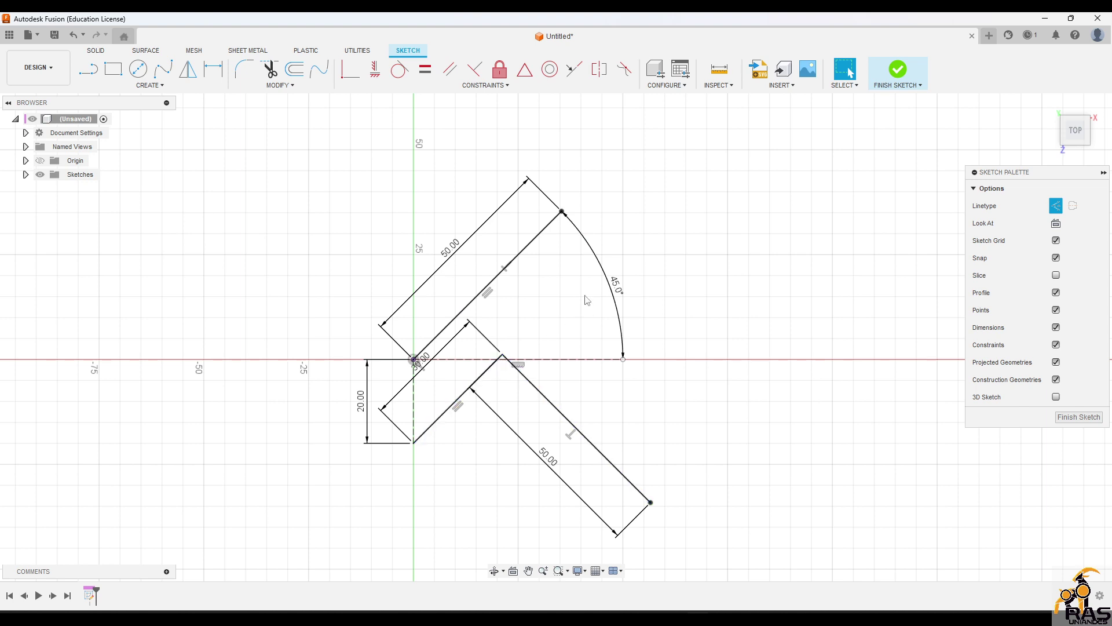
Step: Set the angle between the upper 50 mm line and the horizontal construction line to 69 degrees
{"action": "double_click", "coordinate": [621, 296]}
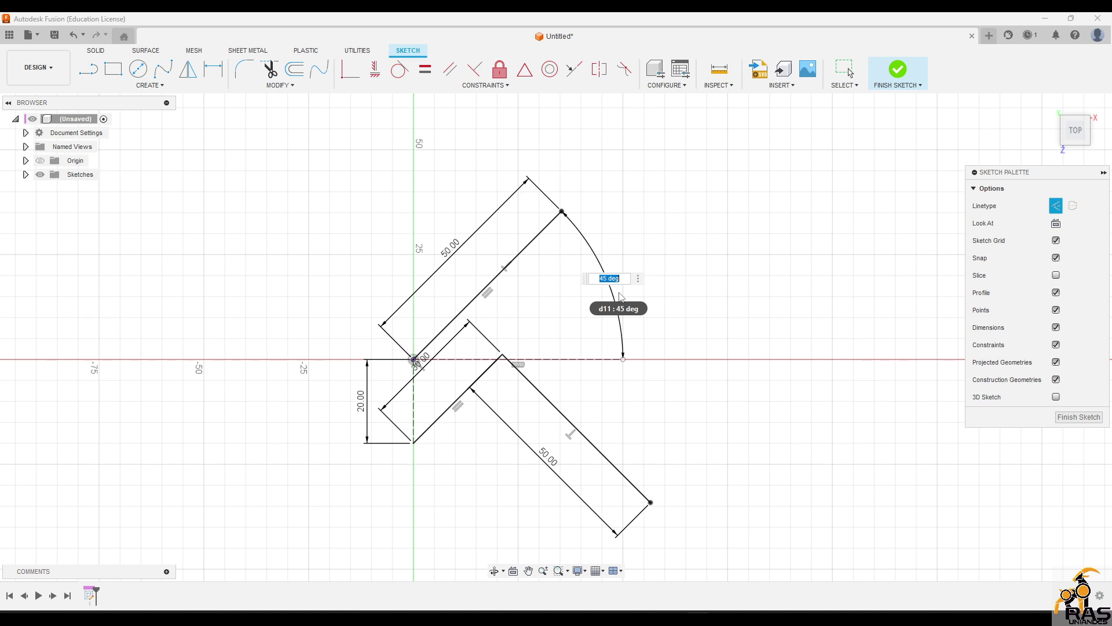
{"action": "type", "text": "69"}
{"action": "key", "text": "Return"}
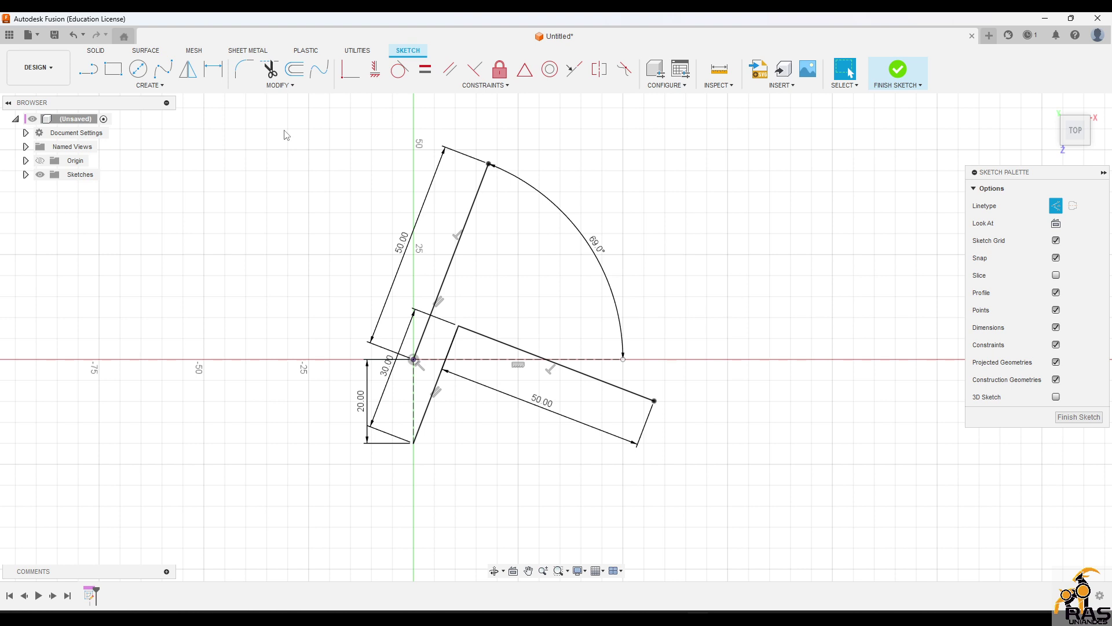
Step: Delete all lines, dimensions and constraints from the sketch
{"action": "left_click_drag", "start_coordinate": [284, 134], "coordinate": [718, 582]}
{"action": "key", "text": "Delete"}
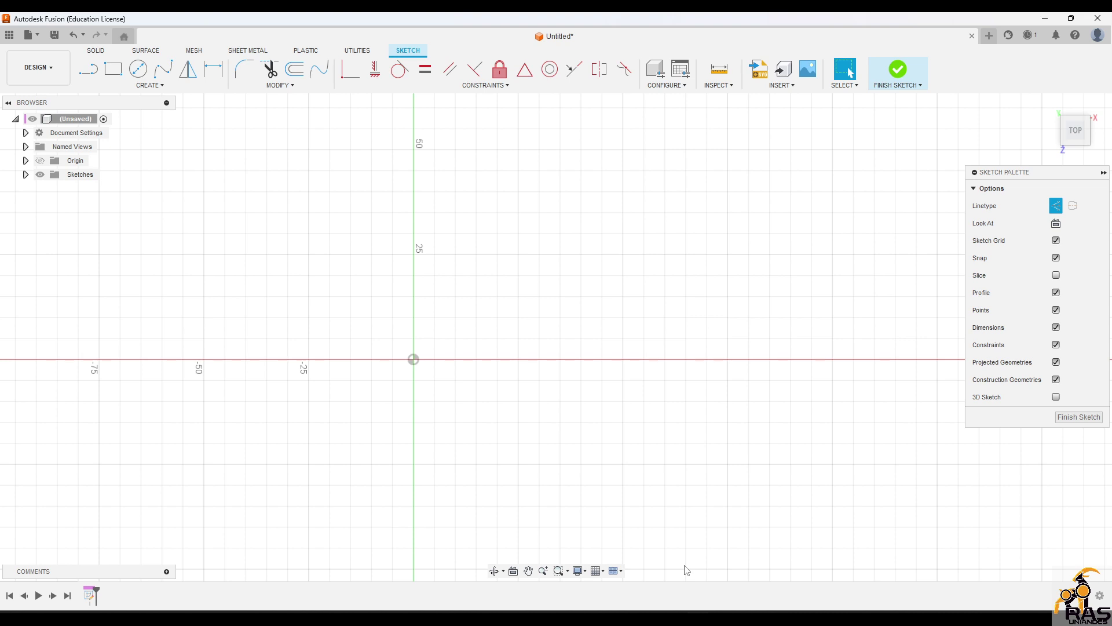
{"action": "left_click", "coordinate": [502, 86]}
Step: Draw a 16 mm vertical construction line downward from the origin
{"action": "key", "text": "l"}
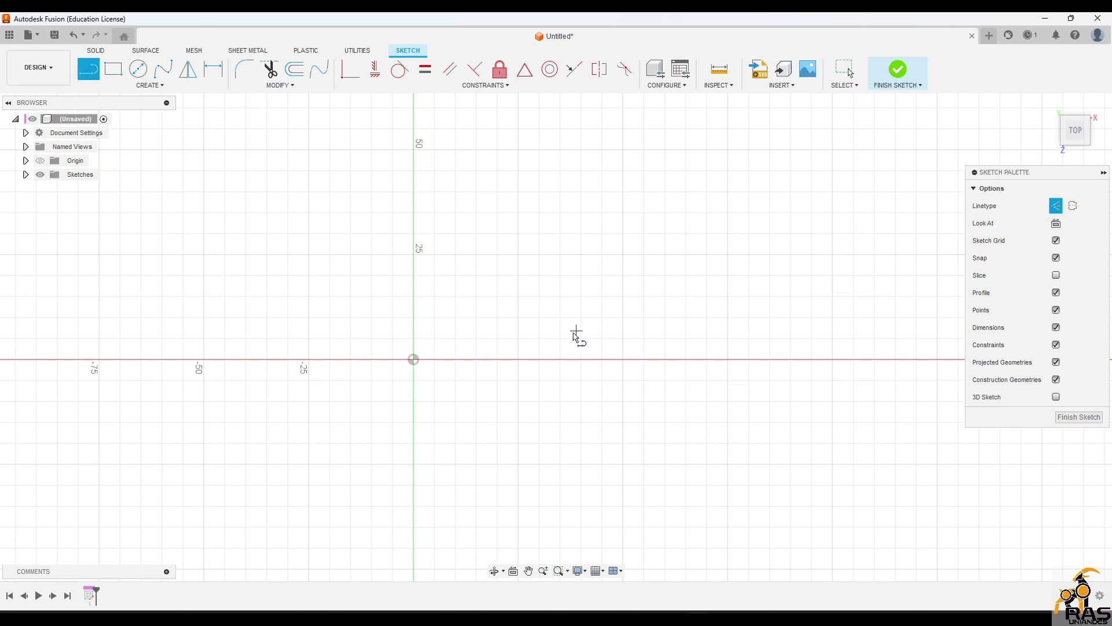
{"action": "middle_click_drag", "start_coordinate": [499, 365], "coordinate": [511, 288]}
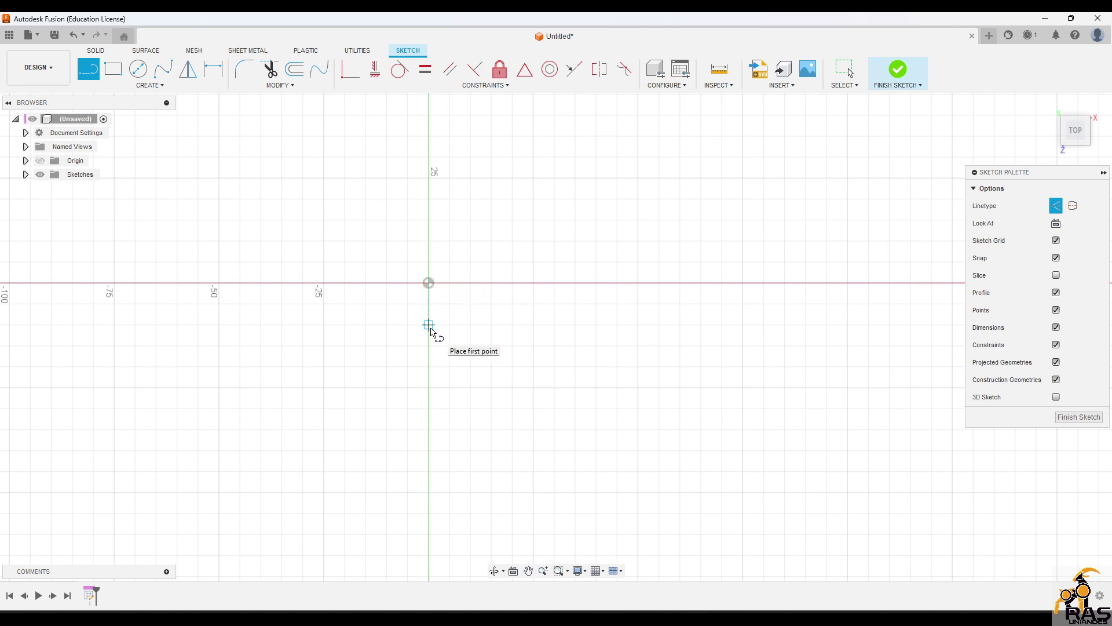
{"action": "left_click", "coordinate": [428, 283]}
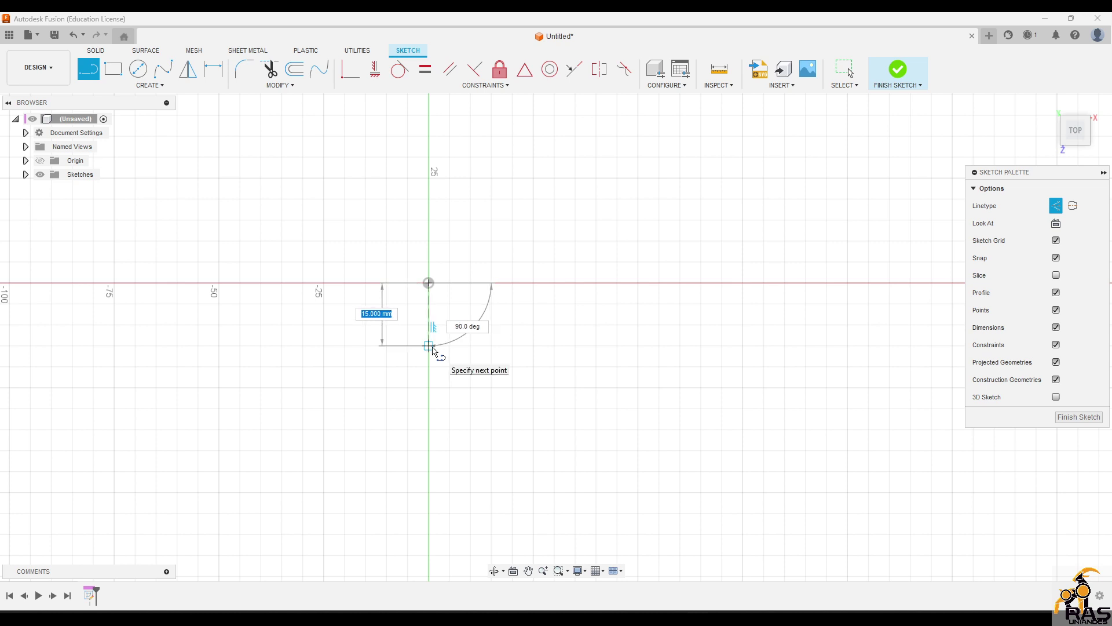
{"action": "type", "text": "16"}
{"action": "key", "text": "Tab"}
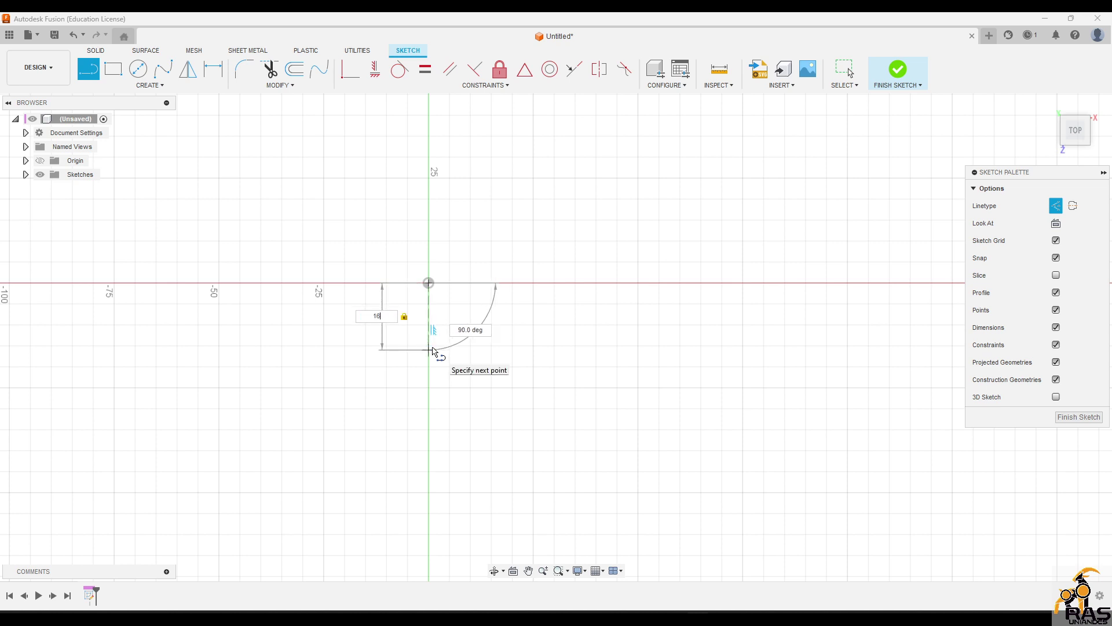
{"action": "key", "text": "Return"}
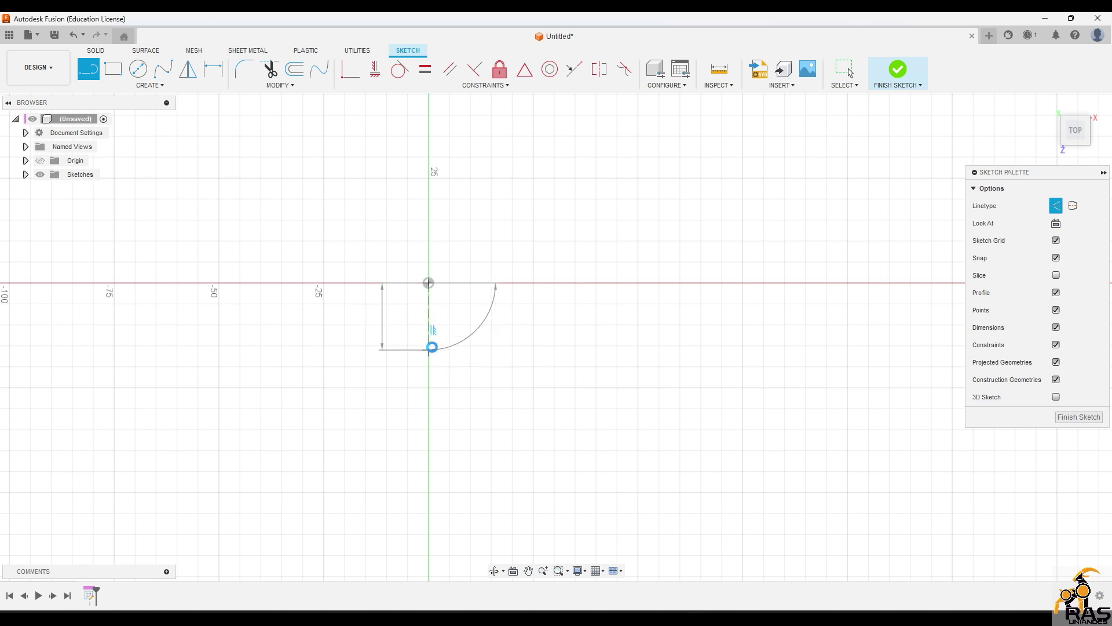
{"action": "left_click", "coordinate": [429, 336]}
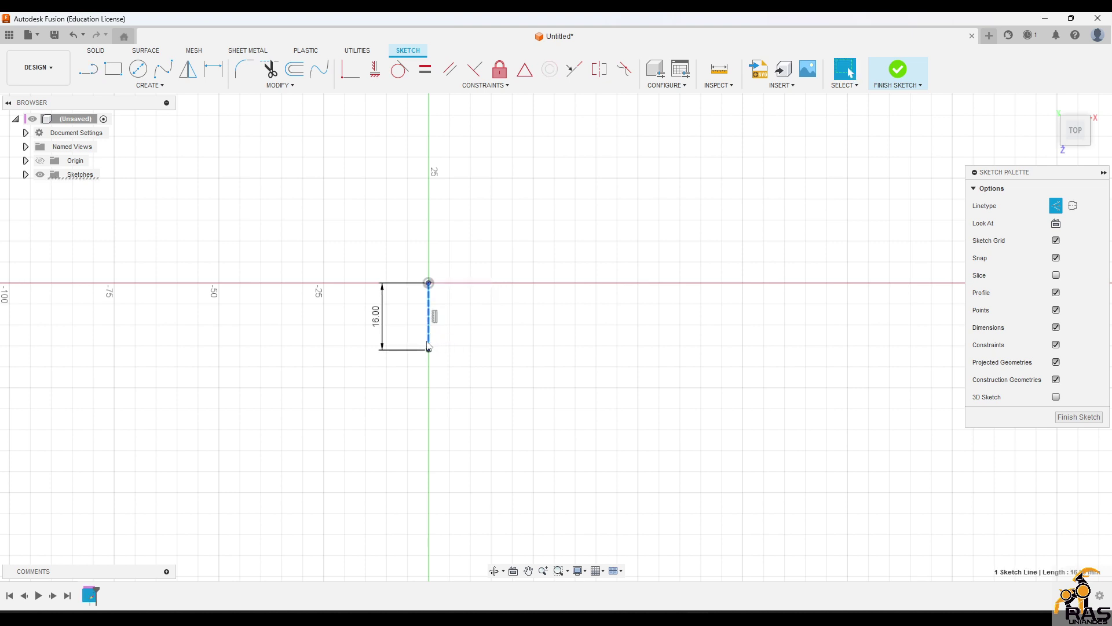
{"action": "left_click", "coordinate": [489, 352]}
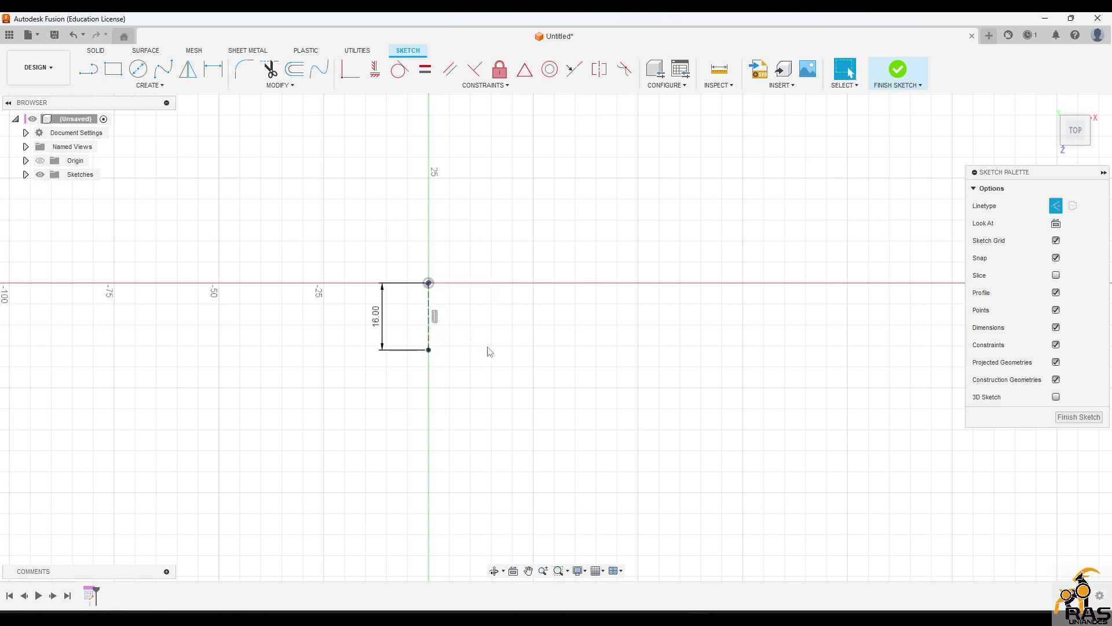
Step: Draw a 12 mm horizontal construction line from the origin along the positive X axis, perpendicular to the vertical one
{"action": "key", "text": "l"}
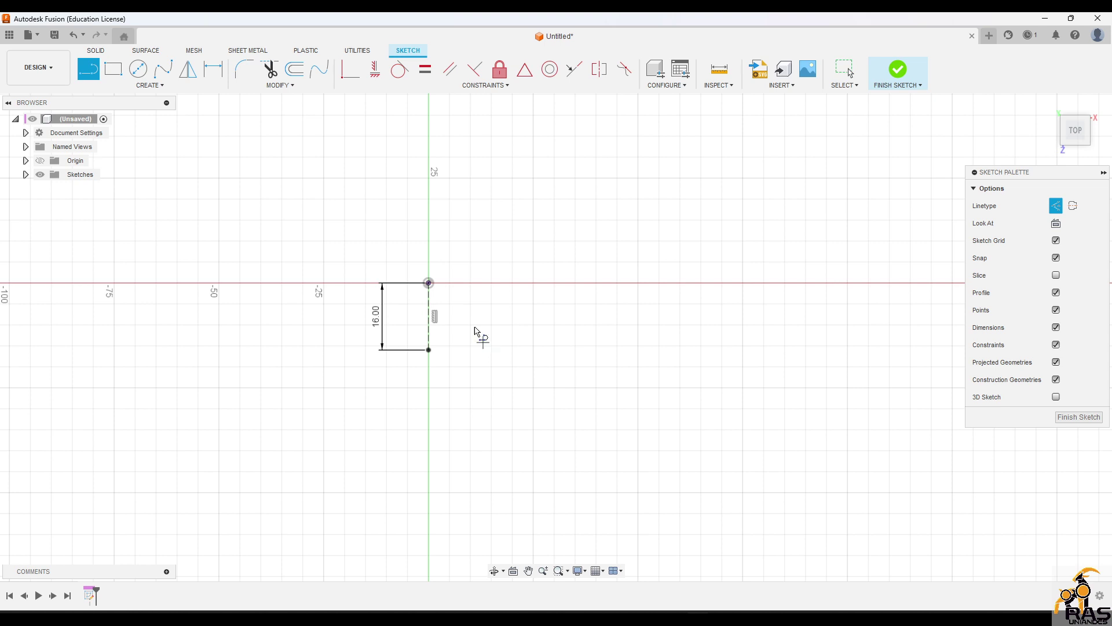
{"action": "left_click", "coordinate": [428, 283]}
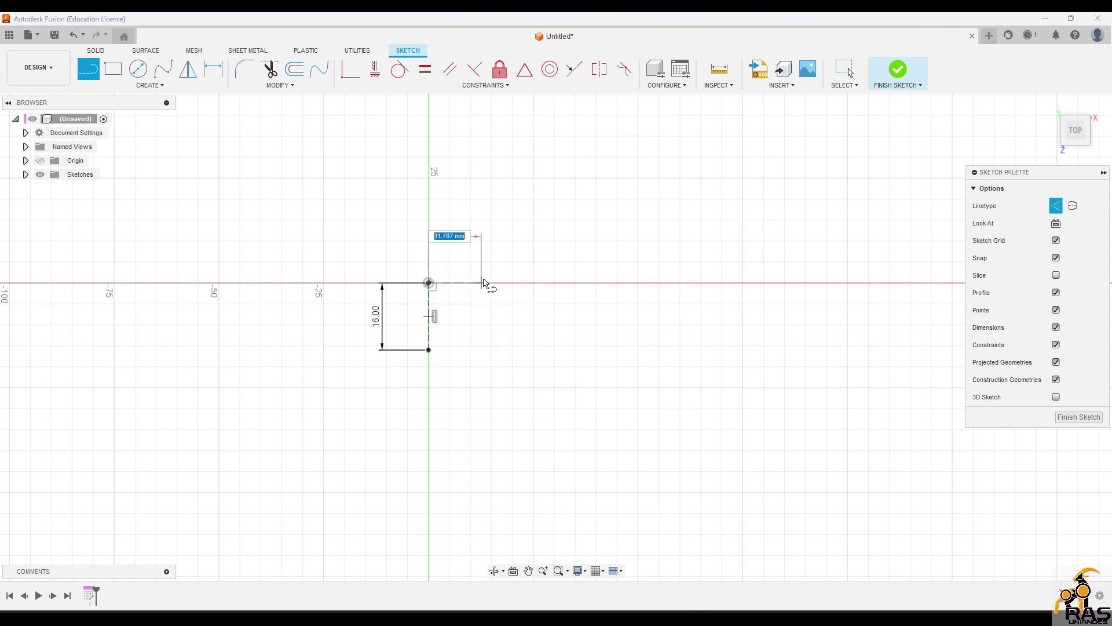
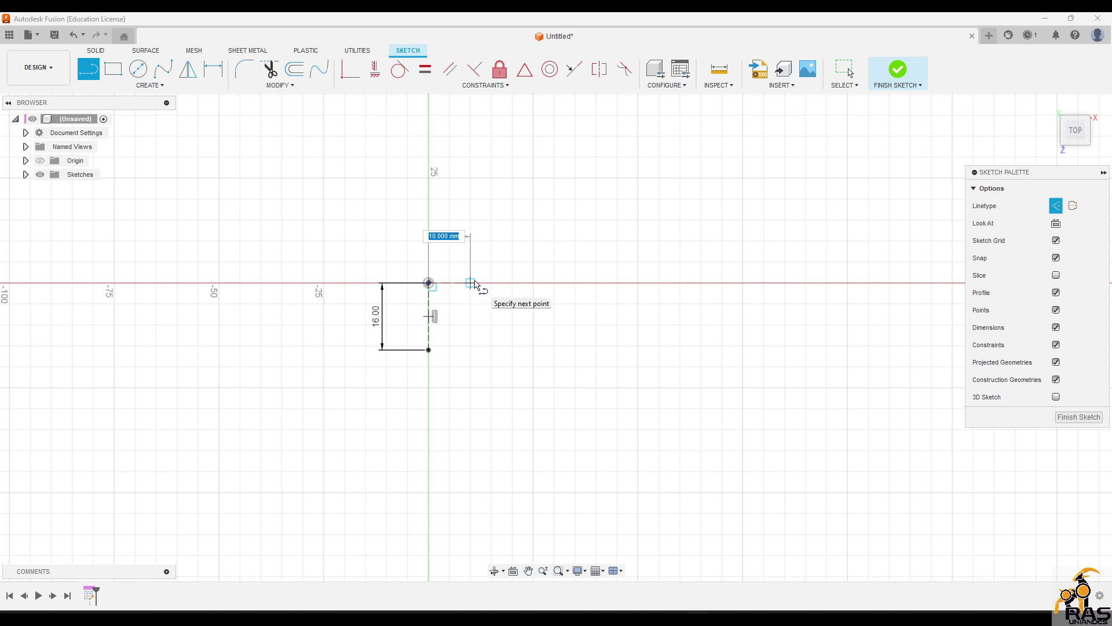
{"action": "type", "text": "12"}
{"action": "key", "text": "Return"}
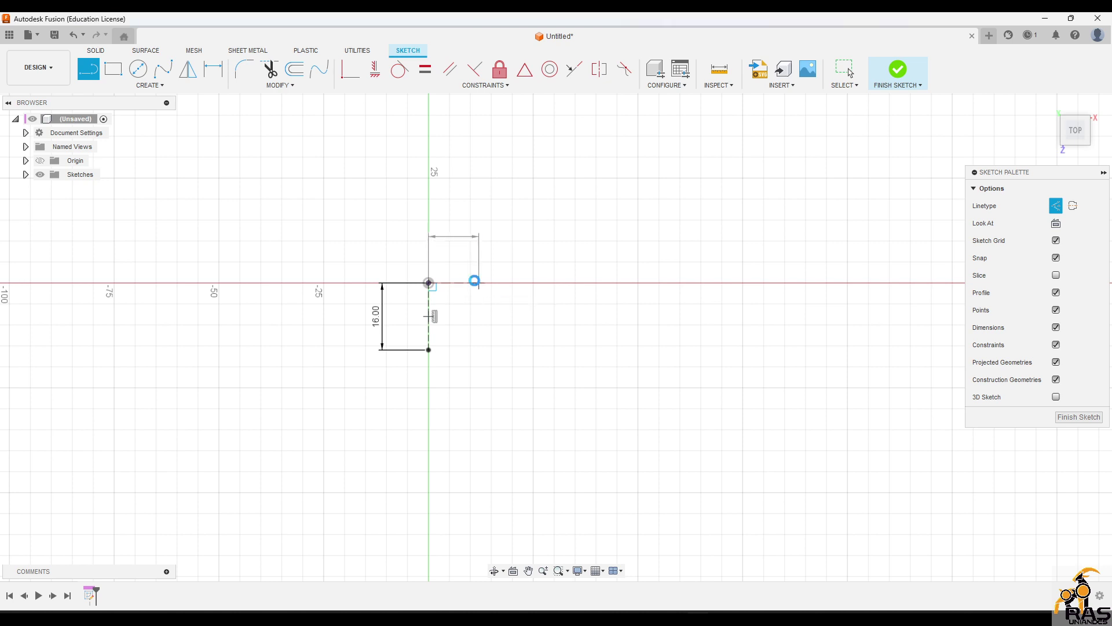
{"action": "key", "text": "Escape"}
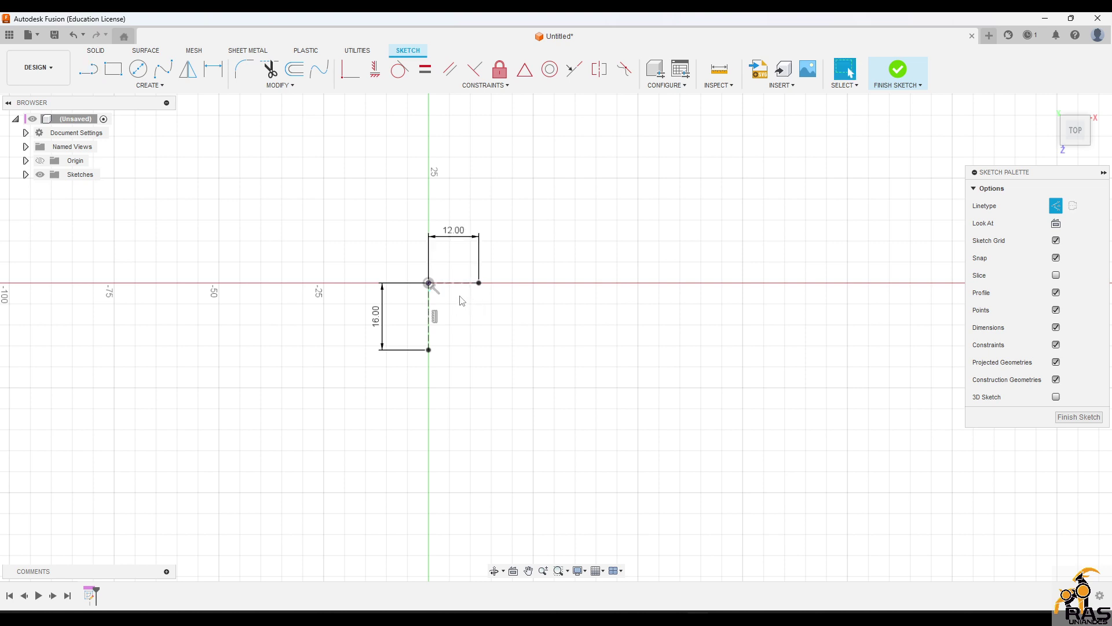
Step: Delete both construction lines together with their dimensions
{"action": "left_click", "coordinate": [462, 284]}
{"action": "left_click", "coordinate": [446, 298]}
{"action": "left_click", "coordinate": [429, 312]}
{"action": "left_click", "coordinate": [447, 287]}
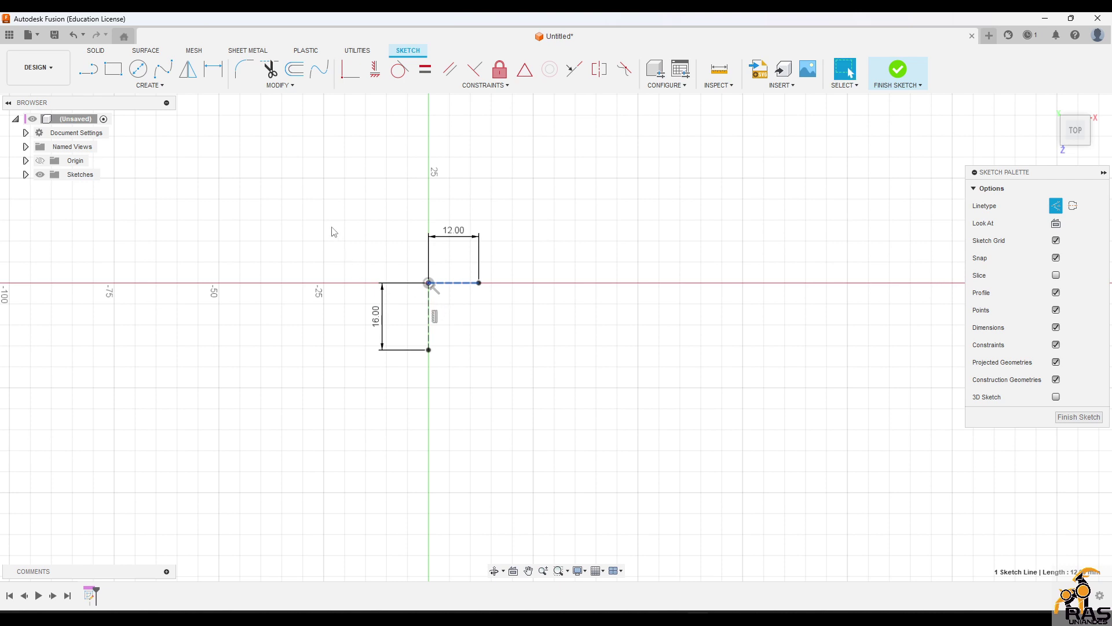
{"action": "mouse_move", "coordinate": [319, 203]}
{"action": "left_mouse_down"}
{"action": "mouse_move", "coordinate": [556, 432]}
{"action": "mouse_move", "coordinate": [624, 481]}
{"action": "left_mouse_up"}
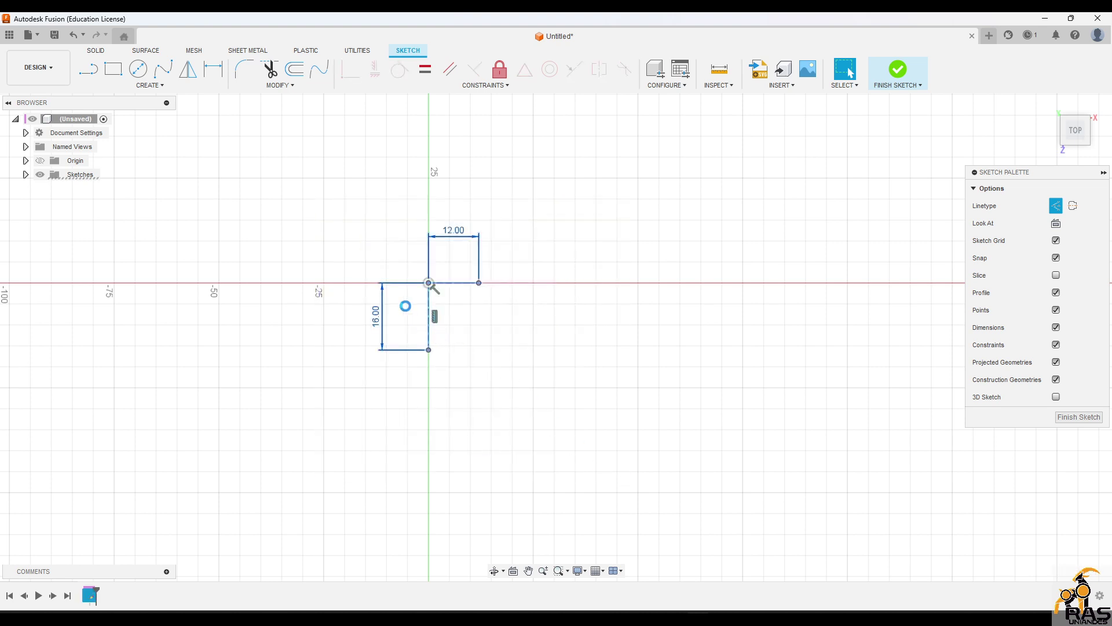
{"action": "key", "text": "Delete"}
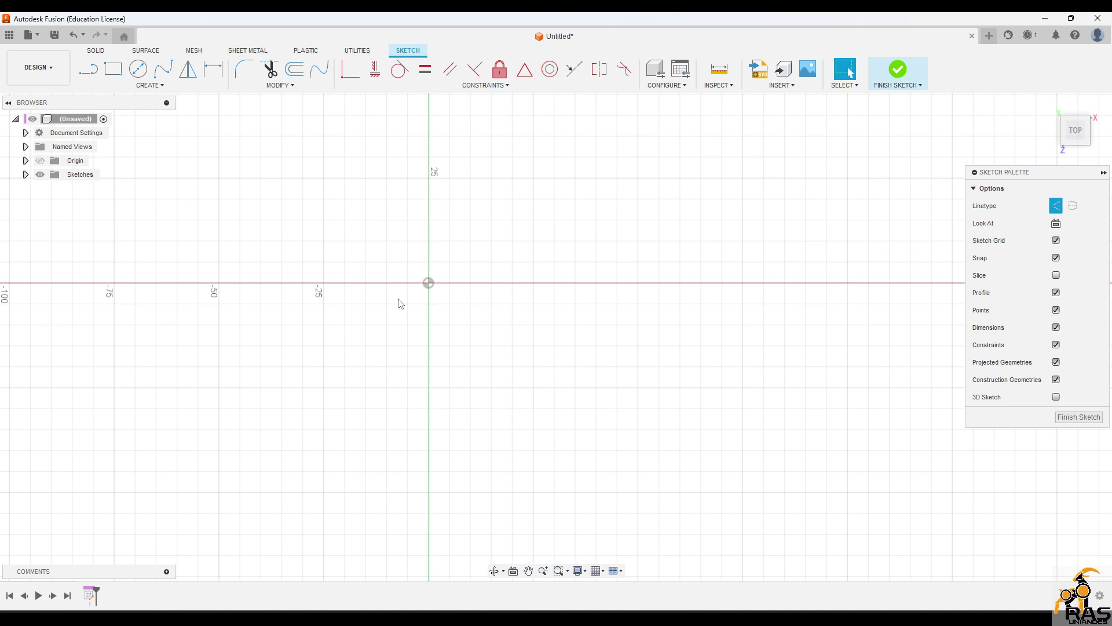
Step: Draw a rectangle 50 mm wide and 55 mm high downward from the origin and convert its edges to normal geometry
{"action": "key", "text": "r"}
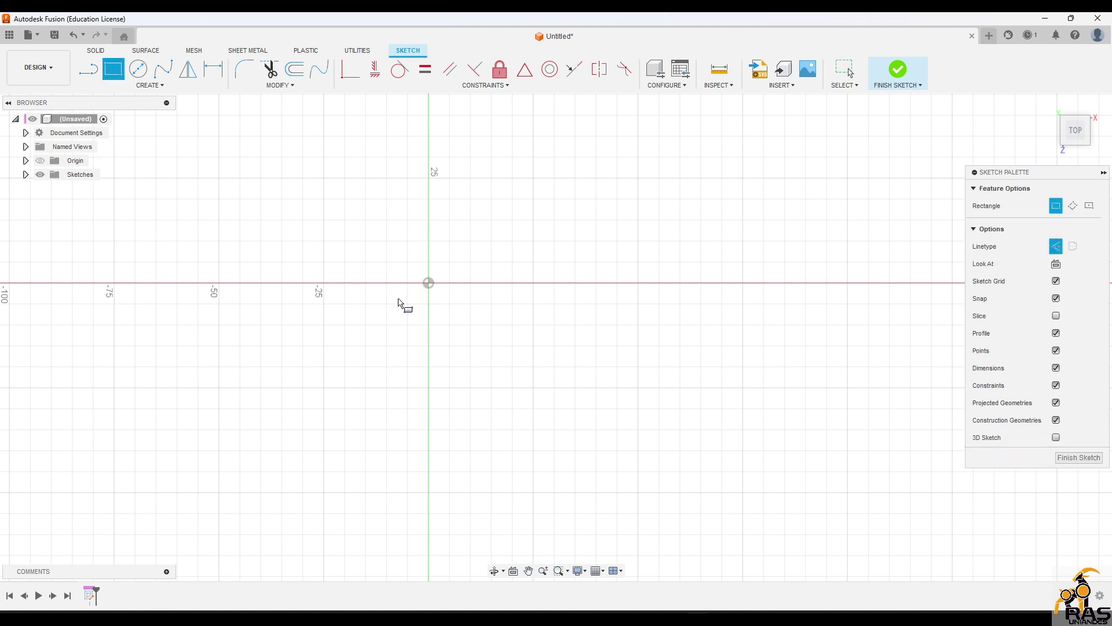
{"action": "left_click", "coordinate": [429, 283]}
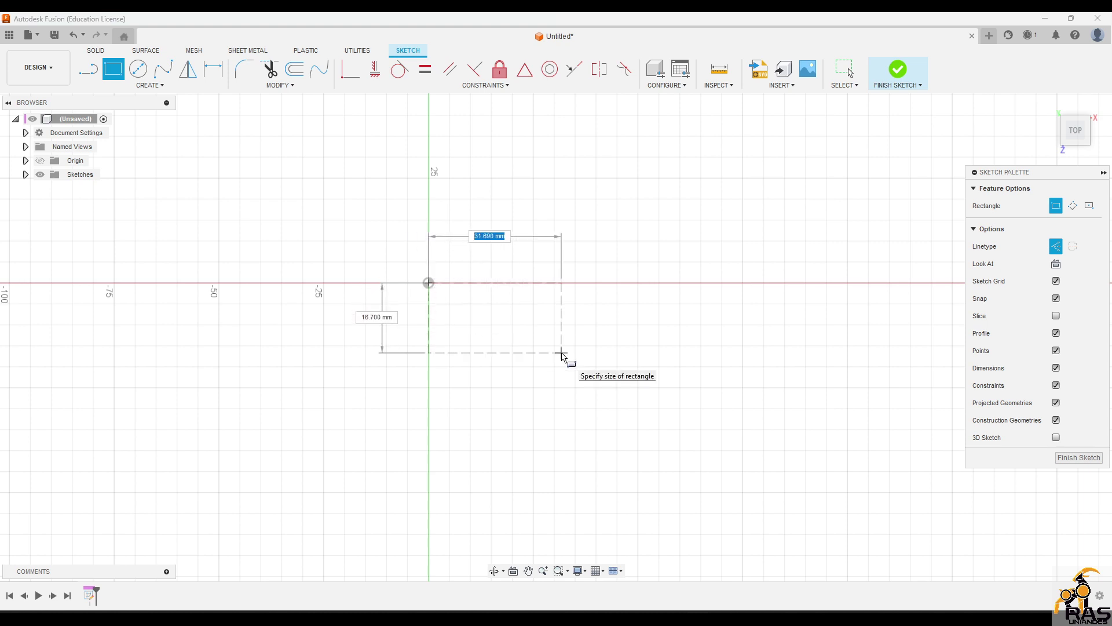
{"action": "type", "text": "50"}
{"action": "key", "text": "Tab"}
{"action": "type", "text": "55"}
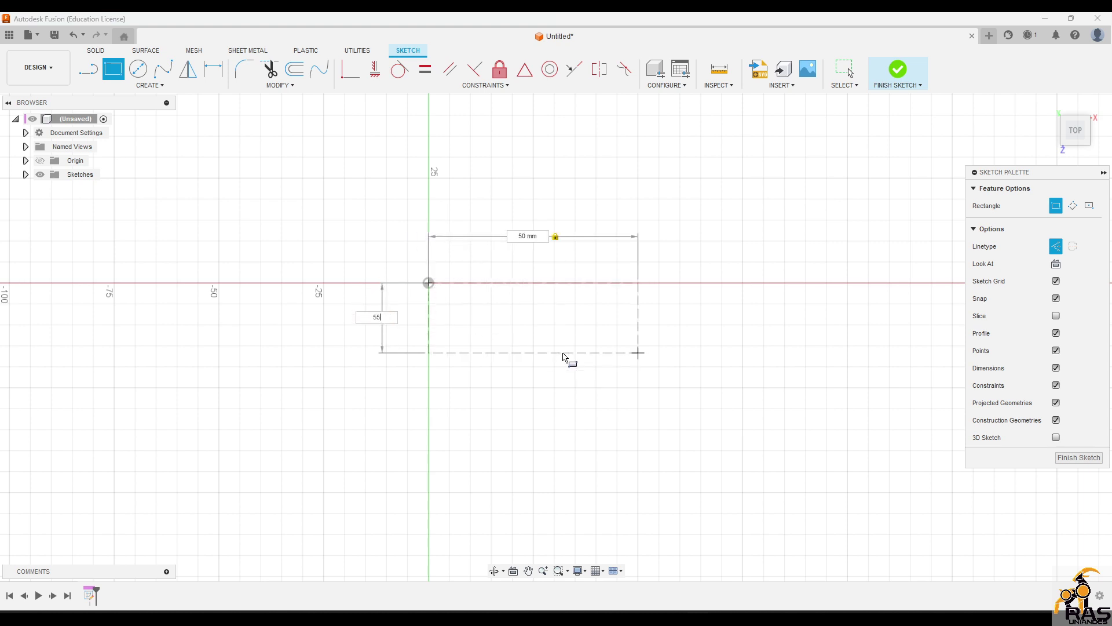
{"action": "key", "text": "Return"}
{"action": "key", "text": "Escape"}
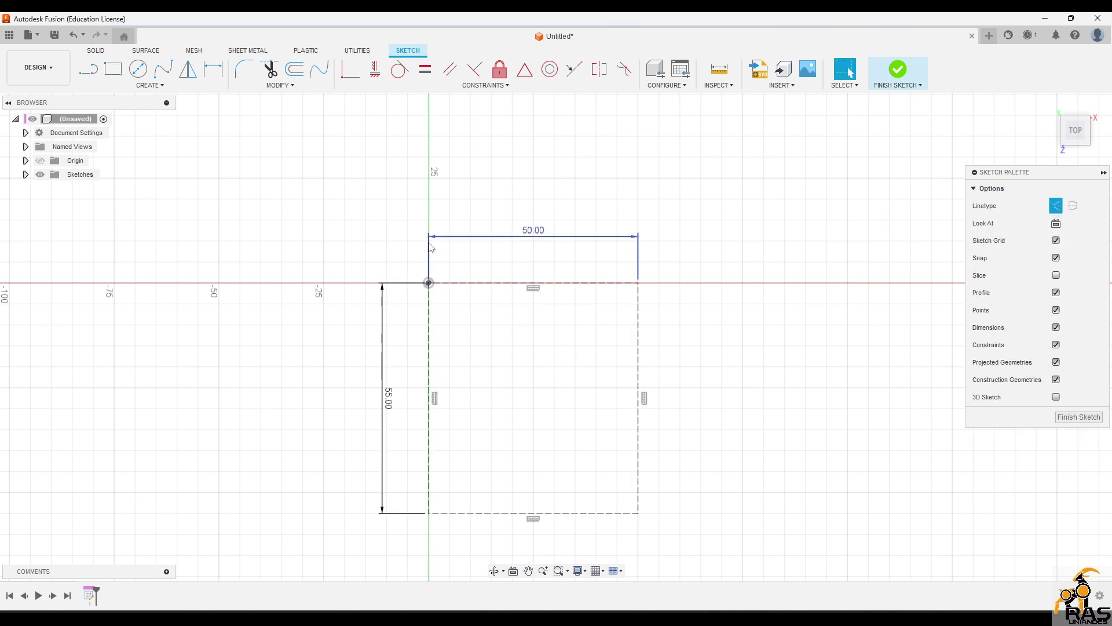
{"action": "left_click_drag", "start_coordinate": [367, 224], "coordinate": [693, 582]}
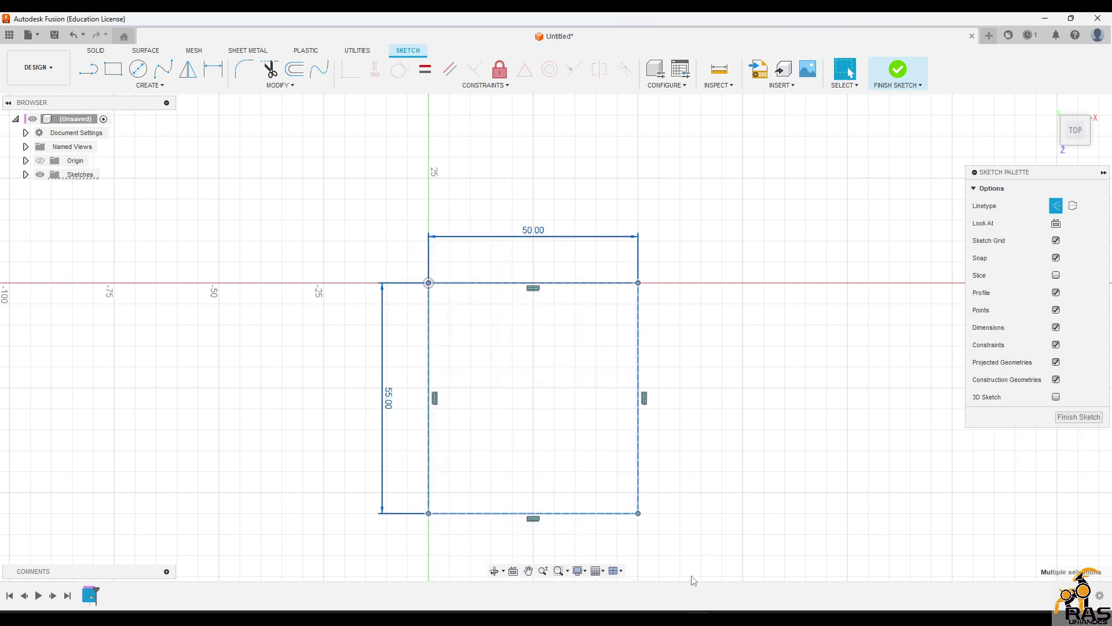
{"action": "left_click", "coordinate": [707, 484]}
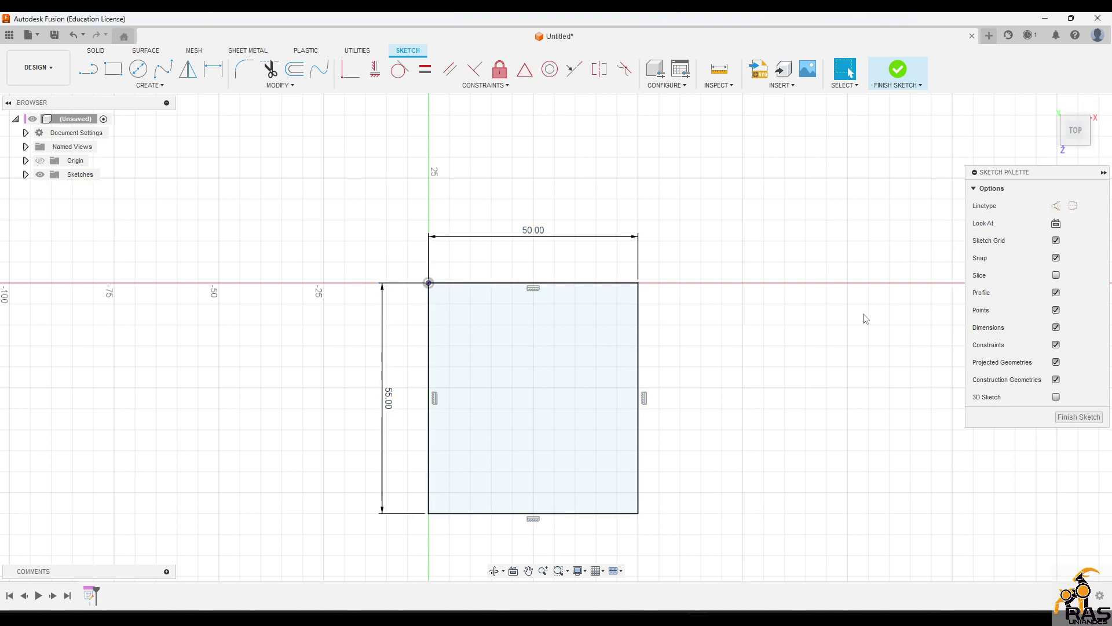
Step: Draw both diagonals of the rectangle from corner to opposite corner
{"action": "middle_click_drag", "start_coordinate": [856, 312], "coordinate": [764, 205]}
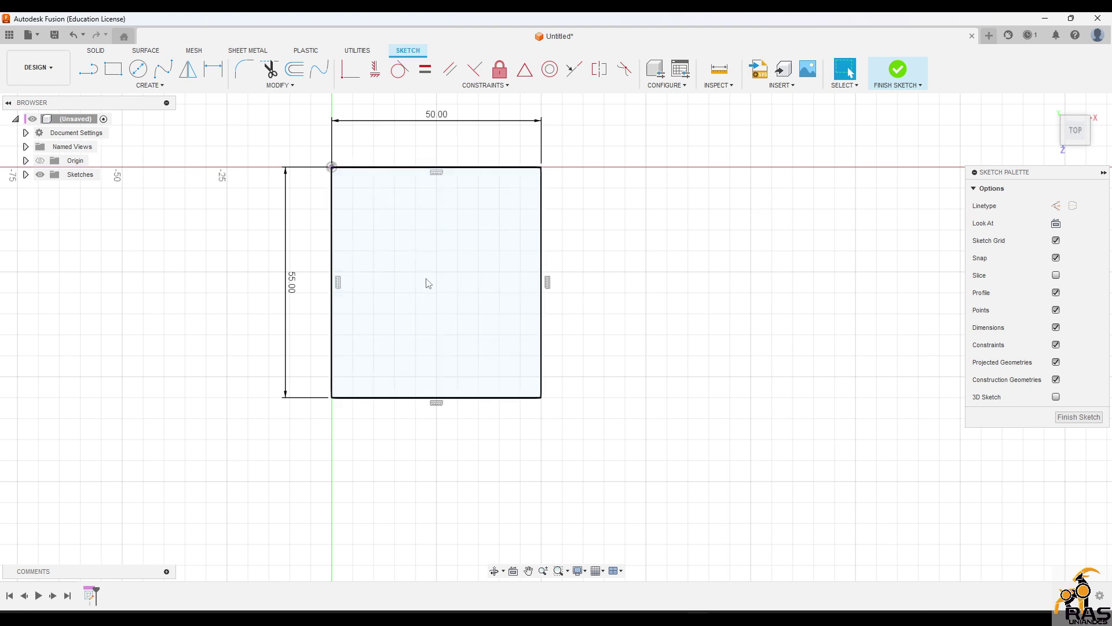
{"action": "key", "text": "l"}
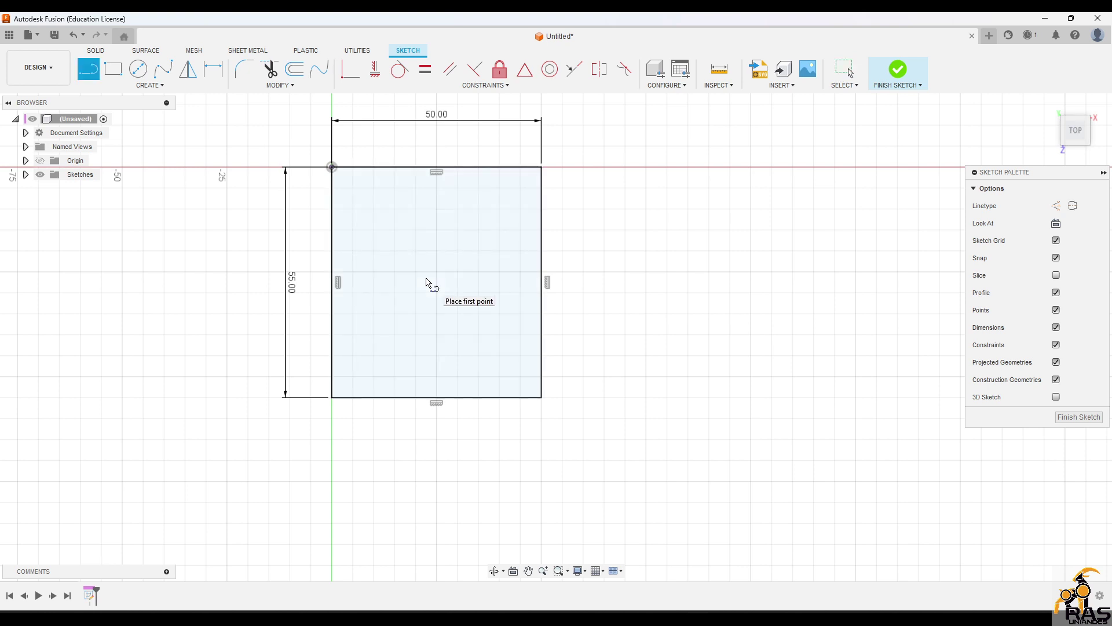
{"action": "left_click", "coordinate": [332, 167]}
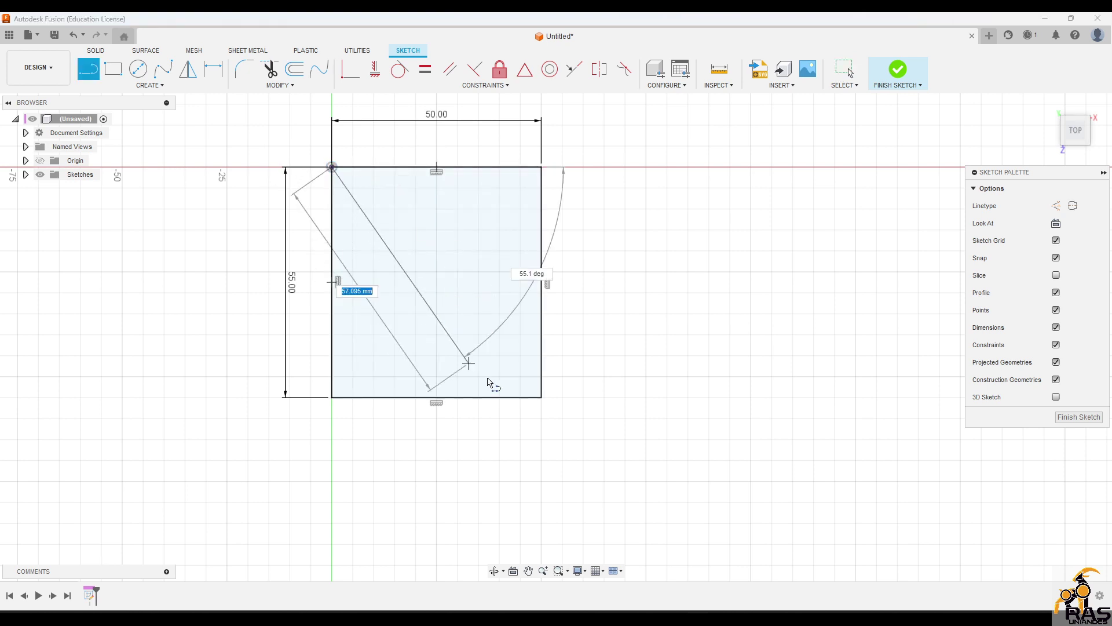
{"action": "double_click", "coordinate": [541, 397]}
{"action": "left_click", "coordinate": [540, 168]}
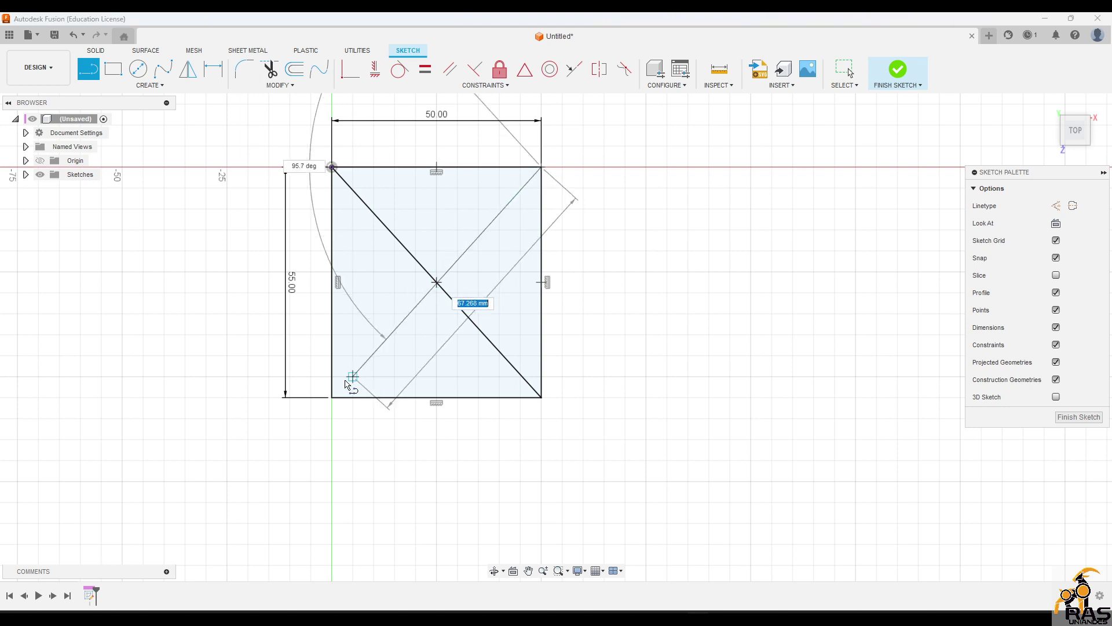
{"action": "double_click", "coordinate": [332, 398]}
{"action": "key", "text": "Escape"}
Step: Convert both diagonals of the rectangle to construction lines
{"action": "left_click", "coordinate": [474, 324]}
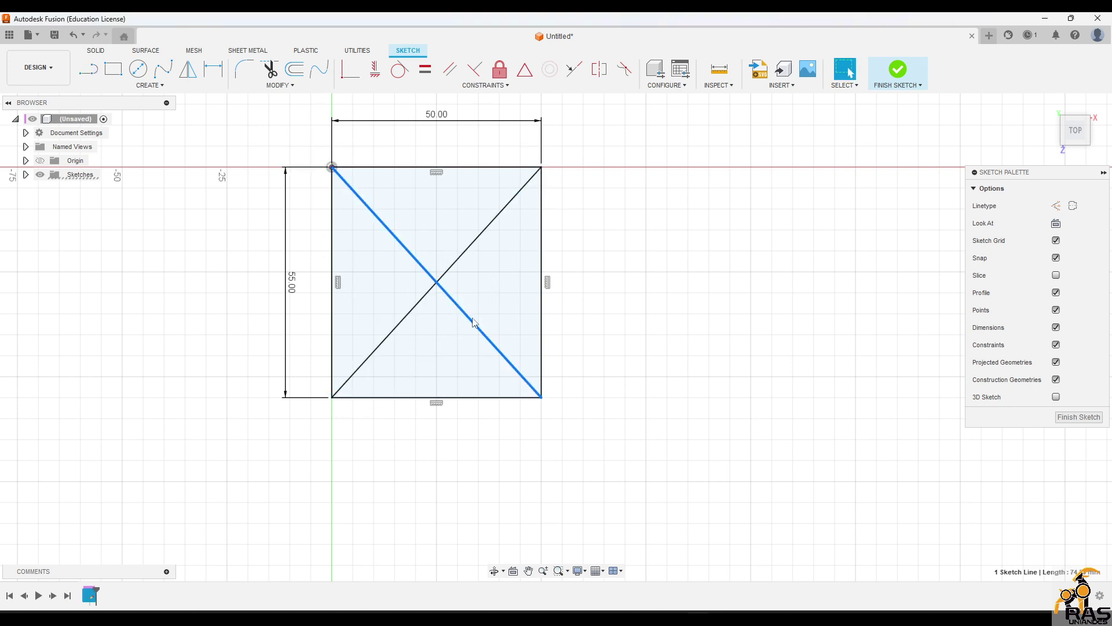
{"action": "key", "text": "x"}
{"action": "left_click", "coordinate": [415, 318]}
{"action": "key", "text": "x"}
{"action": "left_click", "coordinate": [616, 319]}
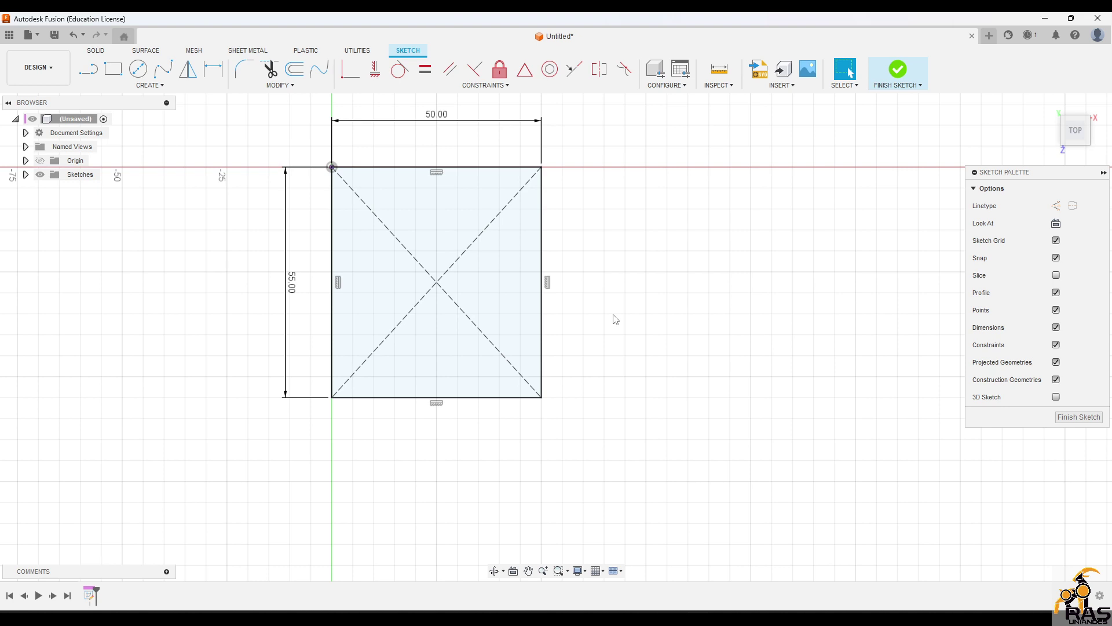
Step: Draw a circle about 29 mm in diameter centred where the two diagonals cross
{"action": "left_click", "coordinate": [138, 69]}
{"action": "left_click", "coordinate": [436, 282]}
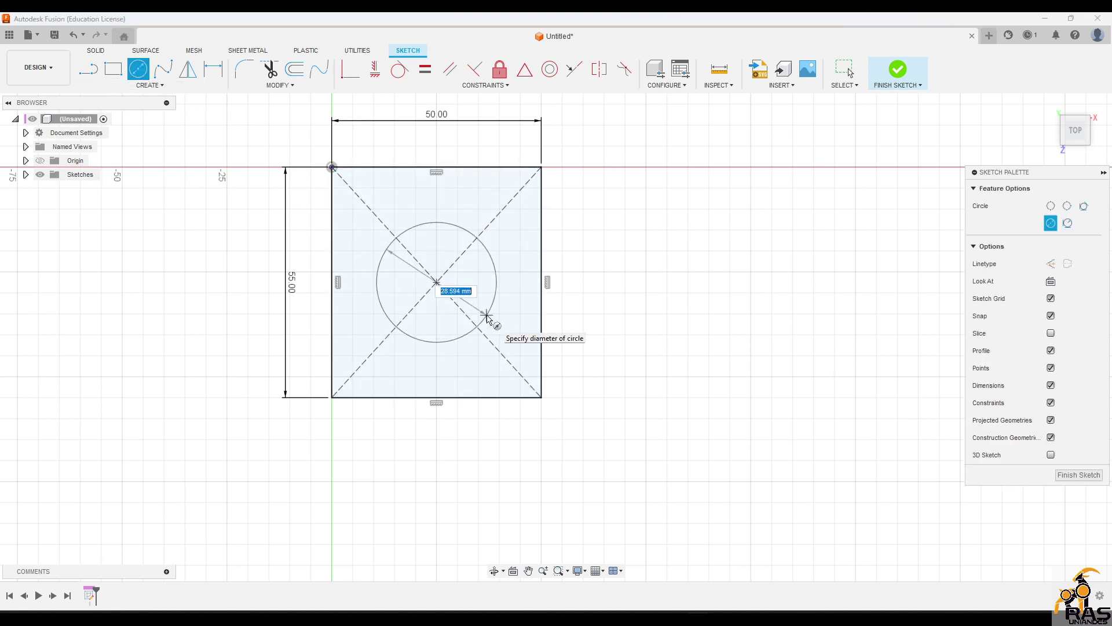
{"action": "left_click", "coordinate": [492, 318]}
{"action": "key", "text": "Escape"}
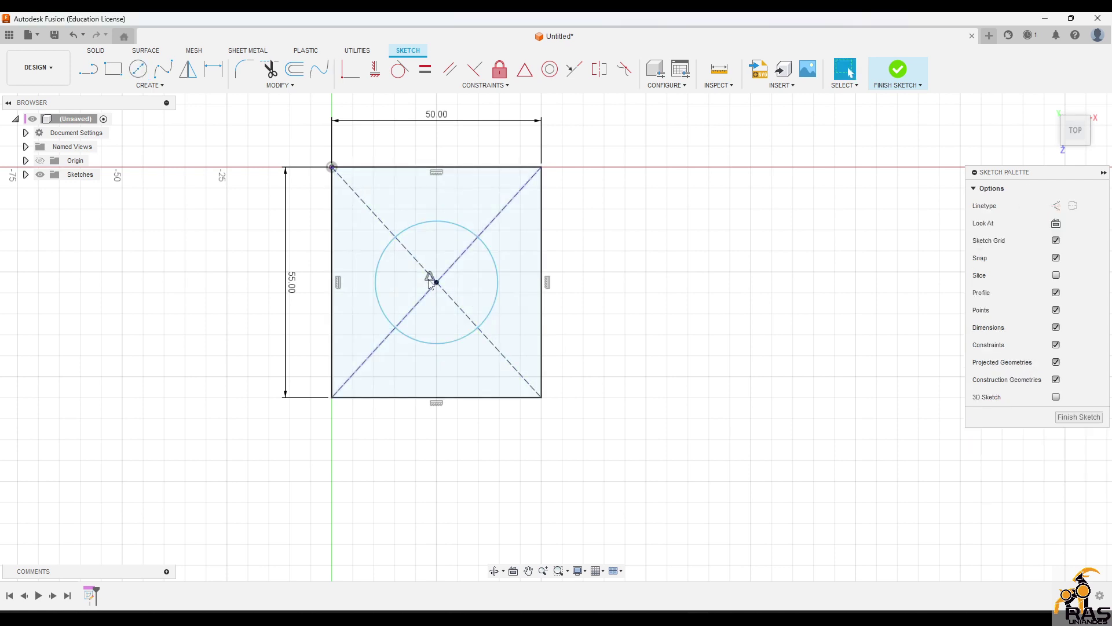
Step: Delete the circle and both construction diagonals, keeping only the dimensioned rectangle
{"action": "left_click", "coordinate": [486, 316]}
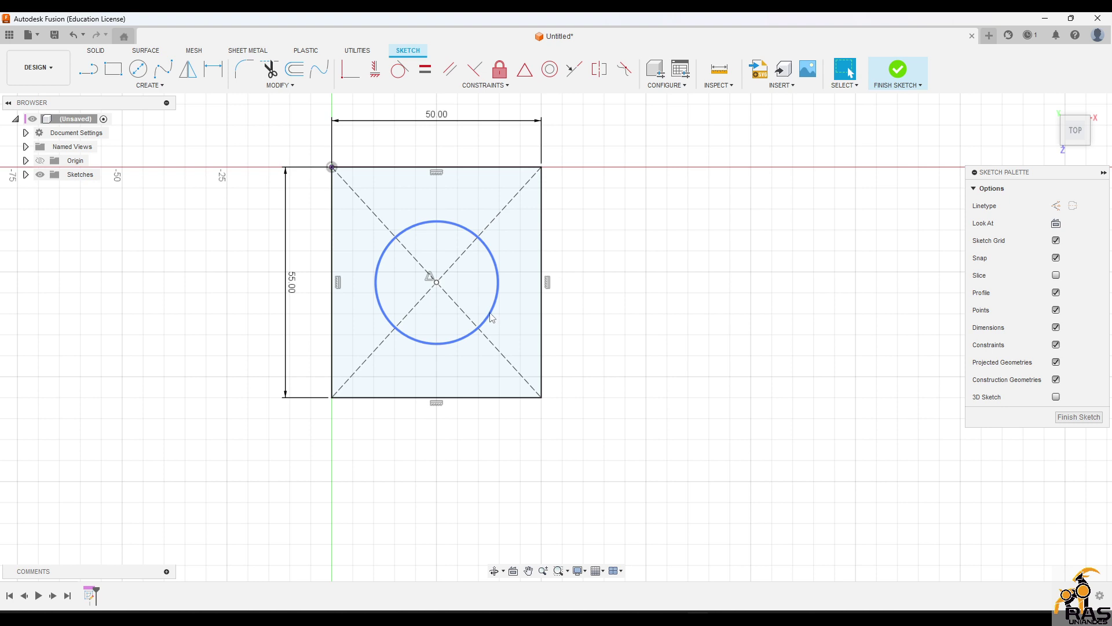
{"action": "left_click", "coordinate": [491, 319]}
{"action": "key", "text": "Delete"}
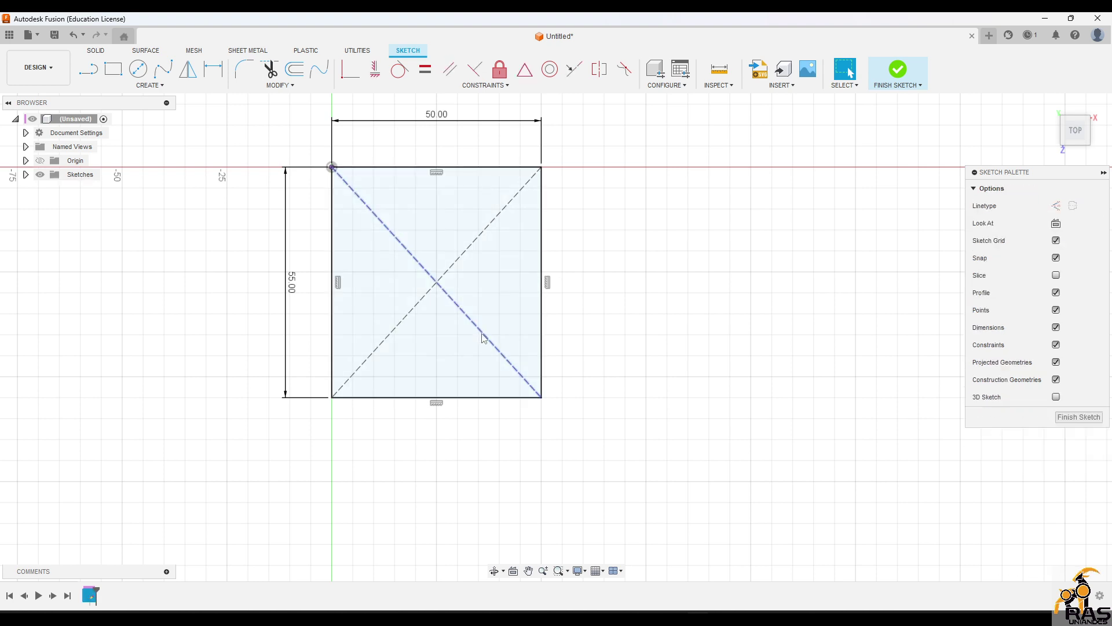
{"action": "left_click", "coordinate": [483, 337]}
{"action": "key", "text": "Delete"}
{"action": "left_click", "coordinate": [430, 292]}
{"action": "key", "text": "Delete"}
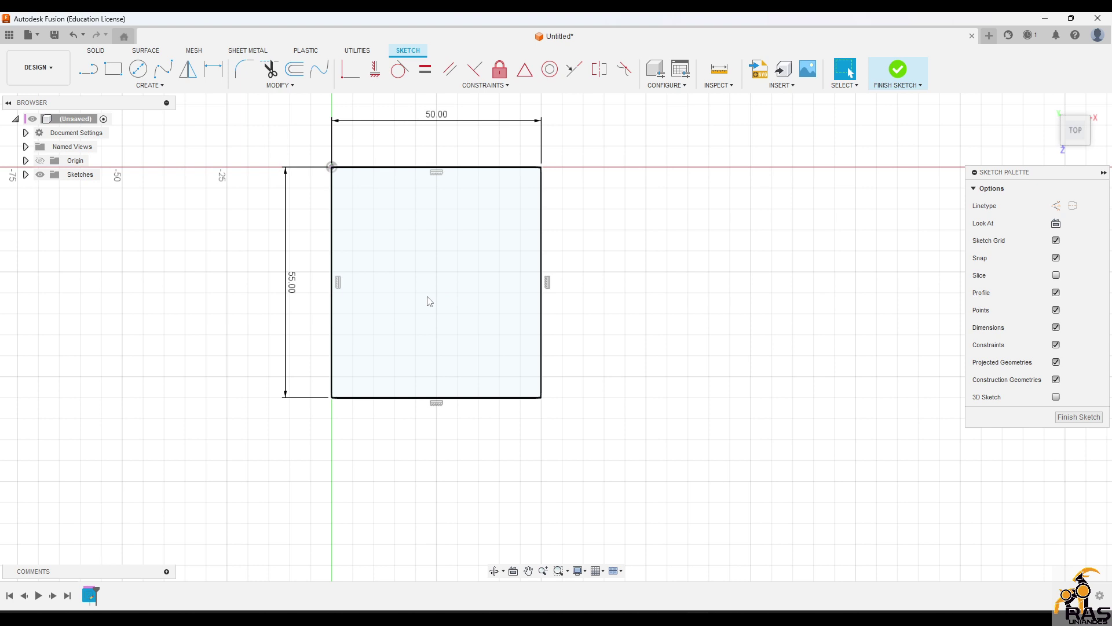
Step: Draw a 15 mm diameter circle inside the rectangle and move it towards the rectangle's lower-right corner
{"action": "key", "text": "c"}
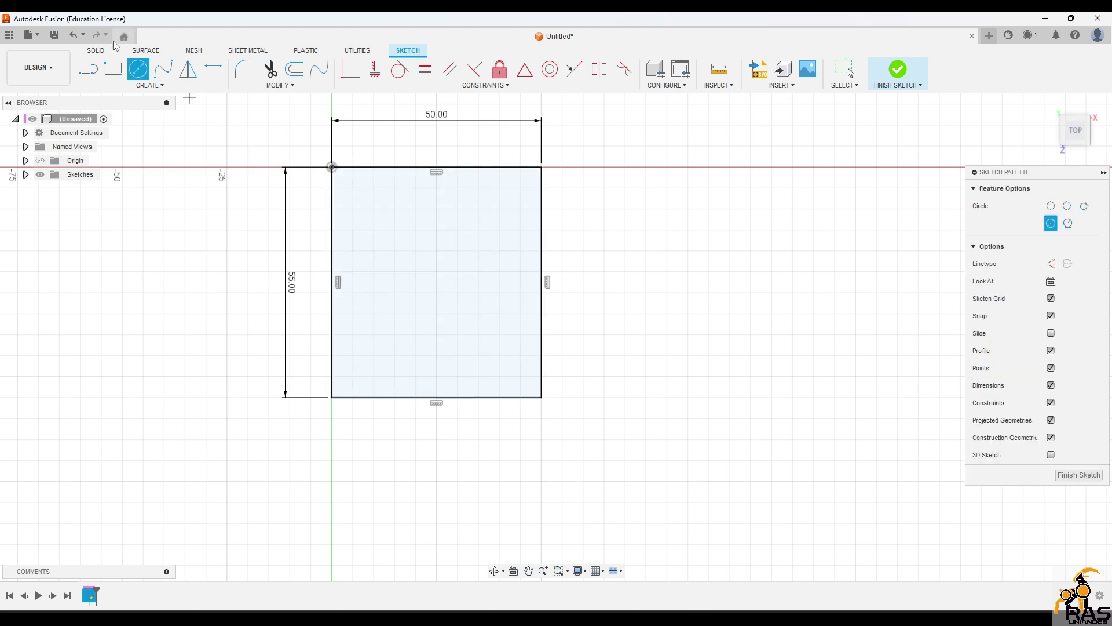
{"action": "left_click", "coordinate": [380, 212]}
{"action": "type", "text": "15"}
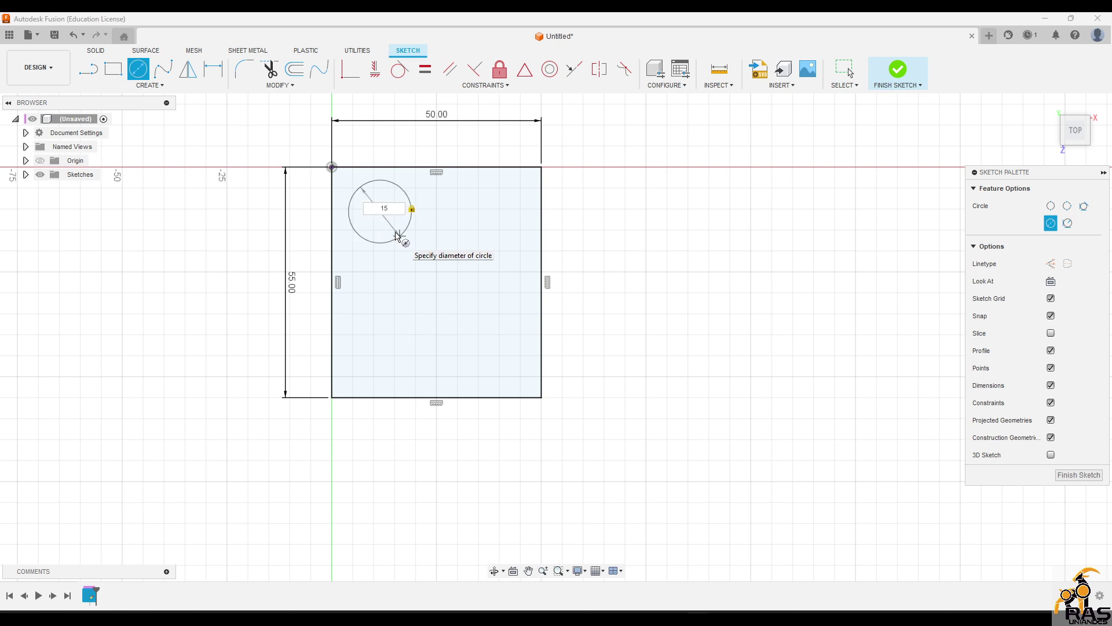
{"action": "key", "text": "Return"}
{"action": "key", "text": "Escape"}
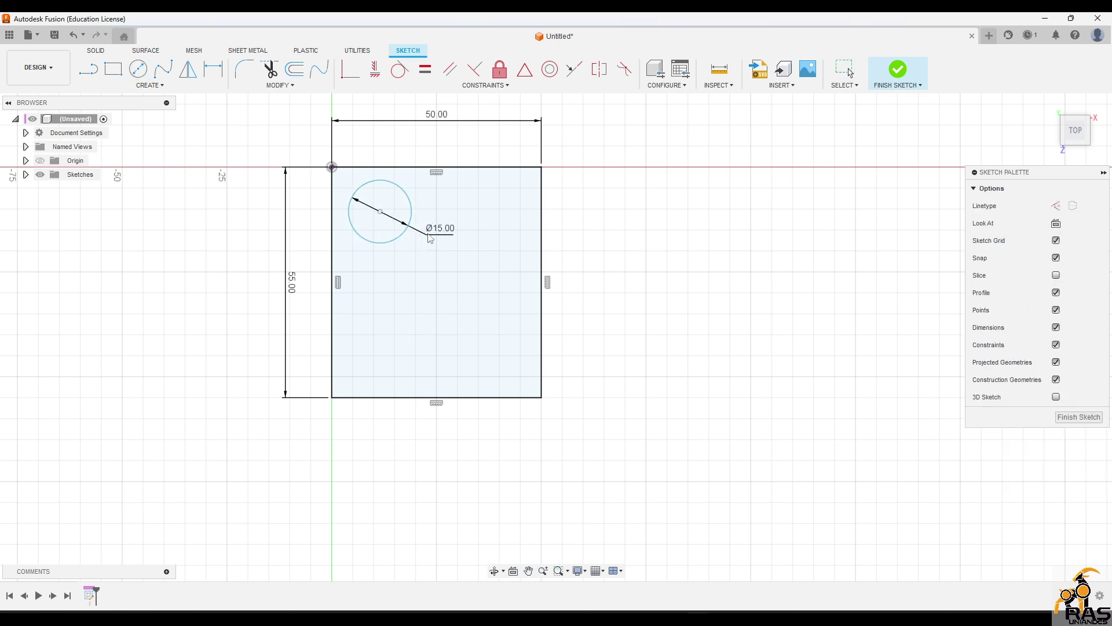
{"action": "left_click_drag", "start_coordinate": [412, 226], "coordinate": [495, 369]}
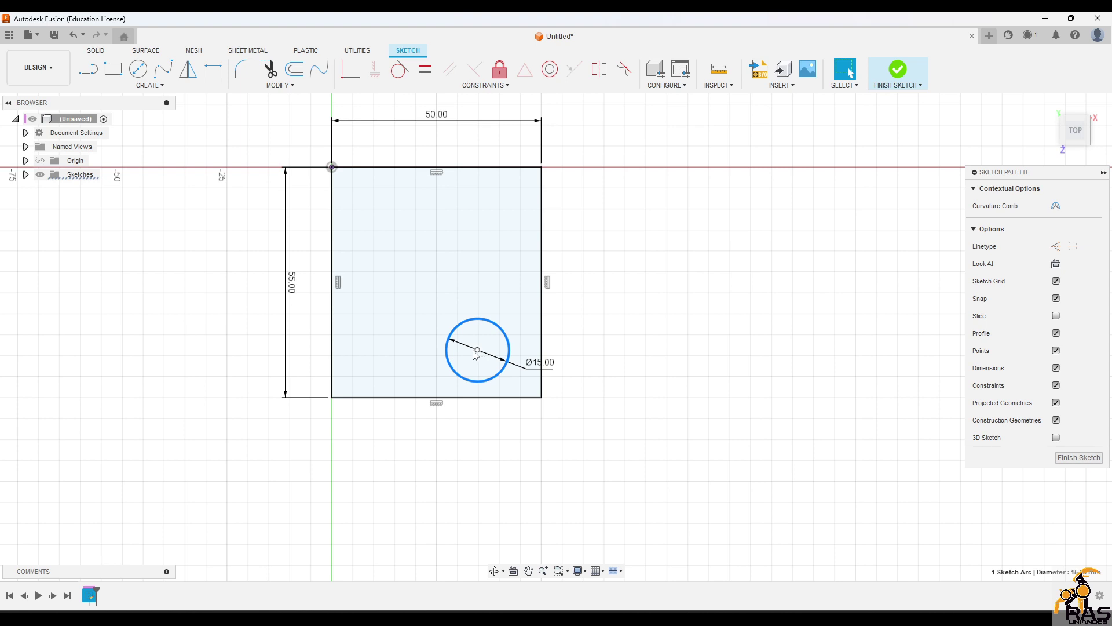
Step: Constrain the circle's centre to the midpoint of the rectangle's right edge, and try the same with its bottom edge
{"action": "left_click", "coordinate": [478, 351]}
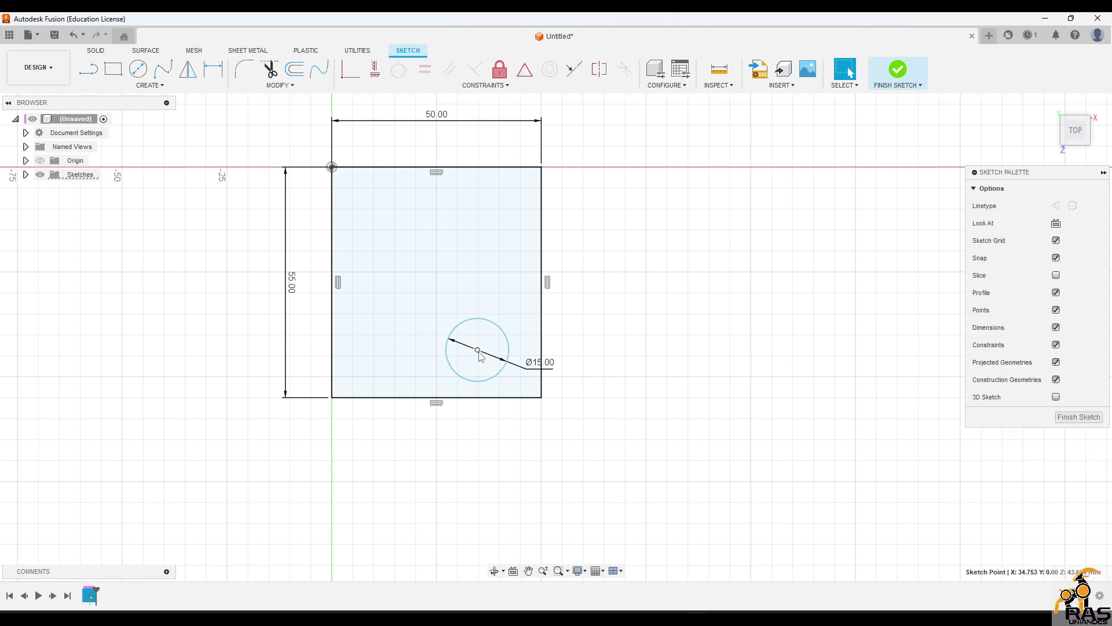
{"action": "left_click", "coordinate": [526, 71]}
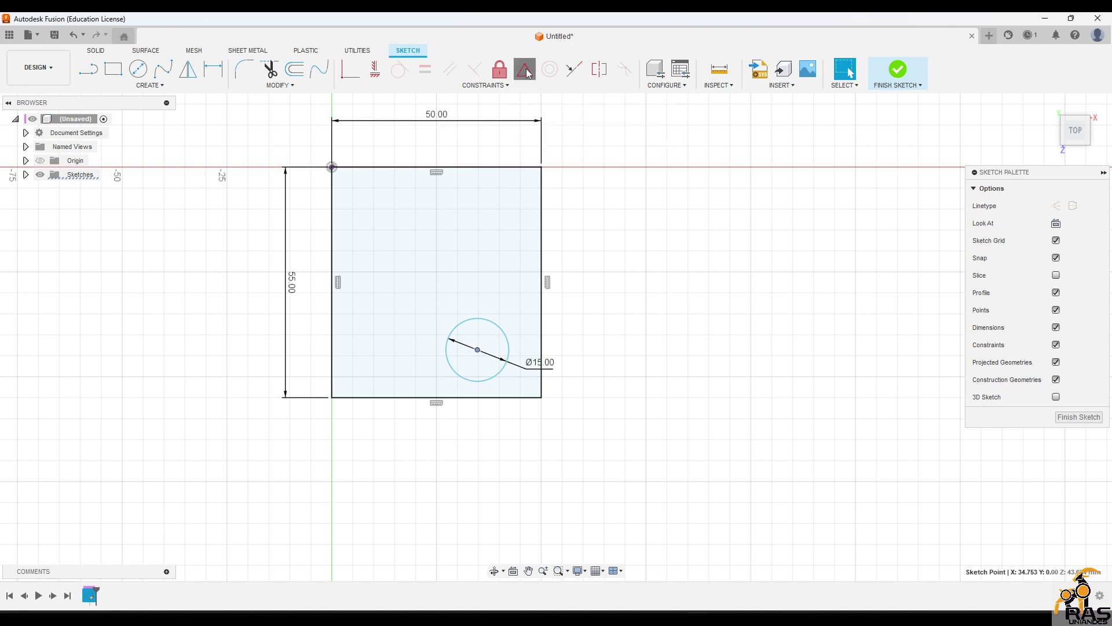
{"action": "left_click", "coordinate": [543, 294]}
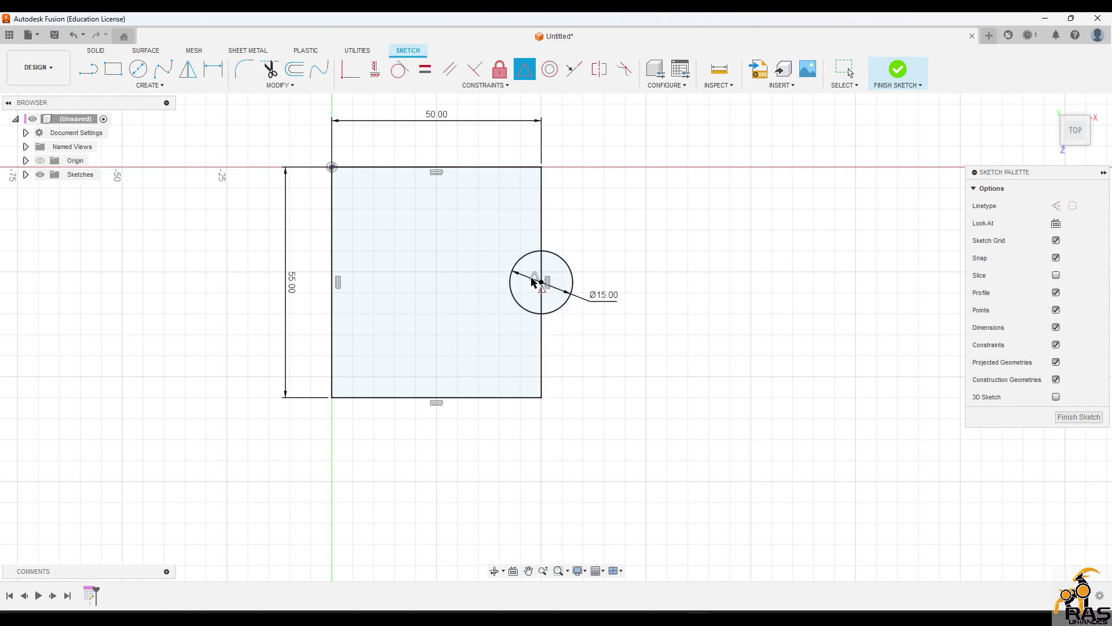
{"action": "left_click", "coordinate": [541, 283]}
{"action": "left_click", "coordinate": [490, 399]}
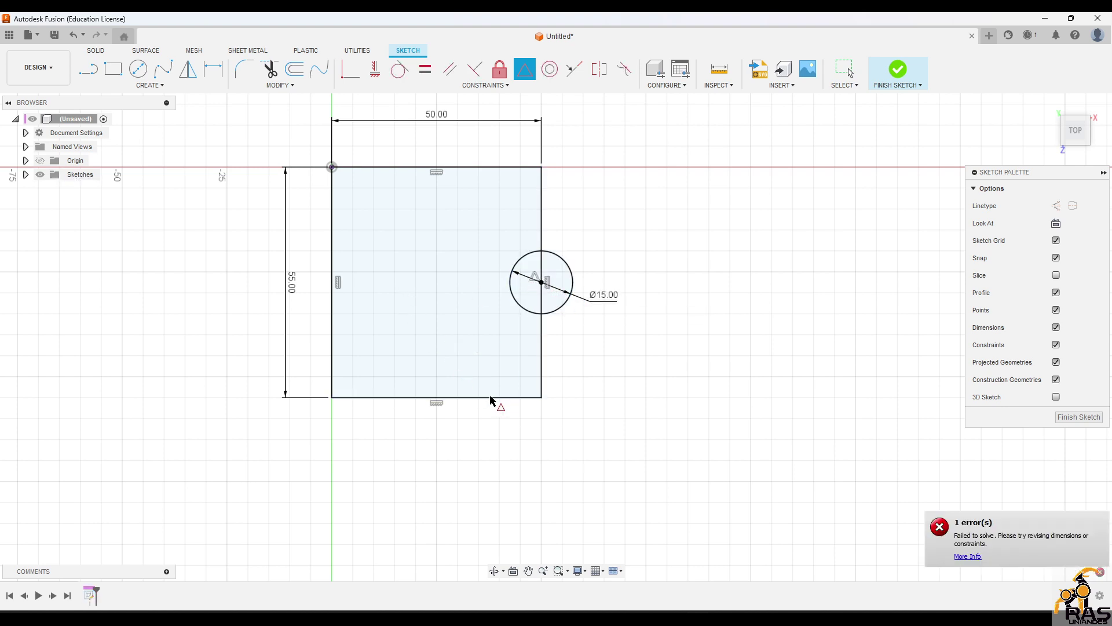
Step: Undo the circle's midpoint constraint and move the circle near the middle of the rectangle's bottom edge
{"action": "left_click_drag", "start_coordinate": [557, 306], "coordinate": [549, 308]}
{"action": "key", "text": "ctrl+z"}
{"action": "left_click_drag", "start_coordinate": [478, 351], "coordinate": [454, 364]}
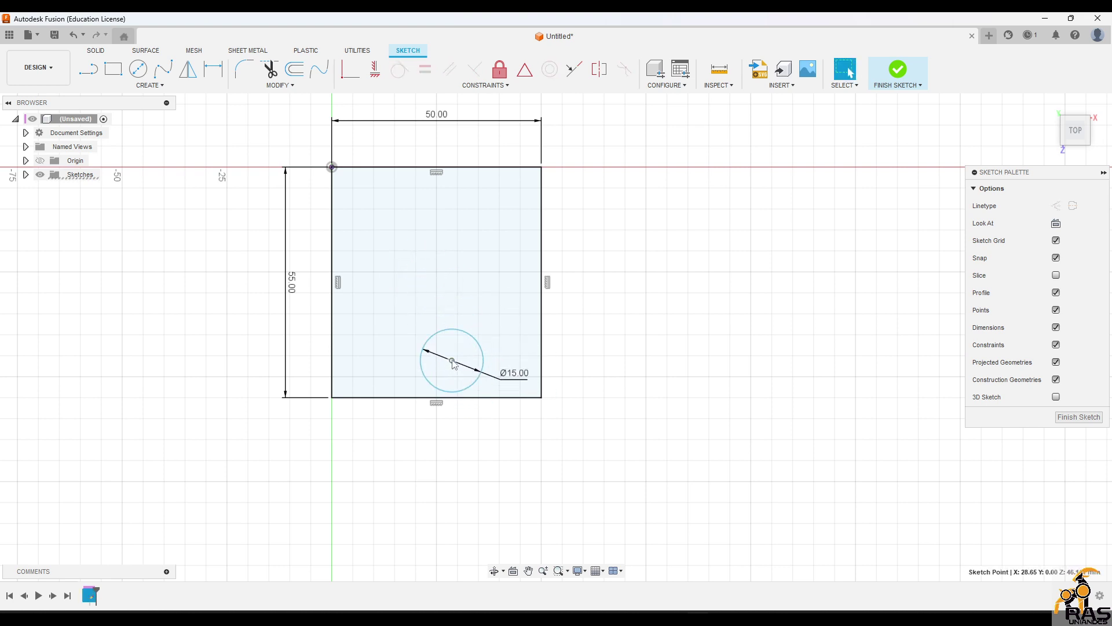
{"action": "key", "text": "l"}
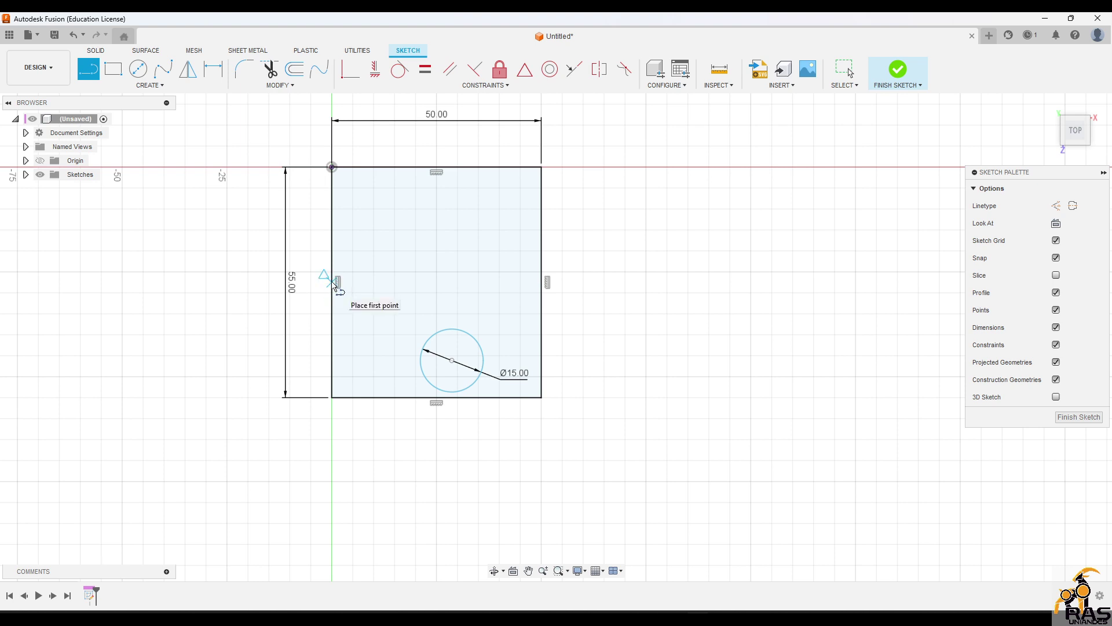
{"action": "left_click", "coordinate": [541, 282]}
{"action": "key", "text": "Escape"}
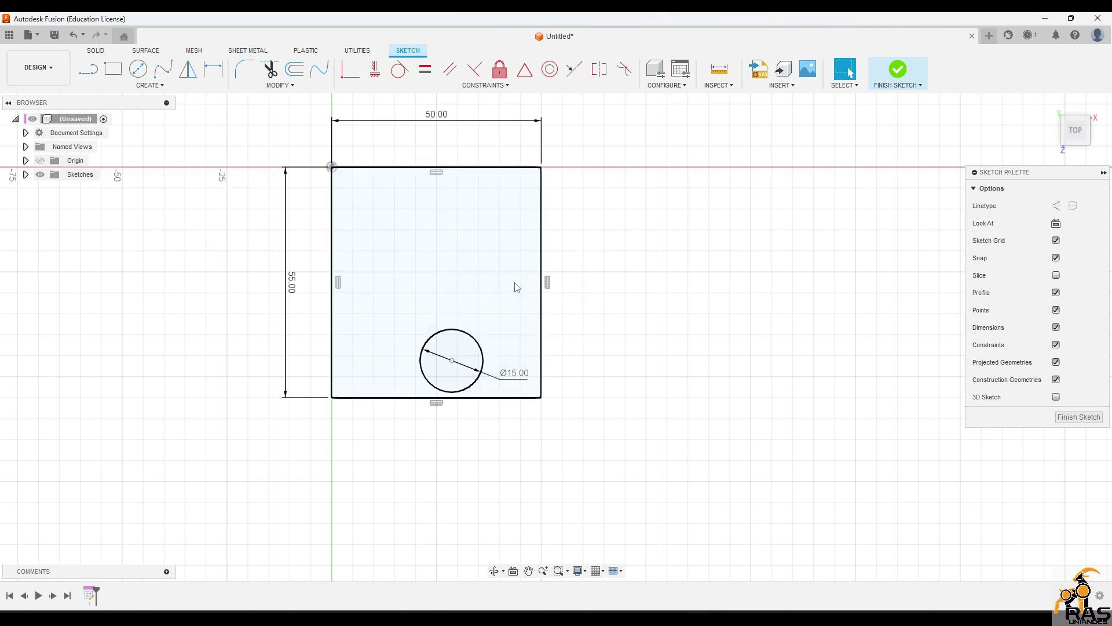
Step: Draw a horizontal line across the rectangle from its left edge to its right edge and slide it down above the circle
{"action": "left_click", "coordinate": [331, 243]}
{"action": "left_click", "coordinate": [541, 244]}
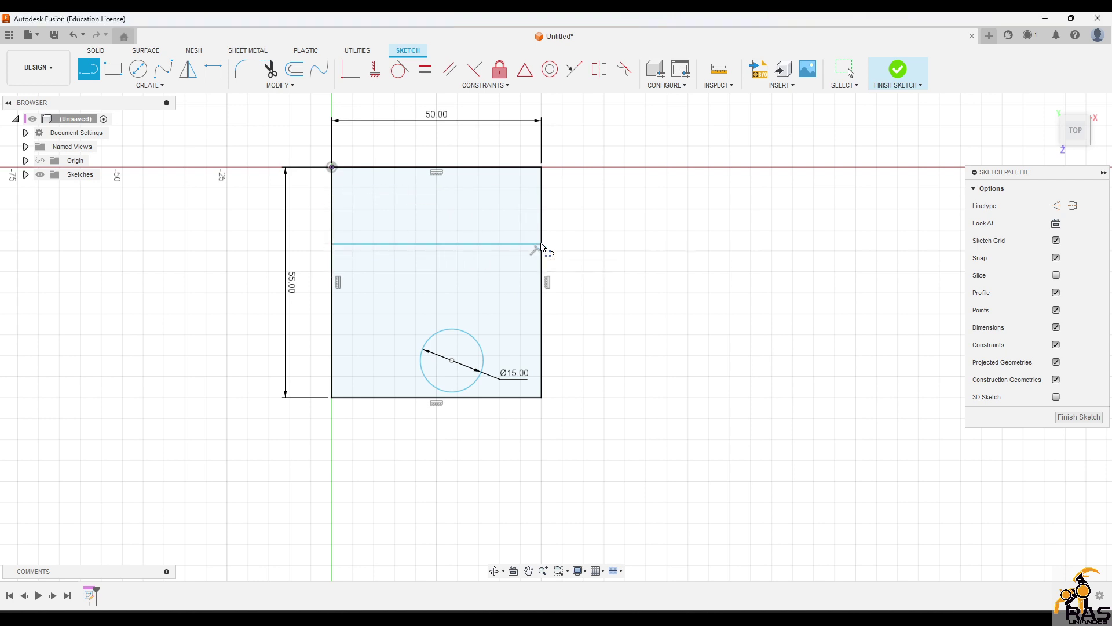
{"action": "key", "text": "Escape"}
{"action": "mouse_move", "coordinate": [494, 244]}
{"action": "left_mouse_down"}
{"action": "mouse_move", "coordinate": [507, 284]}
{"action": "mouse_move", "coordinate": [501, 231]}
{"action": "mouse_move", "coordinate": [519, 204]}
{"action": "mouse_move", "coordinate": [531, 302]}
{"action": "left_mouse_up"}
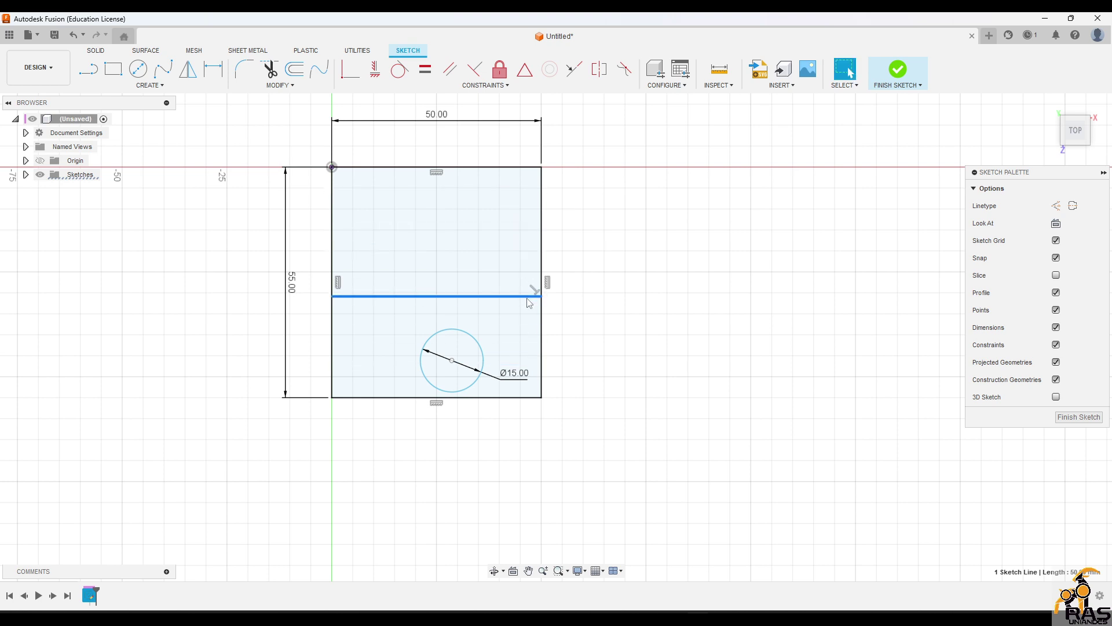
Step: Try to constrain the horizontal line to the midpoint of the rectangle's right edge, and delete the line
{"action": "left_click", "coordinate": [525, 68]}
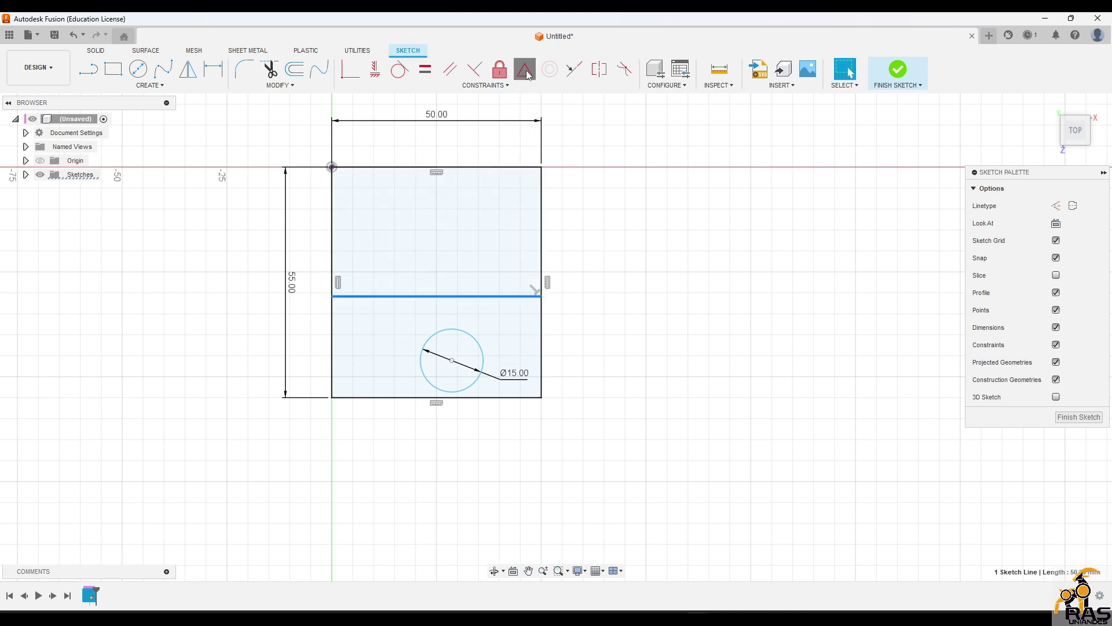
{"action": "left_click", "coordinate": [539, 241]}
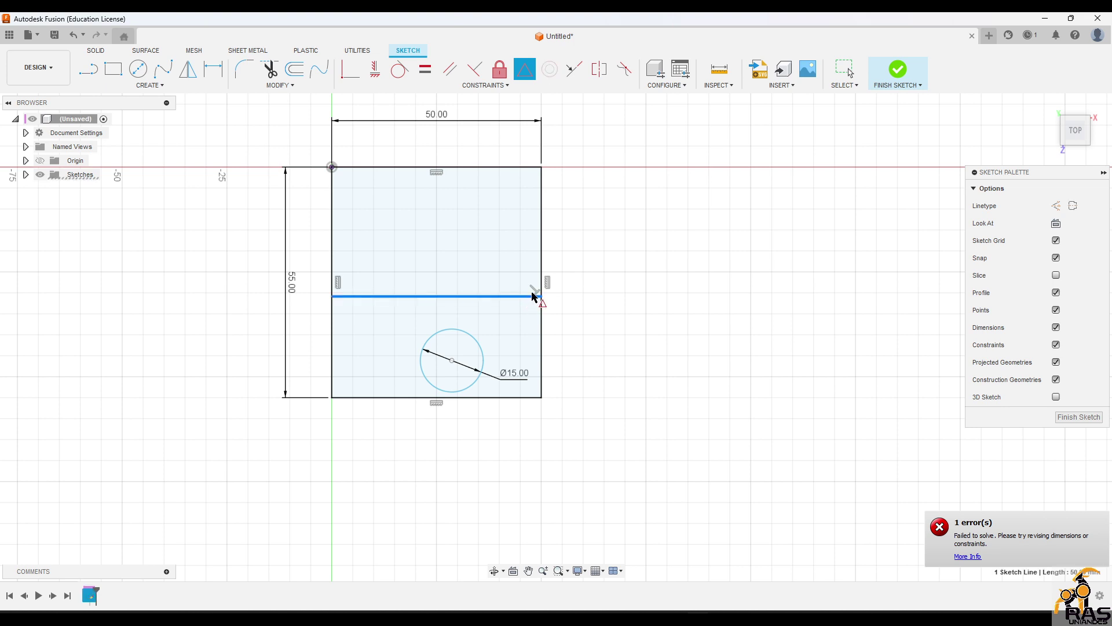
{"action": "key", "text": "Escape"}
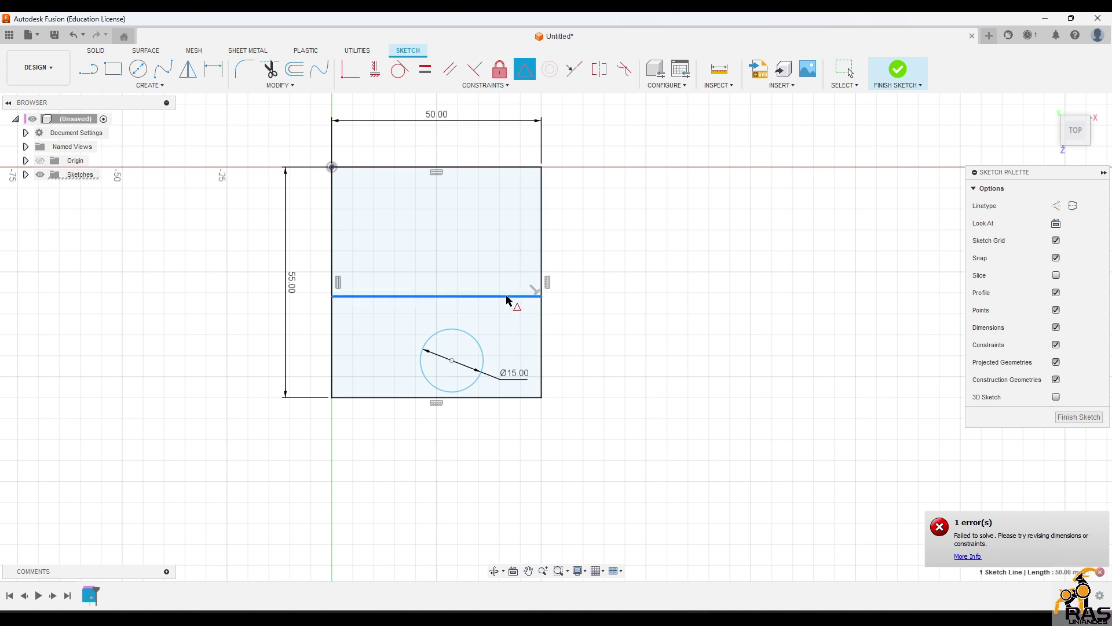
{"action": "left_click_drag", "start_coordinate": [485, 297], "coordinate": [469, 221]}
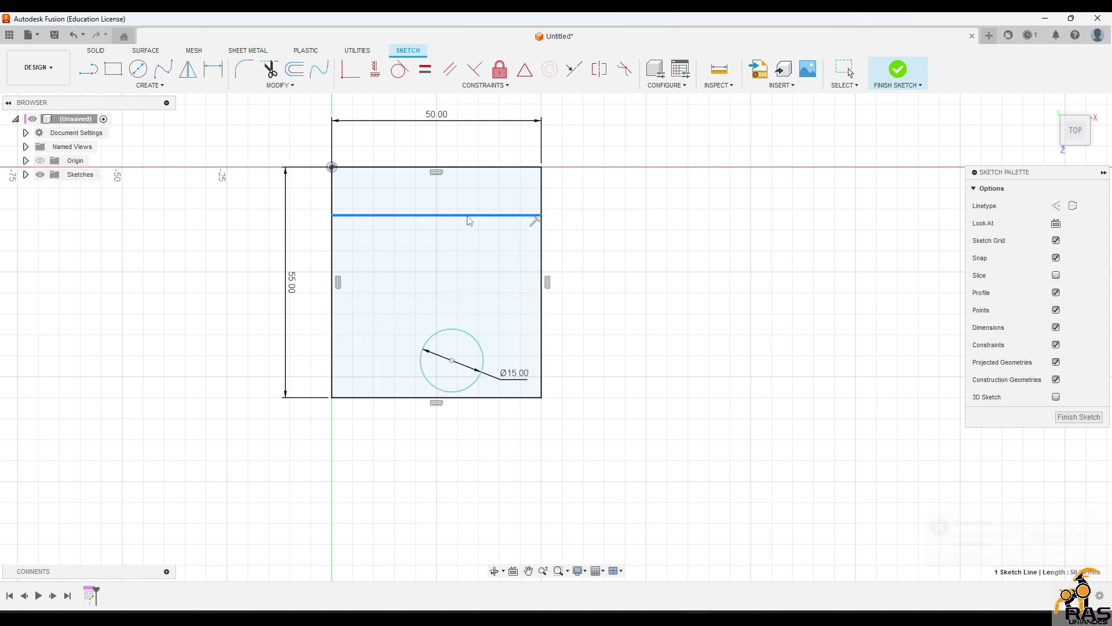
{"action": "left_click", "coordinate": [524, 69]}
{"action": "left_click", "coordinate": [541, 239]}
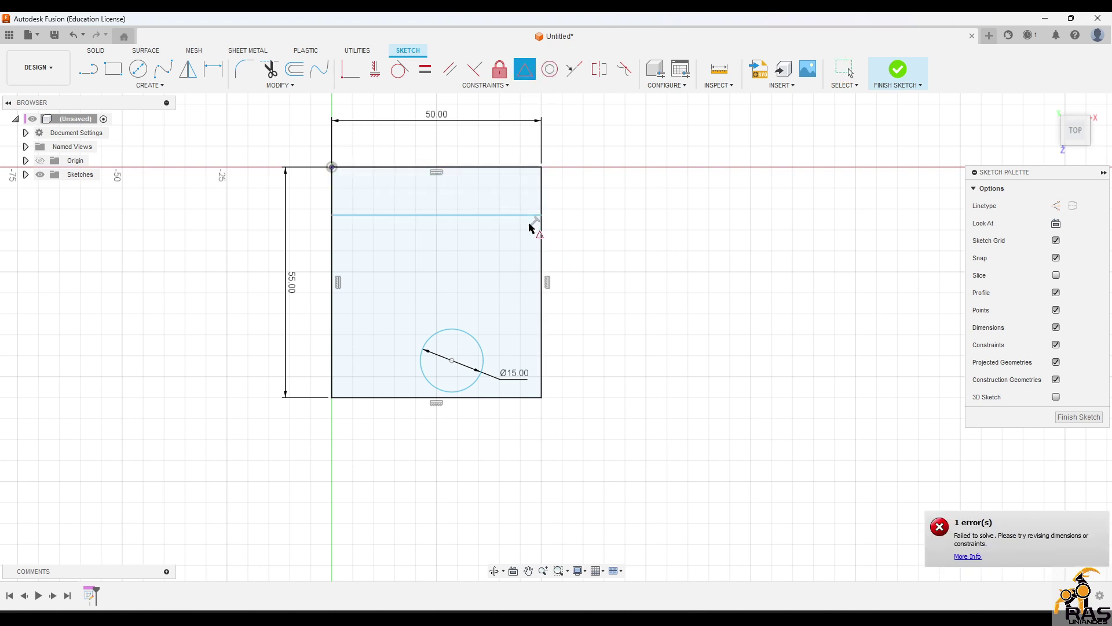
{"action": "key", "text": "Escape"}
{"action": "left_click_drag", "start_coordinate": [530, 217], "coordinate": [542, 282]}
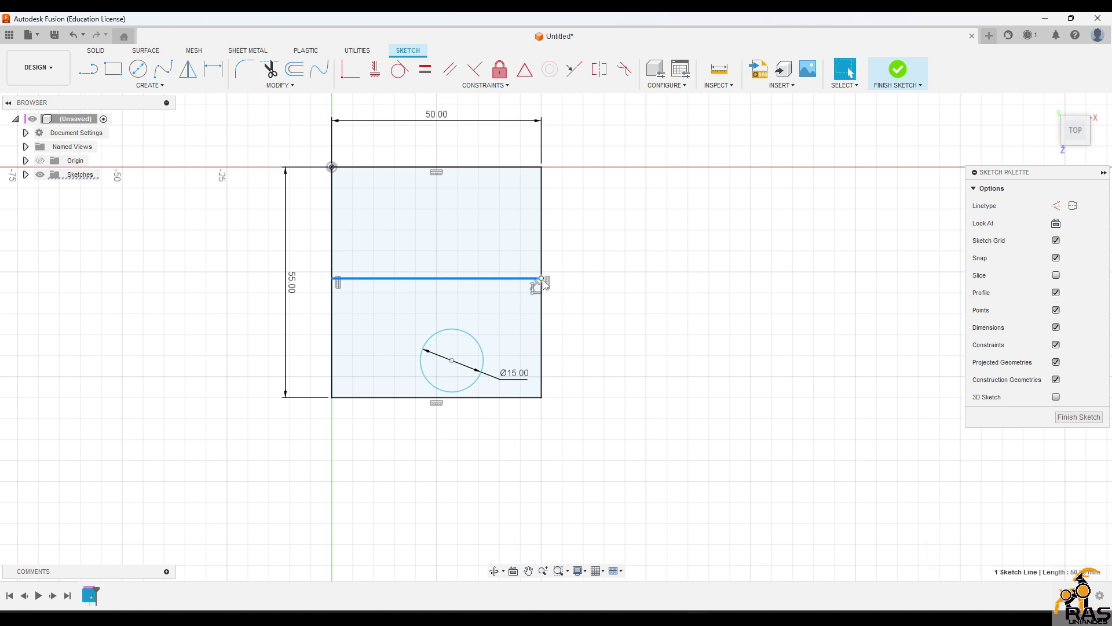
{"action": "key", "text": "Delete"}
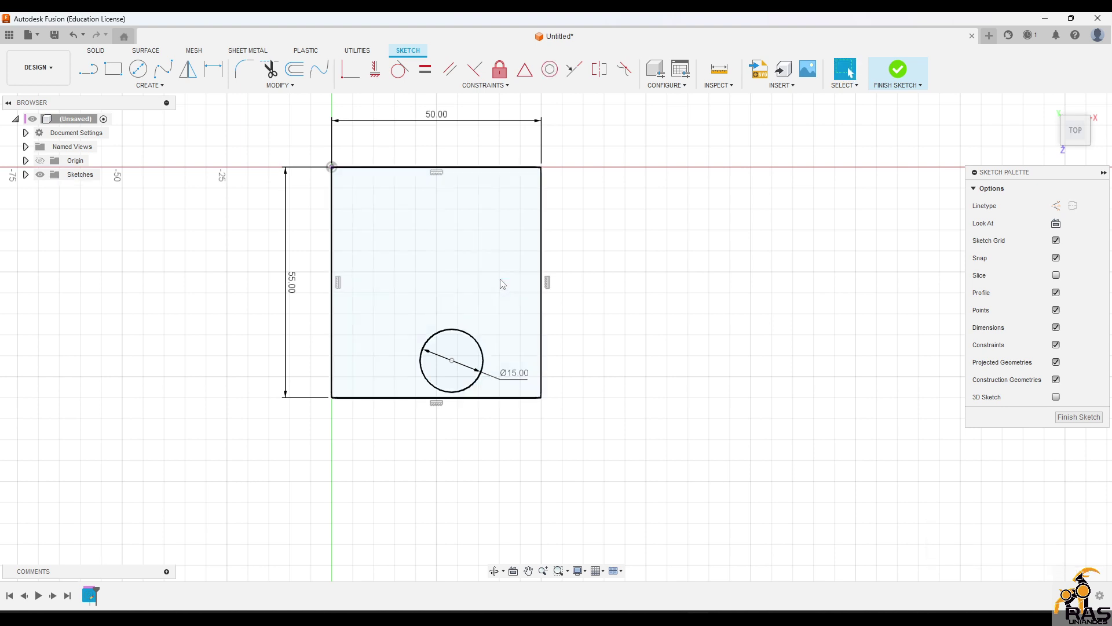
Step: Draw a horizontal line from the midpoint of the rectangle's left edge to the midpoint of its right edge
{"action": "key", "text": "l"}
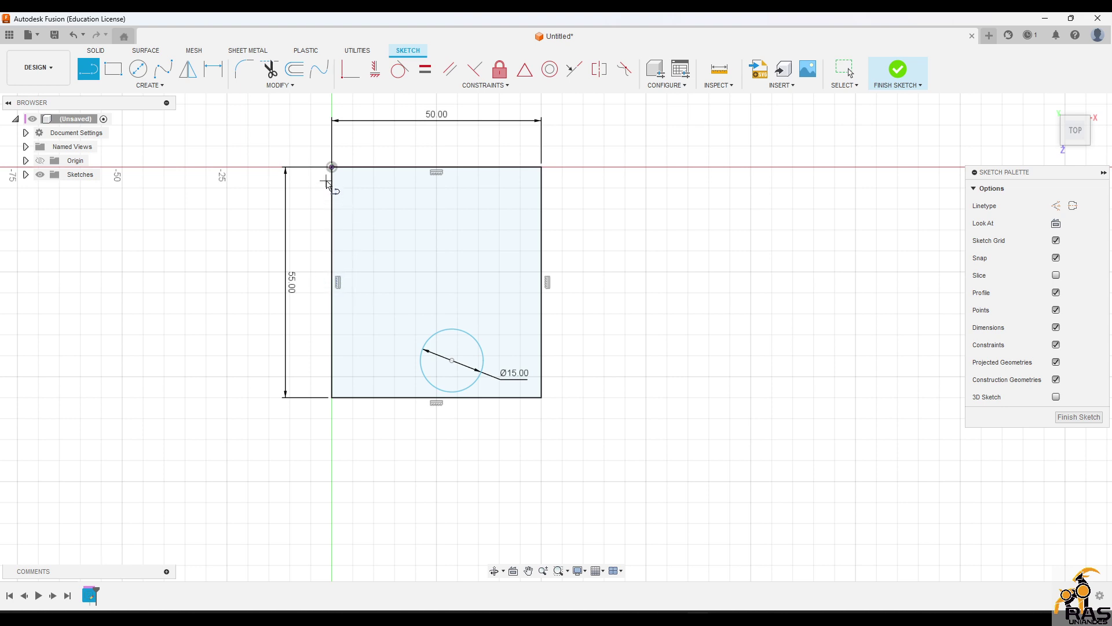
{"action": "left_click", "coordinate": [335, 171]}
{"action": "double_click", "coordinate": [333, 277]}
{"action": "left_click", "coordinate": [338, 283]}
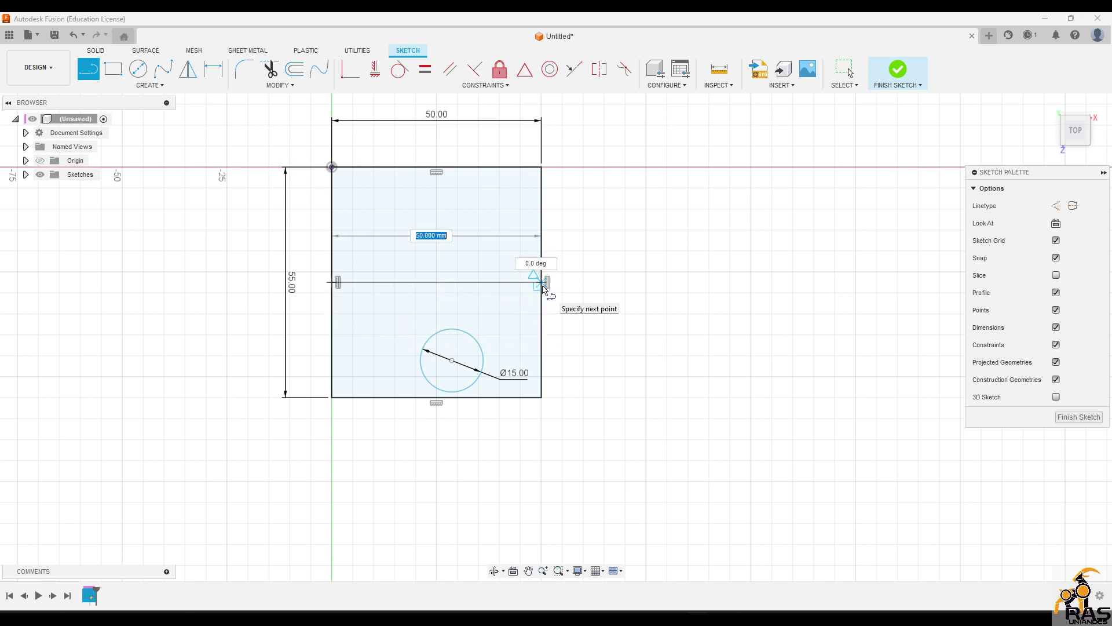
{"action": "left_click", "coordinate": [543, 285]}
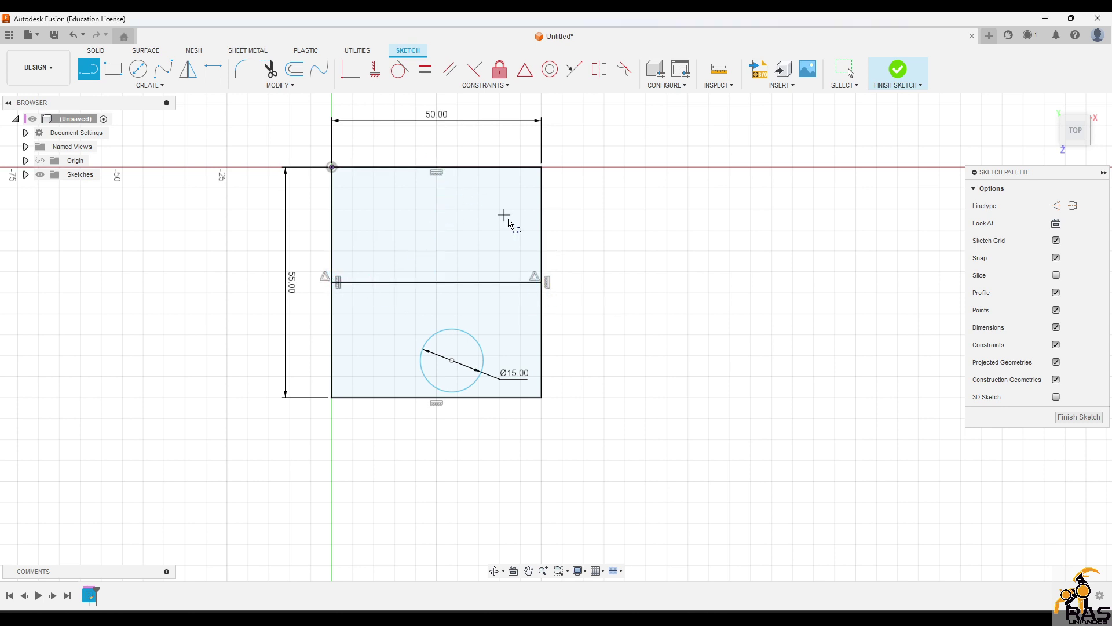
{"action": "key", "text": "Escape"}
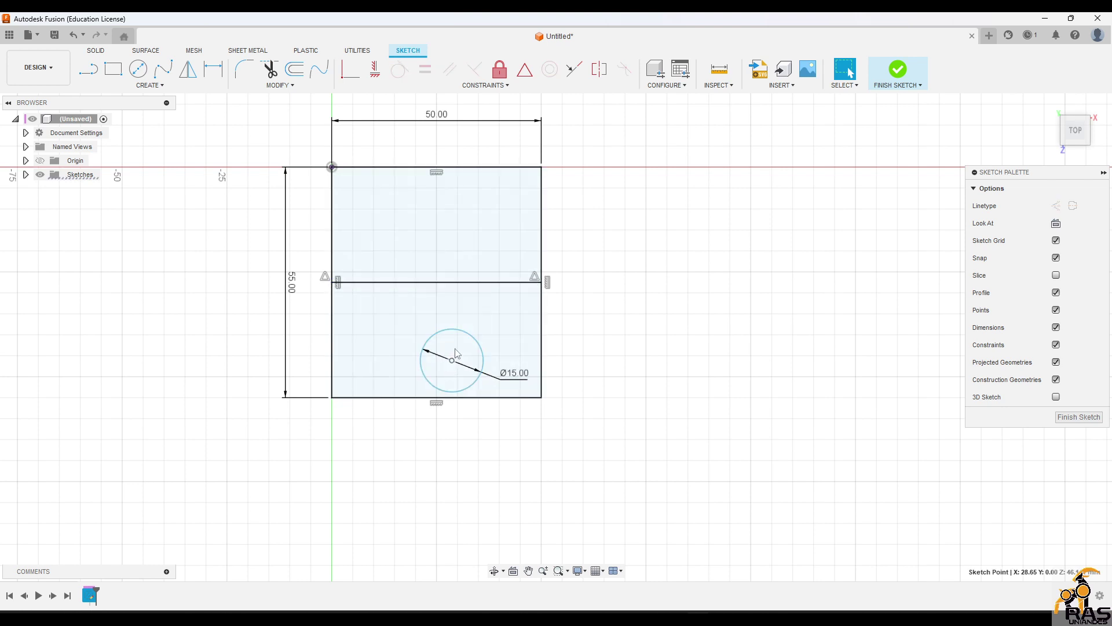
Step: Constrain the circle's centre to the midpoint of the horizontal line and convert that line to construction
{"action": "left_click", "coordinate": [524, 69]}
{"action": "left_click", "coordinate": [444, 282]}
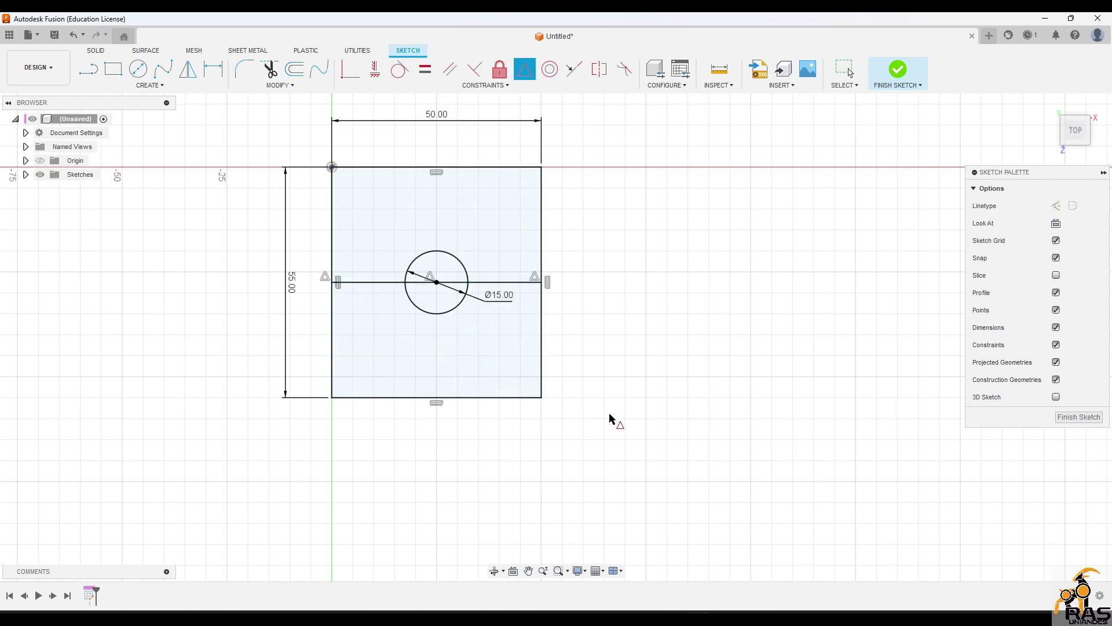
{"action": "key", "text": "Escape"}
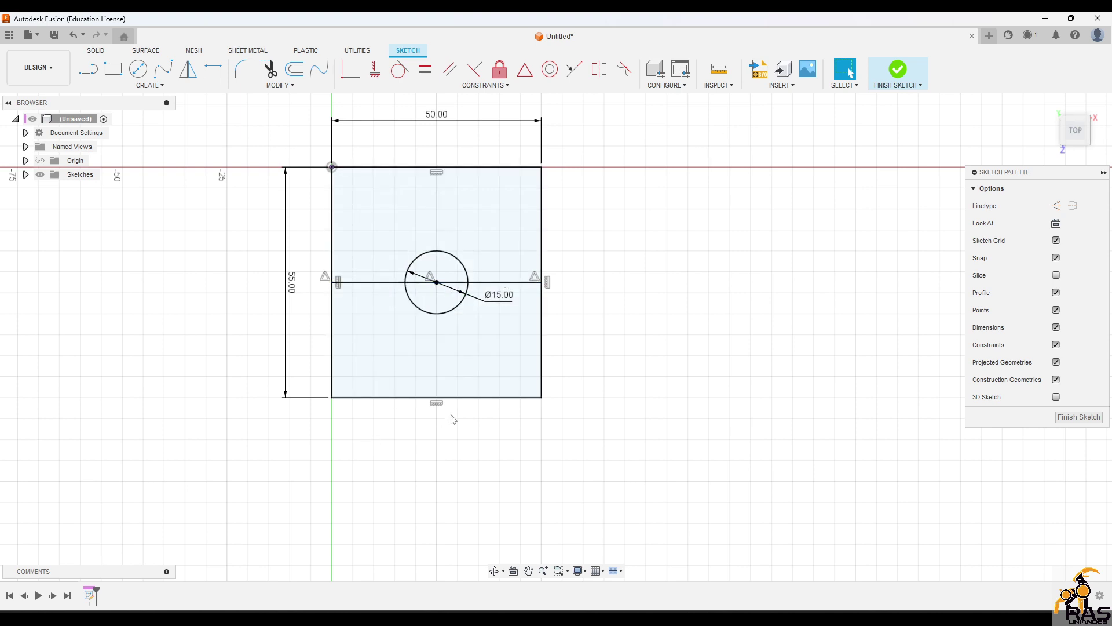
{"action": "left_click", "coordinate": [507, 283]}
{"action": "left_click", "coordinate": [1056, 206]}
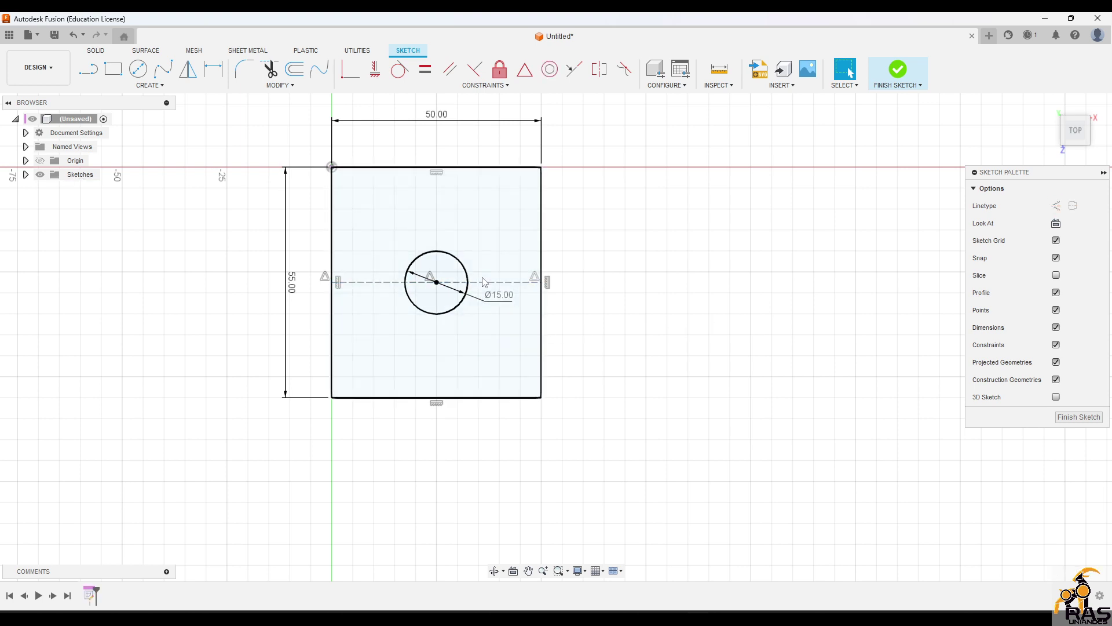
Step: Draw a vertical construction line between the midpoints of the rectangle's top and bottom edges
{"action": "key", "text": "l"}
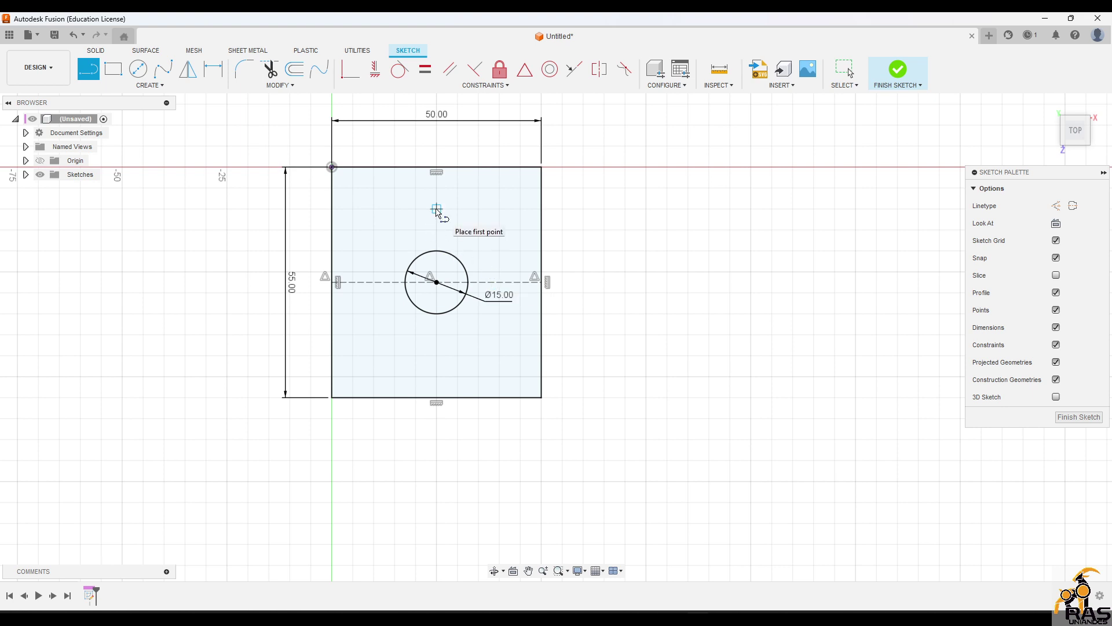
{"action": "left_click", "coordinate": [436, 168]}
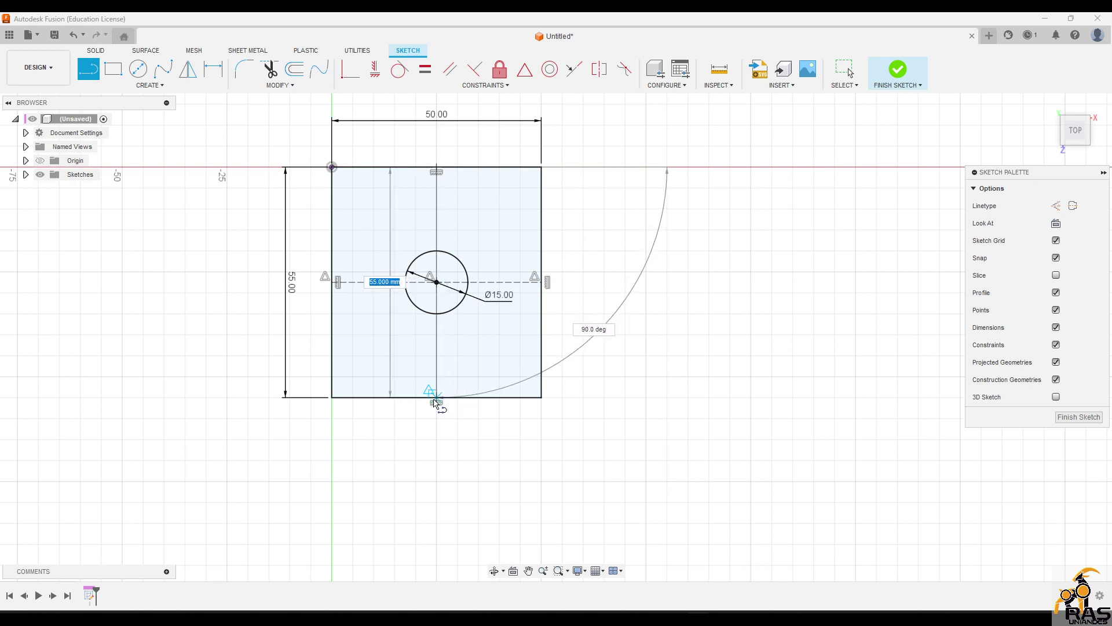
{"action": "left_click", "coordinate": [435, 400]}
{"action": "key", "text": "Escape"}
{"action": "left_click", "coordinate": [438, 373]}
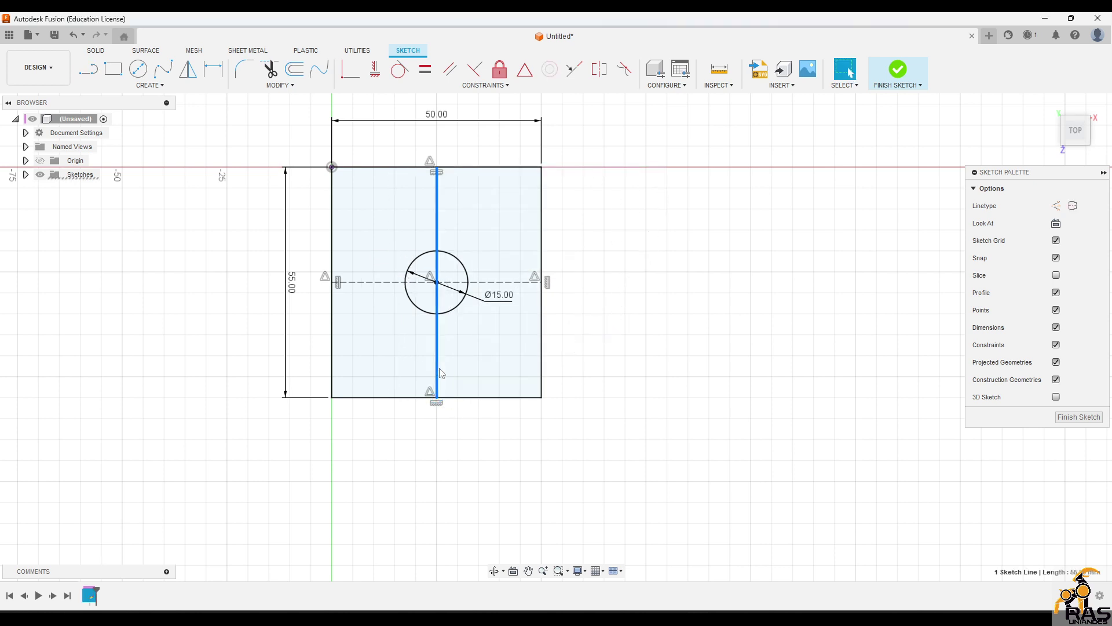
{"action": "key", "text": "x"}
{"action": "left_click", "coordinate": [570, 435]}
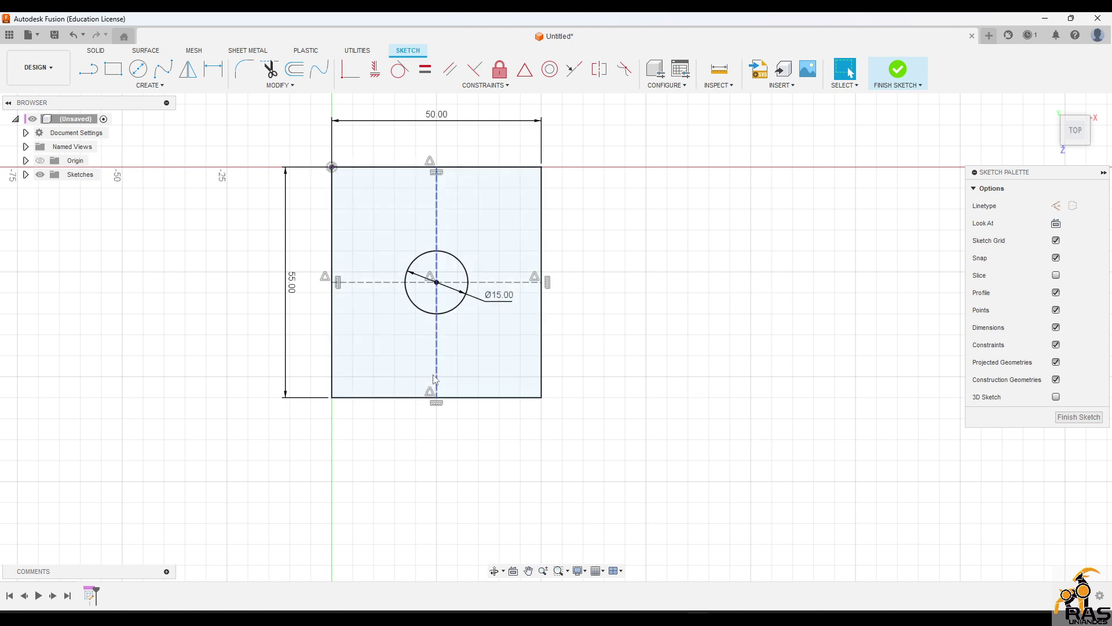
Step: Delete the entire rectangle sketch, including the circle, construction lines and dimensions
{"action": "left_click", "coordinate": [436, 281]}
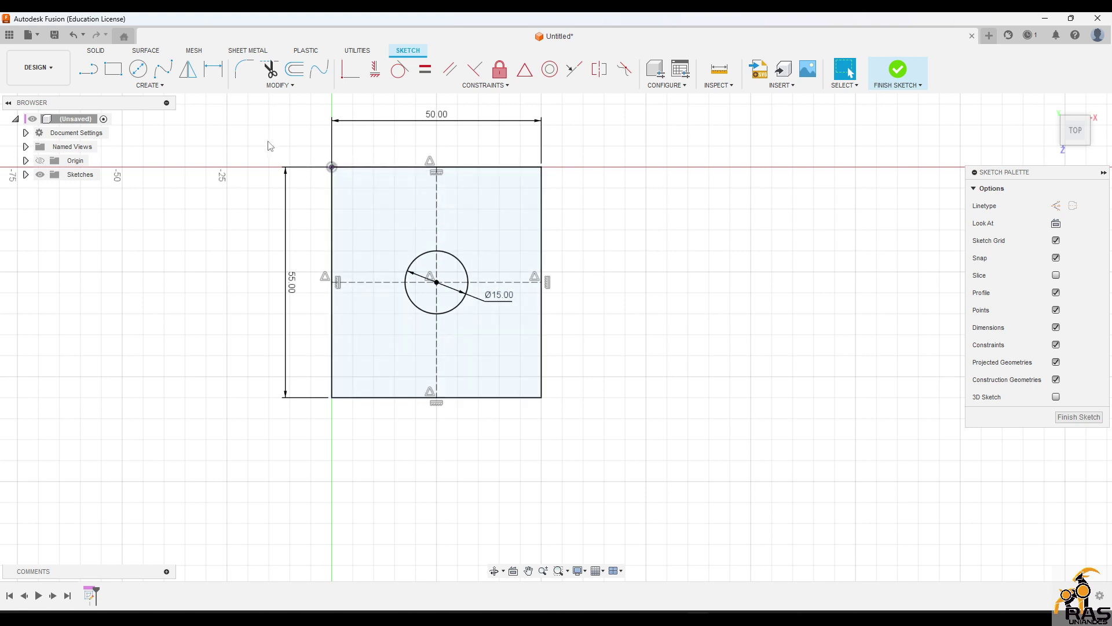
{"action": "mouse_move", "coordinate": [260, 138]}
{"action": "left_mouse_down"}
{"action": "mouse_move", "coordinate": [560, 380]}
{"action": "mouse_move", "coordinate": [632, 455]}
{"action": "left_mouse_up"}
{"action": "key", "text": "Delete"}
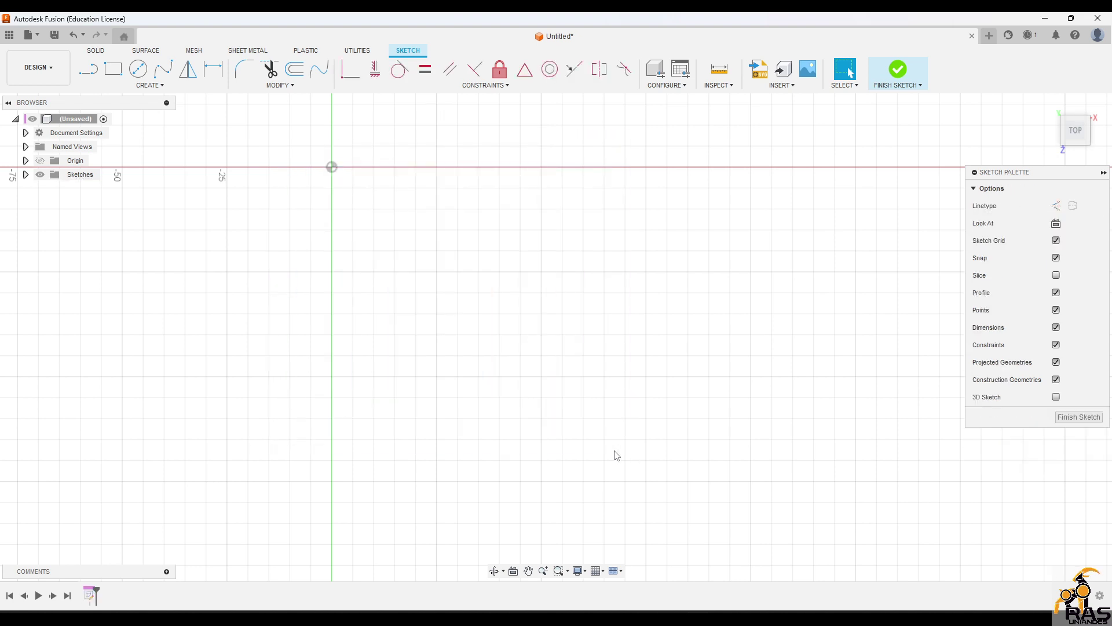
Step: Draw a 30 mm diameter circle away from the origin and move it farther along the horizontal axis
{"action": "key", "text": "c"}
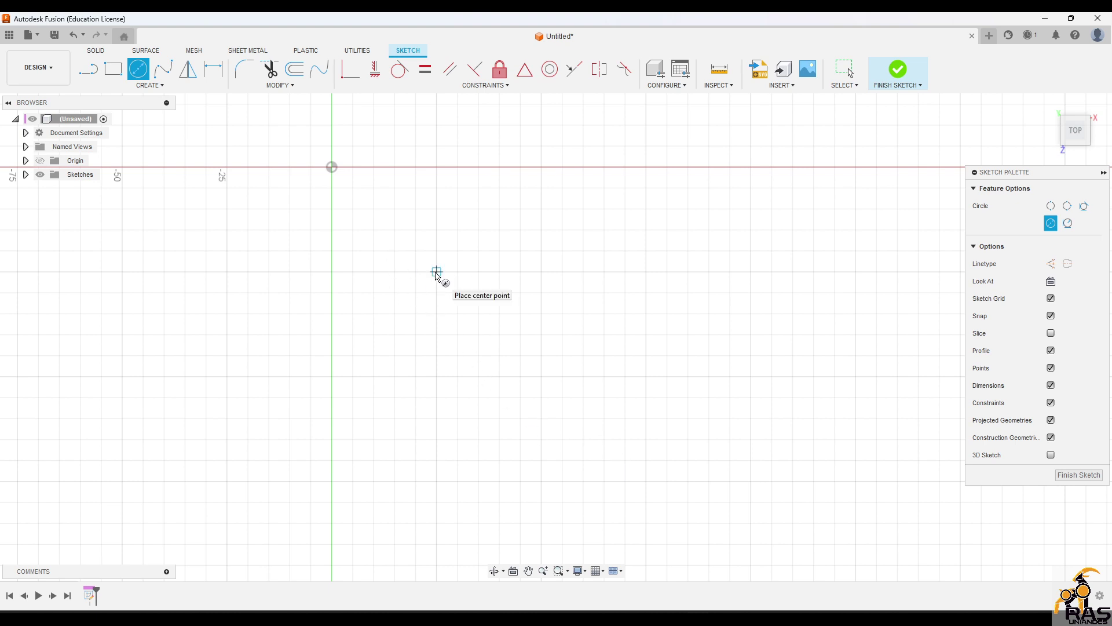
{"action": "left_click", "coordinate": [436, 271]}
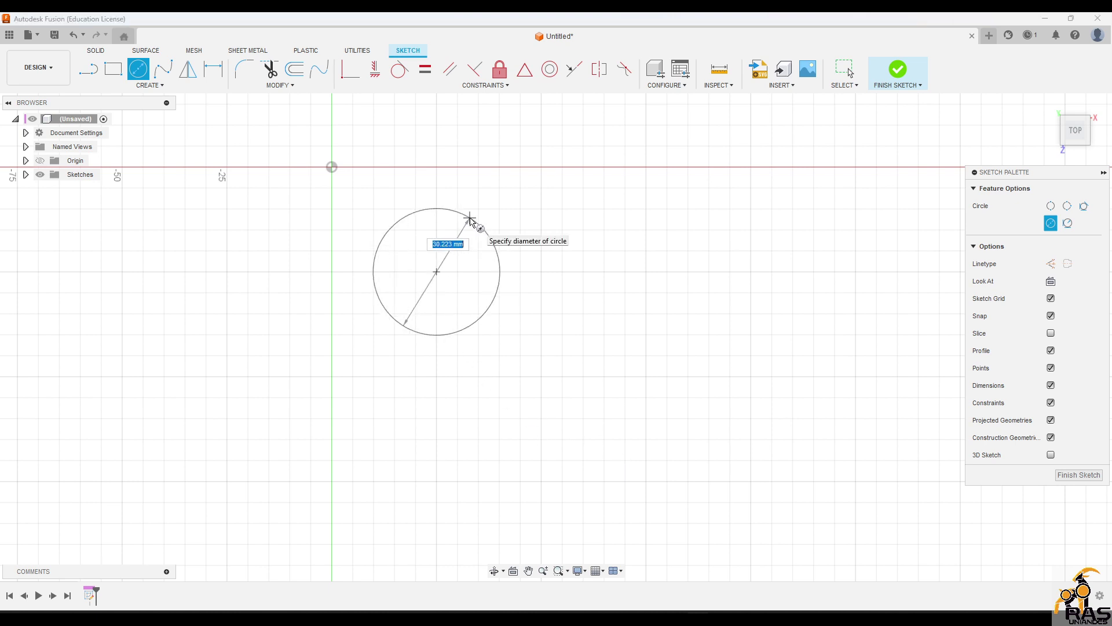
{"action": "type", "text": "30"}
{"action": "key", "text": "Return"}
{"action": "key", "text": "Escape"}
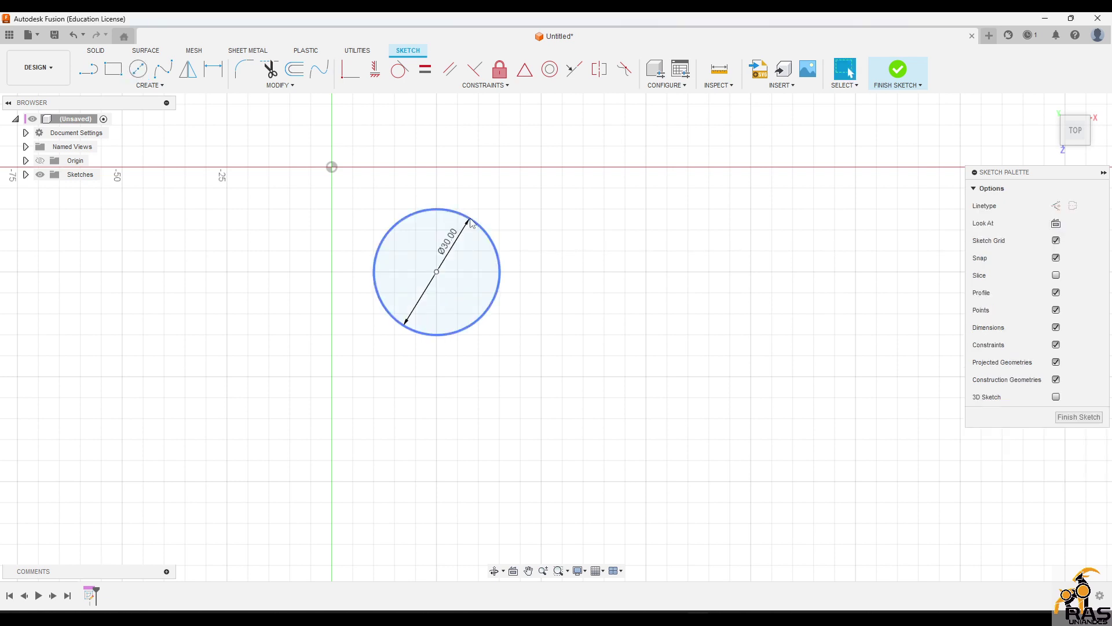
{"action": "mouse_move", "coordinate": [470, 223]}
{"action": "left_mouse_down"}
{"action": "mouse_move", "coordinate": [510, 225]}
{"action": "mouse_move", "coordinate": [442, 179]}
{"action": "mouse_move", "coordinate": [726, 248]}
{"action": "mouse_move", "coordinate": [645, 289]}
{"action": "mouse_move", "coordinate": [539, 249]}
{"action": "left_mouse_up"}
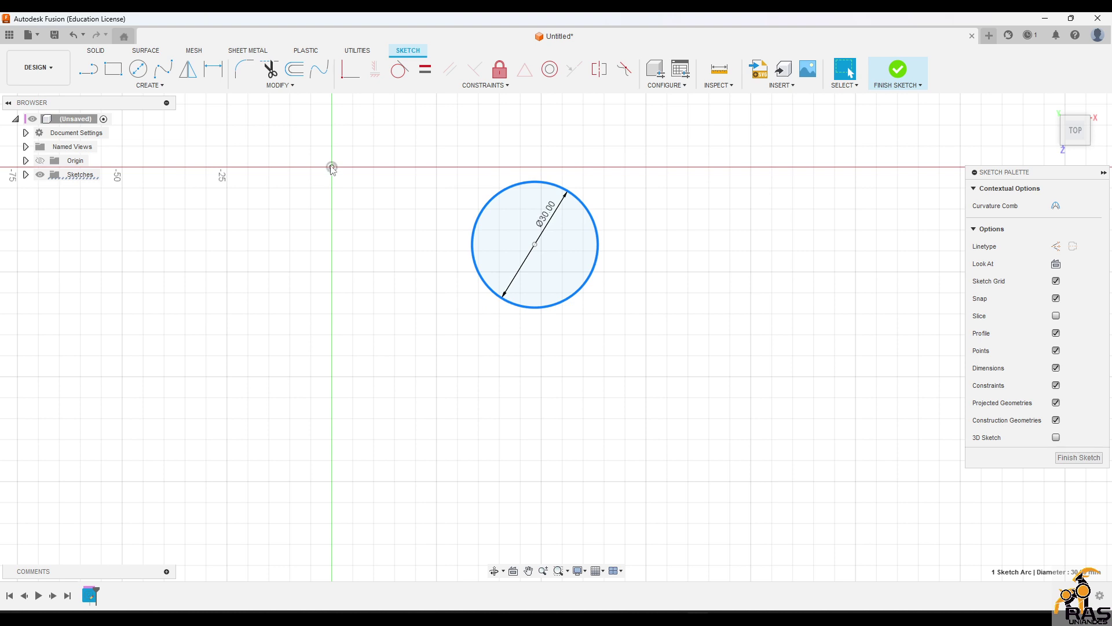
{"action": "left_click", "coordinate": [355, 226]}
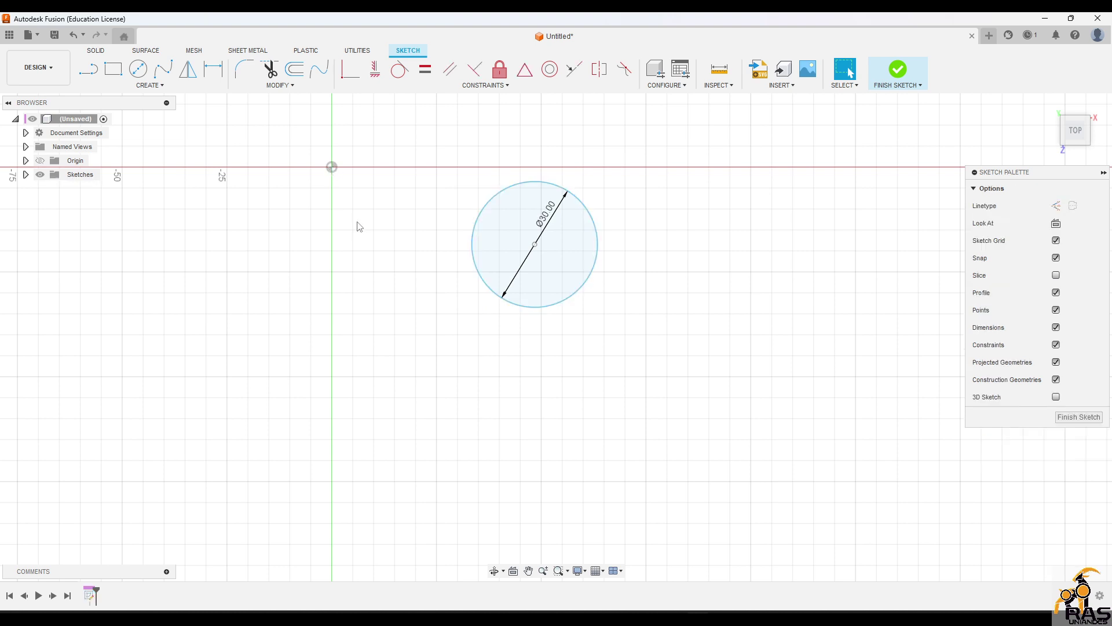
Step: Draw a second 30 mm diameter circle centred on the origin, then undo it
{"action": "key", "text": "c"}
{"action": "left_click", "coordinate": [332, 167]}
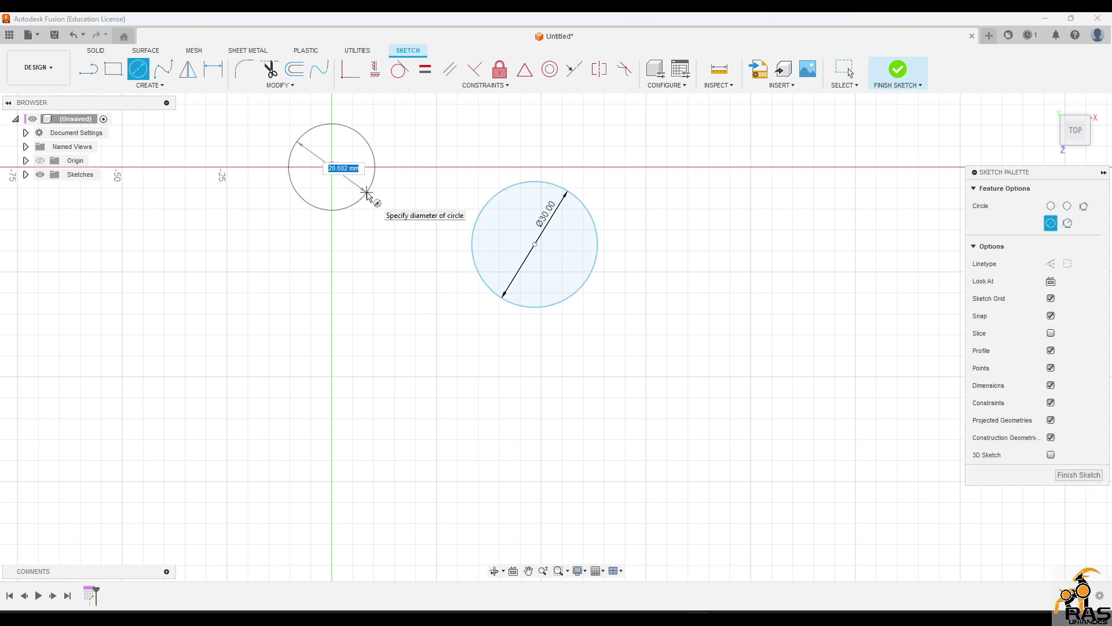
{"action": "type", "text": "30"}
{"action": "key", "text": "Return"}
{"action": "key", "text": "Escape"}
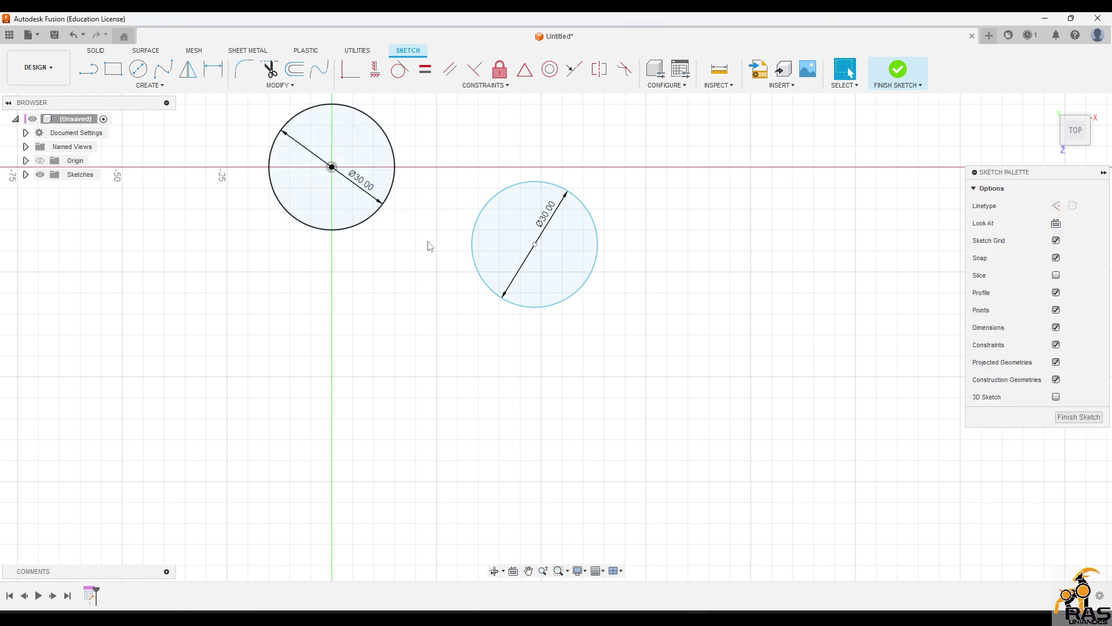
{"action": "left_click", "coordinate": [340, 227]}
{"action": "scroll", "coordinate": [345, 225], "scroll_direction": "down", "scroll_amount": 2}
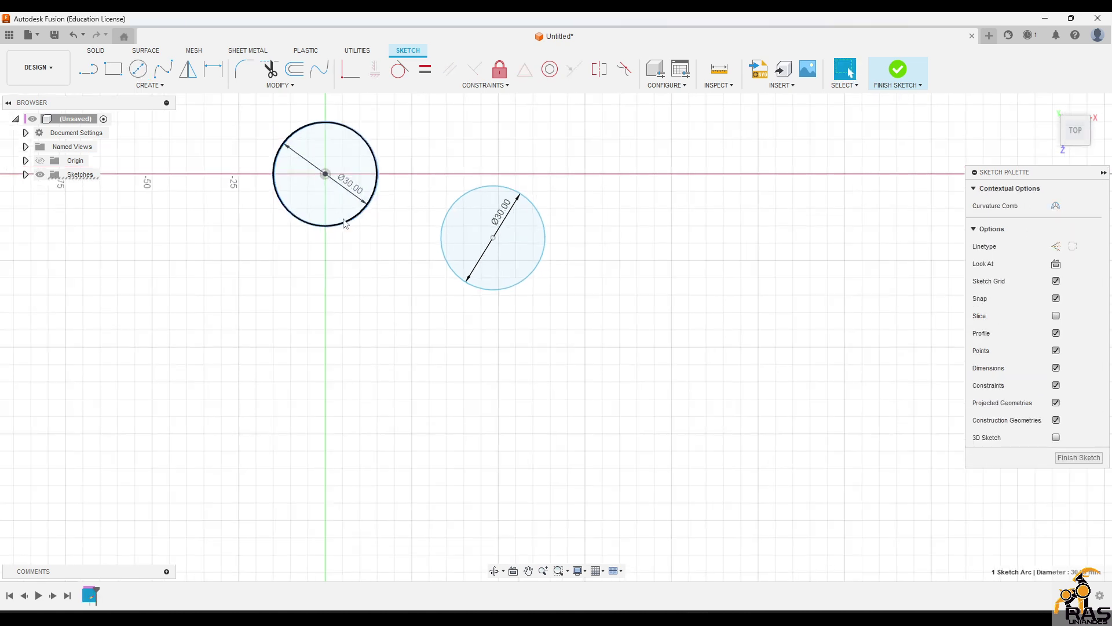
{"action": "left_click", "coordinate": [393, 255]}
{"action": "key", "text": "ctrl+z"}
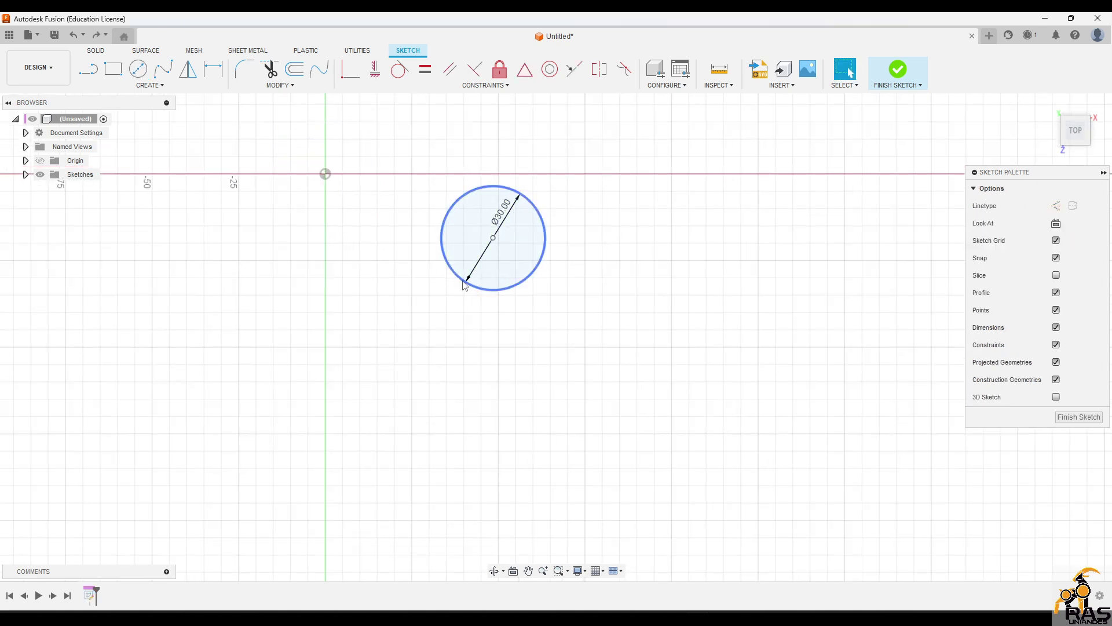
Step: Move the circle slightly, make its centre coincident with the origin, then undo the constraint
{"action": "mouse_move", "coordinate": [462, 281]}
{"action": "left_mouse_down"}
{"action": "mouse_move", "coordinate": [413, 249]}
{"action": "mouse_move", "coordinate": [432, 293]}
{"action": "mouse_move", "coordinate": [443, 266]}
{"action": "left_mouse_up"}
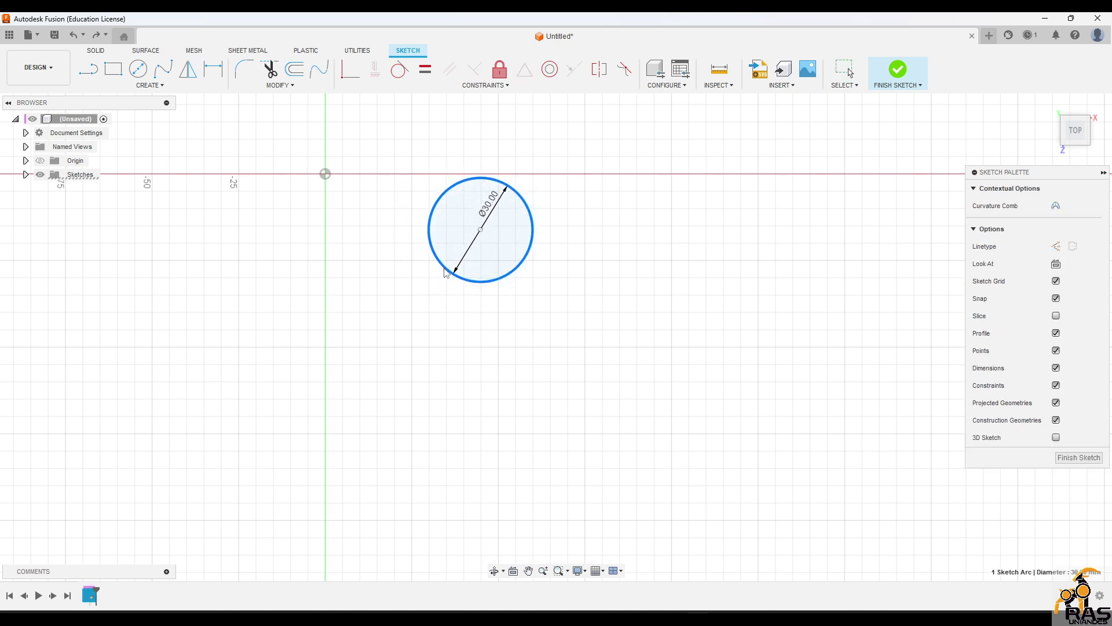
{"action": "left_click", "coordinate": [480, 230]}
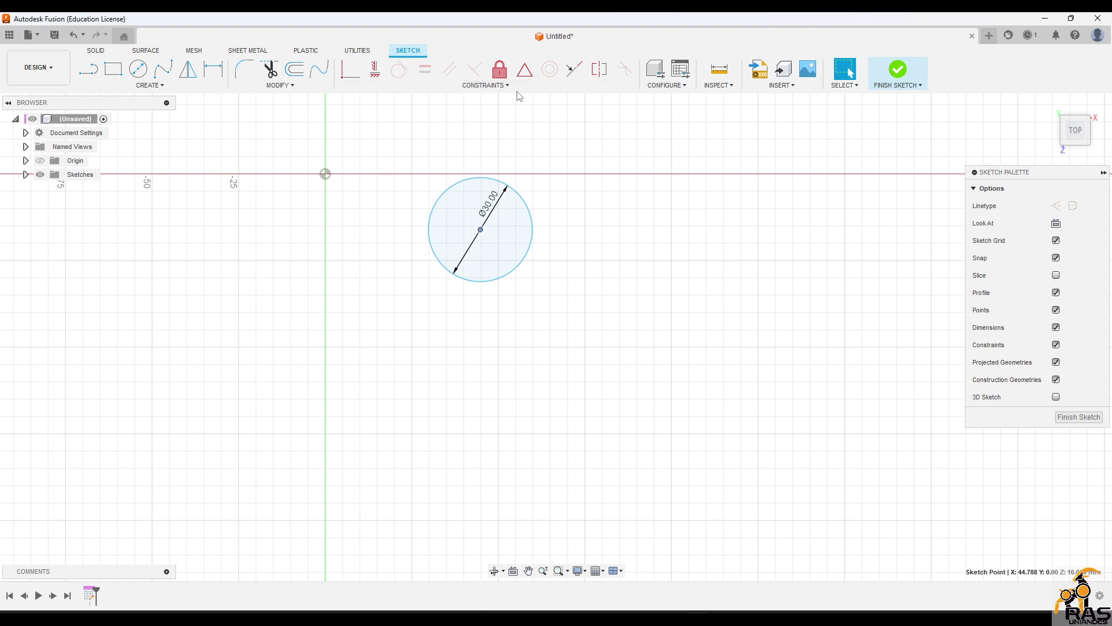
{"action": "left_click", "coordinate": [543, 86]}
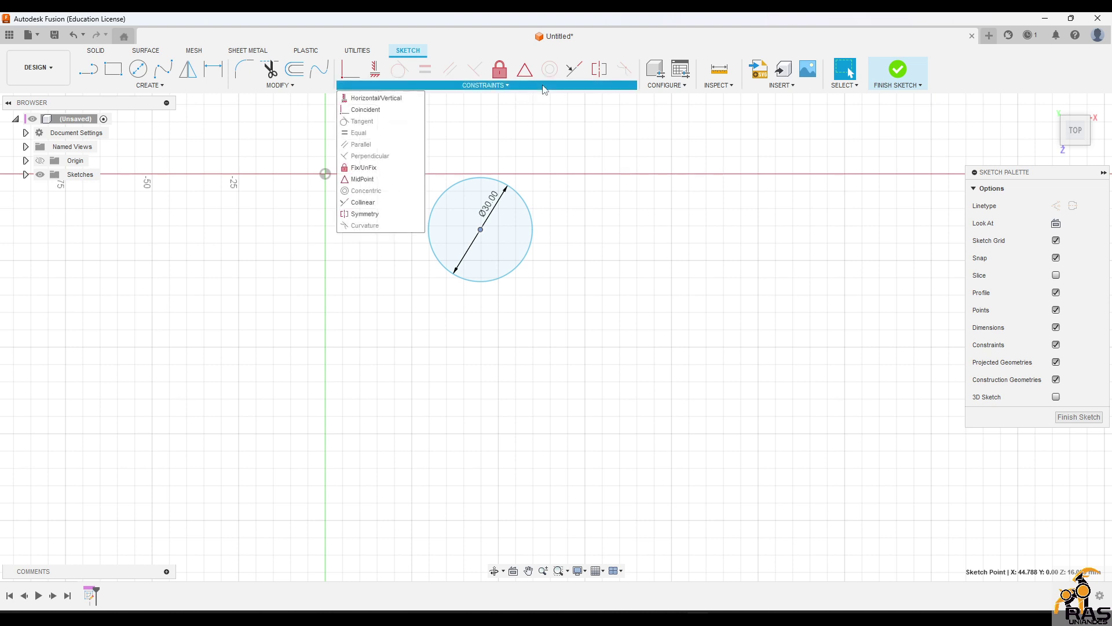
{"action": "left_click", "coordinate": [365, 110]}
{"action": "left_click", "coordinate": [325, 175]}
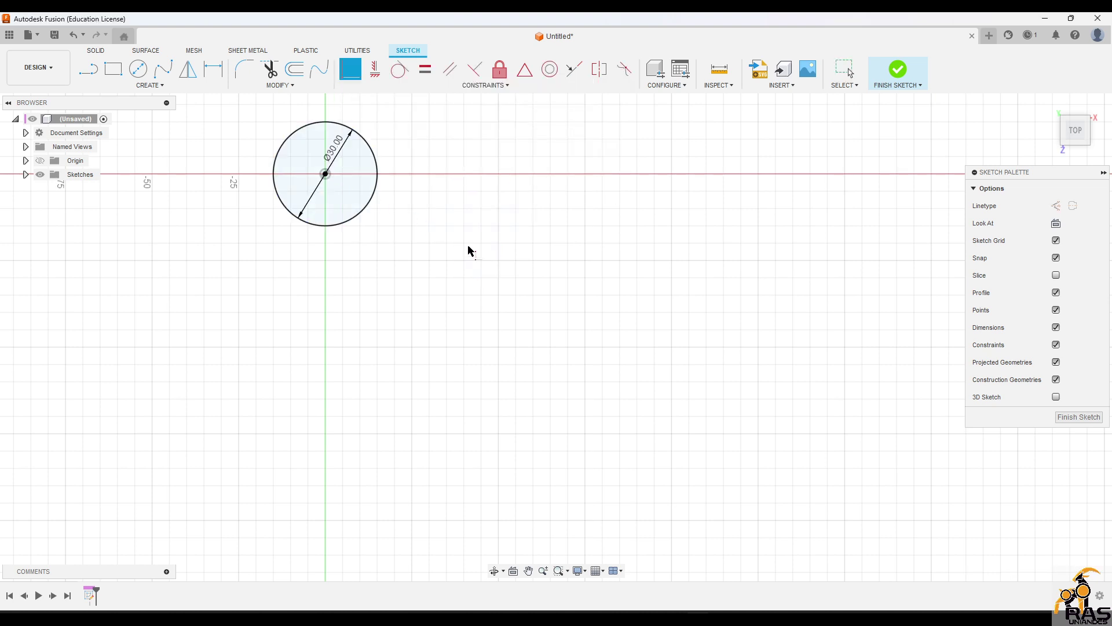
{"action": "key", "text": "Escape"}
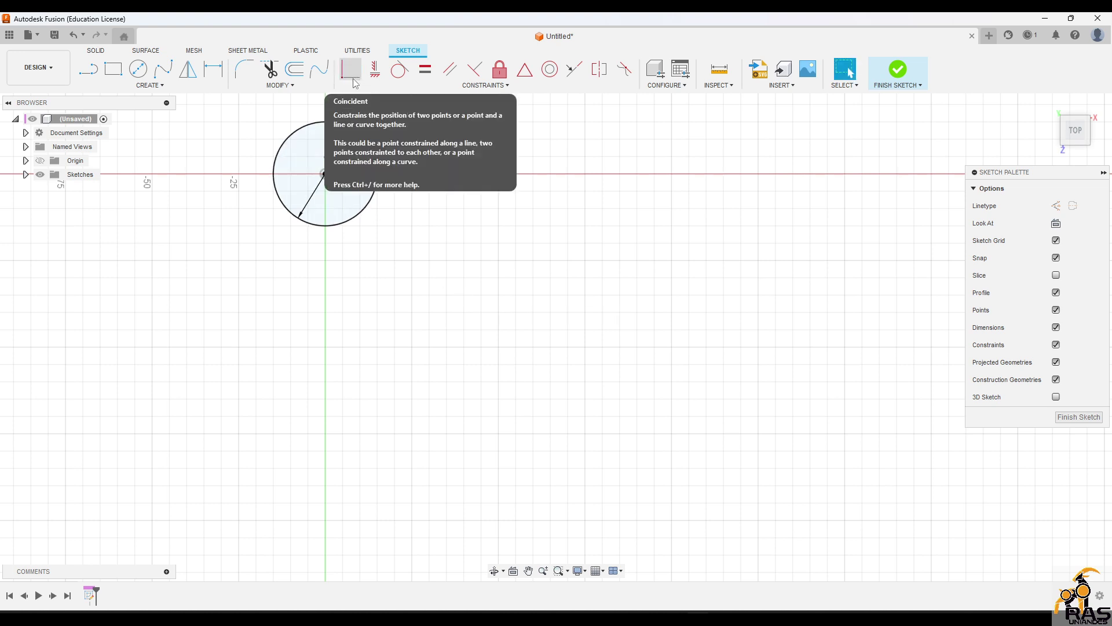
{"action": "key", "text": "ctrl+z"}
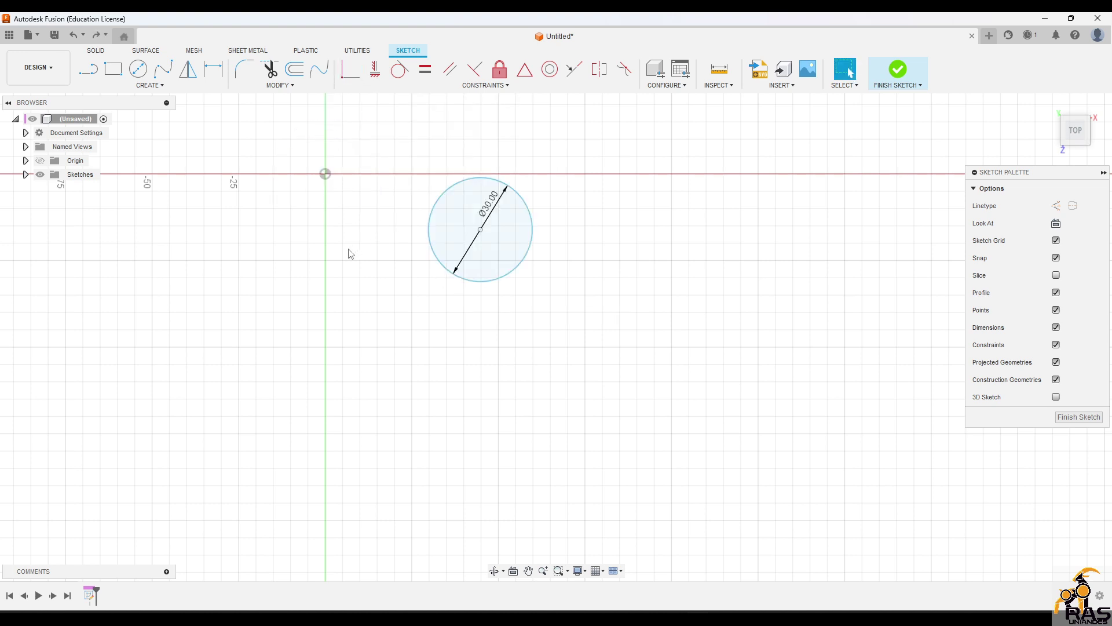
Step: Draw a 20 mm horizontal line above the horizontal axis and move it directly over the circle
{"action": "key", "text": "l"}
{"action": "left_click", "coordinate": [394, 139]}
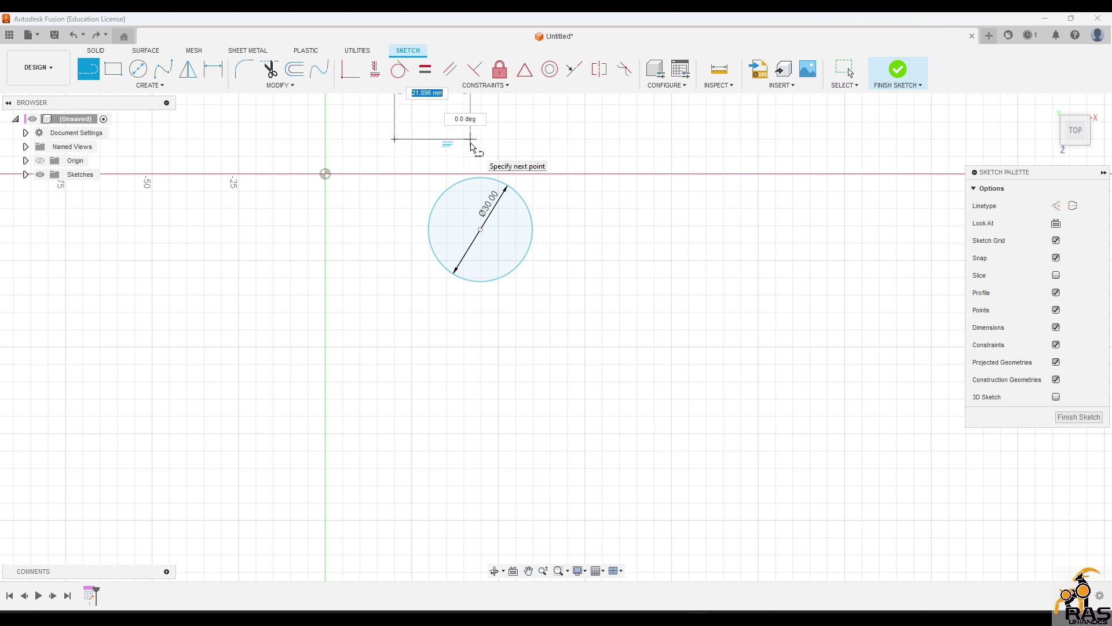
{"action": "type", "text": "20"}
{"action": "key", "text": "Return"}
{"action": "key", "text": "Escape"}
{"action": "left_click", "coordinate": [429, 140]}
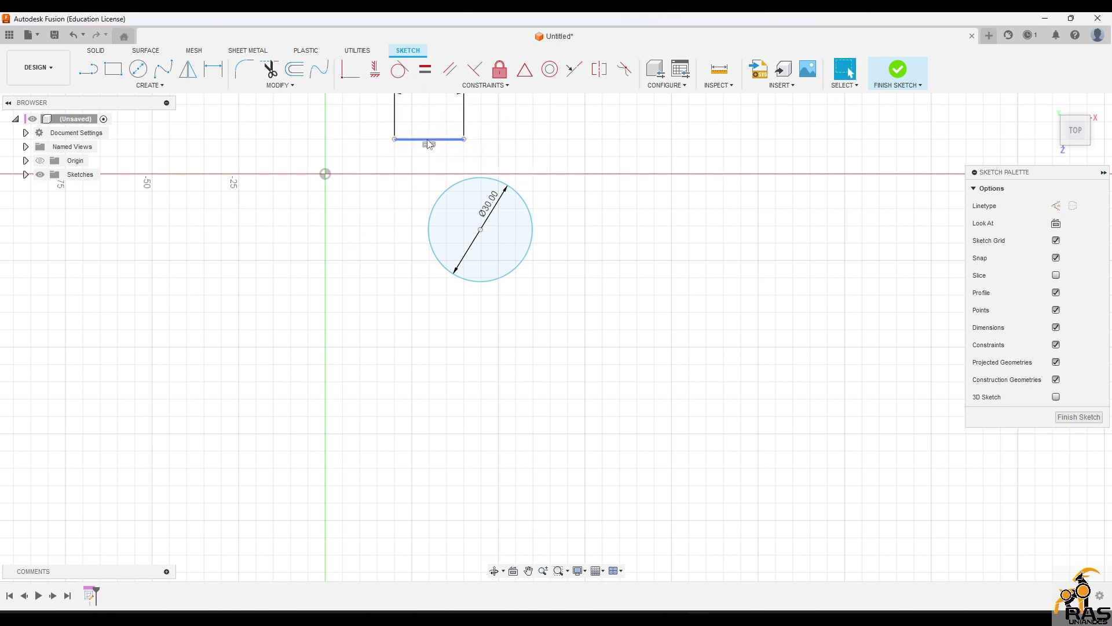
{"action": "mouse_move", "coordinate": [428, 143]}
{"action": "left_mouse_down"}
{"action": "mouse_move", "coordinate": [520, 169]}
{"action": "mouse_move", "coordinate": [510, 169]}
{"action": "left_mouse_up"}
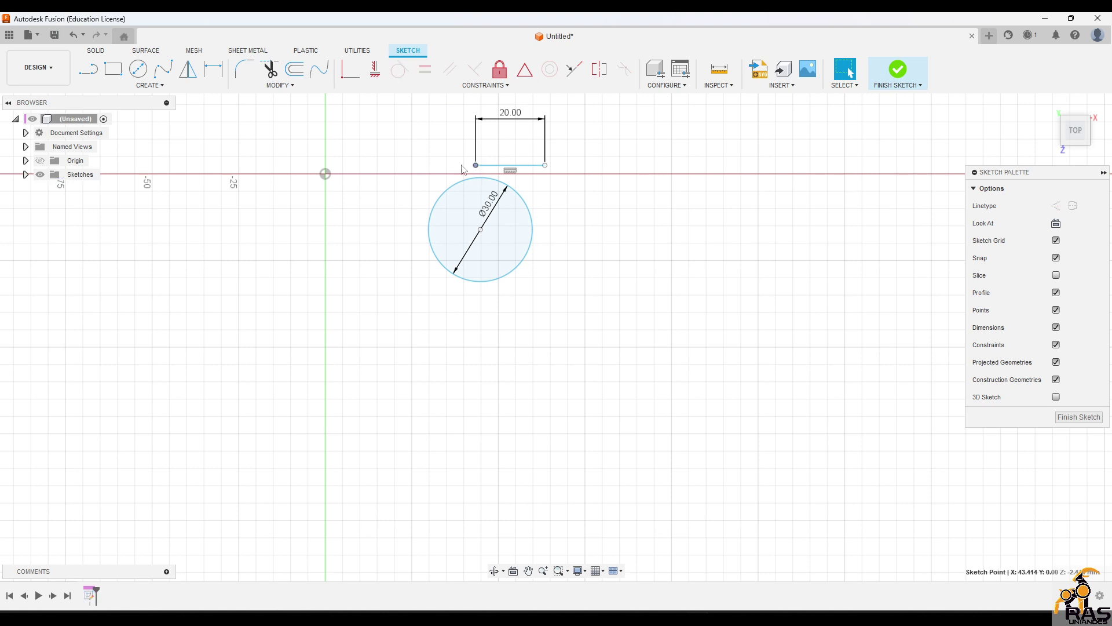
Step: Constrain the left endpoint of the 20 mm line coincident with the origin
{"action": "left_click", "coordinate": [322, 72]}
{"action": "key", "text": "Escape"}
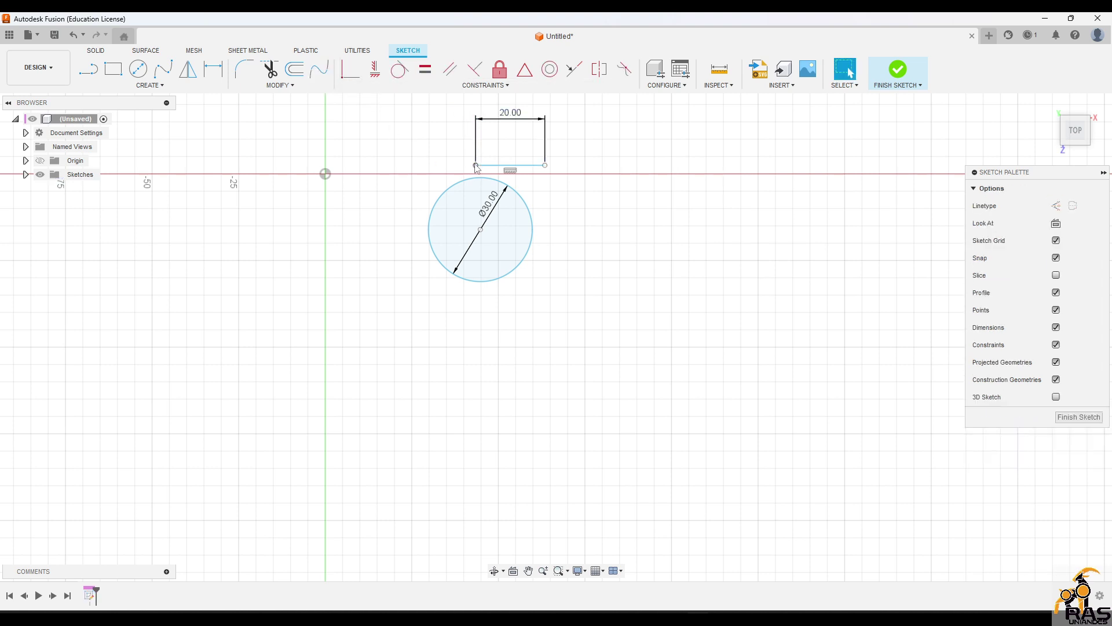
{"action": "left_click", "coordinate": [475, 165]}
{"action": "left_click", "coordinate": [350, 69]}
{"action": "left_click", "coordinate": [325, 174]}
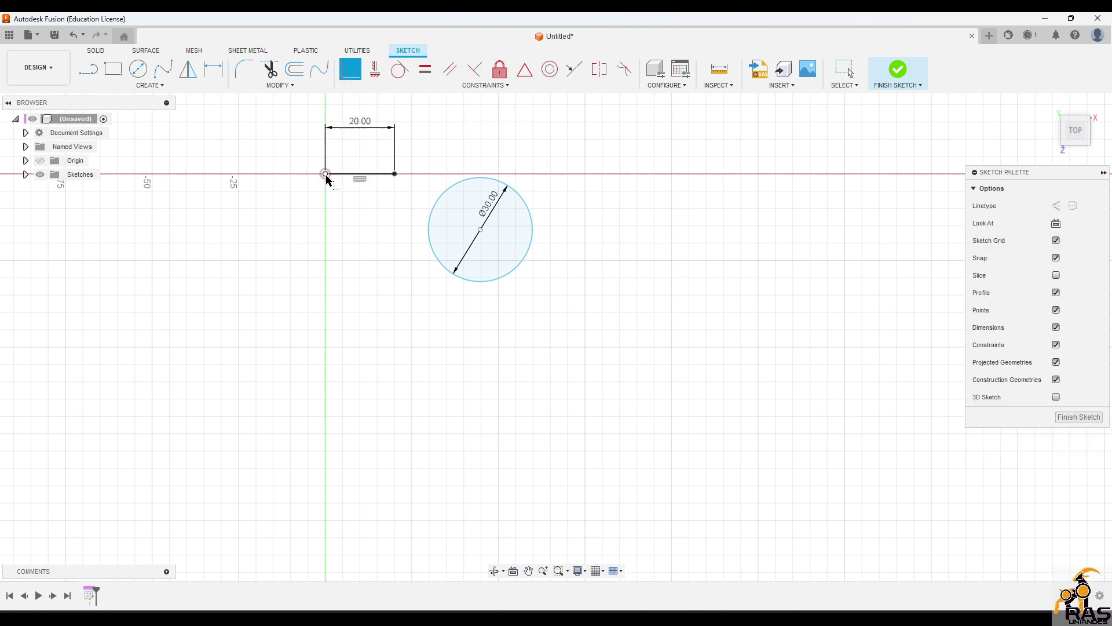
{"action": "key", "text": "Escape"}
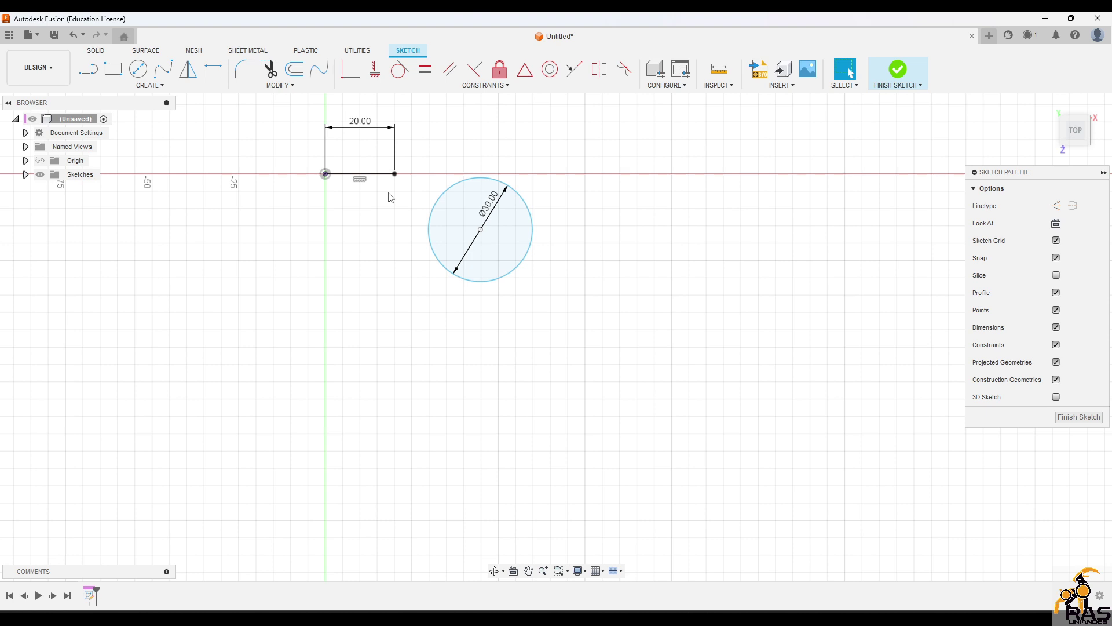
Step: Undo the line's placement at the origin and delete the 20 mm horizontal line above the circle
{"action": "key", "text": "ctrl+z"}
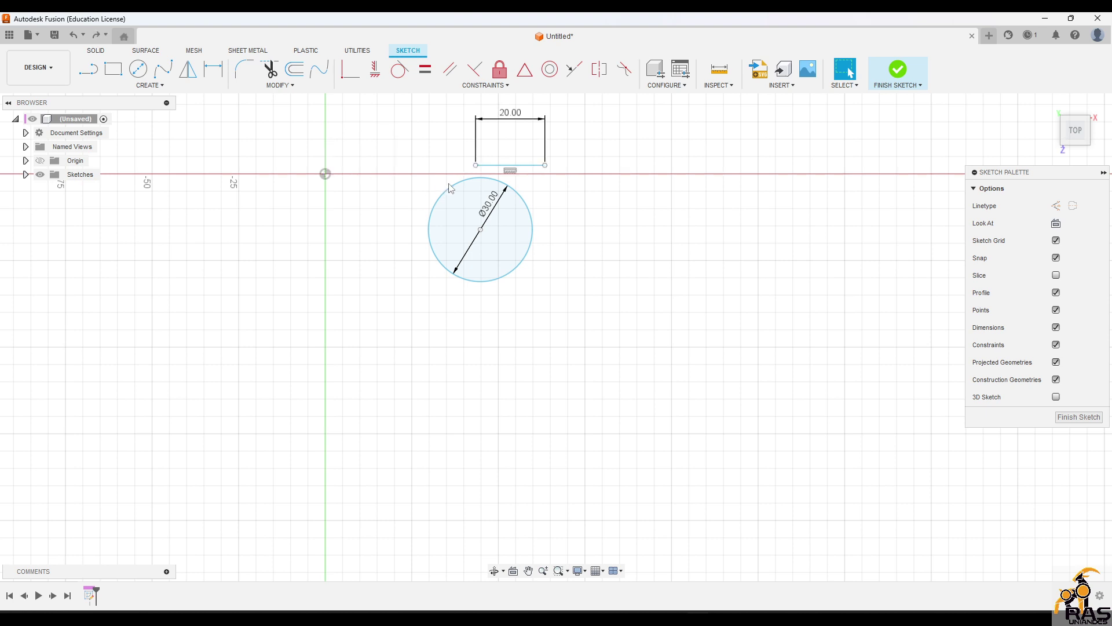
{"action": "left_click", "coordinate": [476, 166]}
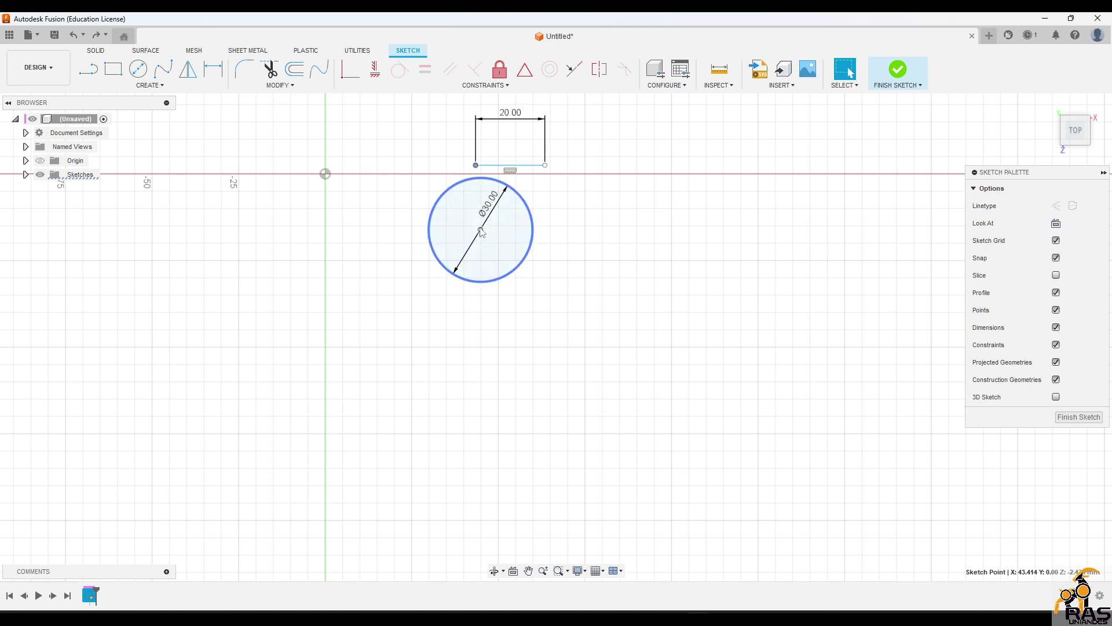
{"action": "left_click", "coordinate": [480, 230]}
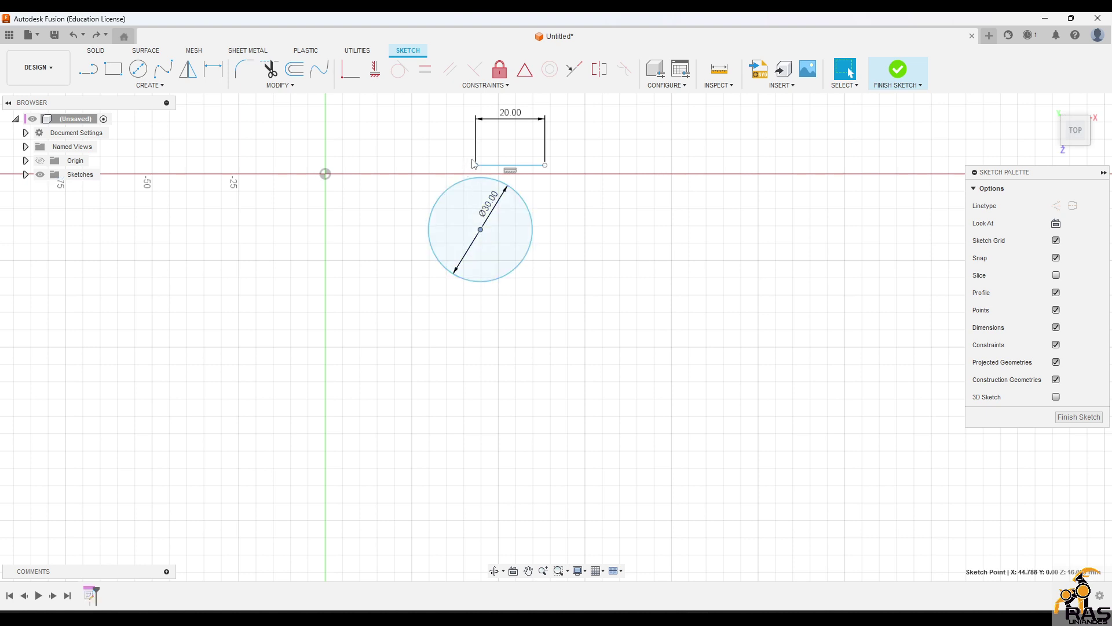
{"action": "left_click_drag", "start_coordinate": [451, 111], "coordinate": [573, 180]}
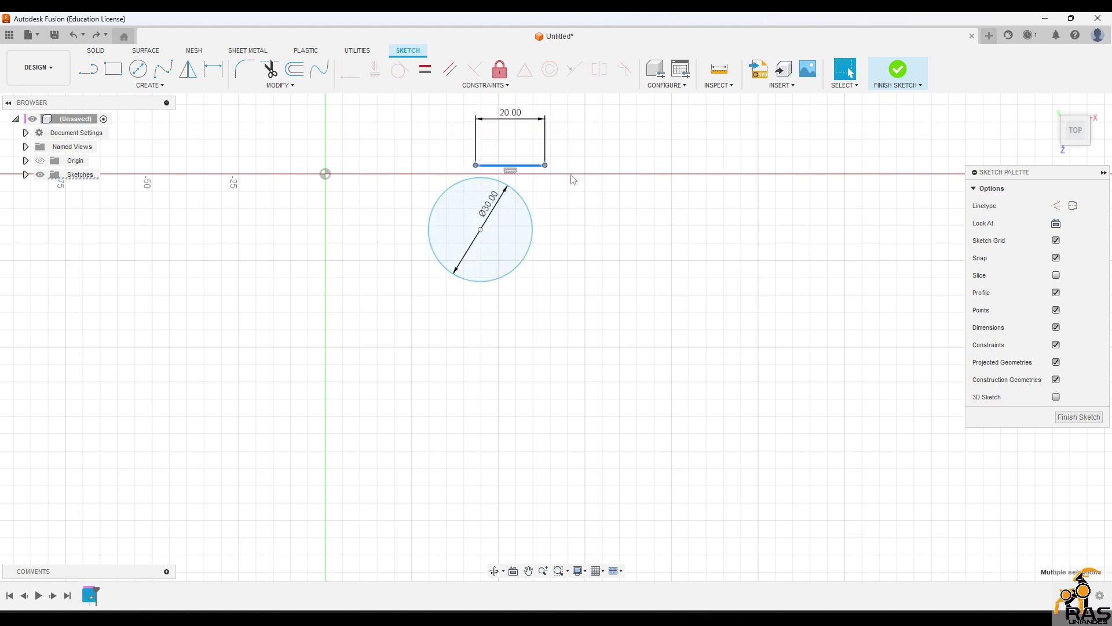
{"action": "key", "text": "Delete"}
Step: Apply a Coincident constraint between the 30 mm circle's center and the sketch origin
{"action": "left_click", "coordinate": [480, 230]}
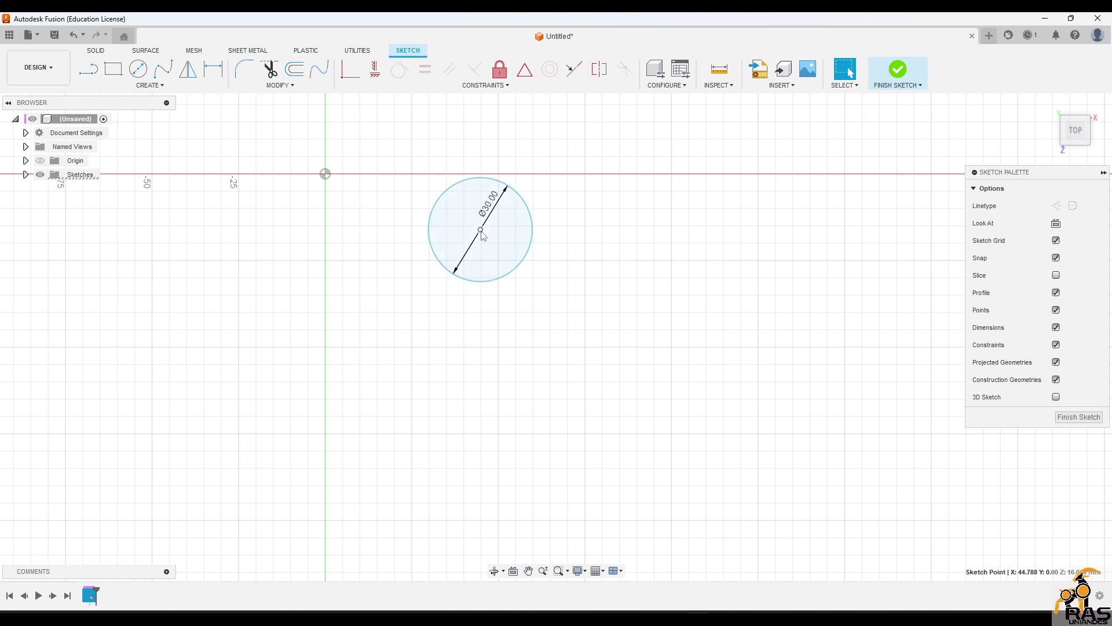
{"action": "key", "text": "m"}
{"action": "key", "text": "Escape"}
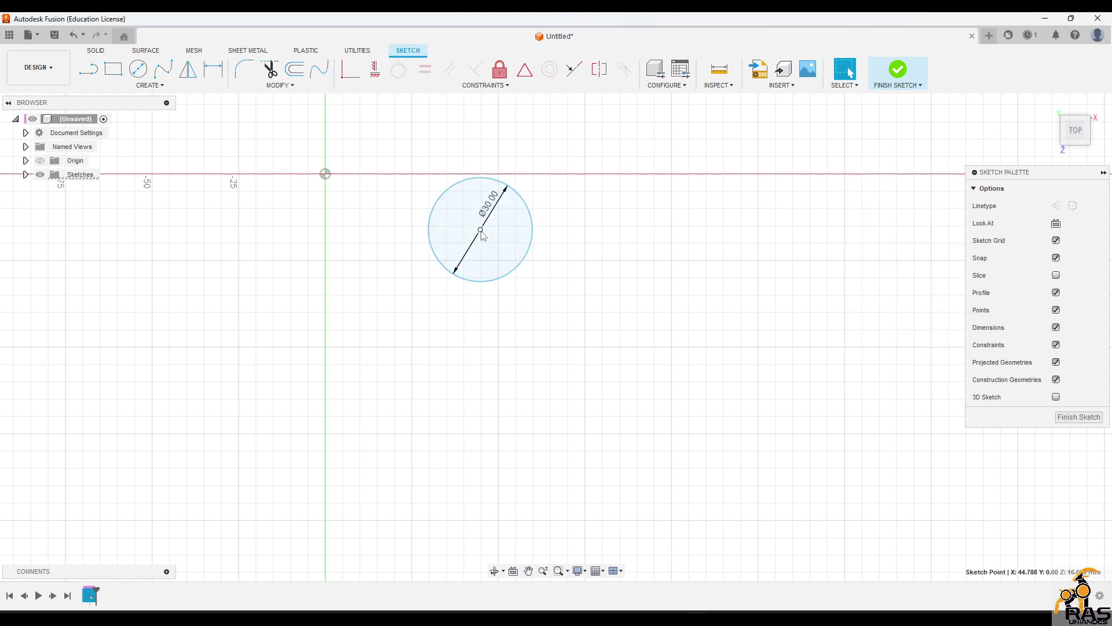
{"action": "left_click", "coordinate": [350, 69]}
{"action": "left_click", "coordinate": [325, 174]}
{"action": "left_click", "coordinate": [480, 230]}
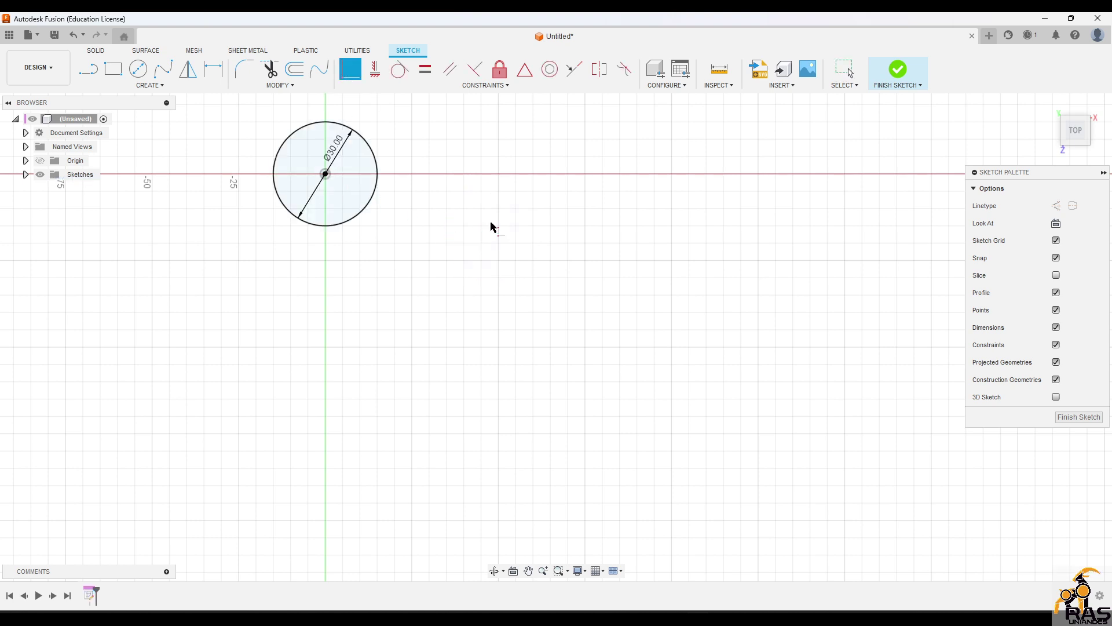
{"action": "key", "text": "Escape"}
Step: Sketch a second circle about 72 mm in diameter to the right of the 30 mm circle, centered below the X axis
{"action": "middle_click_drag", "start_coordinate": [454, 231], "coordinate": [648, 307]}
{"action": "key", "text": "c"}
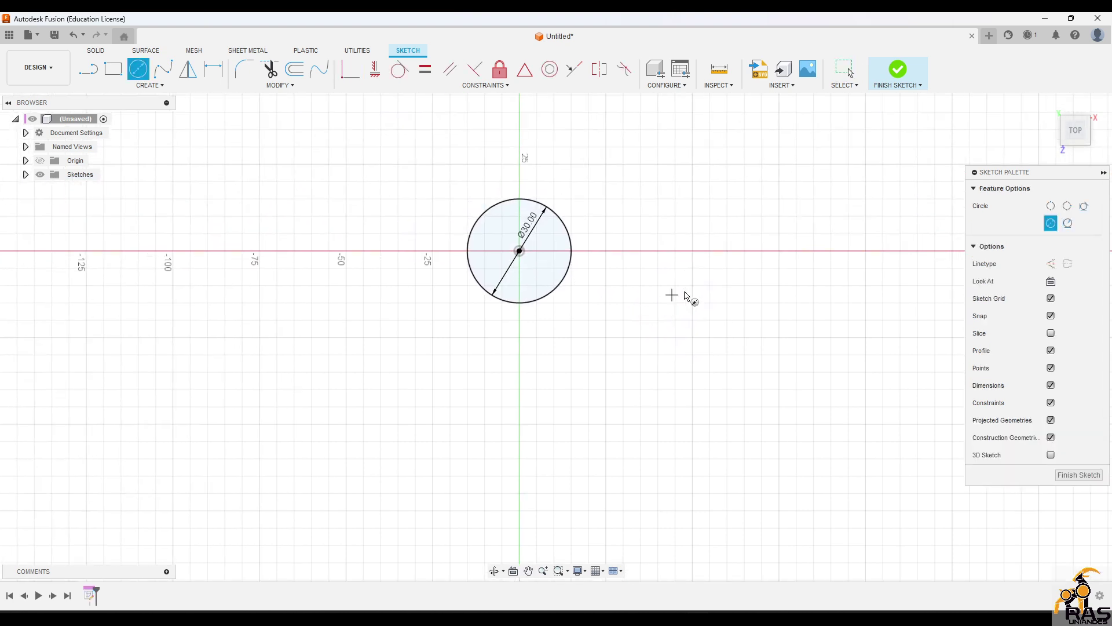
{"action": "left_click", "coordinate": [744, 302]}
{"action": "left_click", "coordinate": [840, 383]}
{"action": "key", "text": "Escape"}
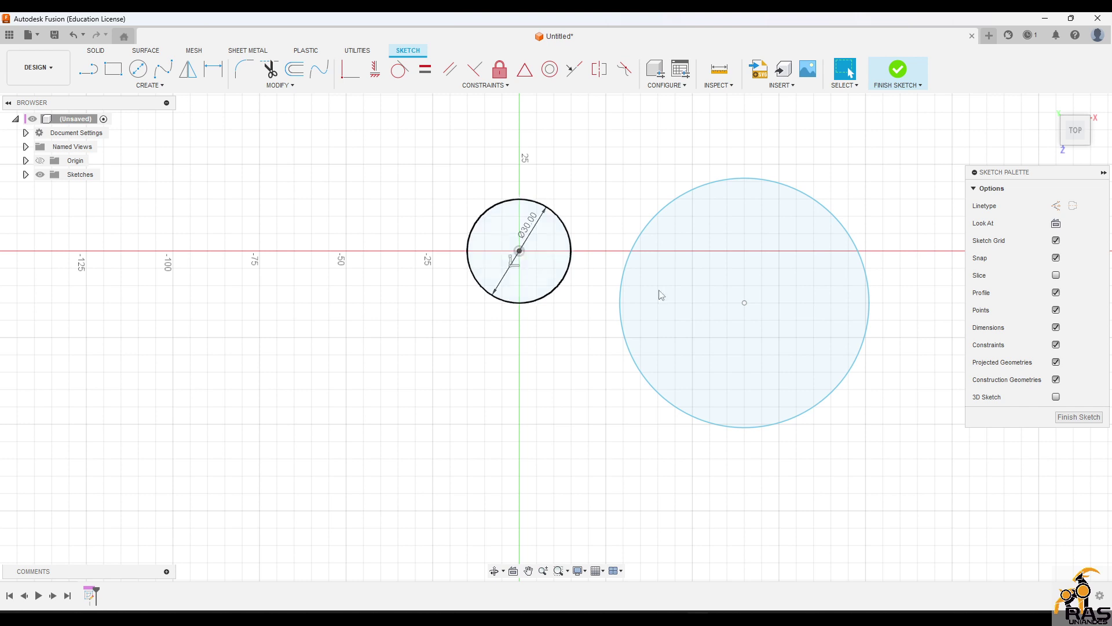
Step: Dimension the second circle's diameter with the expression 30*2
{"action": "key", "text": "d"}
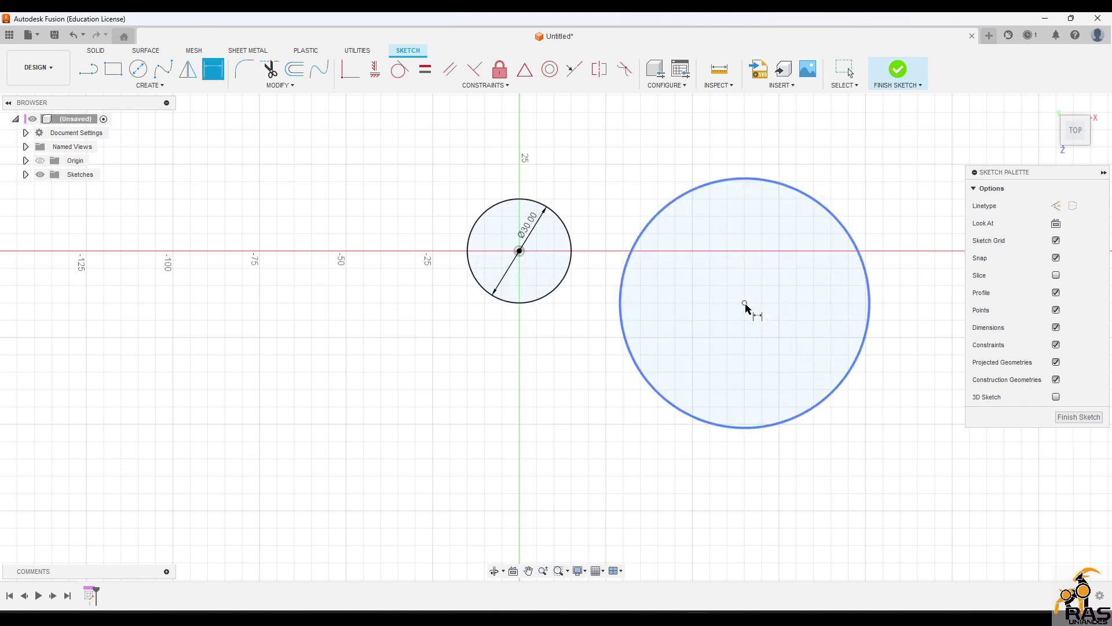
{"action": "left_click", "coordinate": [842, 388]}
{"action": "left_click", "coordinate": [869, 421]}
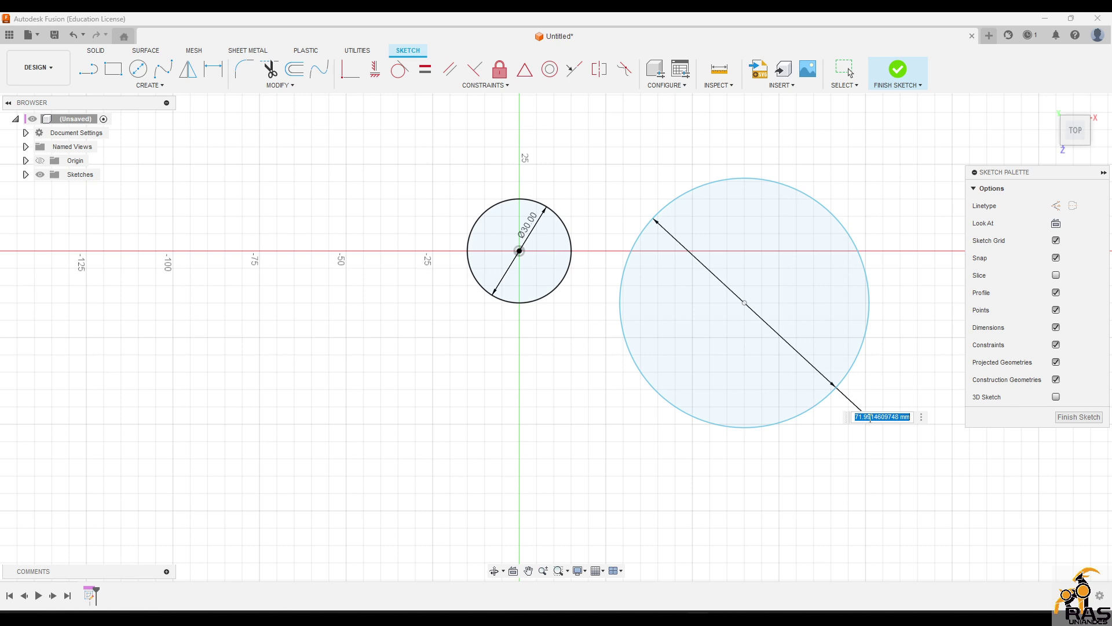
{"action": "type", "text": "30*2"}
{"action": "key", "text": "Return"}
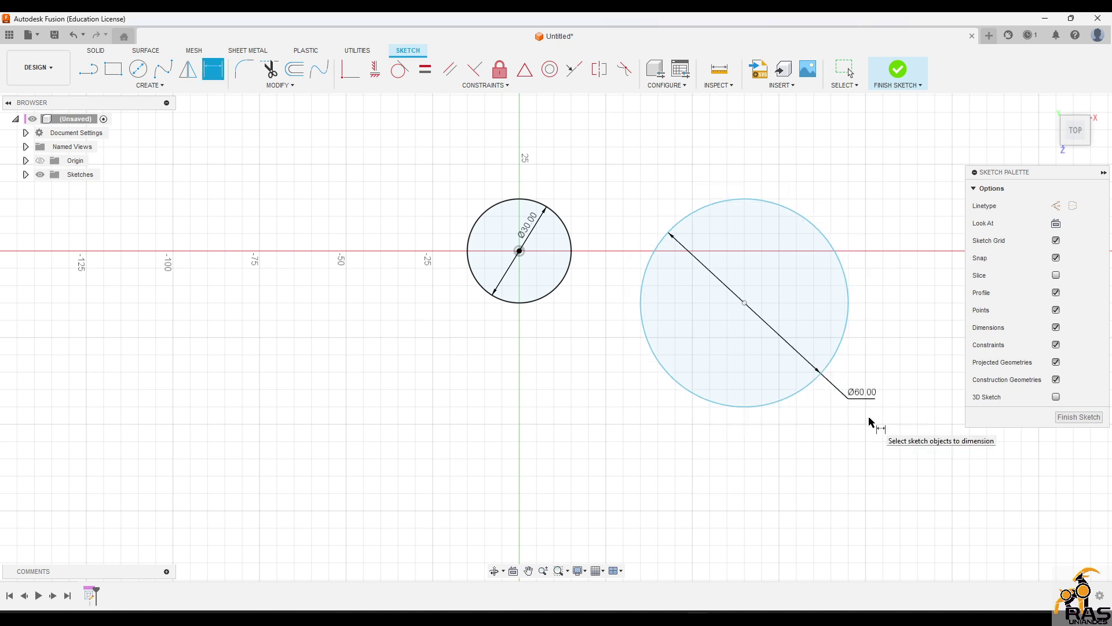
{"action": "key", "text": "Escape"}
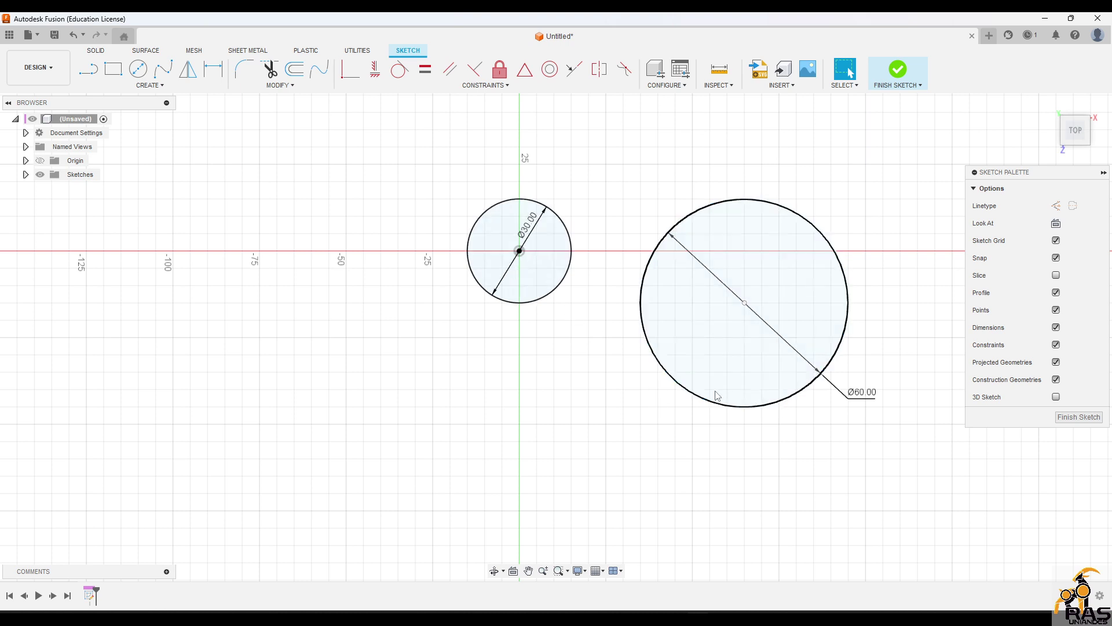
{"action": "left_click", "coordinate": [673, 380]}
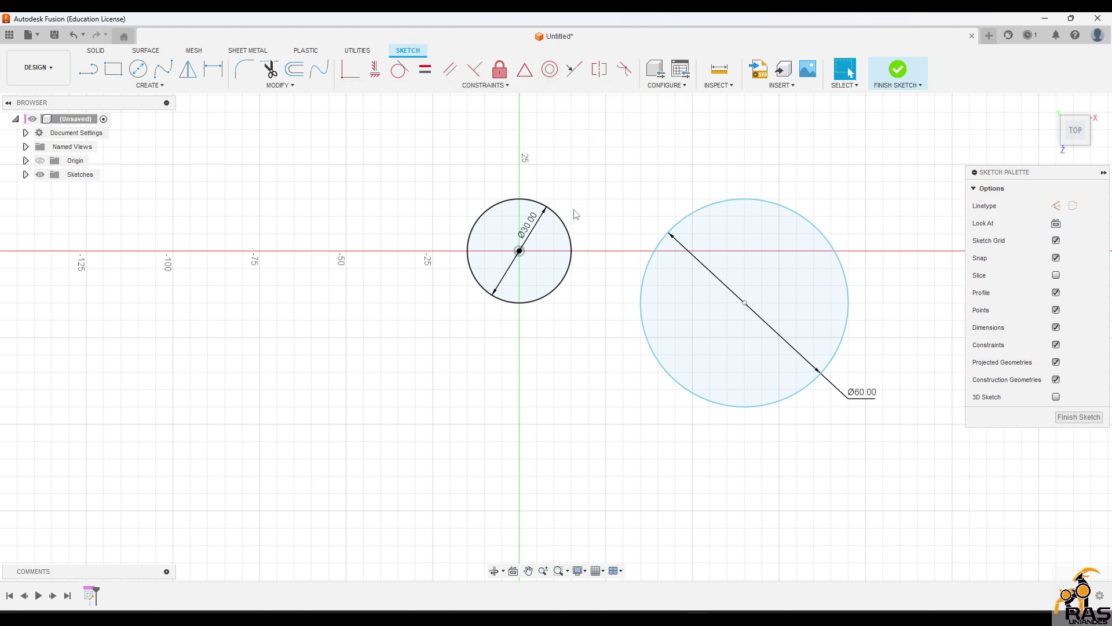
{"action": "left_click", "coordinate": [562, 227]}
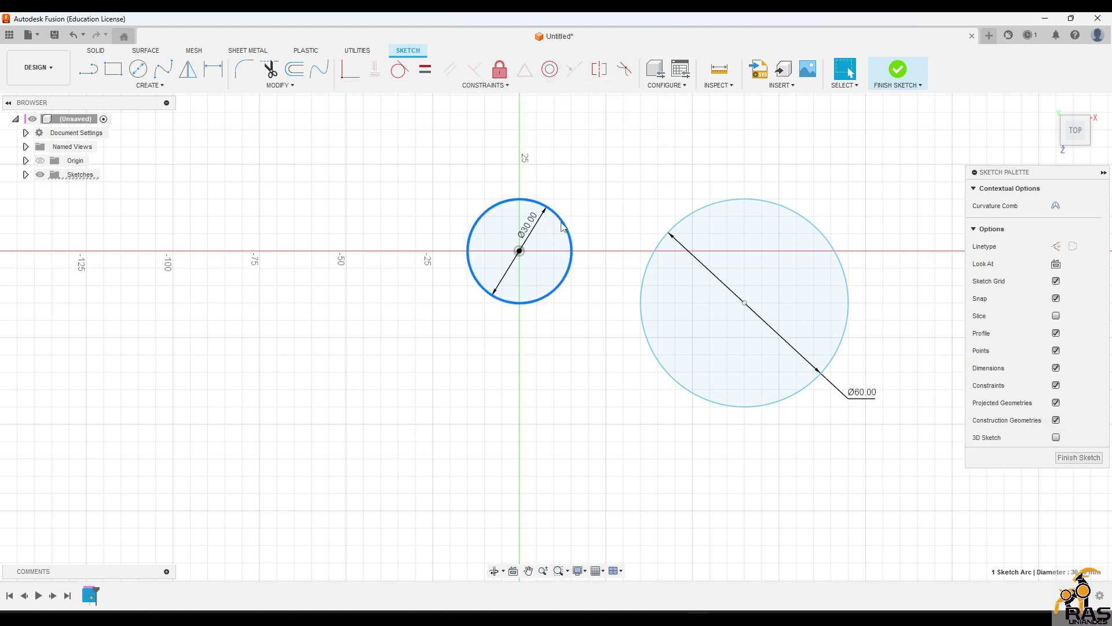
{"action": "left_click", "coordinate": [621, 271]}
{"action": "left_click", "coordinate": [498, 199]}
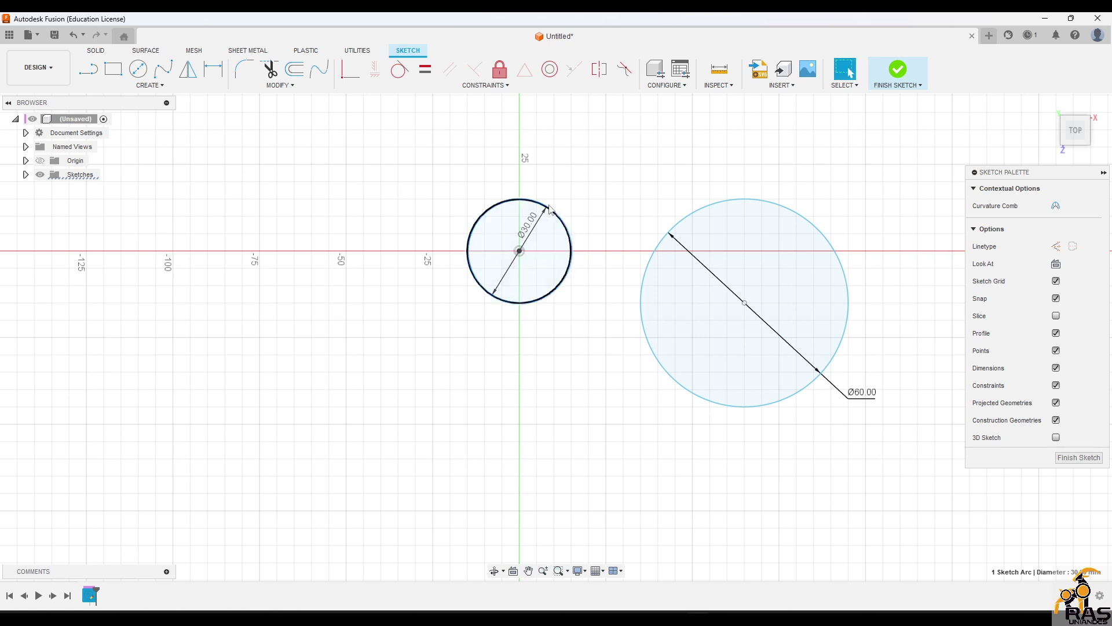
{"action": "left_click", "coordinate": [398, 122]}
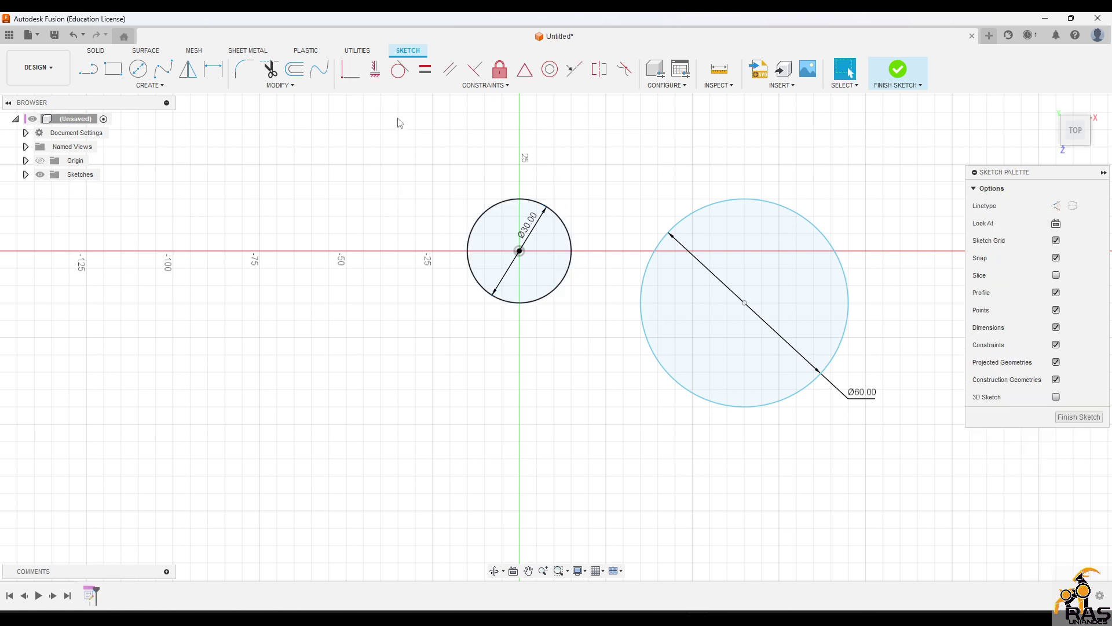
Step: Move the 60 mm circle freely to a lower position beside the 30 mm circle, just below the X axis
{"action": "left_click_drag", "start_coordinate": [754, 204], "coordinate": [917, 288]}
{"action": "left_click", "coordinate": [793, 216]}
{"action": "left_click", "coordinate": [716, 253]}
{"action": "left_click", "coordinate": [667, 230]}
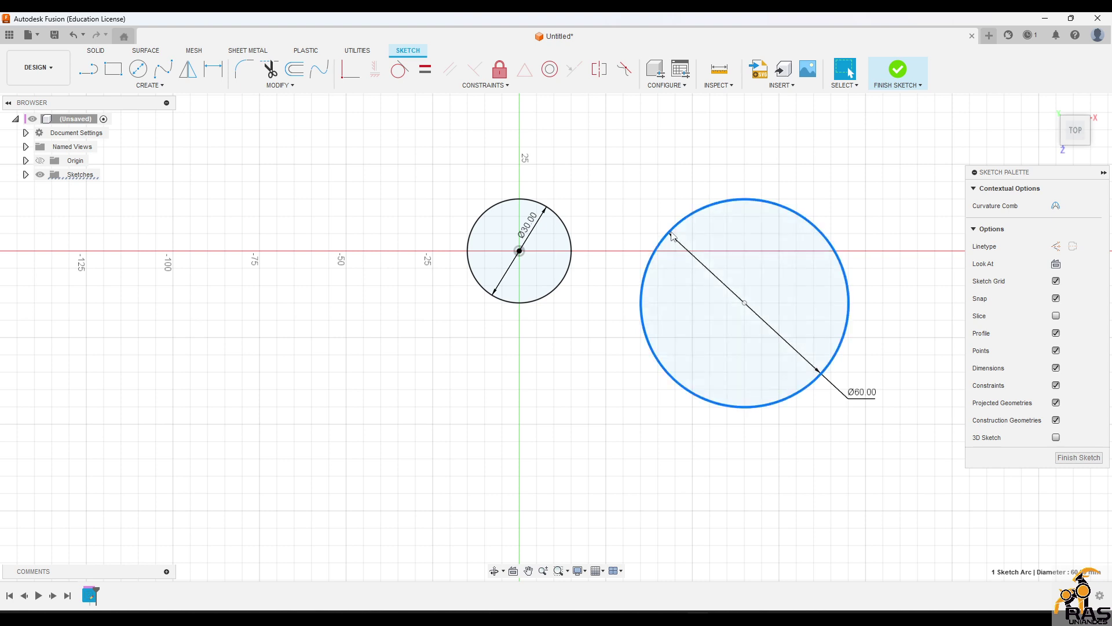
{"action": "left_click_drag", "start_coordinate": [670, 234], "coordinate": [694, 258]}
{"action": "left_click", "coordinate": [376, 207]}
Step: Apply a Concentric constraint between the 60 mm circle and the 30 mm circle at the origin
{"action": "left_click", "coordinate": [818, 352]}
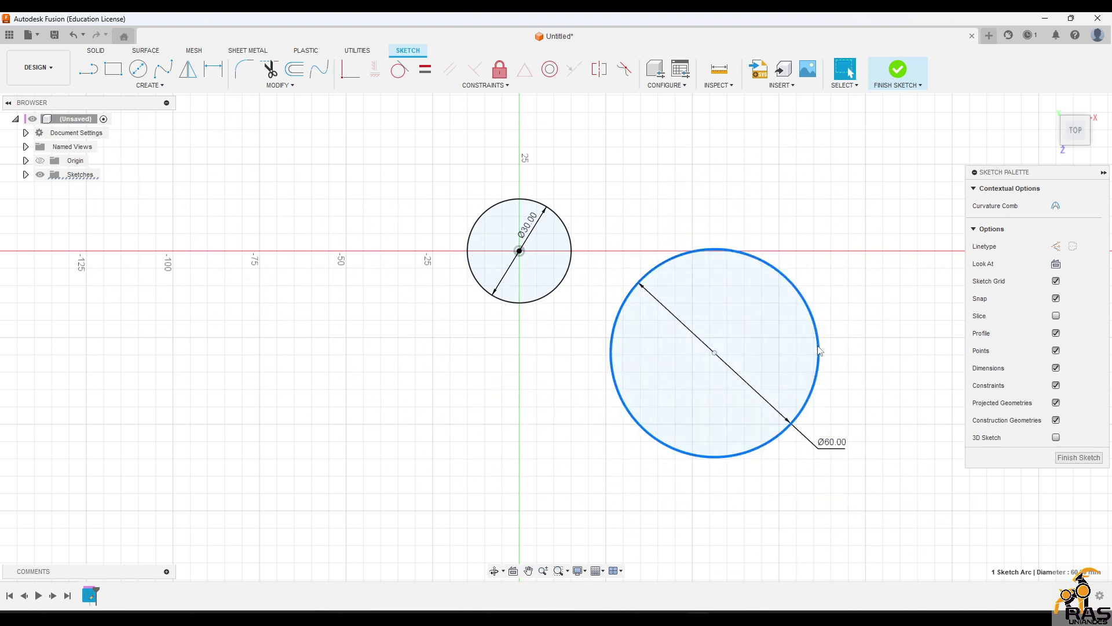
{"action": "left_click", "coordinate": [551, 70]}
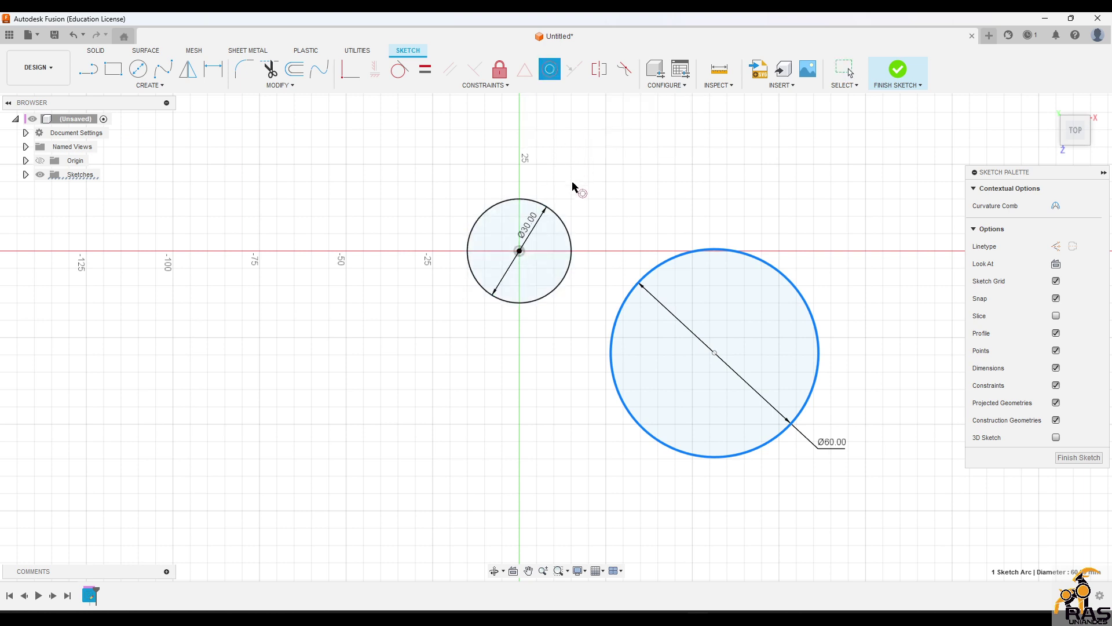
{"action": "left_click", "coordinate": [563, 230]}
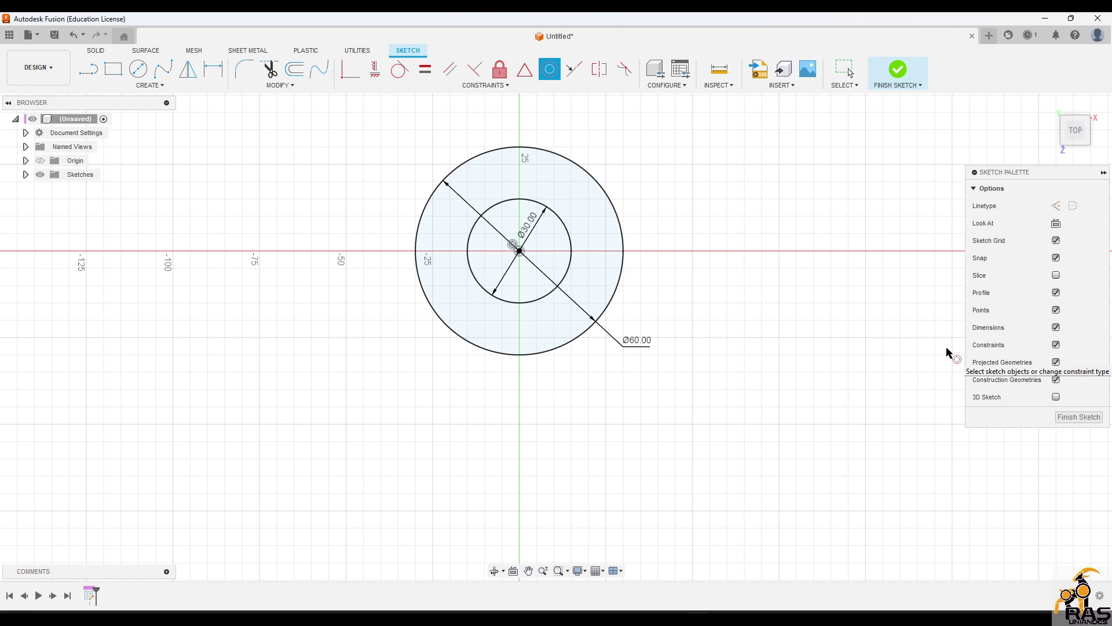
{"action": "key", "text": "Escape"}
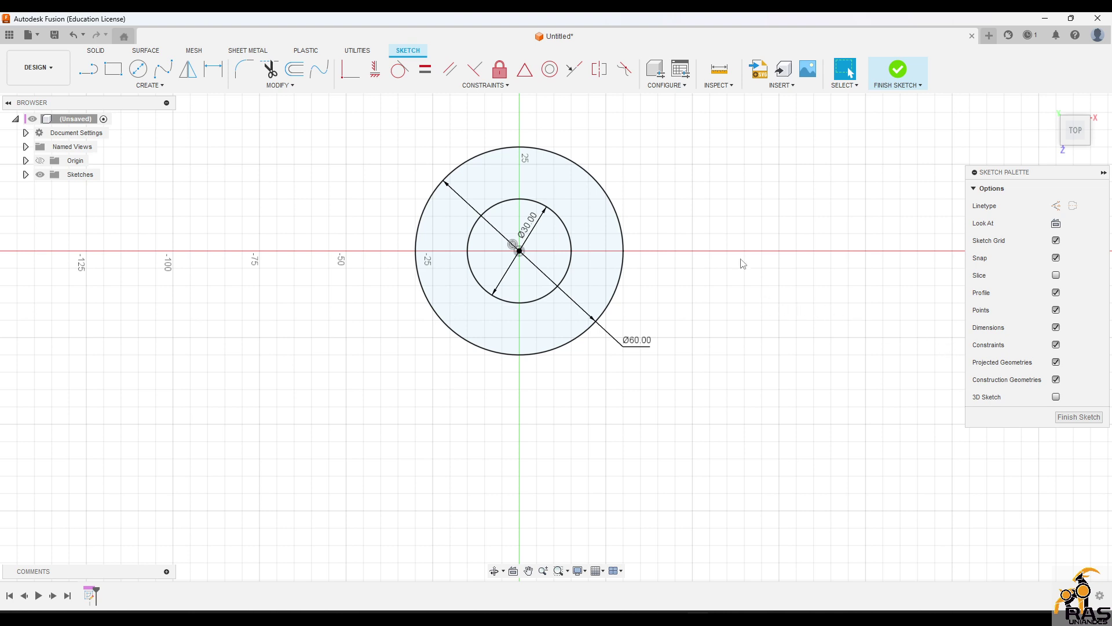
Step: Sketch a slanted line about 49 mm long beside the right edge of the 60 mm circle and shift it slightly away from the circle
{"action": "middle_click_drag", "start_coordinate": [743, 263], "coordinate": [747, 314]}
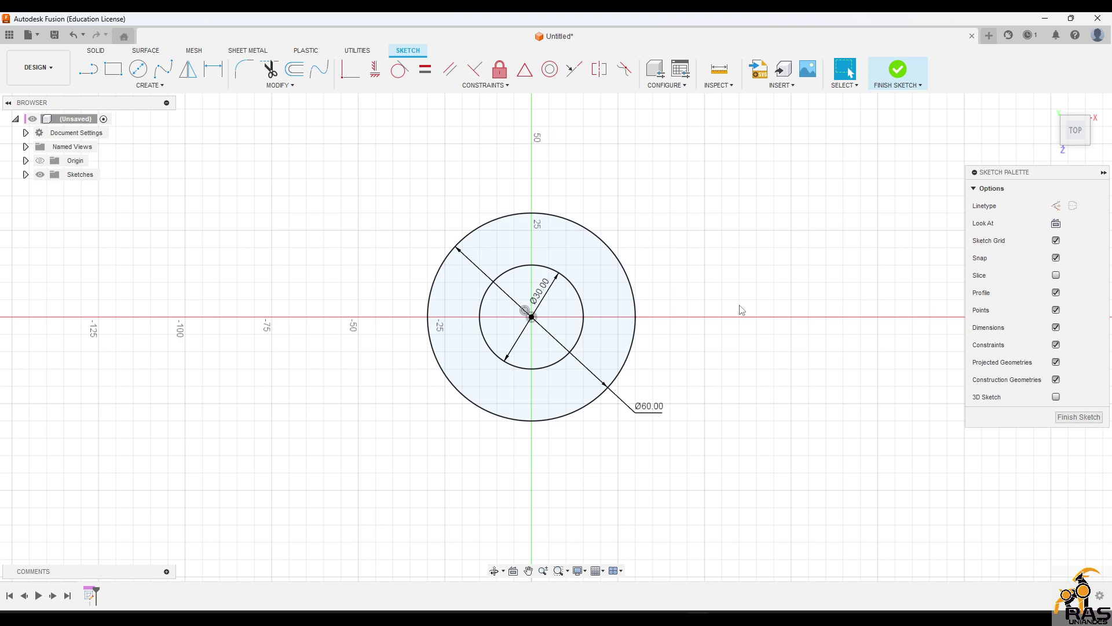
{"action": "key", "text": "l"}
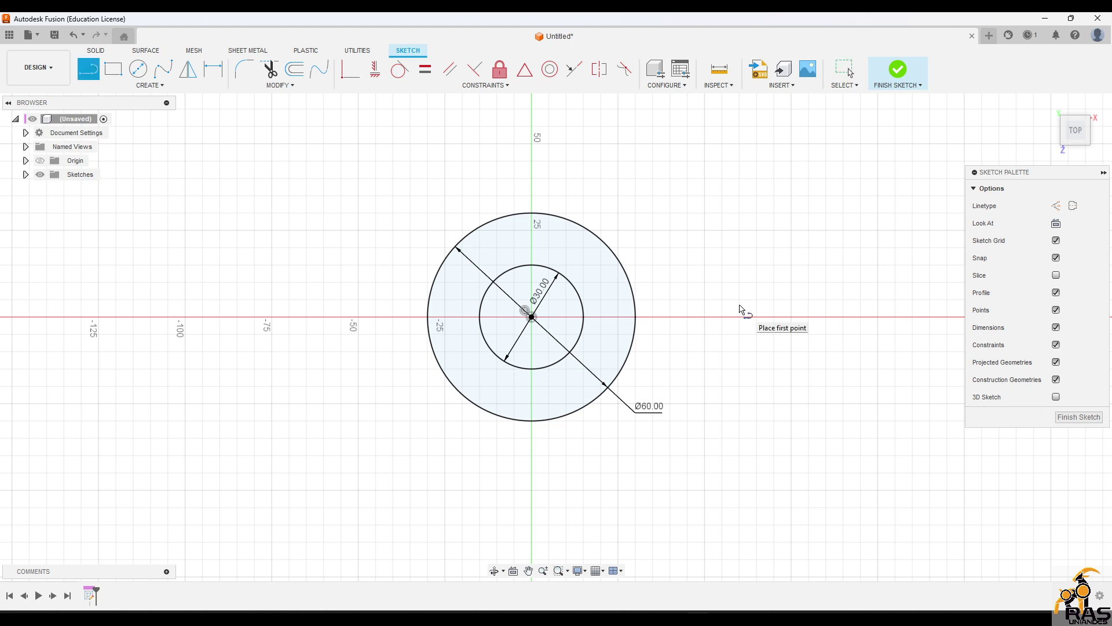
{"action": "left_click", "coordinate": [600, 214]}
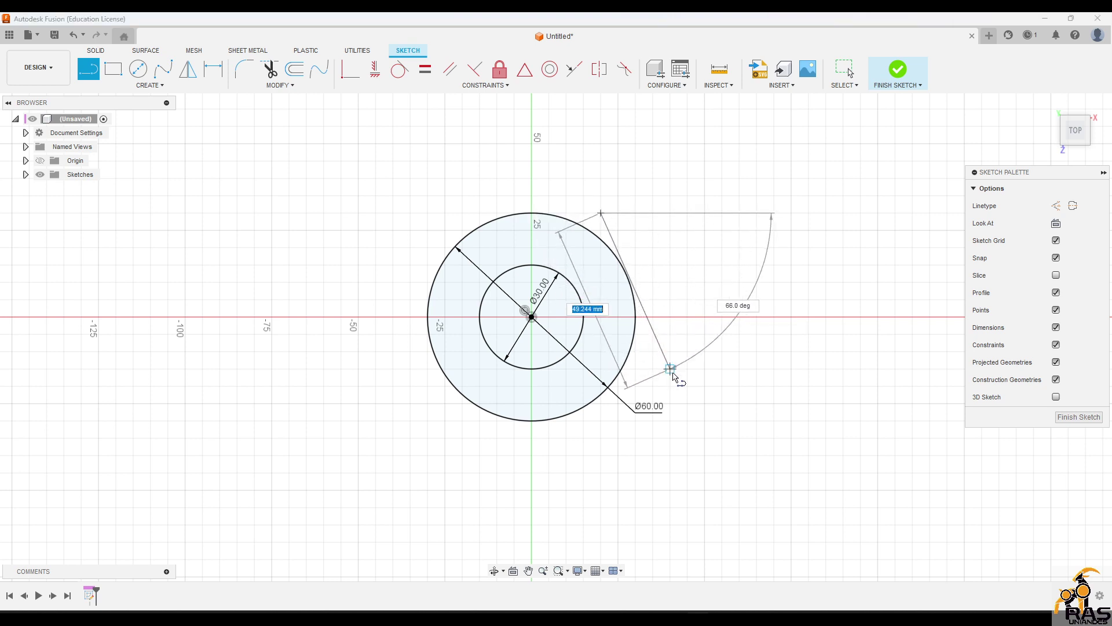
{"action": "left_click", "coordinate": [670, 368]}
{"action": "key", "text": "Escape"}
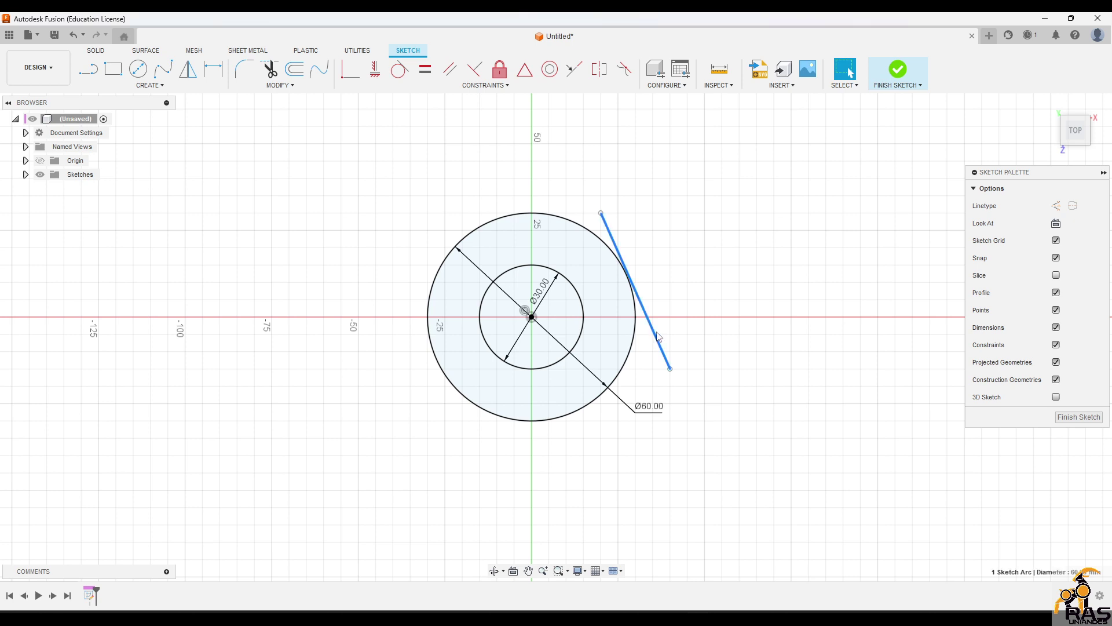
{"action": "left_click_drag", "start_coordinate": [658, 336], "coordinate": [655, 317]}
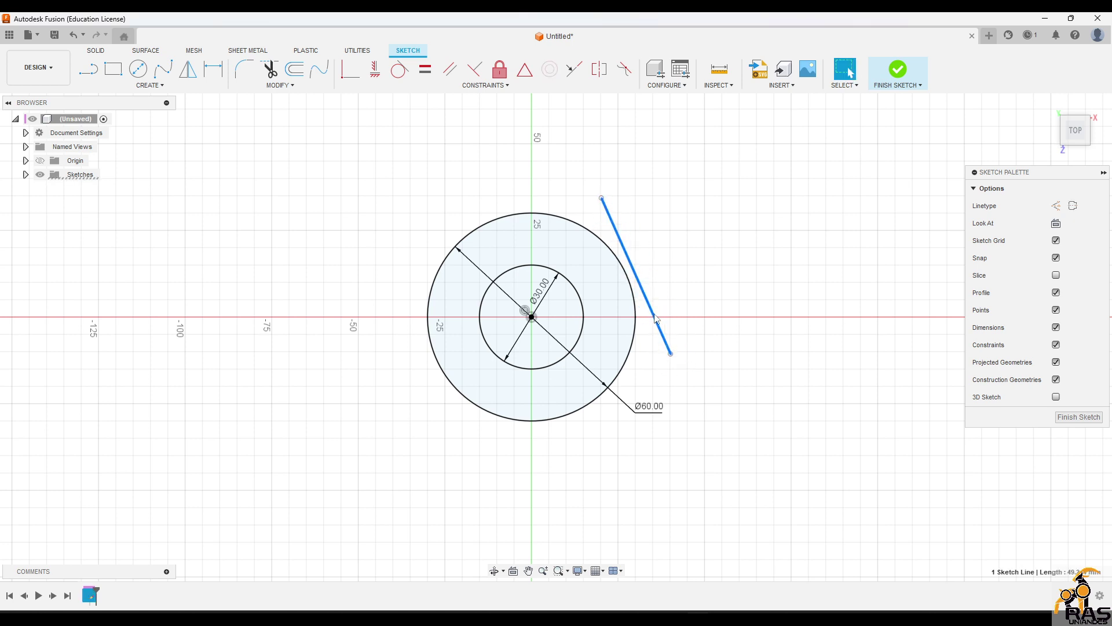
Step: Dimension the slanted line's vertical extent as 45 mm
{"action": "key", "text": "d"}
{"action": "left_click", "coordinate": [688, 295]}
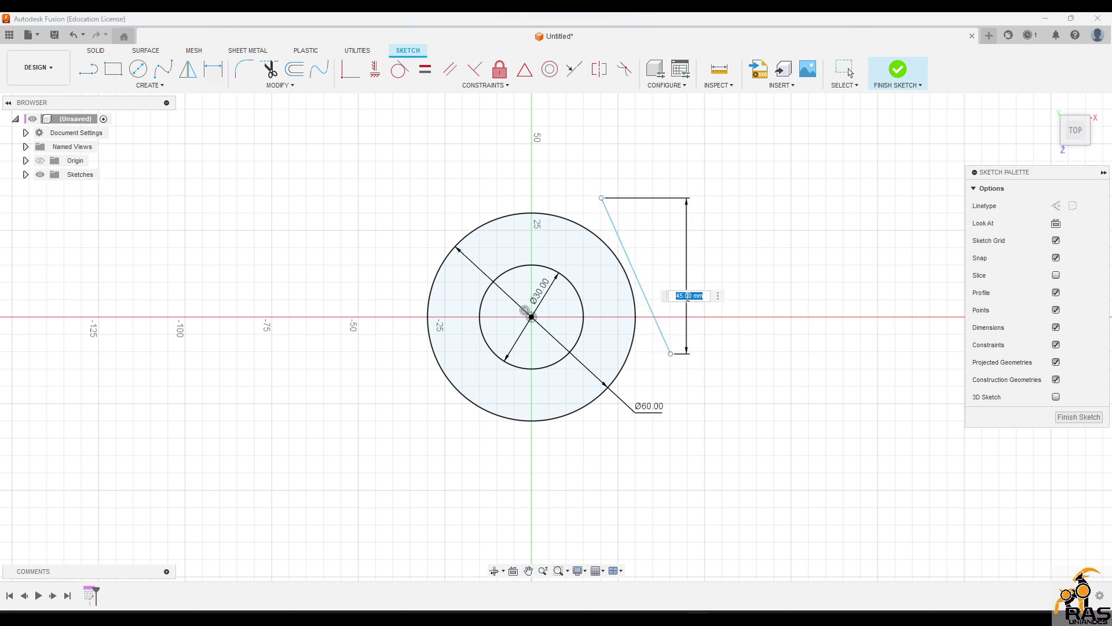
{"action": "key", "text": "Return"}
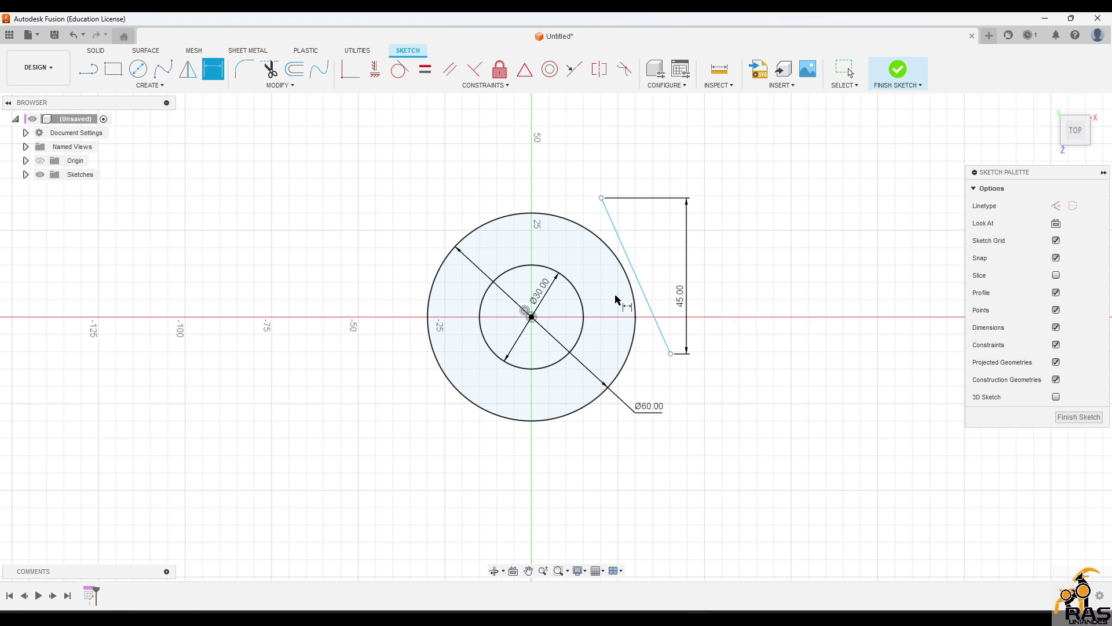
{"action": "key", "text": "Escape"}
Step: Apply a Tangent constraint between the slanted line and the 60 mm circle, and slide the line downward along its tangency
{"action": "mouse_move", "coordinate": [646, 301]}
{"action": "left_mouse_down"}
{"action": "mouse_move", "coordinate": [628, 282]}
{"action": "mouse_move", "coordinate": [645, 323]}
{"action": "mouse_move", "coordinate": [628, 278]}
{"action": "left_mouse_up"}
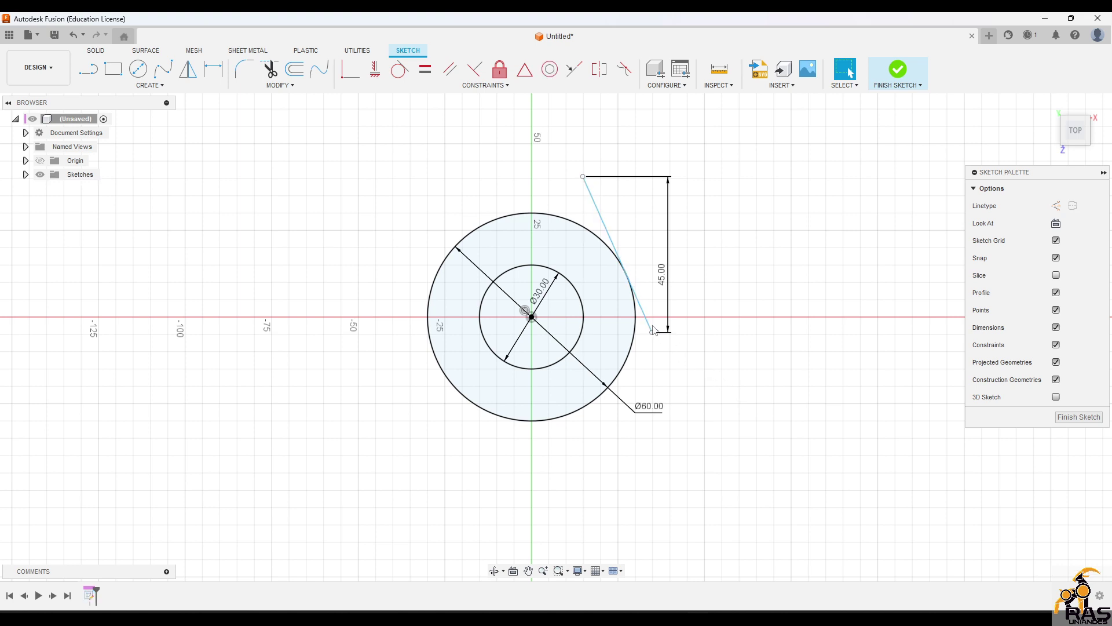
{"action": "mouse_move", "coordinate": [637, 299]}
{"action": "left_mouse_down"}
{"action": "mouse_move", "coordinate": [666, 354]}
{"action": "mouse_move", "coordinate": [655, 323]}
{"action": "mouse_move", "coordinate": [955, 586]}
{"action": "mouse_move", "coordinate": [664, 359]}
{"action": "mouse_move", "coordinate": [665, 338]}
{"action": "left_mouse_up"}
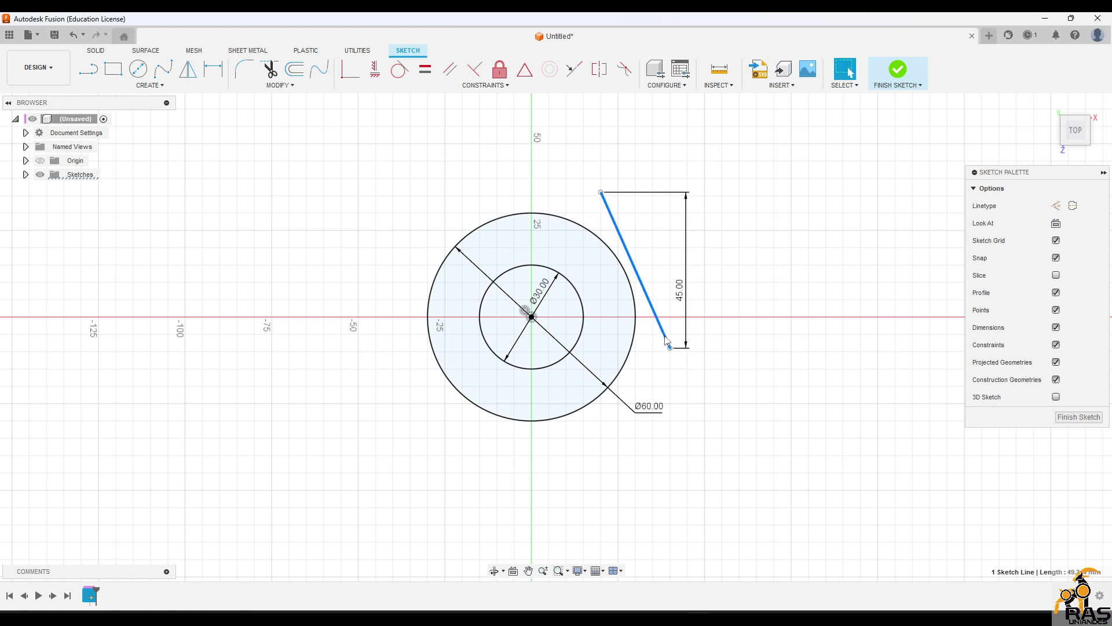
{"action": "left_click", "coordinate": [484, 85]}
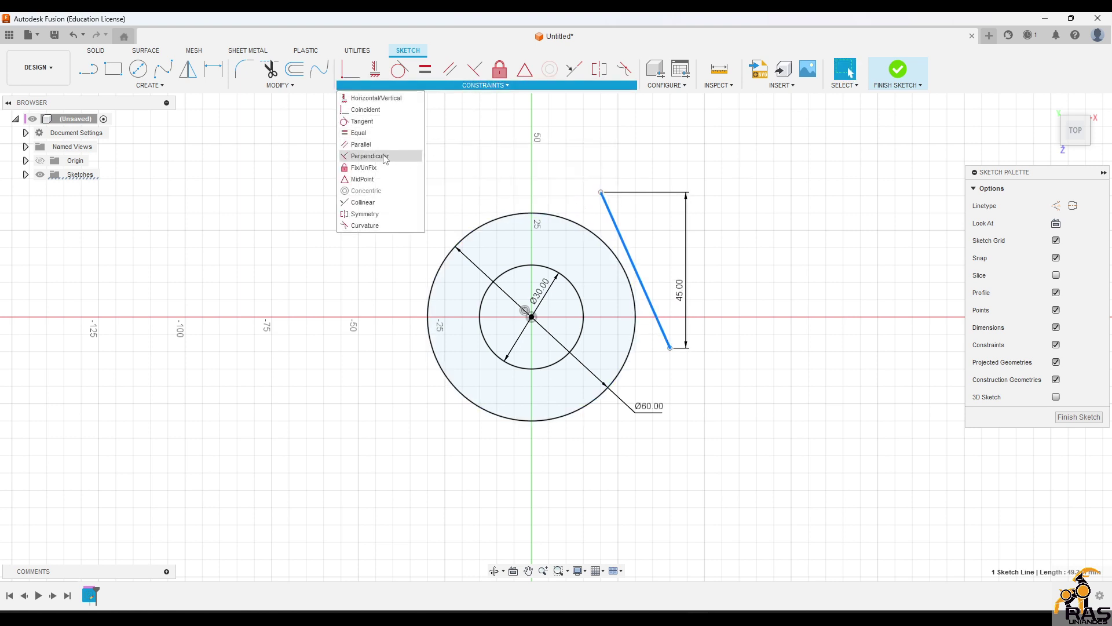
{"action": "left_click", "coordinate": [364, 121]}
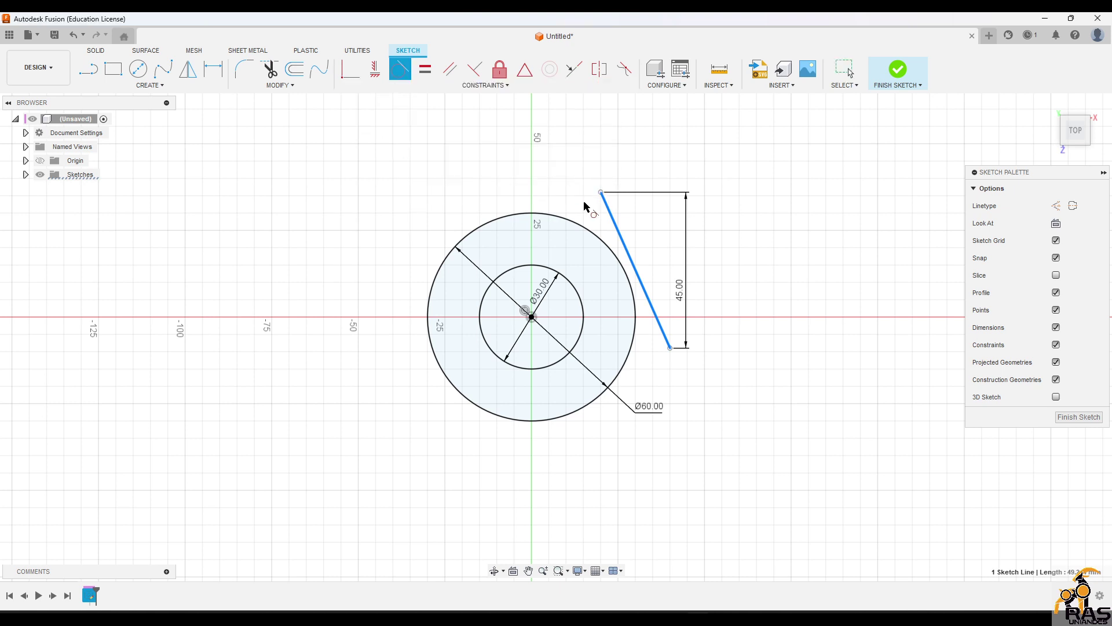
{"action": "left_click", "coordinate": [595, 235]}
{"action": "key", "text": "Escape"}
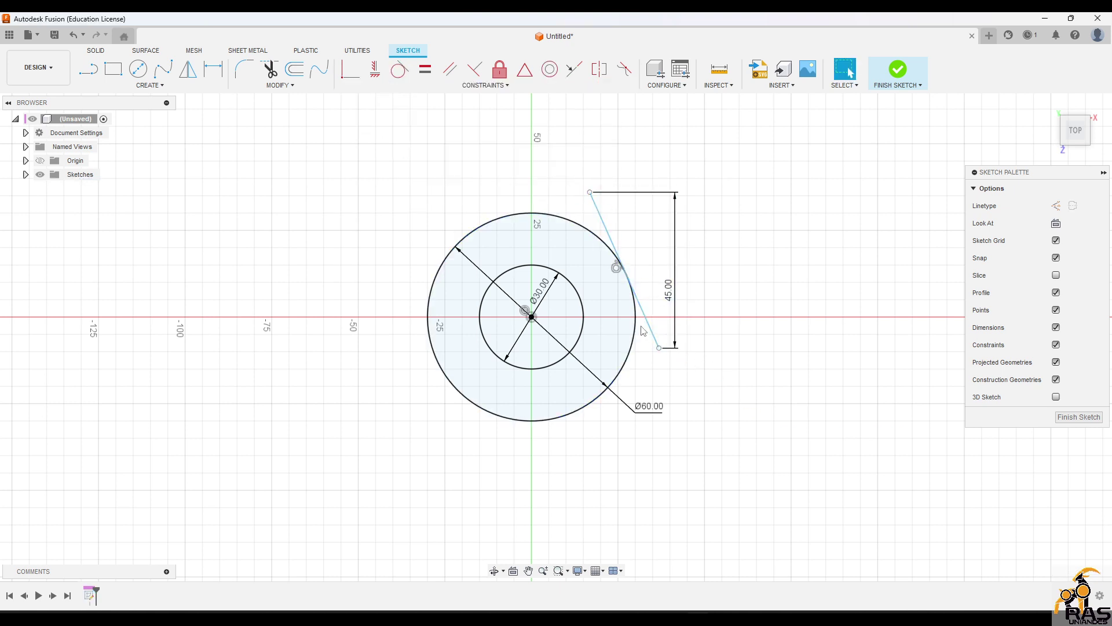
{"action": "left_click", "coordinate": [651, 330]}
{"action": "mouse_move", "coordinate": [652, 330]}
{"action": "left_mouse_down"}
{"action": "mouse_move", "coordinate": [648, 349]}
{"action": "mouse_move", "coordinate": [658, 252]}
{"action": "mouse_move", "coordinate": [616, 350]}
{"action": "mouse_move", "coordinate": [628, 357]}
{"action": "mouse_move", "coordinate": [652, 273]}
{"action": "mouse_move", "coordinate": [627, 338]}
{"action": "mouse_move", "coordinate": [642, 358]}
{"action": "left_mouse_up"}
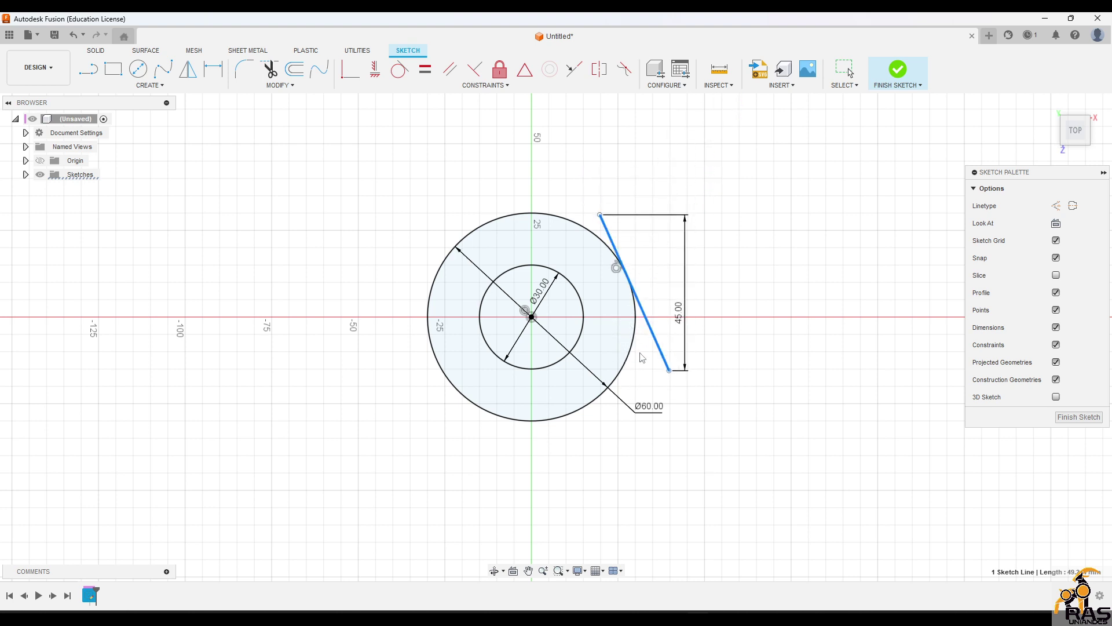
Step: Slide the slanted line back and forth along its tangency with the 60 mm circle and inspect the tangent point up close
{"action": "left_click_drag", "start_coordinate": [642, 358], "coordinate": [564, 204]}
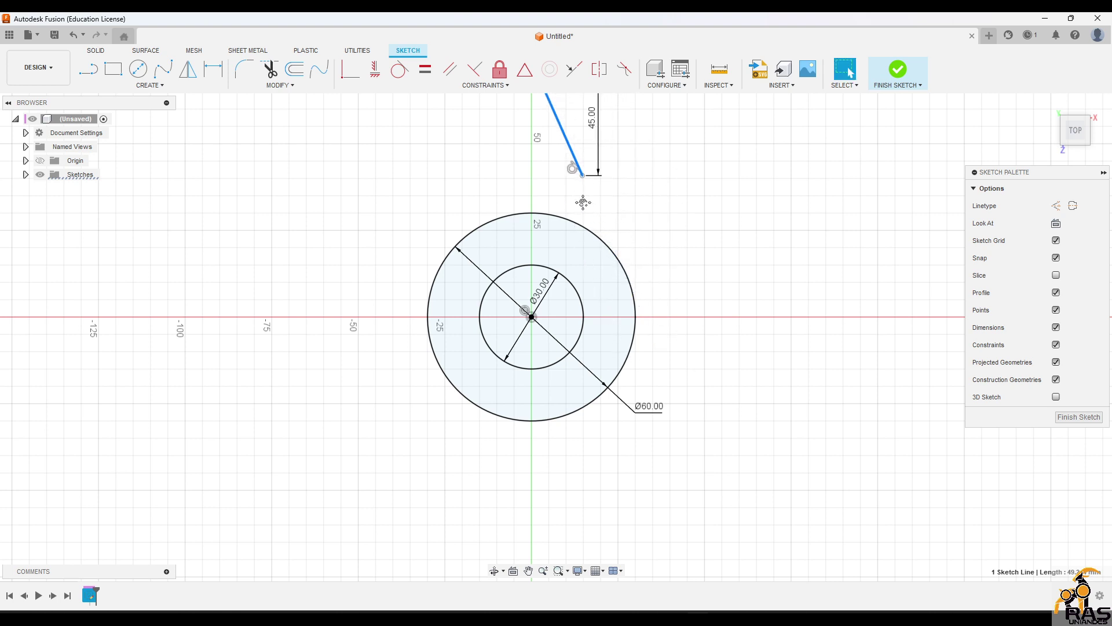
{"action": "middle_click_drag", "start_coordinate": [583, 202], "coordinate": [617, 219]}
{"action": "mouse_move", "coordinate": [628, 205]}
{"action": "left_mouse_down"}
{"action": "mouse_move", "coordinate": [584, 136]}
{"action": "mouse_move", "coordinate": [803, 600]}
{"action": "mouse_move", "coordinate": [629, 292]}
{"action": "mouse_move", "coordinate": [747, 550]}
{"action": "mouse_move", "coordinate": [687, 429]}
{"action": "mouse_move", "coordinate": [689, 438]}
{"action": "left_mouse_up"}
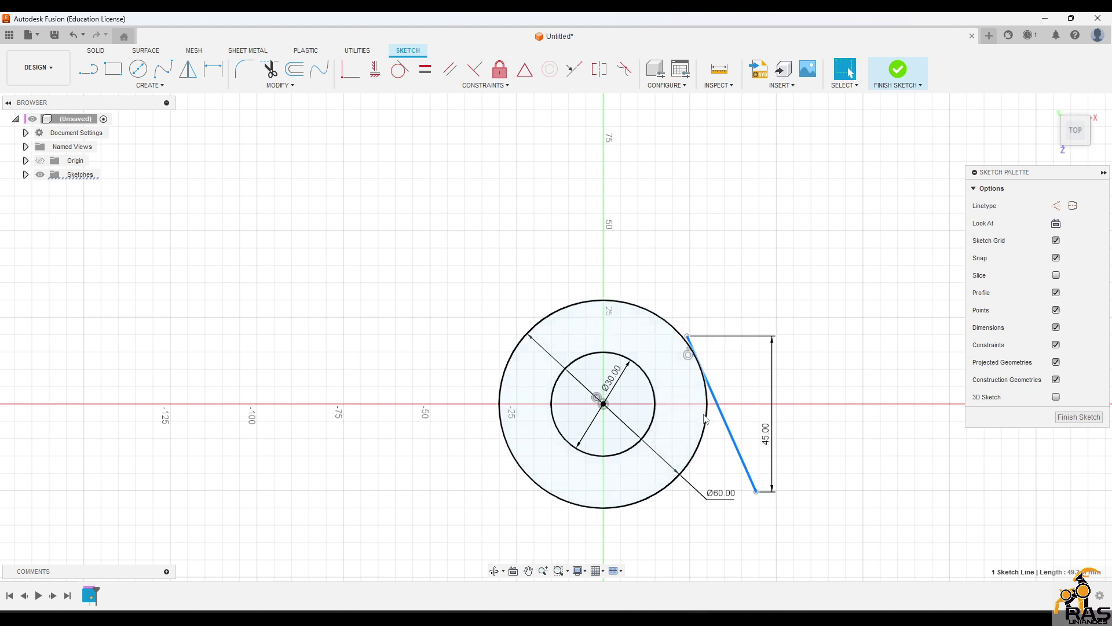
{"action": "scroll", "coordinate": [701, 370], "scroll_direction": "down", "scroll_amount": 3}
{"action": "scroll", "coordinate": [702, 372], "scroll_direction": "up", "scroll_amount": 8}
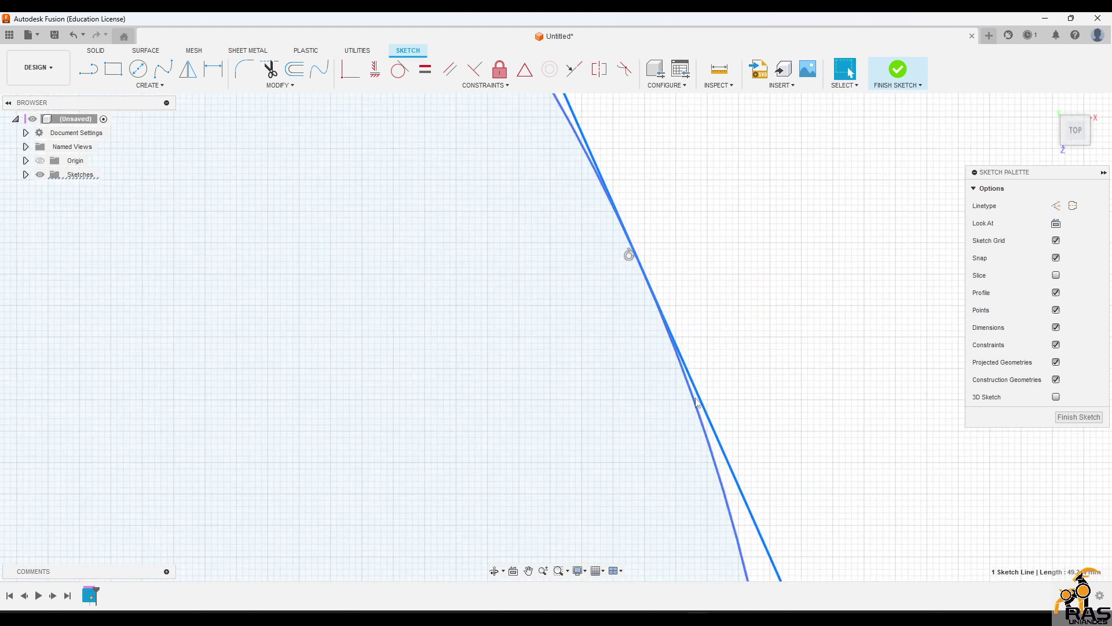
{"action": "scroll", "coordinate": [682, 364], "scroll_direction": "down", "scroll_amount": 8}
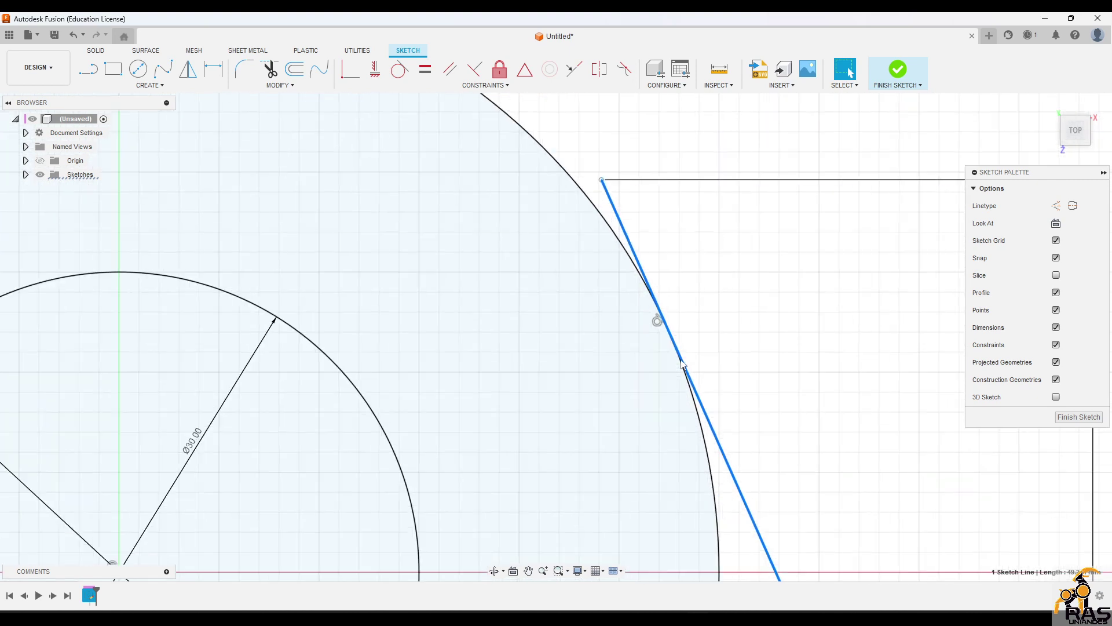
{"action": "left_click_drag", "start_coordinate": [702, 407], "coordinate": [579, 131]}
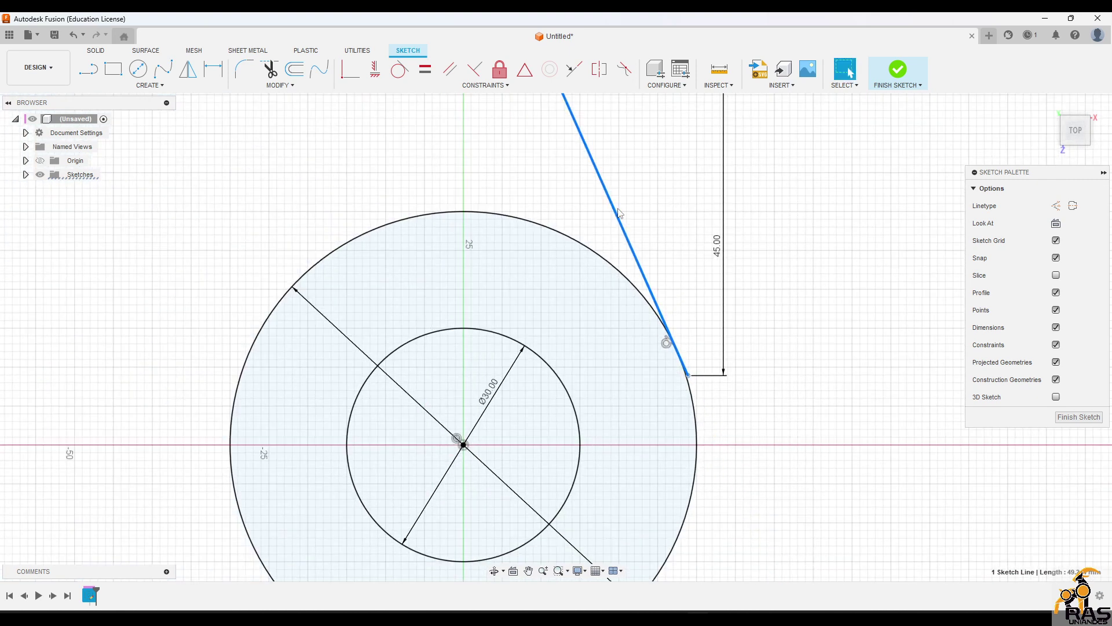
{"action": "left_click_drag", "start_coordinate": [619, 213], "coordinate": [675, 350]}
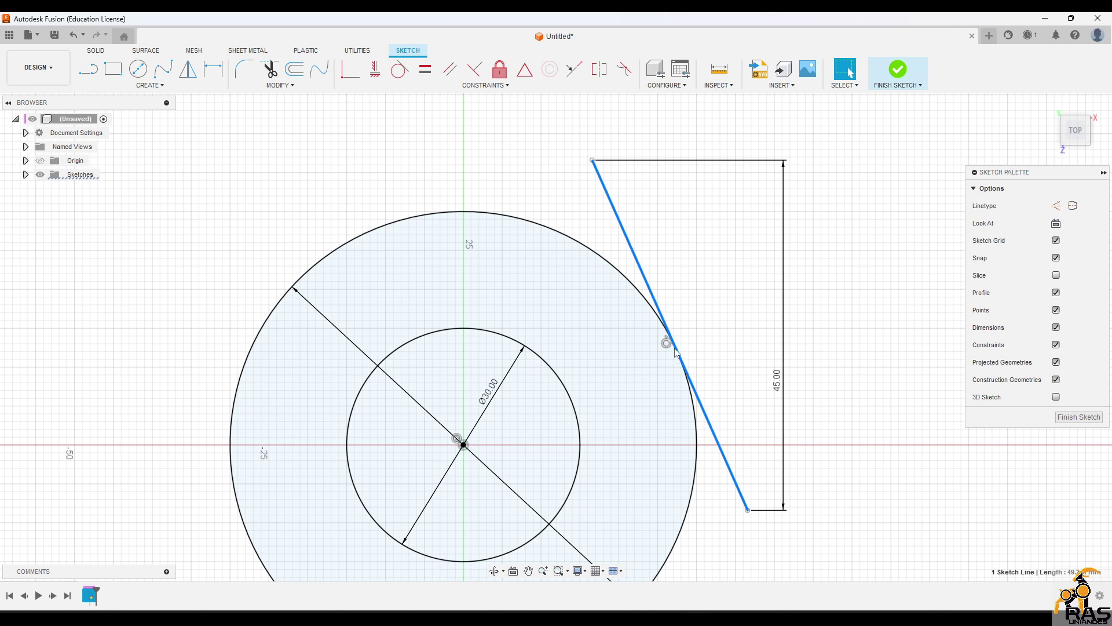
{"action": "left_click_drag", "start_coordinate": [707, 419], "coordinate": [703, 400]}
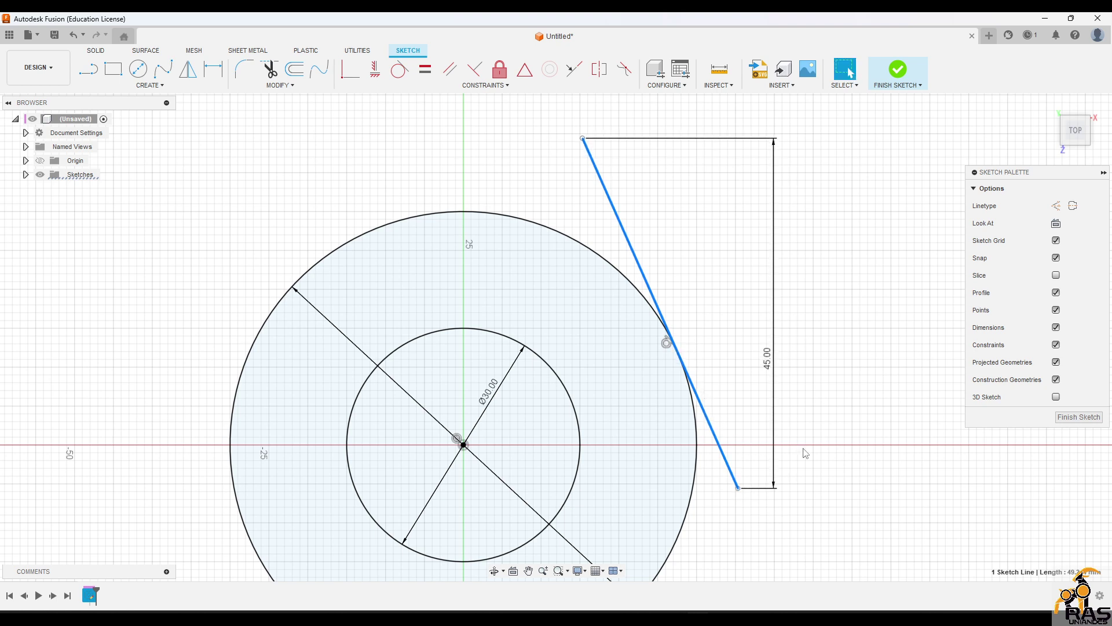
Step: Sketch a line from the slanted line's upper endpoint to the circles' center and convert it to construction geometry
{"action": "key", "text": "l"}
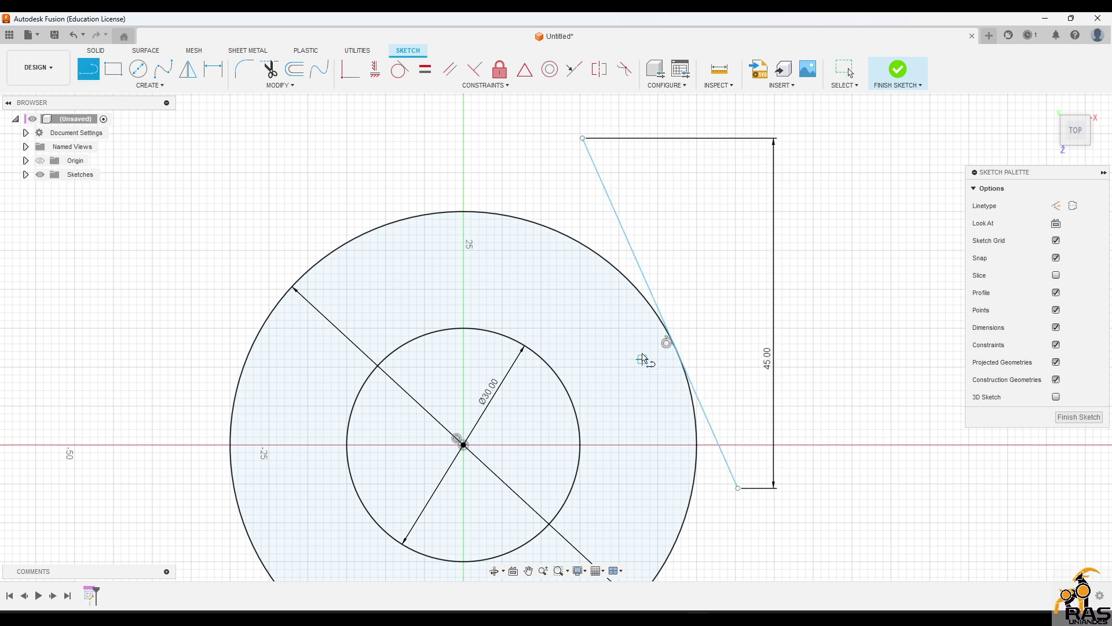
{"action": "left_click", "coordinate": [582, 137]}
{"action": "left_click", "coordinate": [464, 444]}
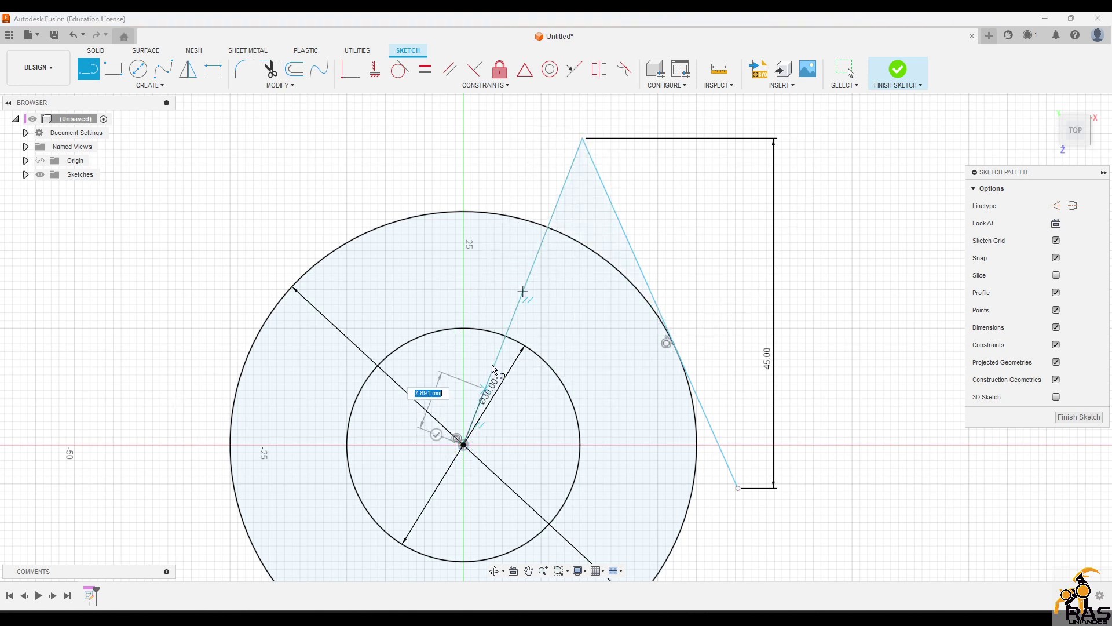
{"action": "key", "text": "Escape"}
{"action": "left_click", "coordinate": [527, 281]}
{"action": "key", "text": "x"}
Step: Dimension the construction line's length at its current value and swing the tangent line around the 60 mm circle
{"action": "key", "text": "d"}
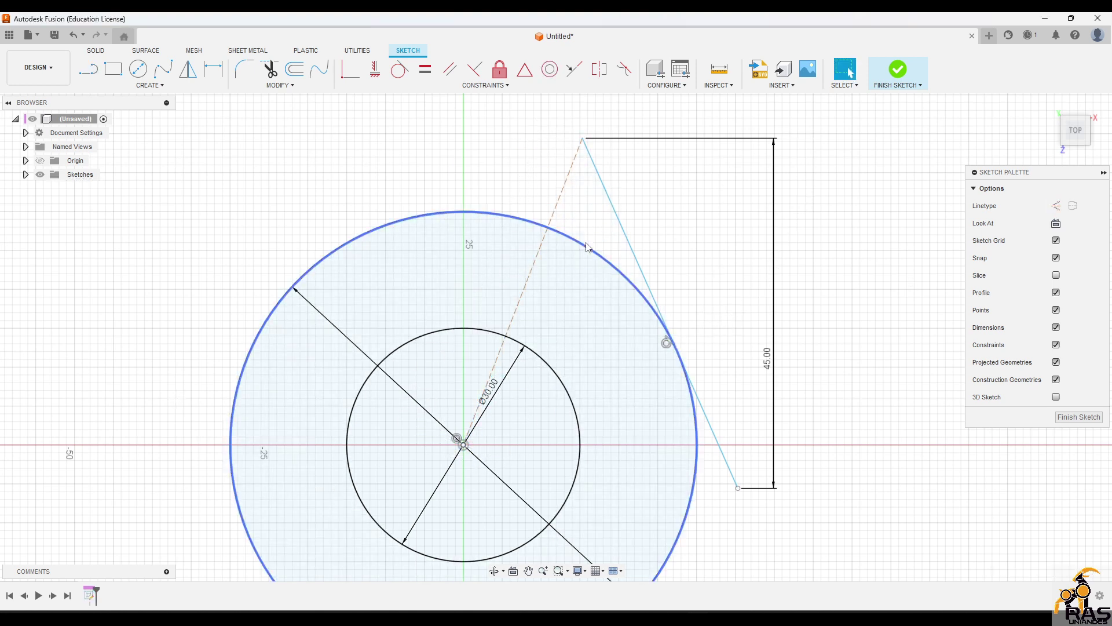
{"action": "left_click", "coordinate": [553, 216]}
{"action": "left_click", "coordinate": [527, 191]}
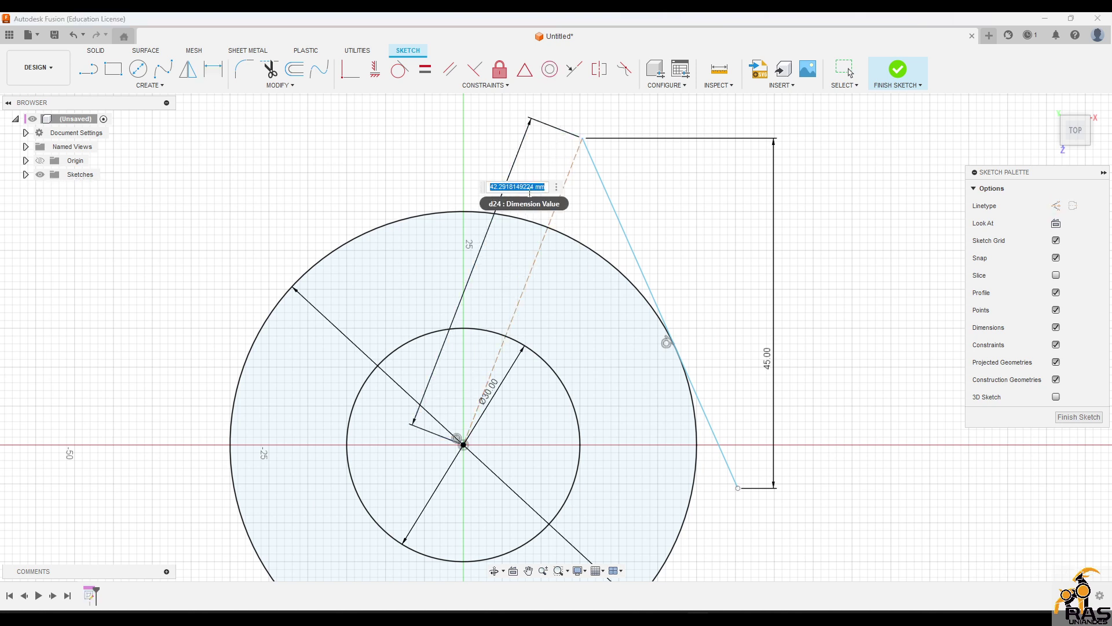
{"action": "key", "text": "Return"}
{"action": "key", "text": "Escape"}
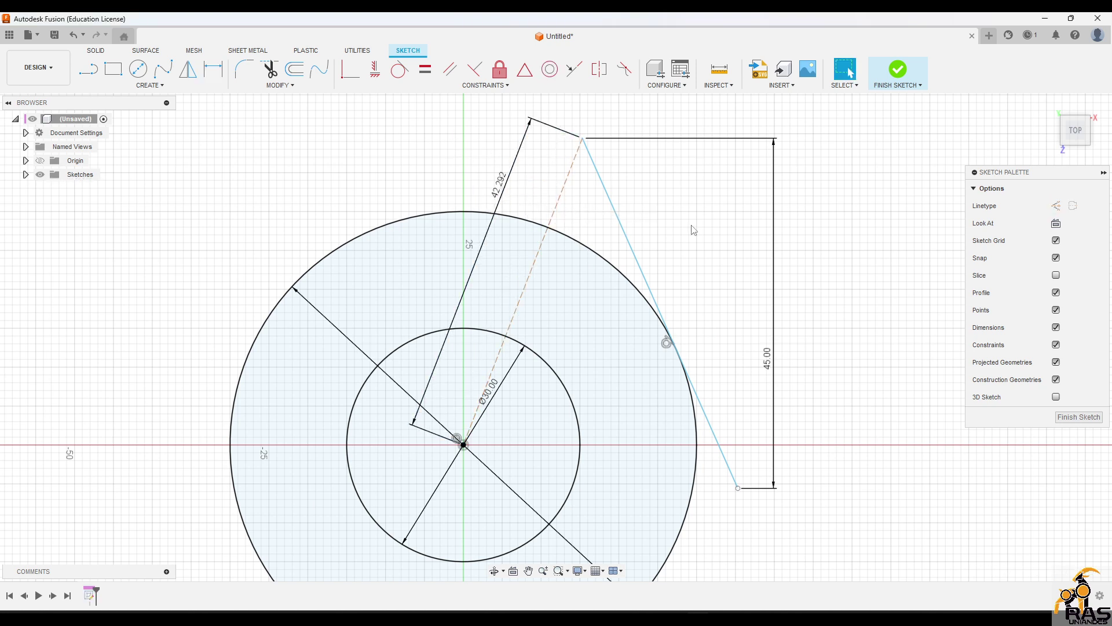
{"action": "mouse_move", "coordinate": [622, 237]}
{"action": "left_mouse_down"}
{"action": "mouse_move", "coordinate": [641, 264]}
{"action": "mouse_move", "coordinate": [611, 197]}
{"action": "mouse_move", "coordinate": [631, 231]}
{"action": "mouse_move", "coordinate": [585, 216]}
{"action": "mouse_move", "coordinate": [576, 181]}
{"action": "mouse_move", "coordinate": [635, 251]}
{"action": "mouse_move", "coordinate": [586, 203]}
{"action": "mouse_move", "coordinate": [684, 263]}
{"action": "left_mouse_up"}
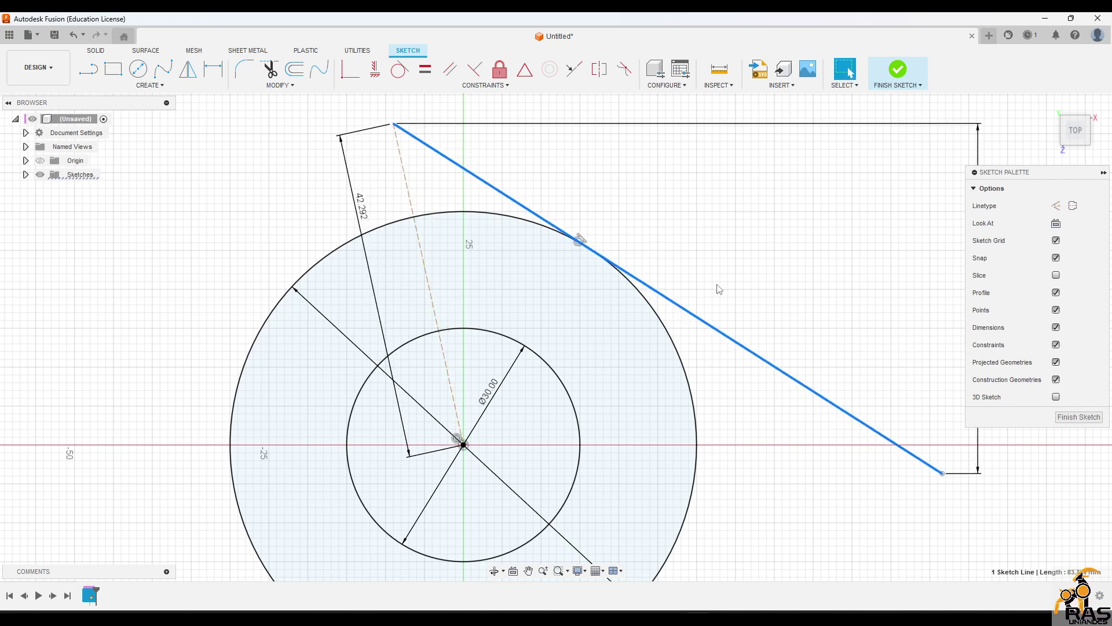
Step: Delete the 45 mm vertical dimension from the tangent line
{"action": "scroll", "coordinate": [719, 289], "scroll_direction": "down", "scroll_amount": 3}
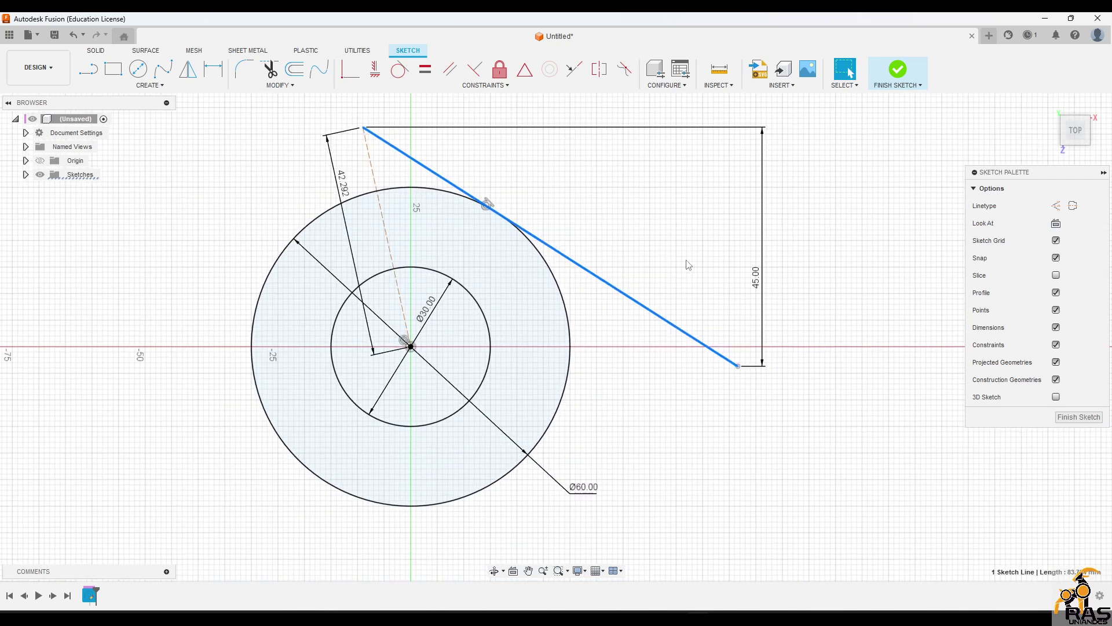
{"action": "left_click", "coordinate": [757, 277]}
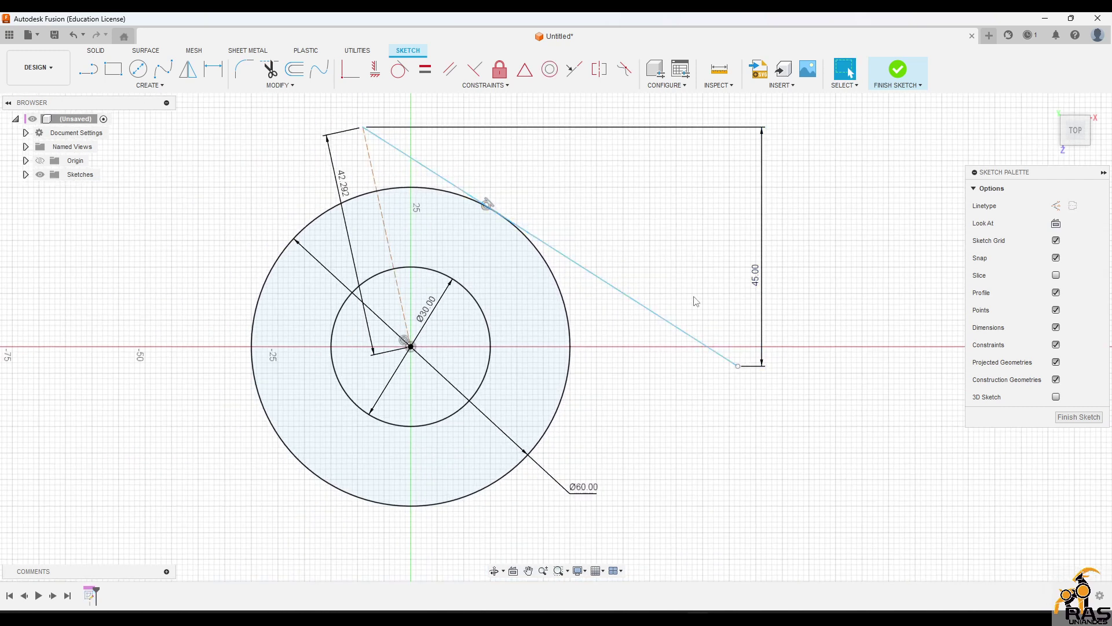
{"action": "left_click", "coordinate": [763, 288]}
{"action": "key", "text": "Delete"}
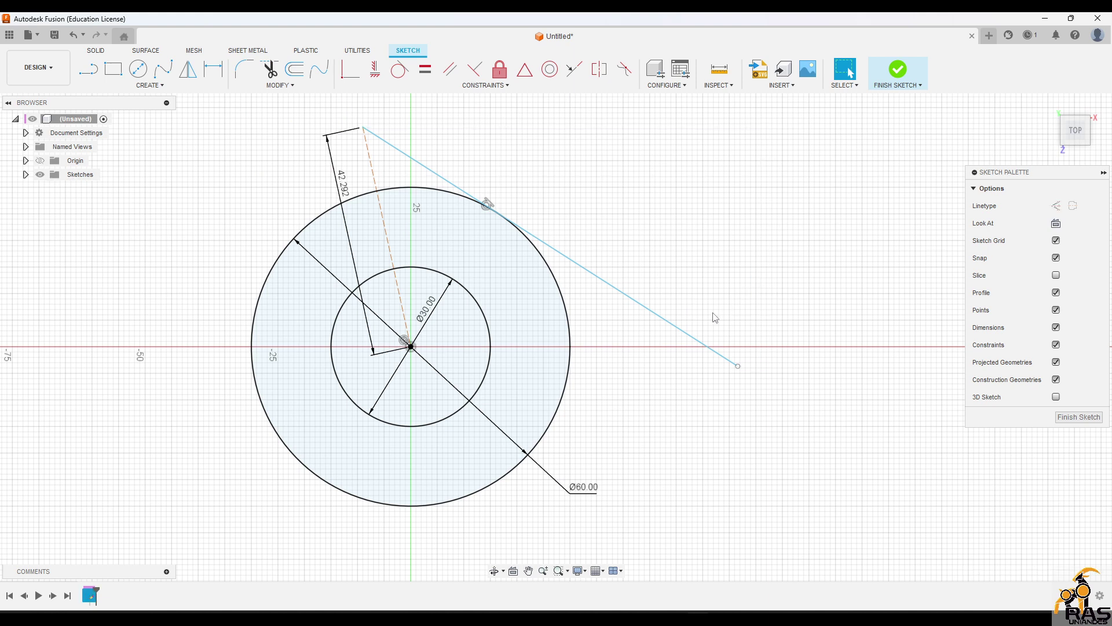
Step: Apply a Horizontal/Vertical constraint to the tangent line and shorten it to about 52 mm from its free endpoint
{"action": "left_click", "coordinate": [696, 339]}
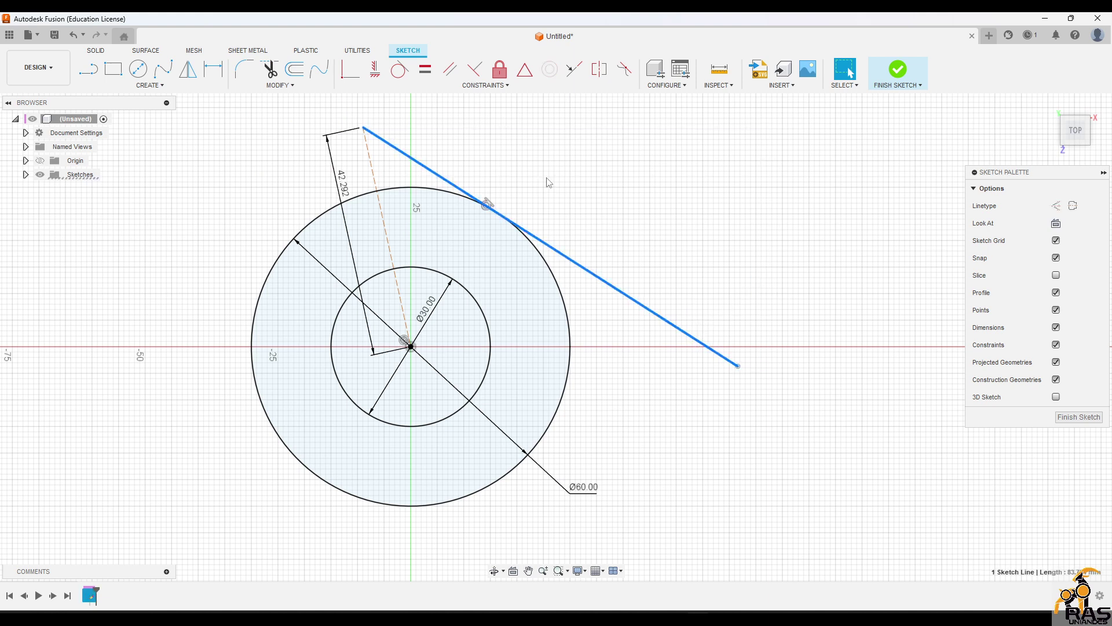
{"action": "left_click", "coordinate": [374, 69]}
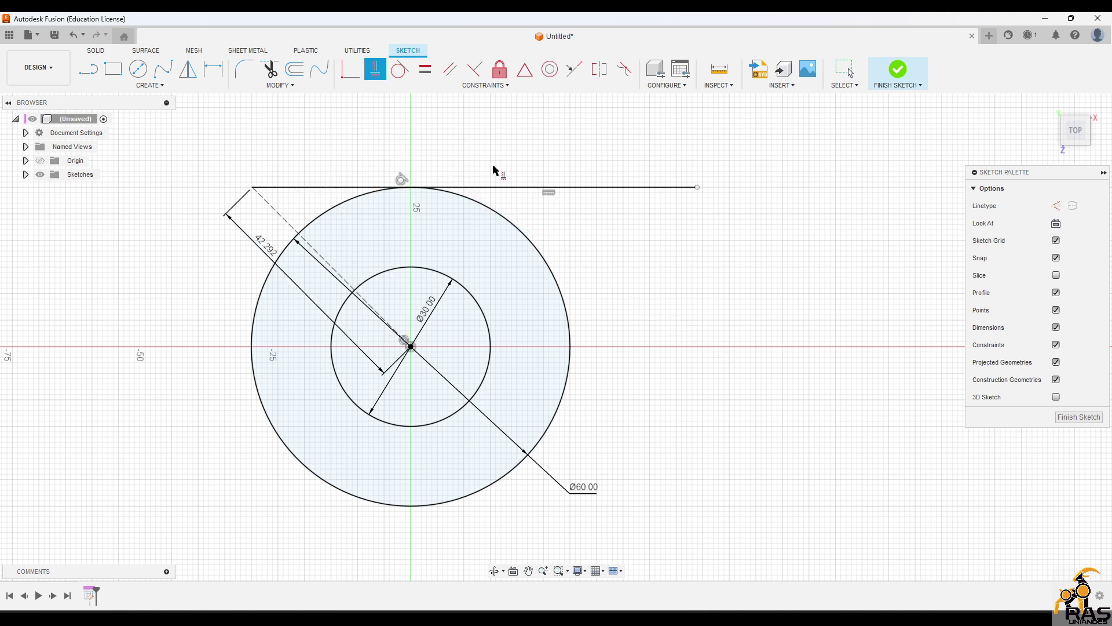
{"action": "key", "text": "Escape"}
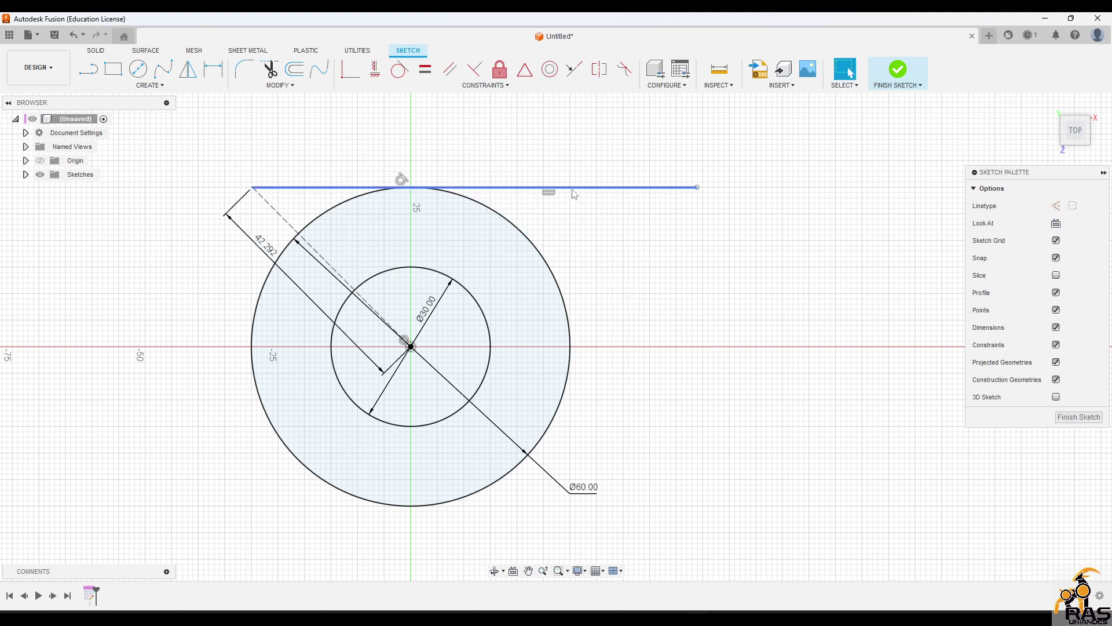
{"action": "left_click_drag", "start_coordinate": [574, 194], "coordinate": [483, 200]}
{"action": "mouse_move", "coordinate": [608, 189]}
{"action": "left_mouse_down"}
{"action": "mouse_move", "coordinate": [495, 184]}
{"action": "mouse_move", "coordinate": [634, 186]}
{"action": "mouse_move", "coordinate": [476, 186]}
{"action": "mouse_move", "coordinate": [528, 187]}
{"action": "left_mouse_up"}
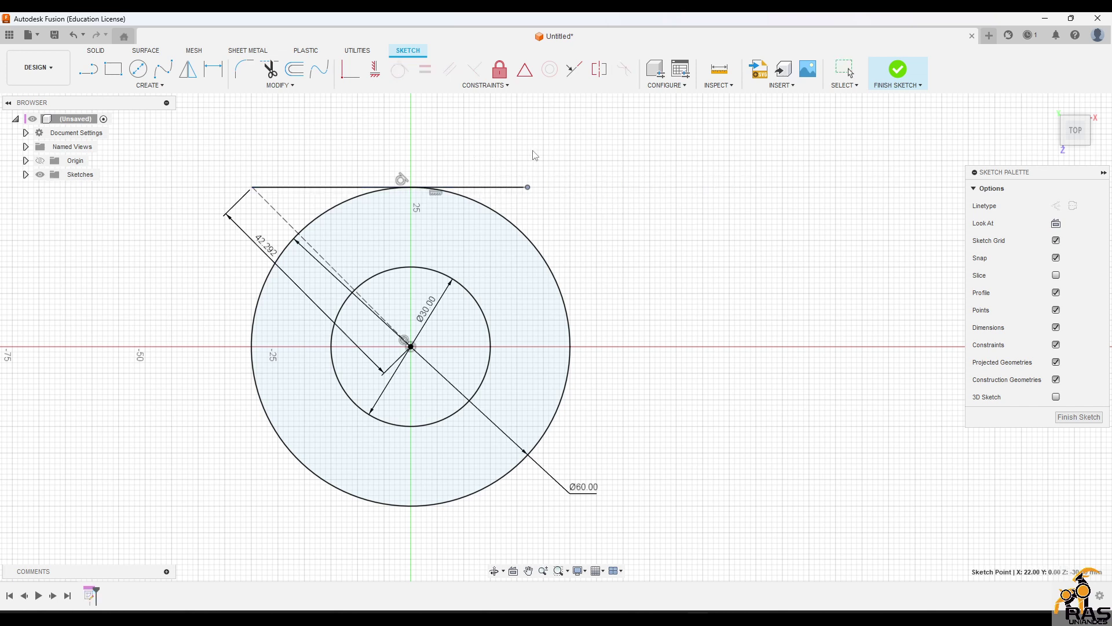
Step: Dimension the horizontal tangent line's length as 30 mm
{"action": "key", "text": "d"}
{"action": "left_click", "coordinate": [492, 187]}
{"action": "left_click", "coordinate": [473, 163]}
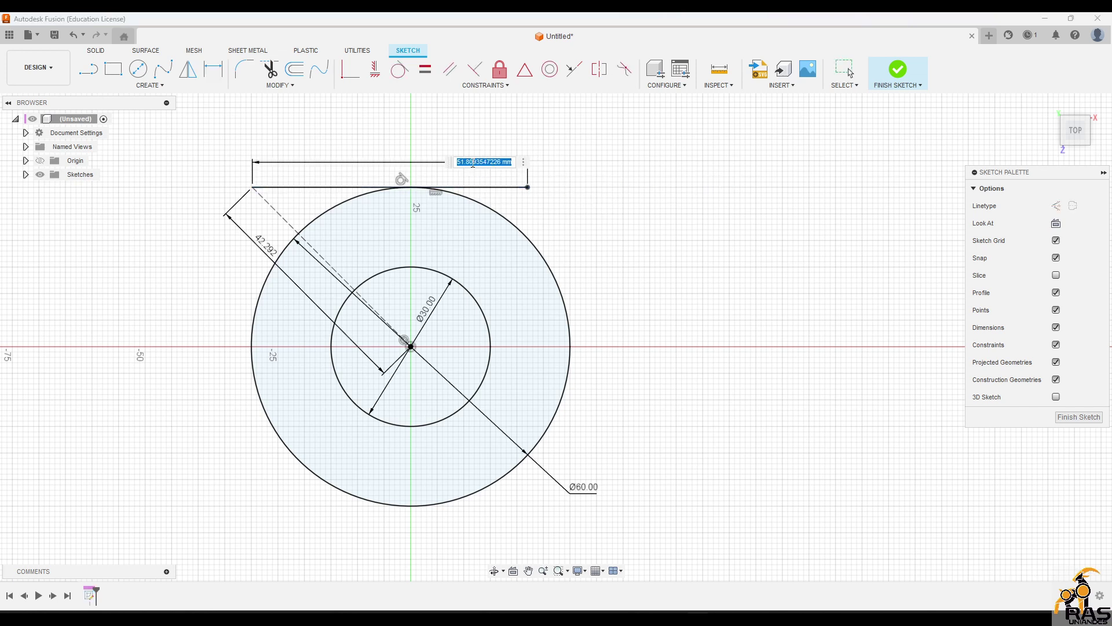
{"action": "type", "text": "30"}
{"action": "key", "text": "Return"}
{"action": "key", "text": "Escape"}
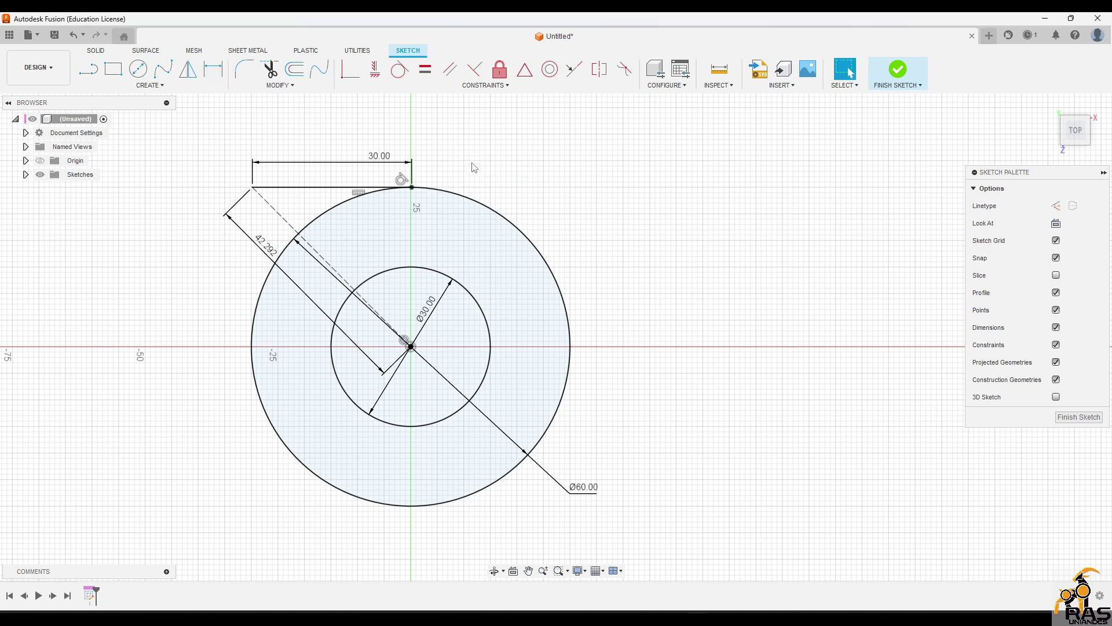
Step: Delete the construction line to the circles' center and the dimension controlling its length
{"action": "left_click", "coordinate": [342, 187]}
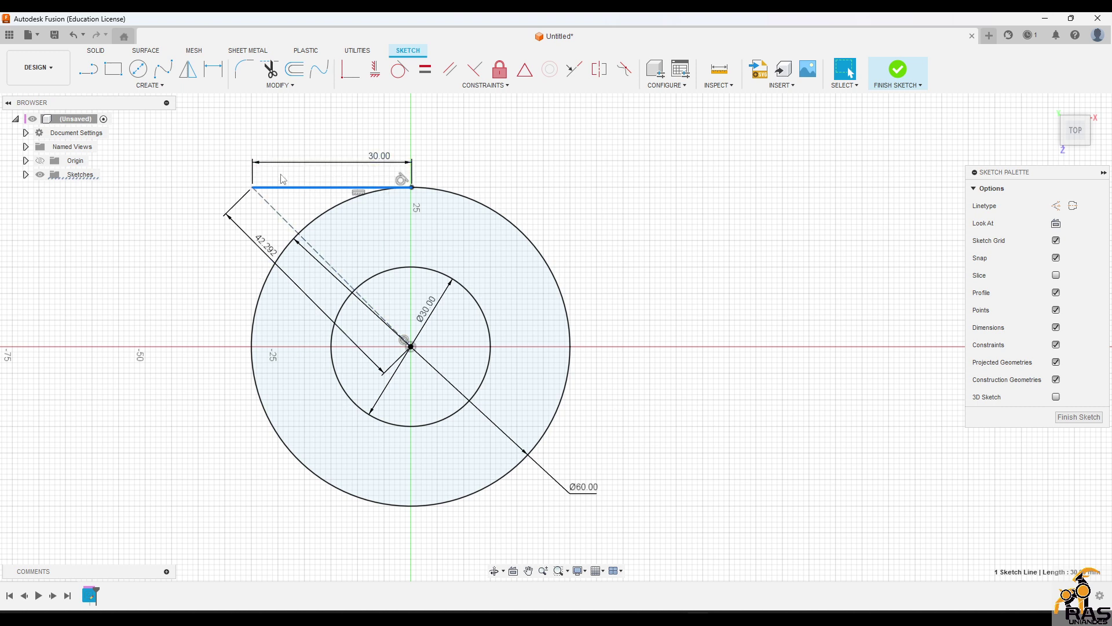
{"action": "left_click", "coordinate": [266, 249]}
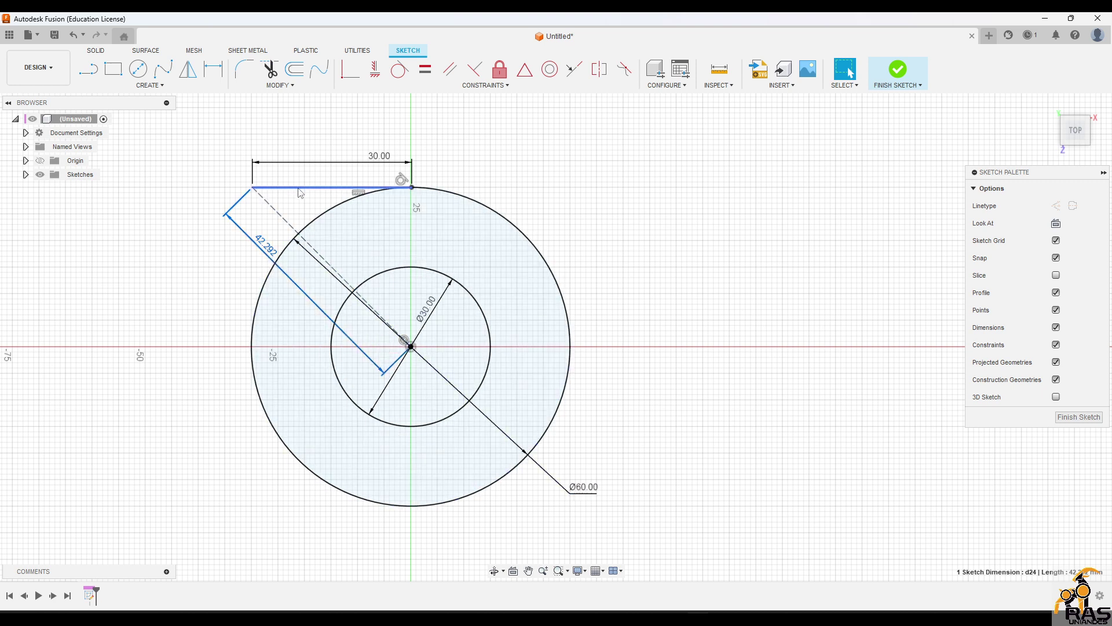
{"action": "left_click", "coordinate": [277, 220]}
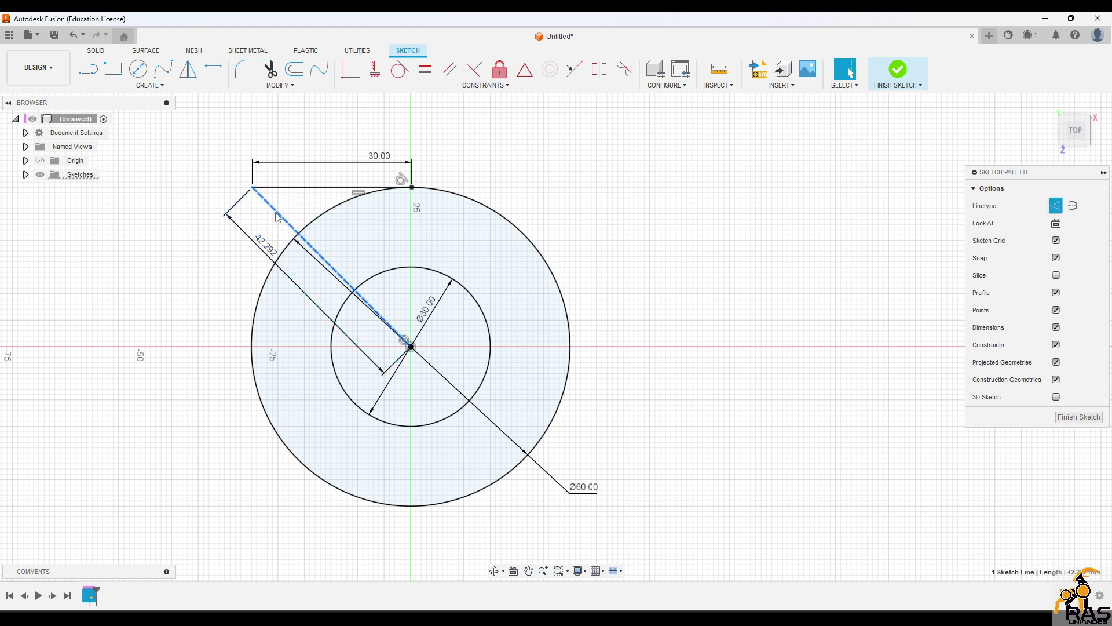
{"action": "left_click", "coordinate": [276, 220]}
{"action": "left_click", "coordinate": [280, 187]}
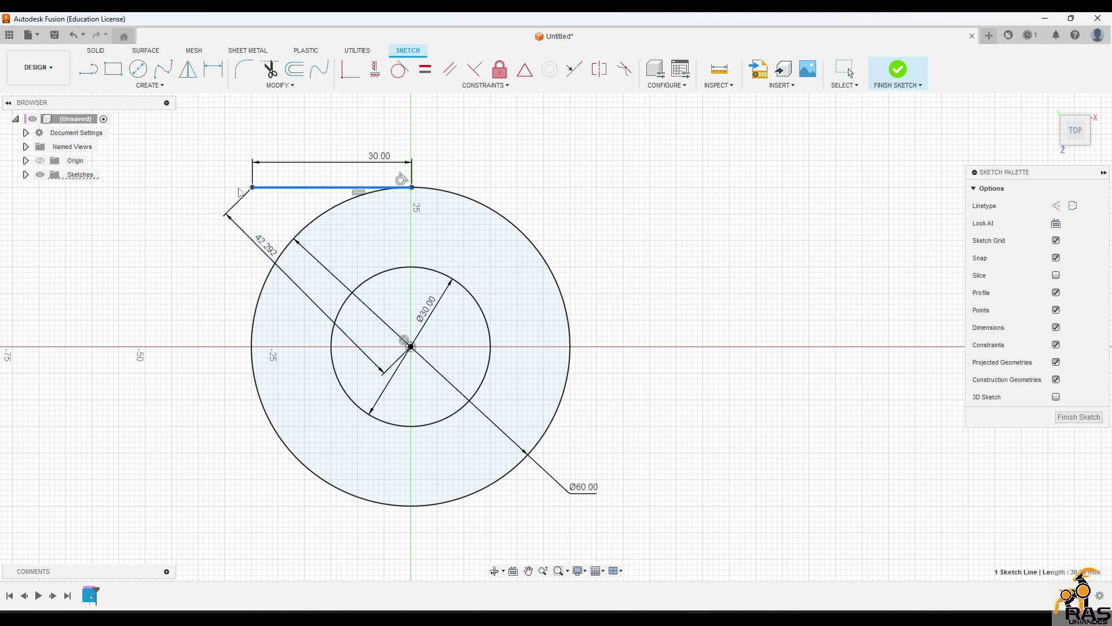
{"action": "left_click", "coordinate": [257, 248]}
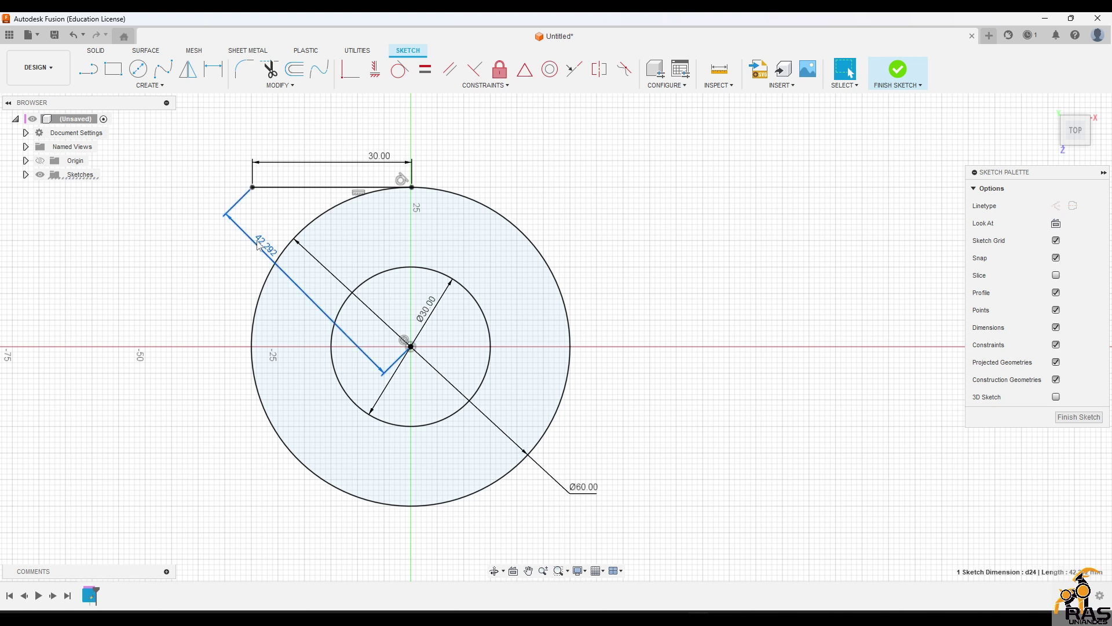
{"action": "key", "text": "Delete"}
Step: Slide the 30 mm horizontal line along its tangency so it extends to both sides of the vertical axis
{"action": "left_click_drag", "start_coordinate": [302, 187], "coordinate": [406, 196]}
{"action": "left_click", "coordinate": [892, 221]}
{"action": "scroll", "coordinate": [672, 259], "scroll_direction": "down", "scroll_amount": 3}
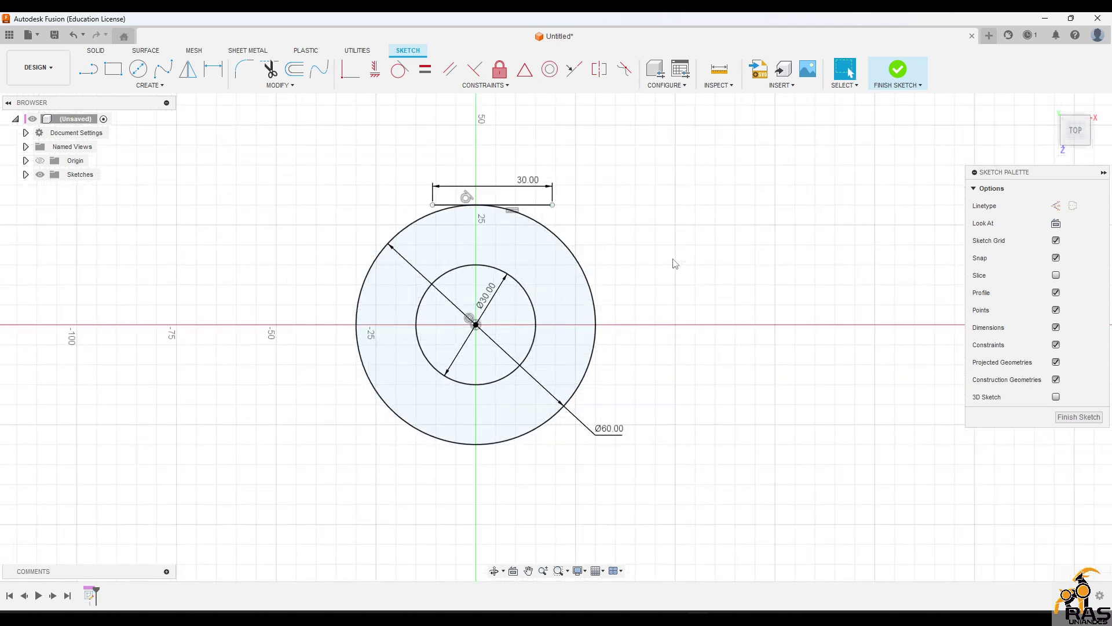
Step: Delete both circles, the tangent line and all their dimensions and constraints from the sketch
{"action": "left_click_drag", "start_coordinate": [366, 162], "coordinate": [897, 558]}
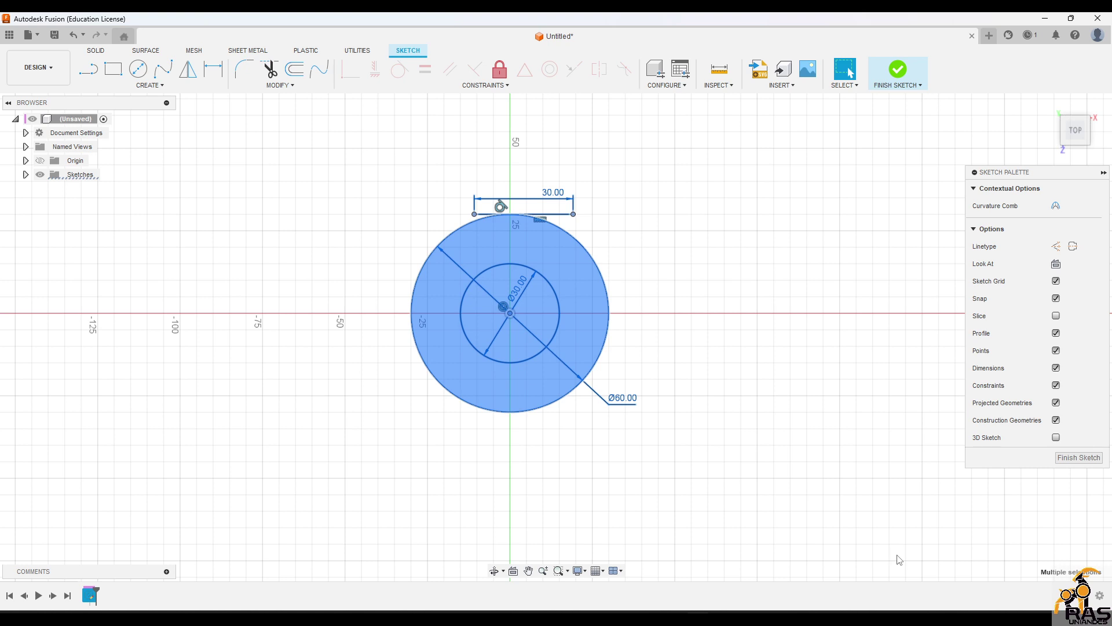
{"action": "key", "text": "Delete"}
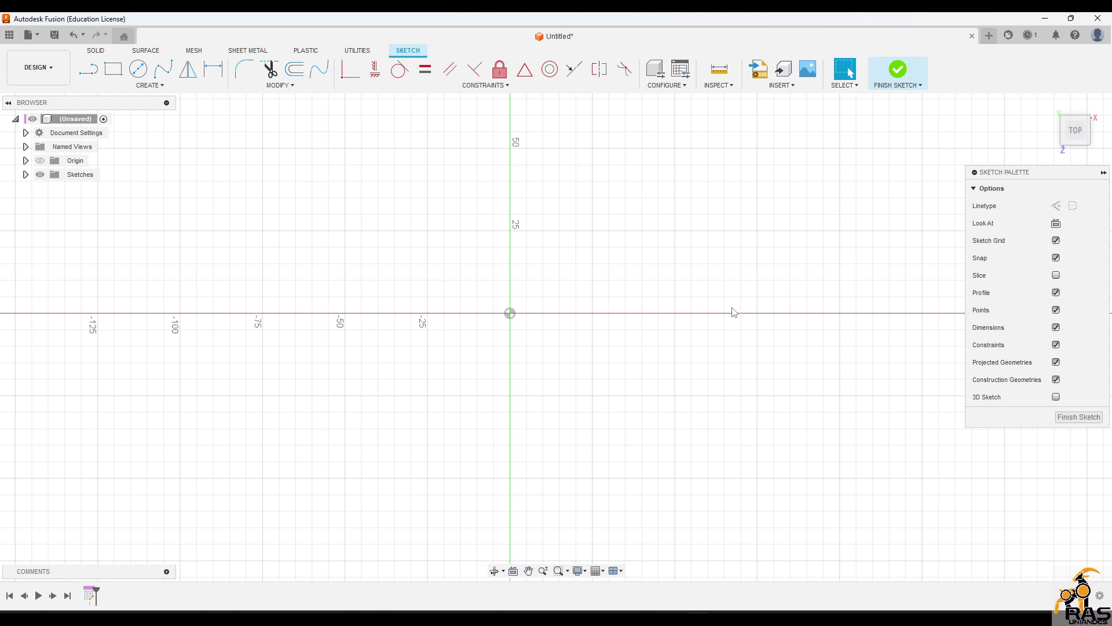
Step: Draw a 20 mm by 20 mm rectangle with one corner at the sketch origin
{"action": "middle_click_drag", "start_coordinate": [660, 322], "coordinate": [656, 290], "text": "shift"}
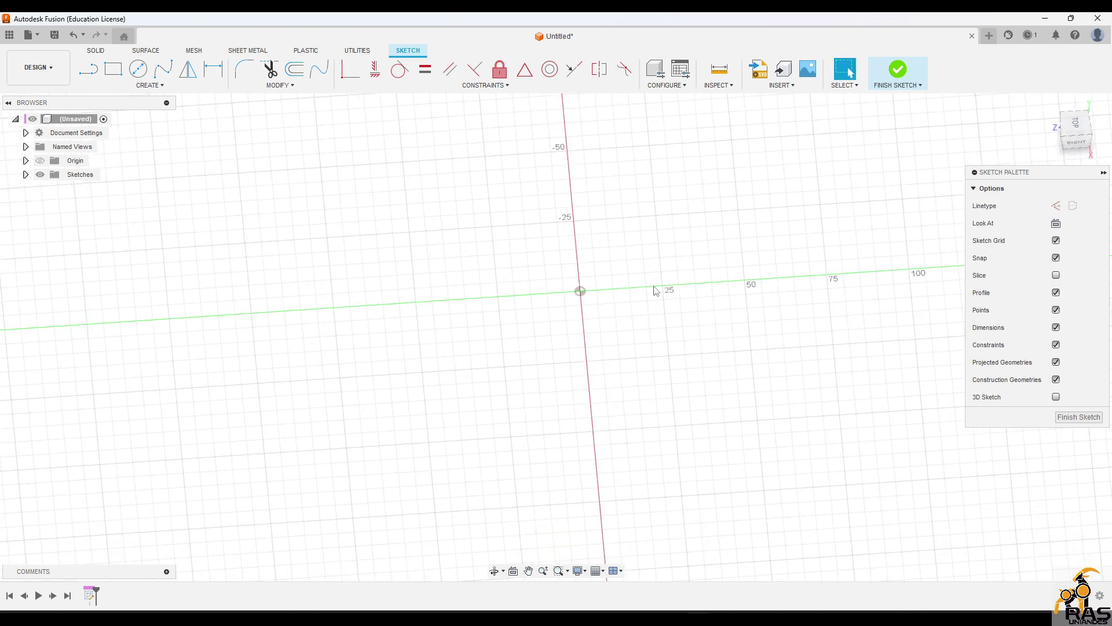
{"action": "scroll", "coordinate": [603, 284], "scroll_direction": "up", "scroll_amount": 3}
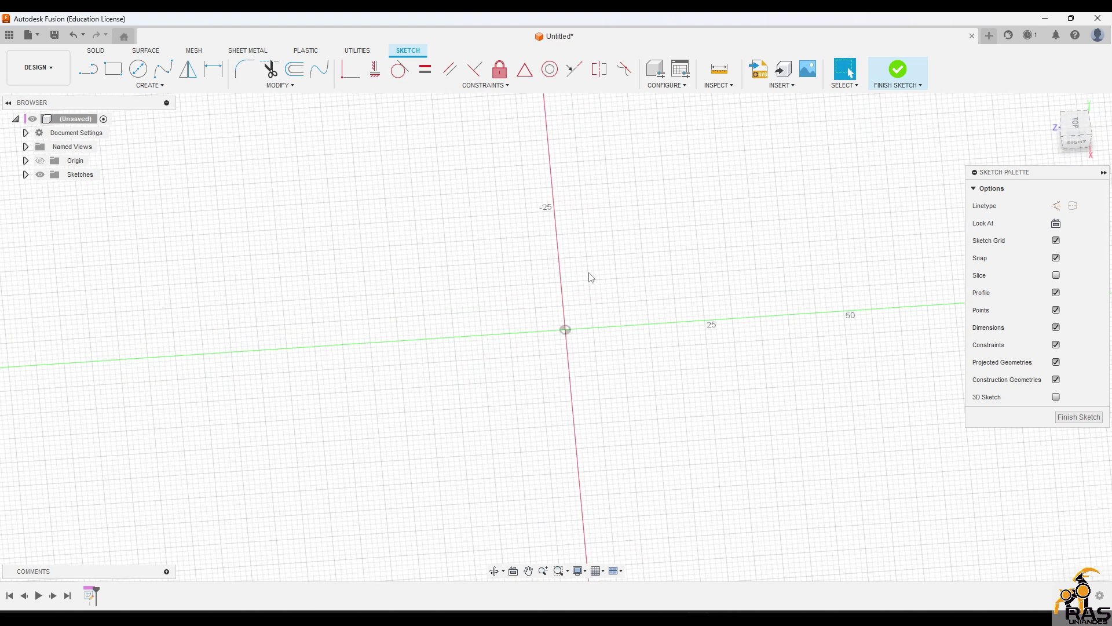
{"action": "left_click", "coordinate": [1075, 128]}
{"action": "key", "text": "r"}
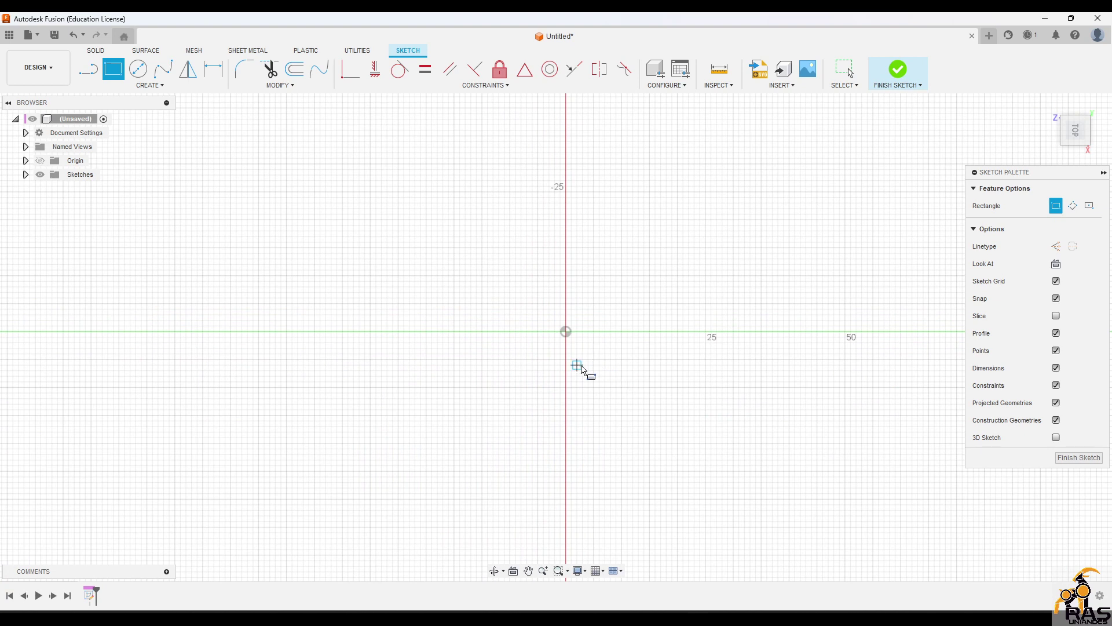
{"action": "left_click", "coordinate": [566, 331]}
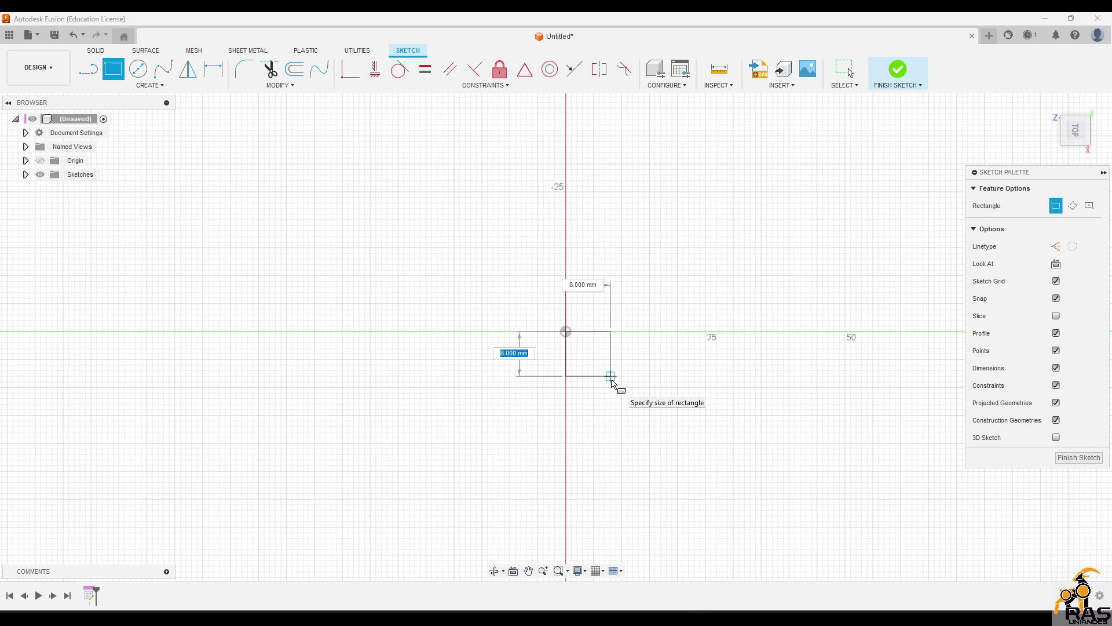
{"action": "type", "text": "20"}
{"action": "key", "text": "Tab"}
{"action": "type", "text": "20"}
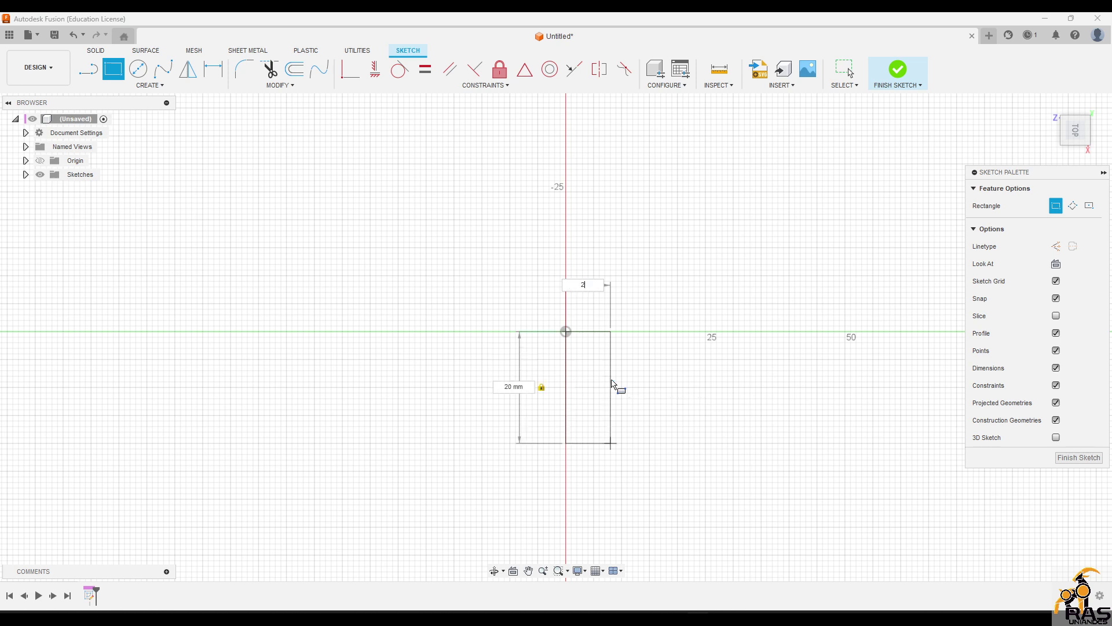
{"action": "key", "text": "Return"}
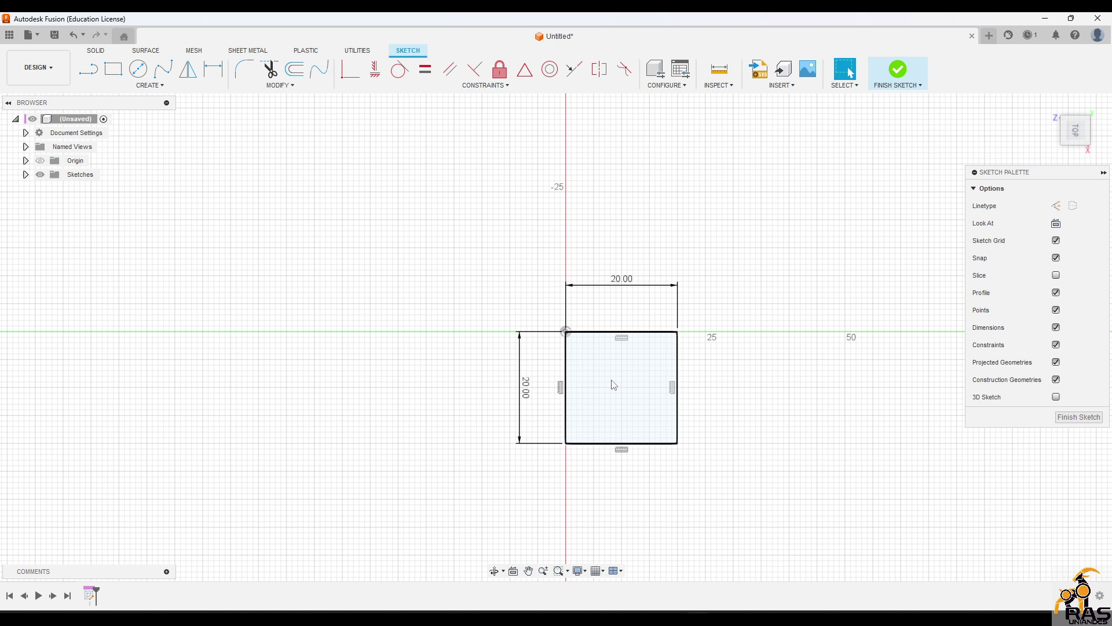
{"action": "left_click", "coordinate": [613, 384]}
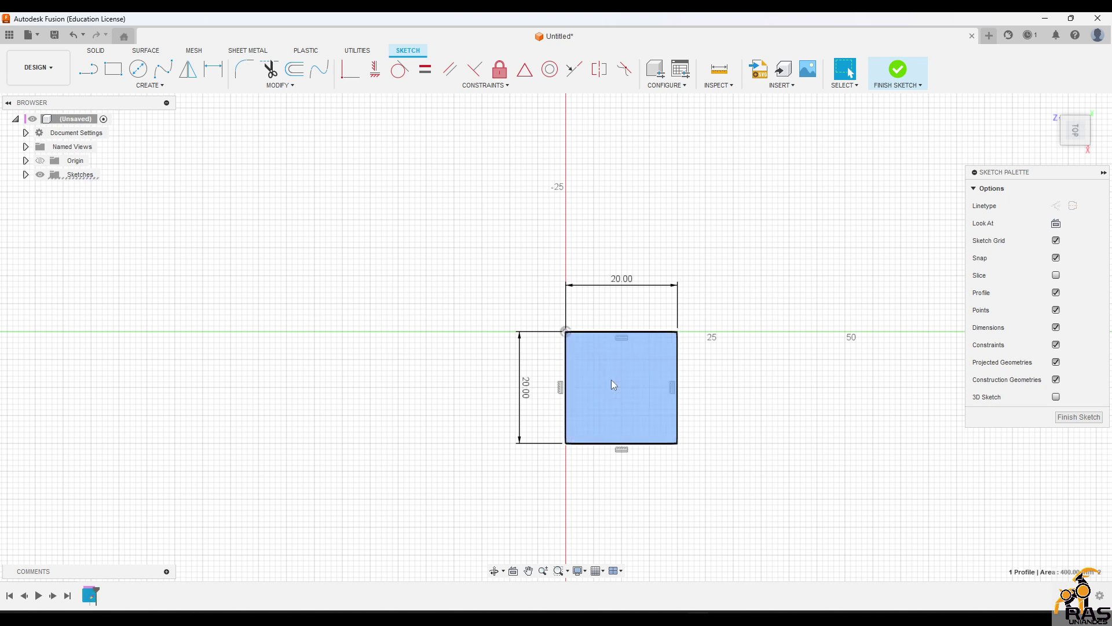
{"action": "key", "text": "e"}
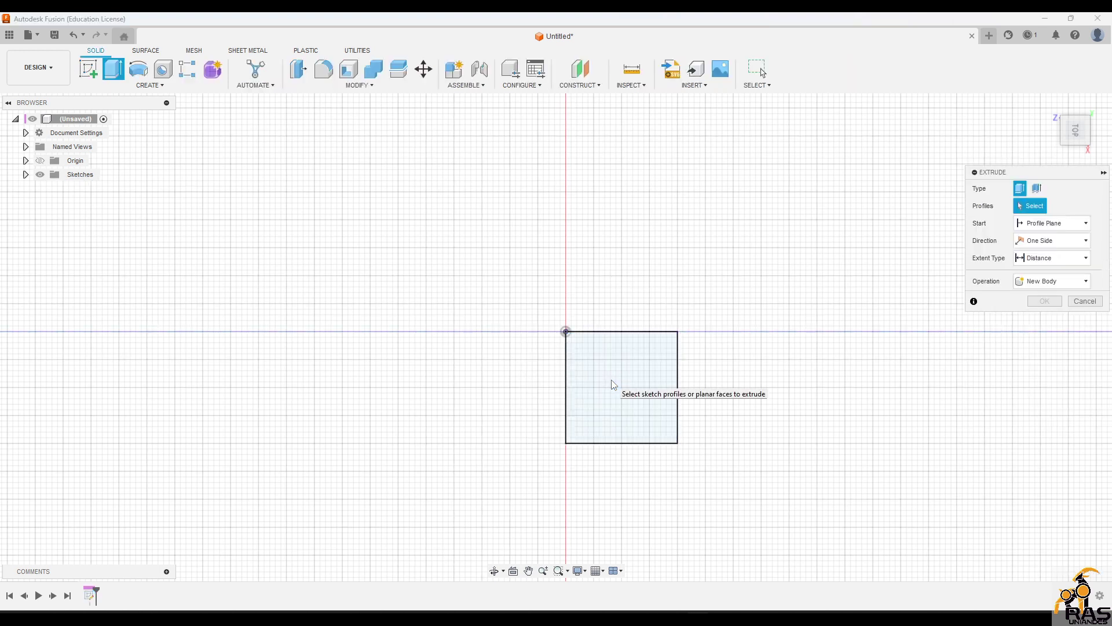
{"action": "key", "text": "ctrl+z"}
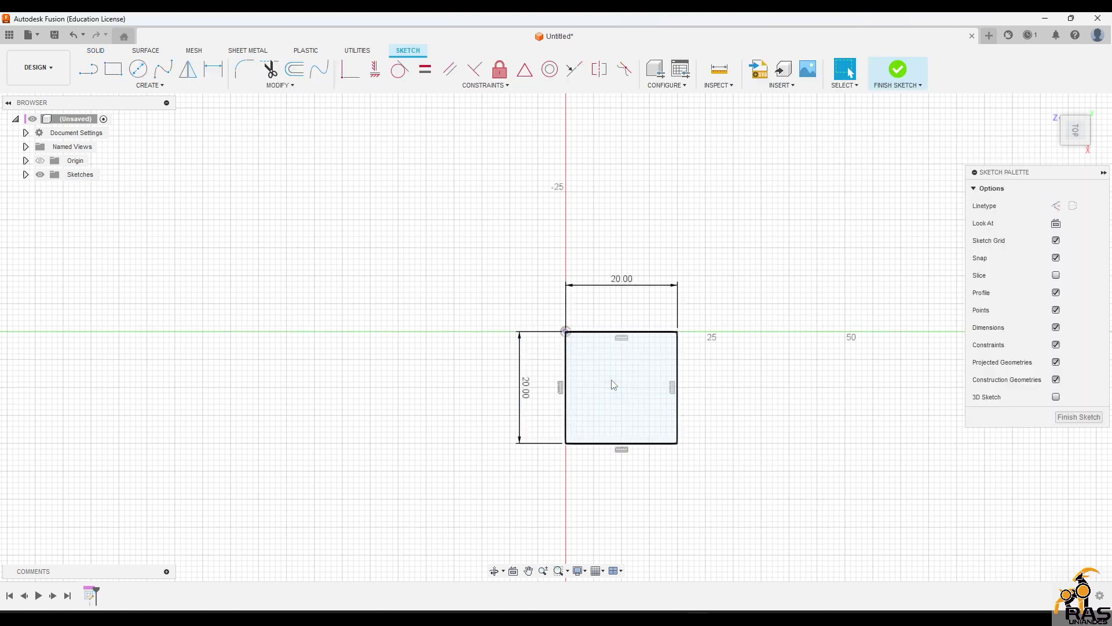
{"action": "key", "text": "e"}
{"action": "key", "text": "ctrl+z"}
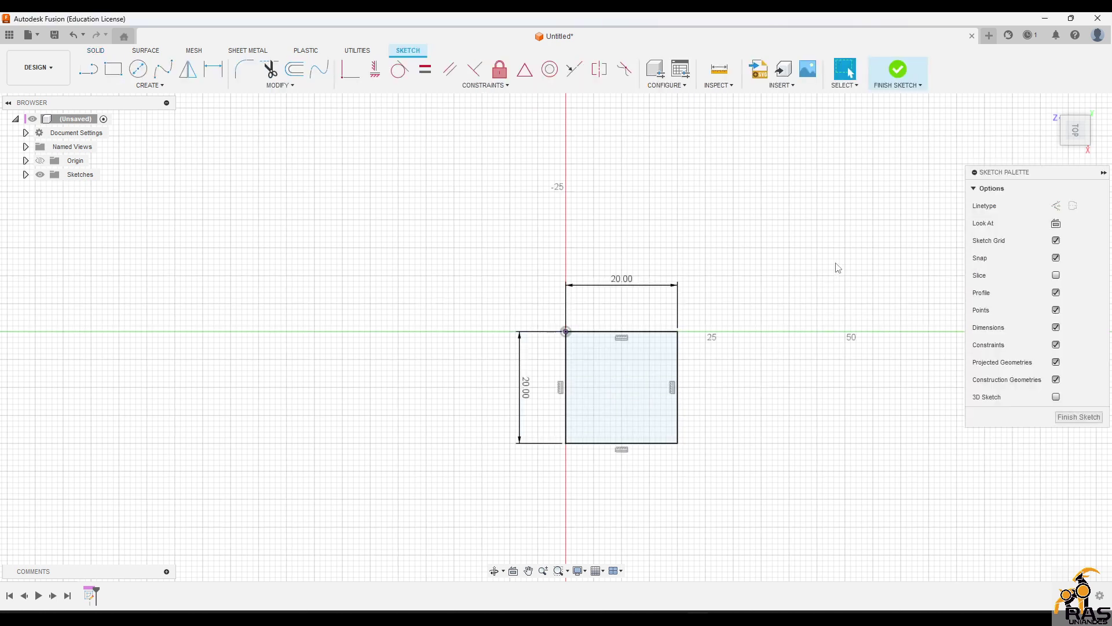
Step: Finish the sketch and extrude the square profile 20 mm upward as a new body
{"action": "left_click", "coordinate": [897, 70]}
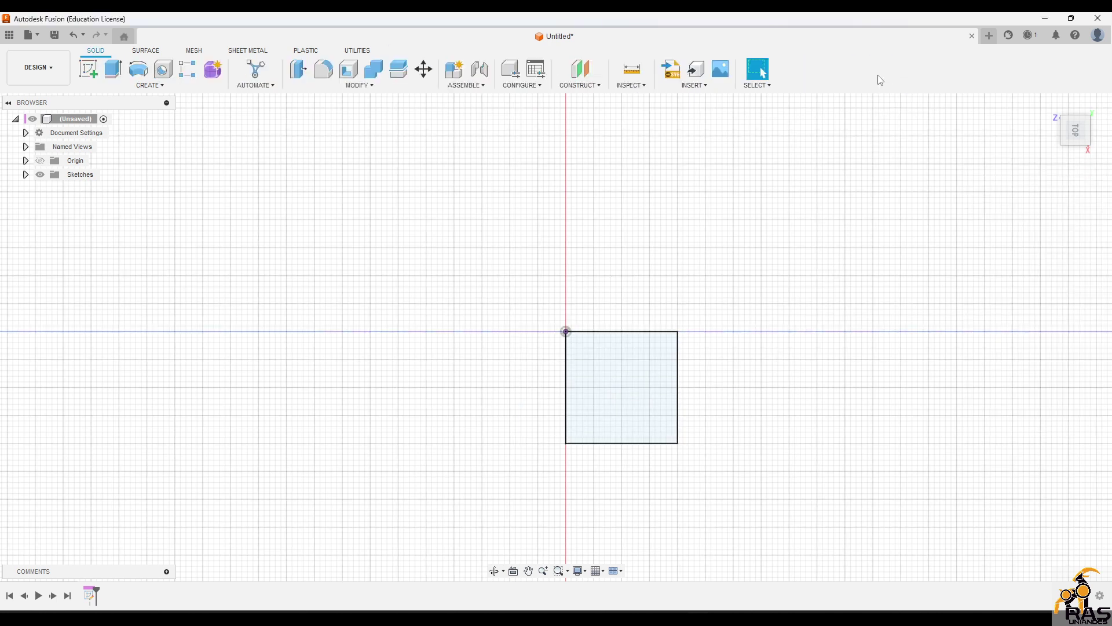
{"action": "left_click", "coordinate": [114, 74]}
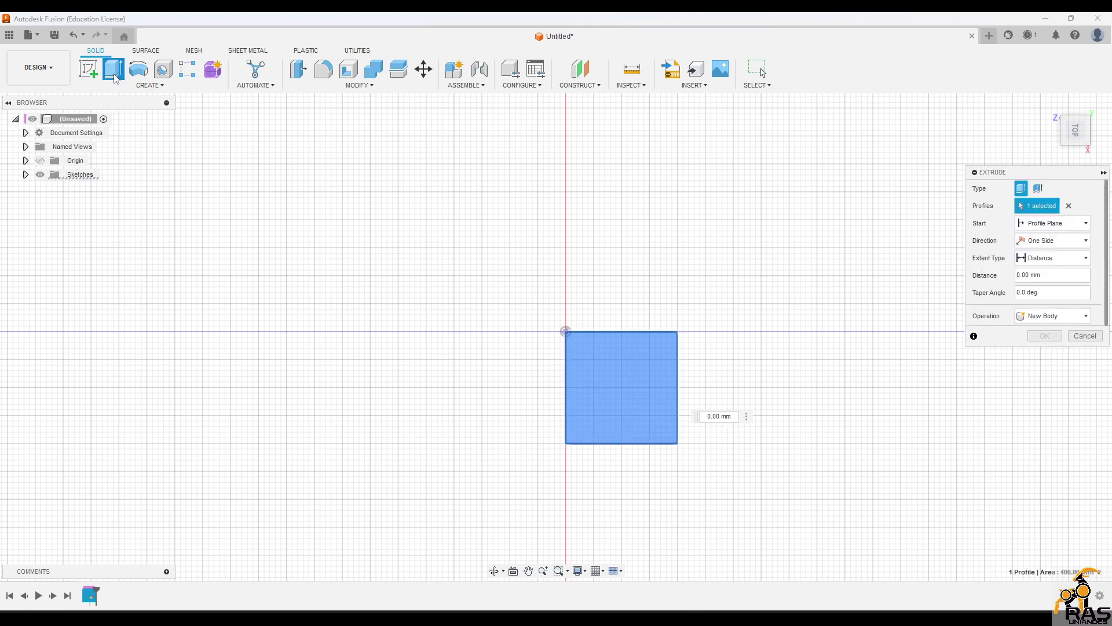
{"action": "middle_click_drag", "start_coordinate": [549, 307], "coordinate": [558, 238], "text": "shift"}
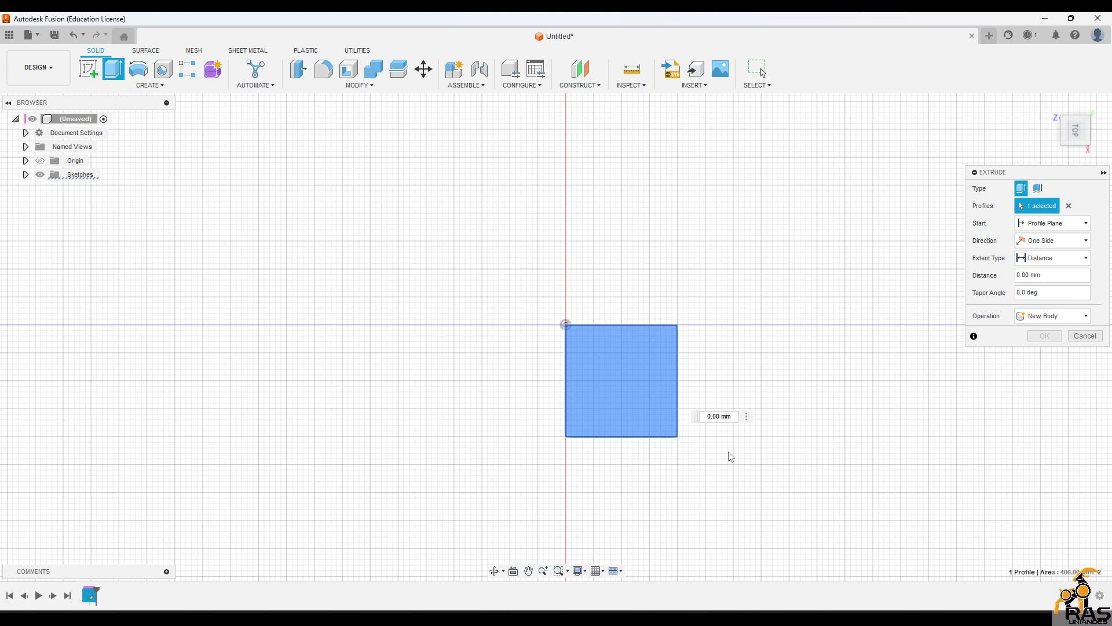
{"action": "middle_click_drag", "start_coordinate": [728, 451], "coordinate": [755, 387], "text": "shift"}
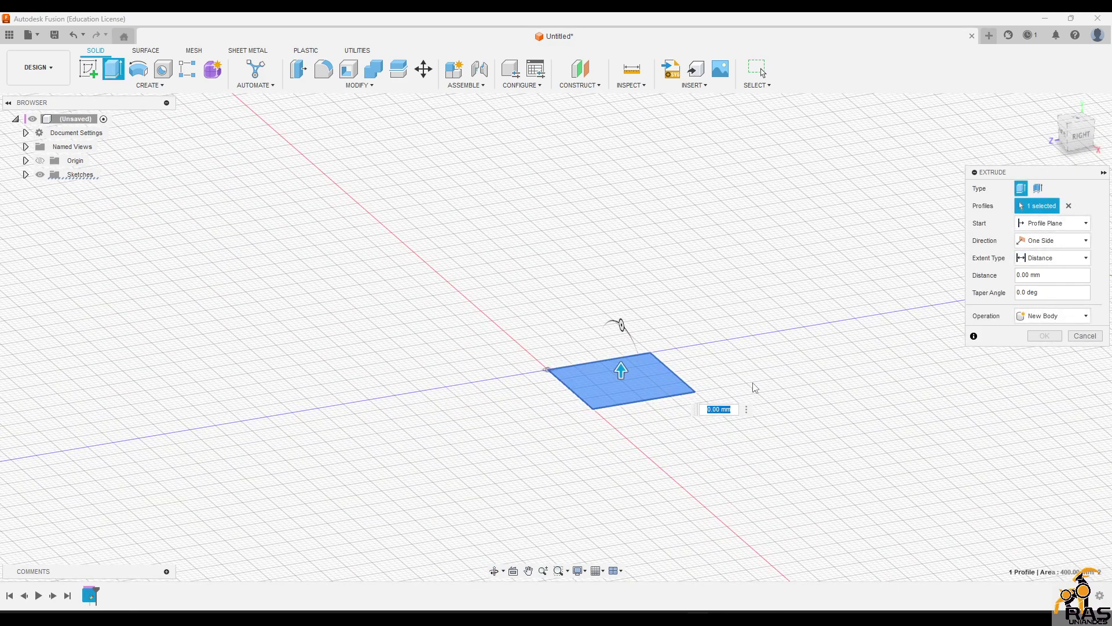
{"action": "type", "text": "20"}
{"action": "key", "text": "Return"}
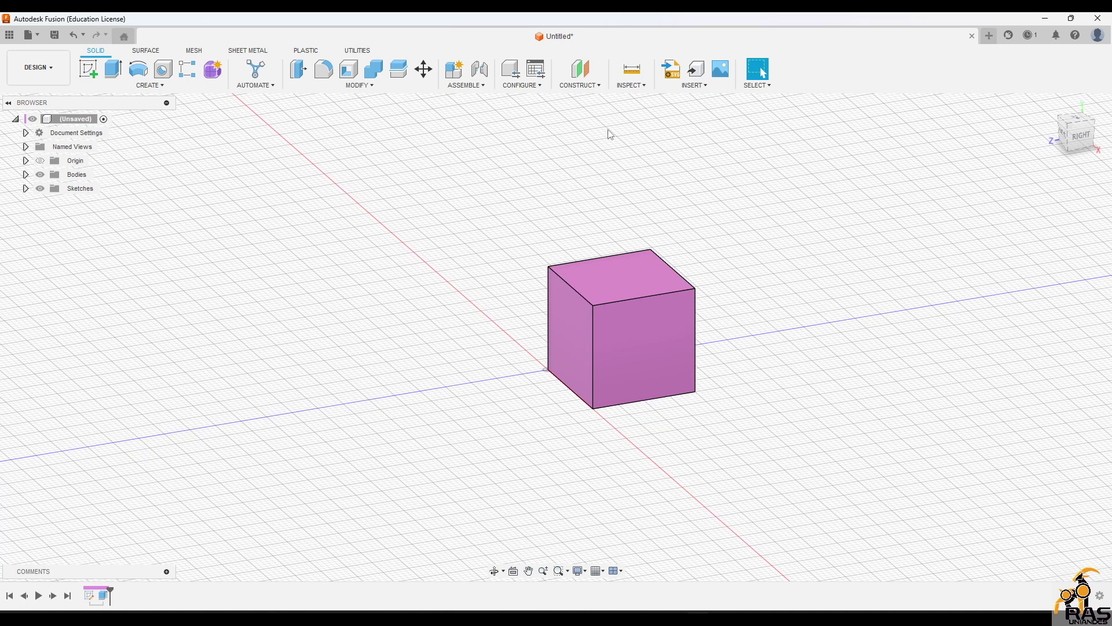
Step: Measure the distance between the two vertical edges of the cube's right face
{"action": "left_click", "coordinate": [633, 77]}
{"action": "key", "text": "Escape"}
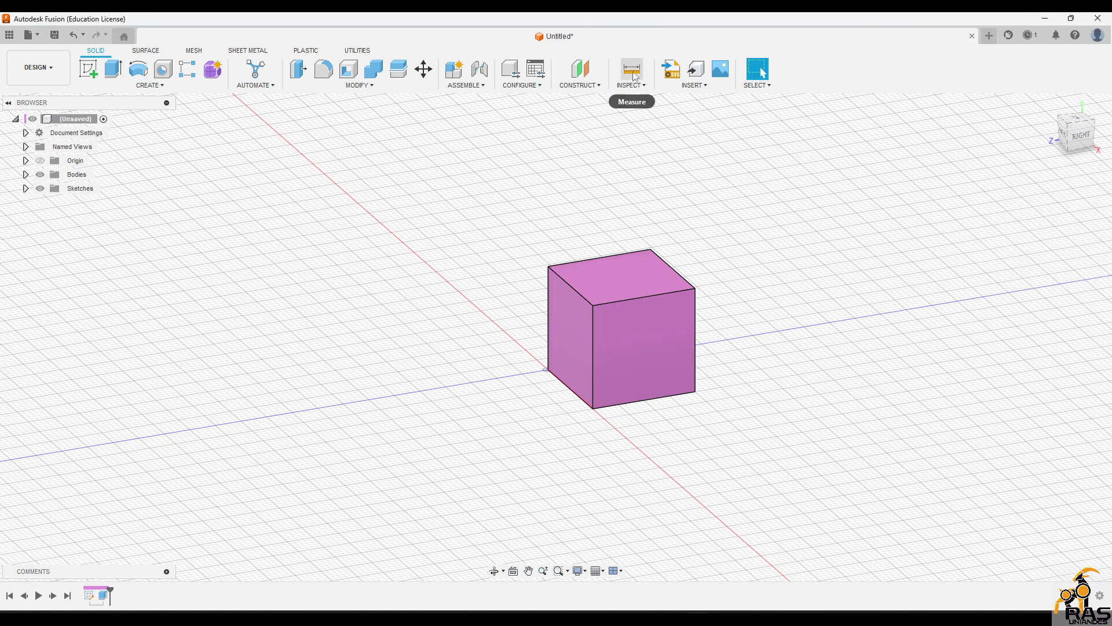
{"action": "left_click", "coordinate": [633, 77]}
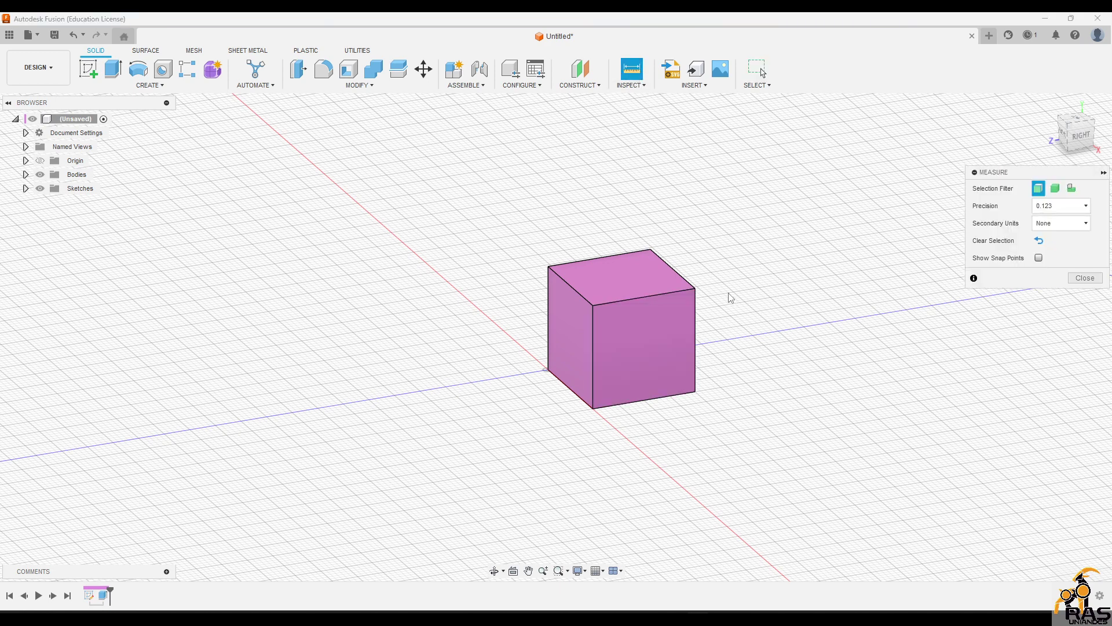
{"action": "left_click", "coordinate": [697, 308]}
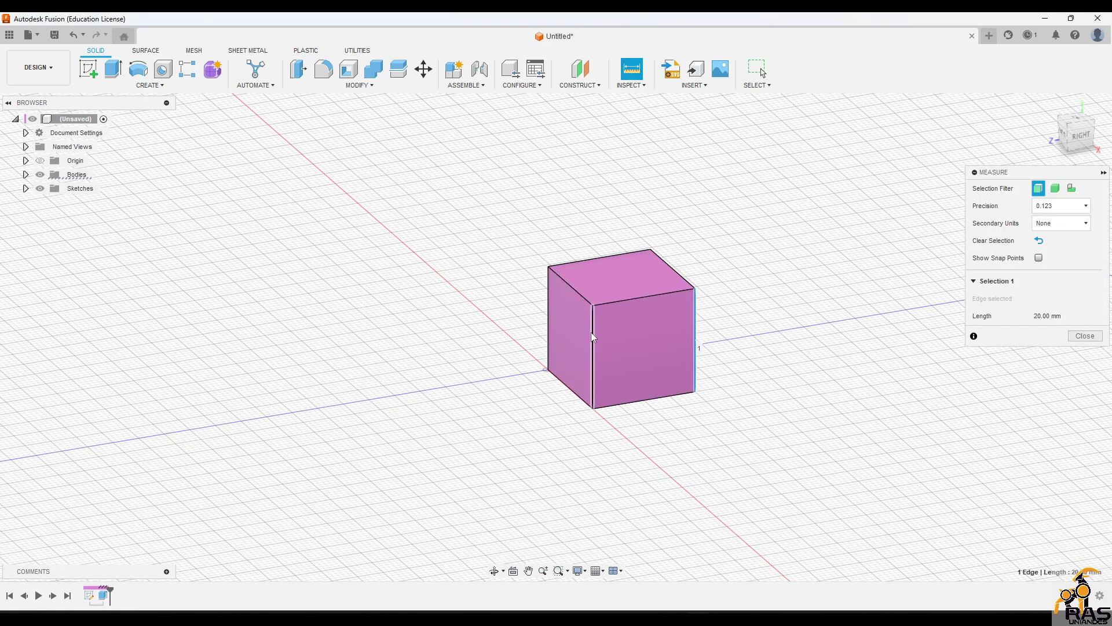
{"action": "left_click", "coordinate": [592, 335]}
{"action": "key", "text": "Escape"}
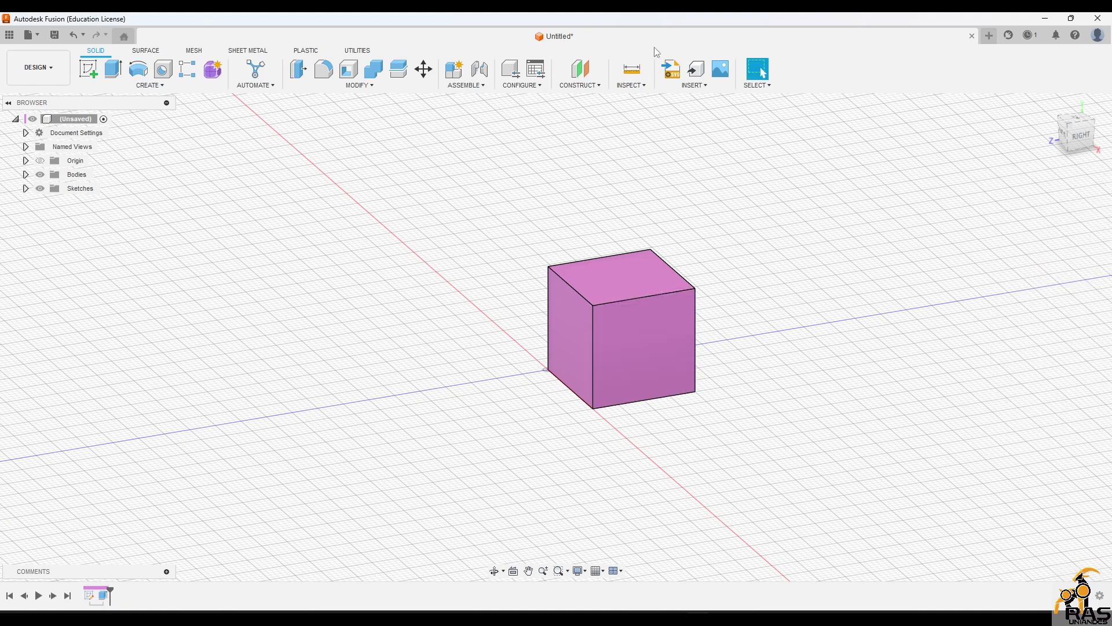
Step: Measure the distance between two opposite parallel edges of the cube's top face
{"action": "left_click", "coordinate": [632, 69]}
{"action": "left_click", "coordinate": [603, 258]}
{"action": "left_click", "coordinate": [652, 296]}
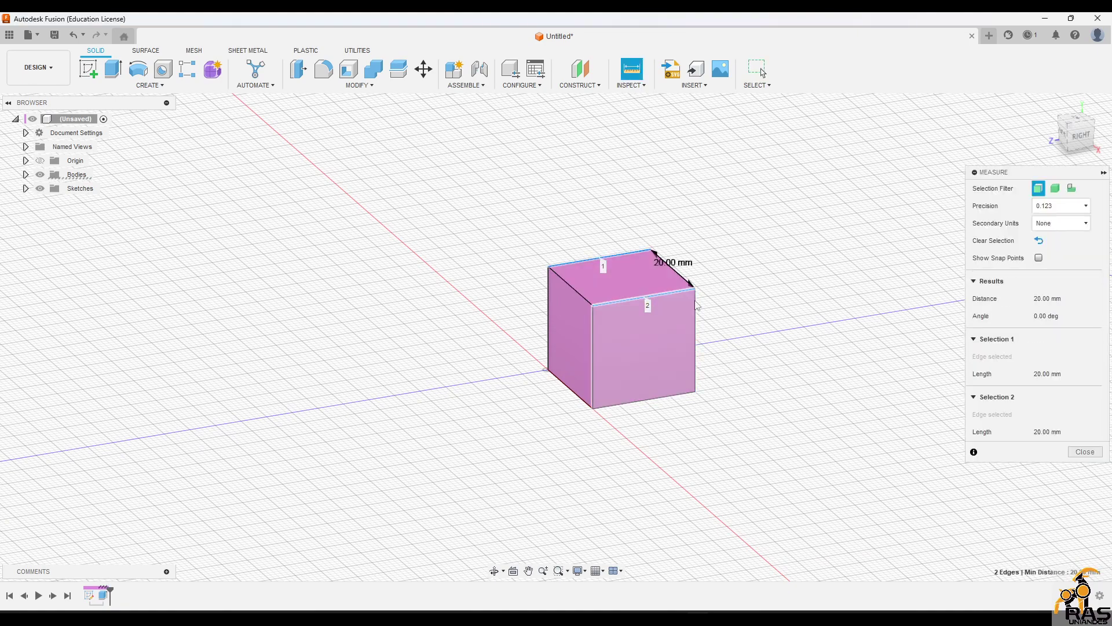
{"action": "key", "text": "Escape"}
Step: Measure the upper edge of the cube's front face, then clear the measurement
{"action": "middle_click_drag", "start_coordinate": [708, 294], "coordinate": [772, 288], "text": "shift"}
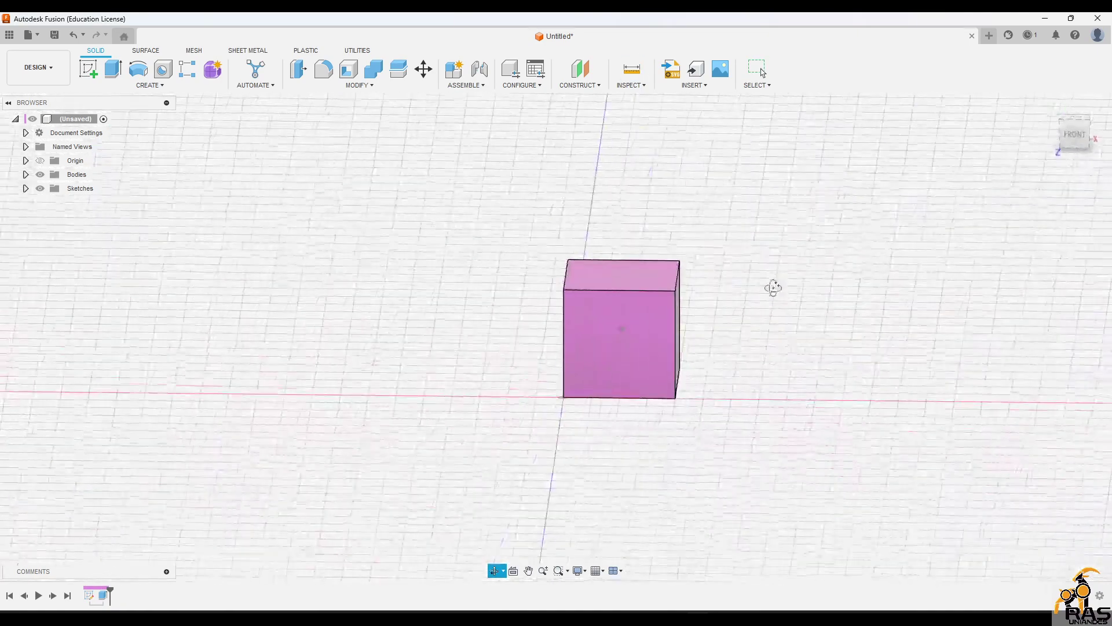
{"action": "left_click", "coordinate": [632, 69]}
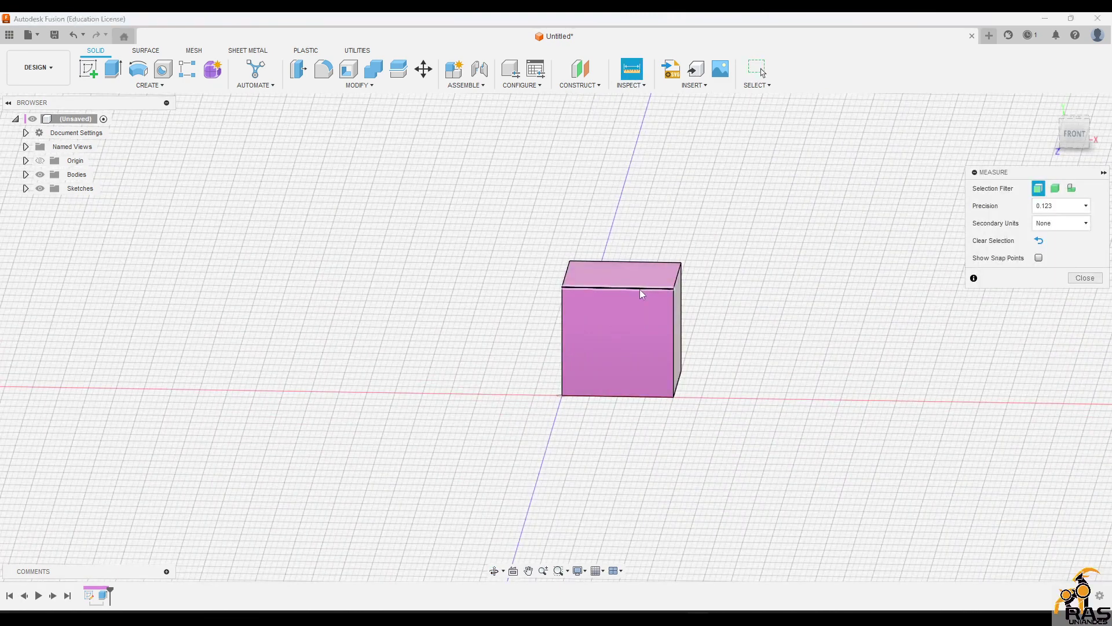
{"action": "left_click", "coordinate": [621, 288]}
{"action": "key", "text": "Escape"}
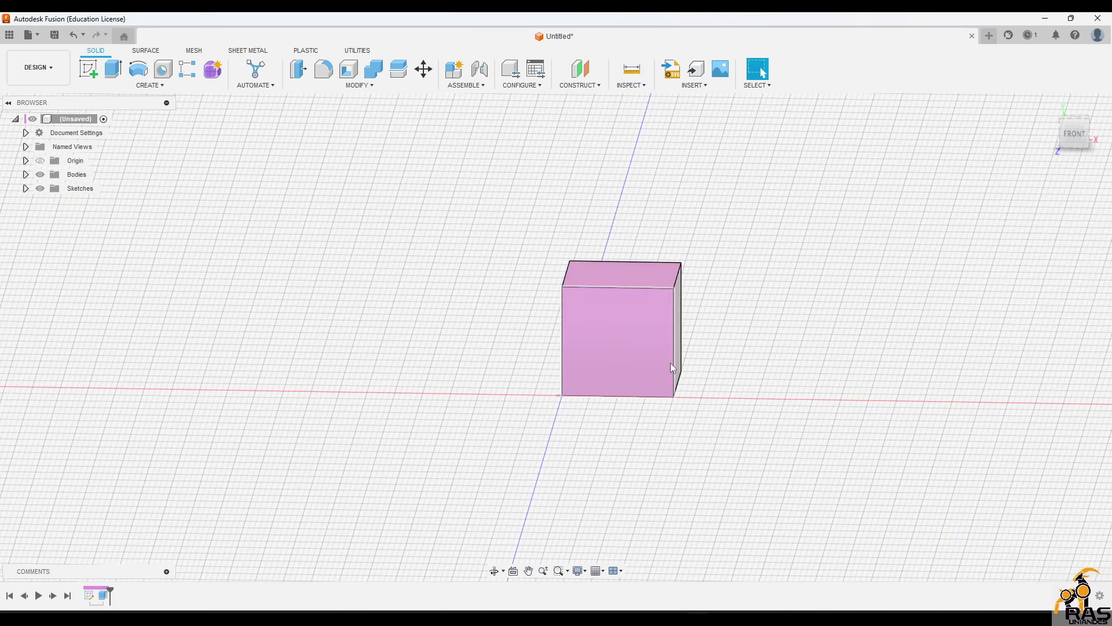
{"action": "middle_click_drag", "start_coordinate": [666, 232], "coordinate": [598, 241], "text": "shift"}
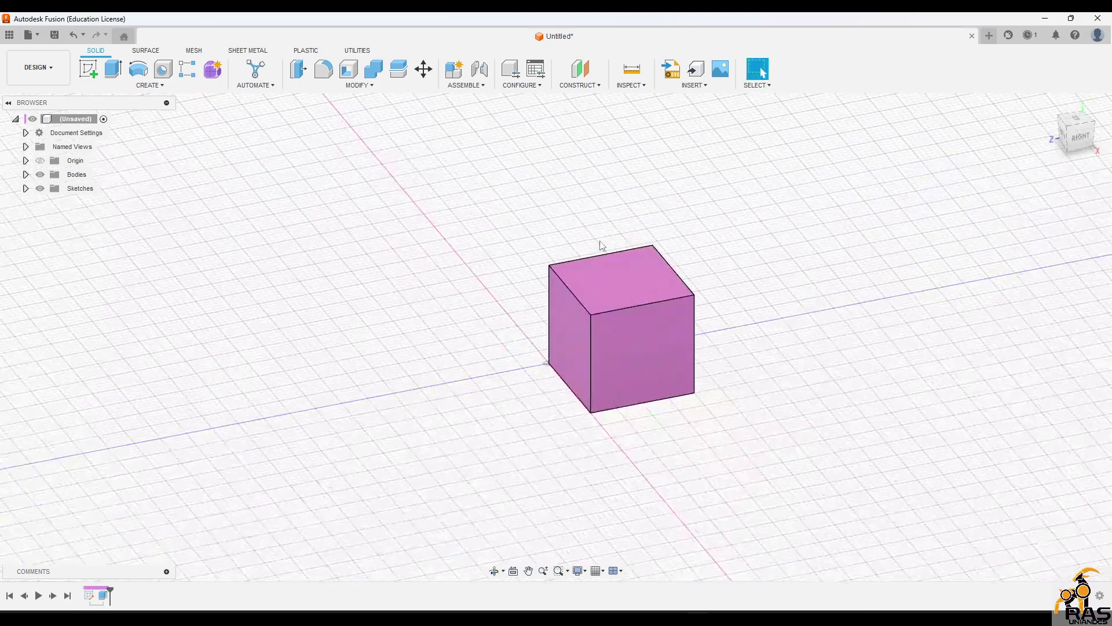
{"action": "middle_click_drag", "start_coordinate": [811, 262], "coordinate": [795, 297], "text": "shift"}
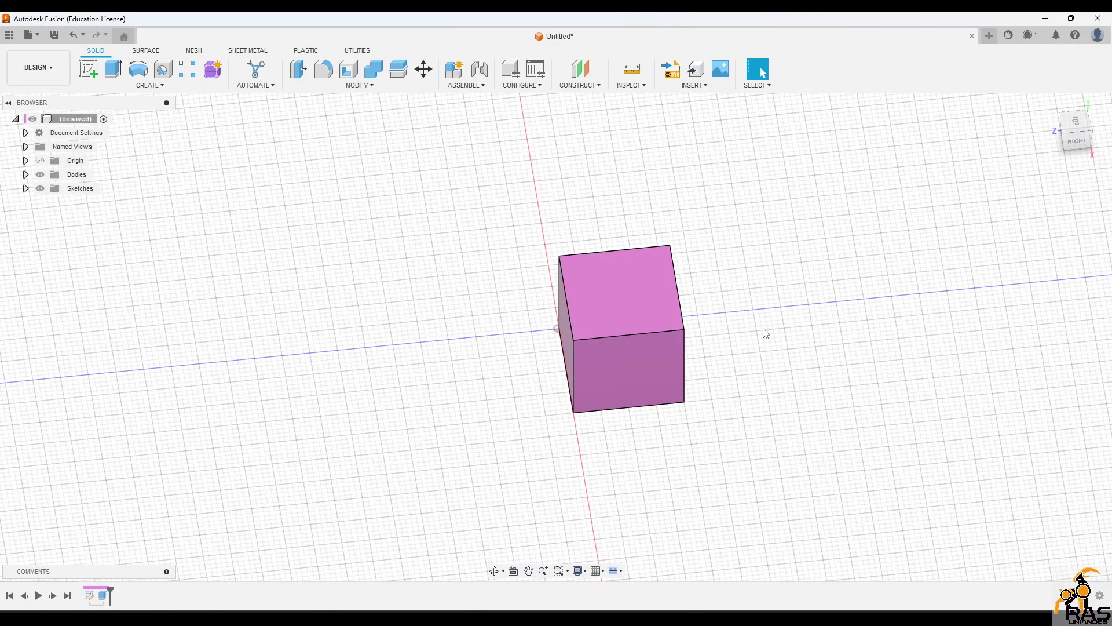
Step: Undo the cube's extrusion, return to the sketch and delete the square with its dimensions
{"action": "key", "text": "ctrl+z"}
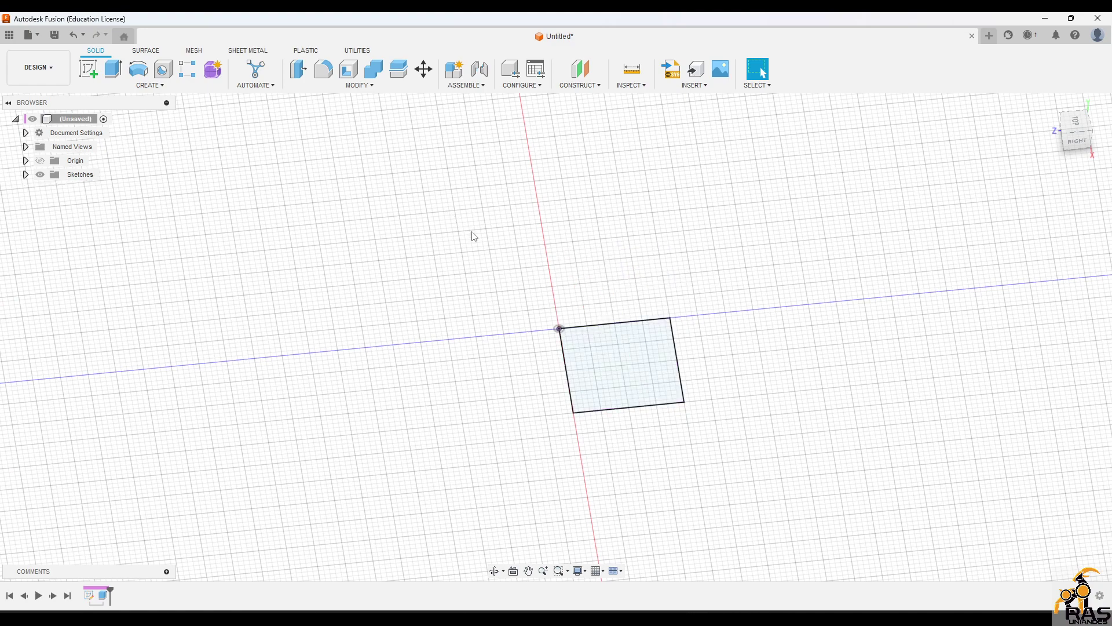
{"action": "key", "text": "ctrl+z"}
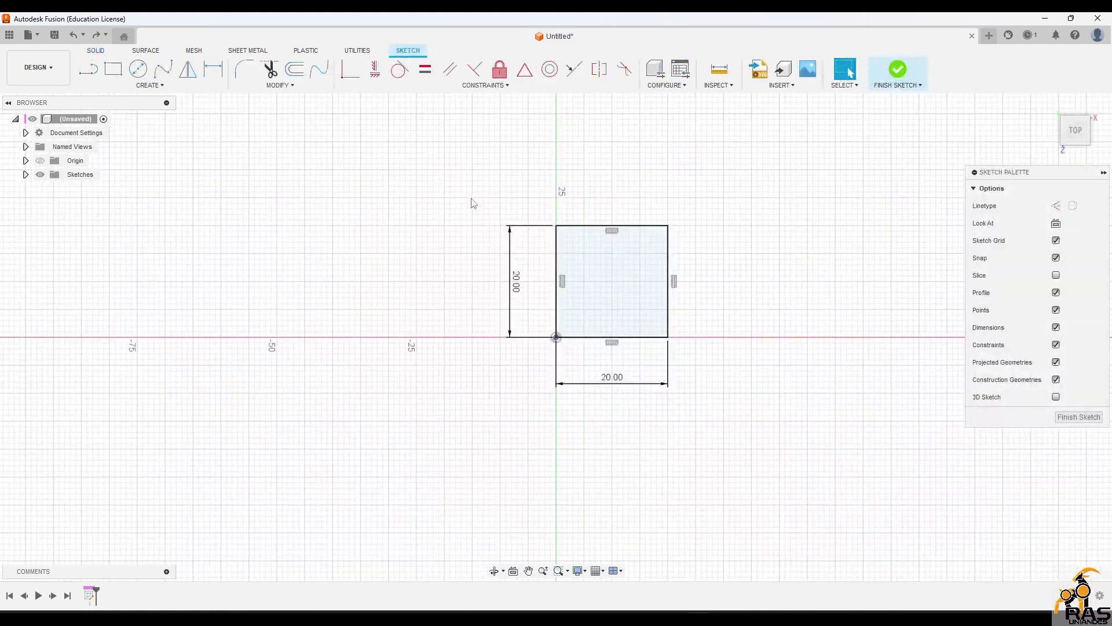
{"action": "left_click_drag", "start_coordinate": [470, 198], "coordinate": [963, 580]}
{"action": "key", "text": "Delete"}
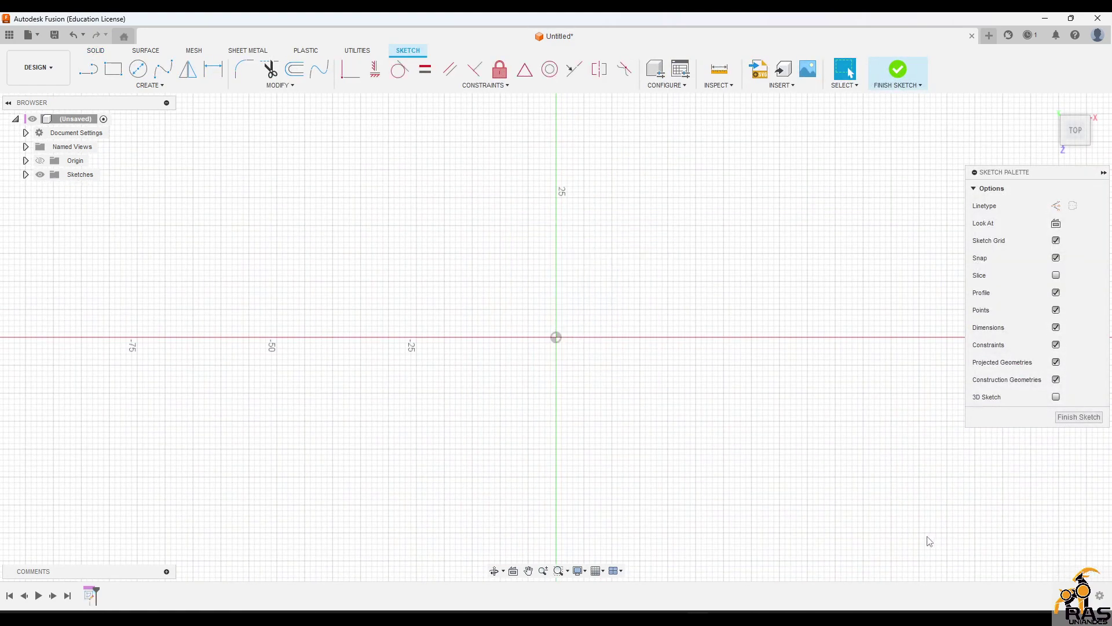
Step: Draw a circle of 10 mm diameter centered on the sketch origin
{"action": "key", "text": "c"}
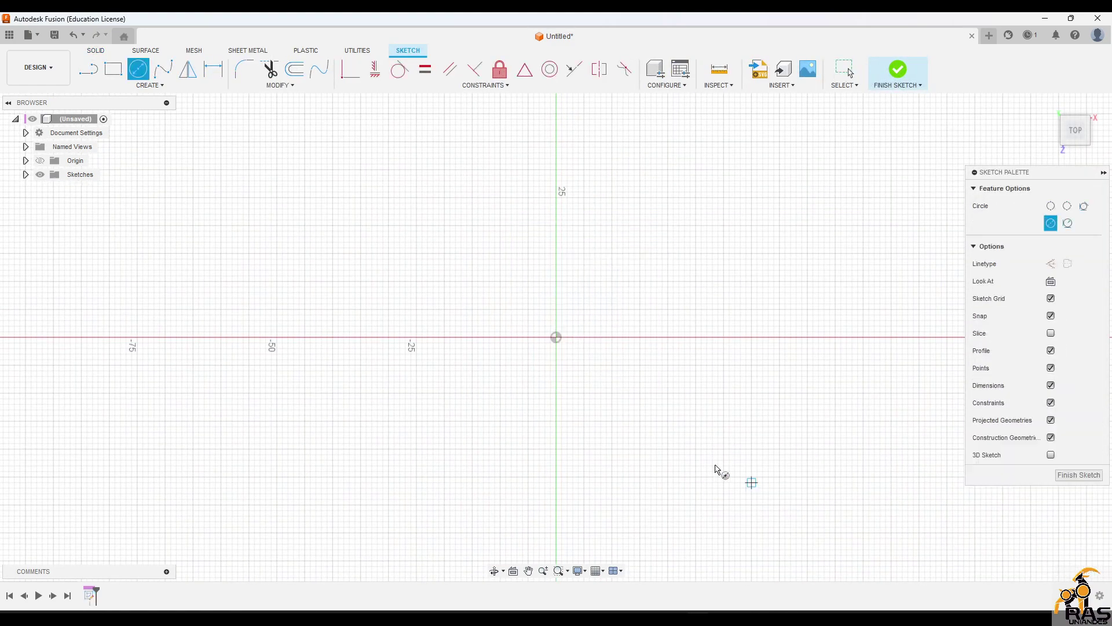
{"action": "left_click", "coordinate": [556, 340]}
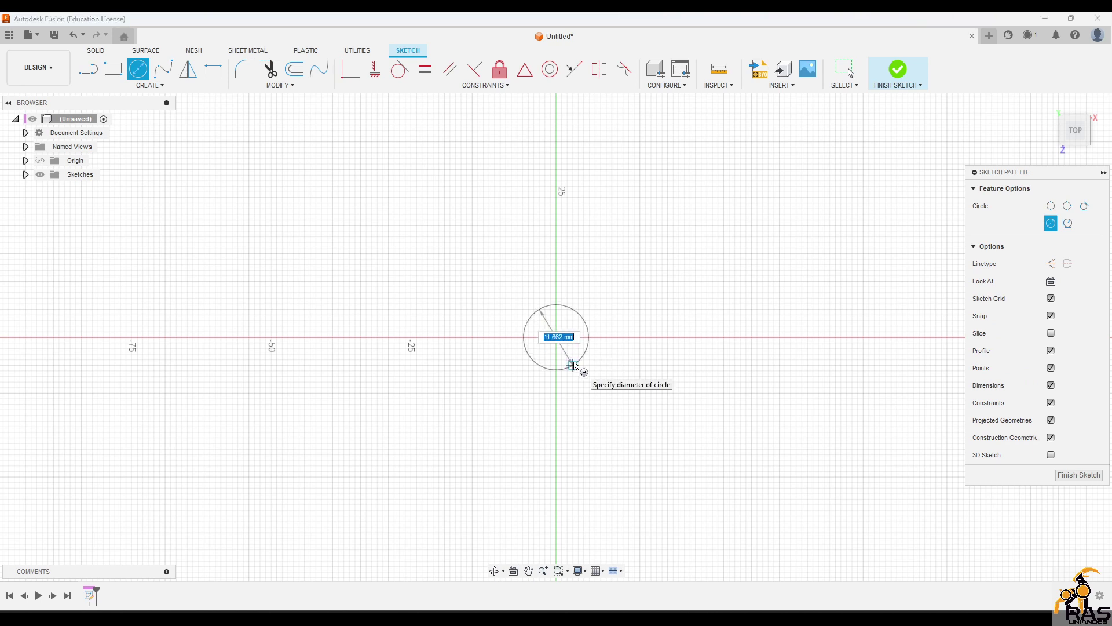
{"action": "type", "text": "10"}
{"action": "key", "text": "Return"}
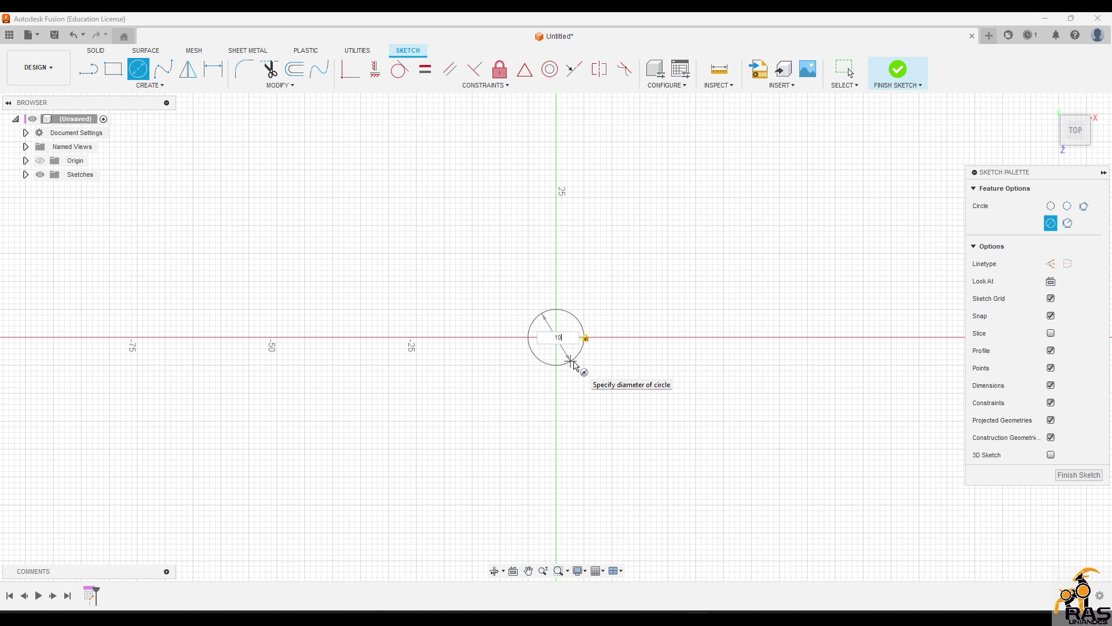
{"action": "key", "text": "Escape"}
Step: Draw a separate circle of 14 mm diameter to the right of the 10 mm circle, centered slightly below the horizontal axis
{"action": "key", "text": "c"}
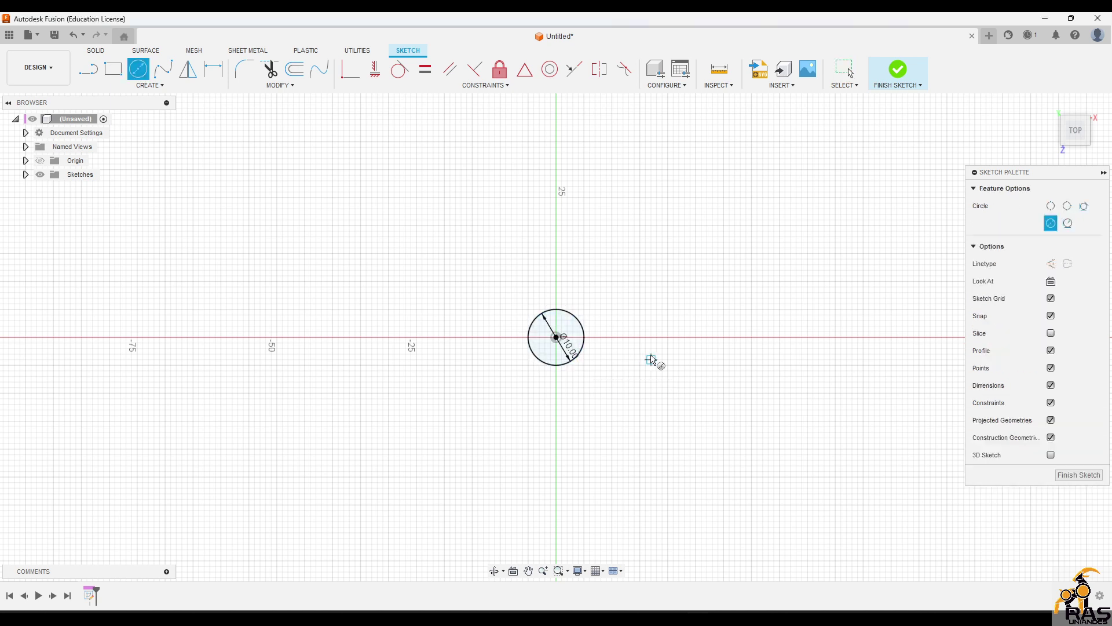
{"action": "left_click", "coordinate": [651, 359]}
{"action": "type", "text": "14"}
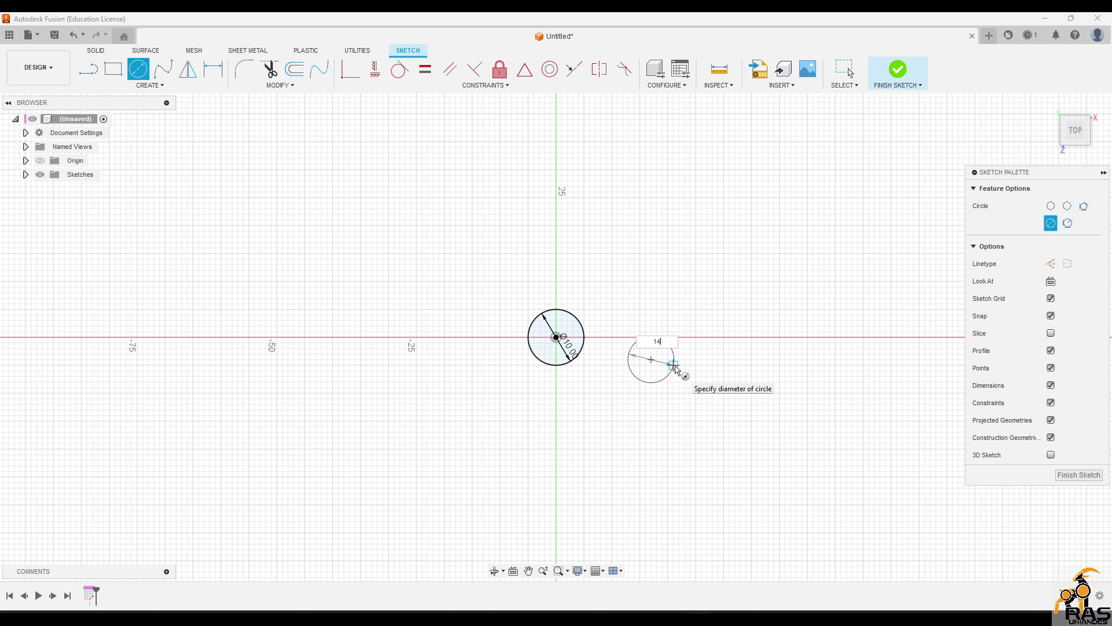
{"action": "key", "text": "Return"}
{"action": "key", "text": "Escape"}
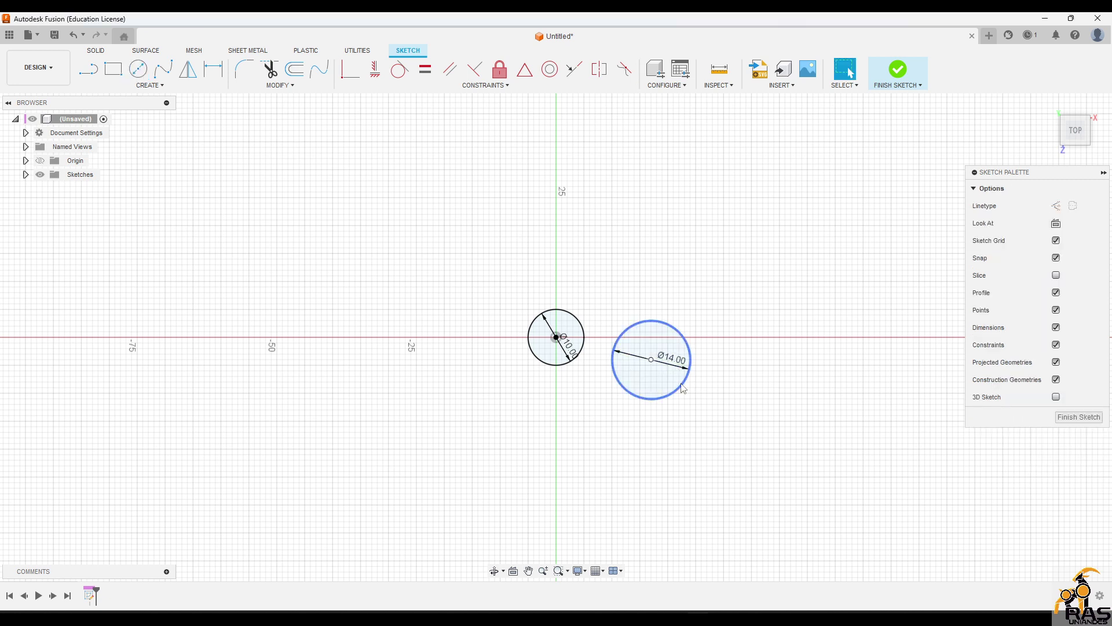
Step: Apply a concentric constraint between the 14 mm circle and the 10 mm circle at the origin
{"action": "left_click", "coordinate": [679, 383]}
{"action": "left_click", "coordinate": [549, 69]}
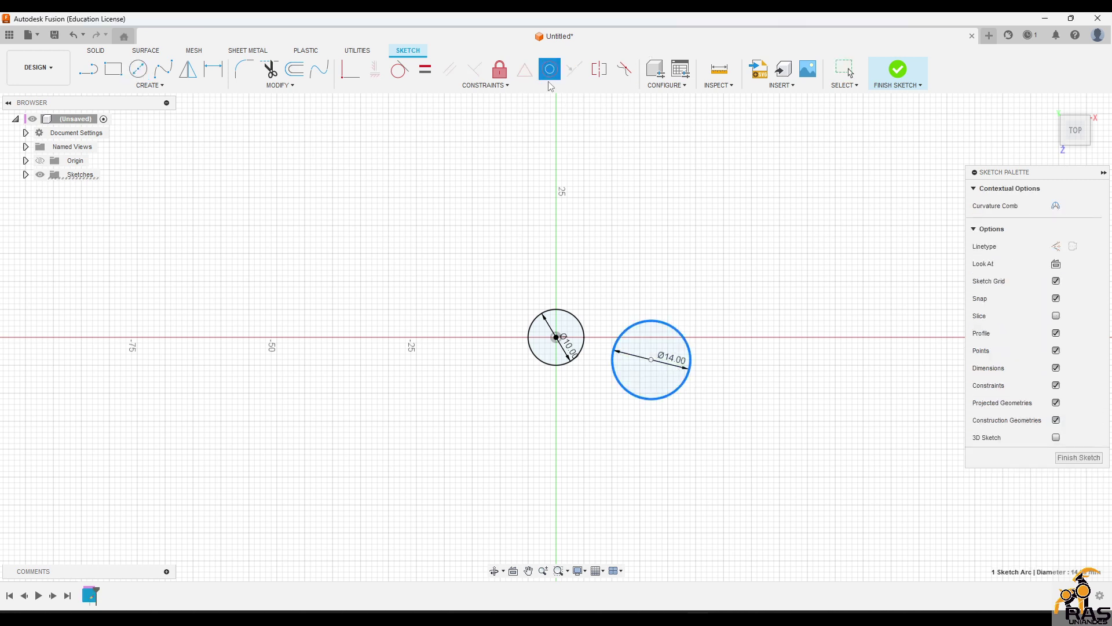
{"action": "left_click", "coordinate": [561, 318]}
{"action": "key", "text": "Escape"}
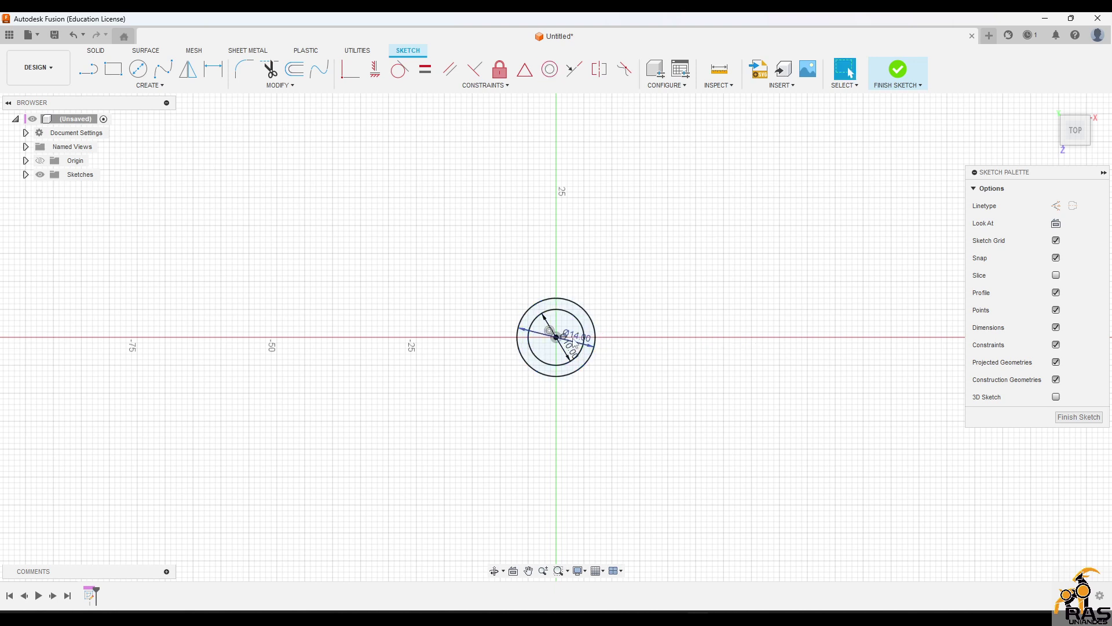
{"action": "scroll", "coordinate": [568, 339], "scroll_direction": "up", "scroll_amount": 3}
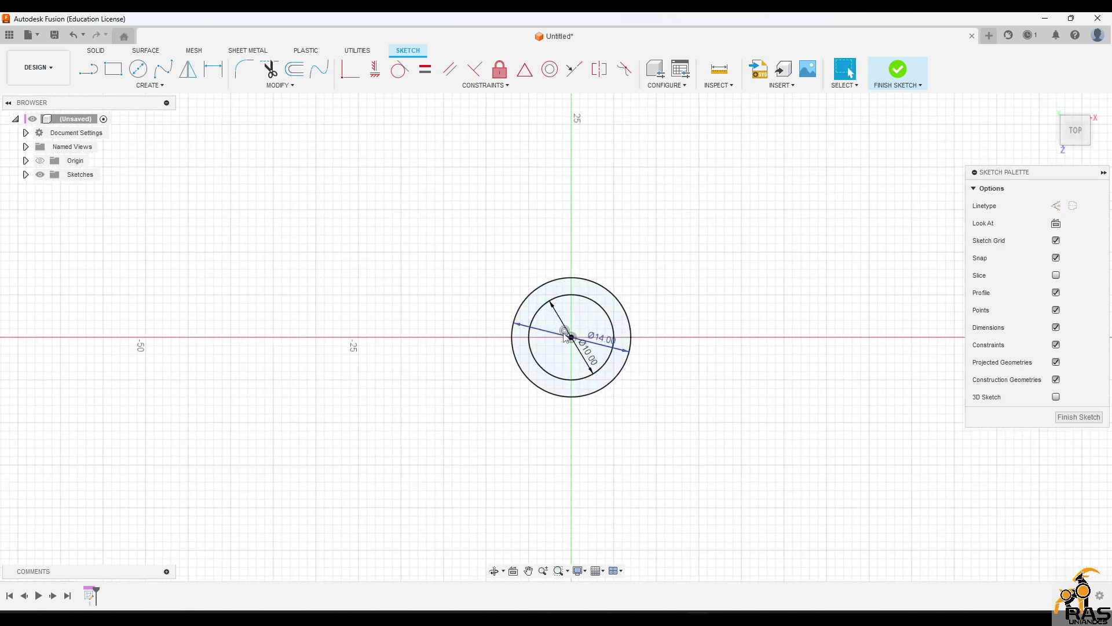
Step: Undo the concentric constraint and the separate 14 mm circle
{"action": "scroll", "coordinate": [708, 361], "scroll_direction": "down", "scroll_amount": 2}
{"action": "key", "text": "ctrl+z"}
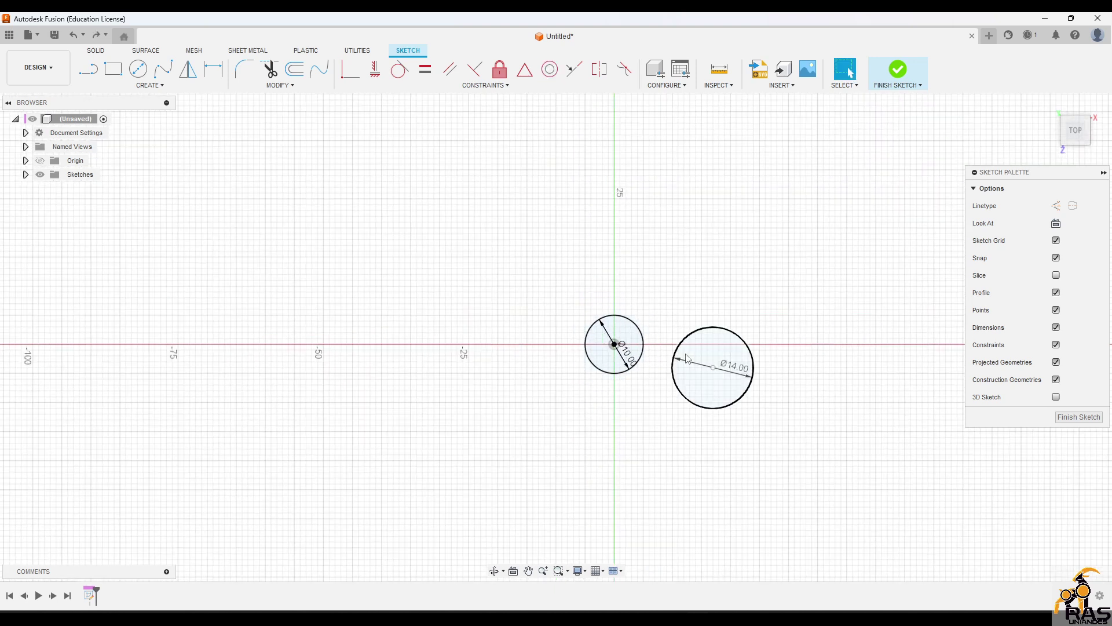
{"action": "key", "text": "ctrl+z"}
Step: Draw a 14 mm diameter circle centered on the origin, around the 10 mm circle
{"action": "key", "text": "c"}
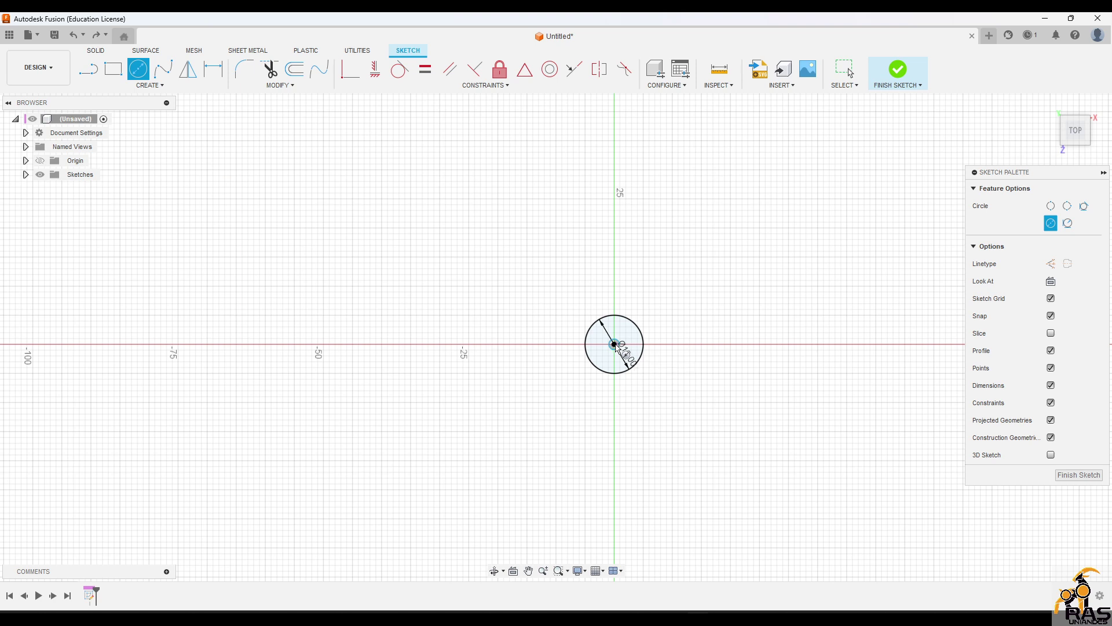
{"action": "left_click", "coordinate": [614, 345]}
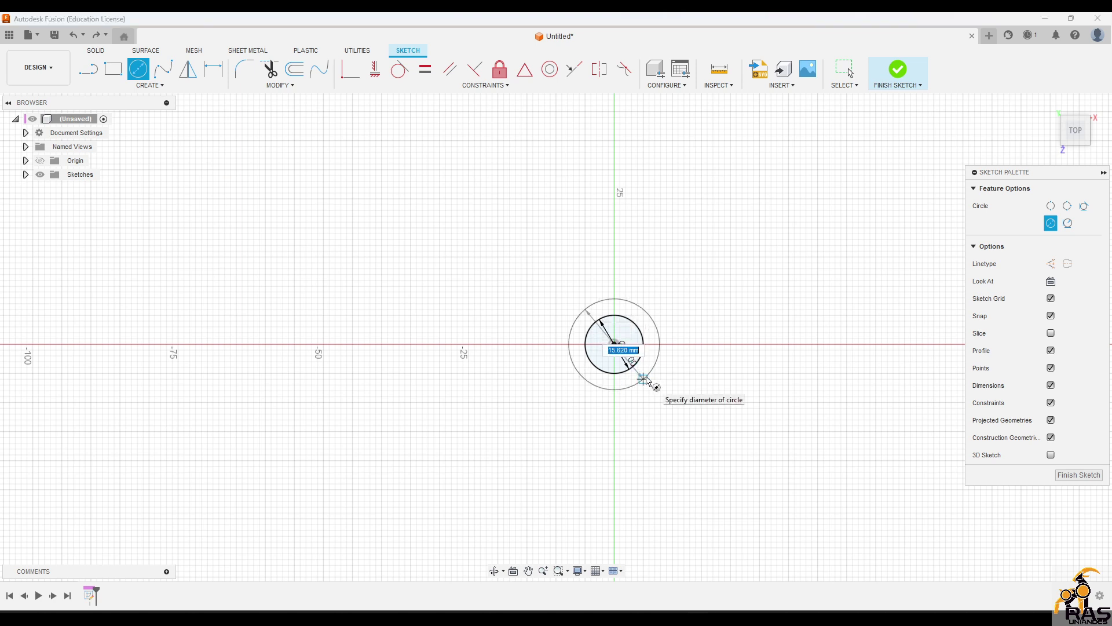
{"action": "type", "text": "14"}
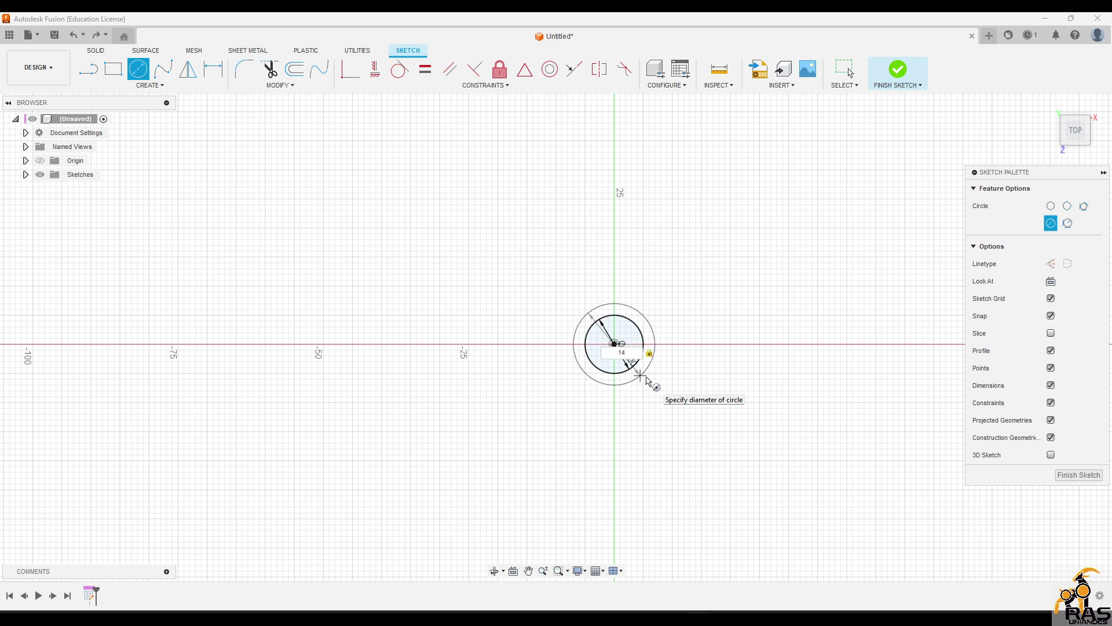
{"action": "key", "text": "Return"}
{"action": "key", "text": "Escape"}
{"action": "scroll", "coordinate": [648, 381], "scroll_direction": "up", "scroll_amount": 5}
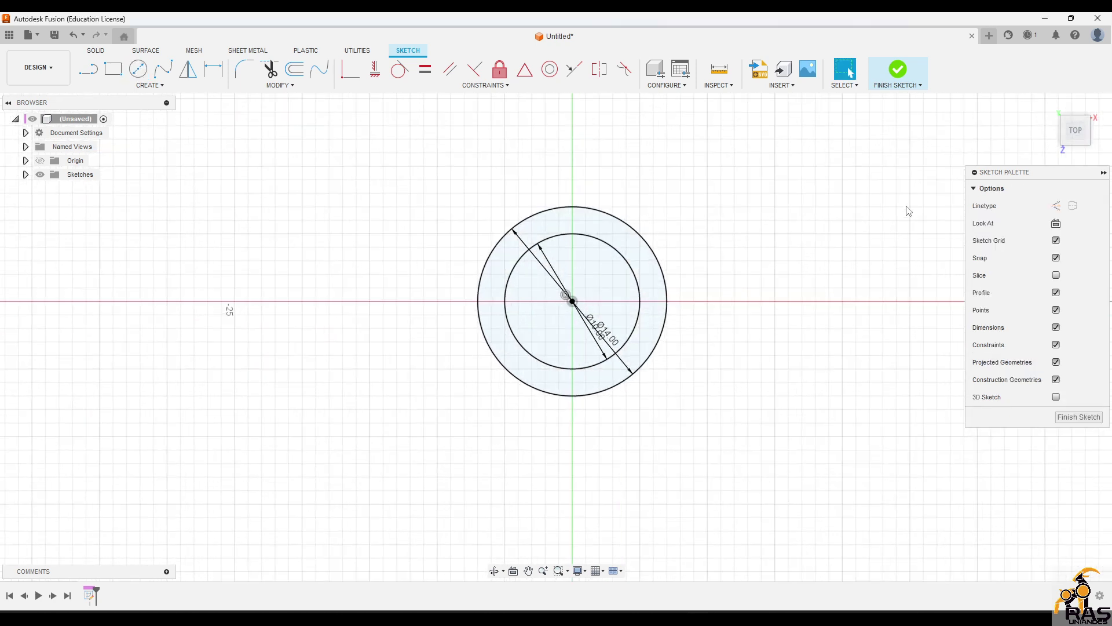
Step: Finish the sketch and extrude the ring between the two circles 40 mm as a new body
{"action": "left_click", "coordinate": [895, 74]}
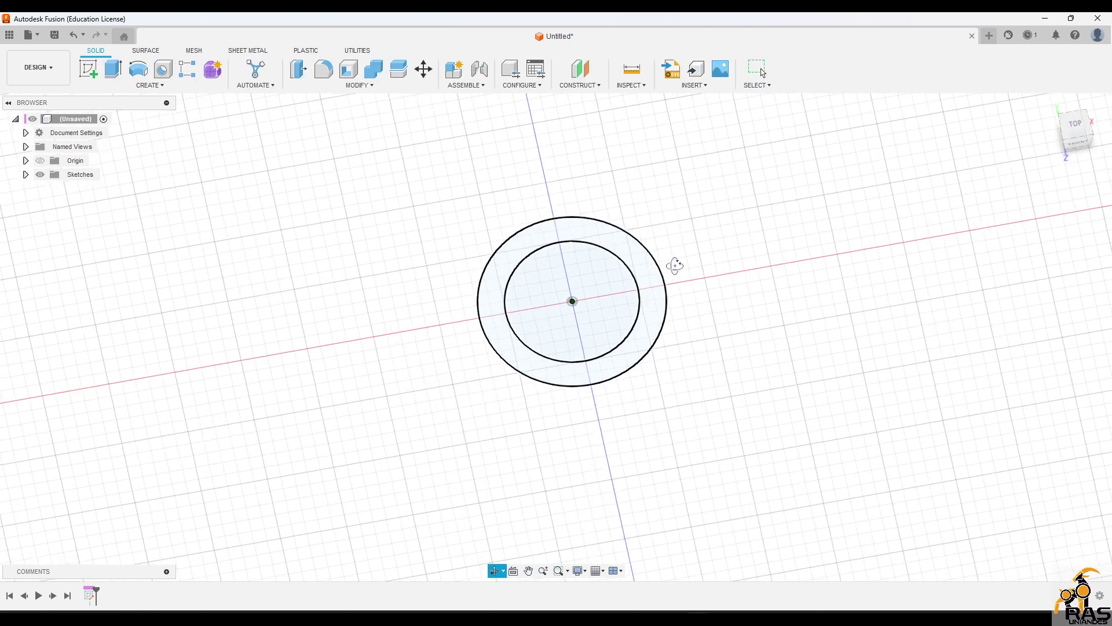
{"action": "left_click", "coordinate": [660, 285]}
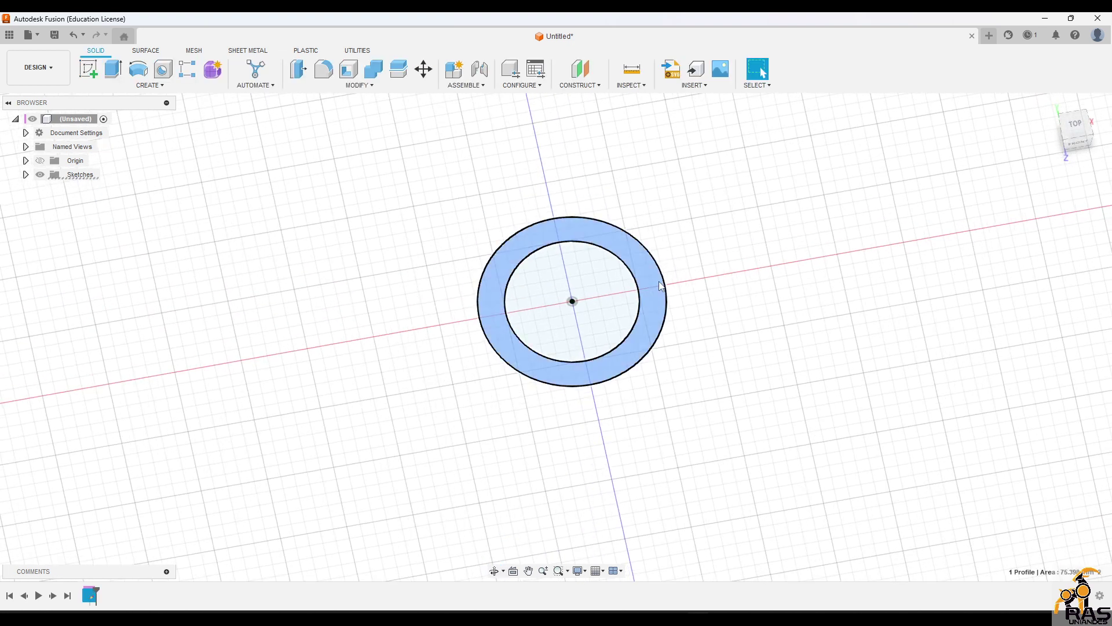
{"action": "left_click", "coordinate": [113, 68]}
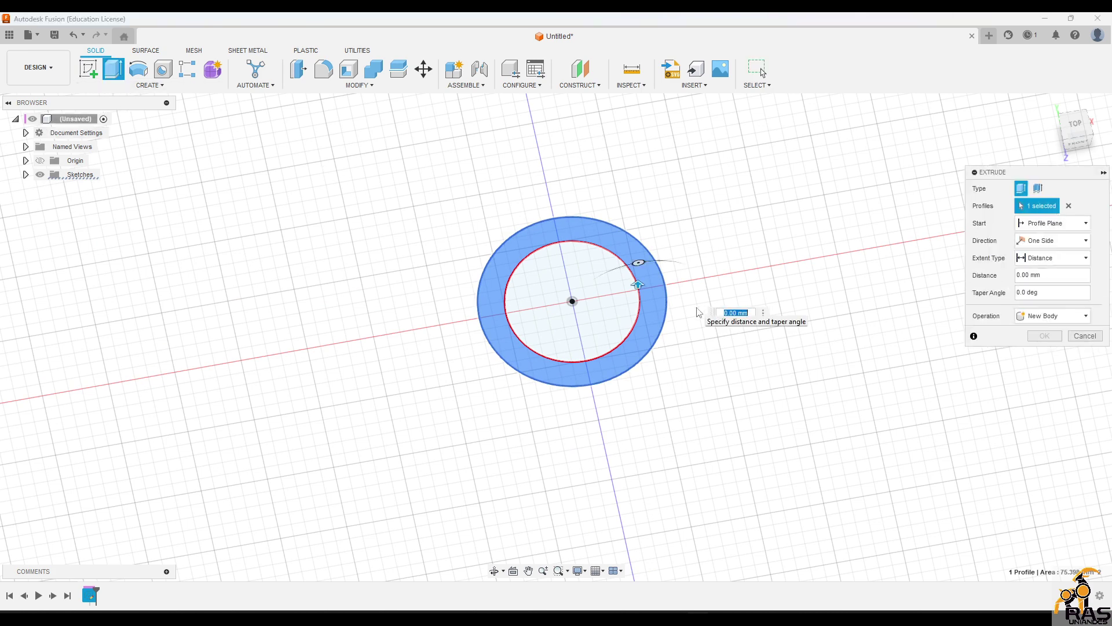
{"action": "type", "text": "10"}
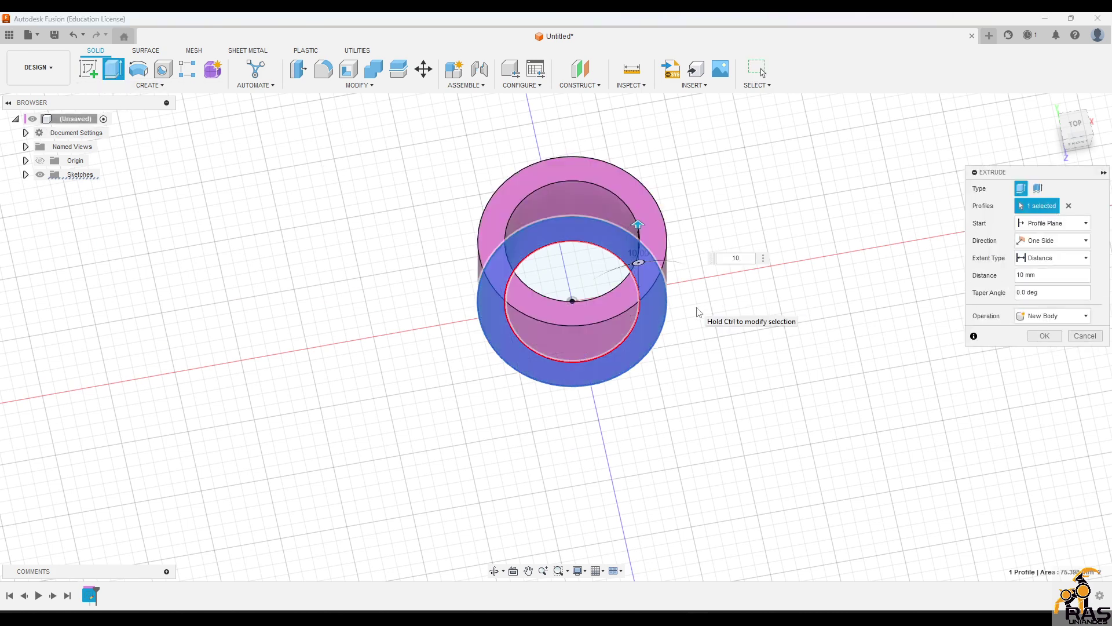
{"action": "key", "text": "BackSpace"}
{"action": "key", "text": "BackSpace"}
{"action": "type", "text": "40"}
{"action": "key", "text": "Return"}
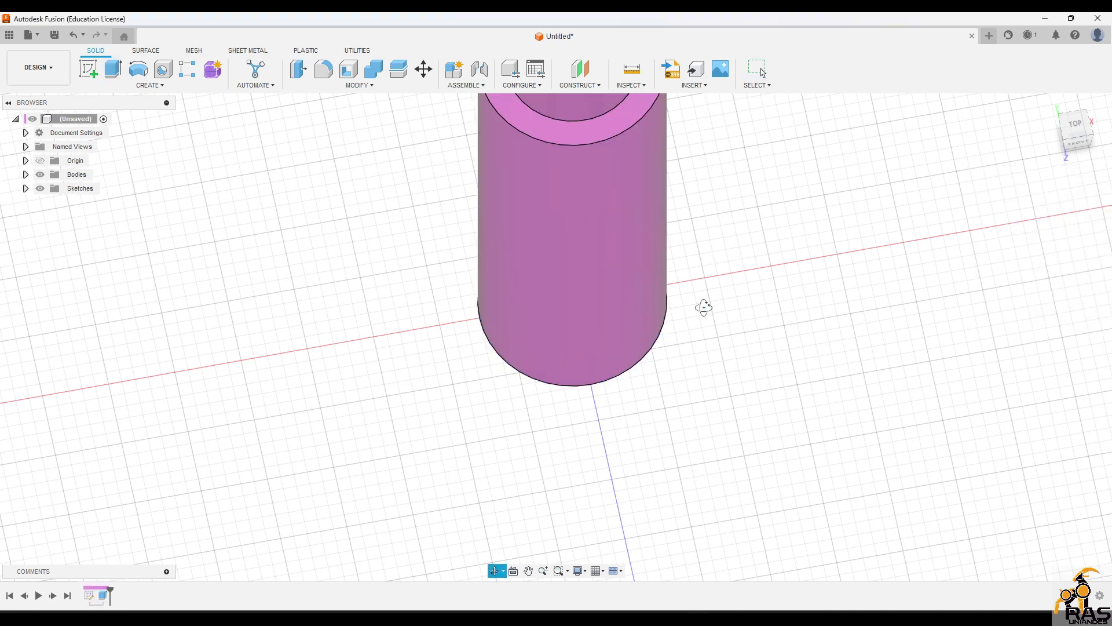
Step: Undo the tube's extrusion and delete both concentric circles from the sketch
{"action": "left_click_drag", "start_coordinate": [704, 307], "coordinate": [752, 294]}
{"action": "middle_click_drag", "start_coordinate": [752, 293], "coordinate": [780, 393]}
{"action": "scroll", "coordinate": [847, 430], "scroll_direction": "down", "scroll_amount": 5}
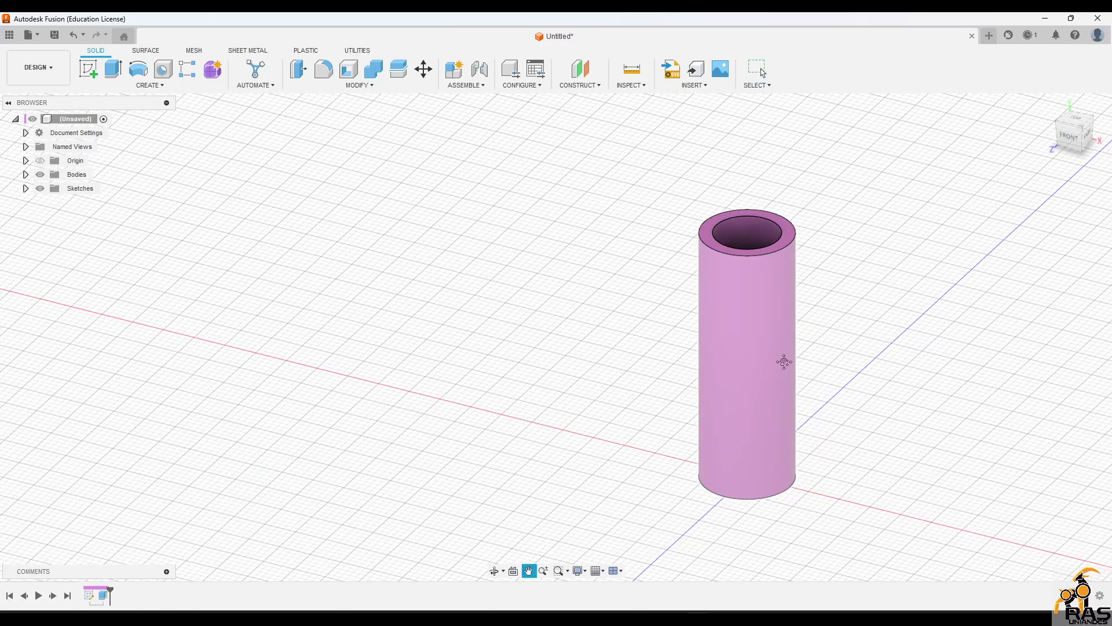
{"action": "middle_click_drag", "start_coordinate": [784, 363], "coordinate": [551, 322]}
{"action": "left_click_drag", "start_coordinate": [415, 144], "coordinate": [835, 516]}
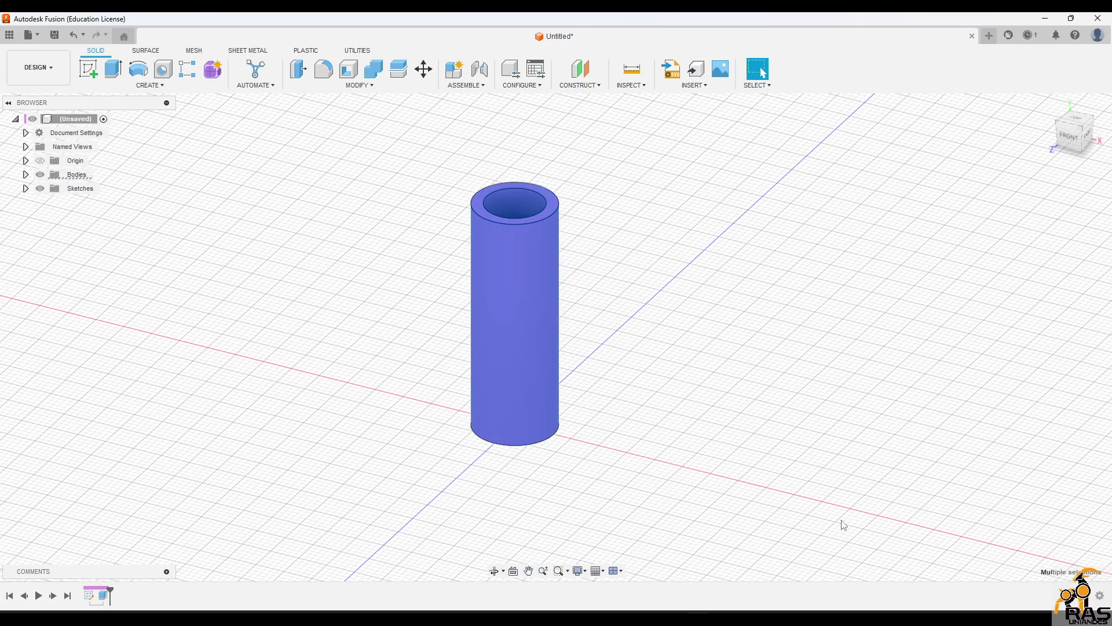
{"action": "key", "text": "Delete"}
{"action": "key", "text": "ctrl+z"}
{"action": "key", "text": "ctrl+z"}
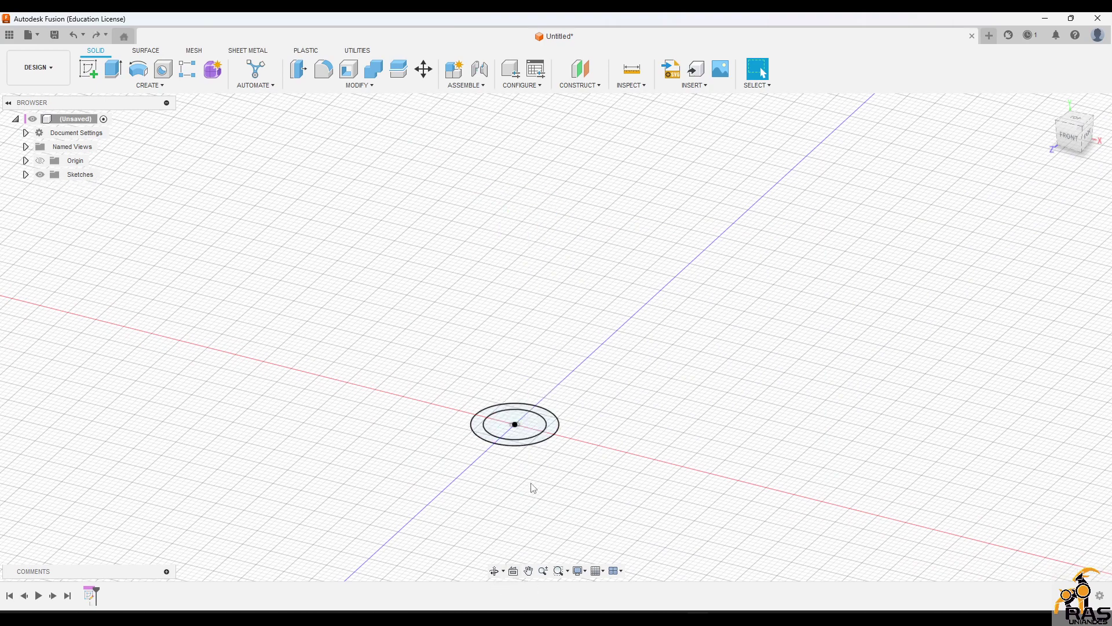
{"action": "left_click_drag", "start_coordinate": [425, 330], "coordinate": [659, 573]}
{"action": "key", "text": "Delete"}
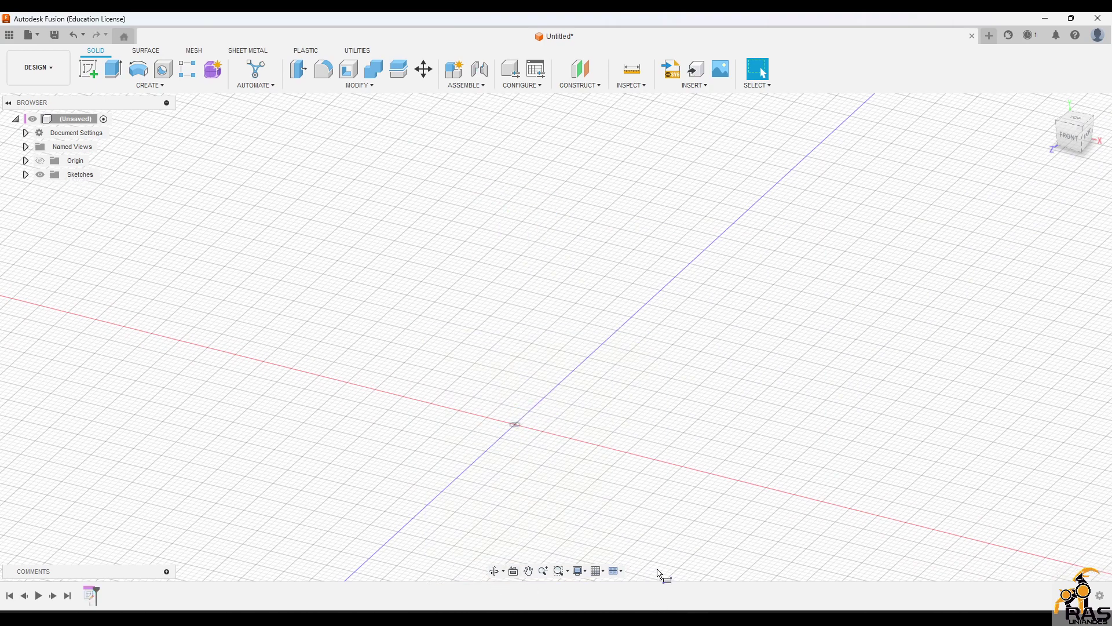
Step: Start a new sketch on the horizontal plane and draw an 80 by 80 mm square with one corner on the origin
{"action": "key", "text": "r"}
{"action": "left_click", "coordinate": [537, 443]}
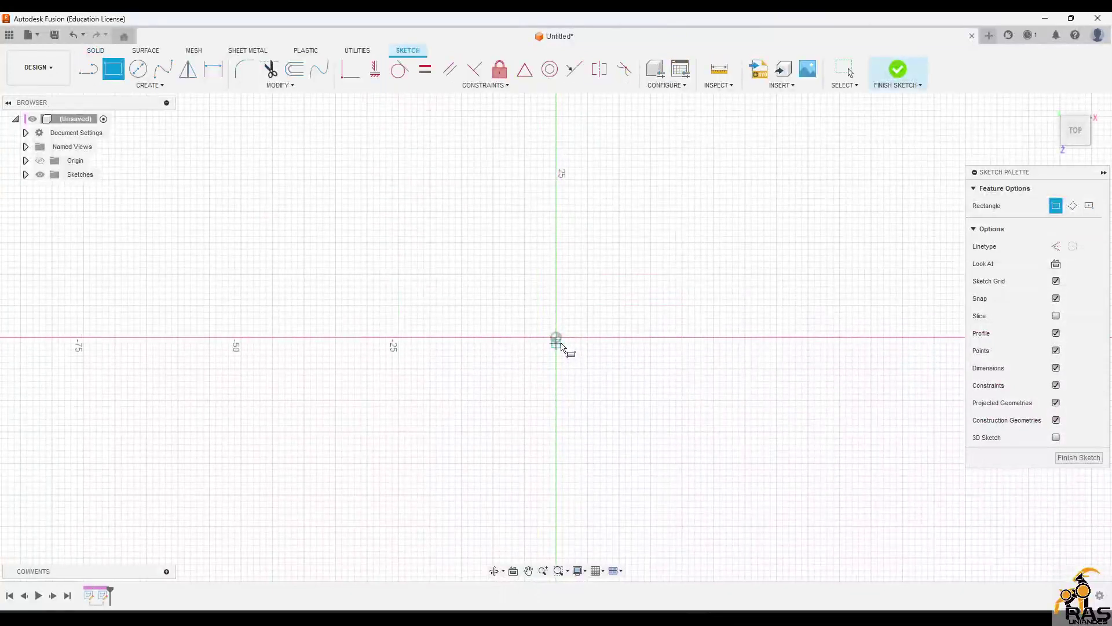
{"action": "left_click", "coordinate": [556, 337]}
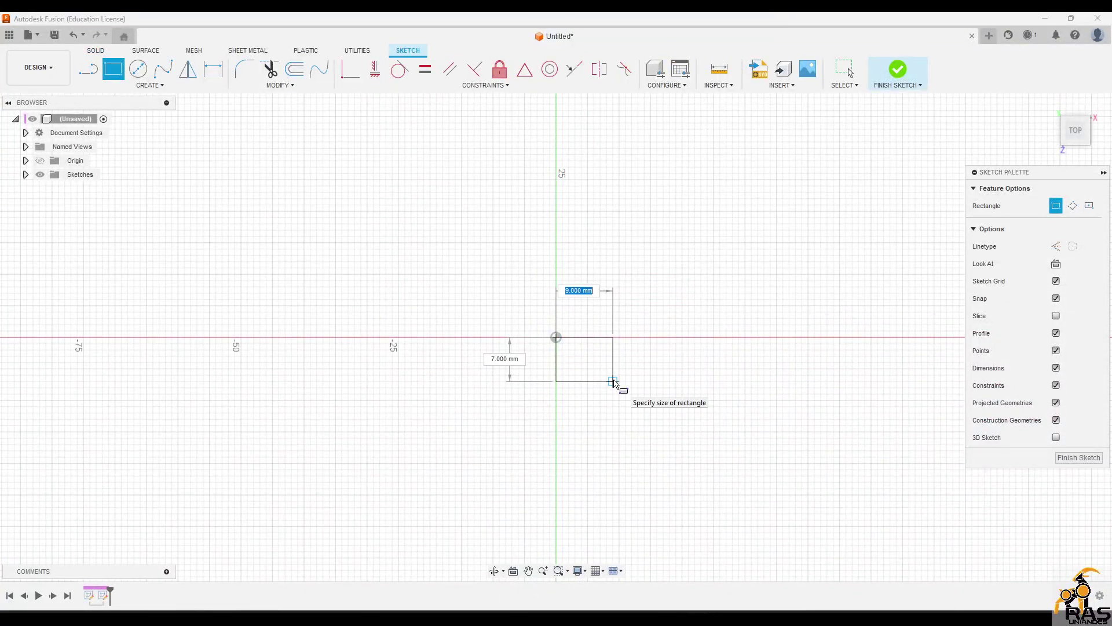
{"action": "type", "text": "20"}
{"action": "key", "text": "Tab"}
{"action": "type", "text": "20"}
{"action": "key", "text": "Tab"}
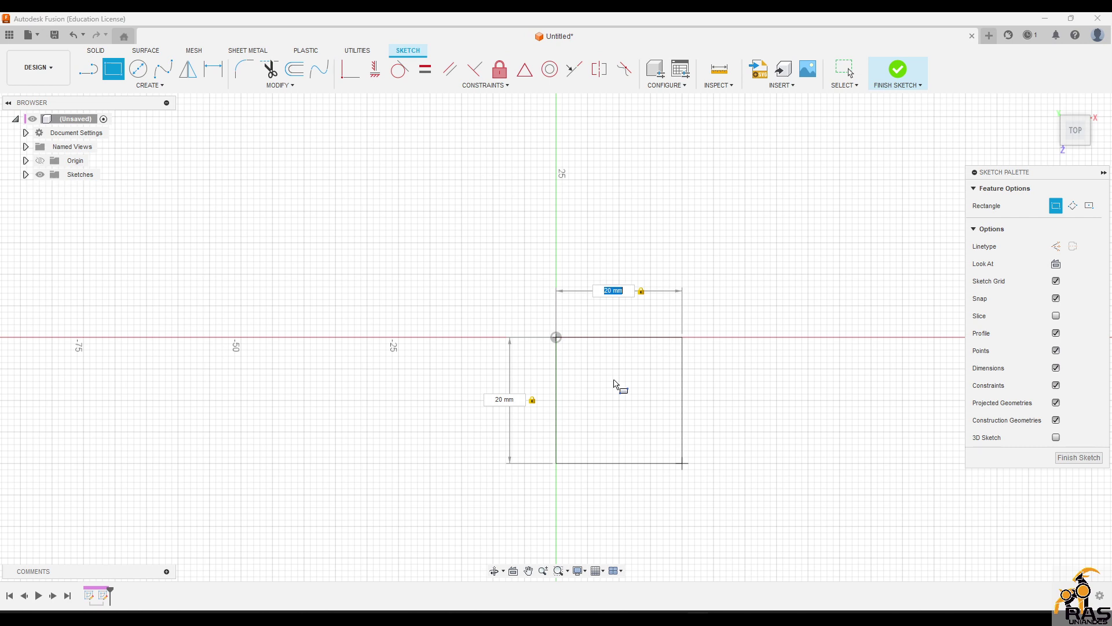
{"action": "type", "text": "80"}
{"action": "key", "text": "Tab"}
{"action": "type", "text": "80"}
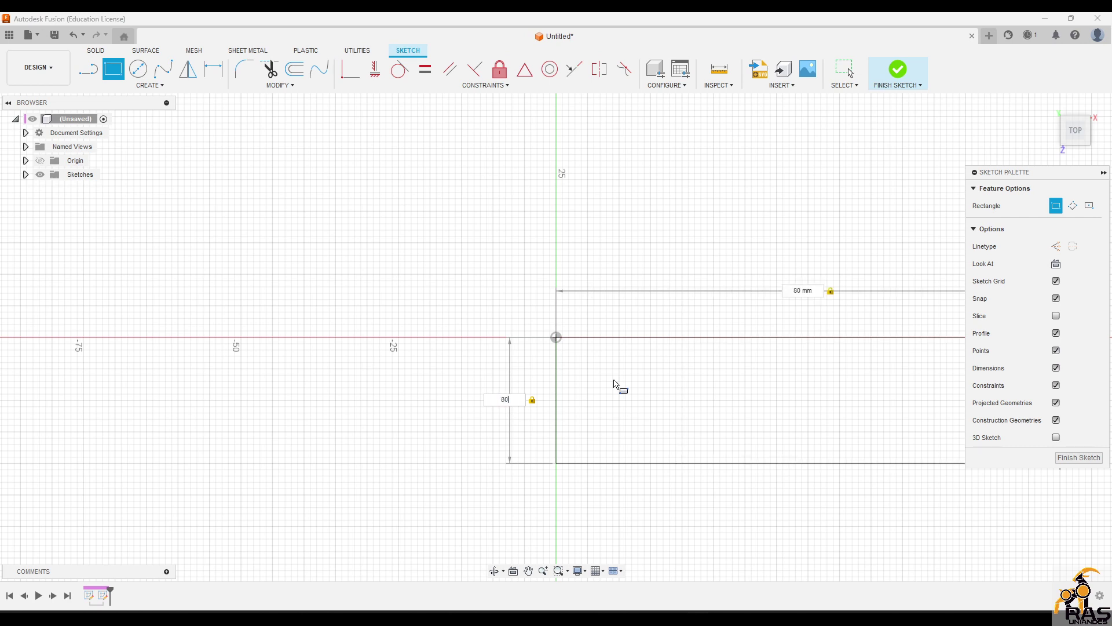
{"action": "key", "text": "Return"}
{"action": "middle_click_drag", "start_coordinate": [616, 385], "coordinate": [343, 164]}
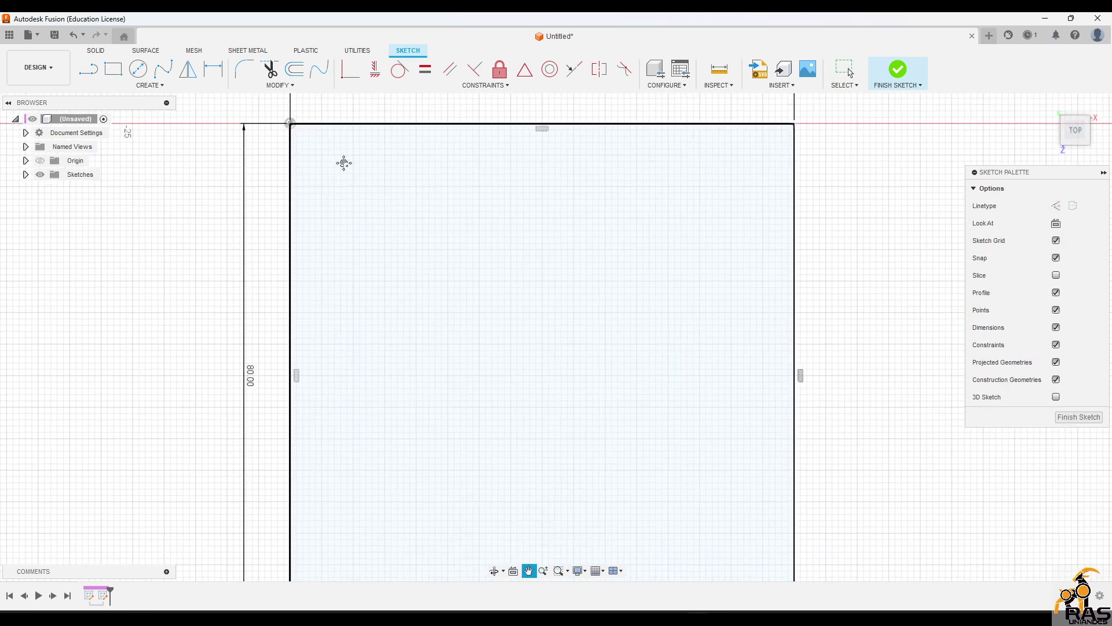
{"action": "scroll", "coordinate": [435, 293], "scroll_direction": "down", "scroll_amount": 3}
Step: Extrude the square profile 80 mm as a new body to form a cube
{"action": "key", "text": "c"}
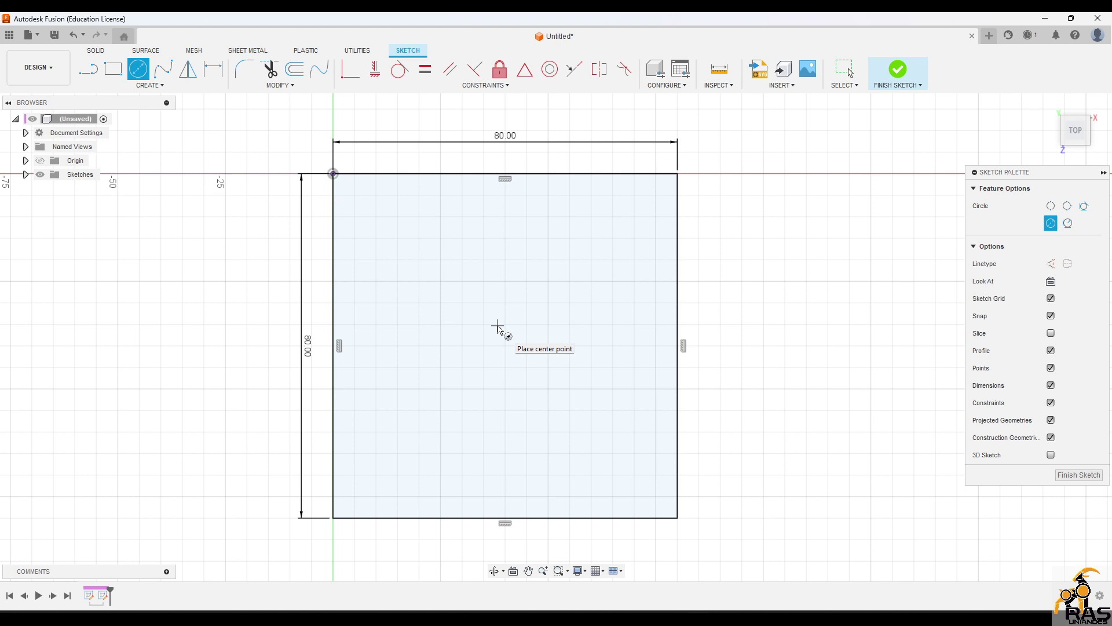
{"action": "key", "text": "Escape"}
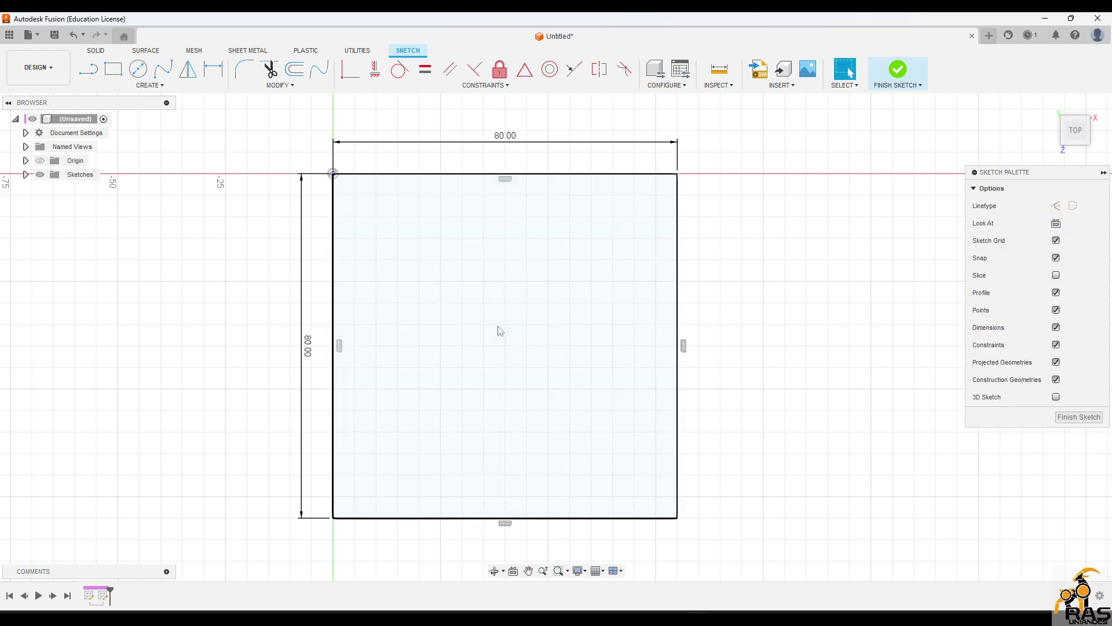
{"action": "key", "text": "e"}
{"action": "left_click", "coordinate": [505, 336]}
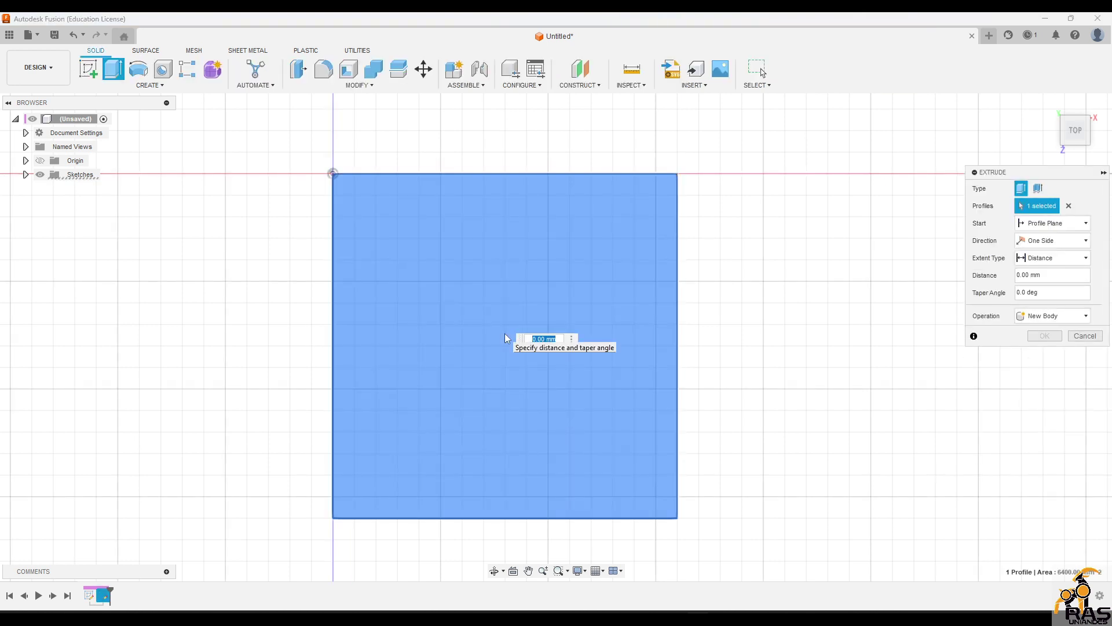
{"action": "type", "text": "890"}
{"action": "key", "text": "Return"}
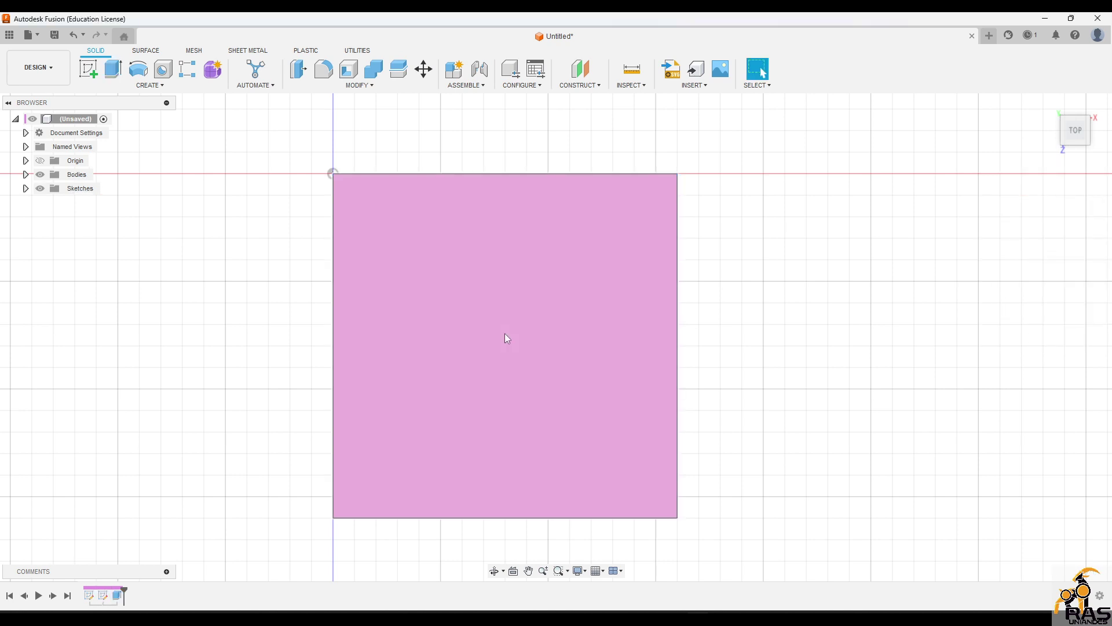
{"action": "middle_click_drag", "start_coordinate": [524, 332], "coordinate": [750, 328], "text": "shift"}
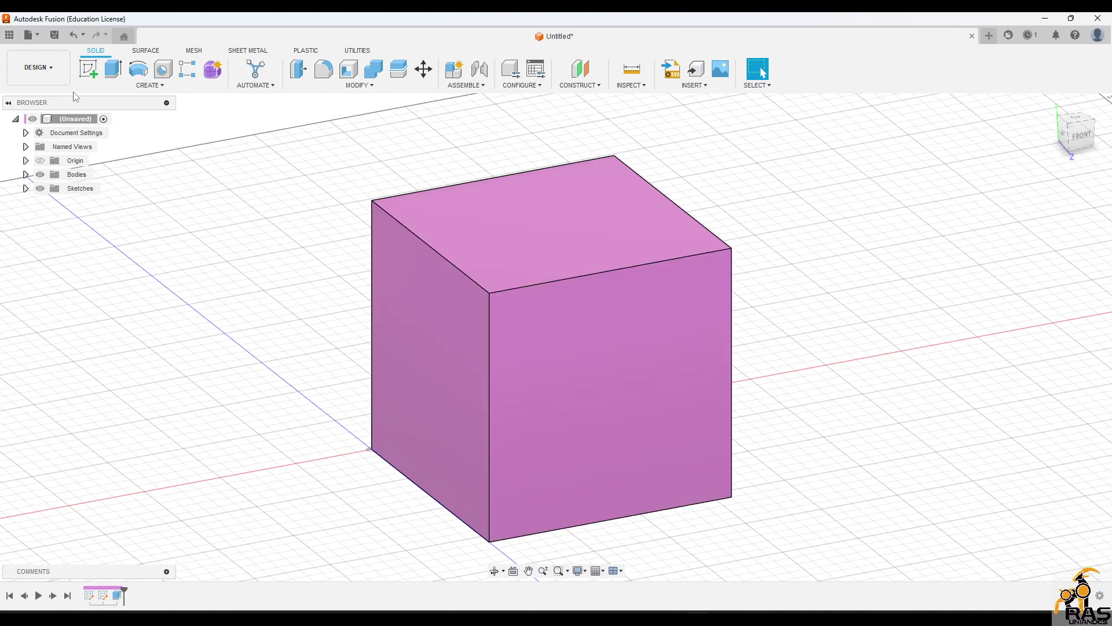
Step: Start a sketch on the cube's top face and draw a horizontal line joining the midpoints of its two side edges
{"action": "left_click", "coordinate": [88, 69]}
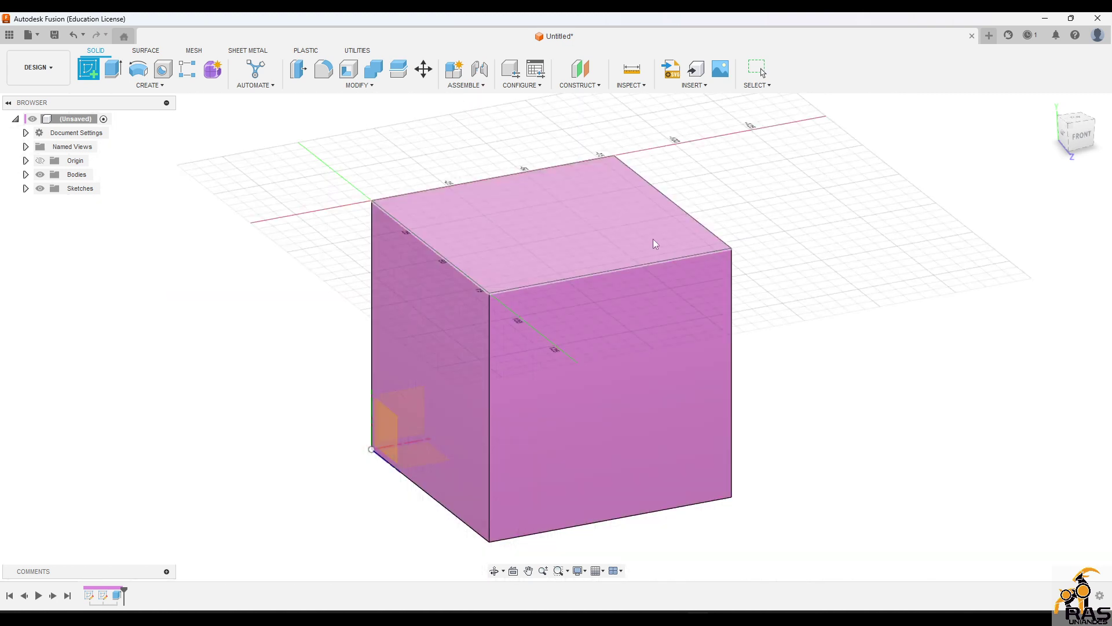
{"action": "left_click", "coordinate": [543, 223]}
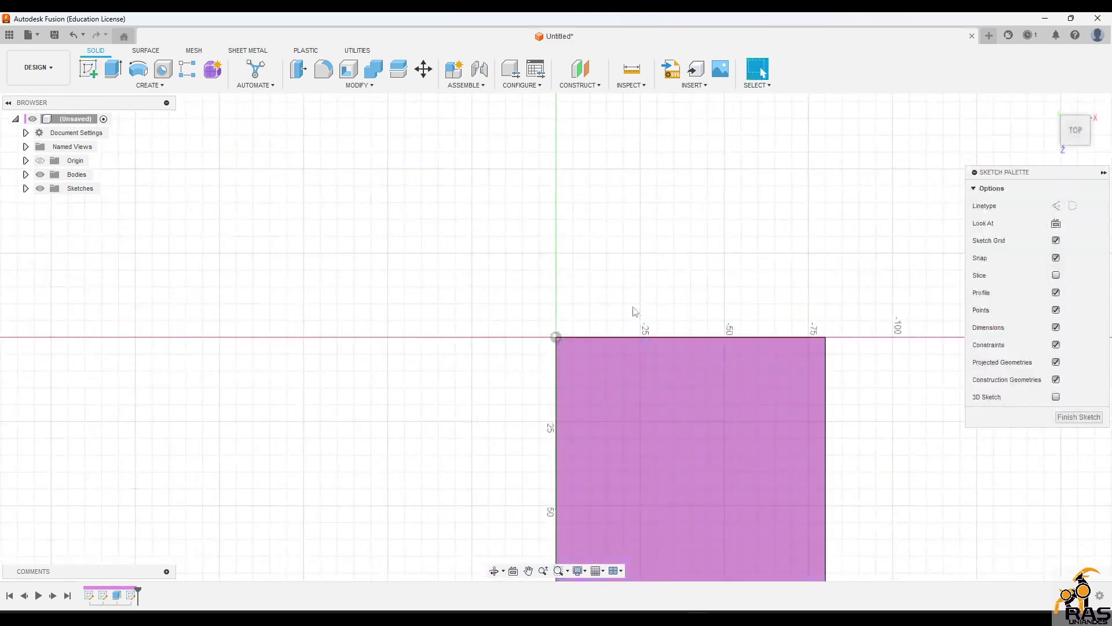
{"action": "key", "text": "Escape"}
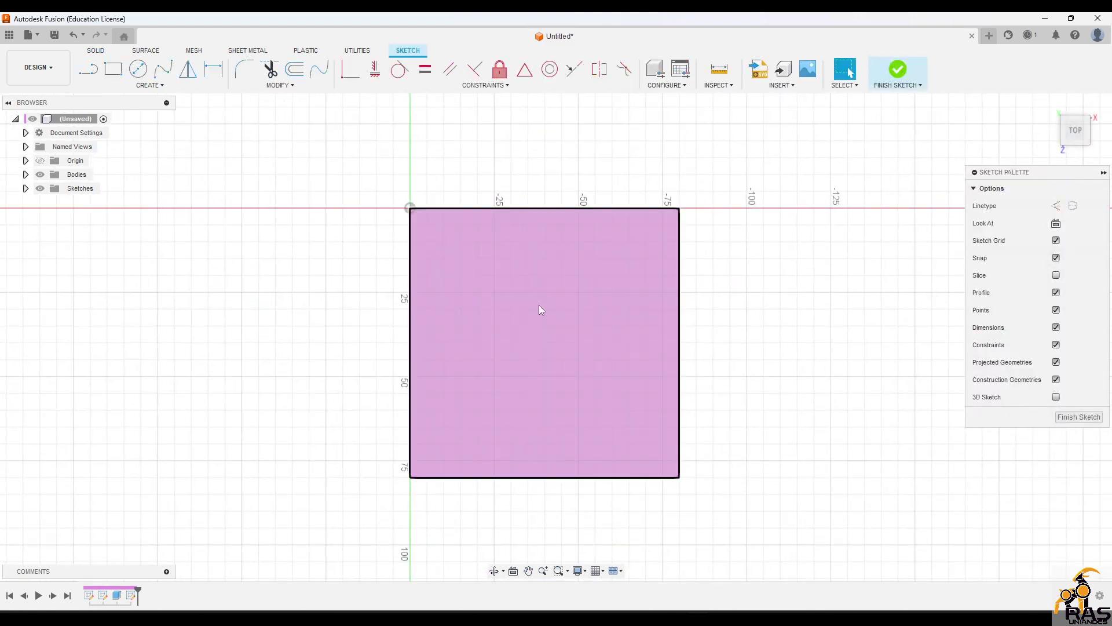
{"action": "key", "text": "l"}
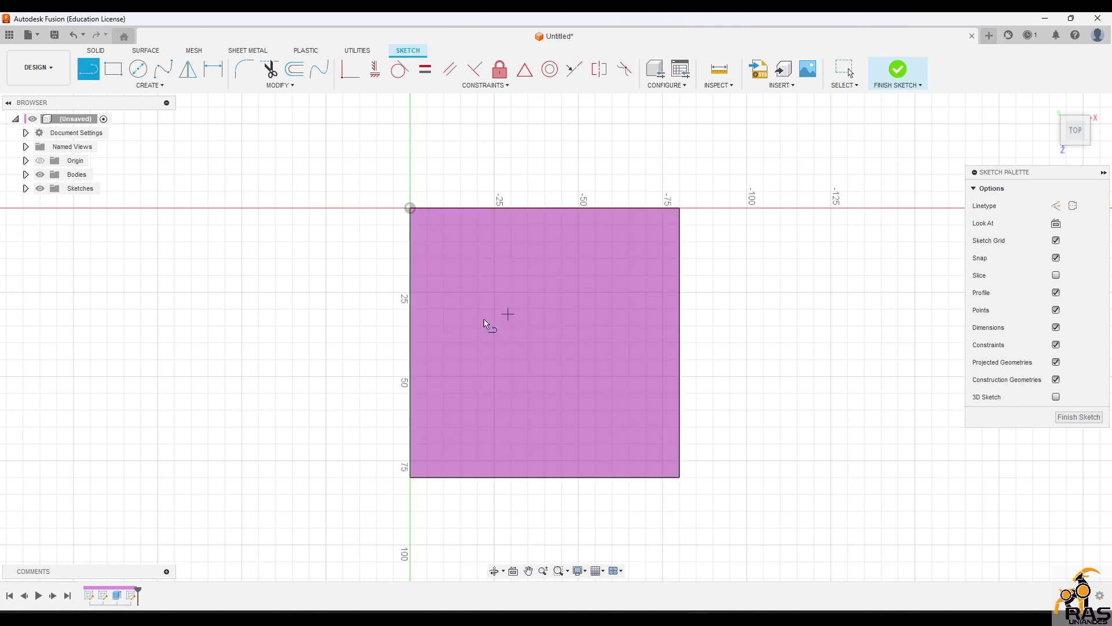
{"action": "left_click", "coordinate": [410, 342]}
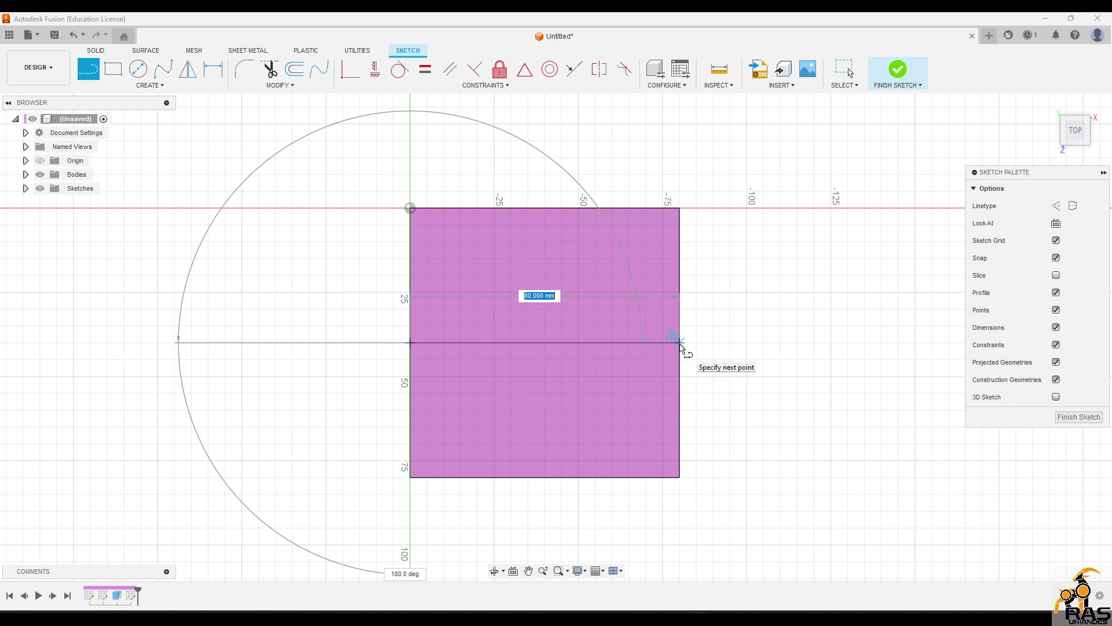
{"action": "left_click", "coordinate": [680, 342]}
{"action": "key", "text": "Escape"}
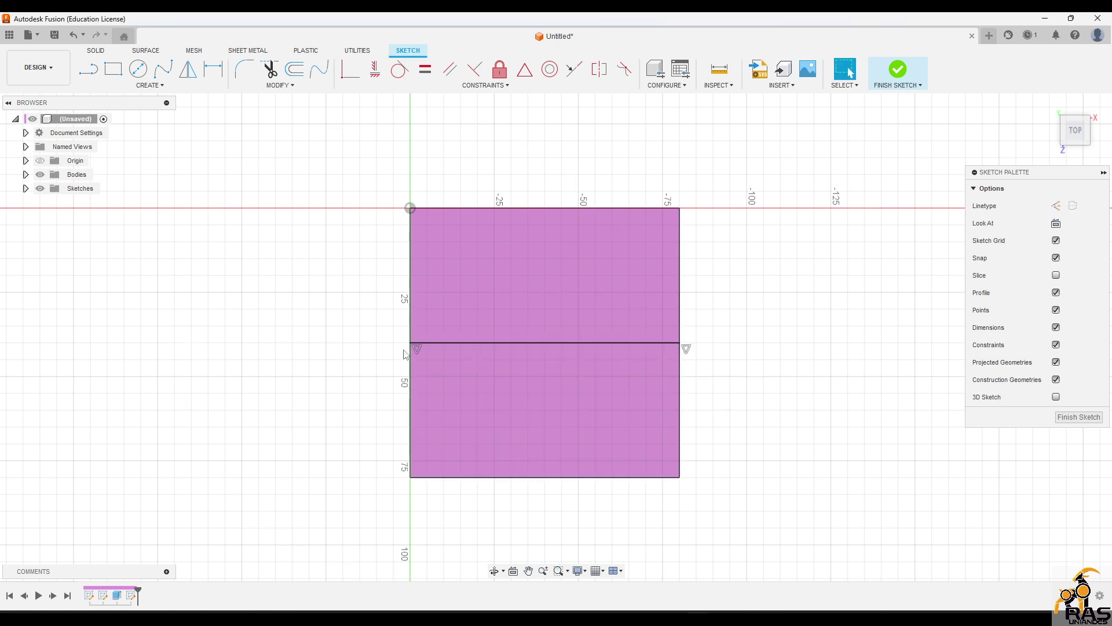
Step: Draw concentric 40 mm and 35 mm circles centred on the midpoint of the top face's line and finish the sketch
{"action": "key", "text": "c"}
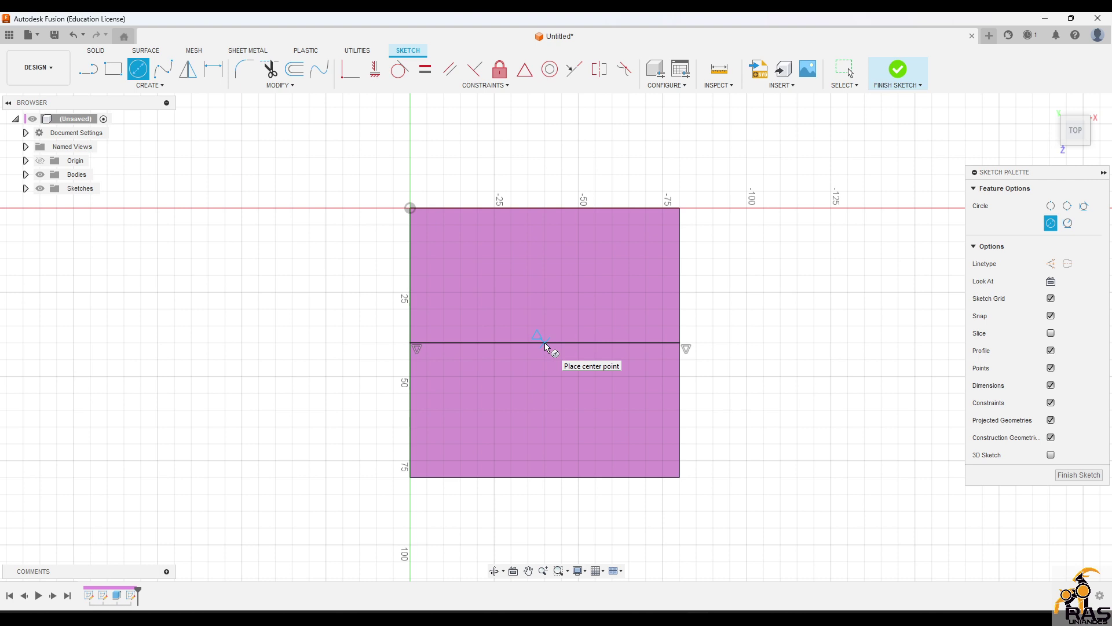
{"action": "left_click", "coordinate": [544, 342]}
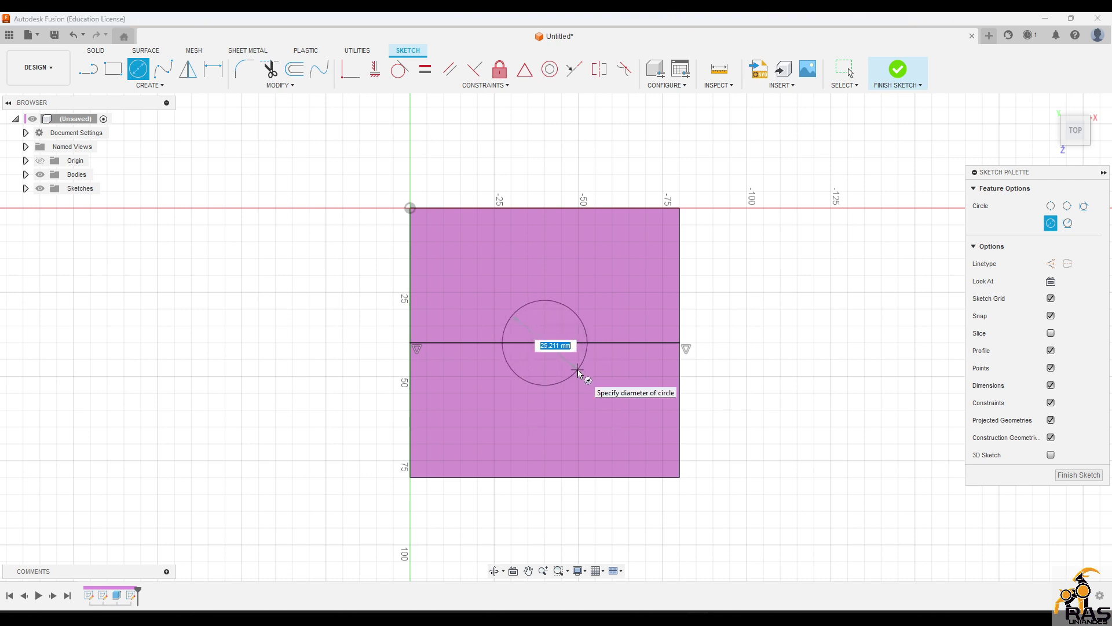
{"action": "type", "text": "40"}
{"action": "key", "text": "Return"}
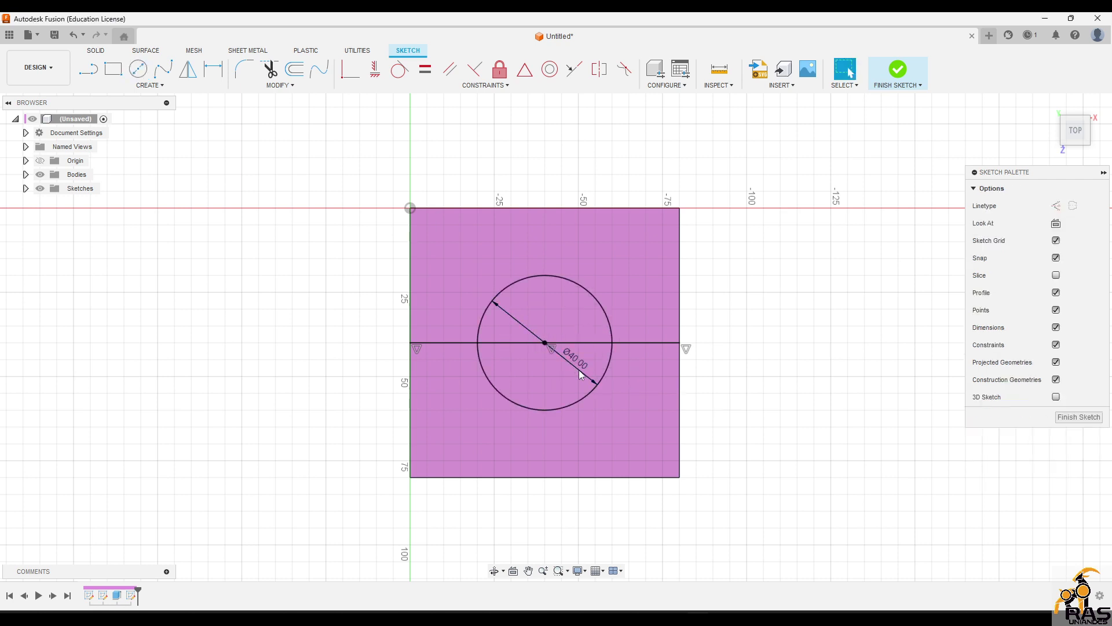
{"action": "left_click", "coordinate": [544, 342]}
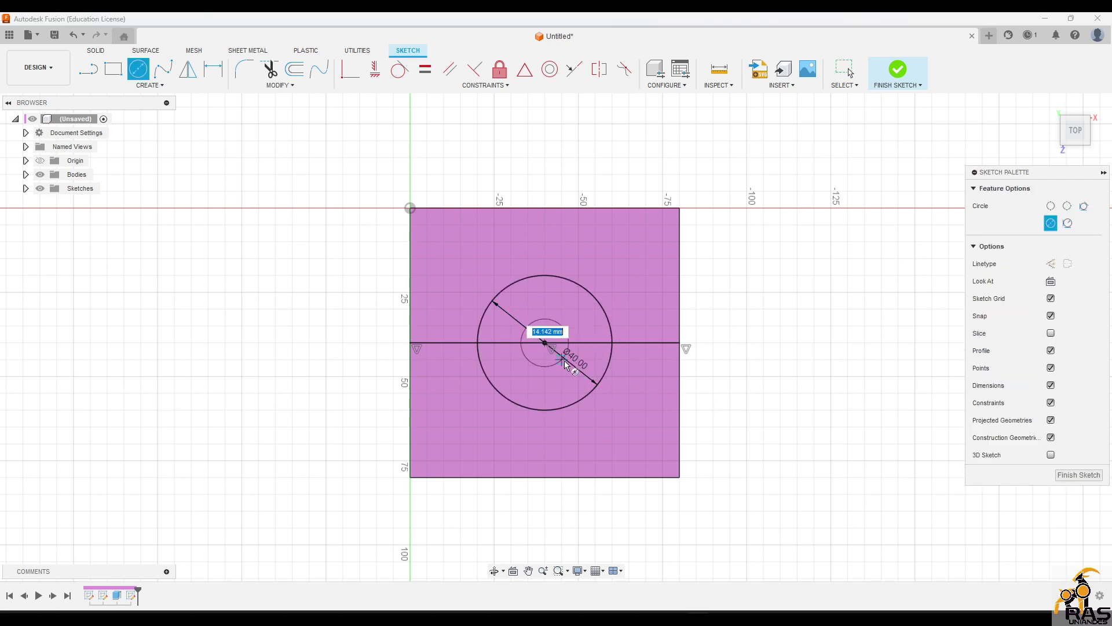
{"action": "type", "text": "35"}
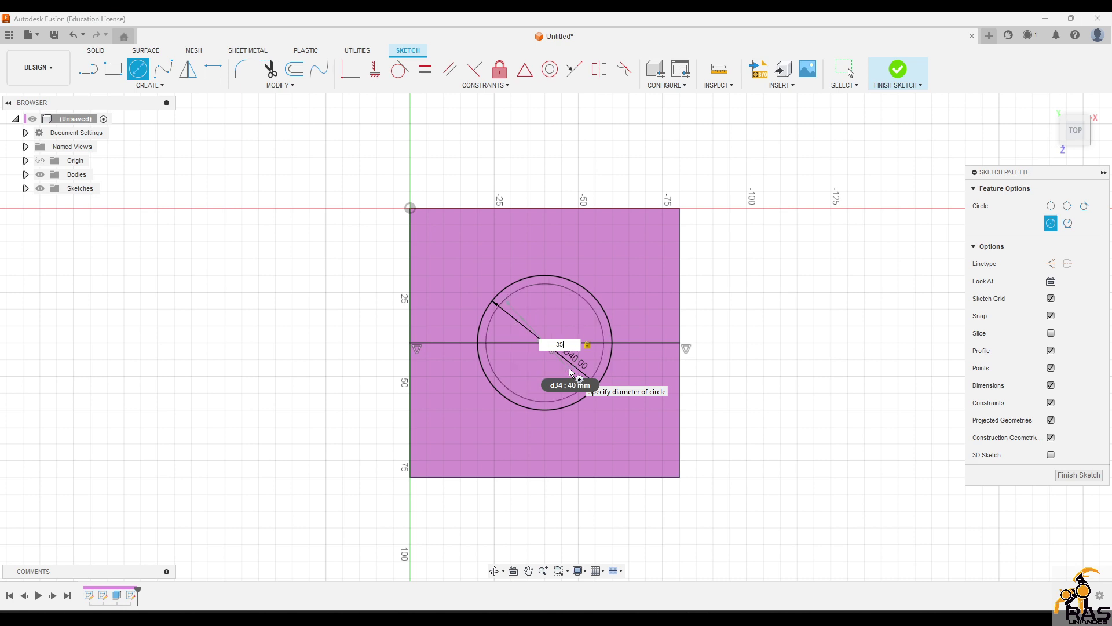
{"action": "key", "text": "Return"}
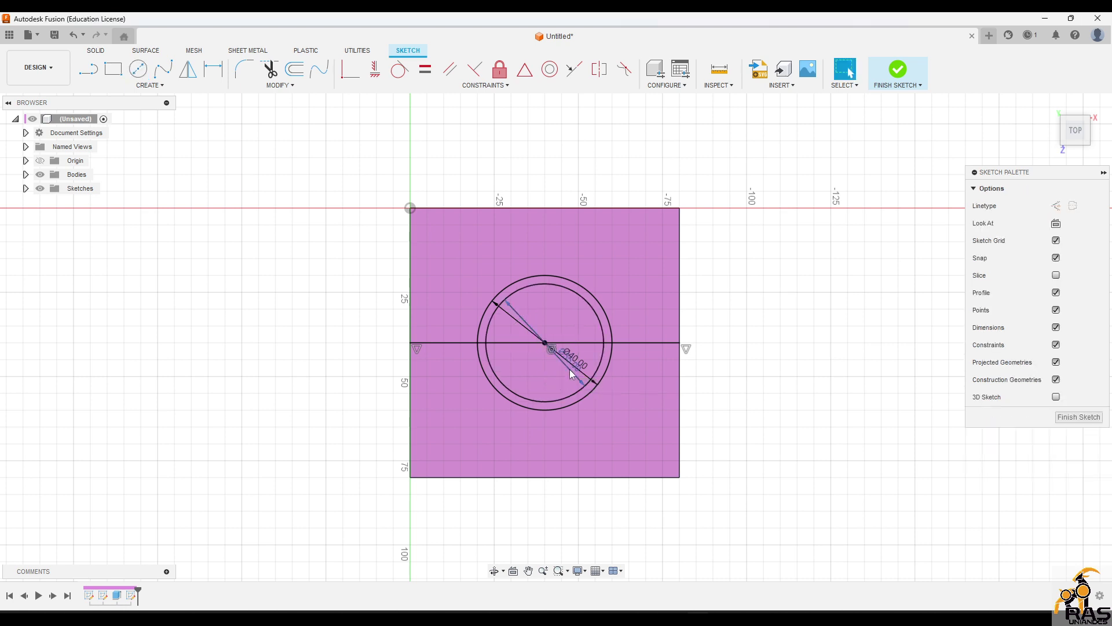
{"action": "left_click", "coordinate": [904, 69]}
{"action": "key", "text": "e"}
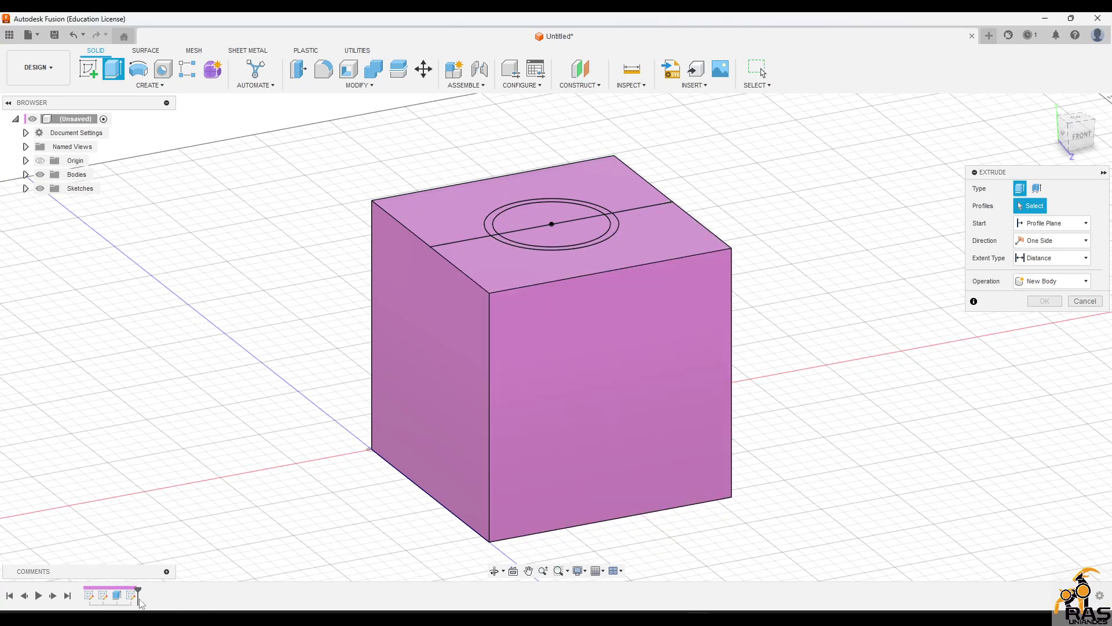
{"action": "key", "text": "Escape"}
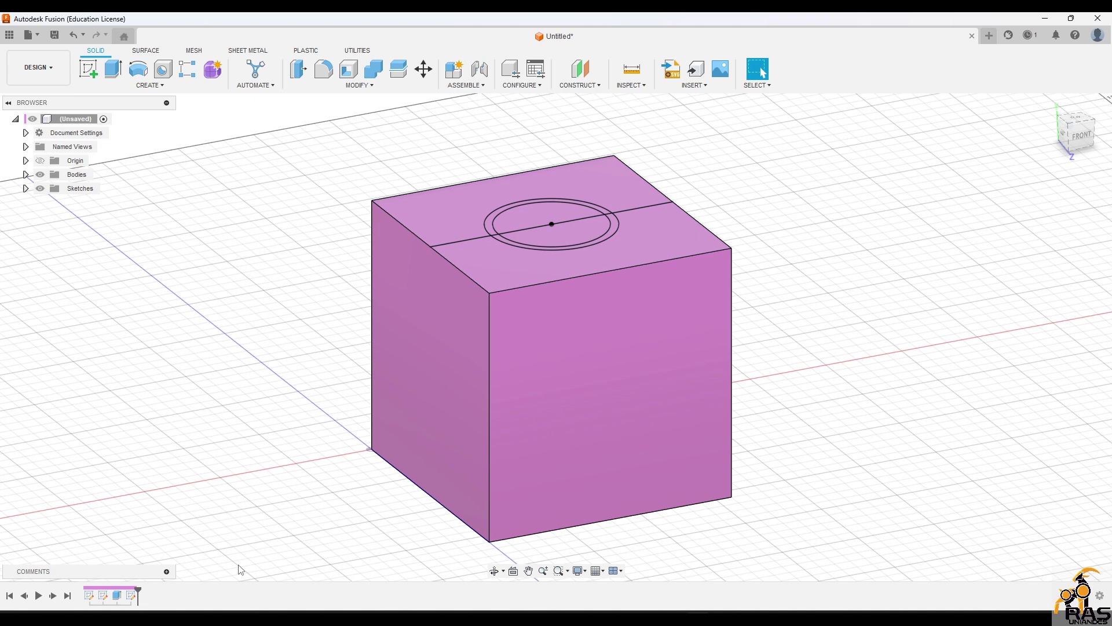
{"action": "key", "text": "e"}
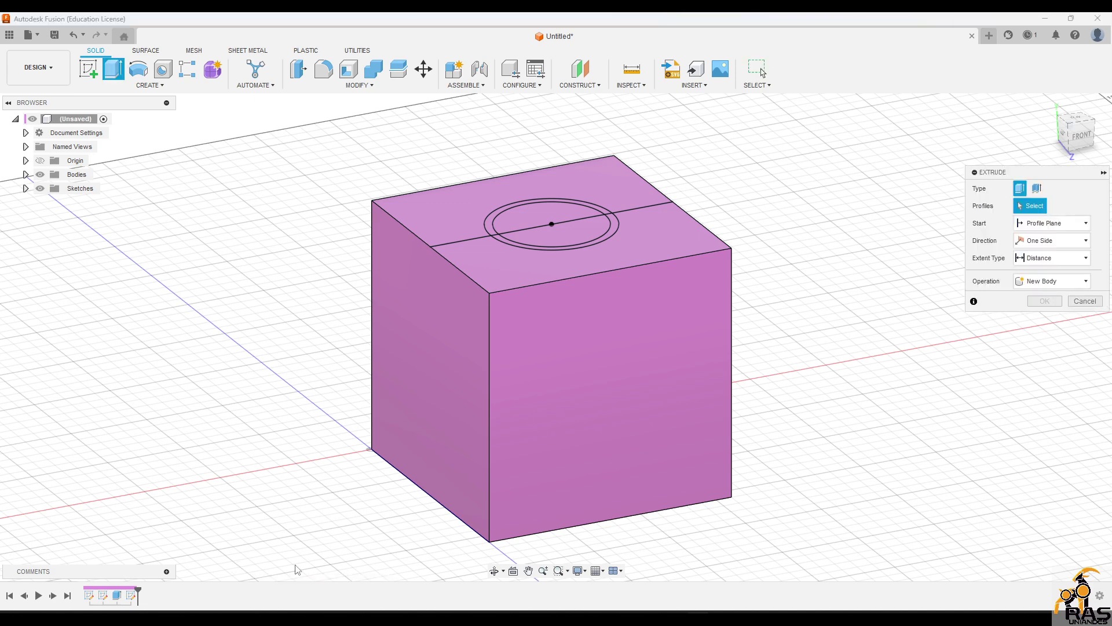
{"action": "middle_click_drag", "start_coordinate": [470, 285], "coordinate": [482, 241], "text": "shift"}
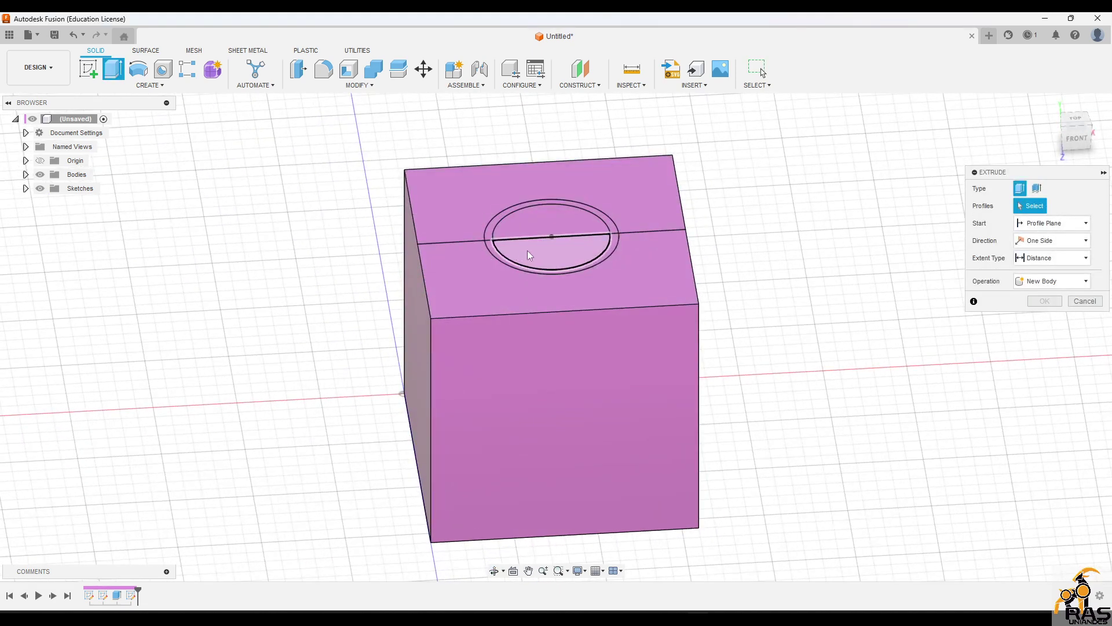
{"action": "scroll", "coordinate": [530, 267], "scroll_direction": "up", "scroll_amount": 2}
{"action": "left_click", "coordinate": [533, 269]}
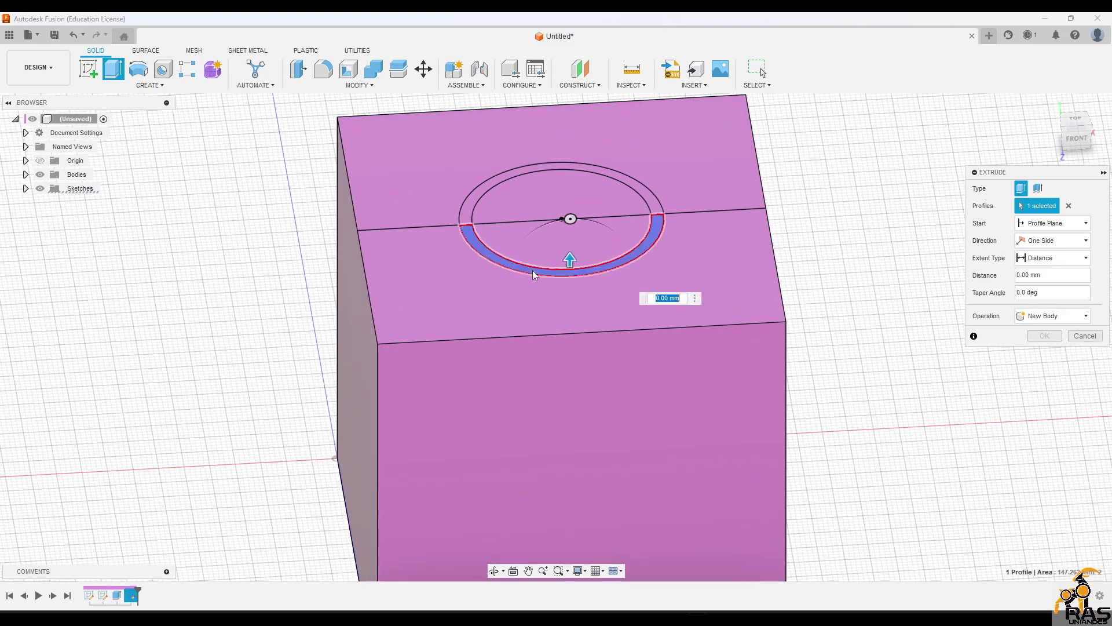
{"action": "middle_click_drag", "start_coordinate": [533, 270], "coordinate": [507, 218], "text": "shift"}
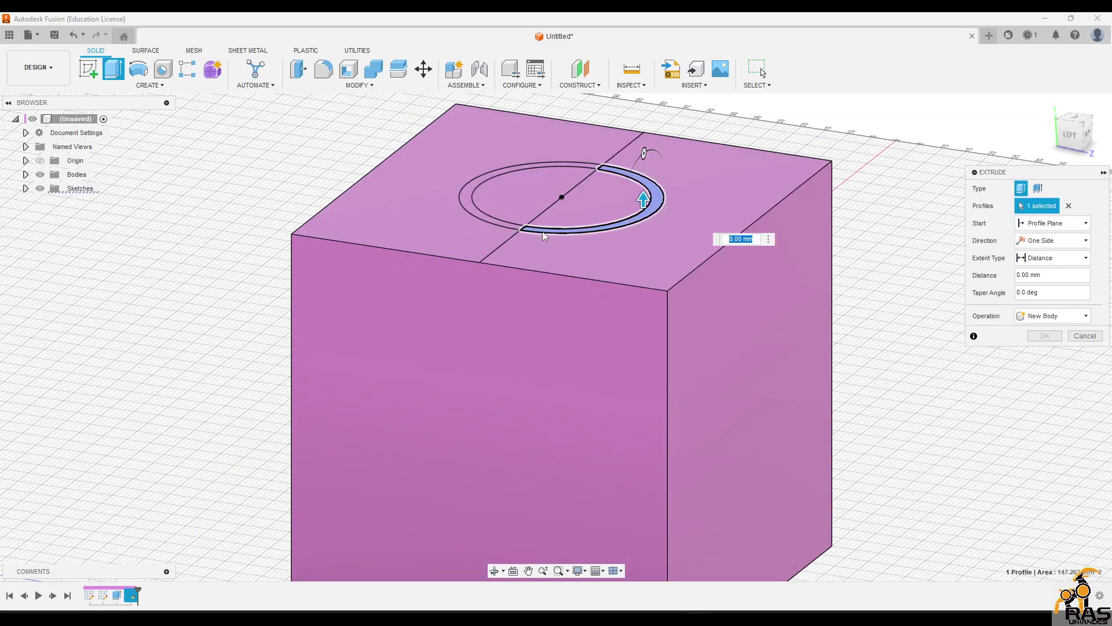
{"action": "middle_click_drag", "start_coordinate": [541, 231], "coordinate": [573, 264], "text": "shift"}
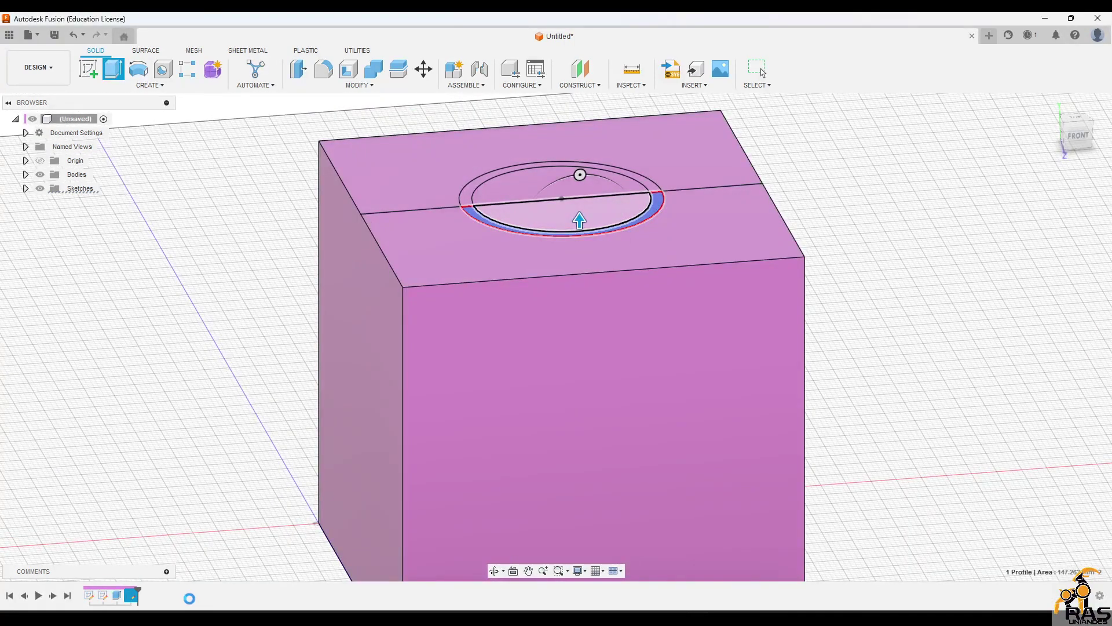
{"action": "key", "text": "Escape"}
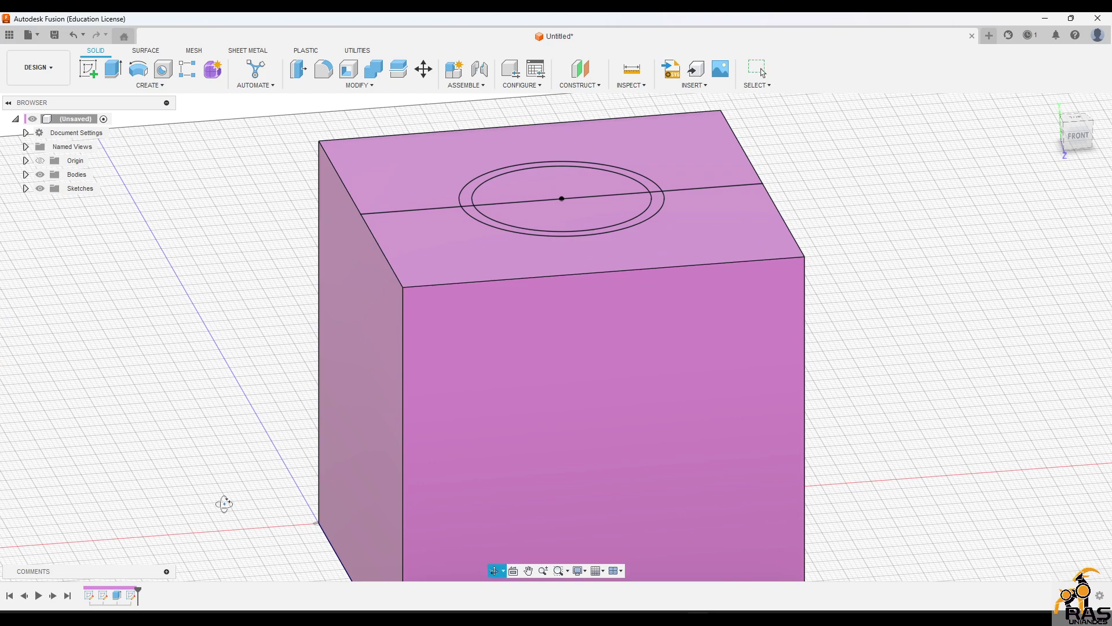
Step: Reopen the top-face sketch, convert the line through the circles' centre to construction geometry, and finish the sketch
{"action": "double_click", "coordinate": [133, 595]}
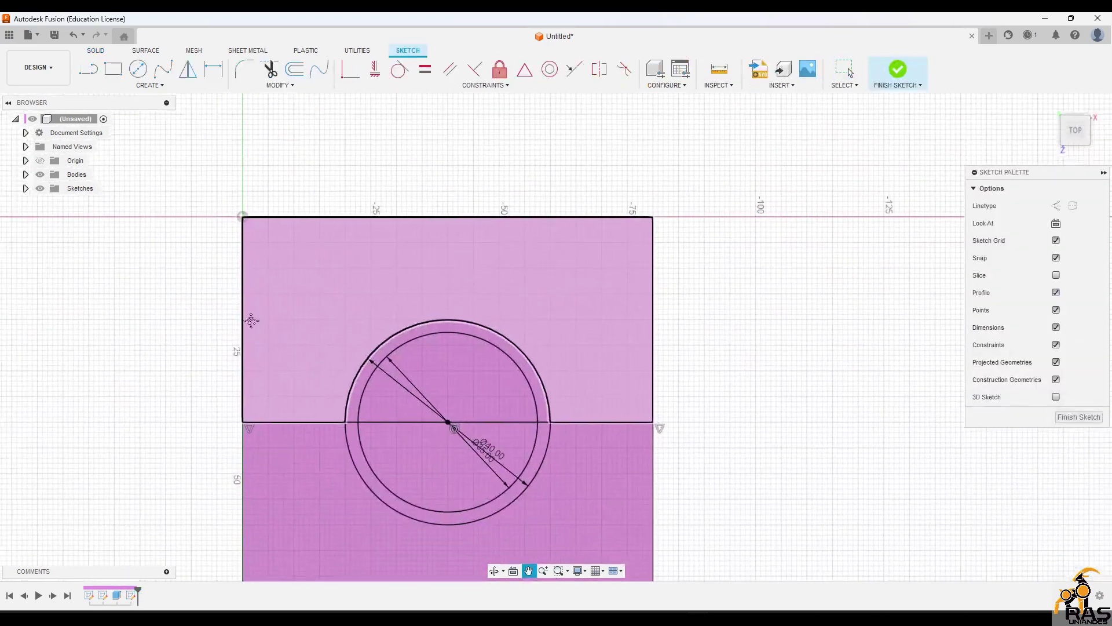
{"action": "left_click", "coordinate": [282, 417]}
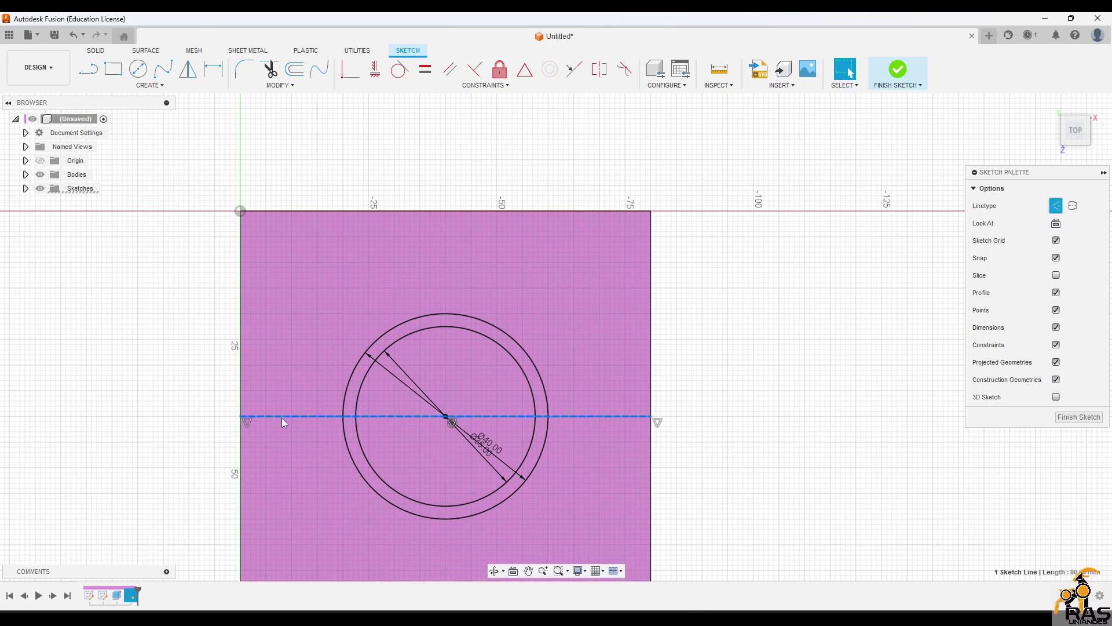
{"action": "left_click", "coordinate": [903, 71]}
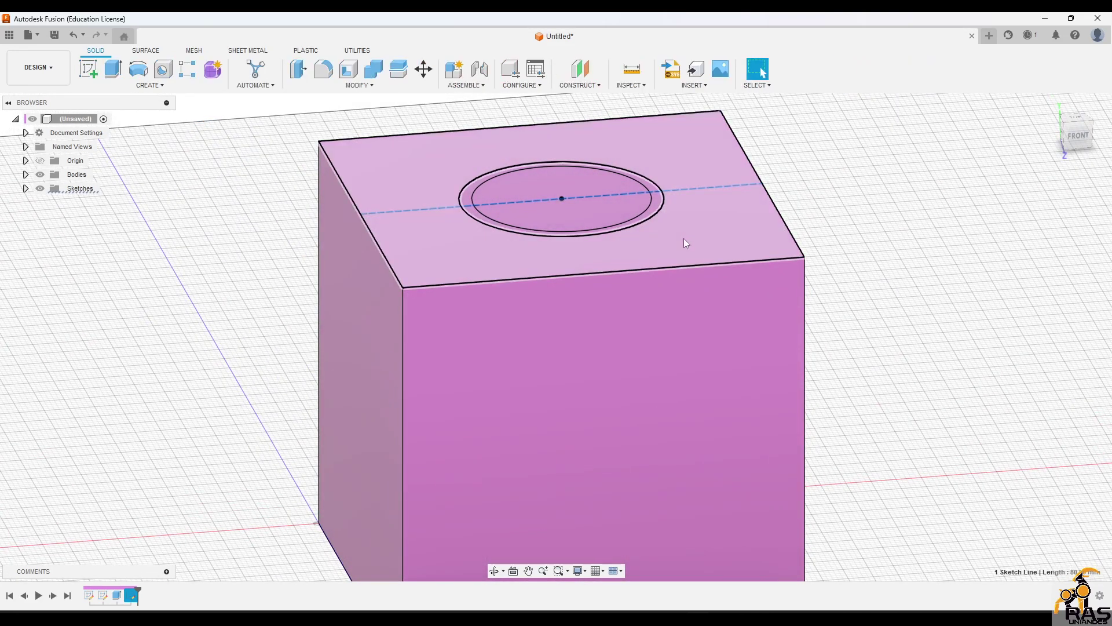
Step: Extrude the ring between the two circles 40 mm upward, joined to the cube, to form a tube
{"action": "scroll", "coordinate": [612, 222], "scroll_direction": "up", "scroll_amount": 2}
{"action": "key", "text": "e"}
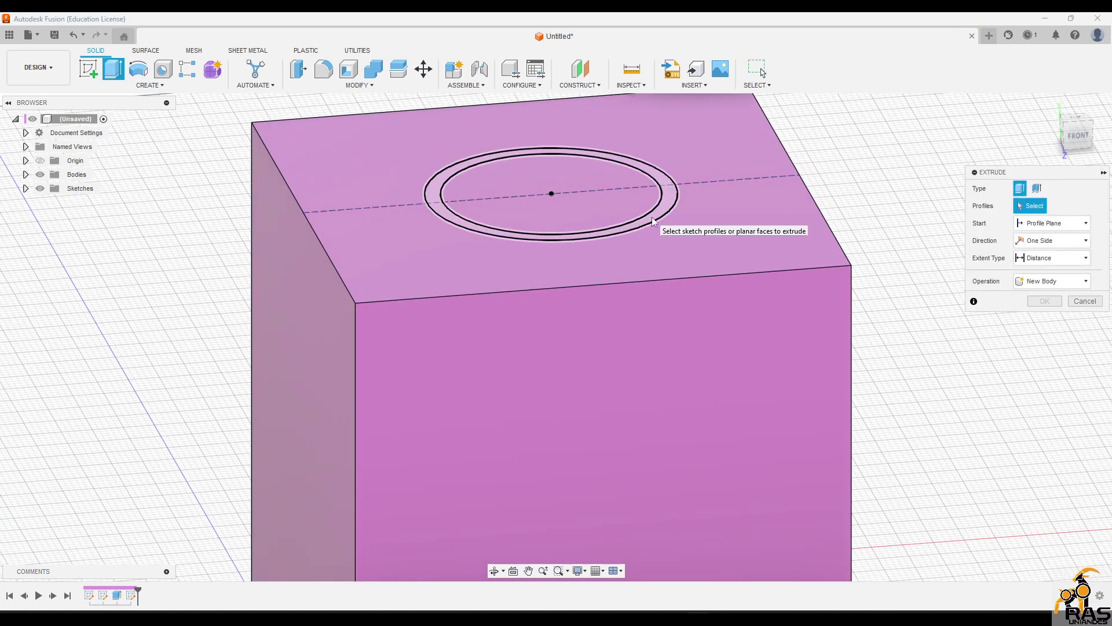
{"action": "left_click", "coordinate": [653, 221]}
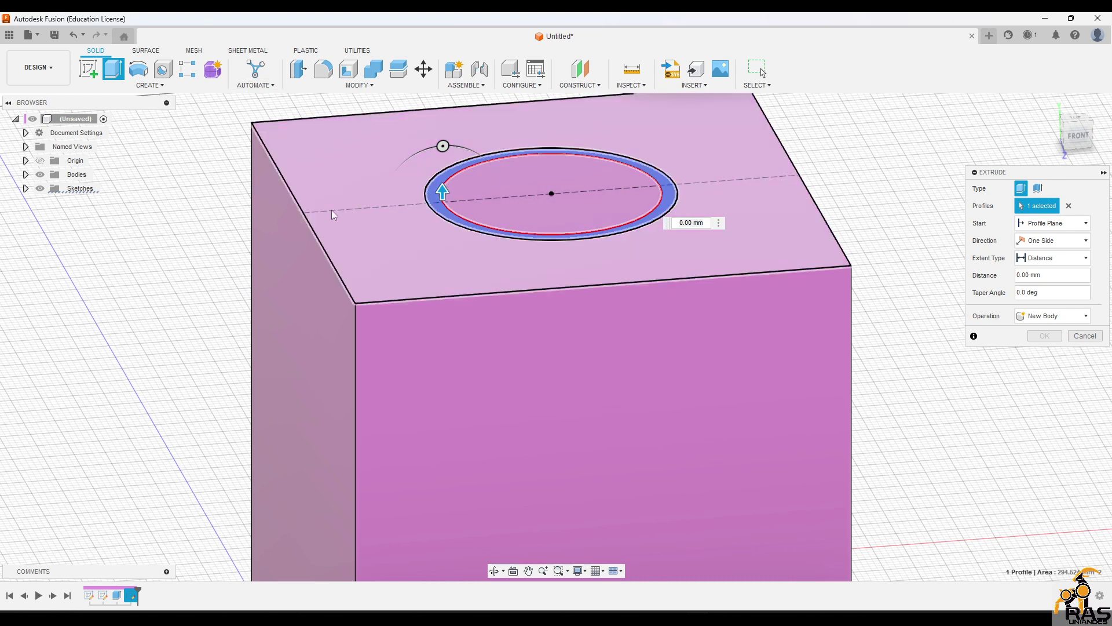
{"action": "scroll", "coordinate": [645, 214], "scroll_direction": "down", "scroll_amount": 5}
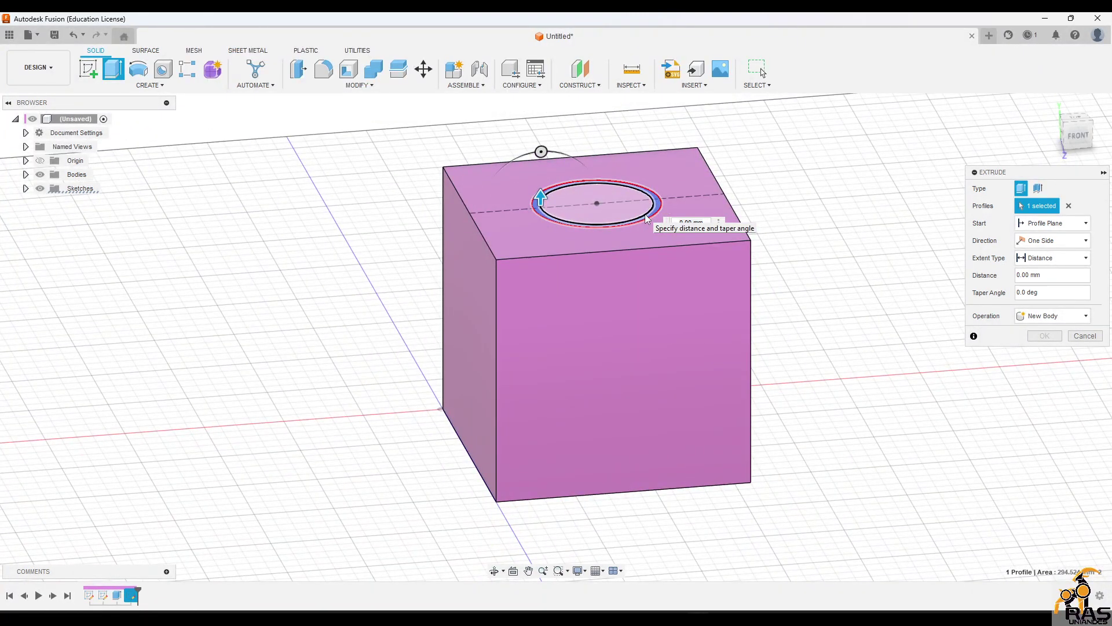
{"action": "left_click", "coordinate": [695, 222]}
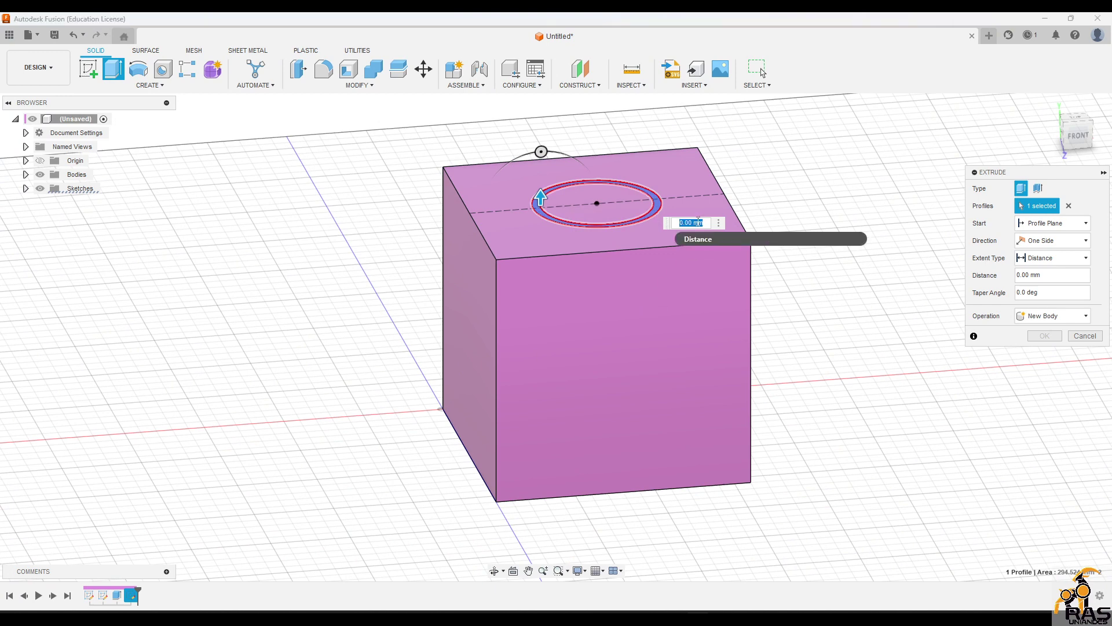
{"action": "type", "text": "30"}
{"action": "key", "text": "Return"}
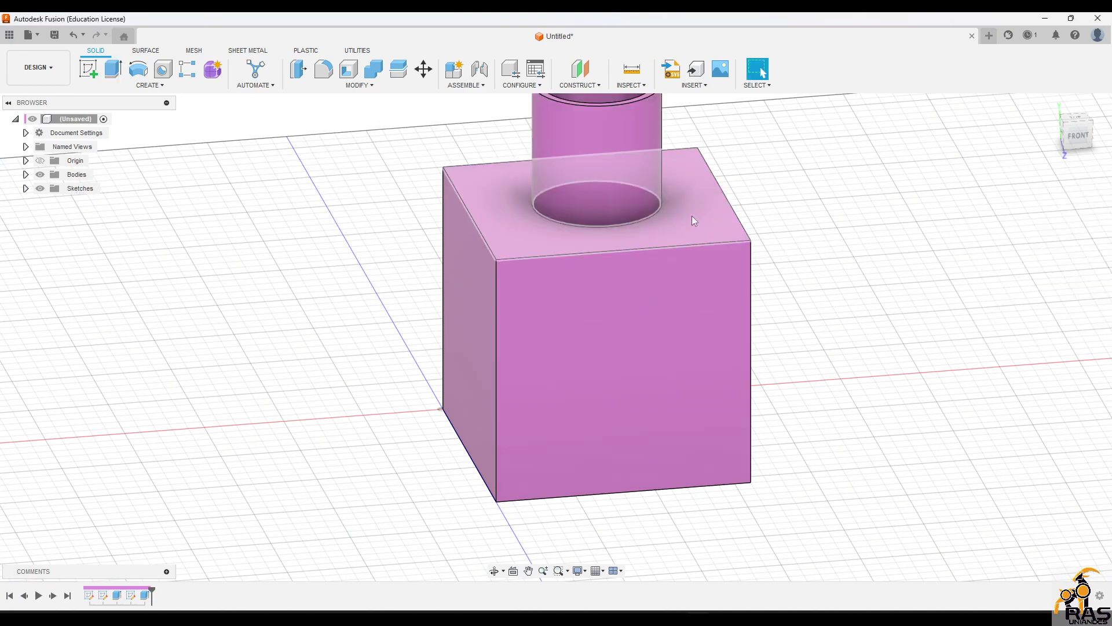
Step: Edit the tube's extrusion and set its distance to 100 mm
{"action": "middle_click_drag", "start_coordinate": [692, 216], "coordinate": [739, 224], "text": "shift"}
{"action": "scroll", "coordinate": [735, 220], "scroll_direction": "down", "scroll_amount": 5}
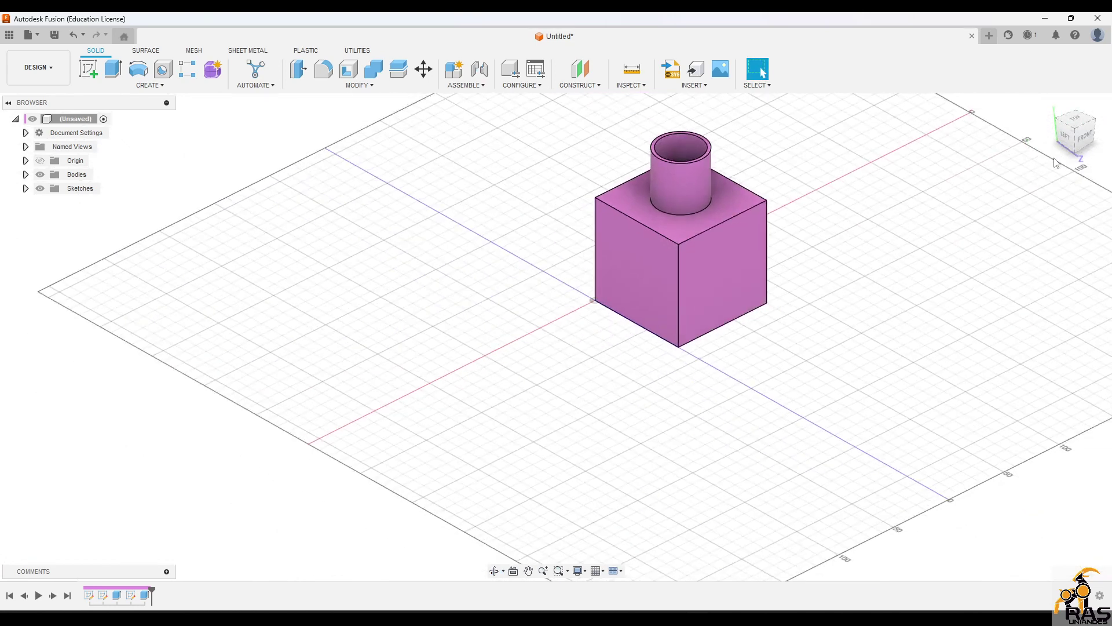
{"action": "left_click", "coordinate": [1095, 135]}
{"action": "scroll", "coordinate": [858, 184], "scroll_direction": "down", "scroll_amount": 3}
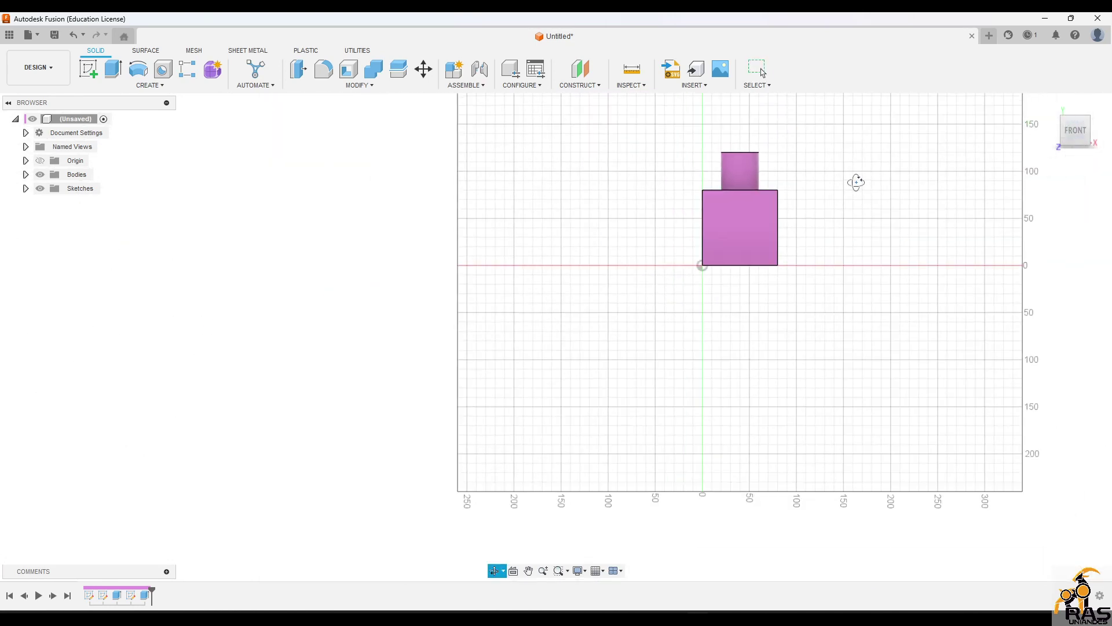
{"action": "left_click_drag", "start_coordinate": [856, 182], "coordinate": [856, 199]}
{"action": "key", "text": "Escape"}
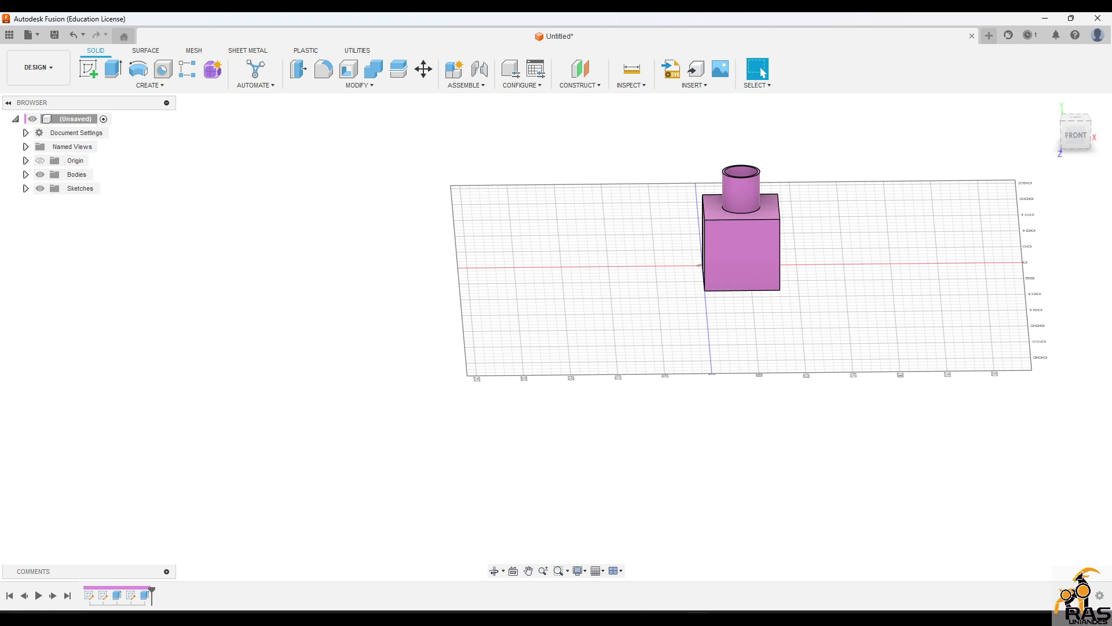
{"action": "double_click", "coordinate": [144, 596]}
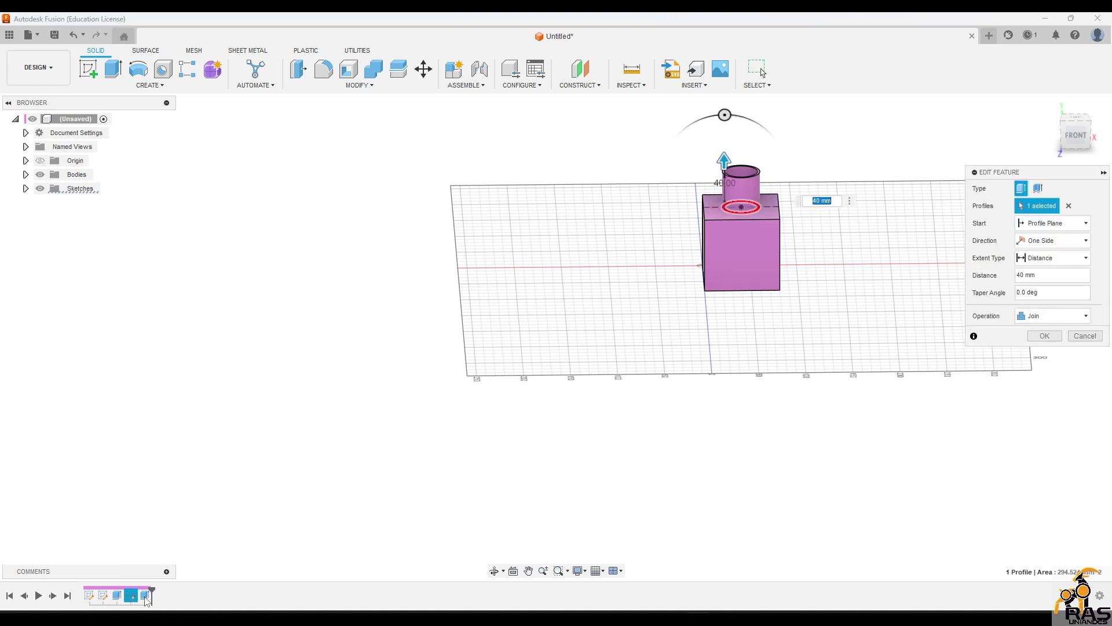
{"action": "key", "text": "Return"}
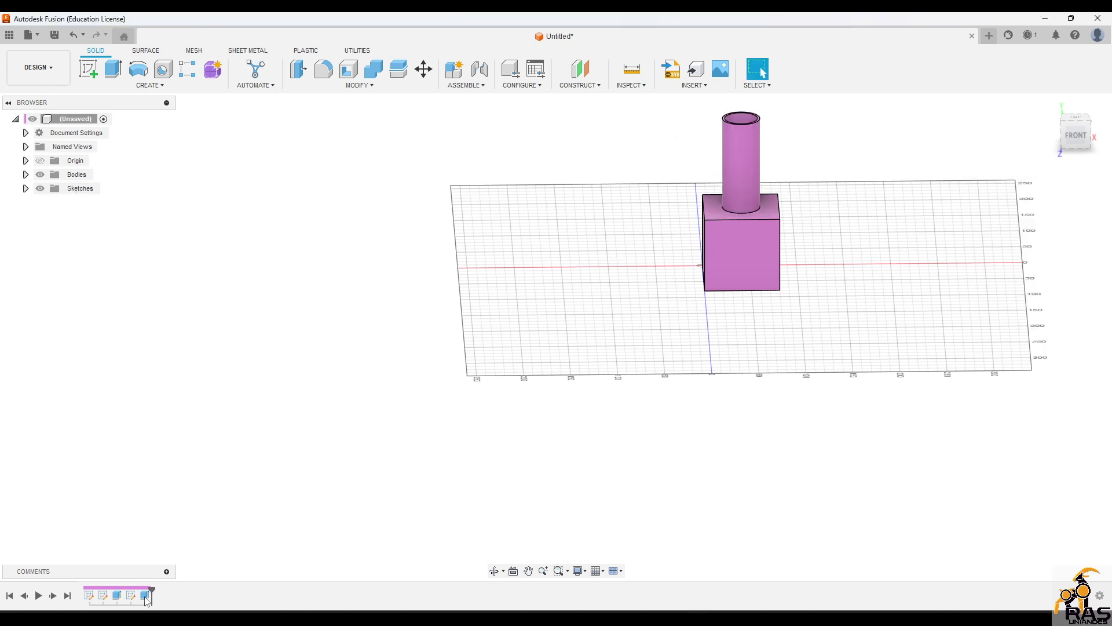
Step: Try an extrusion distance of 800 mm for the tube and undo the change
{"action": "double_click", "coordinate": [145, 595]}
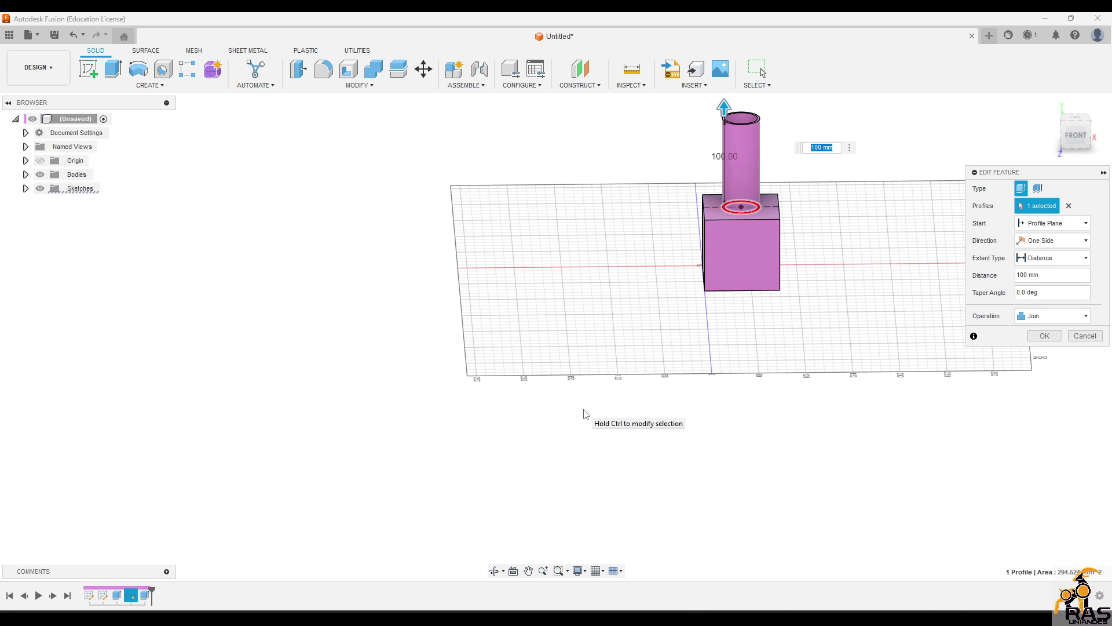
{"action": "type", "text": "800"}
{"action": "key", "text": "Return"}
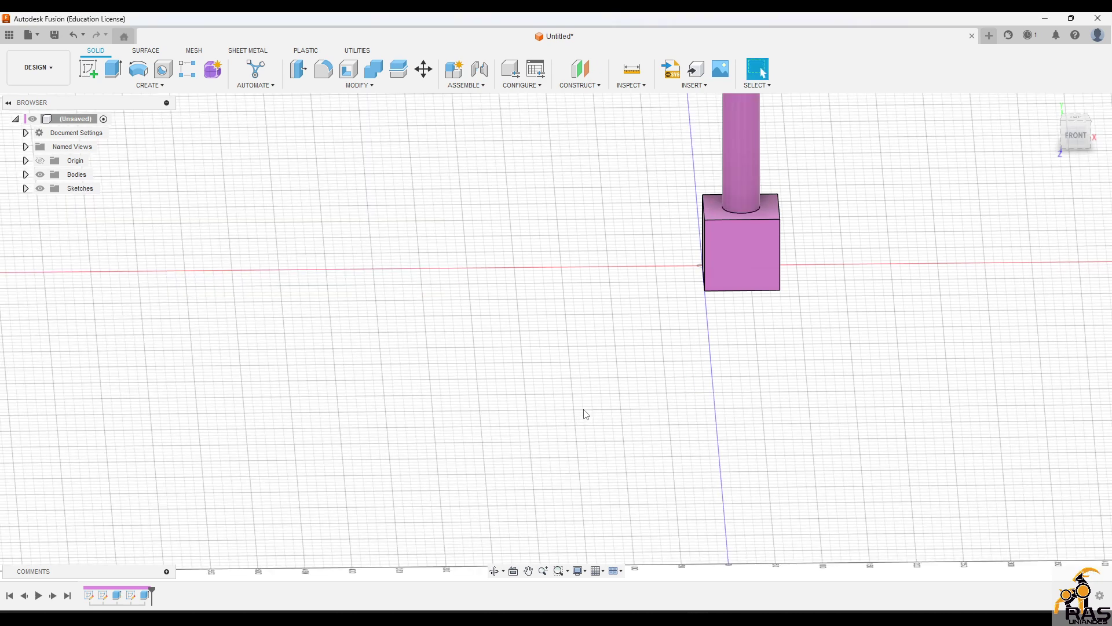
{"action": "scroll", "coordinate": [811, 185], "scroll_direction": "down", "scroll_amount": 5}
{"action": "middle_click_drag", "start_coordinate": [825, 206], "coordinate": [841, 304], "text": "shift"}
{"action": "key", "text": "ctrl+z"}
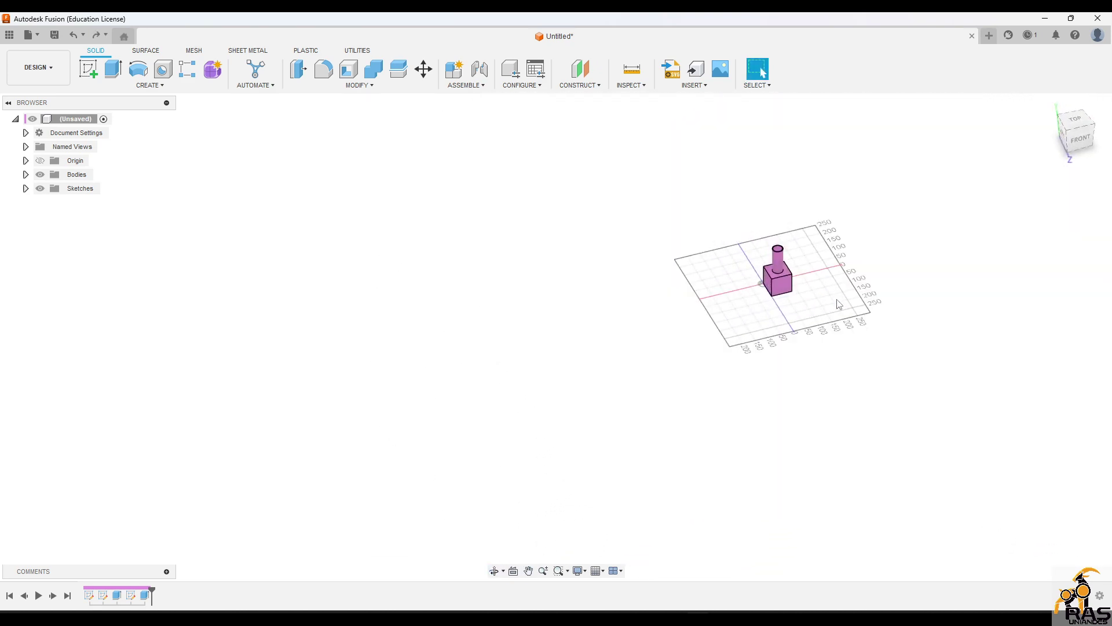
Step: Examine the cube and tube from several angles, and open the first sketch in the design history and close it
{"action": "scroll", "coordinate": [814, 273], "scroll_direction": "up", "scroll_amount": 9}
{"action": "middle_click_drag", "start_coordinate": [782, 273], "coordinate": [805, 238], "text": "shift"}
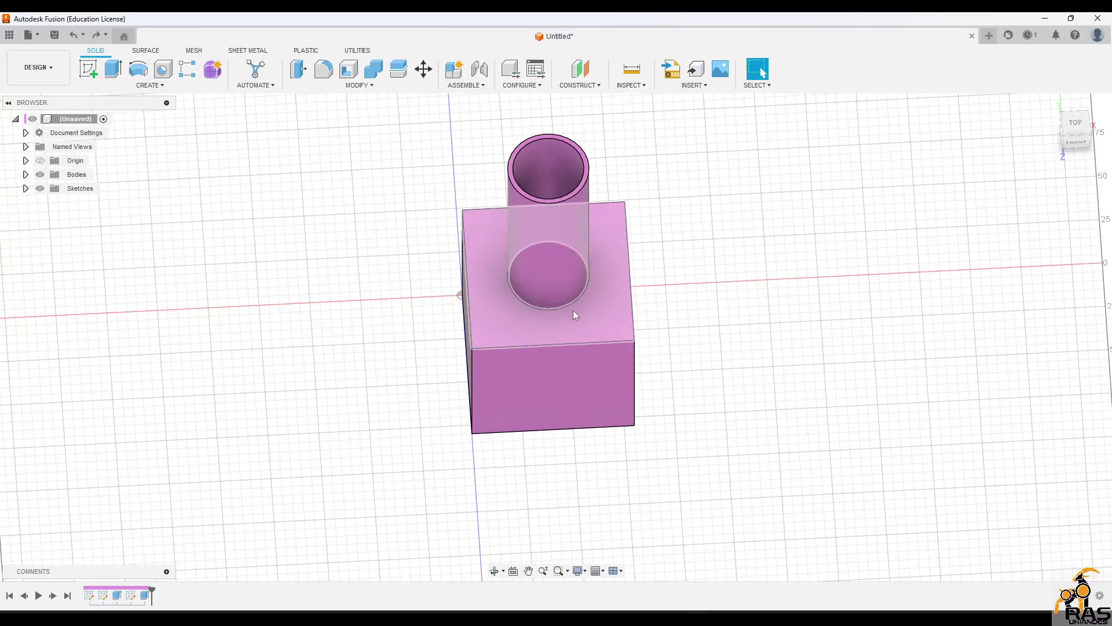
{"action": "middle_click_drag", "start_coordinate": [633, 256], "coordinate": [616, 347], "text": "shift"}
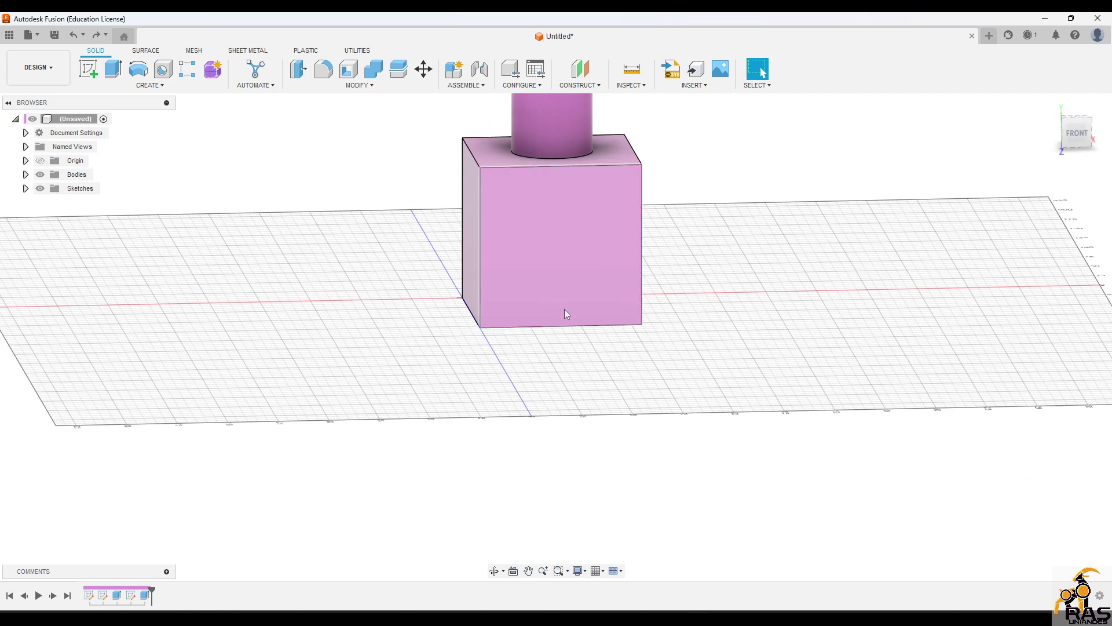
{"action": "middle_click_drag", "start_coordinate": [606, 323], "coordinate": [608, 340], "text": "shift"}
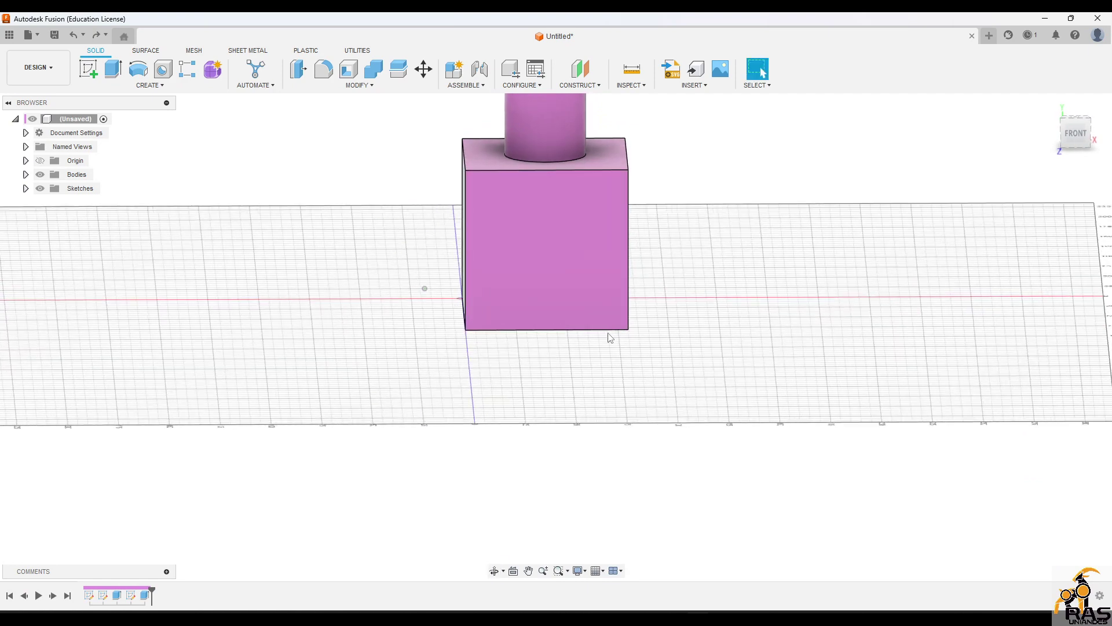
{"action": "double_click", "coordinate": [89, 595]}
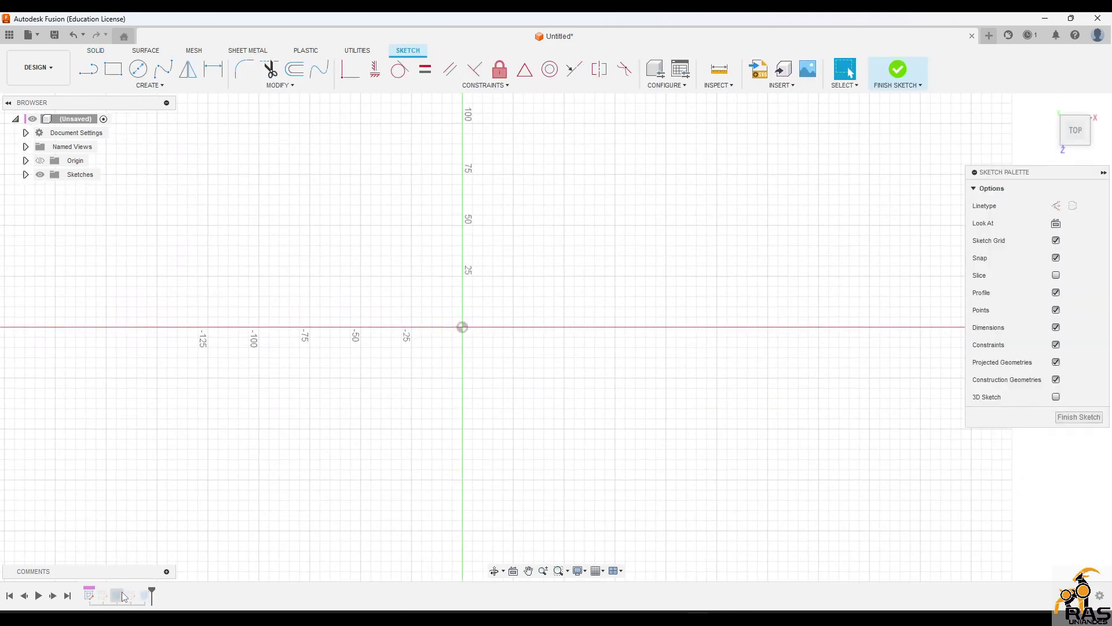
{"action": "left_click", "coordinate": [903, 75]}
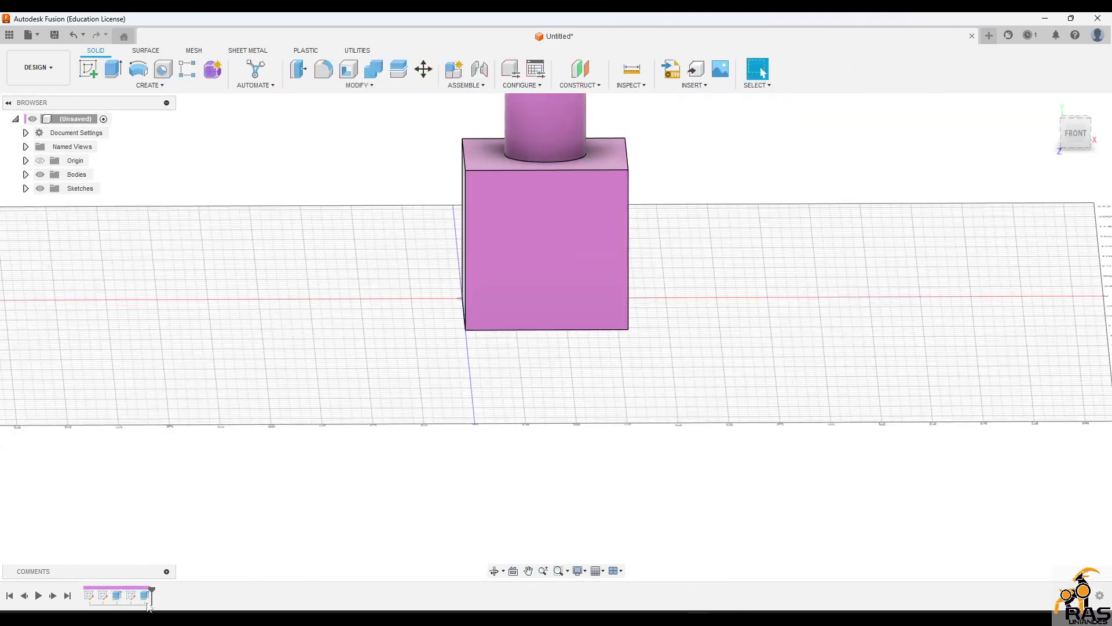
{"action": "double_click", "coordinate": [103, 595]}
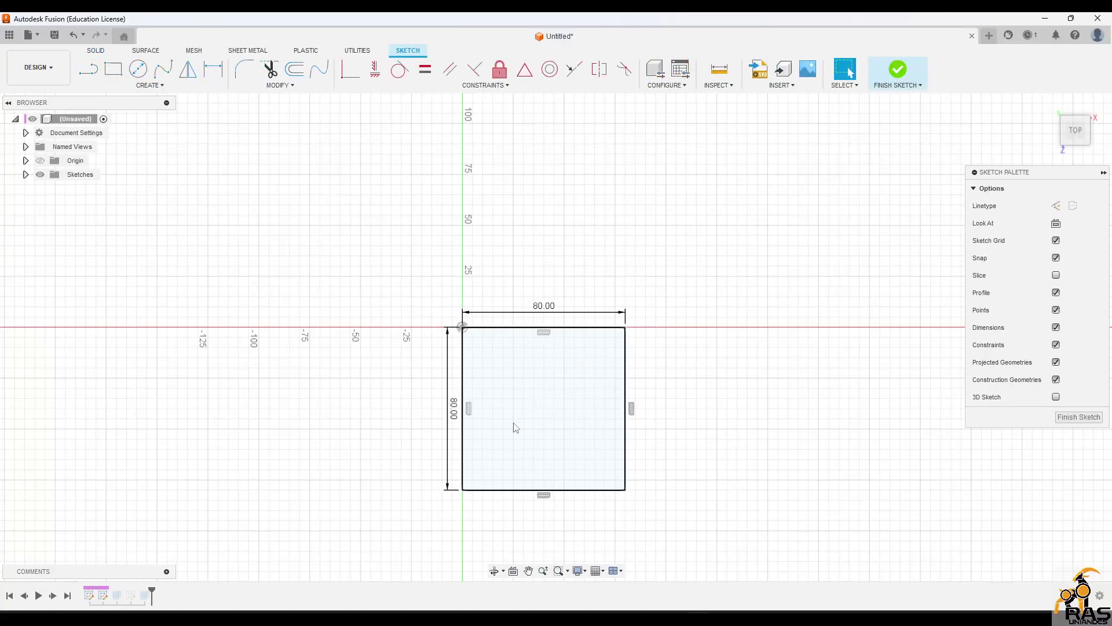
{"action": "key", "text": "c"}
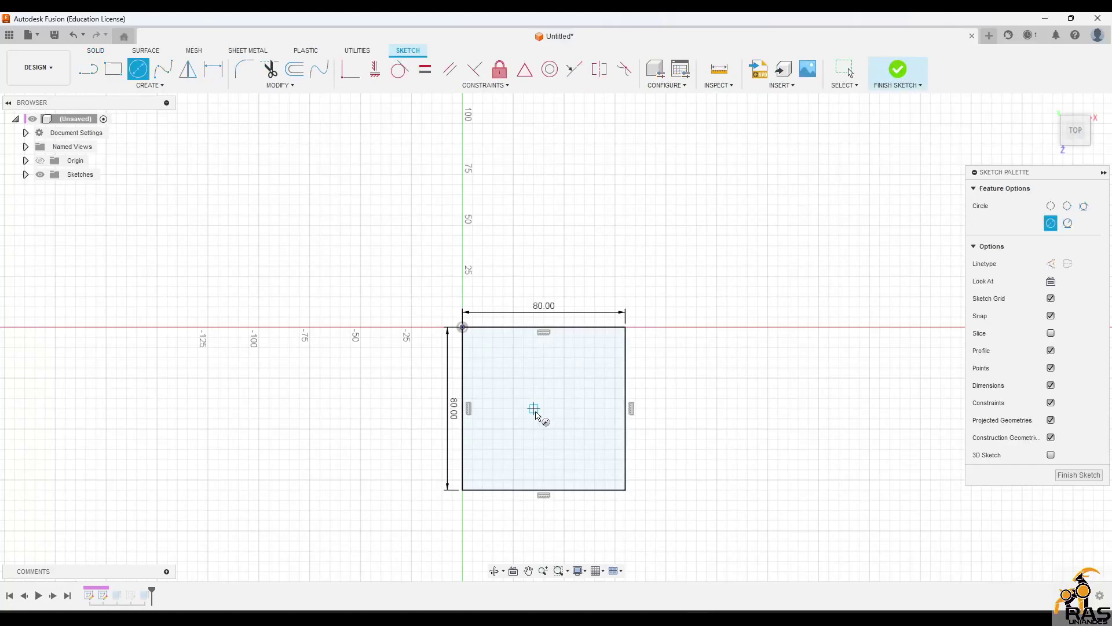
{"action": "key", "text": "Escape"}
{"action": "key", "text": "ctrl+z"}
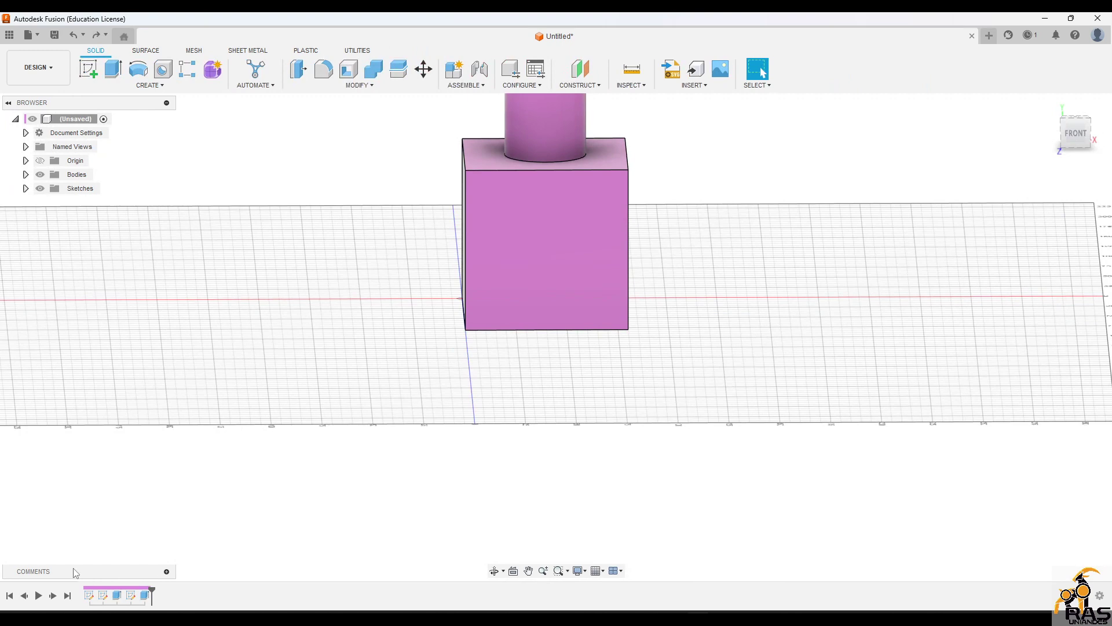
Step: Edit the cube's base sketch and draw a horizontal line joining the midpoints of the square's two vertical sides
{"action": "left_click", "coordinate": [92, 596]}
{"action": "double_click", "coordinate": [93, 595]}
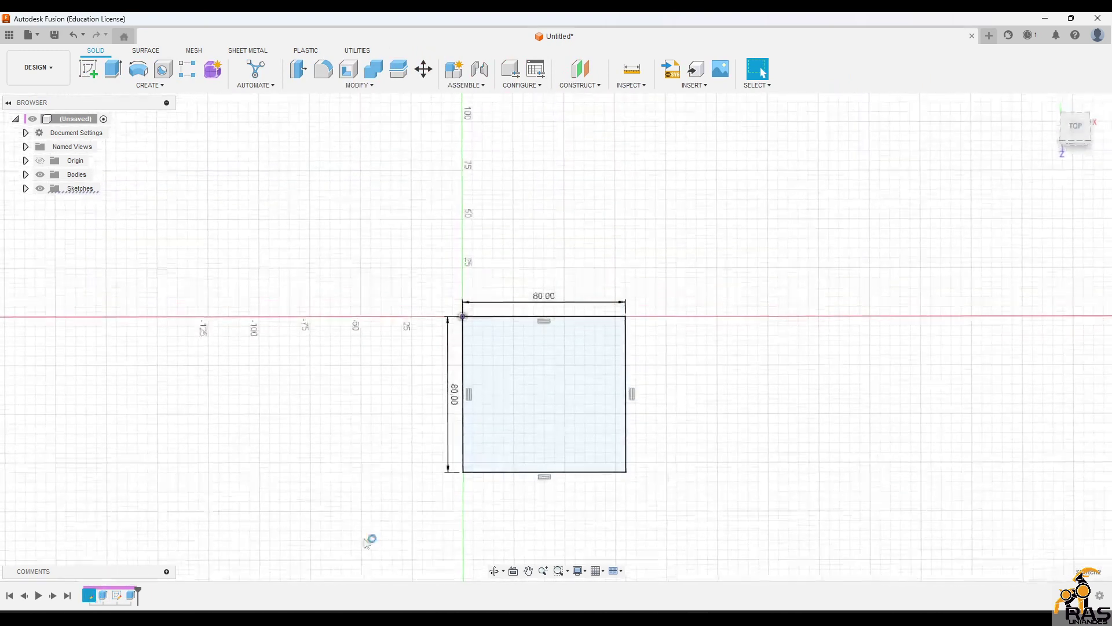
{"action": "key", "text": "c"}
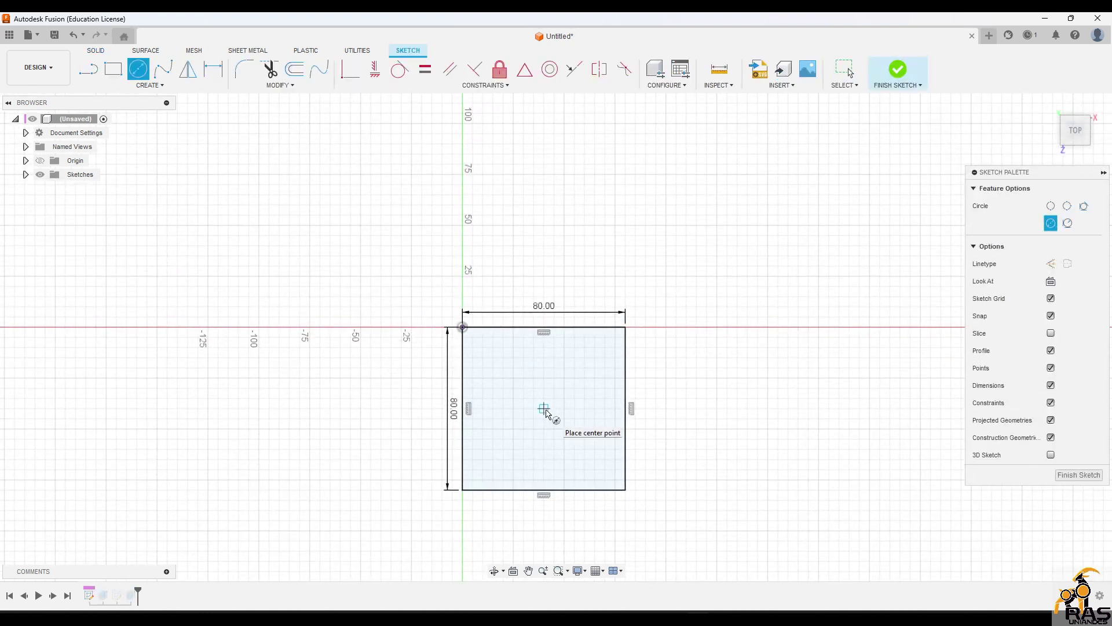
{"action": "key", "text": "l"}
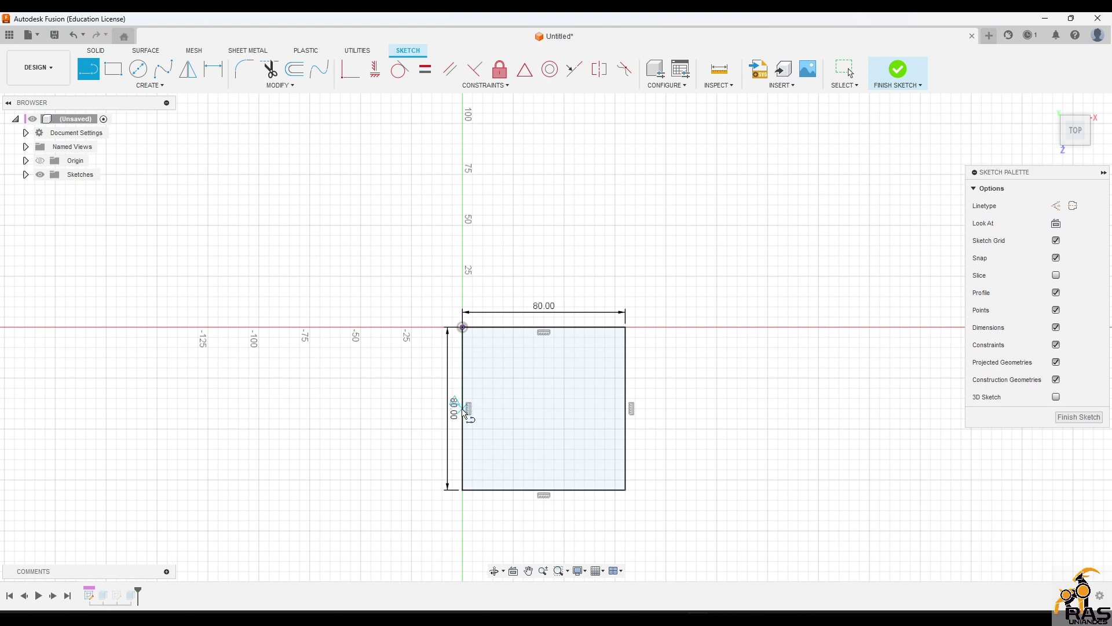
{"action": "left_click", "coordinate": [462, 408]}
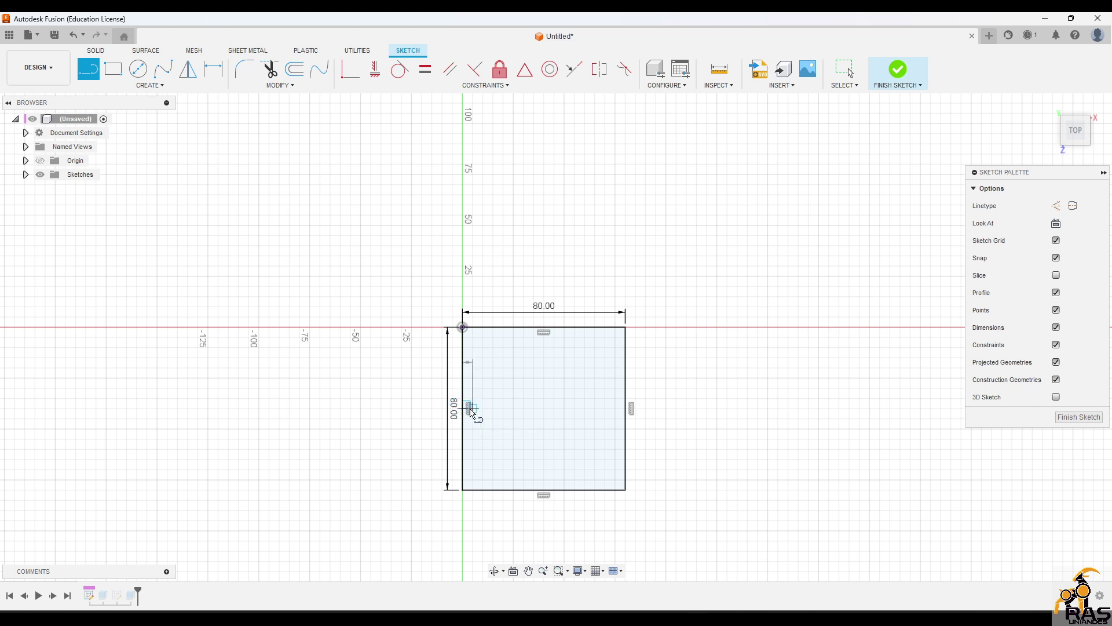
{"action": "left_click", "coordinate": [625, 408]}
{"action": "key", "text": "Escape"}
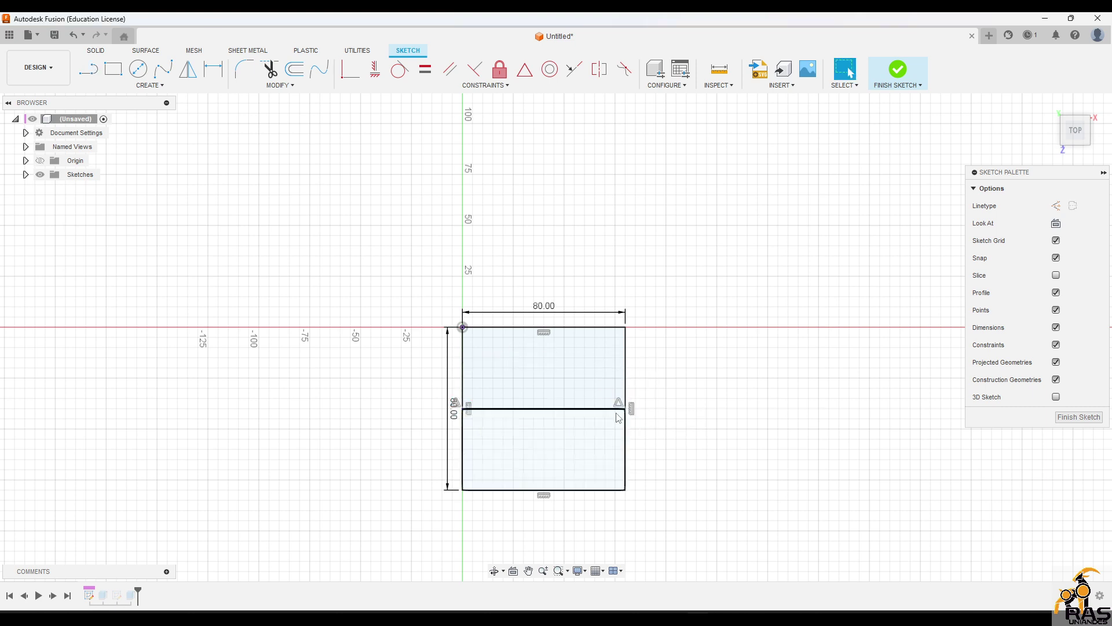
Step: Draw a 40 mm diameter circle centered on the line's midpoint and finish the base sketch
{"action": "key", "text": "c"}
{"action": "left_click", "coordinate": [544, 408]}
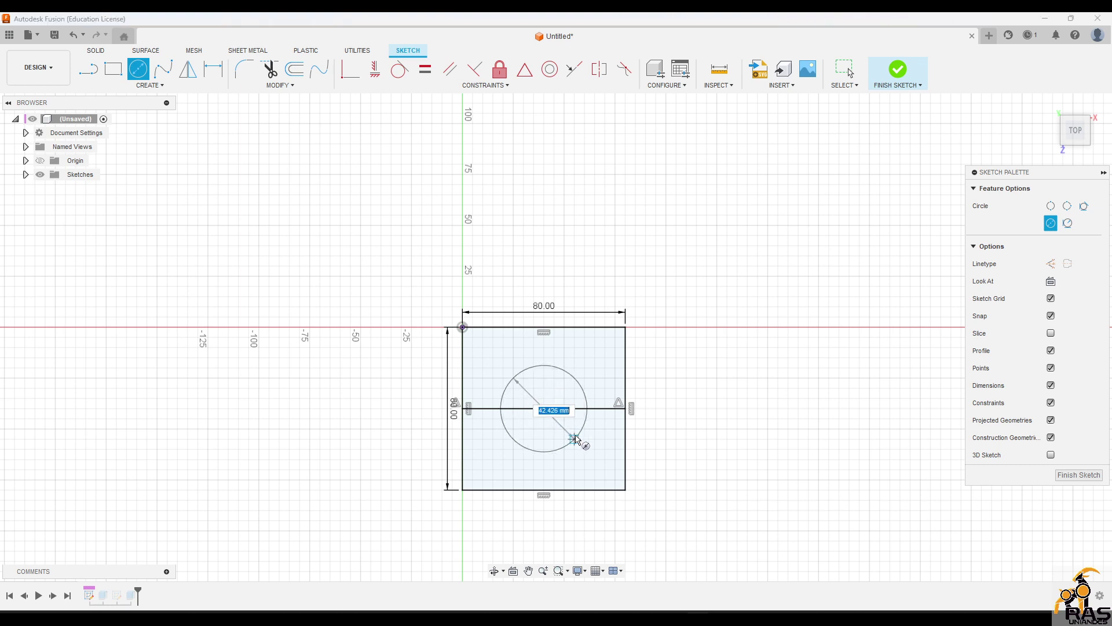
{"action": "type", "text": "40"}
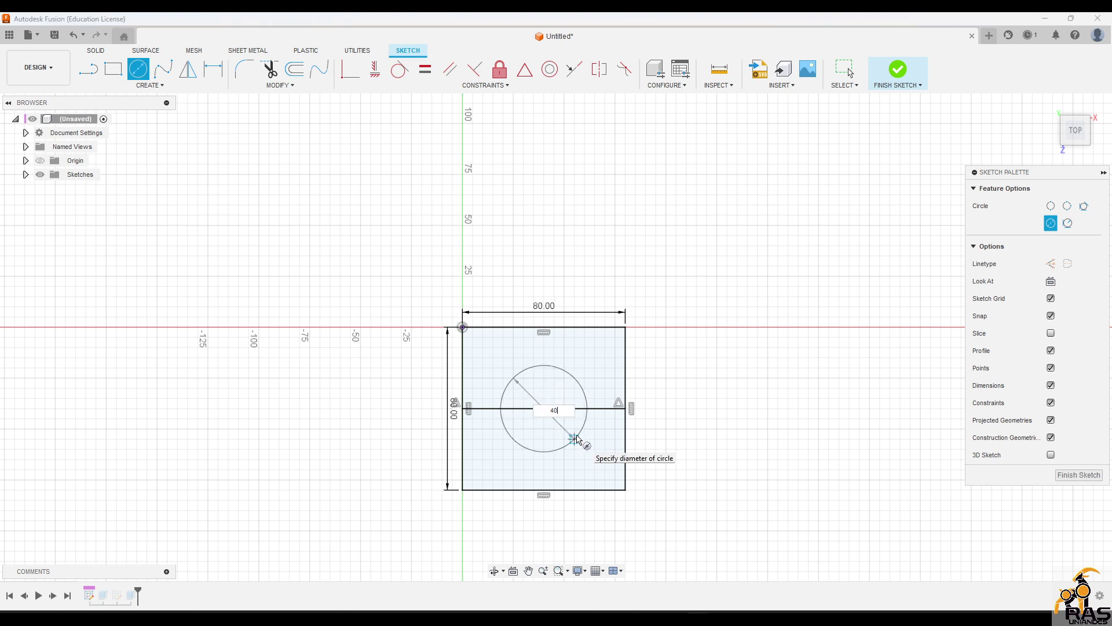
{"action": "key", "text": "Return"}
{"action": "key", "text": "Escape"}
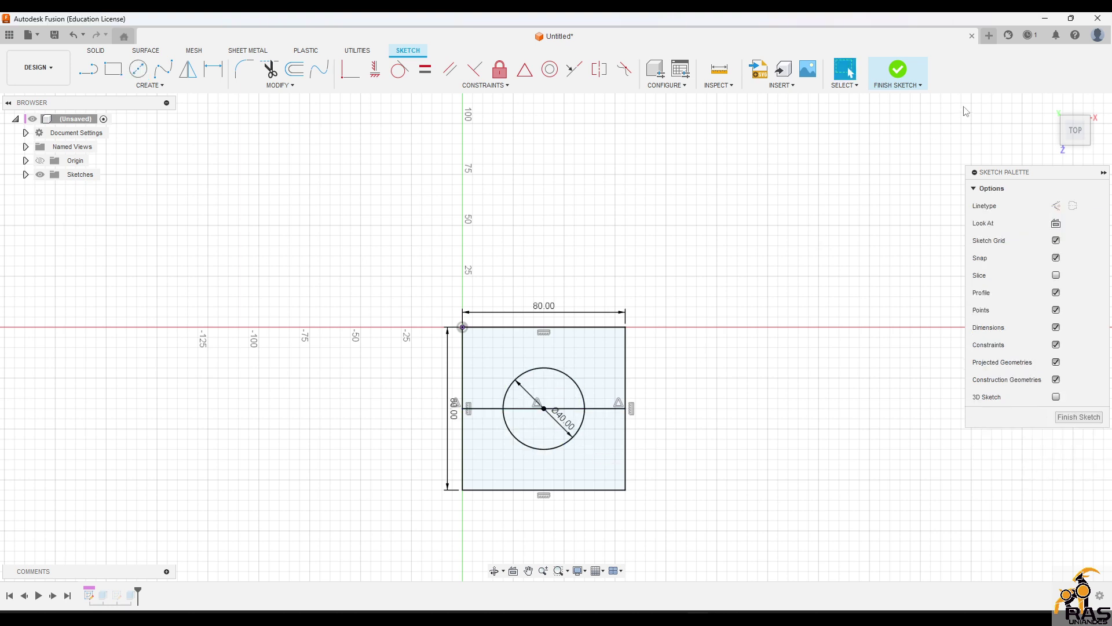
{"action": "left_click", "coordinate": [898, 70]}
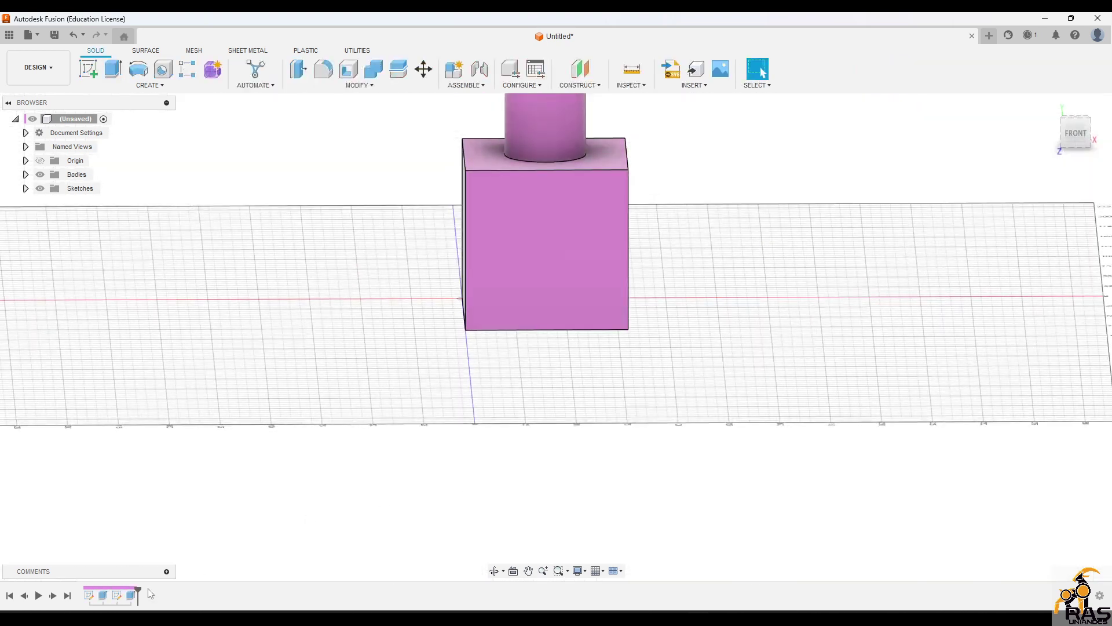
Step: Edit the cube's extrusion and deselect both circle halves from its profiles to open a round hole through the cube
{"action": "double_click", "coordinate": [103, 595]}
{"action": "middle_click_drag", "start_coordinate": [571, 360], "coordinate": [589, 306], "text": "shift"}
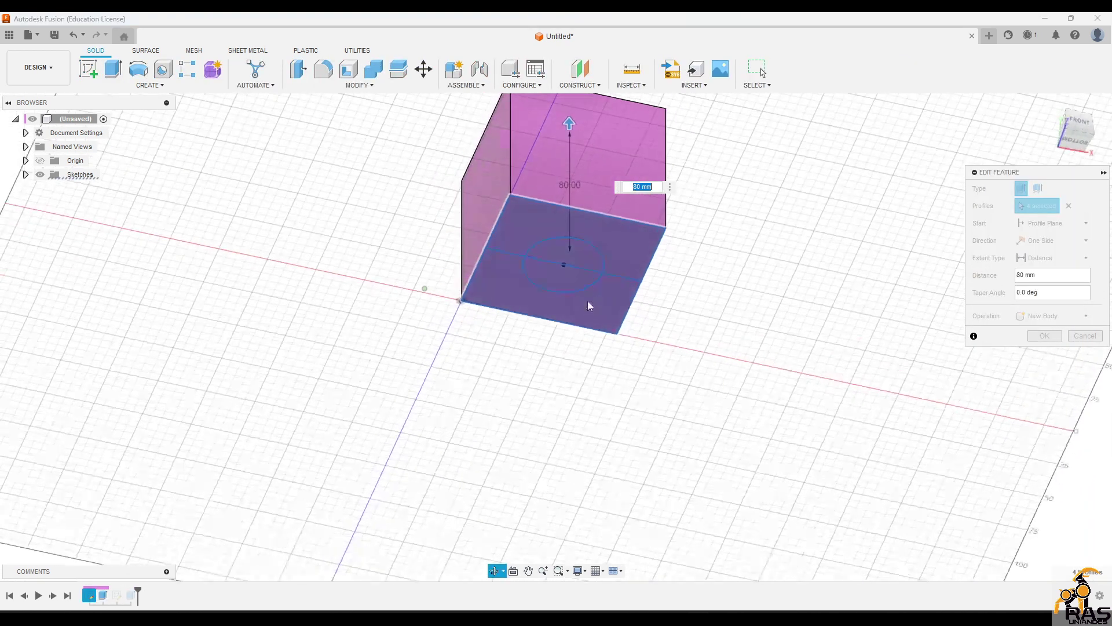
{"action": "left_click", "coordinate": [565, 279]}
{"action": "left_click", "coordinate": [565, 251]}
{"action": "middle_click_drag", "start_coordinate": [683, 242], "coordinate": [727, 293], "text": "shift"}
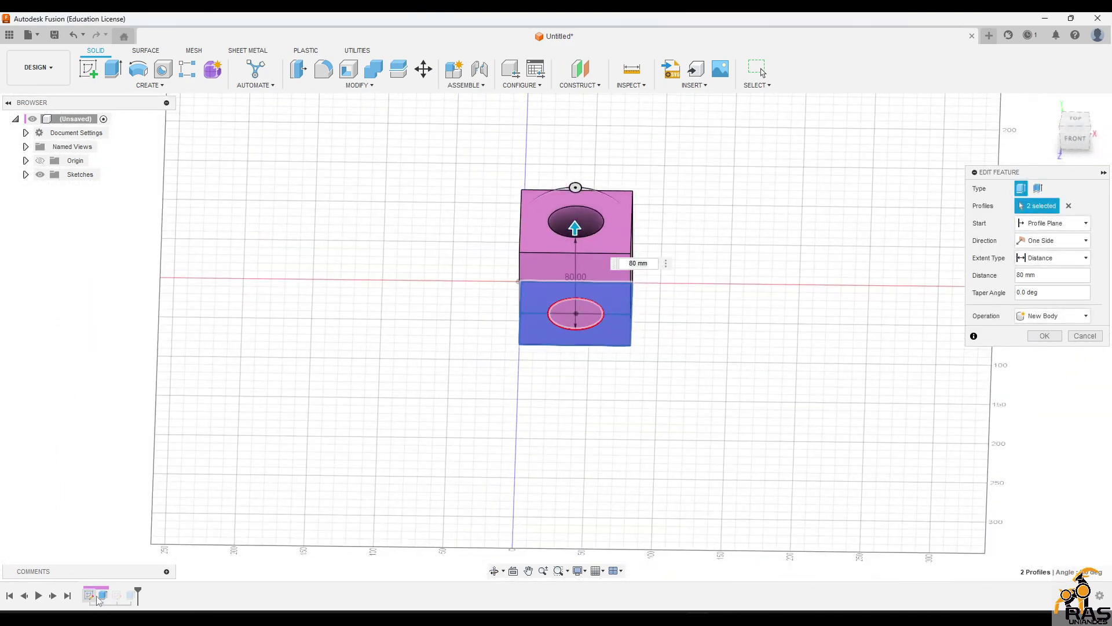
{"action": "left_click", "coordinate": [1043, 337]}
{"action": "mouse_move", "coordinate": [687, 259]}
{"action": "middle_mouse_down", "text": "shift"}
{"action": "mouse_move", "coordinate": [693, 293]}
{"action": "mouse_move", "coordinate": [676, 310]}
{"action": "mouse_move", "coordinate": [675, 273]}
{"action": "mouse_move", "coordinate": [647, 262]}
{"action": "mouse_move", "coordinate": [643, 119]}
{"action": "mouse_move", "coordinate": [660, 139]}
{"action": "mouse_move", "coordinate": [691, 268]}
{"action": "middle_mouse_up", "text": "shift"}
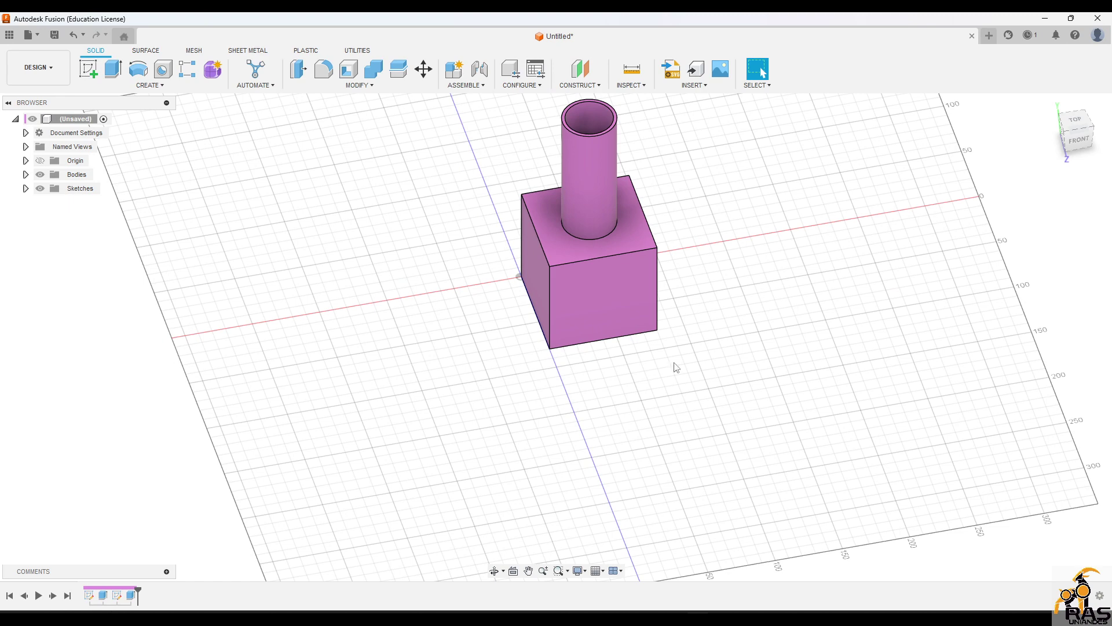
Step: Examine the model from above and below, and close the cube's base sketch
{"action": "scroll", "coordinate": [675, 367], "scroll_direction": "down", "scroll_amount": 3}
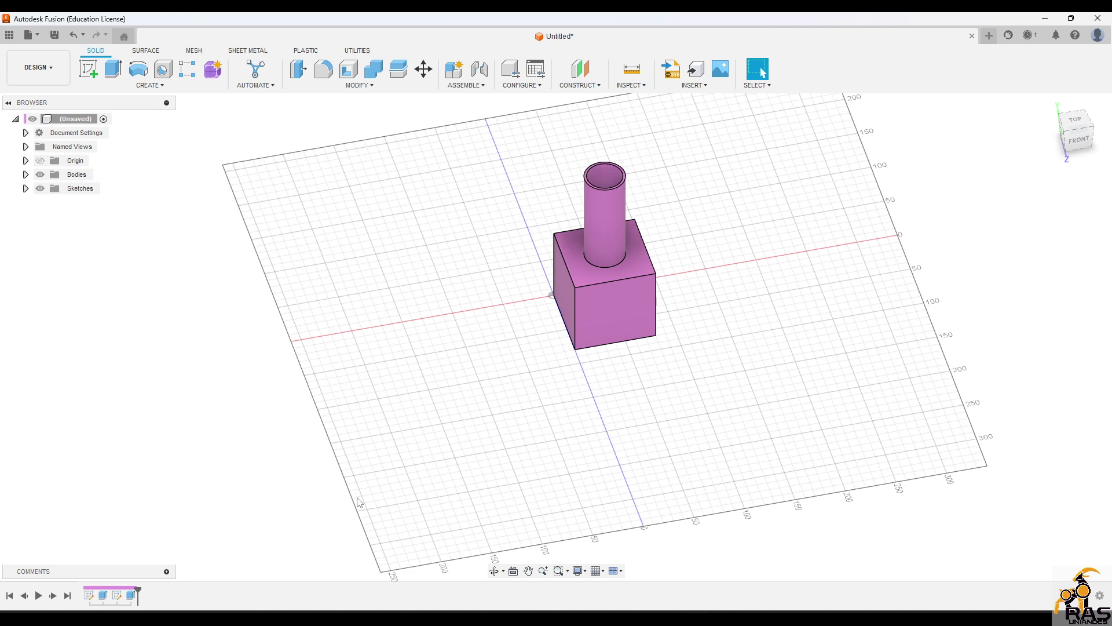
{"action": "middle_click_drag", "start_coordinate": [531, 407], "coordinate": [561, 274], "text": "shift"}
{"action": "scroll", "coordinate": [607, 279], "scroll_direction": "up", "scroll_amount": 5}
{"action": "middle_click_drag", "start_coordinate": [661, 305], "coordinate": [685, 470], "text": "shift"}
{"action": "scroll", "coordinate": [688, 456], "scroll_direction": "down", "scroll_amount": 3}
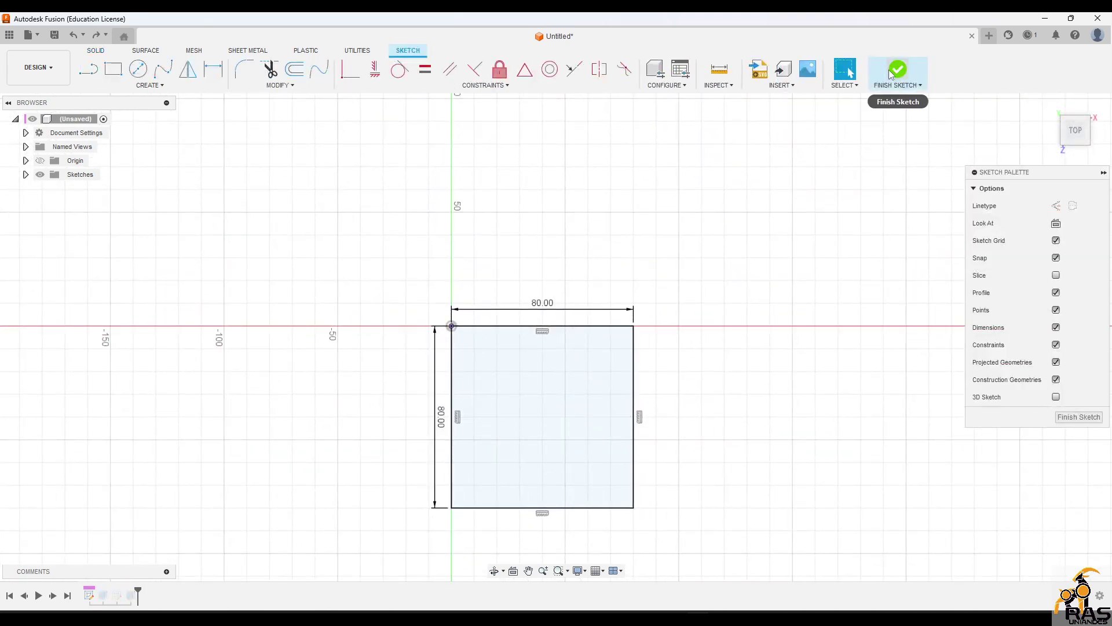
{"action": "left_click", "coordinate": [897, 71]}
{"action": "mouse_move", "coordinate": [807, 270]}
{"action": "middle_mouse_down", "text": "shift"}
{"action": "mouse_move", "coordinate": [819, 206]}
{"action": "mouse_move", "coordinate": [795, 106]}
{"action": "middle_mouse_up", "text": "shift"}
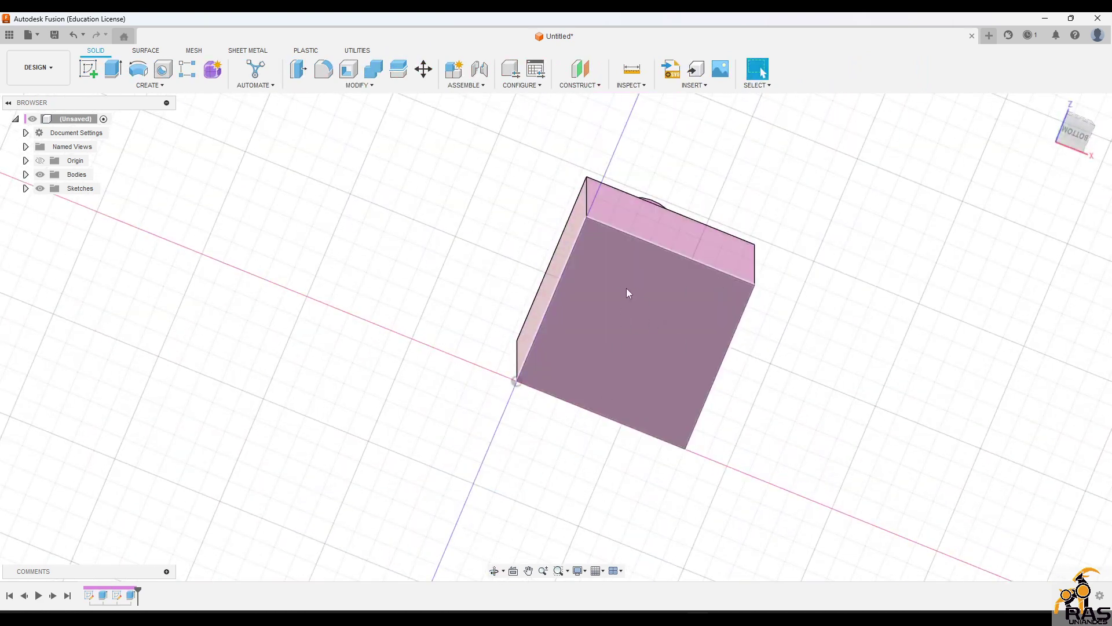
{"action": "middle_click_drag", "start_coordinate": [626, 293], "coordinate": [603, 300], "text": "shift"}
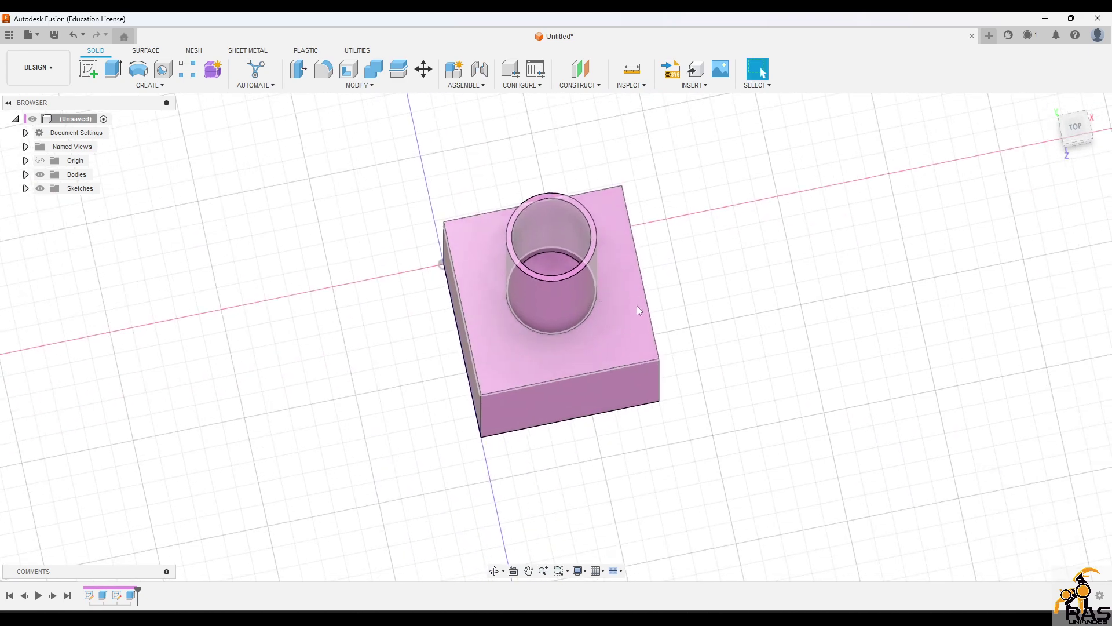
Step: On the cube's top face, sketch a circle about 110 mm in diameter, concentric with the tube
{"action": "left_click", "coordinate": [625, 313]}
{"action": "key", "text": "r"}
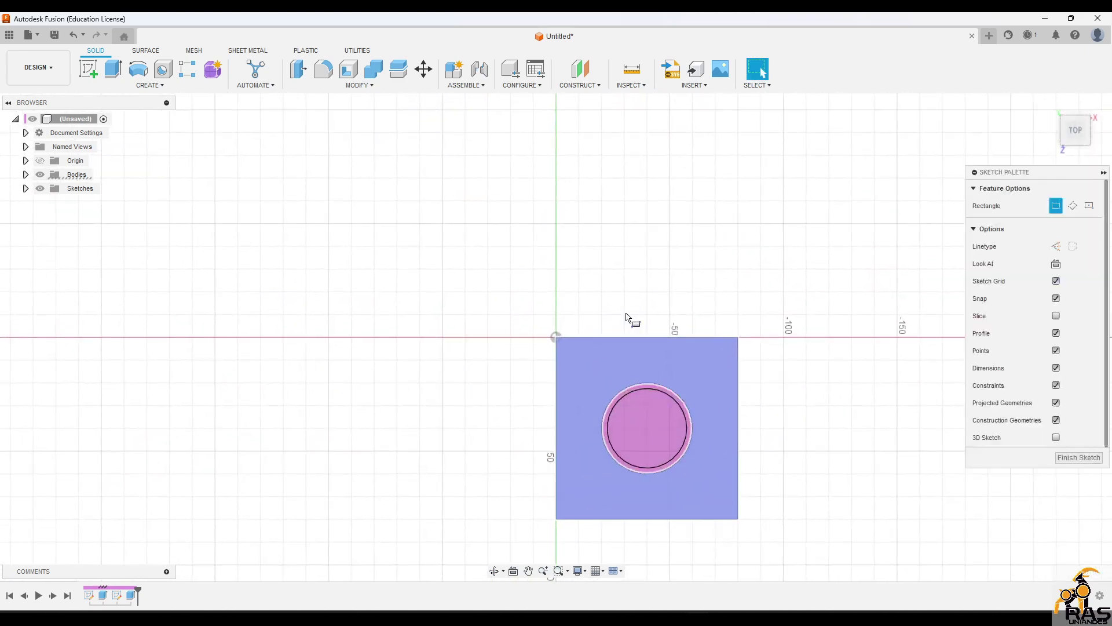
{"action": "key", "text": "c"}
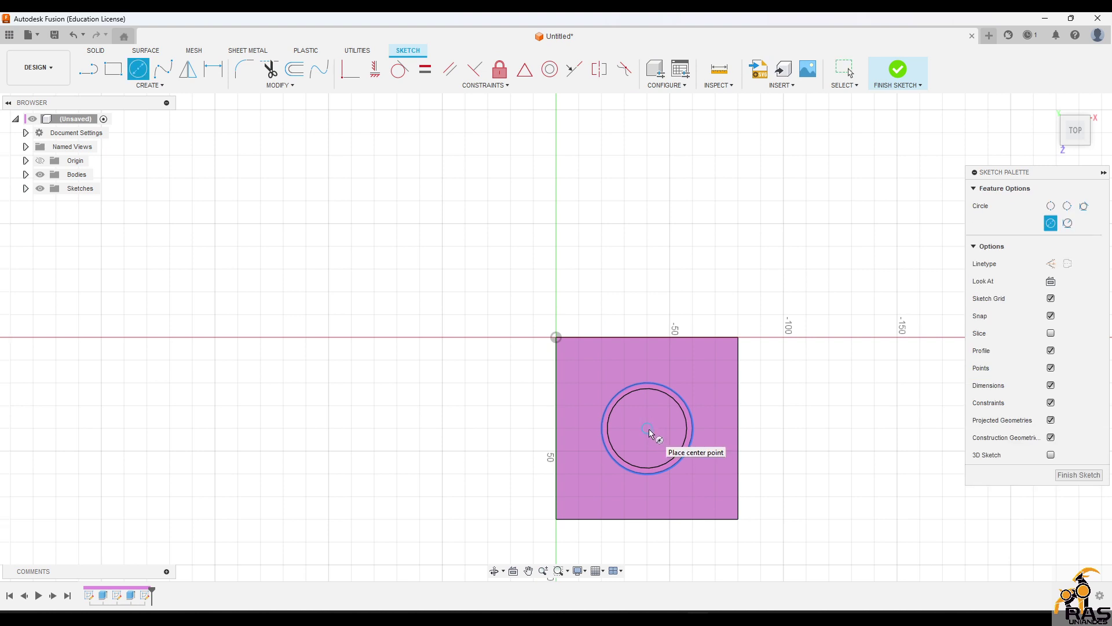
{"action": "left_click", "coordinate": [649, 429]}
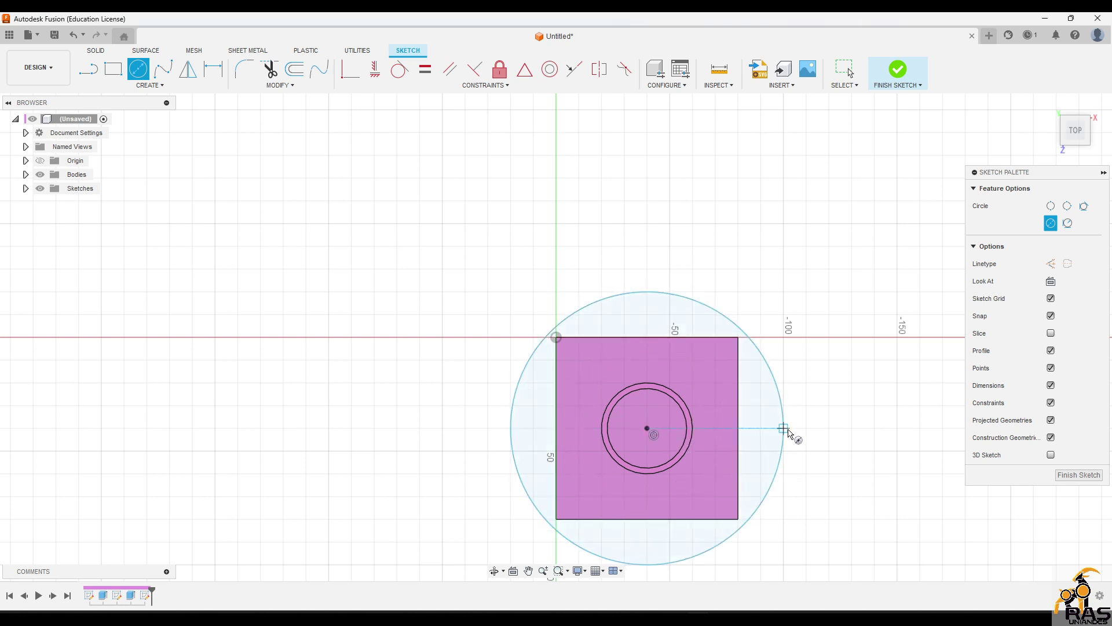
{"action": "key", "text": "Escape"}
{"action": "mouse_move", "coordinate": [782, 447]}
{"action": "left_mouse_down"}
{"action": "mouse_move", "coordinate": [762, 444]}
{"action": "mouse_move", "coordinate": [772, 440]}
{"action": "left_mouse_up"}
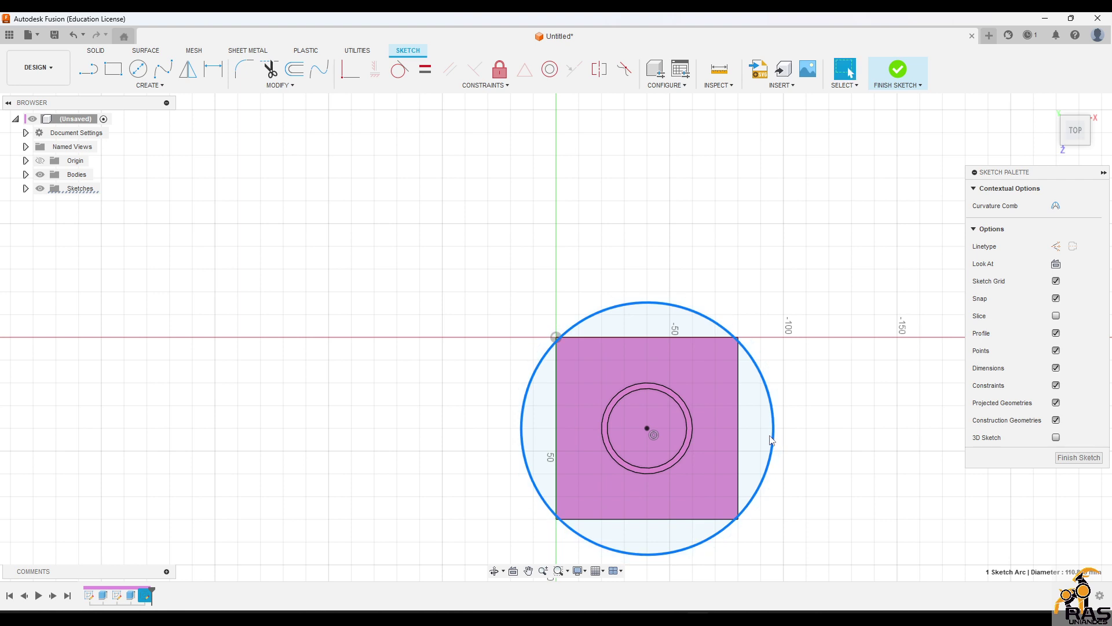
Step: Try an Equal constraint between the large circle and the tube's outer edge, inspect the profile, and undo the constraint
{"action": "left_click", "coordinate": [432, 71]}
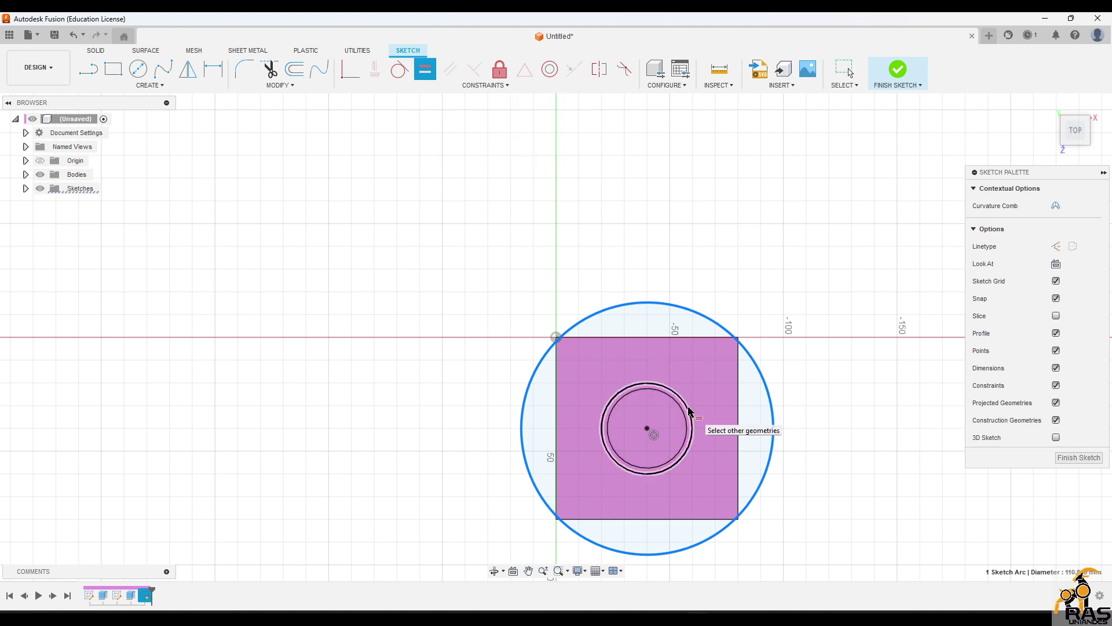
{"action": "left_click", "coordinate": [691, 428]}
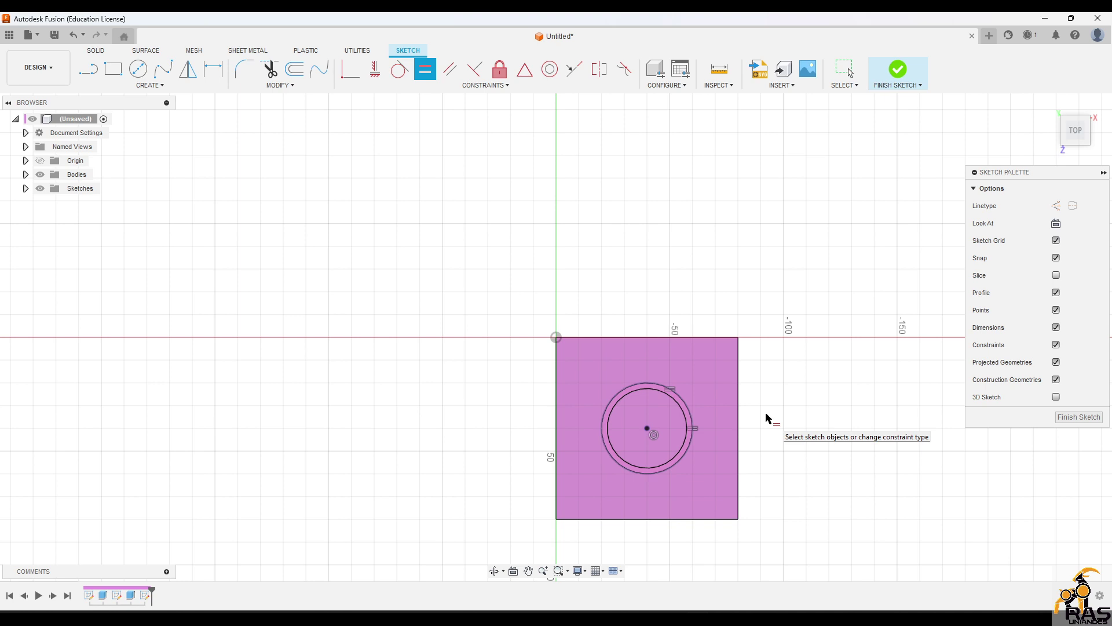
{"action": "key", "text": "Escape"}
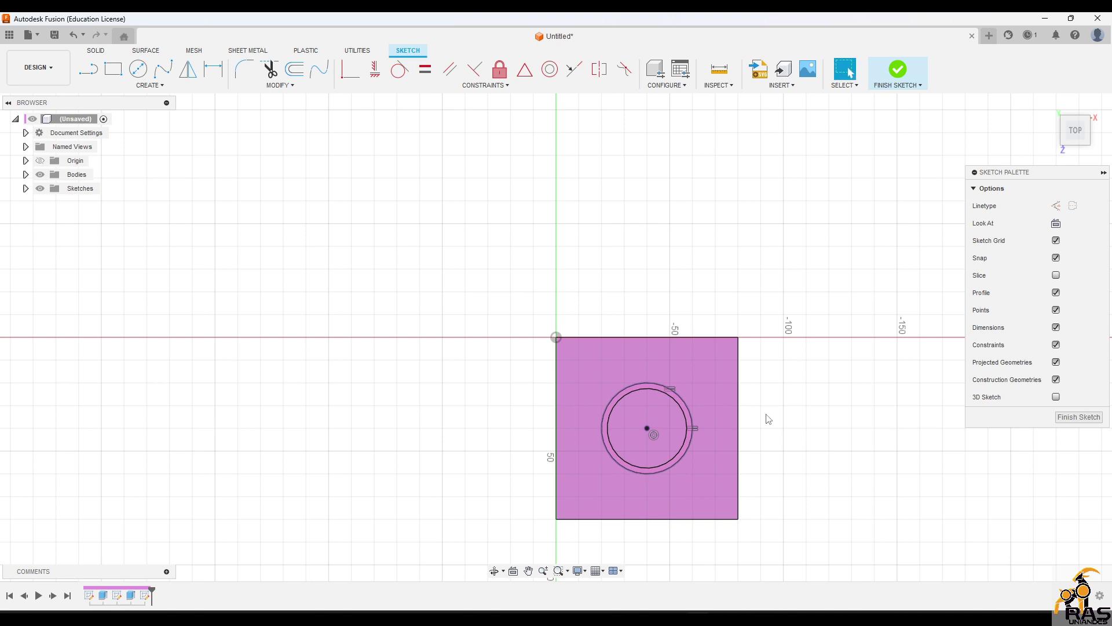
{"action": "middle_click_drag", "start_coordinate": [768, 418], "coordinate": [655, 363], "text": "shift"}
{"action": "scroll", "coordinate": [655, 363], "scroll_direction": "up", "scroll_amount": 2}
{"action": "left_click", "coordinate": [655, 363]}
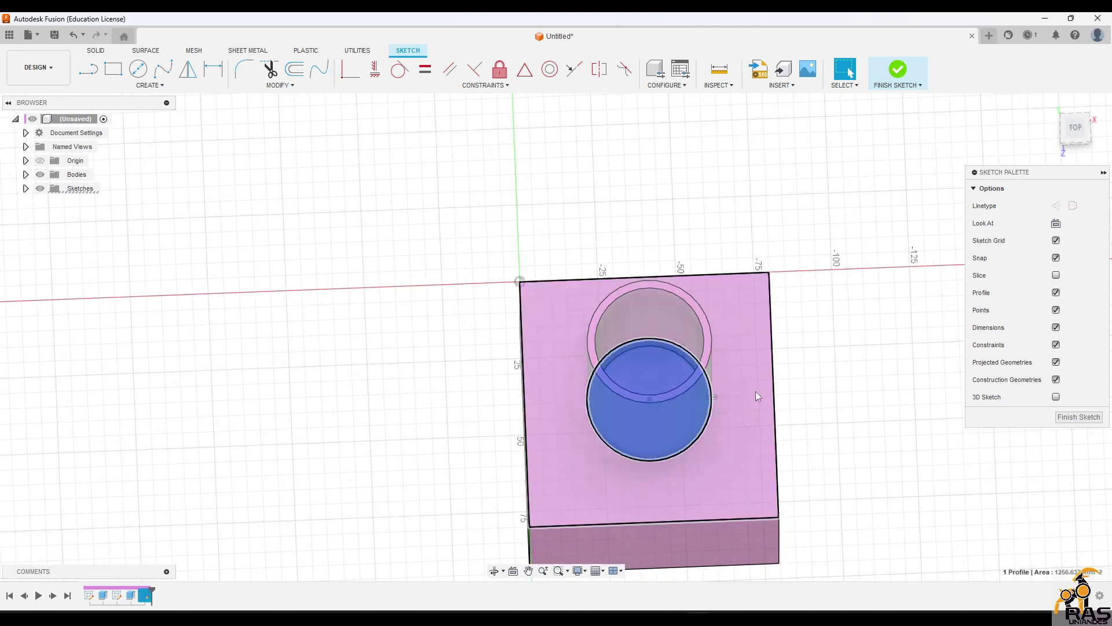
{"action": "mouse_move", "coordinate": [755, 391]}
{"action": "middle_mouse_down", "text": "shift"}
{"action": "mouse_move", "coordinate": [770, 353]}
{"action": "mouse_move", "coordinate": [745, 394]}
{"action": "middle_mouse_up", "text": "shift"}
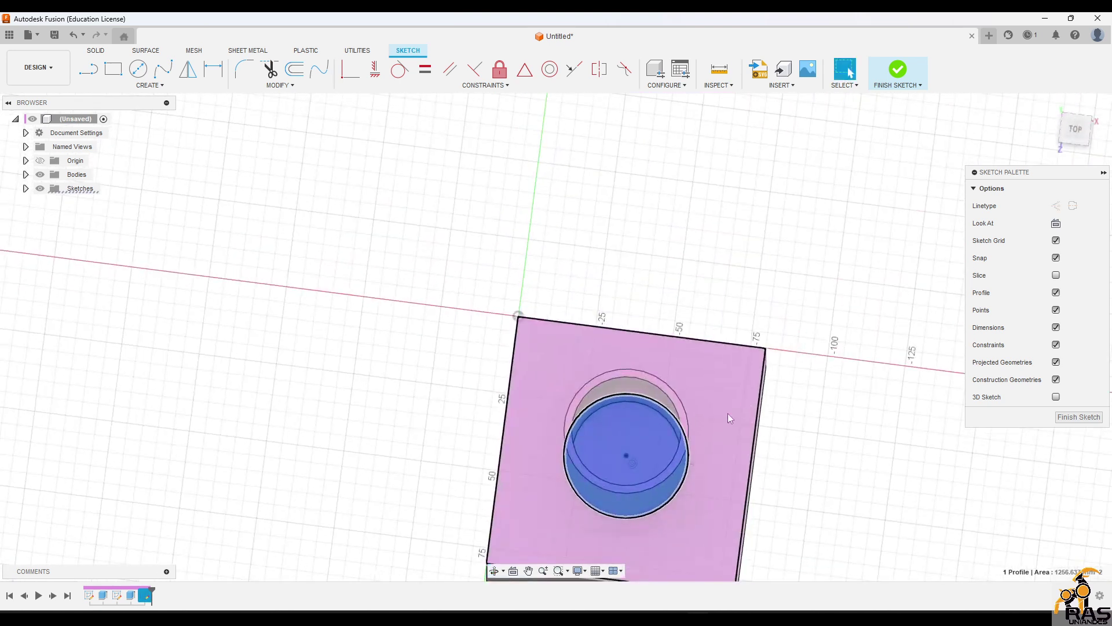
{"action": "middle_click_drag", "start_coordinate": [720, 438], "coordinate": [734, 384]}
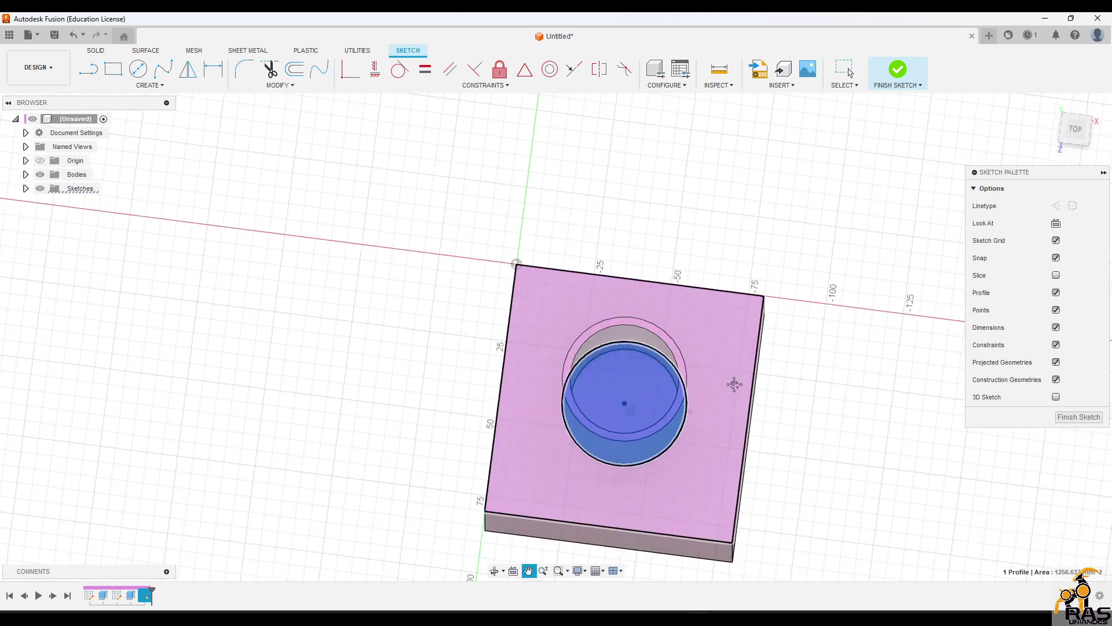
{"action": "scroll", "coordinate": [734, 385], "scroll_direction": "down", "scroll_amount": 1}
{"action": "key", "text": "ctrl+z"}
Step: Apply an Equal constraint between the large circle and the tube's inner edge
{"action": "left_click", "coordinate": [790, 428]}
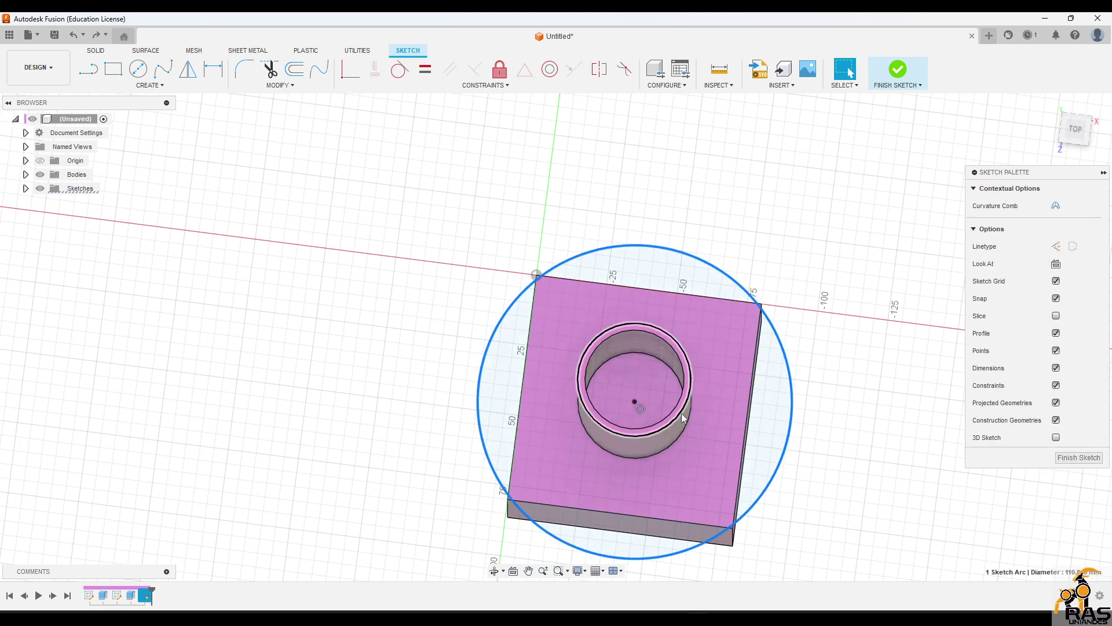
{"action": "left_click", "coordinate": [425, 69]}
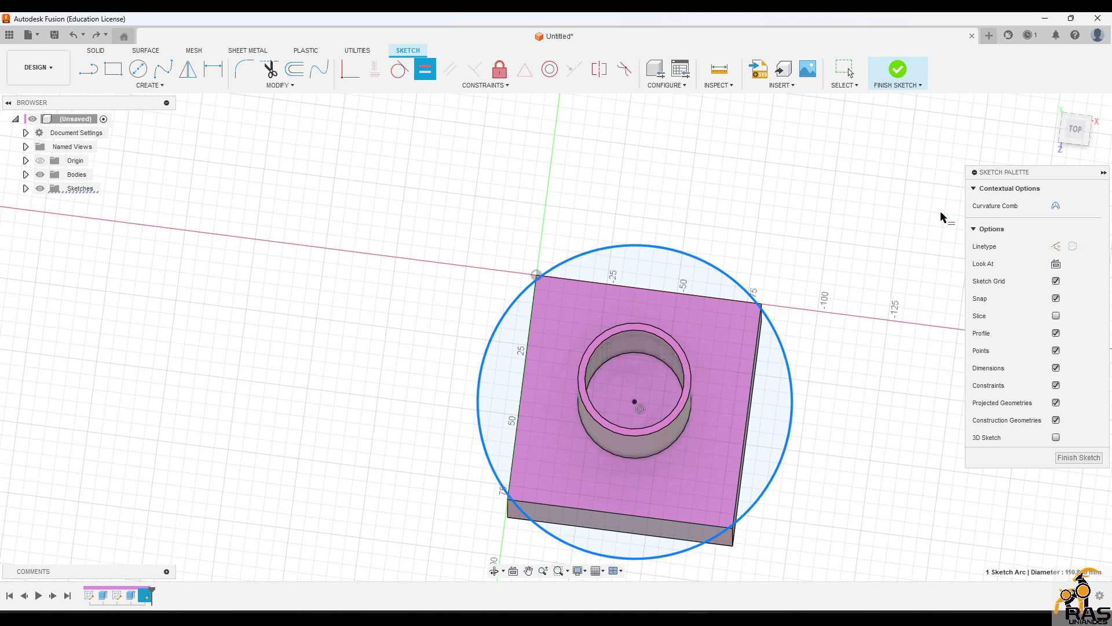
{"action": "left_click", "coordinate": [1075, 130]}
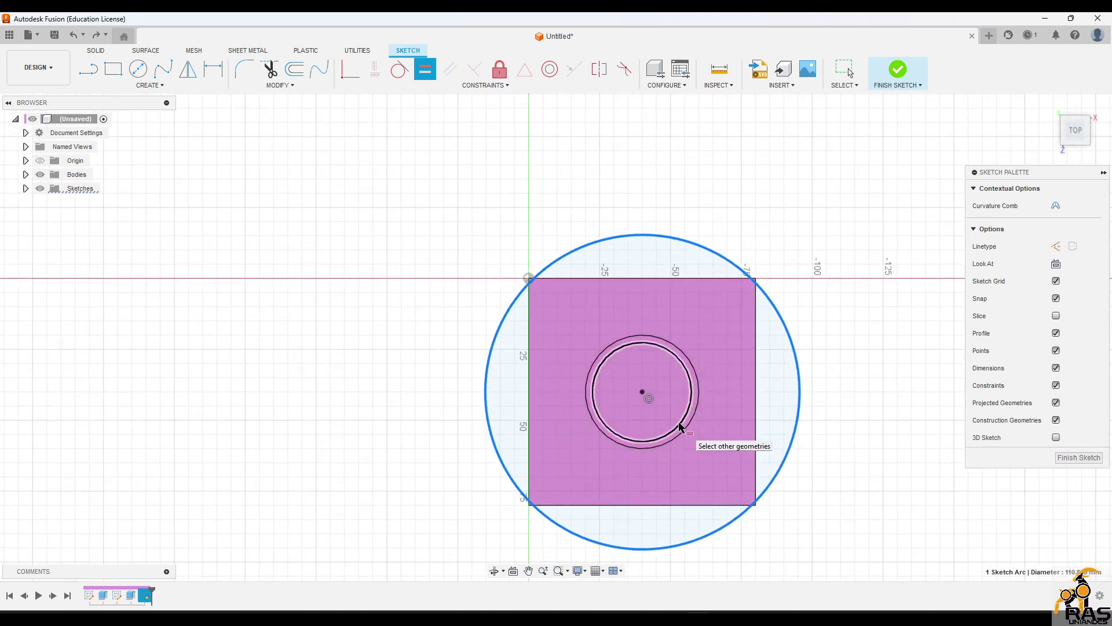
{"action": "key", "text": "Delete"}
{"action": "key", "text": "Escape"}
Step: Finish the sketch and extrude the inner circle profile 35 mm down into the cube as a cut
{"action": "left_click", "coordinate": [667, 400]}
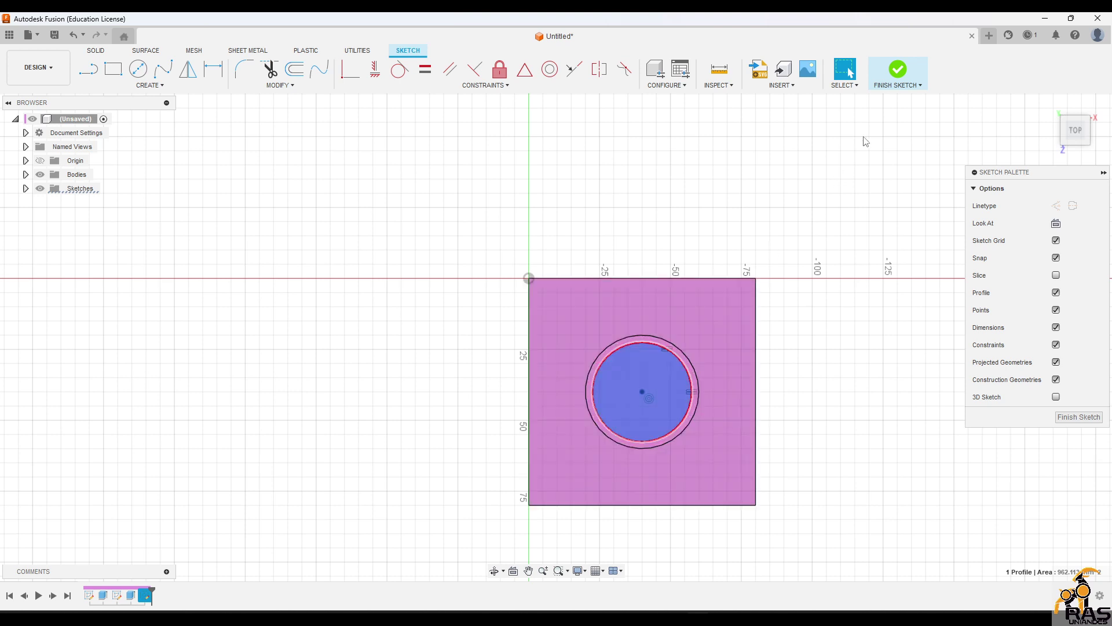
{"action": "left_click", "coordinate": [897, 71]}
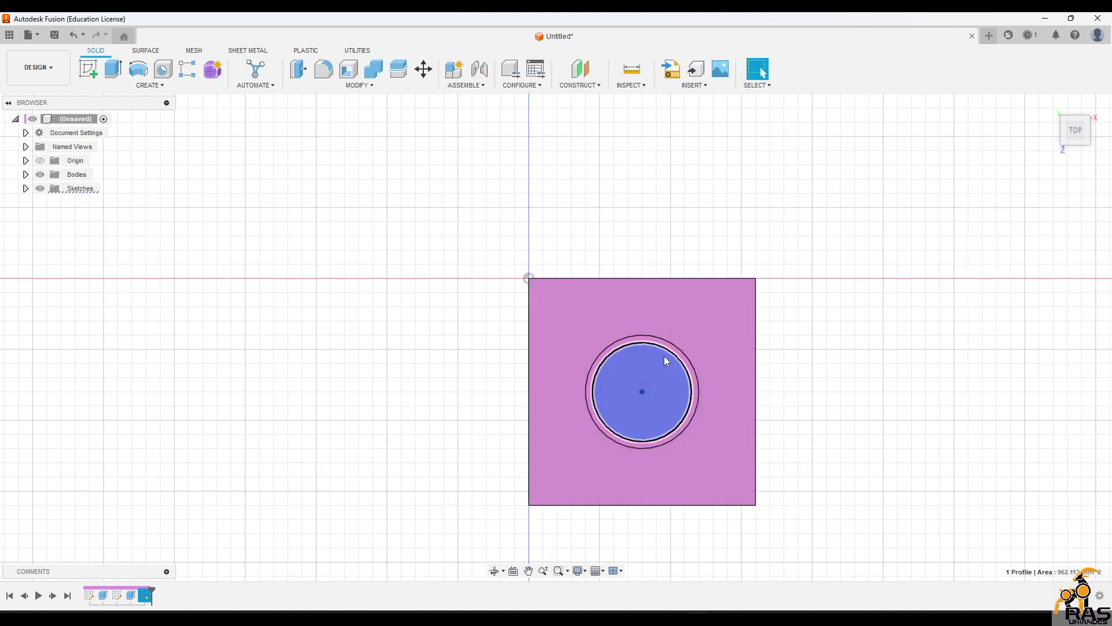
{"action": "left_click", "coordinate": [119, 76]}
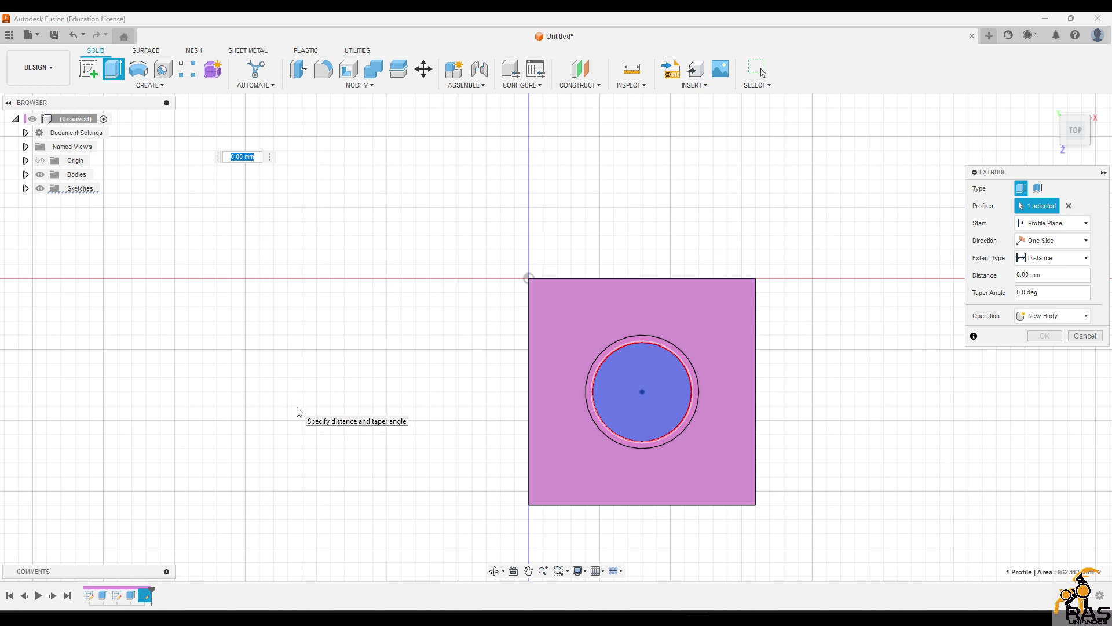
{"action": "middle_click_drag", "start_coordinate": [296, 412], "coordinate": [293, 380], "text": "shift"}
{"action": "left_click_drag", "start_coordinate": [639, 291], "coordinate": [630, 144]}
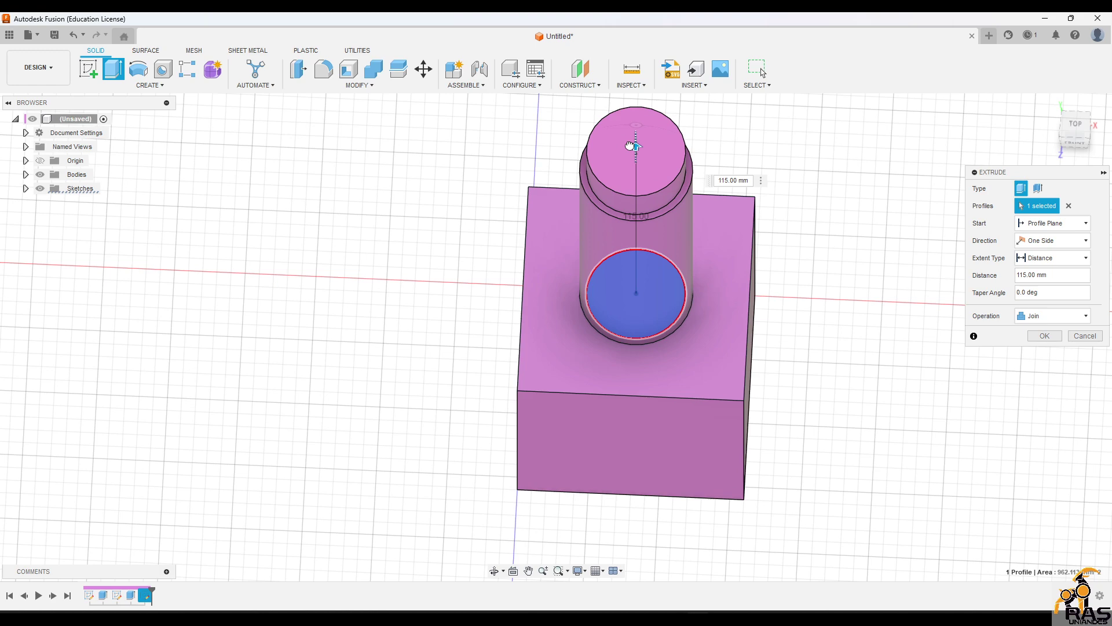
{"action": "left_click_drag", "start_coordinate": [636, 145], "coordinate": [642, 332]}
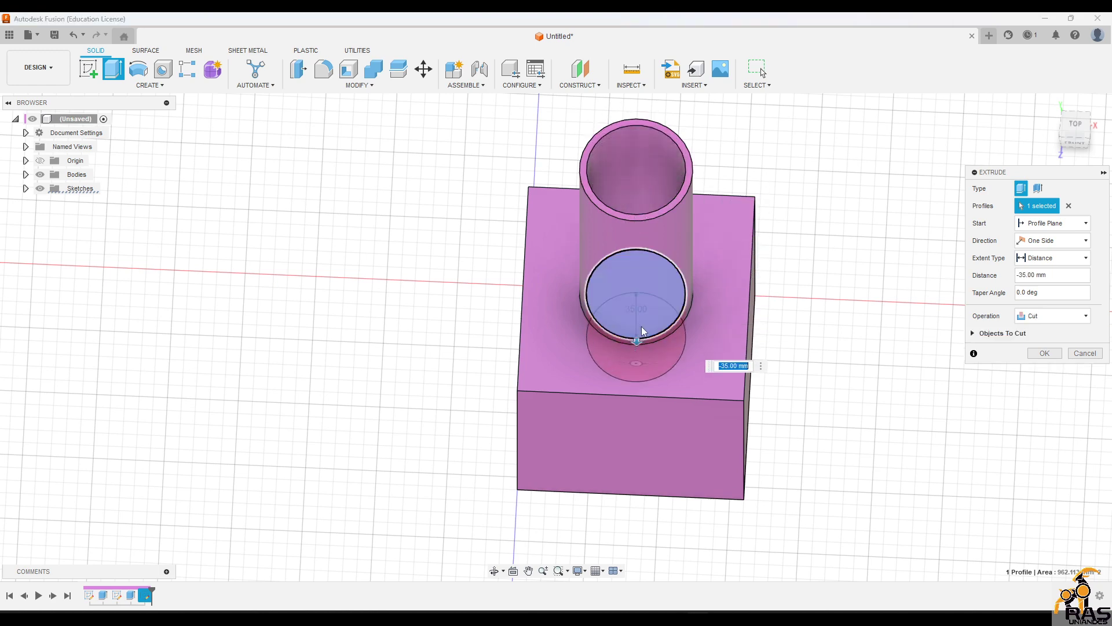
{"action": "middle_click_drag", "start_coordinate": [642, 331], "coordinate": [622, 204], "text": "shift"}
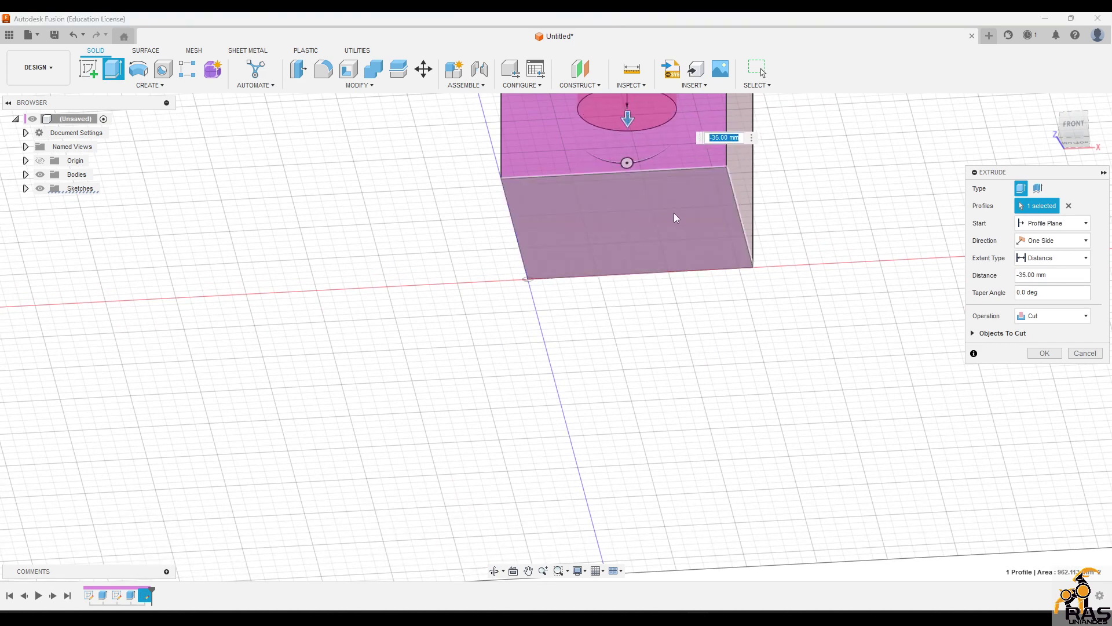
{"action": "middle_click_drag", "start_coordinate": [670, 230], "coordinate": [688, 282], "text": "shift"}
{"action": "key", "text": "Return"}
{"action": "scroll", "coordinate": [760, 277], "scroll_direction": "down", "scroll_amount": 3}
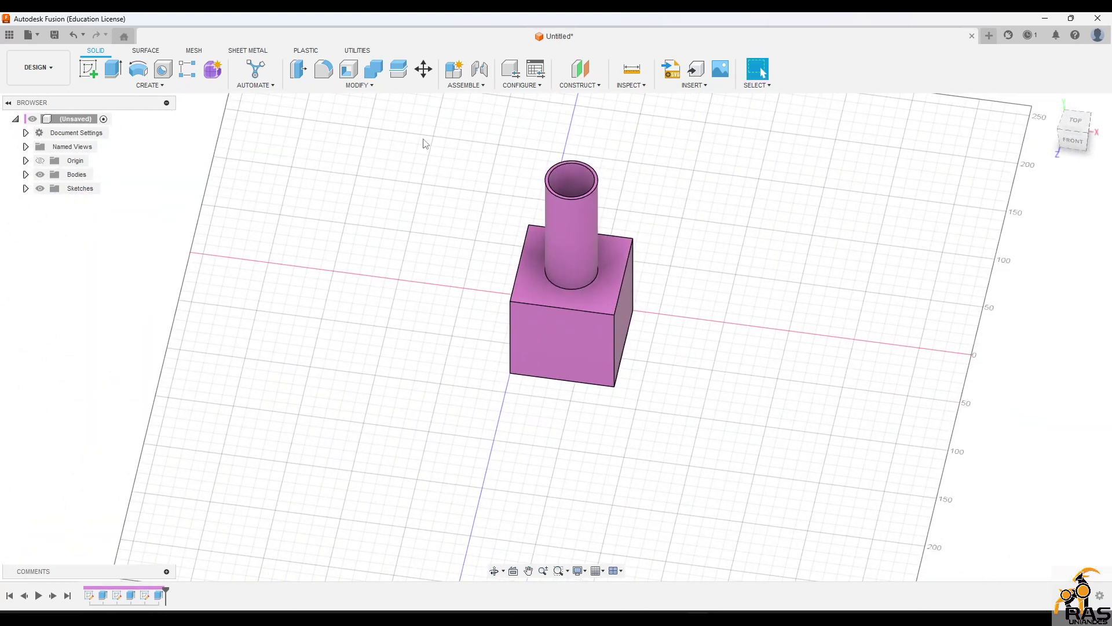
Step: Delete every sketch and extrusion in the design history to clear the model
{"action": "left_click_drag", "start_coordinate": [425, 144], "coordinate": [904, 566]}
{"action": "left_click", "coordinate": [89, 594]}
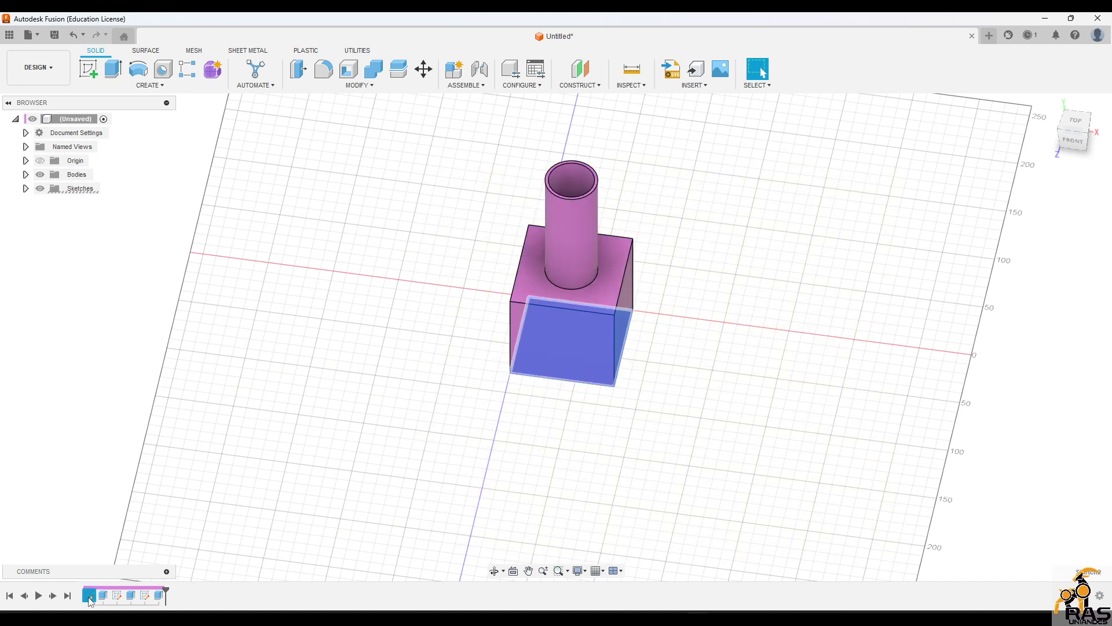
{"action": "left_click", "coordinate": [159, 596], "text": "shift"}
{"action": "key", "text": "Delete"}
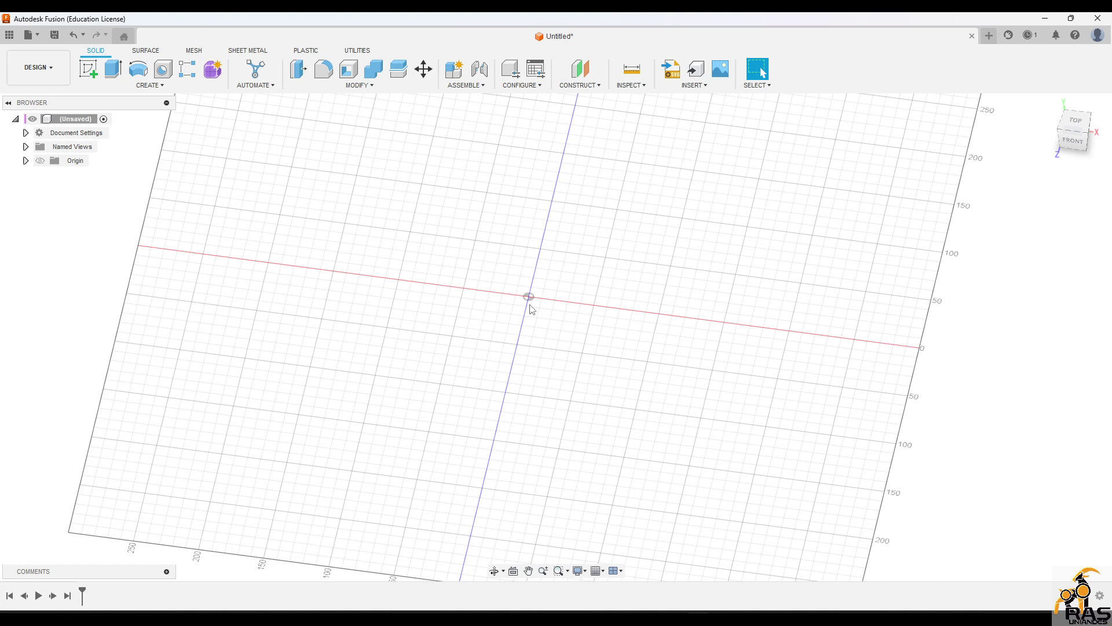
Step: Sketch a 40 mm diameter circle centered on the origin on the horizontal ground plane
{"action": "left_click", "coordinate": [89, 69]}
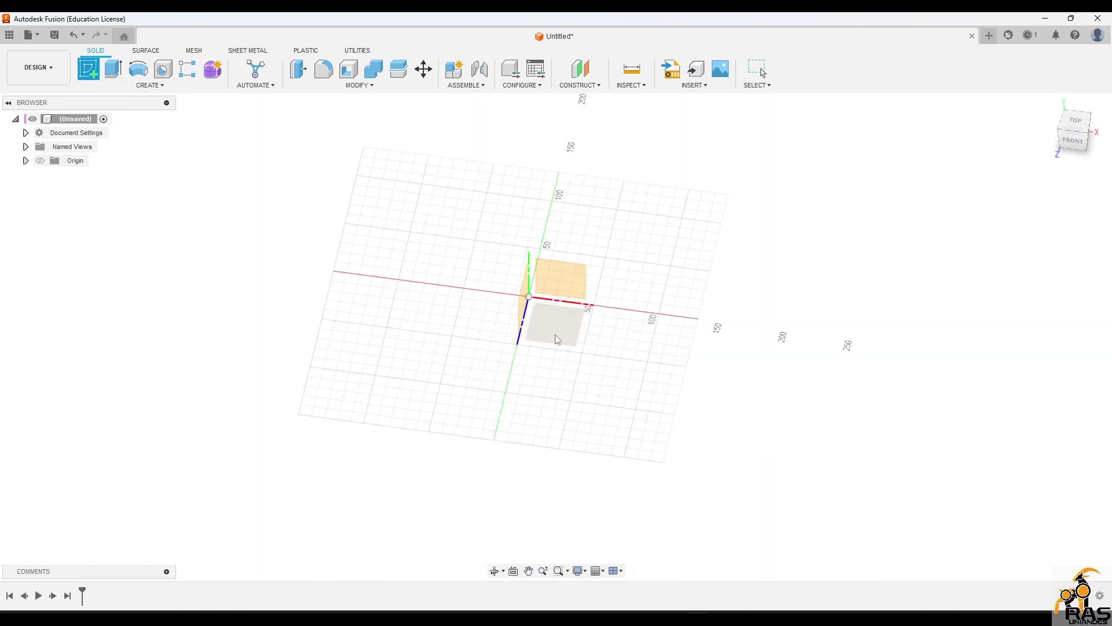
{"action": "left_click", "coordinate": [576, 353]}
{"action": "left_click", "coordinate": [138, 68]}
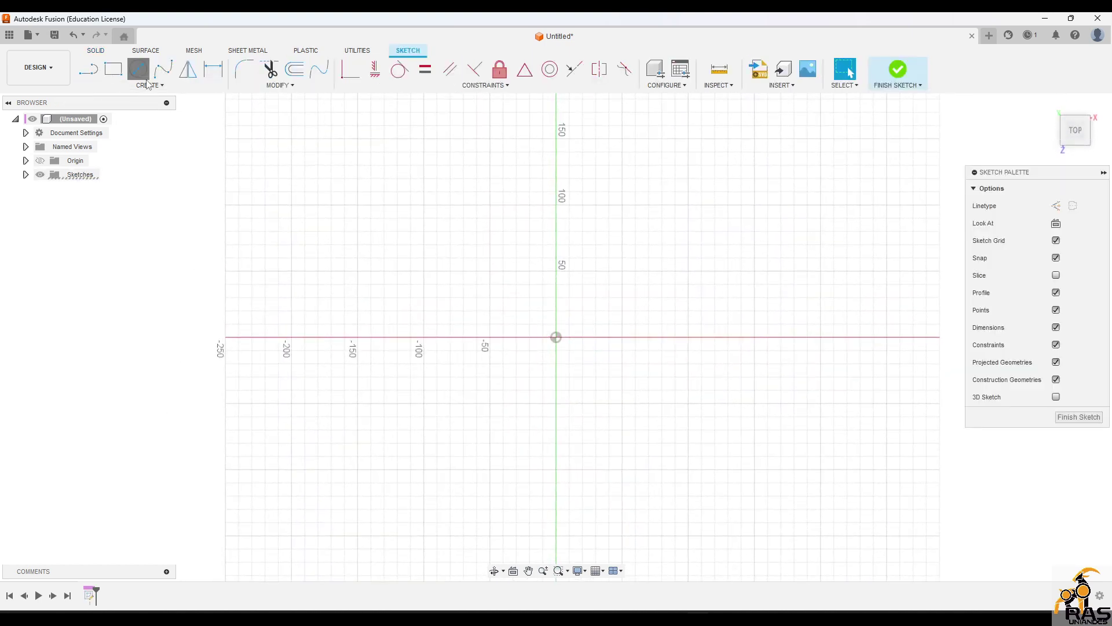
{"action": "left_click", "coordinate": [150, 88]}
{"action": "left_click", "coordinate": [139, 73]}
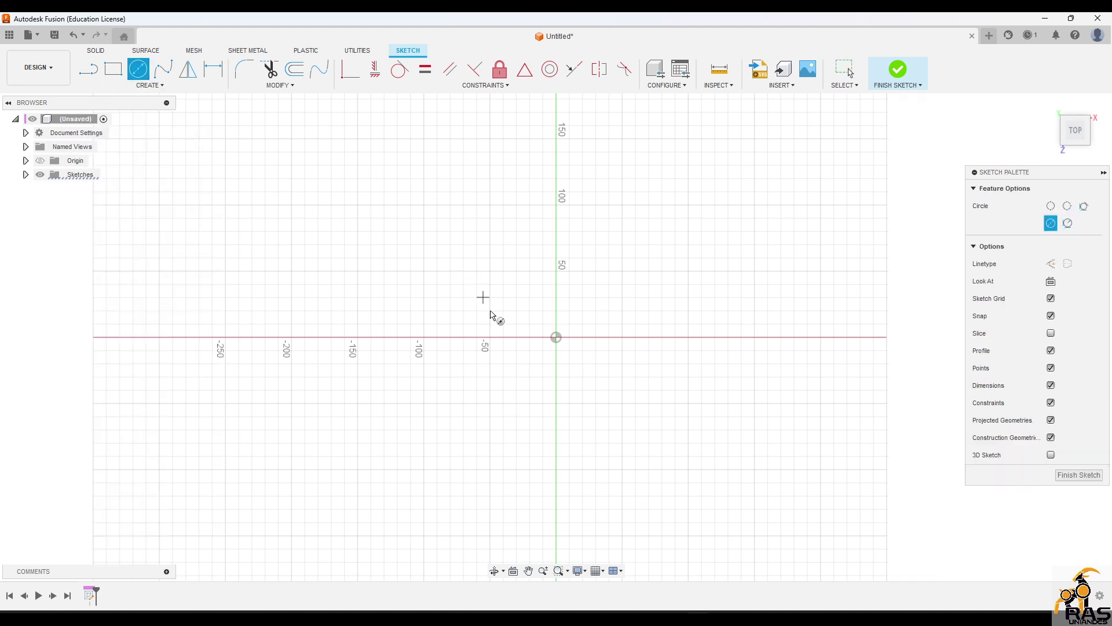
{"action": "left_click", "coordinate": [556, 337]}
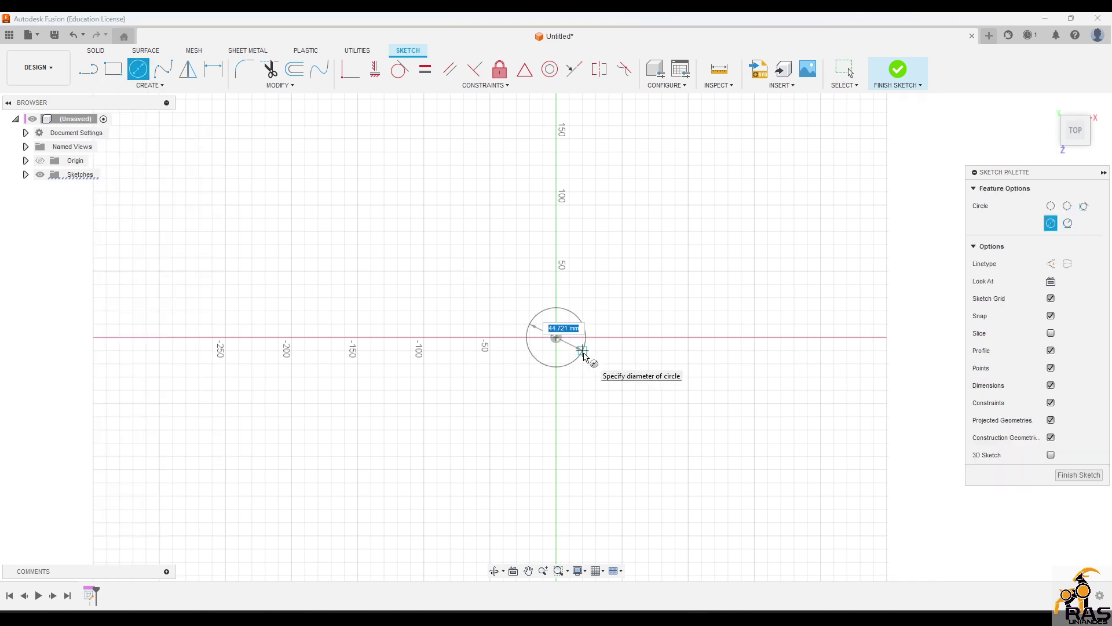
{"action": "type", "text": "40"}
{"action": "key", "text": "Return"}
{"action": "key", "text": "Escape"}
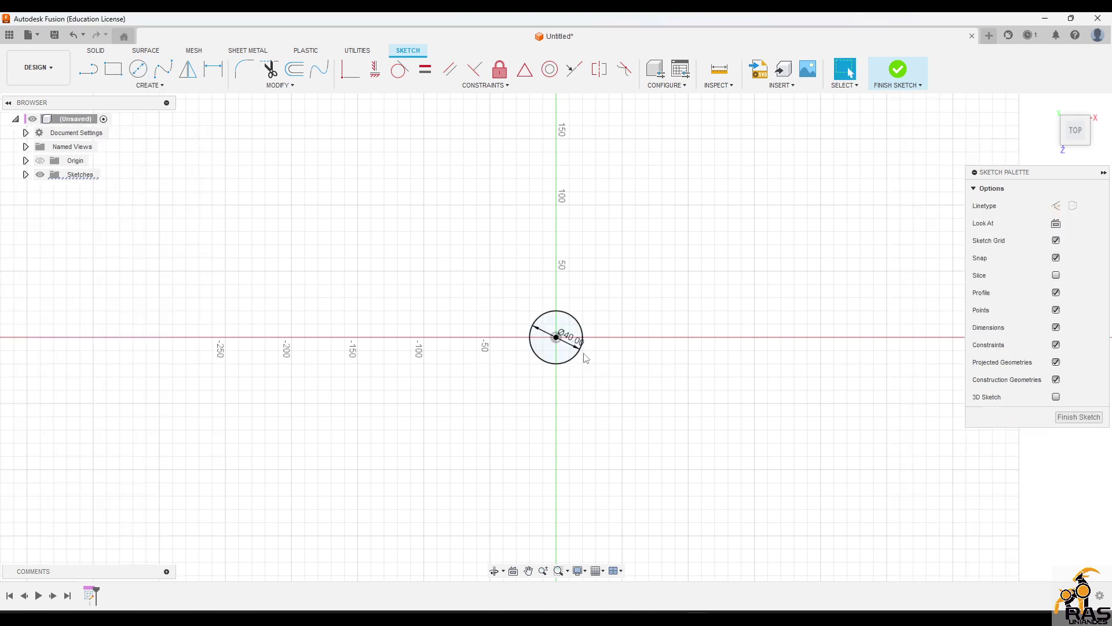
Step: Add a six-sided circumscribed polygon centered on the origin, with an 80 mm distance from center to edge
{"action": "left_click", "coordinate": [149, 85]}
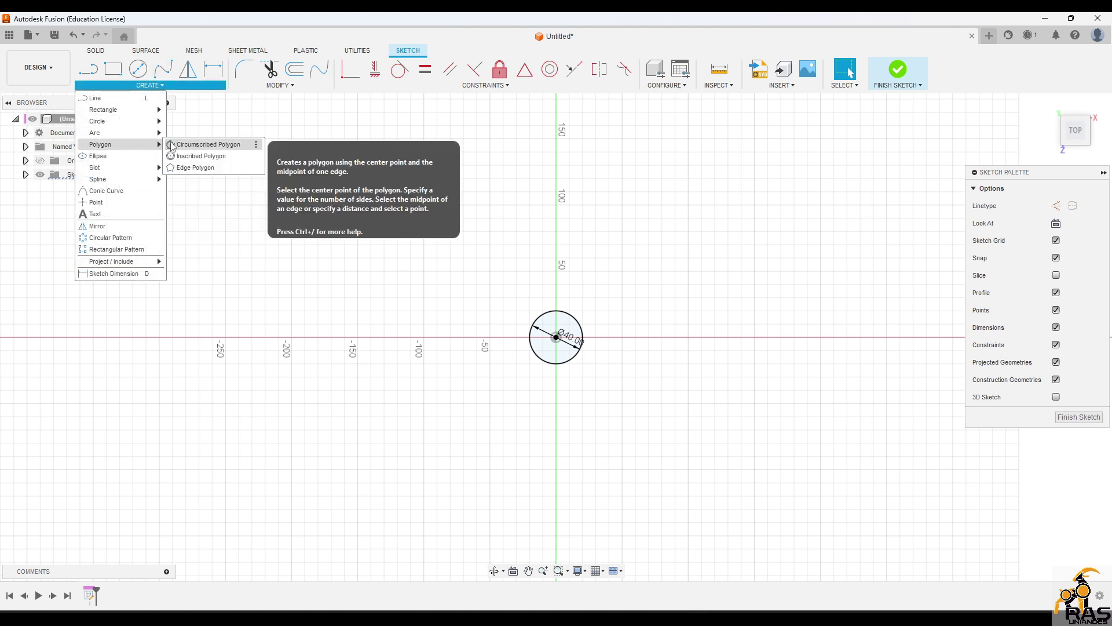
{"action": "left_click", "coordinate": [172, 144]}
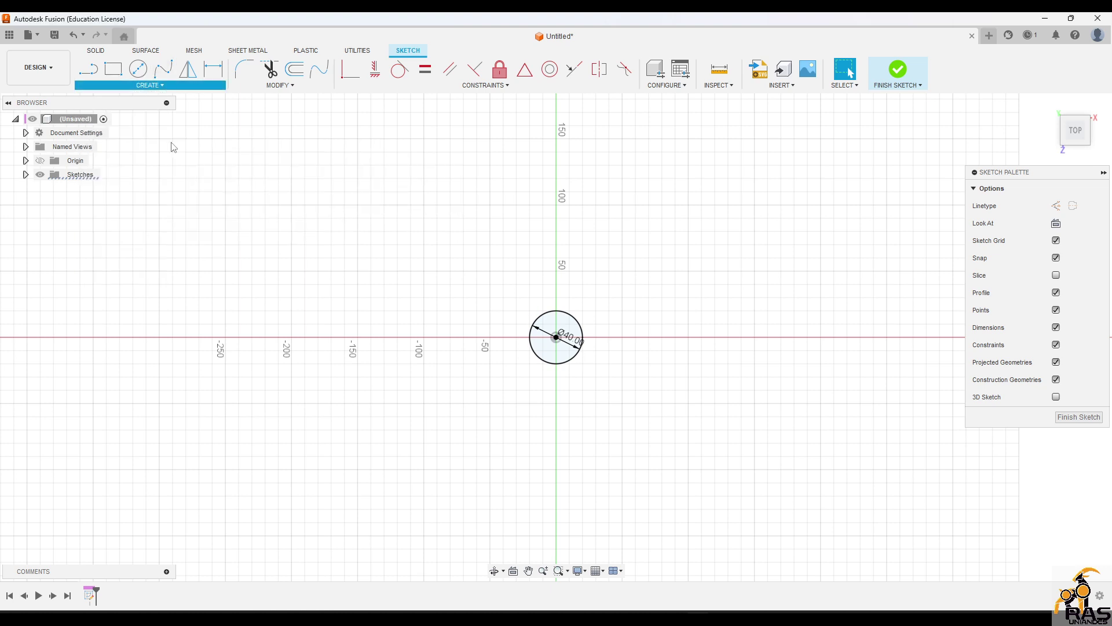
{"action": "left_click", "coordinate": [556, 337]}
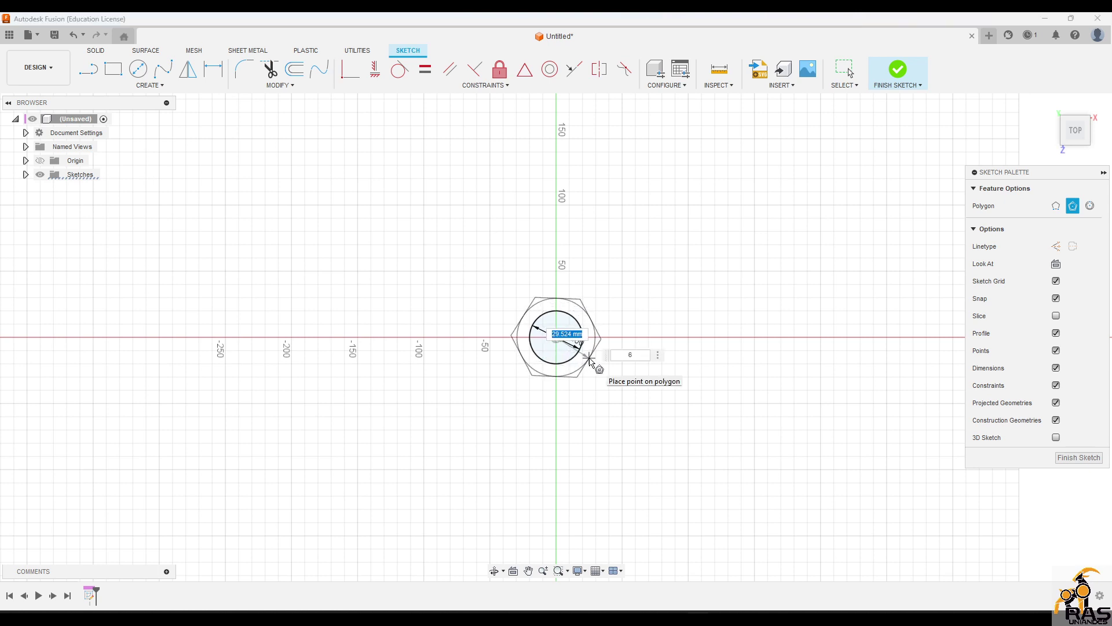
{"action": "type", "text": "80"}
{"action": "key", "text": "Return"}
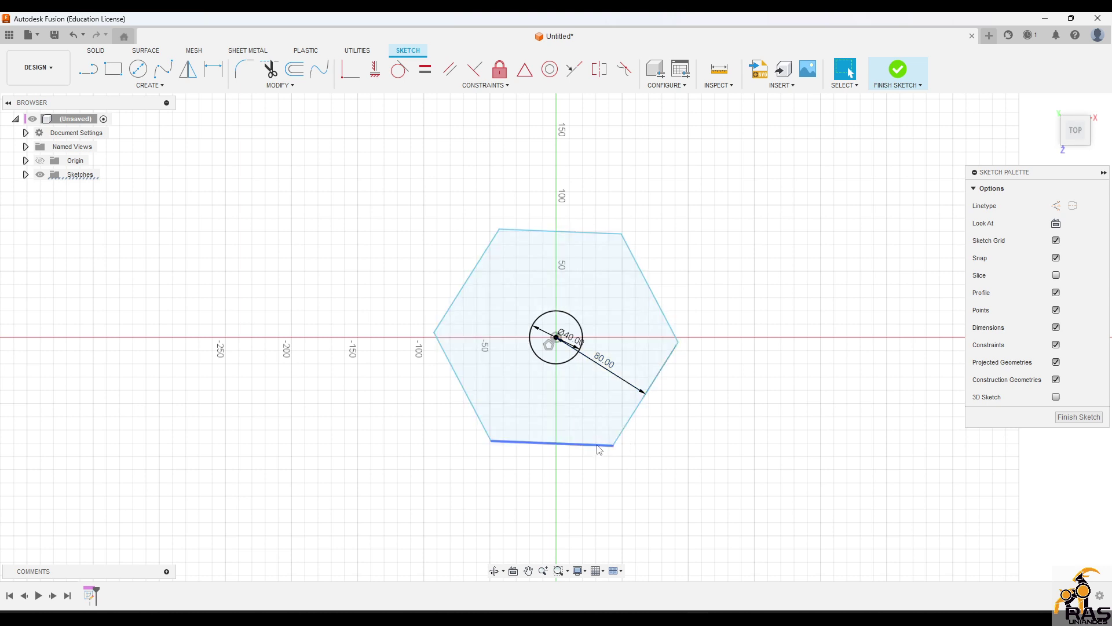
Step: Rotate the hexagon by its edges to test its freedom of movement, and constrain its lower edge horizontal
{"action": "mouse_move", "coordinate": [597, 445]}
{"action": "left_mouse_down"}
{"action": "mouse_move", "coordinate": [681, 349]}
{"action": "mouse_move", "coordinate": [468, 377]}
{"action": "mouse_move", "coordinate": [442, 296]}
{"action": "mouse_move", "coordinate": [916, 256]}
{"action": "mouse_move", "coordinate": [648, 459]}
{"action": "mouse_move", "coordinate": [861, 297]}
{"action": "mouse_move", "coordinate": [811, 327]}
{"action": "left_mouse_up"}
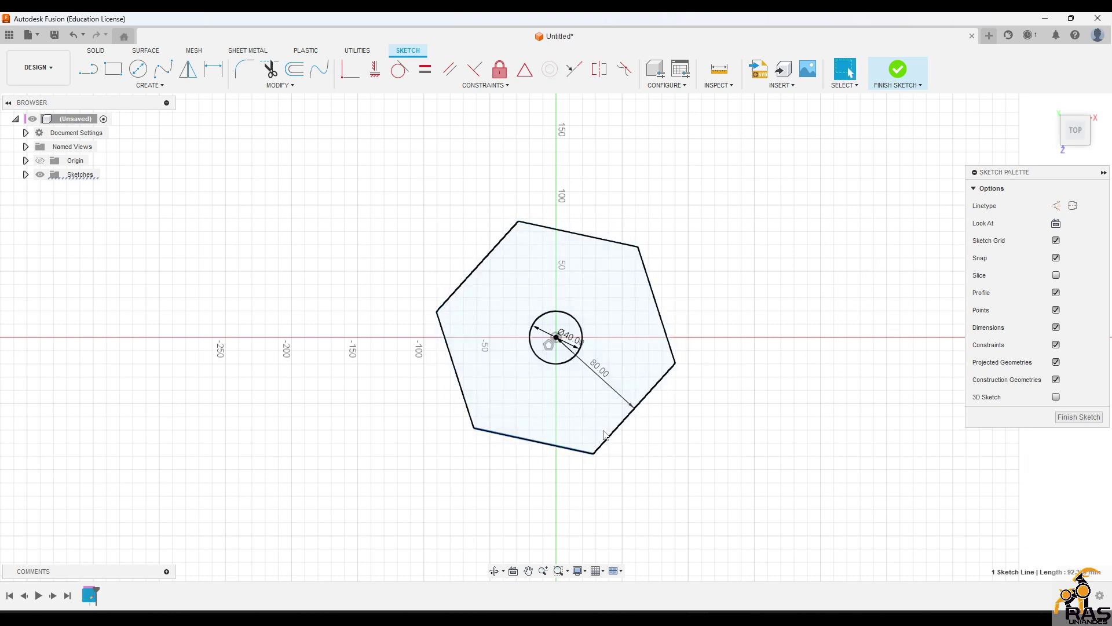
{"action": "left_click_drag", "start_coordinate": [515, 436], "coordinate": [656, 375]}
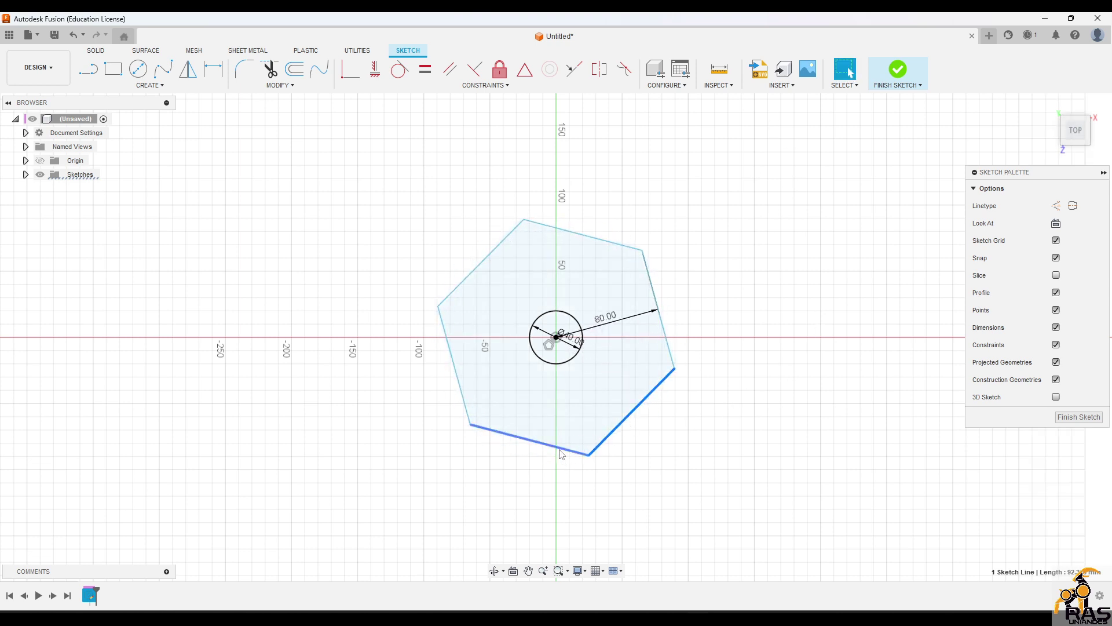
{"action": "left_click_drag", "start_coordinate": [560, 448], "coordinate": [633, 409]}
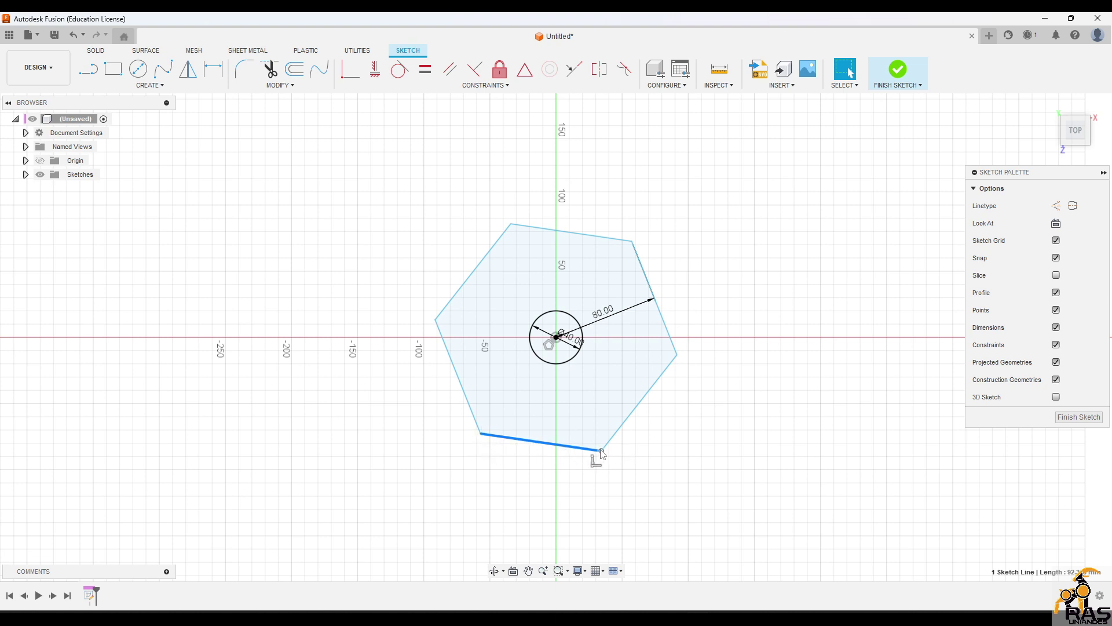
{"action": "left_click", "coordinate": [376, 76]}
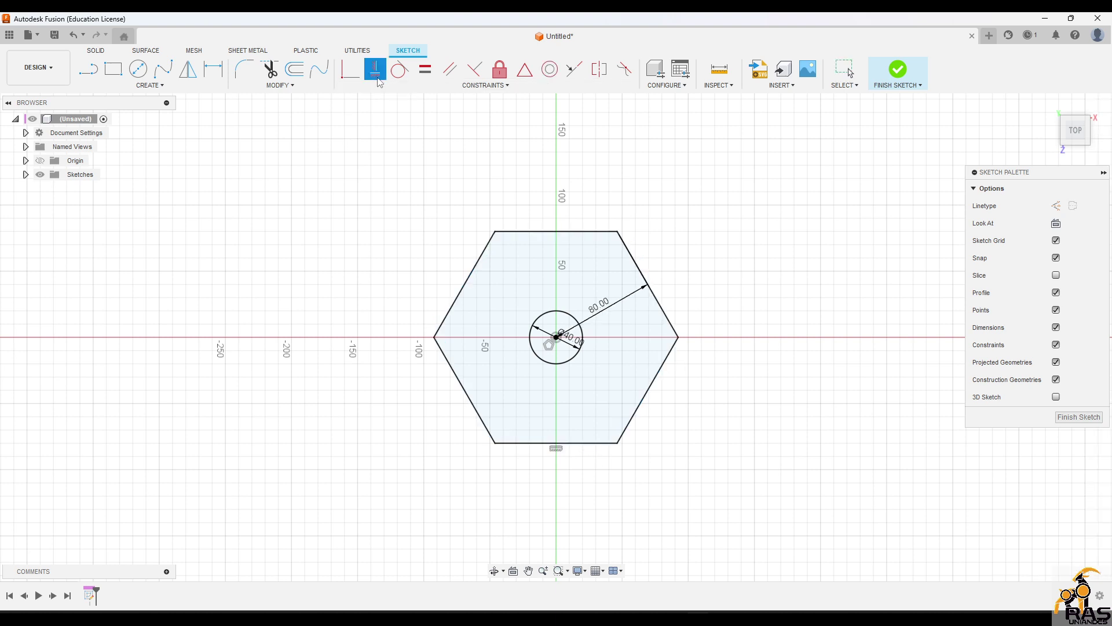
{"action": "key", "text": "Escape"}
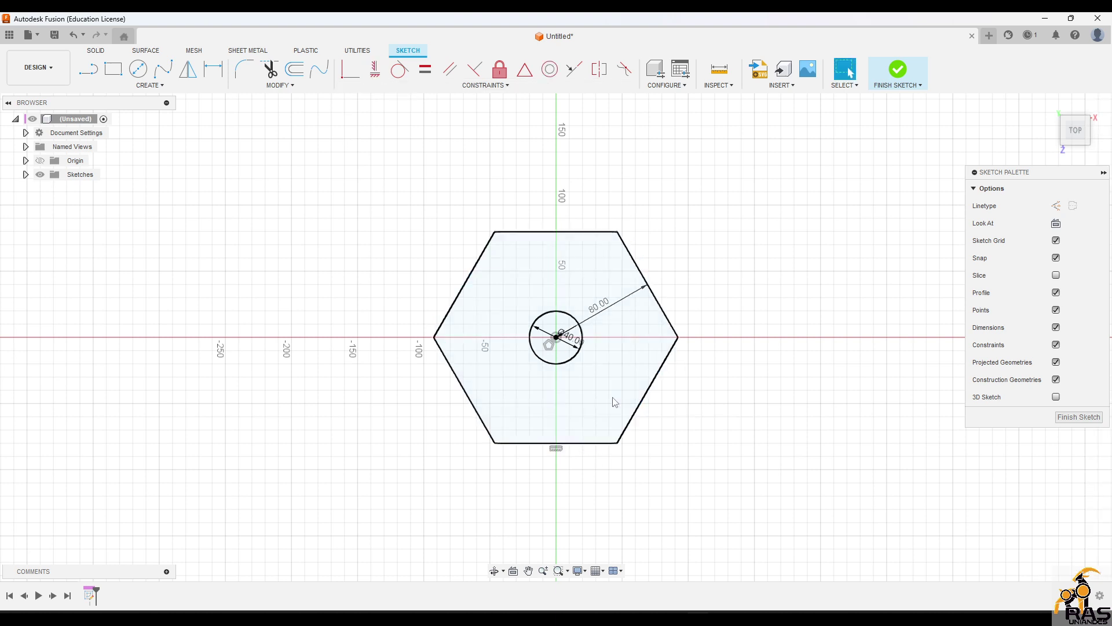
Step: Extrude the hexagon profile around the circle upward into a solid plate with a central hole
{"action": "left_click", "coordinate": [612, 398]}
{"action": "key", "text": "e"}
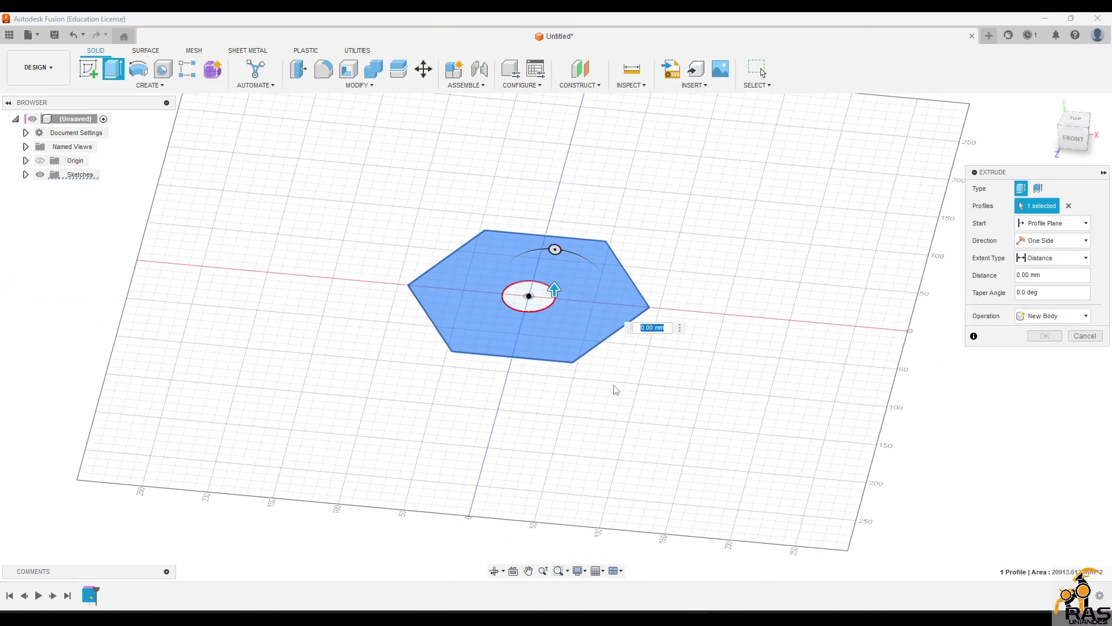
{"action": "key", "text": "Return"}
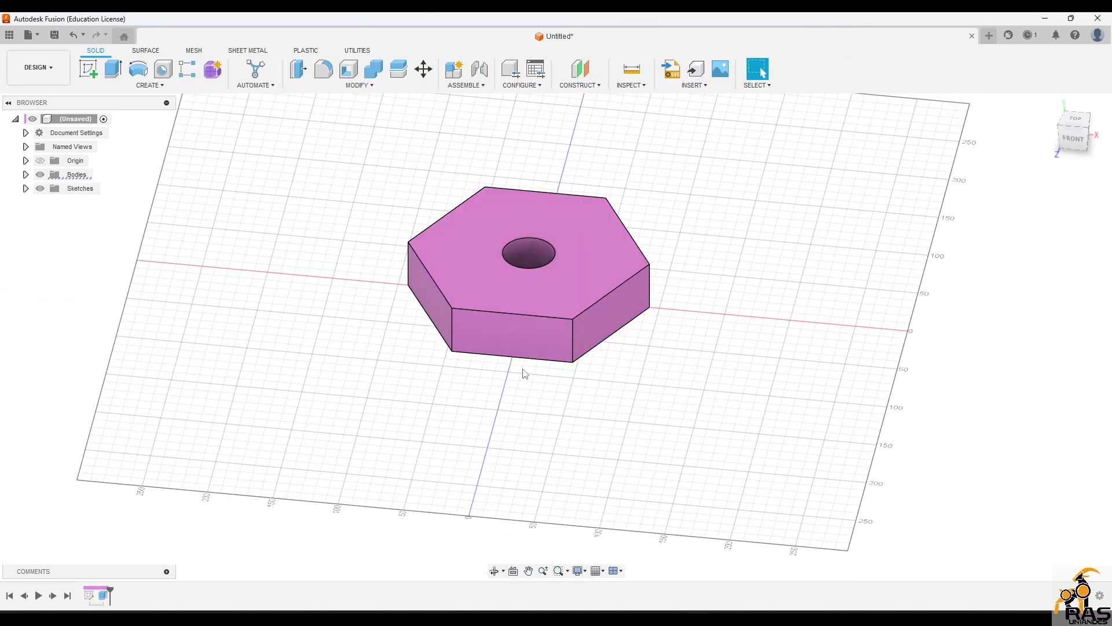
Step: On the hexagonal plate's top face, sketch a 70 mm diameter circle concentric with the hole
{"action": "middle_click_drag", "start_coordinate": [525, 373], "coordinate": [559, 337], "text": "shift"}
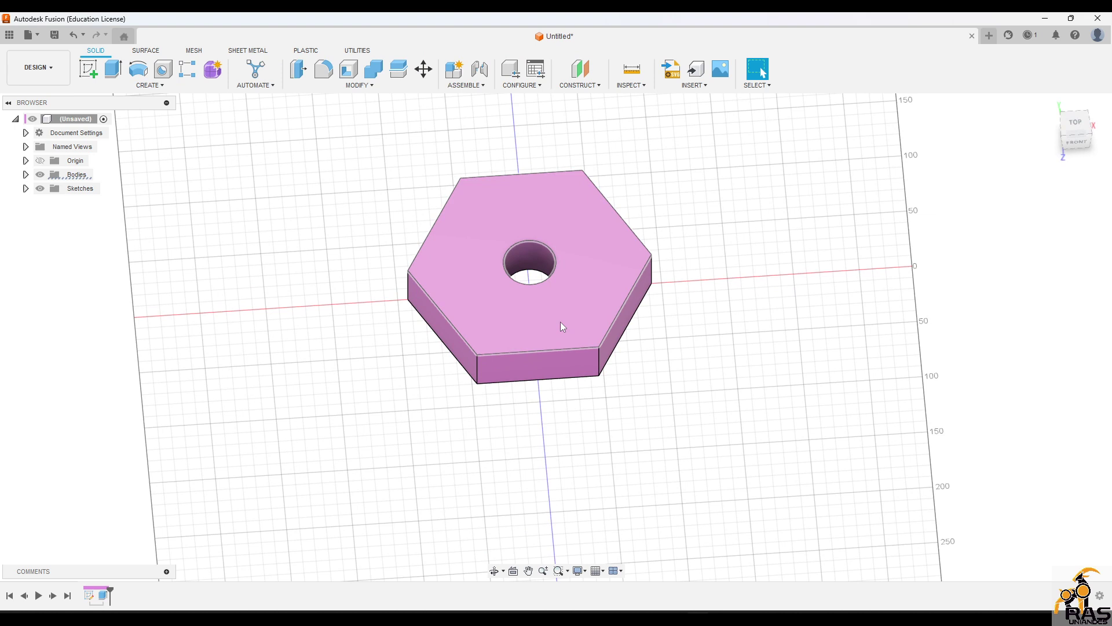
{"action": "left_click", "coordinate": [561, 321]}
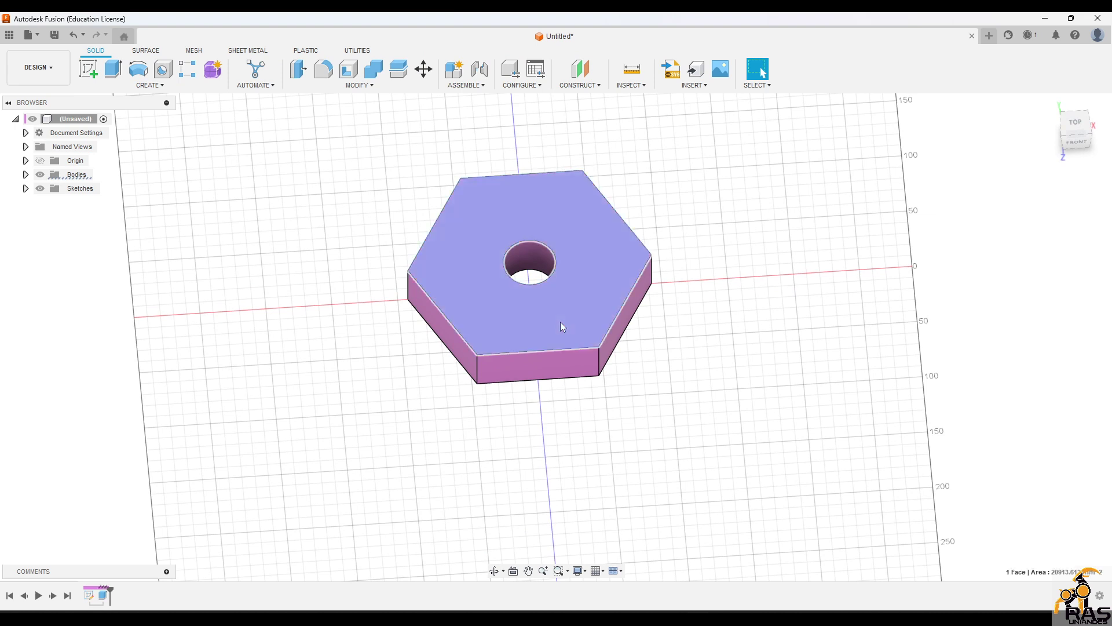
{"action": "key", "text": "c"}
{"action": "left_click", "coordinate": [562, 338]}
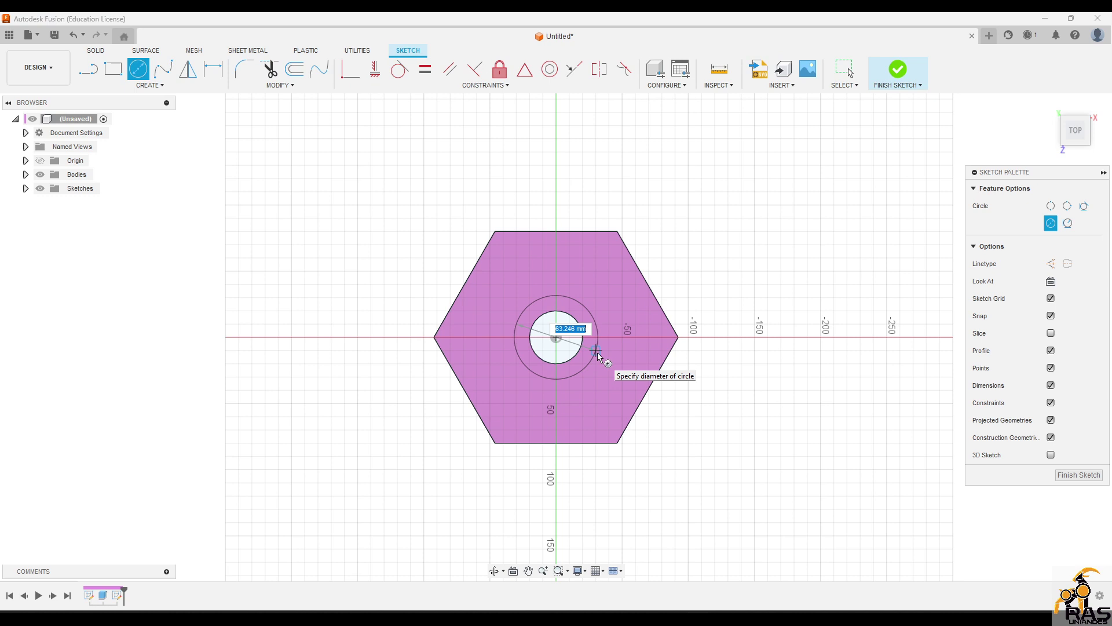
{"action": "type", "text": "70"}
{"action": "key", "text": "Return"}
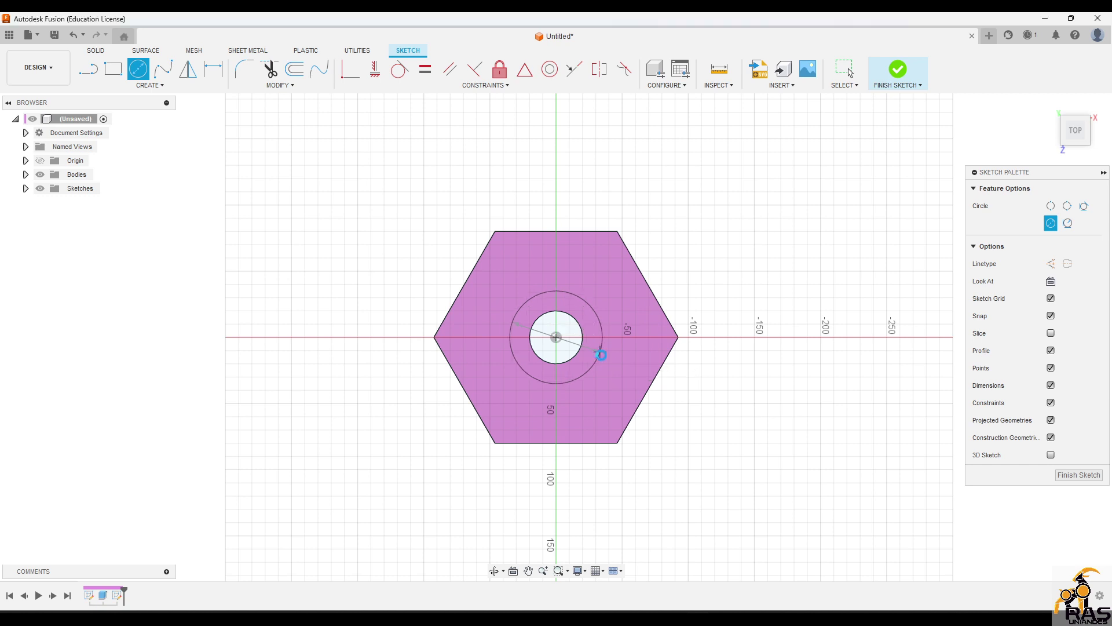
Step: Extrude the ring between the 70 mm circle and the hole upward by 50 mm
{"action": "left_click", "coordinate": [594, 343]}
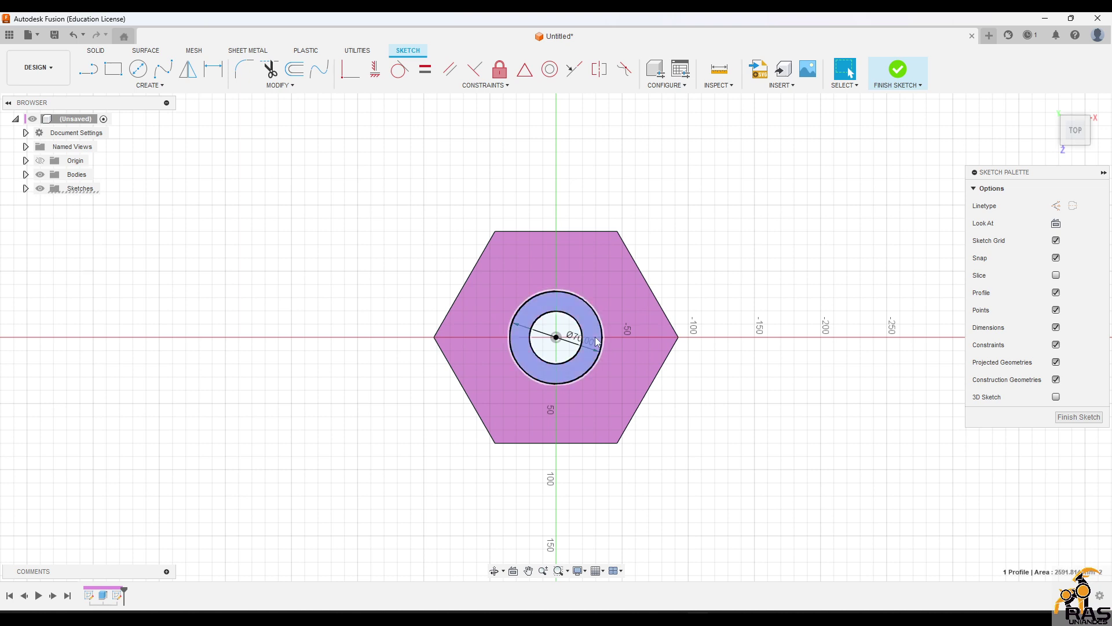
{"action": "key", "text": "e"}
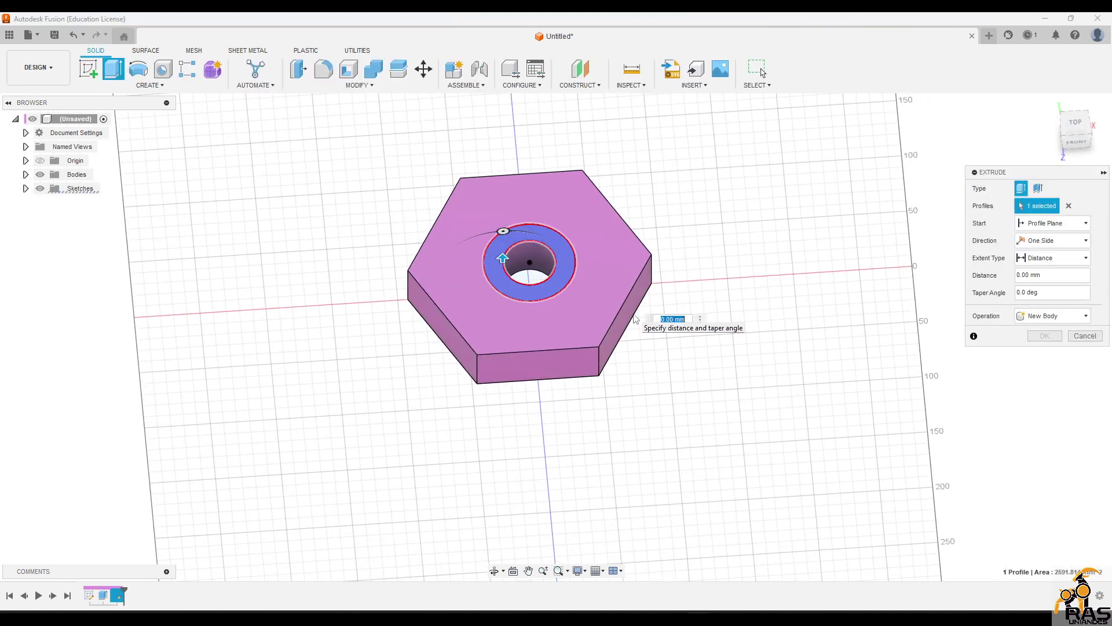
{"action": "type", "text": "50"}
{"action": "key", "text": "Return"}
Step: Start a new sketch on the top ring face of the central tube
{"action": "mouse_move", "coordinate": [634, 316]}
{"action": "middle_mouse_down", "text": "shift"}
{"action": "mouse_move", "coordinate": [658, 261]}
{"action": "mouse_move", "coordinate": [652, 318]}
{"action": "middle_mouse_up", "text": "shift"}
{"action": "scroll", "coordinate": [550, 252], "scroll_direction": "up", "scroll_amount": 5}
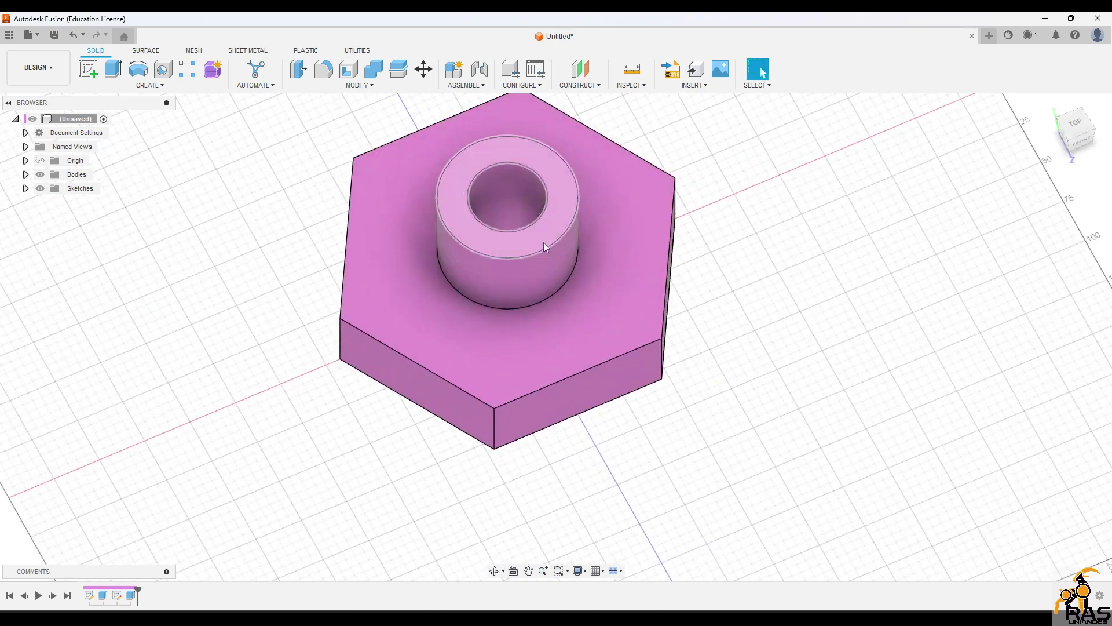
{"action": "left_click", "coordinate": [544, 242]}
{"action": "middle_click_drag", "start_coordinate": [543, 242], "coordinate": [643, 244], "text": "shift"}
{"action": "middle_click_drag", "start_coordinate": [582, 268], "coordinate": [570, 287], "text": "shift"}
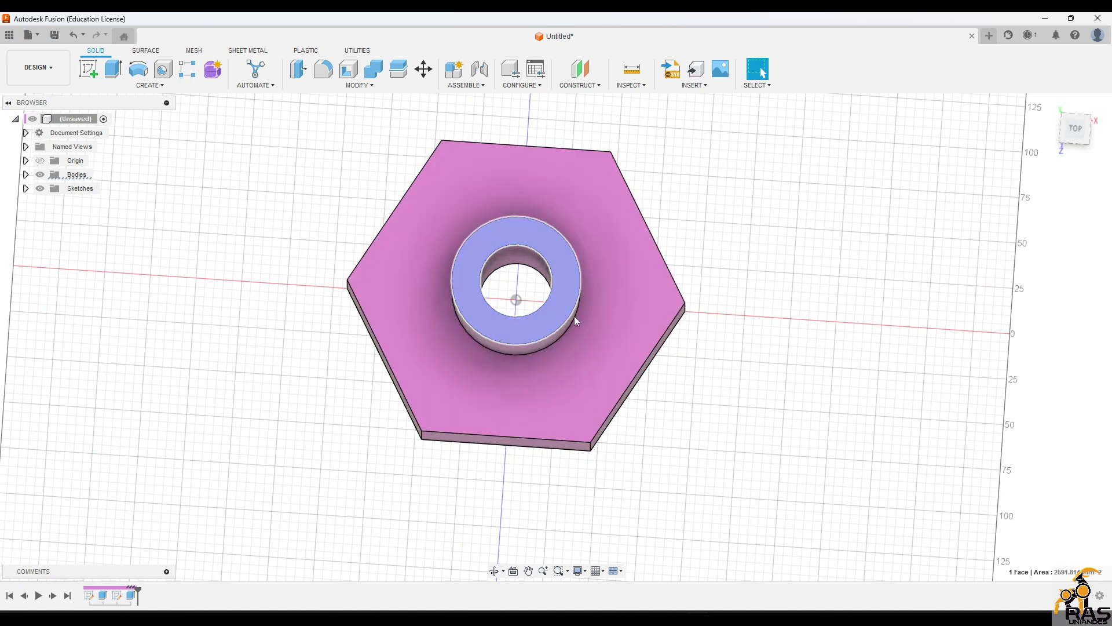
{"action": "key", "text": "r"}
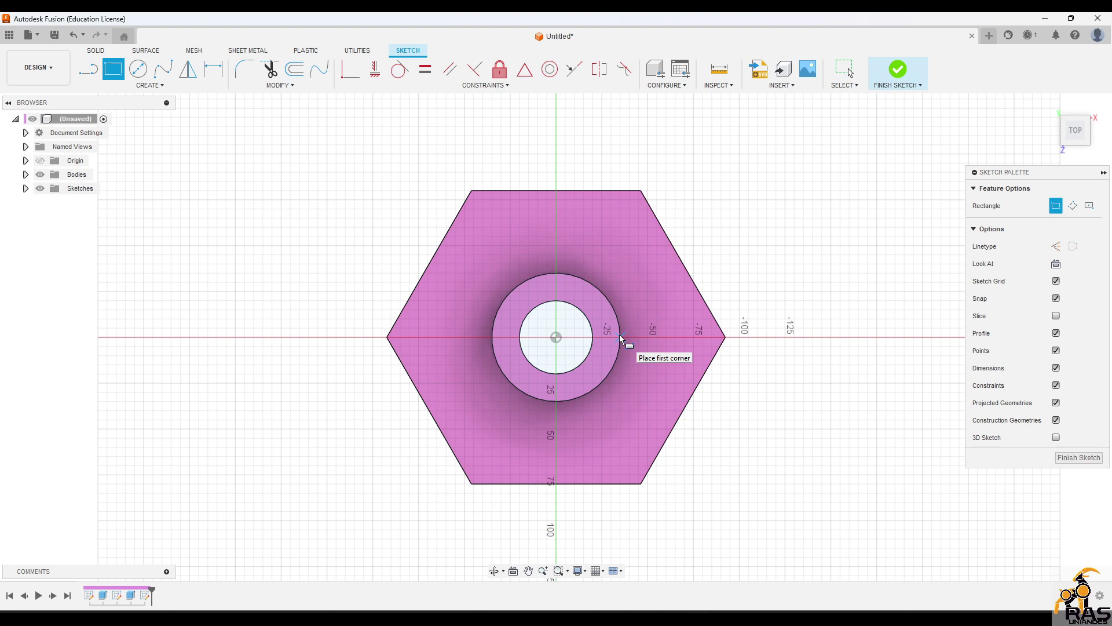
{"action": "left_click", "coordinate": [1088, 206]}
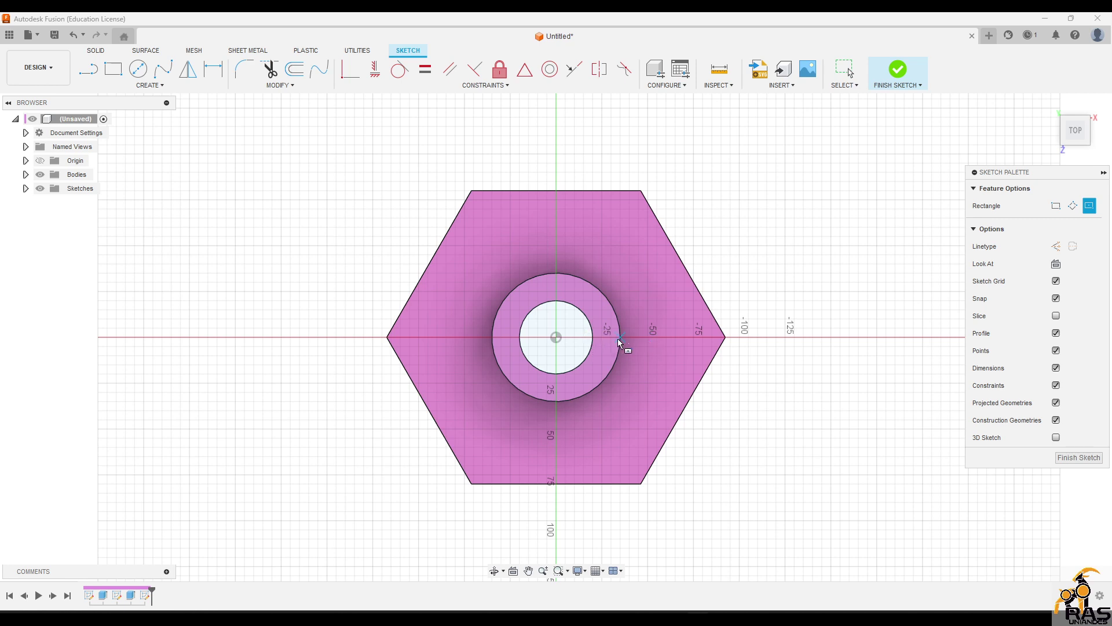
{"action": "left_click", "coordinate": [588, 339]}
{"action": "key", "text": "Escape"}
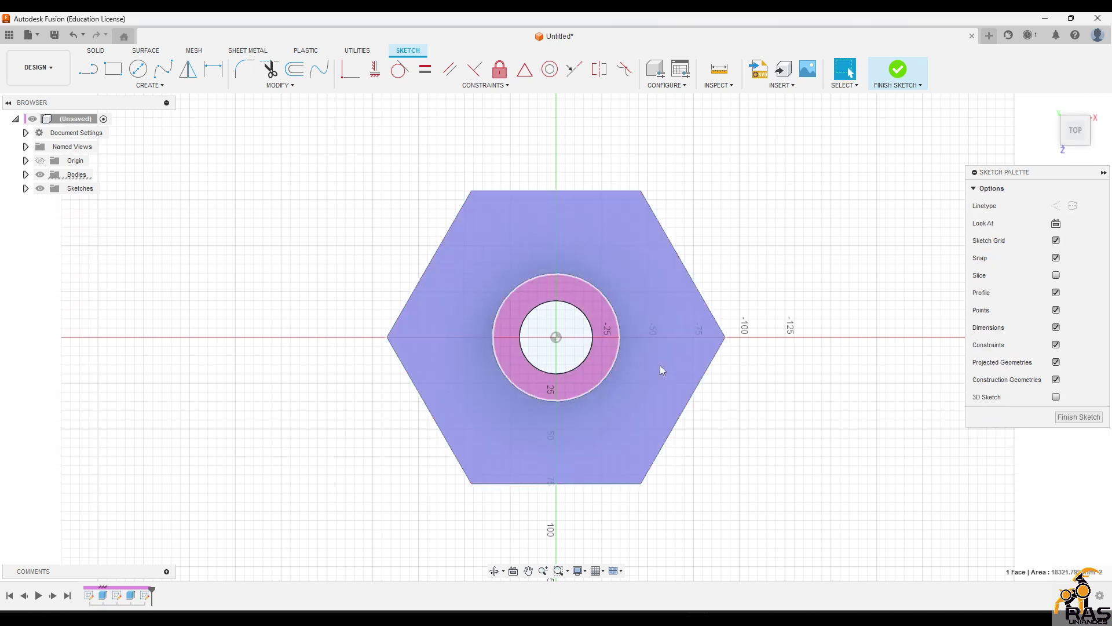
Step: Draw two horizontal lines across the tube wall, from inner to outer circle, on opposite sides of the hole
{"action": "key", "text": "l"}
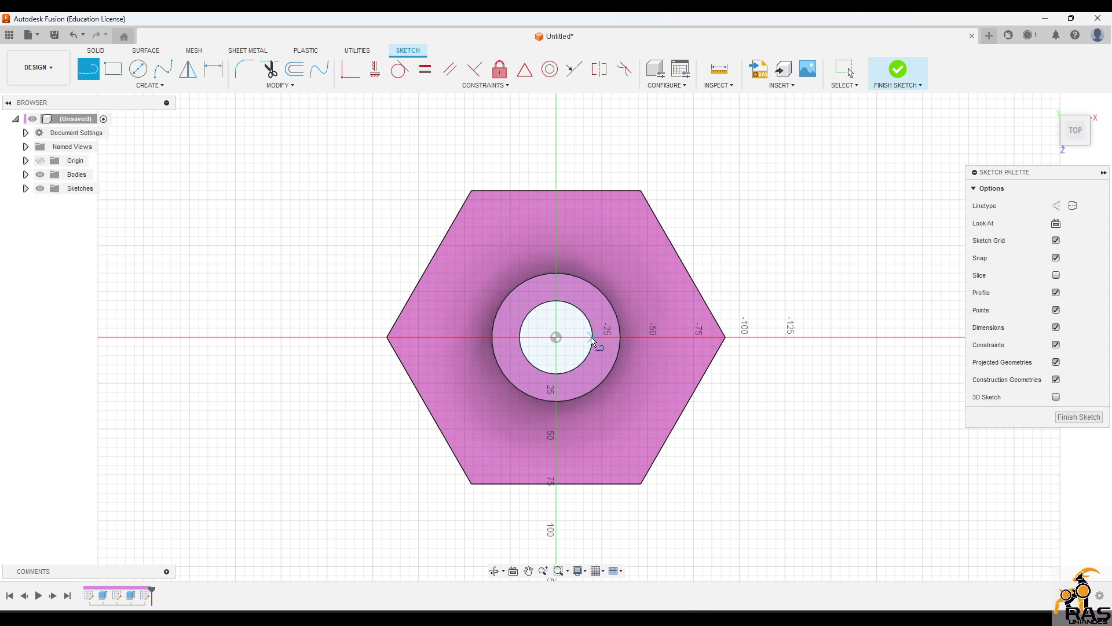
{"action": "left_click", "coordinate": [592, 337]}
{"action": "left_click", "coordinate": [619, 337]}
{"action": "left_click", "coordinate": [519, 337]}
{"action": "left_click", "coordinate": [492, 339]}
{"action": "key", "text": "Escape"}
Step: Move the left line to test its freedom of movement, and undo the move
{"action": "left_click", "coordinate": [505, 339]}
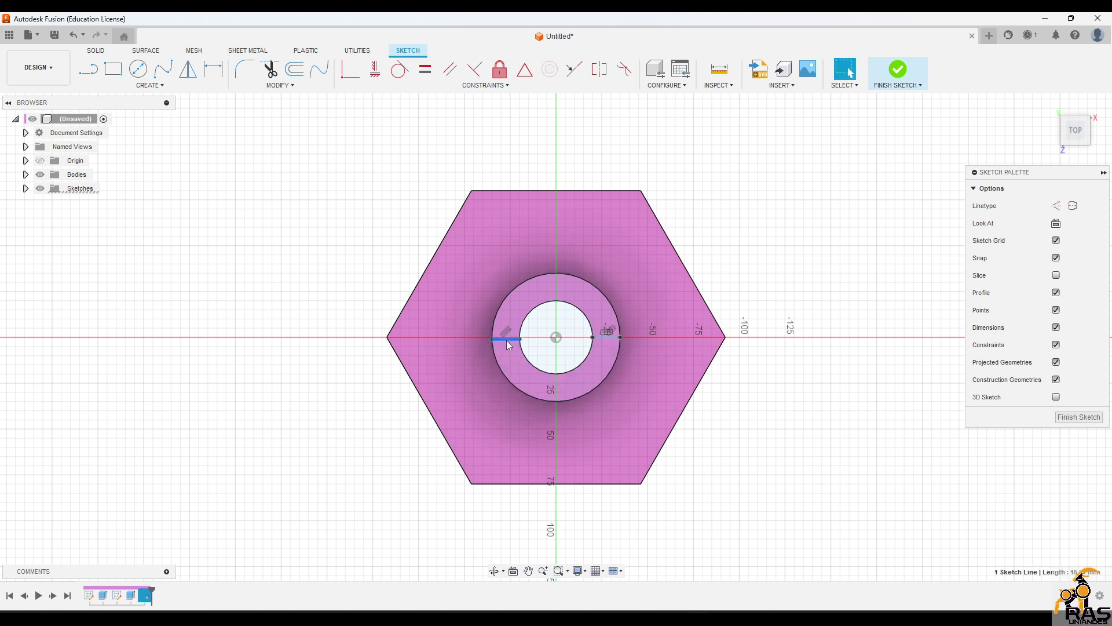
{"action": "mouse_move", "coordinate": [505, 343]}
{"action": "left_mouse_down"}
{"action": "mouse_move", "coordinate": [508, 308]}
{"action": "mouse_move", "coordinate": [508, 358]}
{"action": "left_mouse_up"}
{"action": "key", "text": "ctrl+z"}
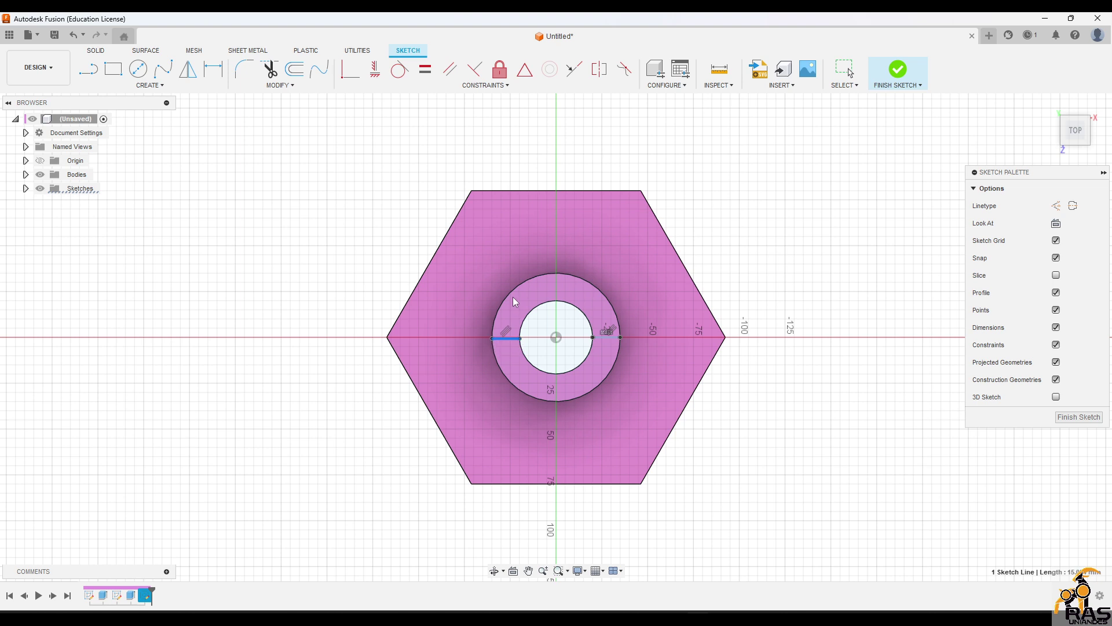
{"action": "key", "text": "Escape"}
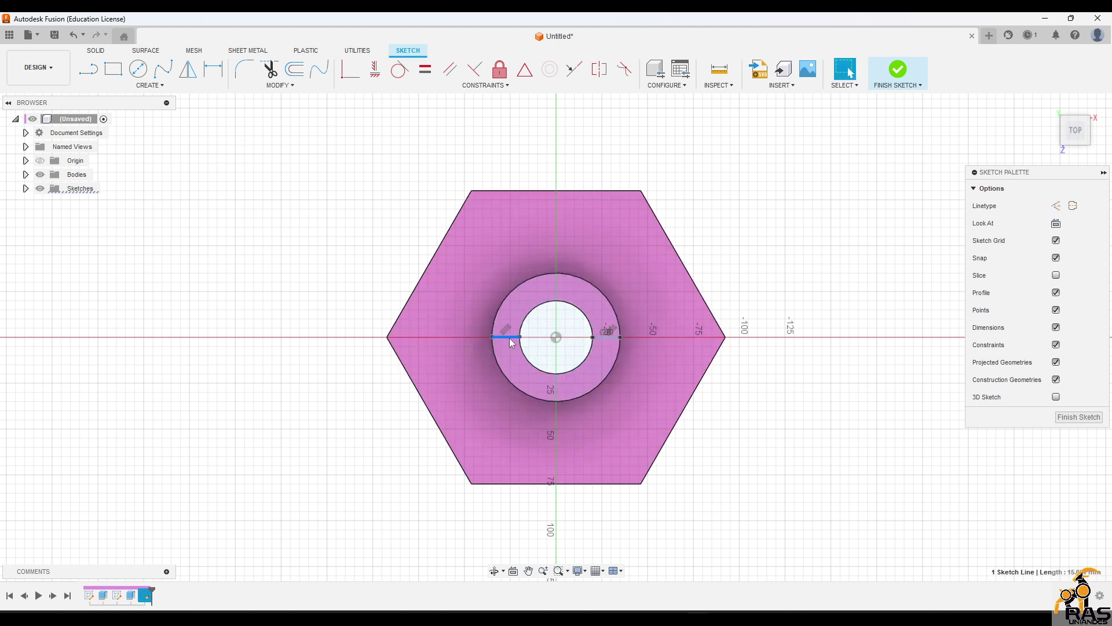
Step: Dimension the left line's length to 15 mm
{"action": "key", "text": "d"}
{"action": "left_click", "coordinate": [508, 412]}
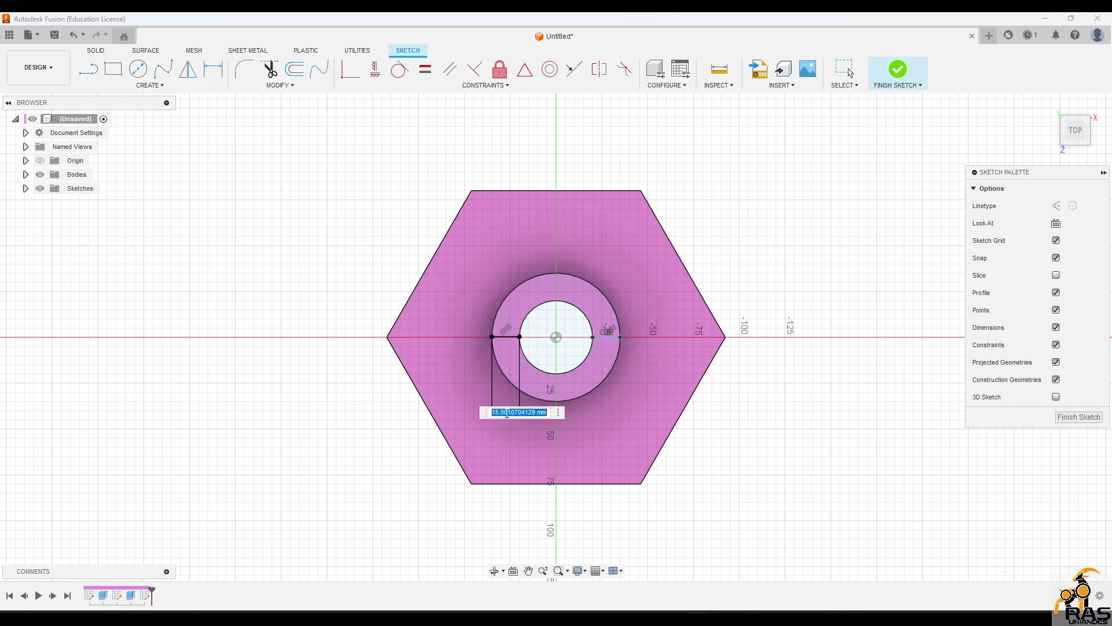
{"action": "type", "text": "15"}
{"action": "key", "text": "Return"}
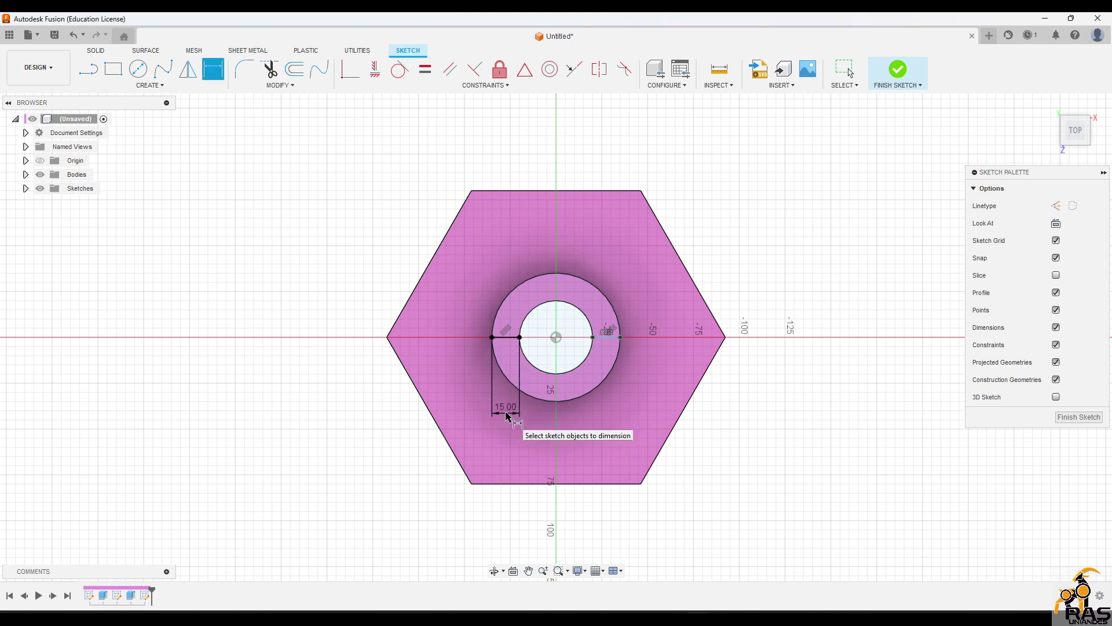
{"action": "key", "text": "Escape"}
Step: Try to constrain the right line equal in length to the left line
{"action": "left_click", "coordinate": [506, 414]}
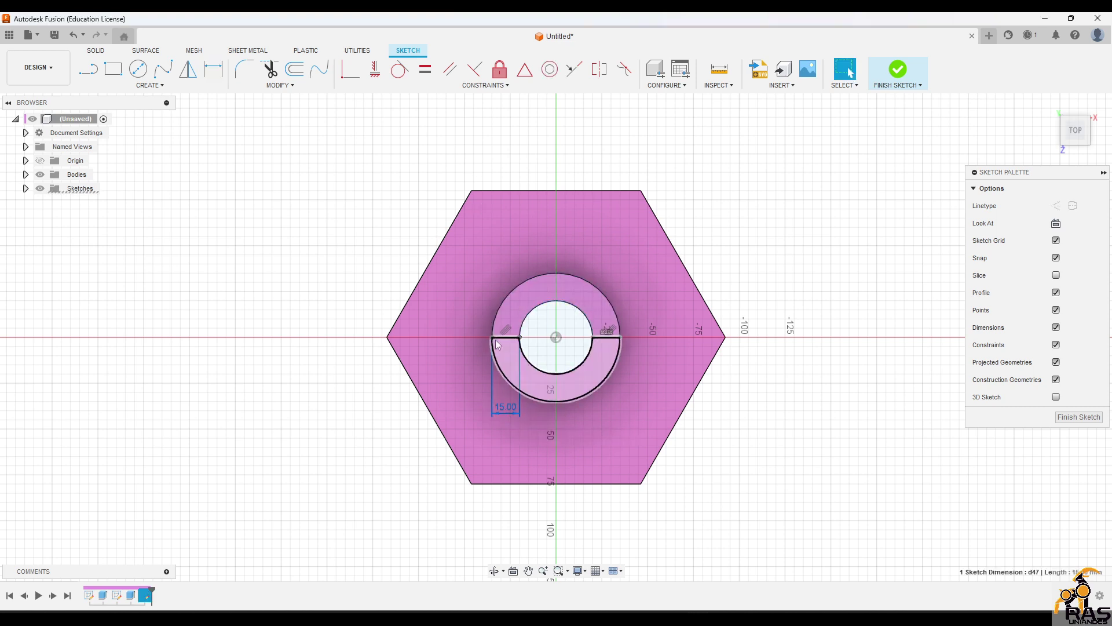
{"action": "left_click", "coordinate": [607, 337]}
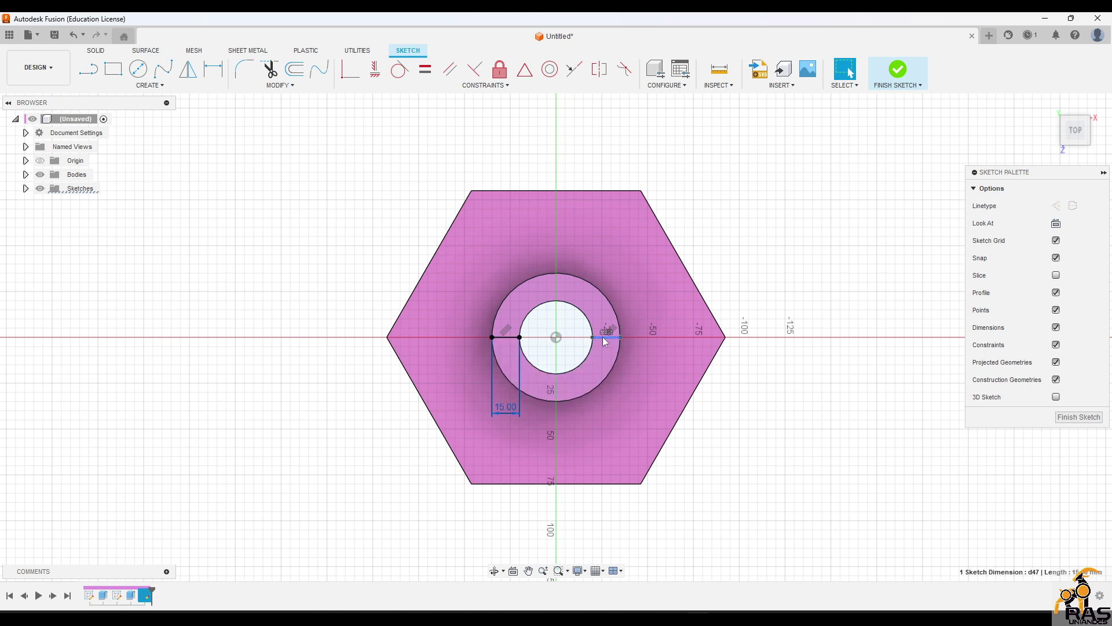
{"action": "left_click", "coordinate": [425, 70]}
{"action": "left_click", "coordinate": [506, 338]}
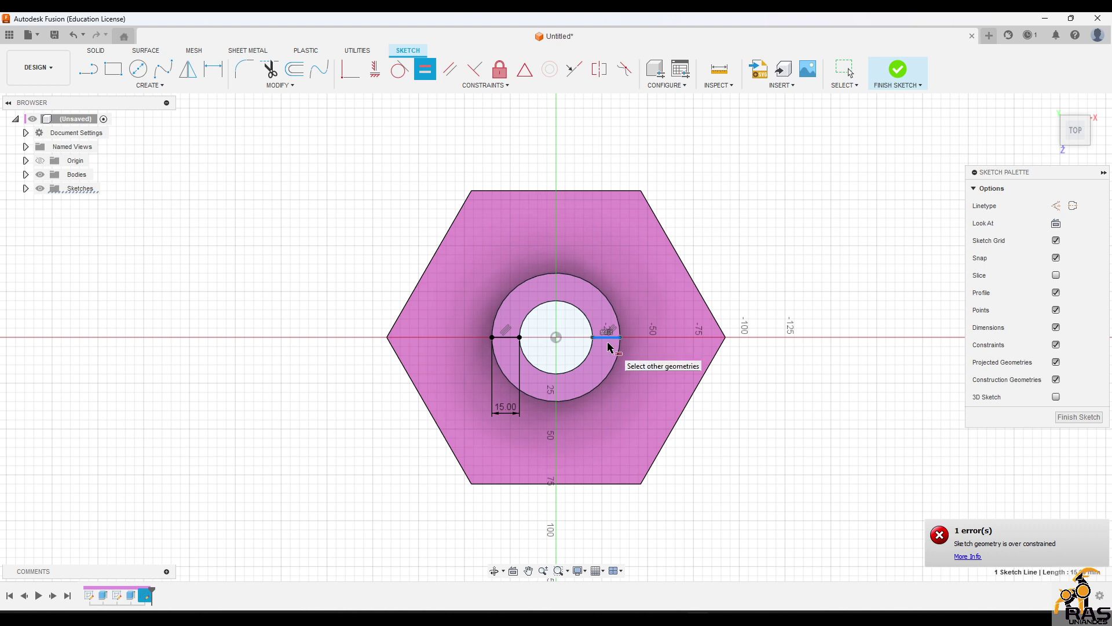
{"action": "key", "text": "Escape"}
Step: Shift the right line down off the axis to constrain it equal to the left one, and place the 15 mm dimension above the ring
{"action": "left_click_drag", "start_coordinate": [612, 346], "coordinate": [617, 377]}
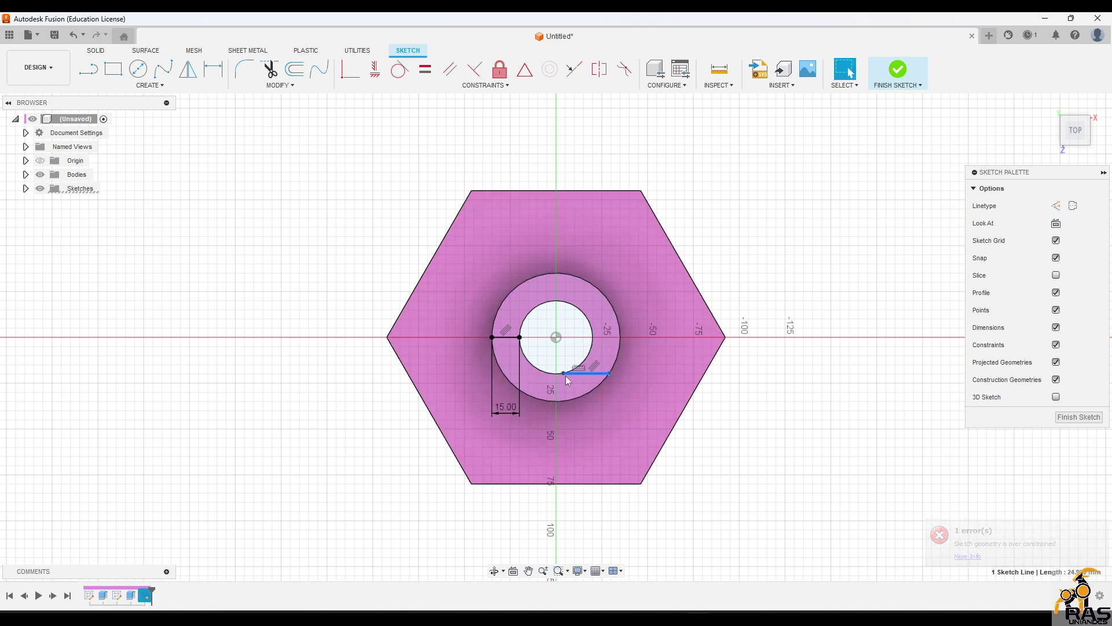
{"action": "left_click", "coordinate": [425, 69]}
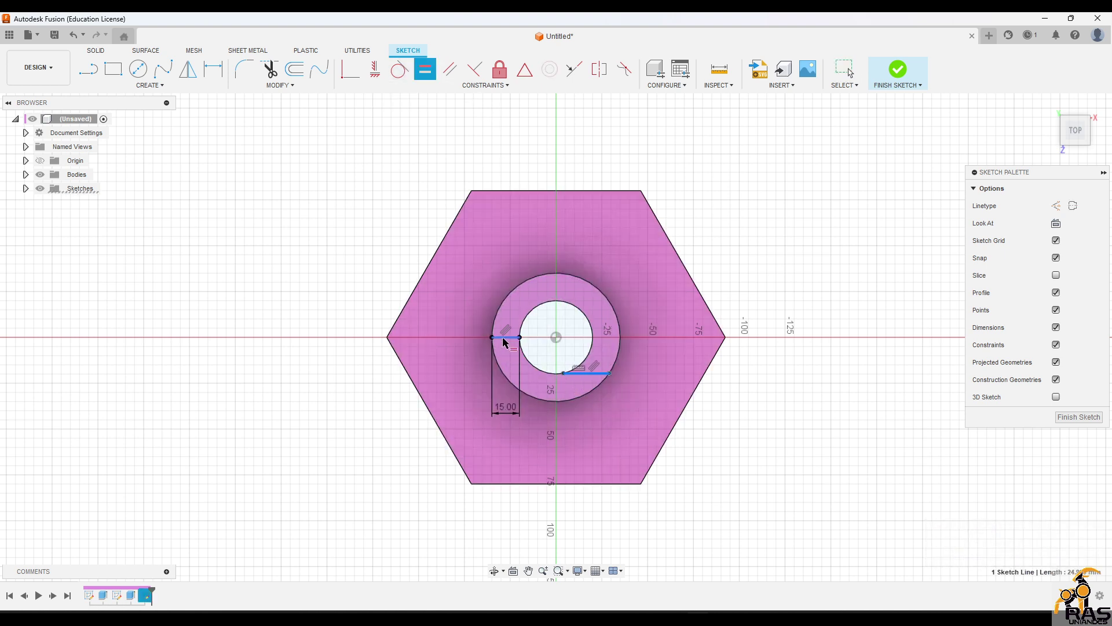
{"action": "left_click", "coordinate": [505, 337]}
{"action": "left_click", "coordinate": [586, 373]}
{"action": "scroll", "coordinate": [626, 374], "scroll_direction": "up", "scroll_amount": 5}
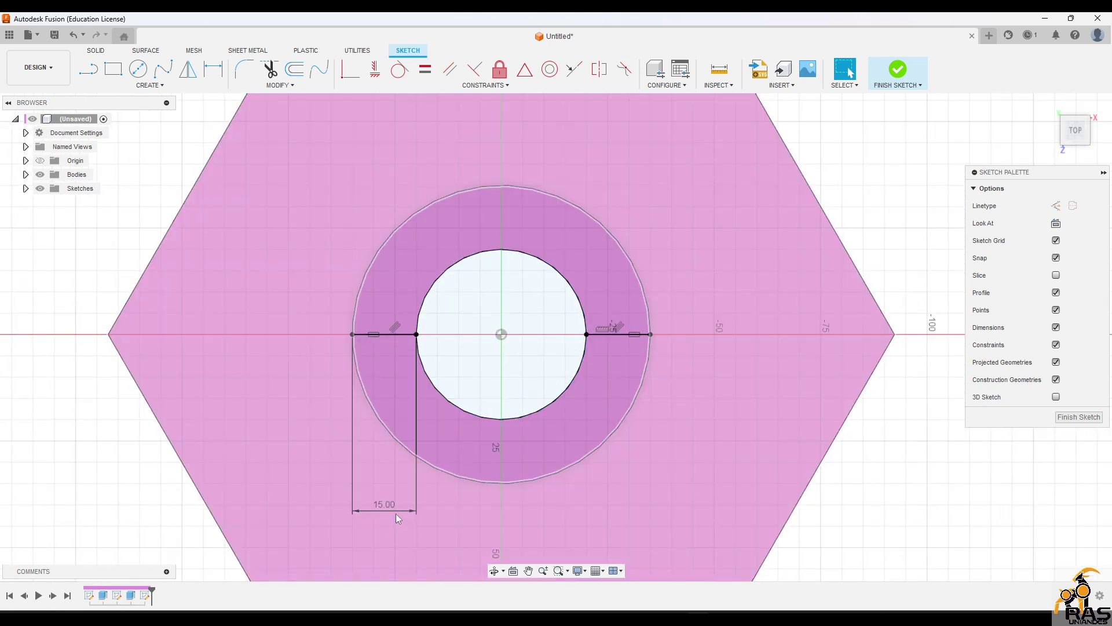
{"action": "left_click_drag", "start_coordinate": [394, 510], "coordinate": [403, 264]}
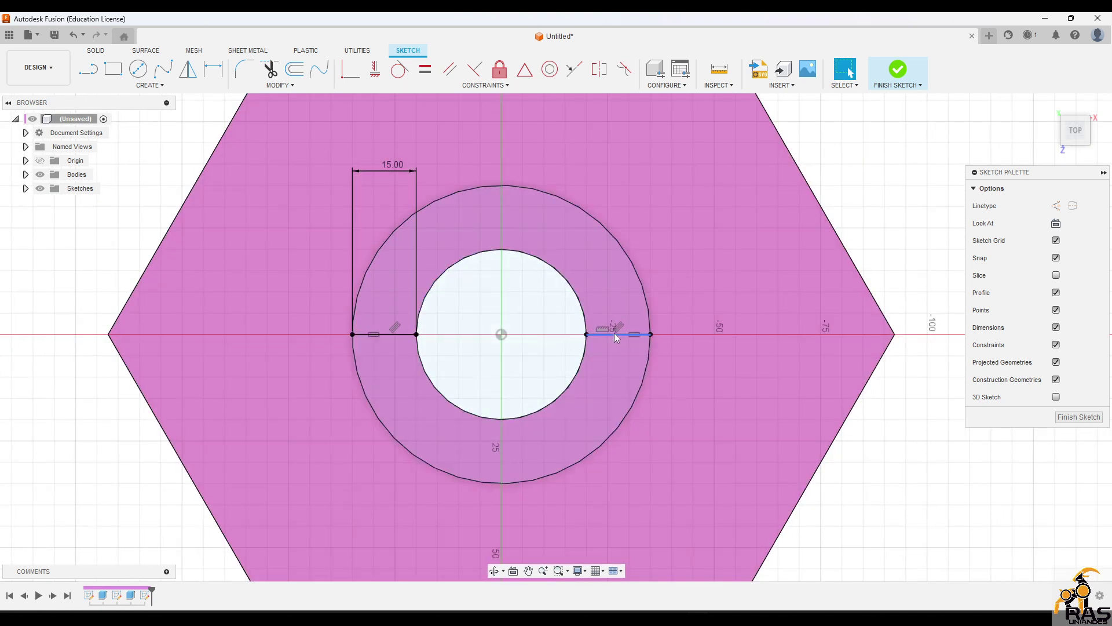
Step: Draw a 10 mm by 10 mm center rectangle centered on the right line's outer endpoint
{"action": "mouse_move", "coordinate": [654, 312]}
{"action": "middle_mouse_down"}
{"action": "mouse_move", "coordinate": [618, 375]}
{"action": "mouse_move", "coordinate": [592, 390]}
{"action": "middle_mouse_up"}
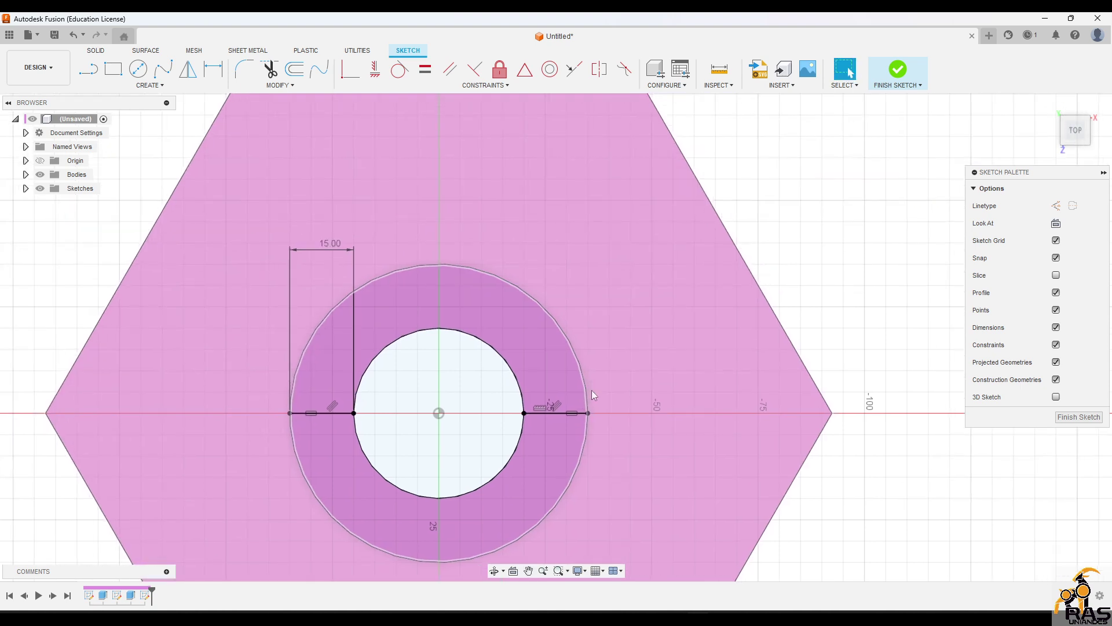
{"action": "key", "text": "r"}
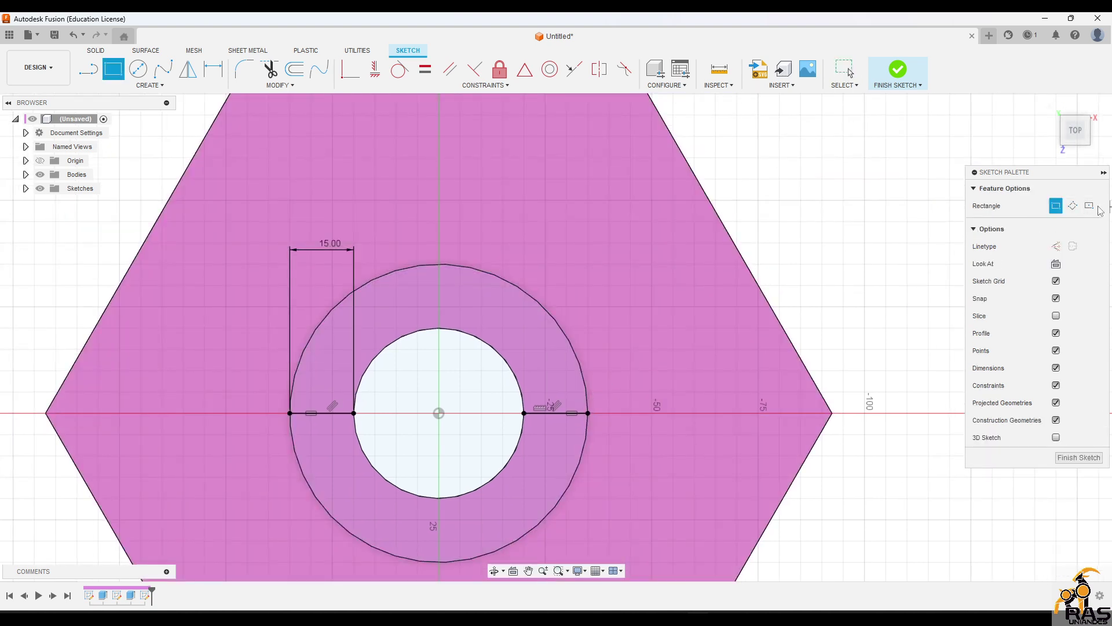
{"action": "left_click", "coordinate": [1089, 206]}
{"action": "left_click", "coordinate": [588, 413]}
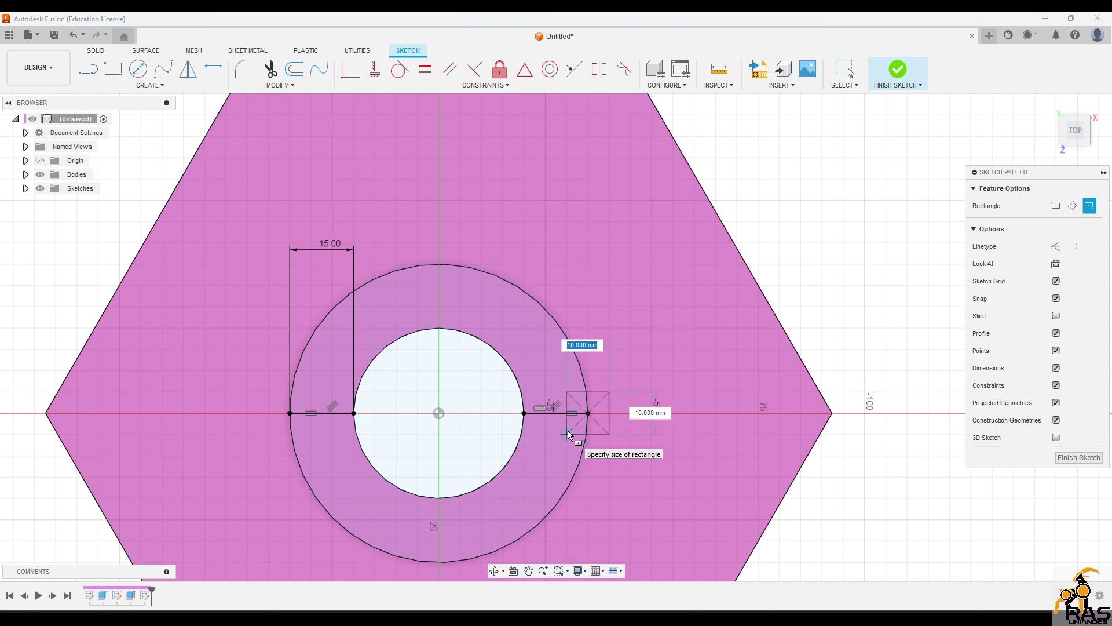
{"action": "type", "text": "10"}
{"action": "key", "text": "Tab"}
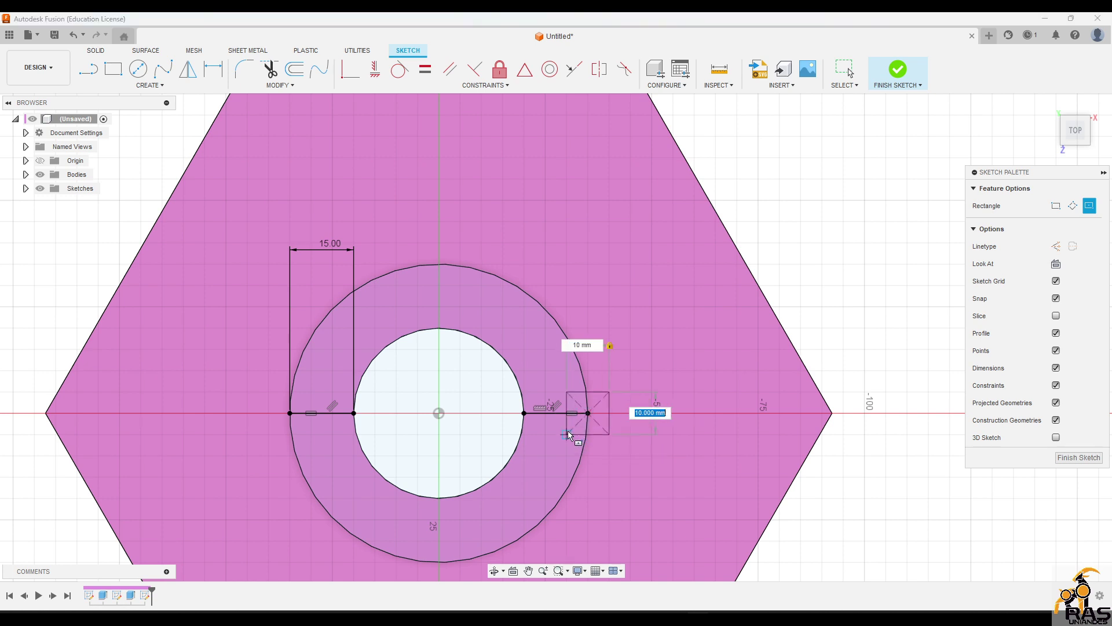
{"action": "type", "text": "10"}
{"action": "key", "text": "Tab"}
{"action": "key", "text": "Tab"}
{"action": "key", "text": "Tab"}
{"action": "key", "text": "Tab"}
{"action": "key", "text": "Tab"}
{"action": "key", "text": "Return"}
Step: Draw a matching 10 mm by 10 mm center rectangle centered on the left line's outer endpoint
{"action": "key", "text": "r"}
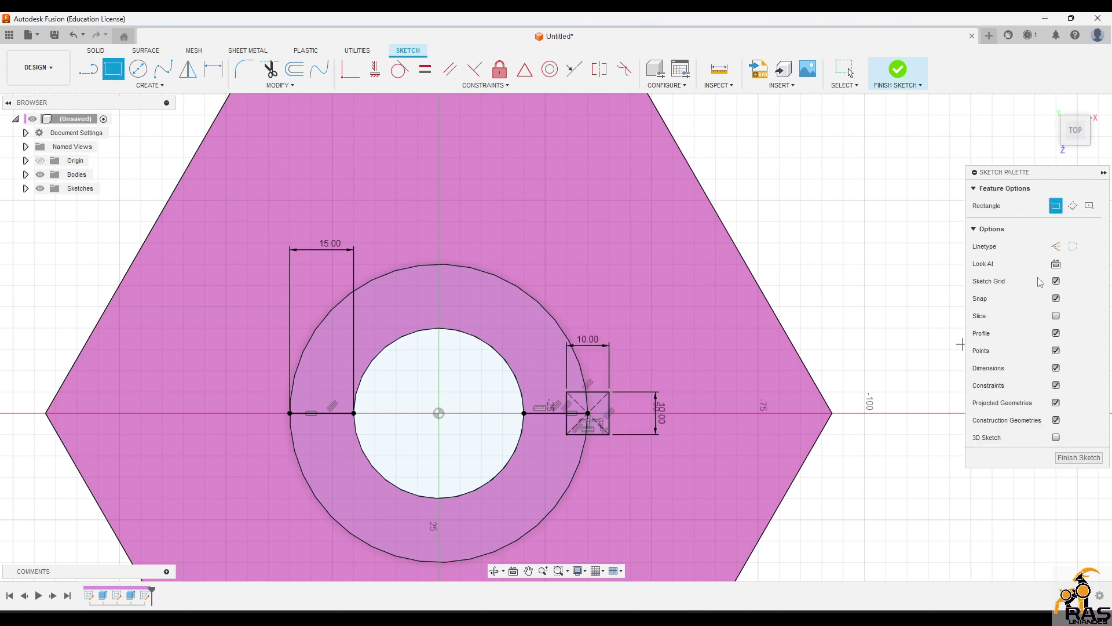
{"action": "left_click", "coordinate": [289, 413]}
{"action": "type", "text": "1"}
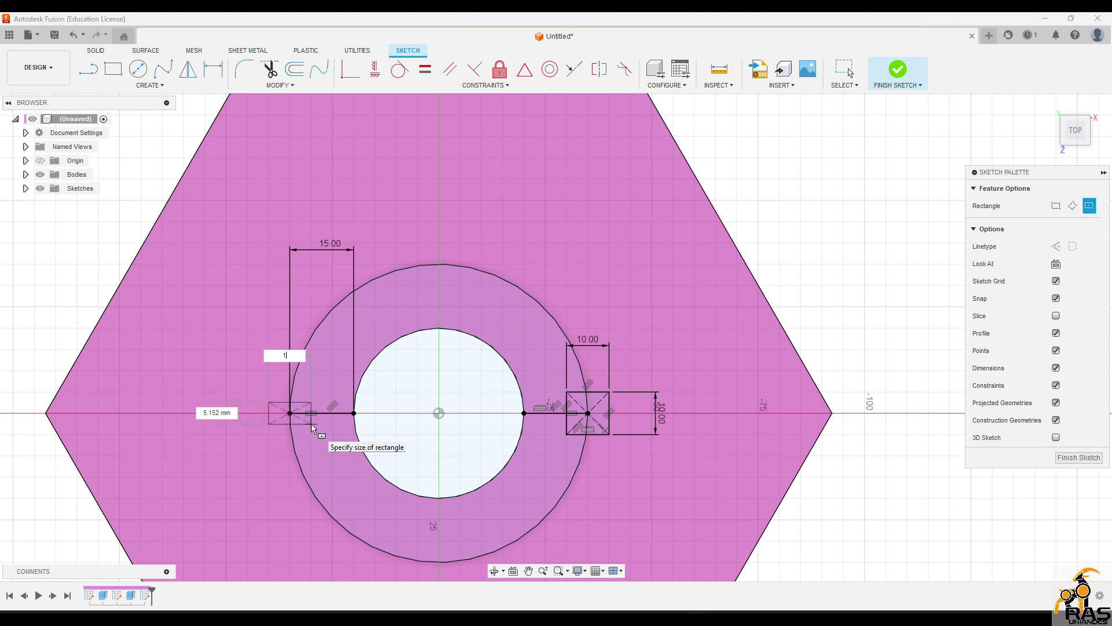
{"action": "type", "text": "0"}
{"action": "key", "text": "Tab"}
{"action": "type", "text": "10"}
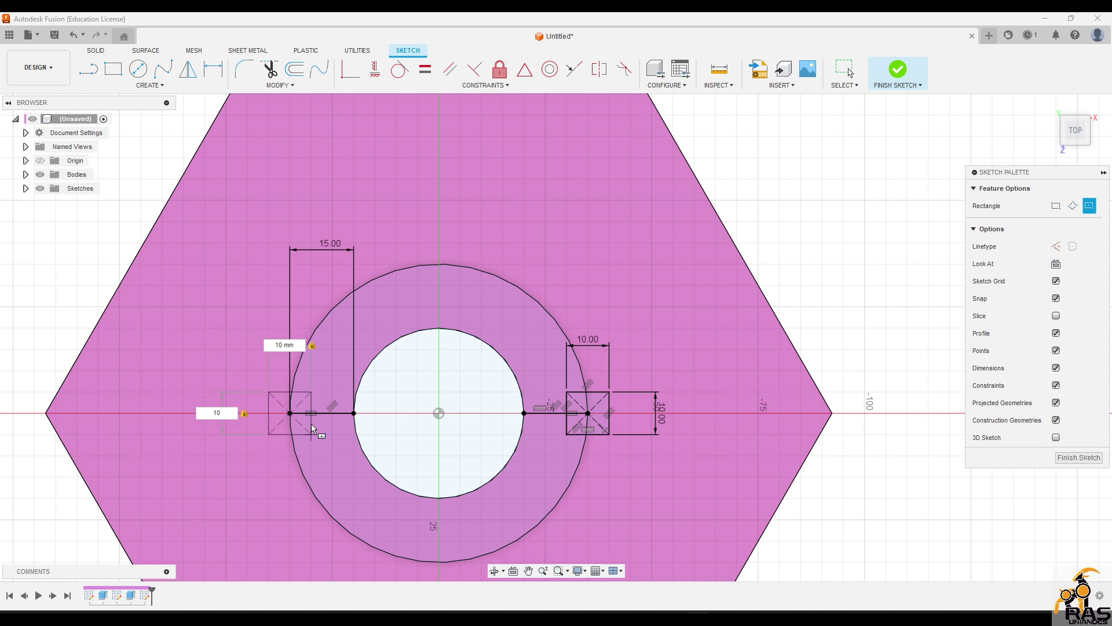
{"action": "key", "text": "Return"}
{"action": "key", "text": "Escape"}
{"action": "scroll", "coordinate": [309, 422], "scroll_direction": "up", "scroll_amount": 4}
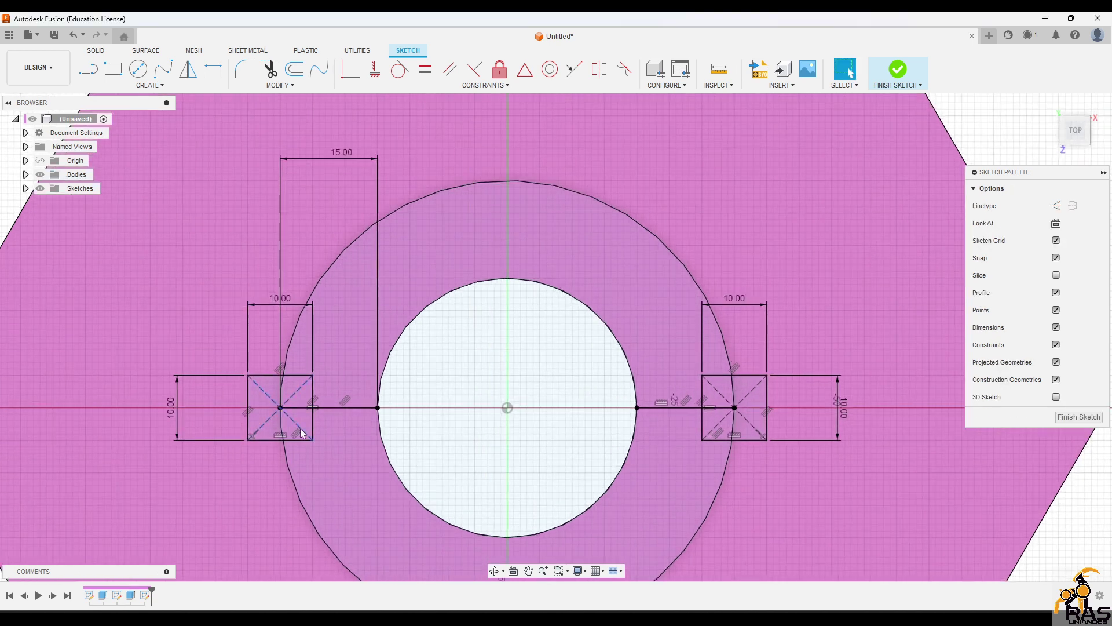
{"action": "left_click", "coordinate": [298, 423]}
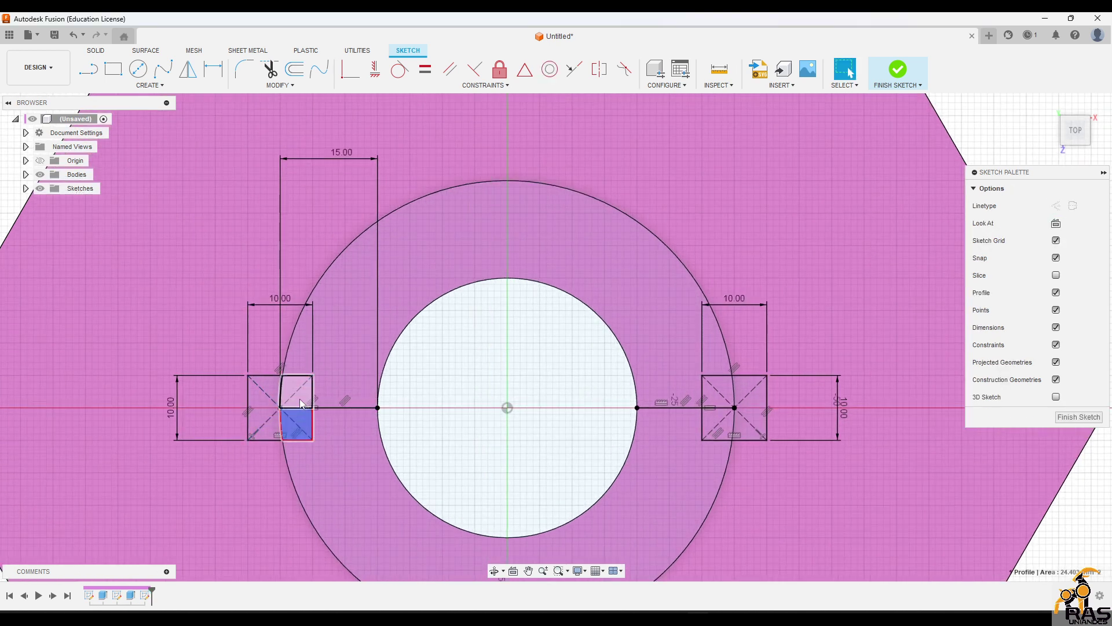
{"action": "left_click", "coordinate": [301, 399], "text": "shift"}
{"action": "left_click", "coordinate": [707, 394], "text": "shift"}
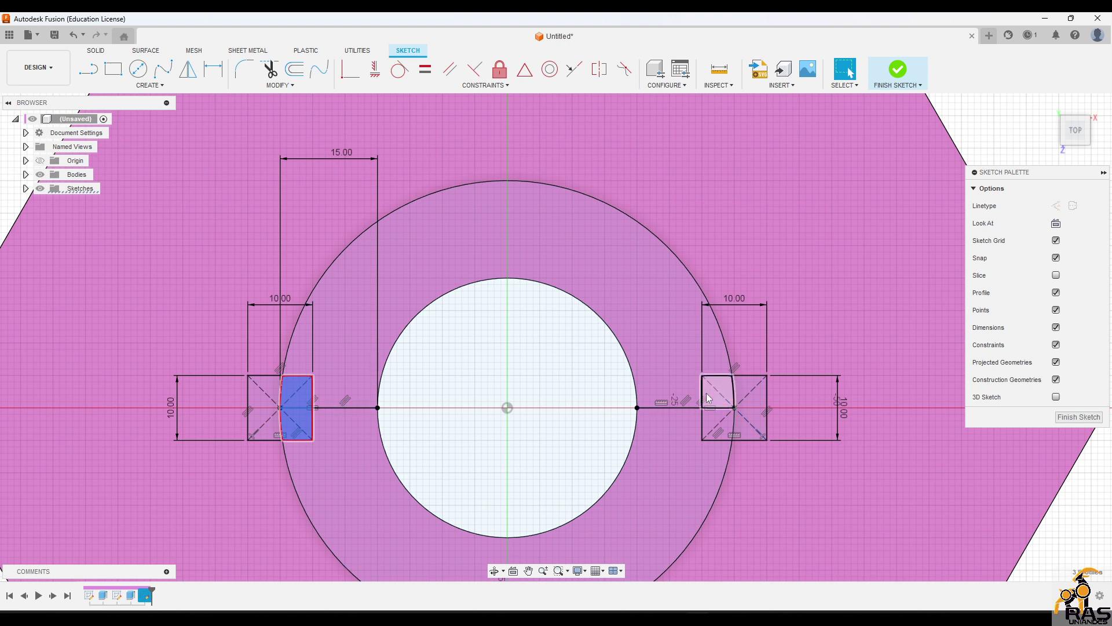
{"action": "left_click", "coordinate": [715, 425], "text": "shift"}
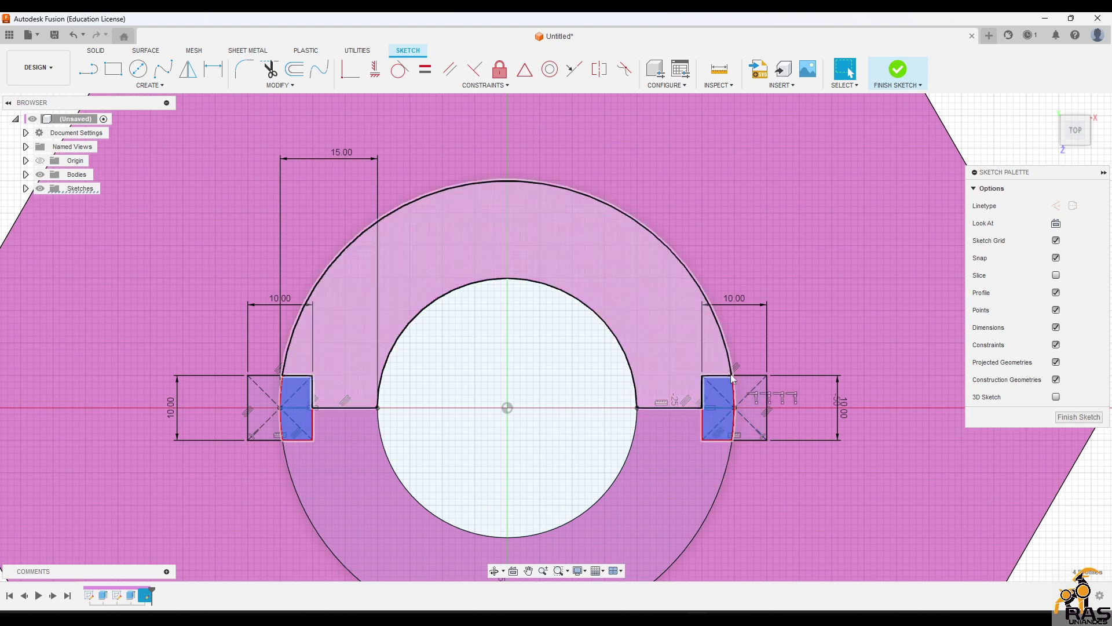
{"action": "left_click", "coordinate": [740, 394]}
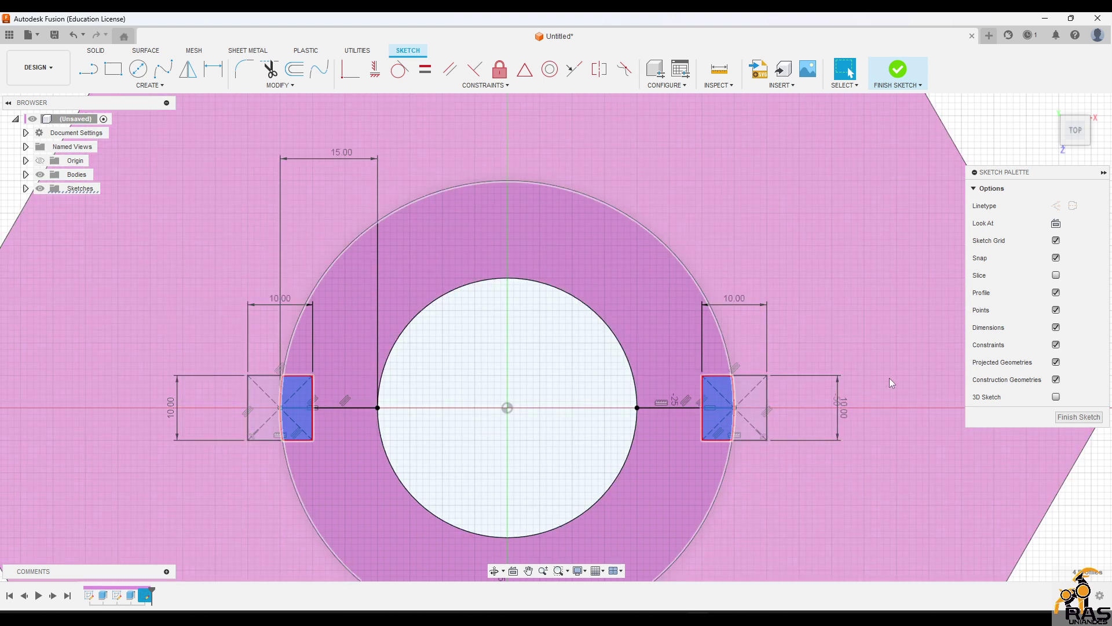
Step: Extrude the four square portions lying inside the tube wall by -50 mm to cut two opposite vertical slots
{"action": "key", "text": "e"}
{"action": "left_click", "coordinate": [718, 393]}
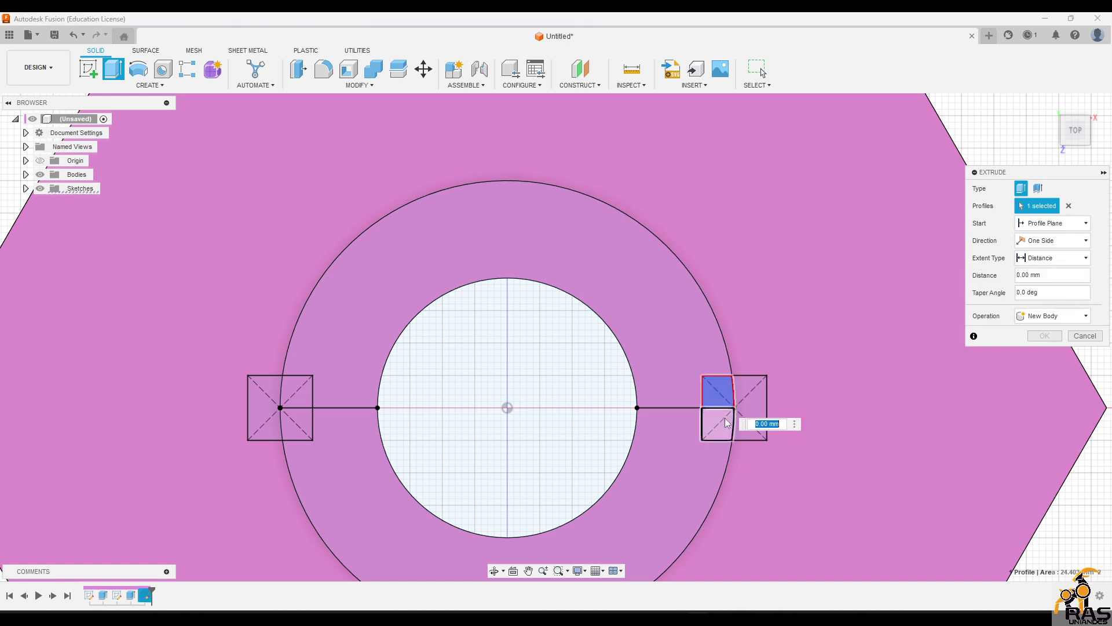
{"action": "left_click", "coordinate": [718, 422]}
{"action": "left_click", "coordinate": [295, 393]}
{"action": "left_click", "coordinate": [296, 423]}
{"action": "middle_click_drag", "start_coordinate": [308, 386], "coordinate": [302, 278], "text": "shift"}
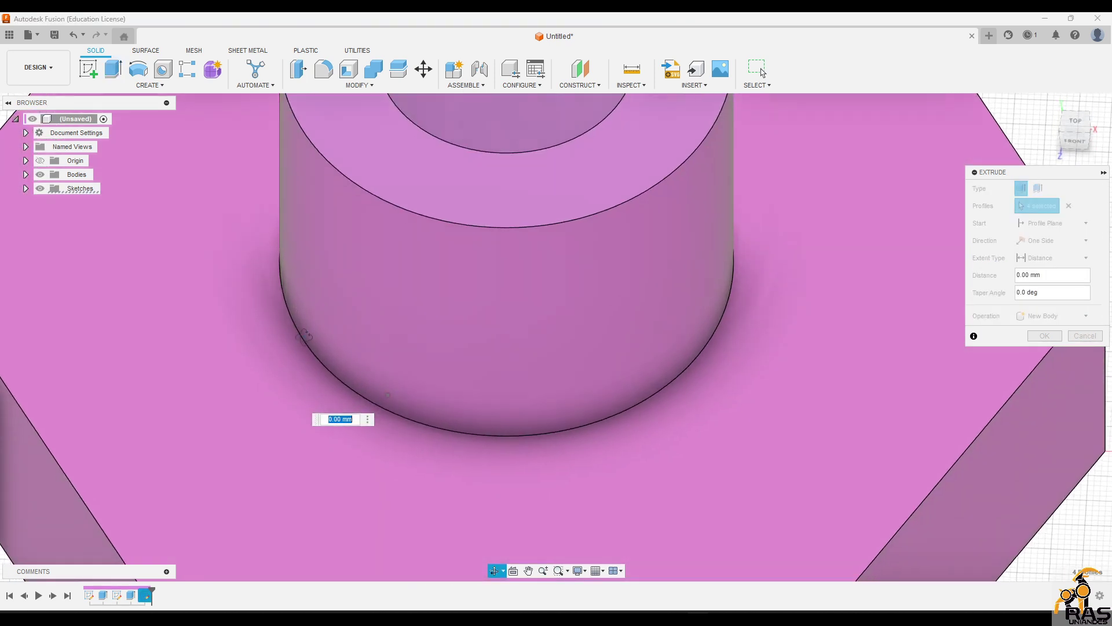
{"action": "type", "text": "-50"}
{"action": "scroll", "coordinate": [673, 467], "scroll_direction": "down", "scroll_amount": 3}
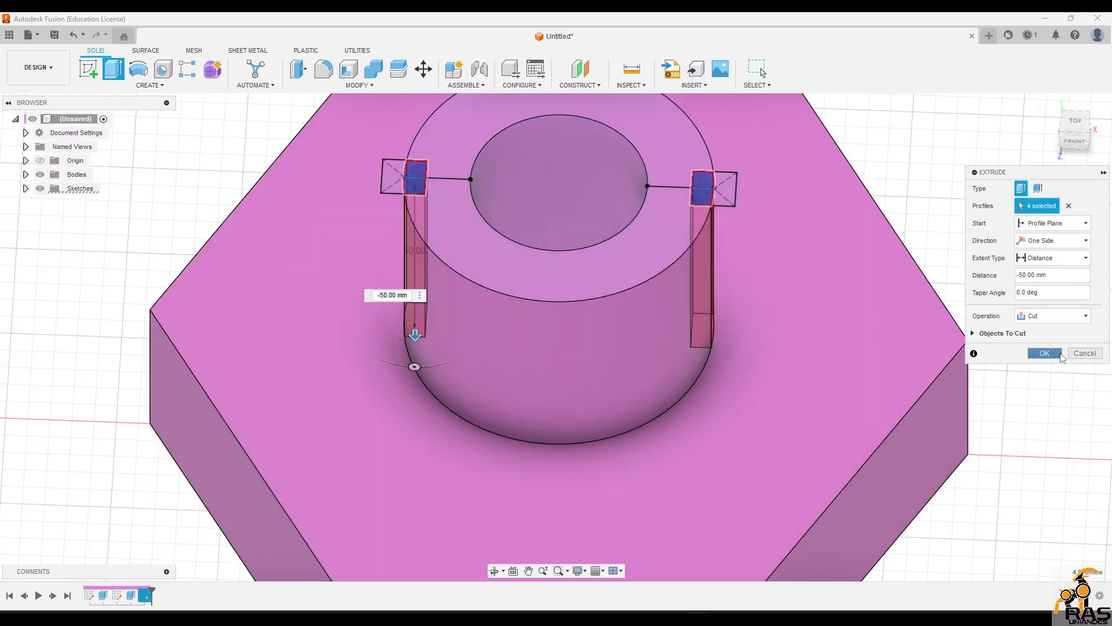
{"action": "left_click", "coordinate": [1045, 353]}
{"action": "middle_click_drag", "start_coordinate": [725, 315], "coordinate": [652, 293], "text": "shift"}
{"action": "scroll", "coordinate": [757, 338], "scroll_direction": "down", "scroll_amount": 4}
{"action": "scroll", "coordinate": [804, 311], "scroll_direction": "down", "scroll_amount": 3}
{"action": "scroll", "coordinate": [812, 346], "scroll_direction": "down", "scroll_amount": 3}
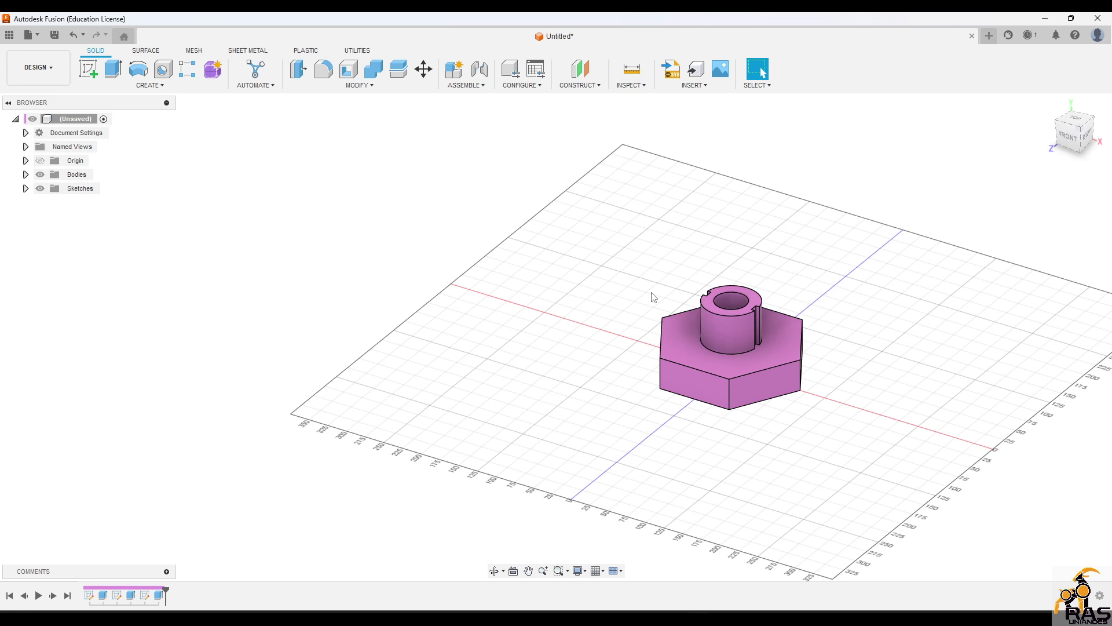
Step: Open a new blank design
{"action": "left_click", "coordinate": [992, 34]}
{"action": "middle_click_drag", "start_coordinate": [609, 371], "coordinate": [639, 372], "text": "shift"}
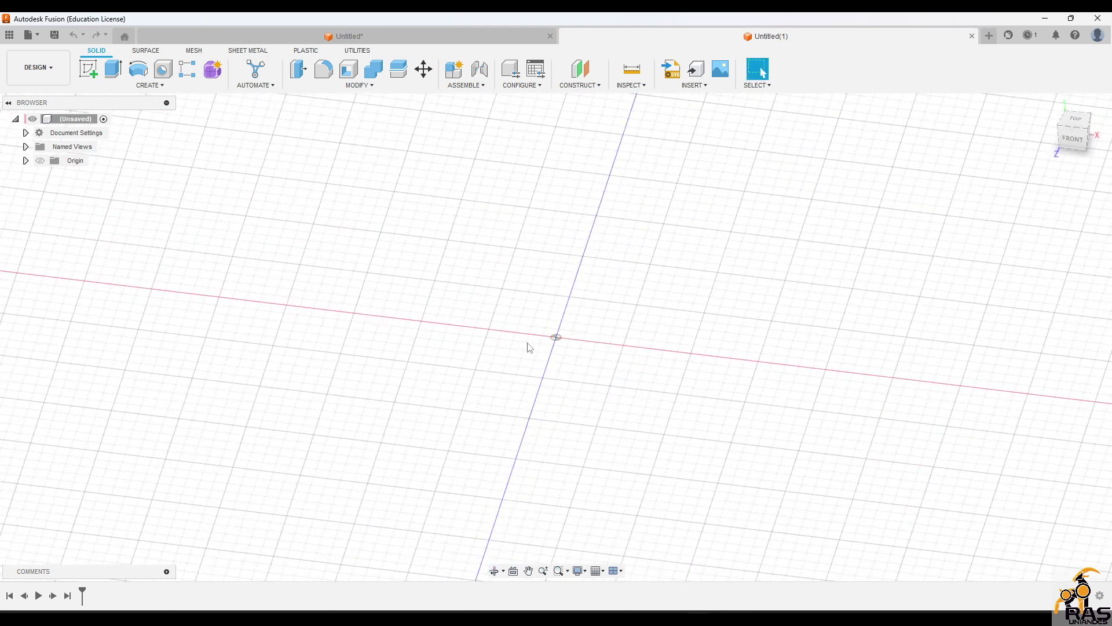
Step: Start a new sketch on the vertical front origin plane
{"action": "middle_click_drag", "start_coordinate": [528, 346], "coordinate": [632, 401]}
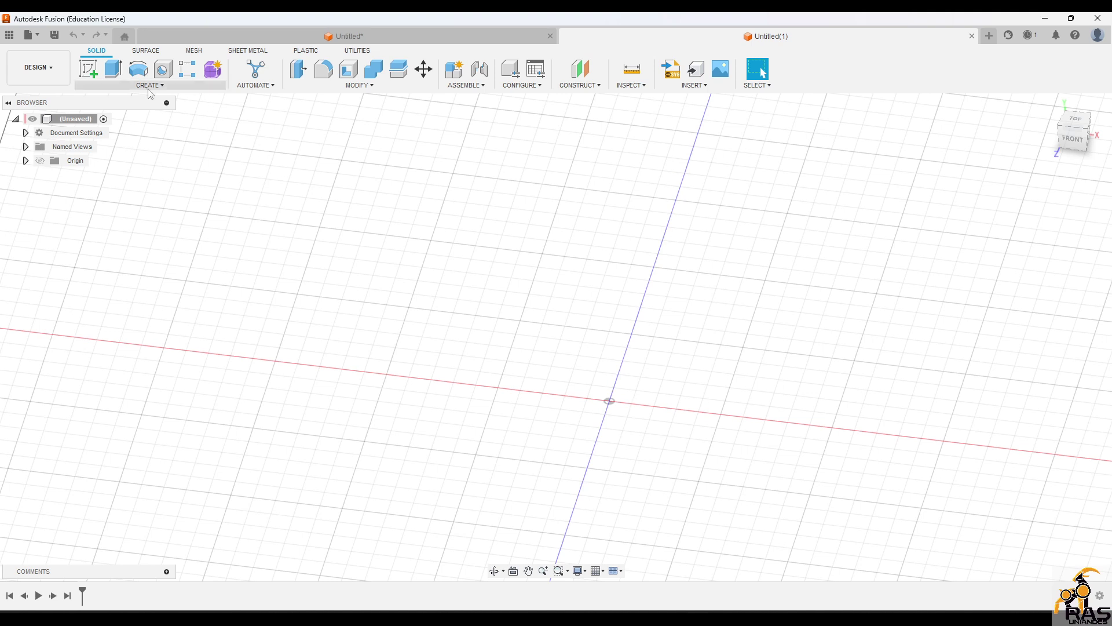
{"action": "left_click", "coordinate": [89, 69]}
{"action": "key", "text": "Escape"}
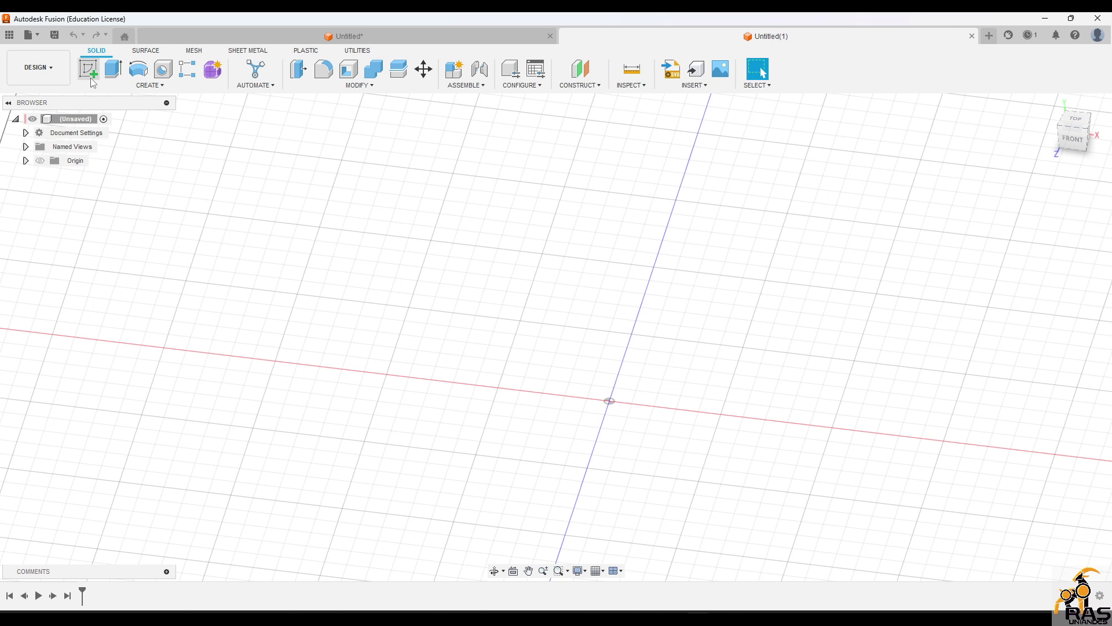
{"action": "left_click", "coordinate": [89, 69]}
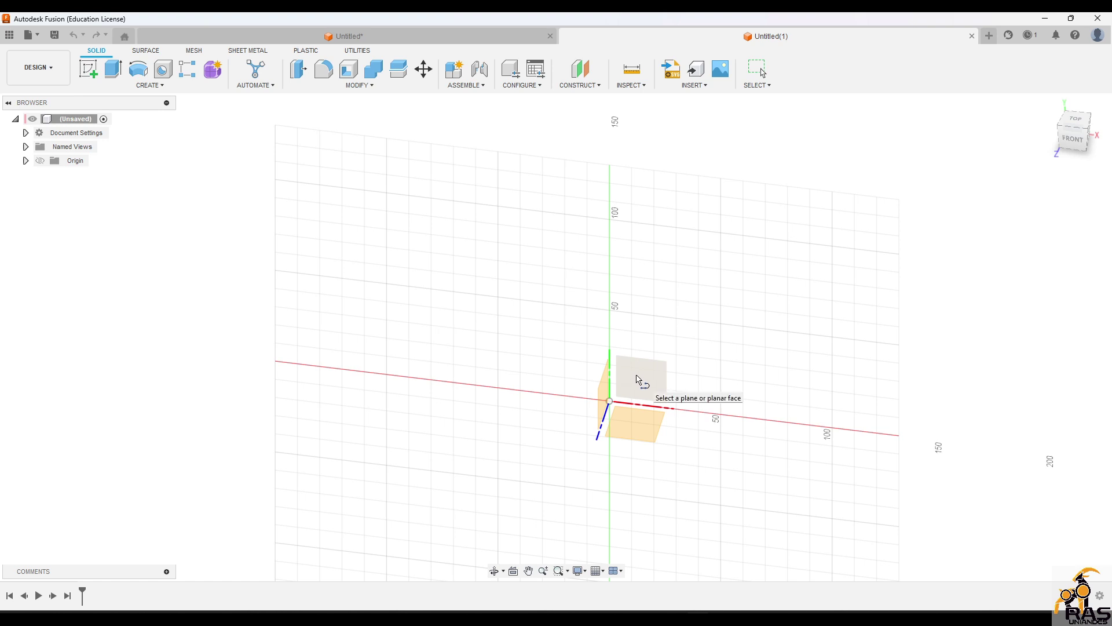
{"action": "left_click", "coordinate": [637, 379]}
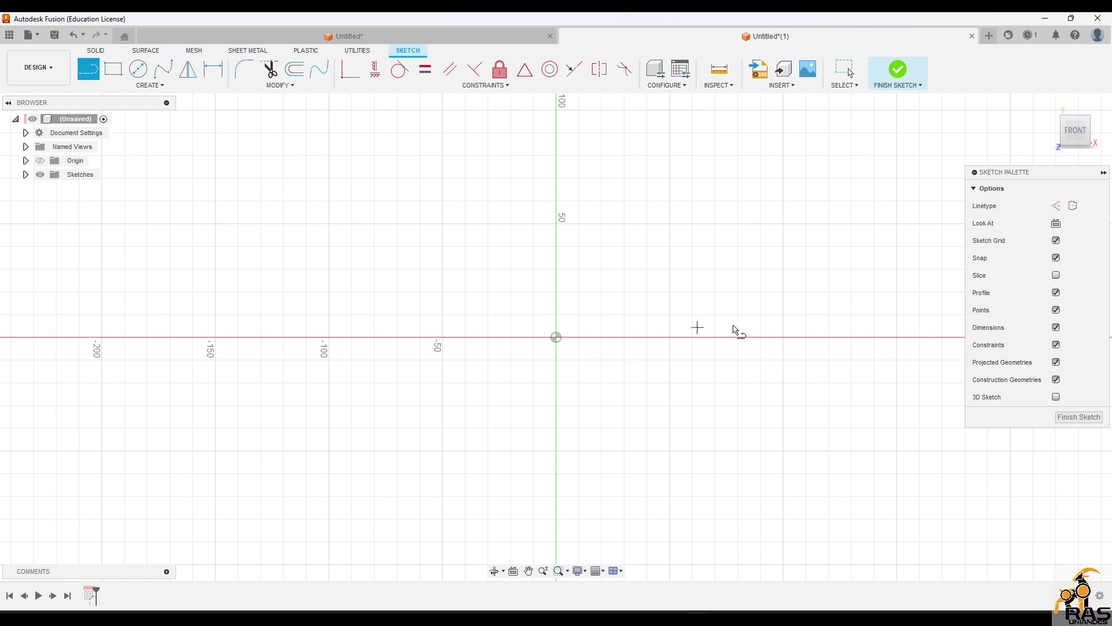
Step: Draw a 1000 mm horizontal construction line from the origin along the positive X axis
{"action": "left_click", "coordinate": [1073, 206]}
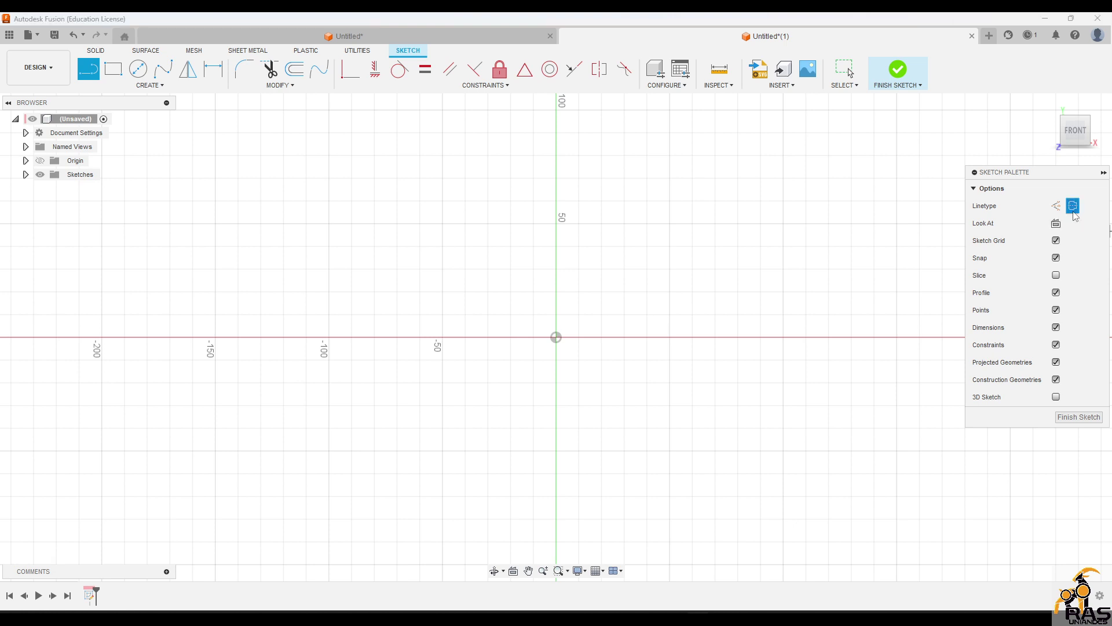
{"action": "left_click", "coordinate": [556, 337]}
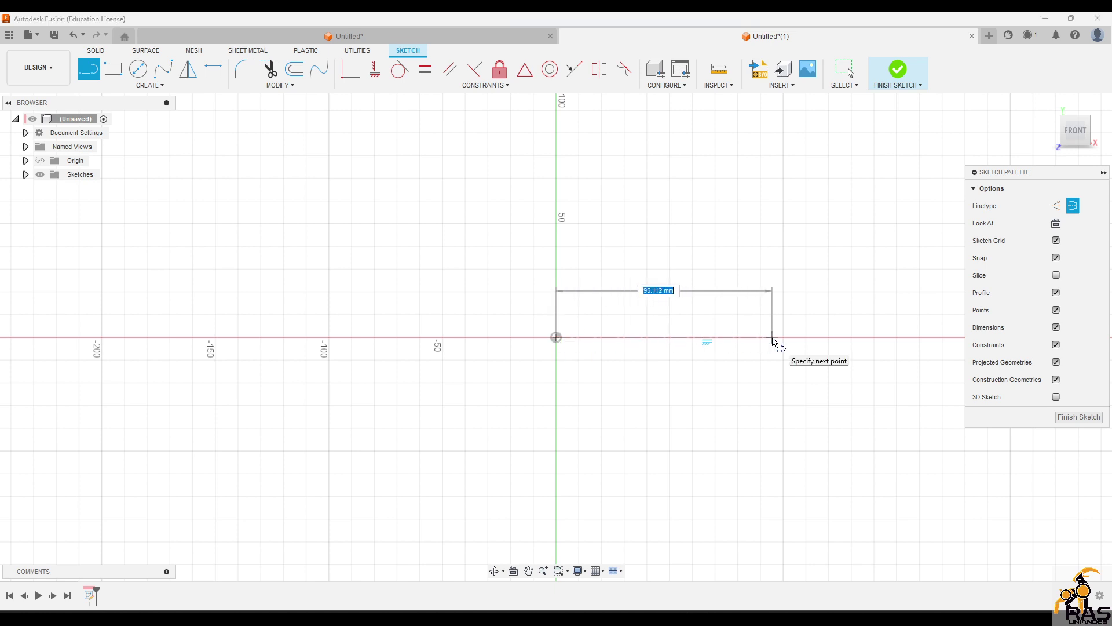
{"action": "type", "text": "1000"}
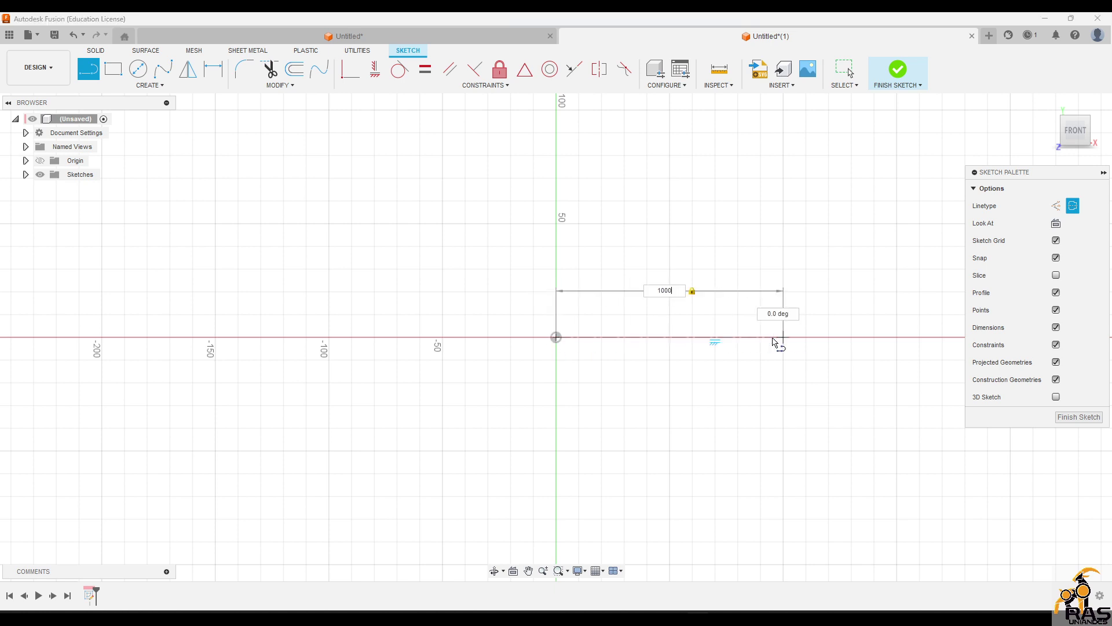
{"action": "key", "text": "Return"}
{"action": "key", "text": "Escape"}
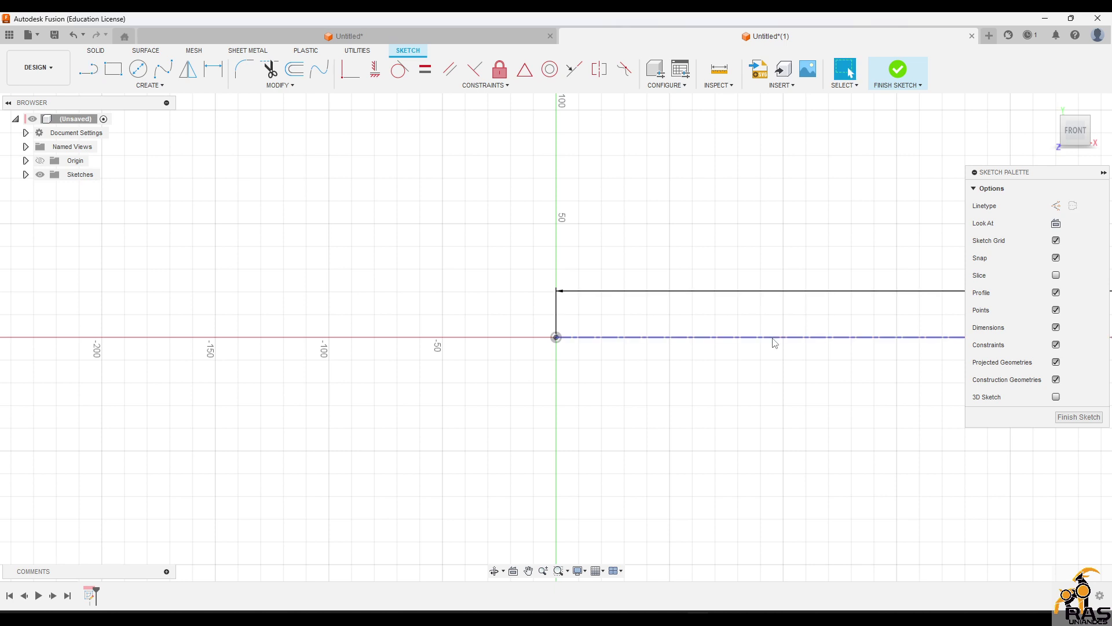
Step: Draw an 80 mm solid line from the origin along the construction line
{"action": "scroll", "coordinate": [846, 376], "scroll_direction": "down", "scroll_amount": 2}
{"action": "mouse_move", "coordinate": [845, 376]}
{"action": "middle_mouse_down"}
{"action": "mouse_move", "coordinate": [402, 345]}
{"action": "mouse_move", "coordinate": [219, 360]}
{"action": "mouse_move", "coordinate": [680, 352]}
{"action": "middle_mouse_up"}
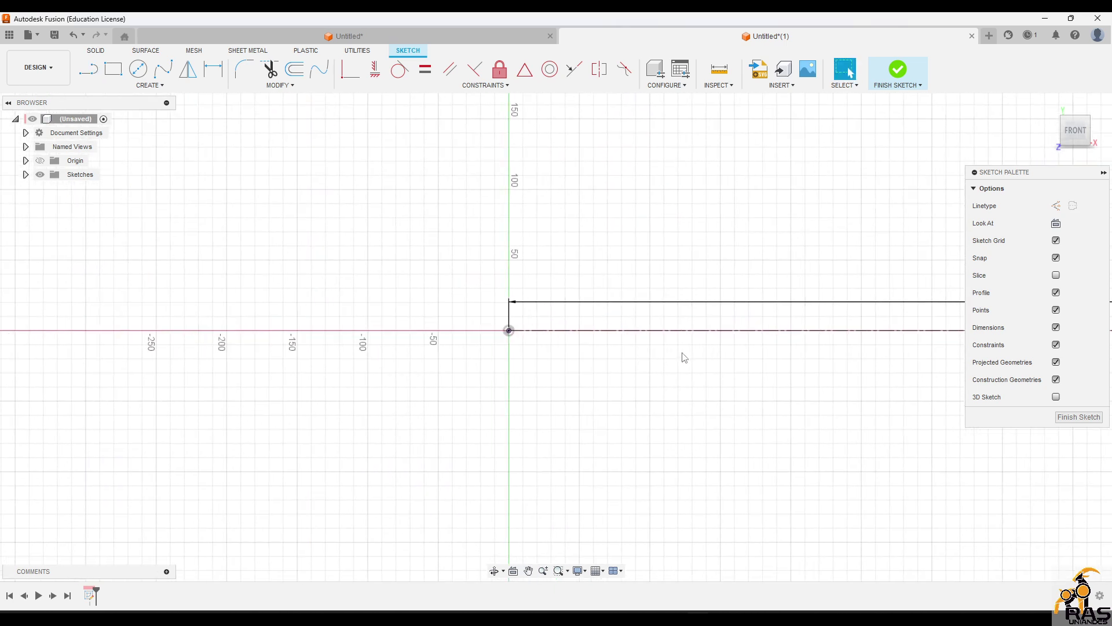
{"action": "key", "text": "l"}
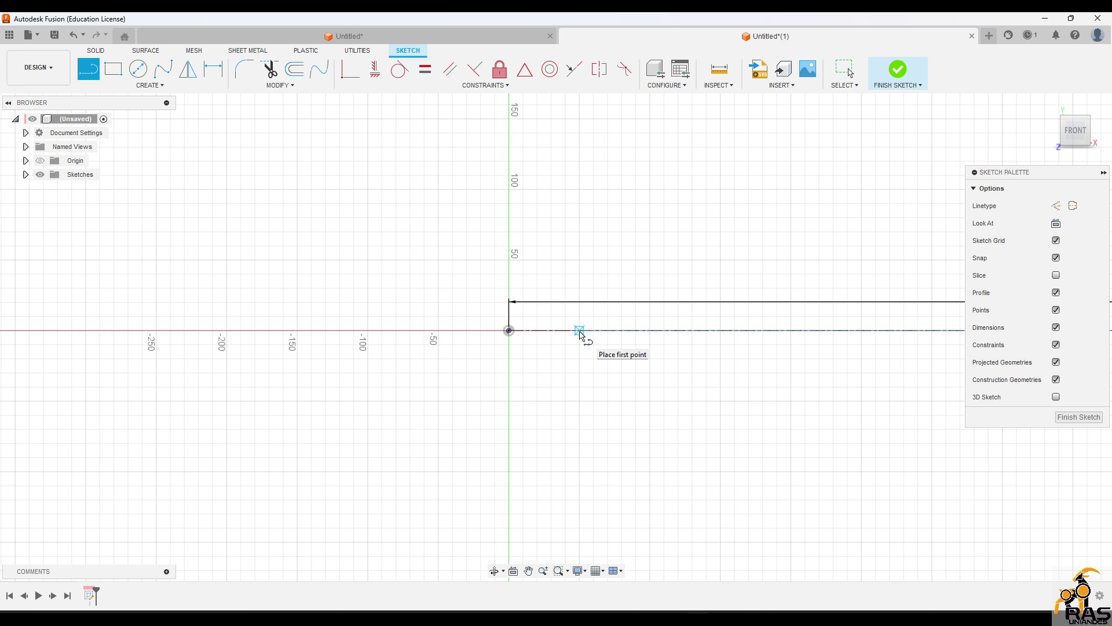
{"action": "left_click", "coordinate": [509, 331]}
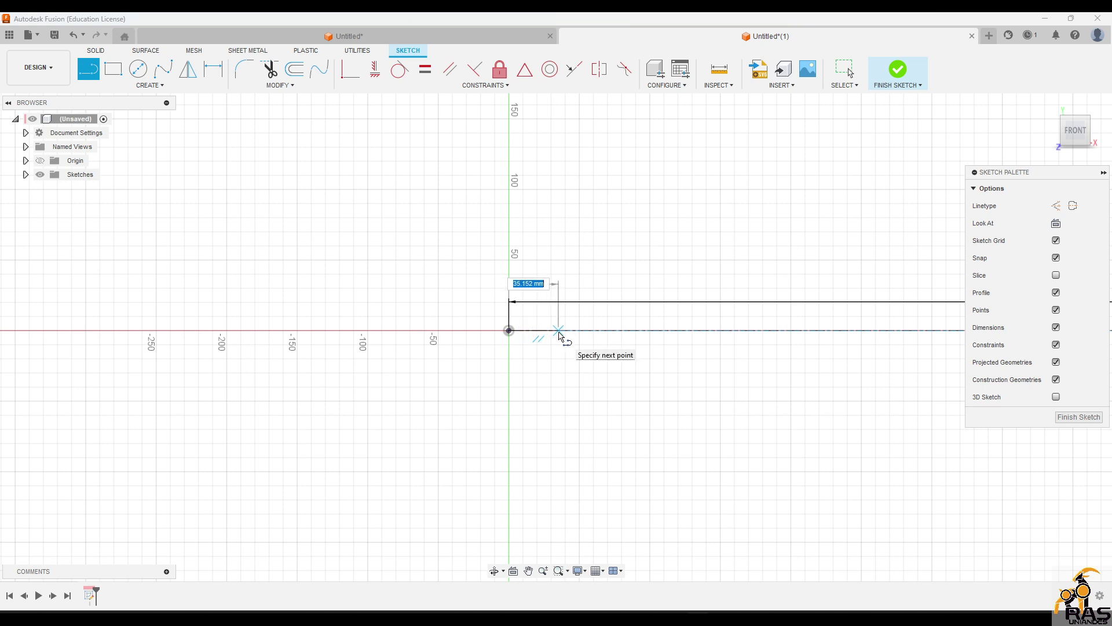
{"action": "type", "text": "20"}
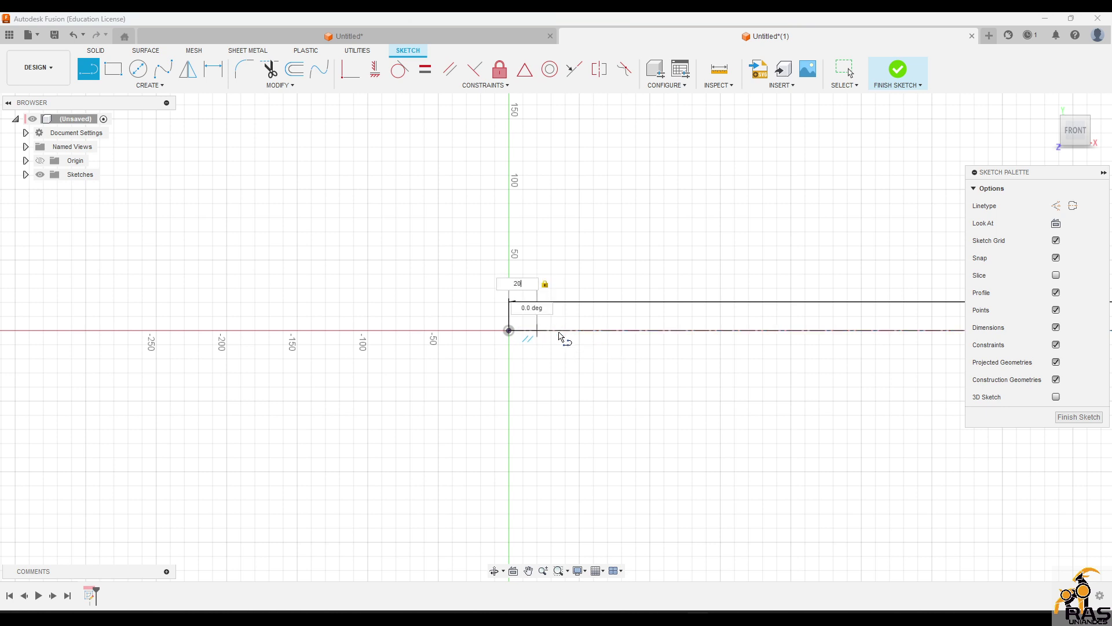
{"action": "key", "text": "BackSpace"}
{"action": "type", "text": "80"}
{"action": "key", "text": "Return"}
{"action": "key", "text": "Escape"}
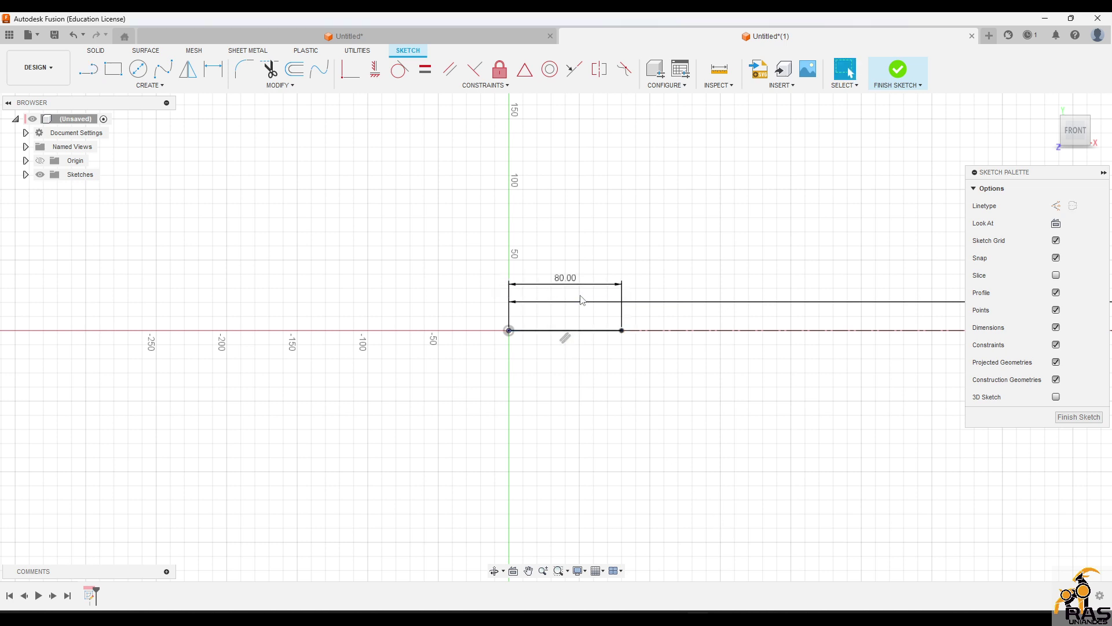
Step: Draw vertical lines of 40/2 mm below and above the 80 mm line's outer endpoint and place both dimensions outside the profile
{"action": "scroll", "coordinate": [619, 336], "scroll_direction": "up", "scroll_amount": 1}
{"action": "scroll", "coordinate": [618, 336], "scroll_direction": "up", "scroll_amount": 1}
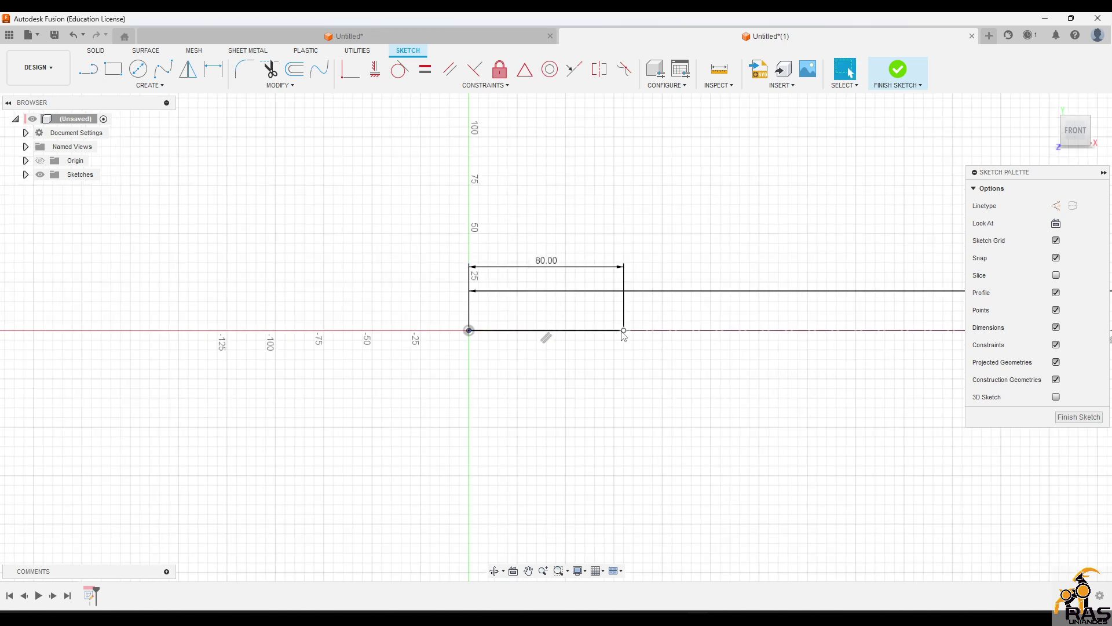
{"action": "key", "text": "l"}
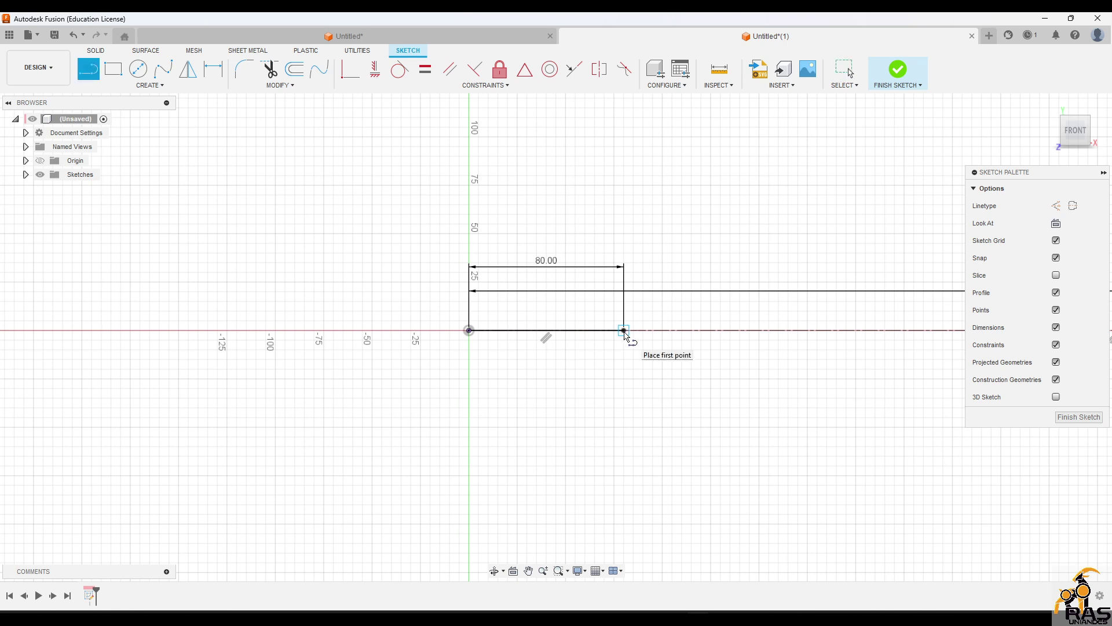
{"action": "left_click", "coordinate": [624, 332]}
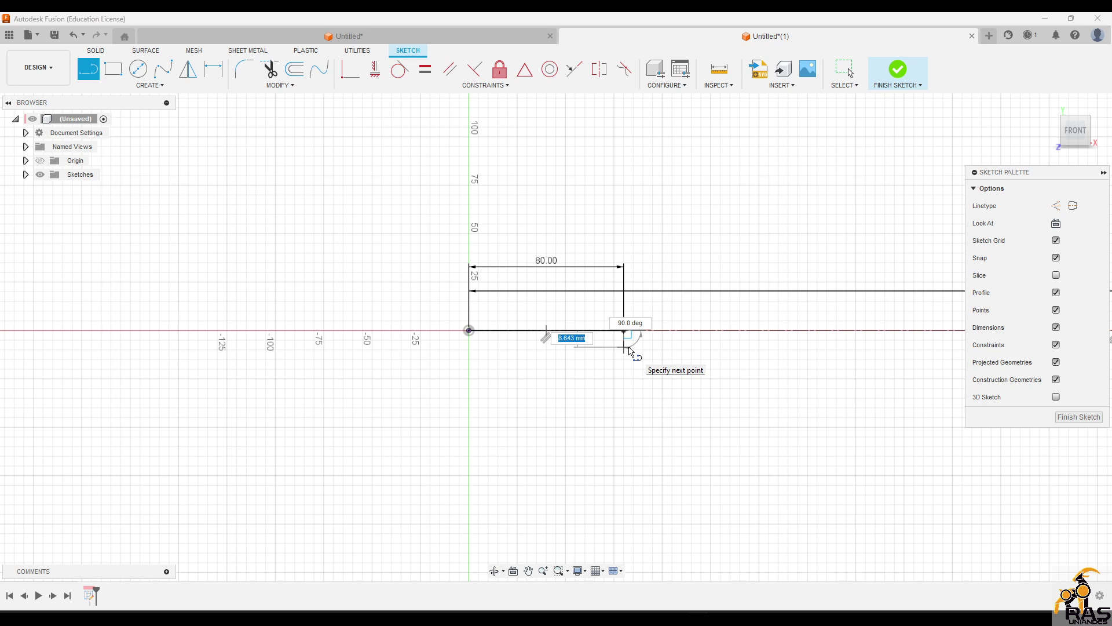
{"action": "type", "text": "40/2"}
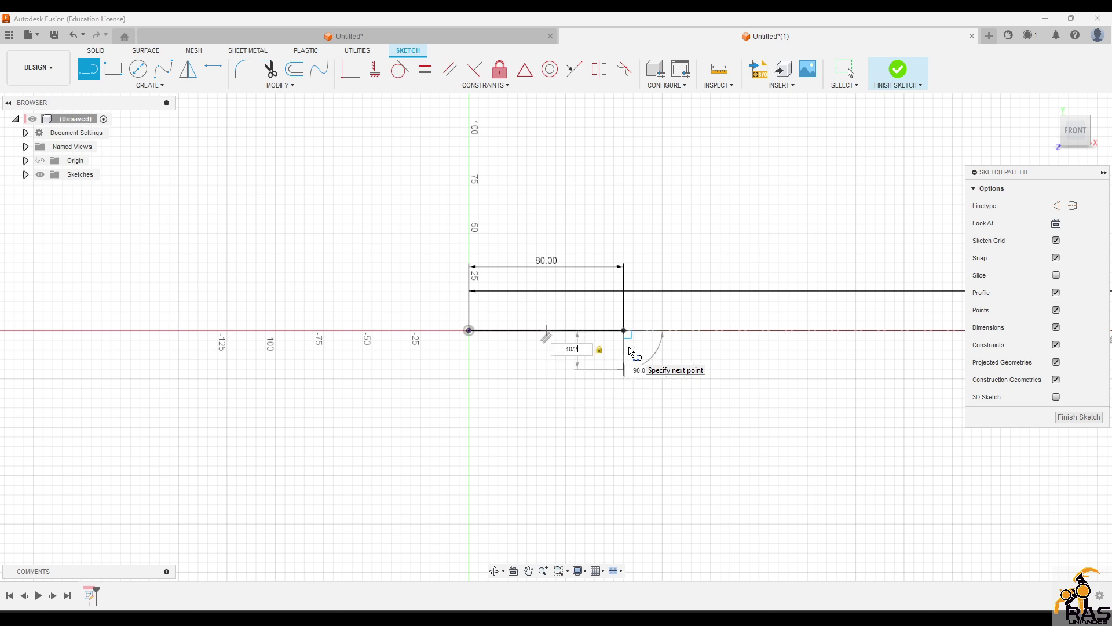
{"action": "key", "text": "Return"}
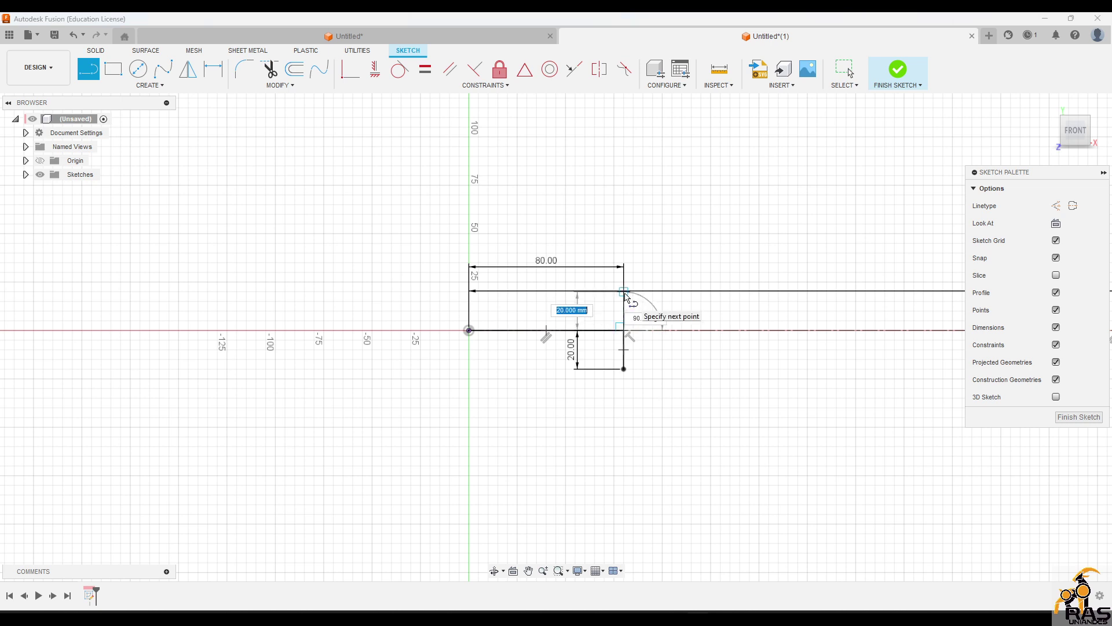
{"action": "type", "text": "40/2"}
{"action": "key", "text": "Return"}
{"action": "key", "text": "Escape"}
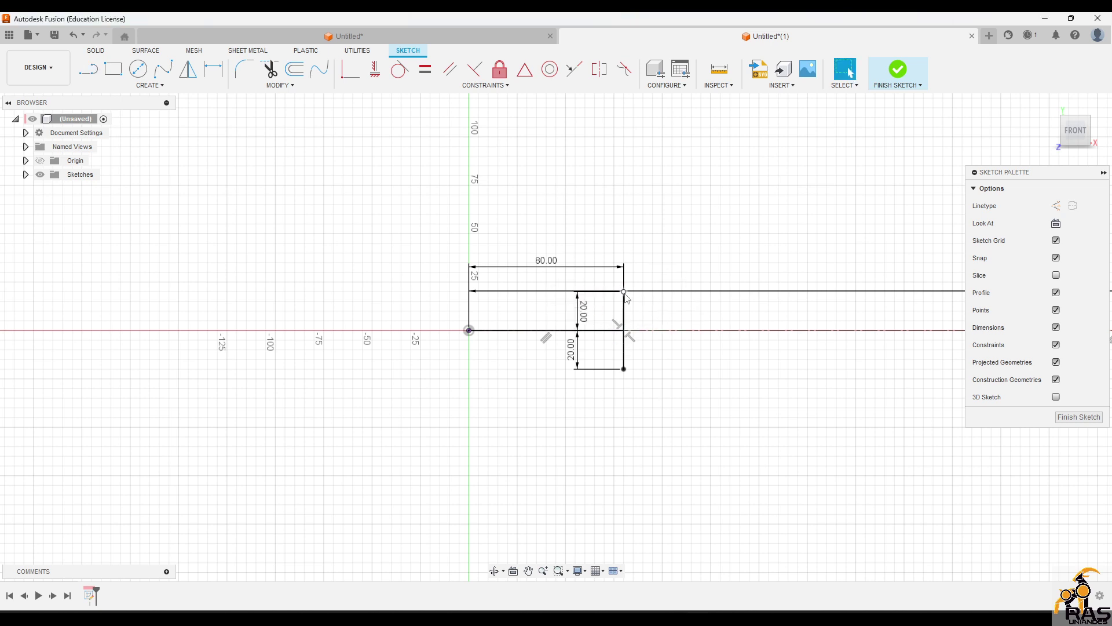
{"action": "left_click_drag", "start_coordinate": [584, 311], "coordinate": [658, 315]}
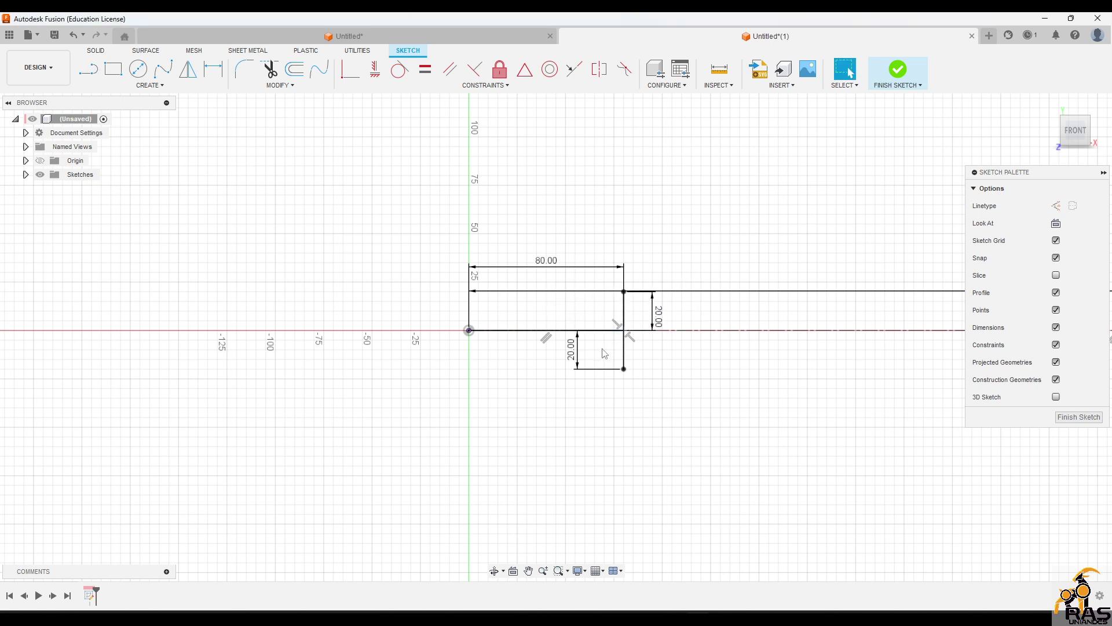
{"action": "left_click_drag", "start_coordinate": [576, 361], "coordinate": [648, 359]}
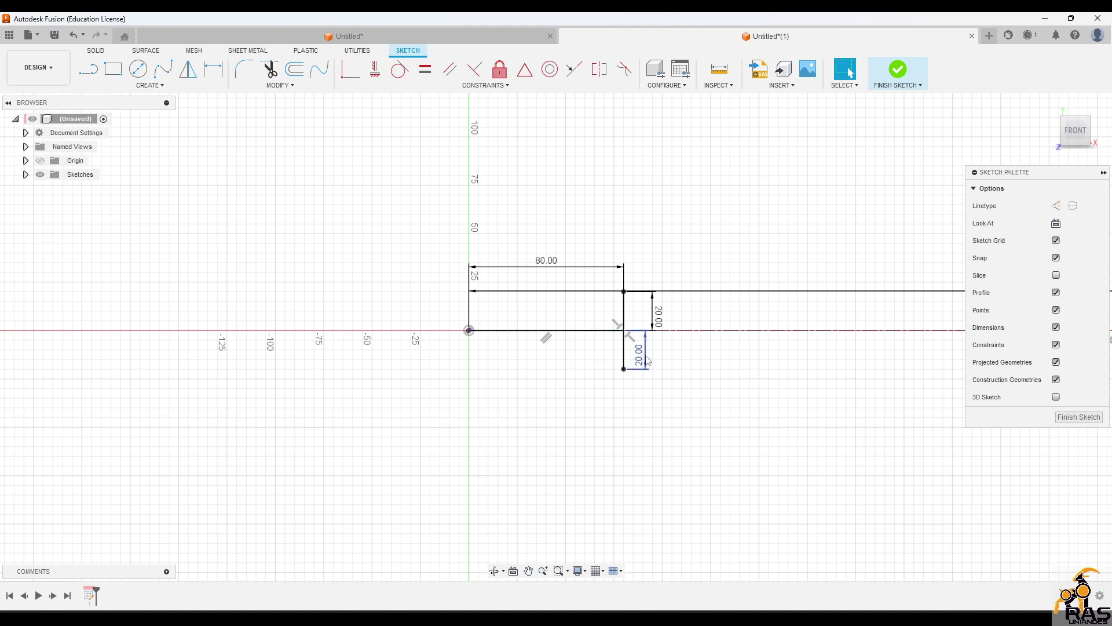
Step: Close the rectangle with a lower edge, a vertical edge on the Y axis and an upper edge
{"action": "key", "text": "l"}
{"action": "left_click", "coordinate": [623, 369]}
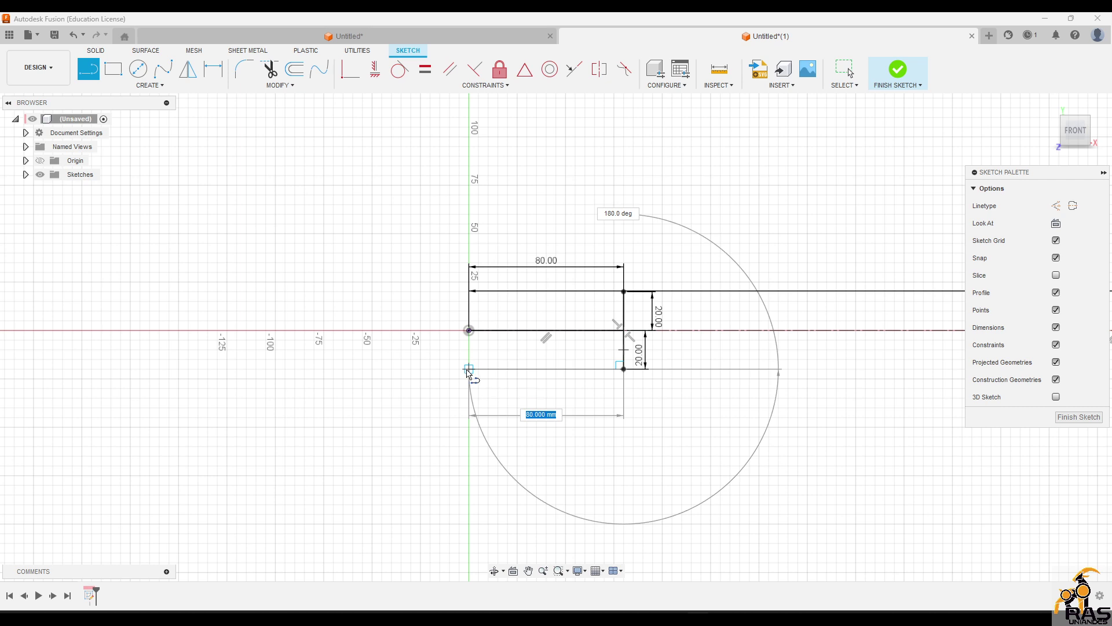
{"action": "left_click", "coordinate": [469, 369]}
{"action": "left_click_drag", "start_coordinate": [470, 371], "coordinate": [469, 291]}
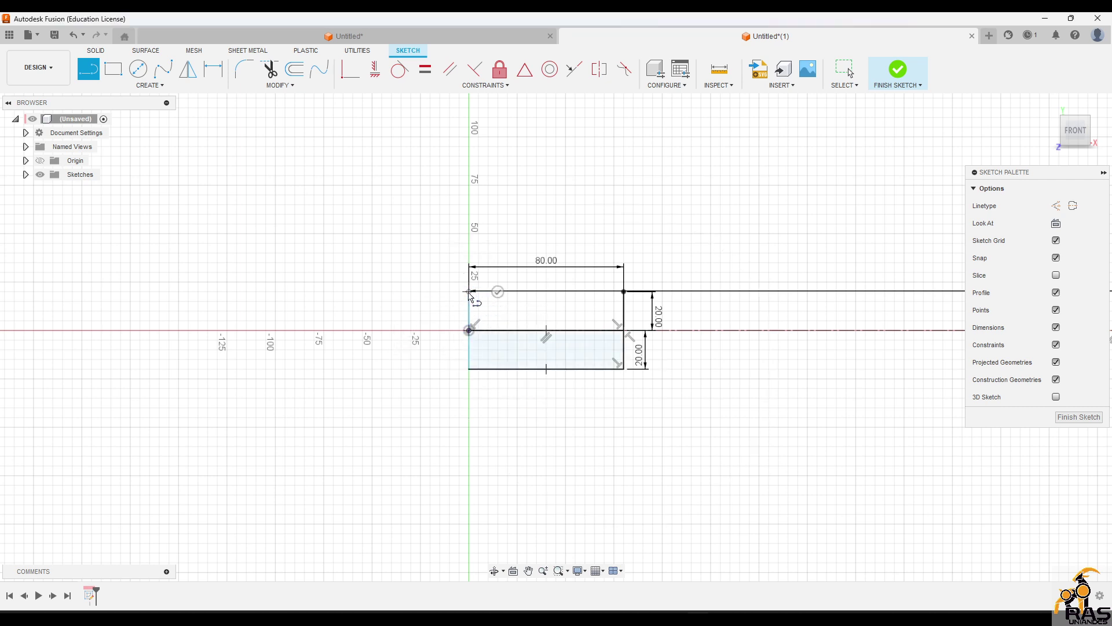
{"action": "left_click", "coordinate": [624, 291]}
{"action": "key", "text": "Escape"}
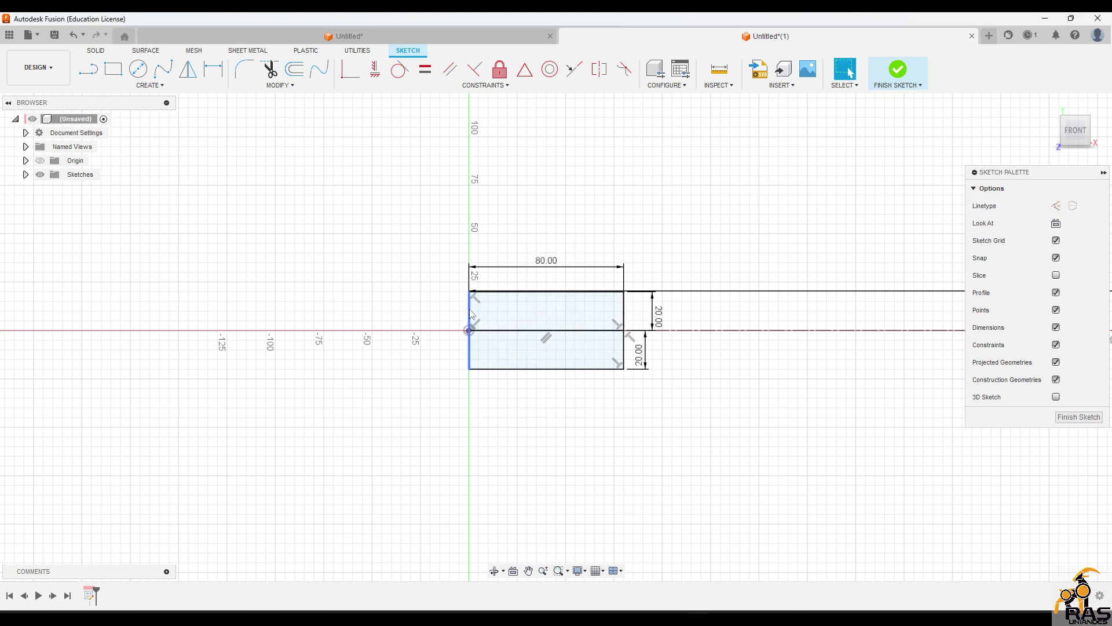
Step: Pull the rectangle's left edge away from the origin, then constrain it to align with the origin point
{"action": "left_click_drag", "start_coordinate": [470, 314], "coordinate": [440, 318]}
{"action": "left_click", "coordinate": [450, 314]}
{"action": "left_click", "coordinate": [447, 315]}
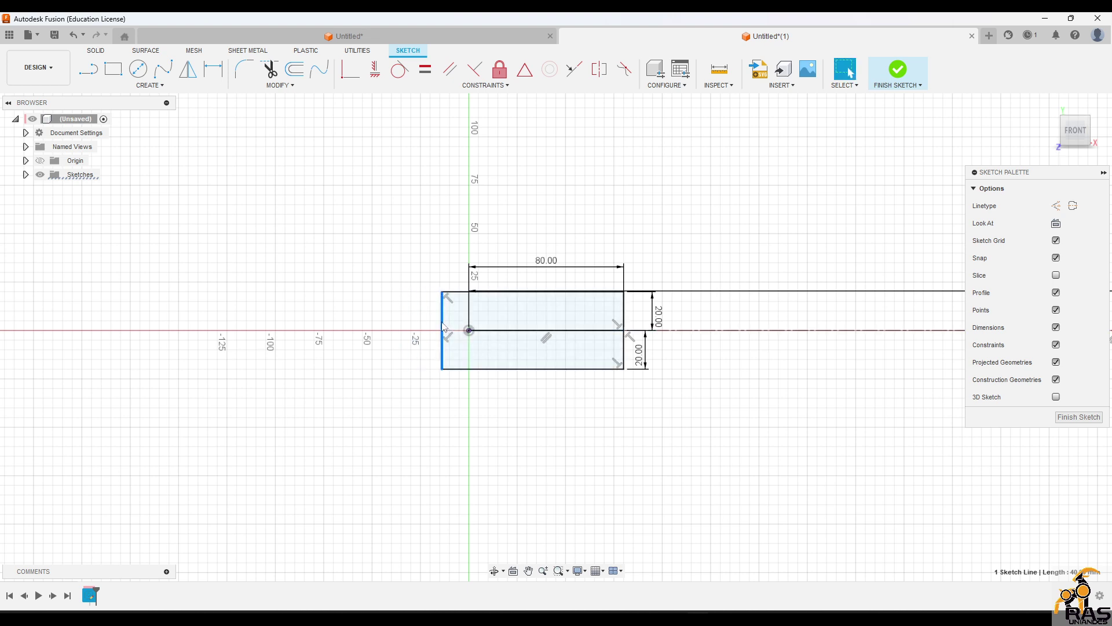
{"action": "left_click", "coordinate": [350, 69]}
{"action": "left_click", "coordinate": [469, 332]}
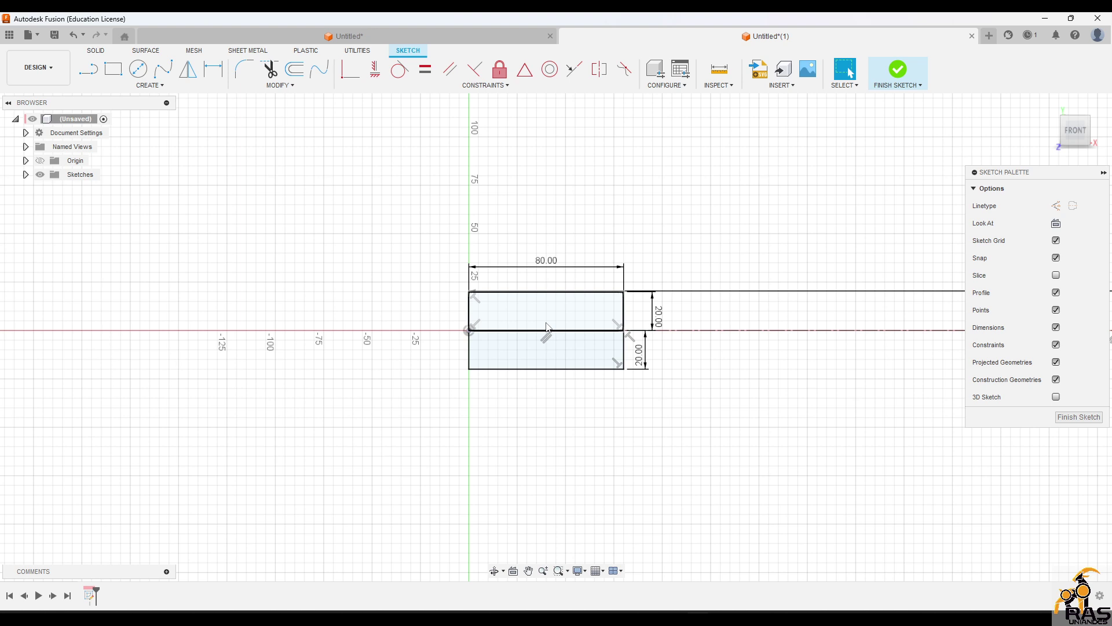
Step: Start a new line in the rectangle sketch
{"action": "key", "text": "l"}
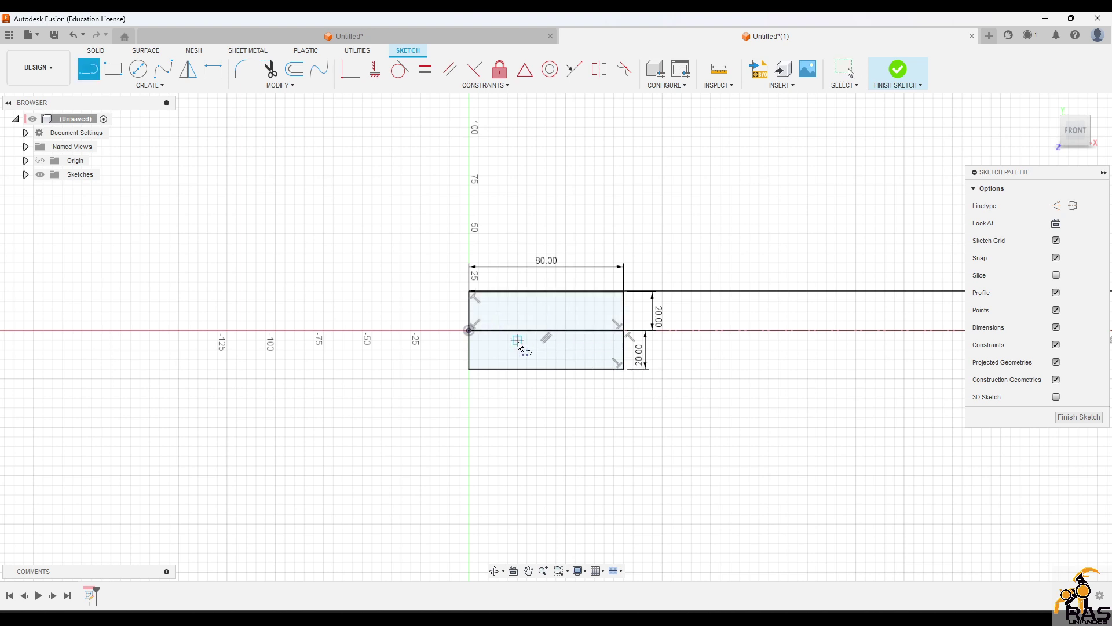
Step: Draw a vertical line 50/2 mm long upward from the far end of the 80 mm centre line
{"action": "left_click", "coordinate": [624, 330]}
{"action": "type", "text": "20/2"}
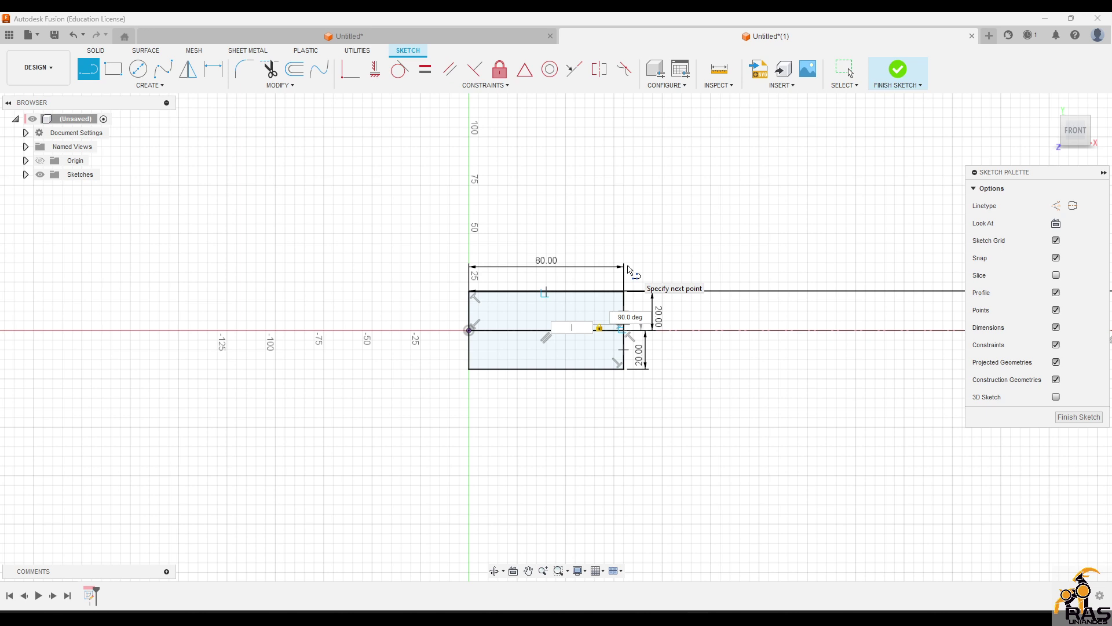
{"action": "type", "text": "/2"}
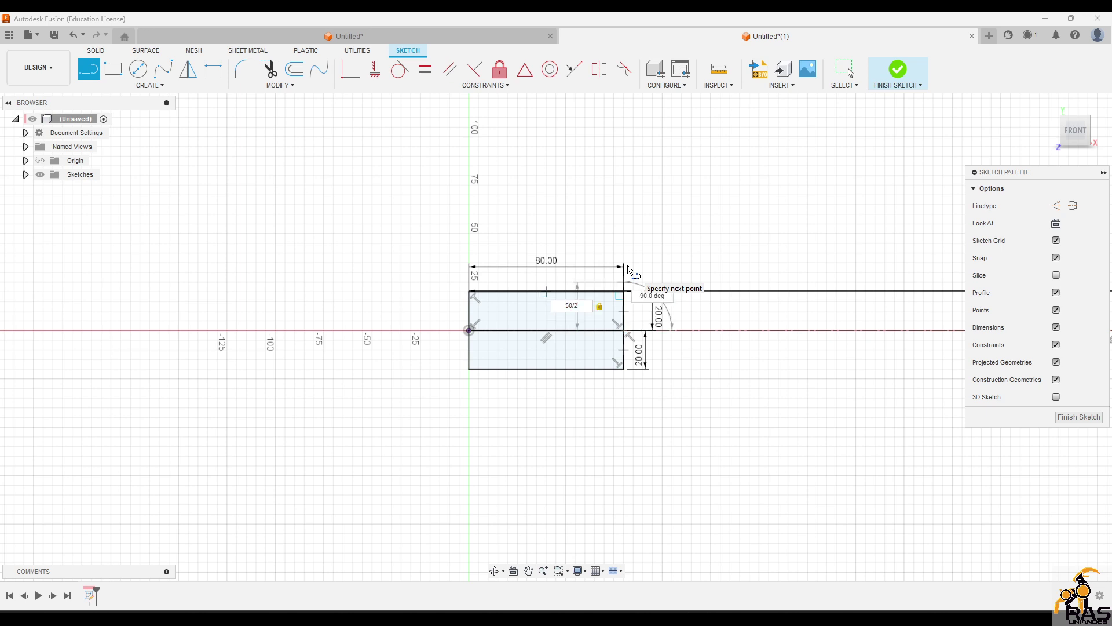
{"action": "key", "text": "Return"}
{"action": "key", "text": "Escape"}
Step: Draw a vertical line 50/2 mm long upward from the sketch origin
{"action": "key", "text": "l"}
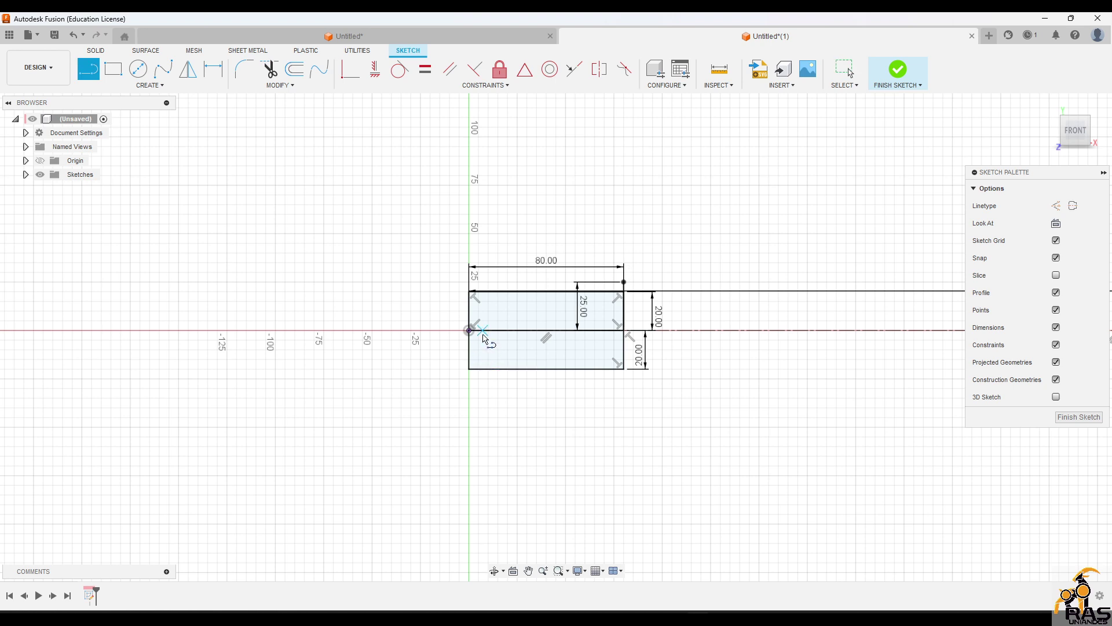
{"action": "left_click", "coordinate": [469, 330]}
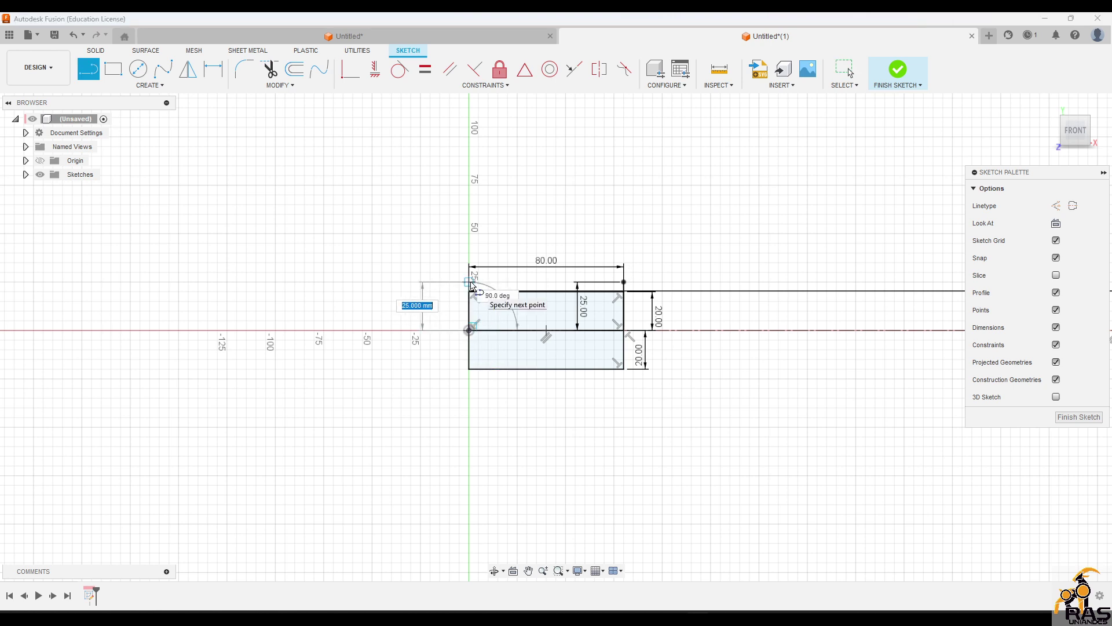
{"action": "type", "text": "50/2"}
{"action": "key", "text": "Return"}
{"action": "key", "text": "Escape"}
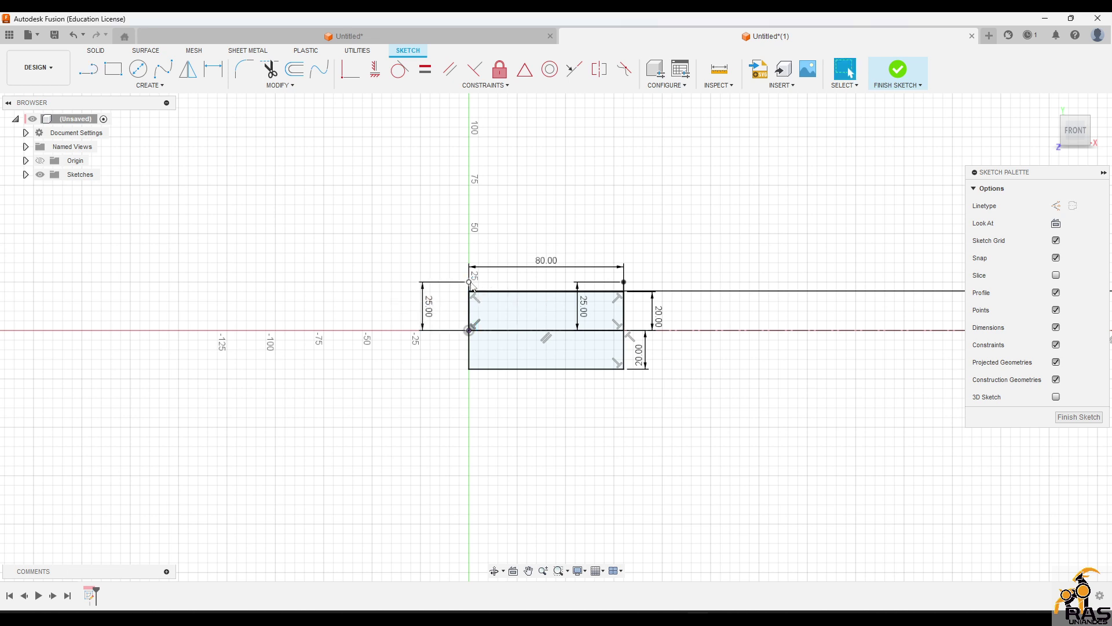
Step: Draw a vertical line 25 mm long downward from the sketch origin
{"action": "key", "text": "l"}
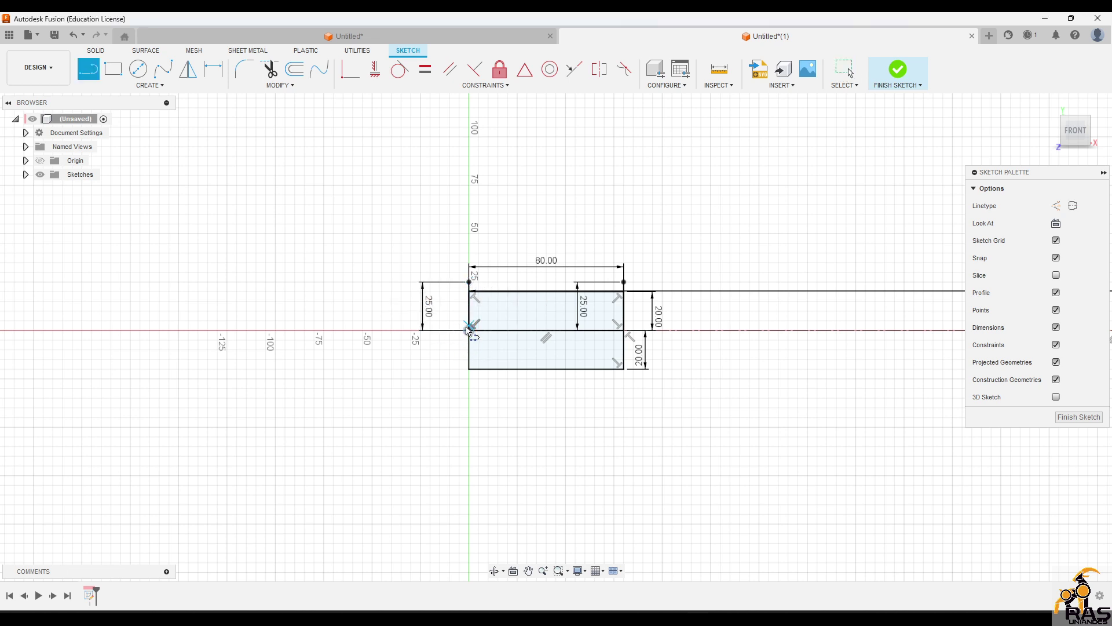
{"action": "left_click", "coordinate": [469, 330]}
{"action": "type", "text": "25"}
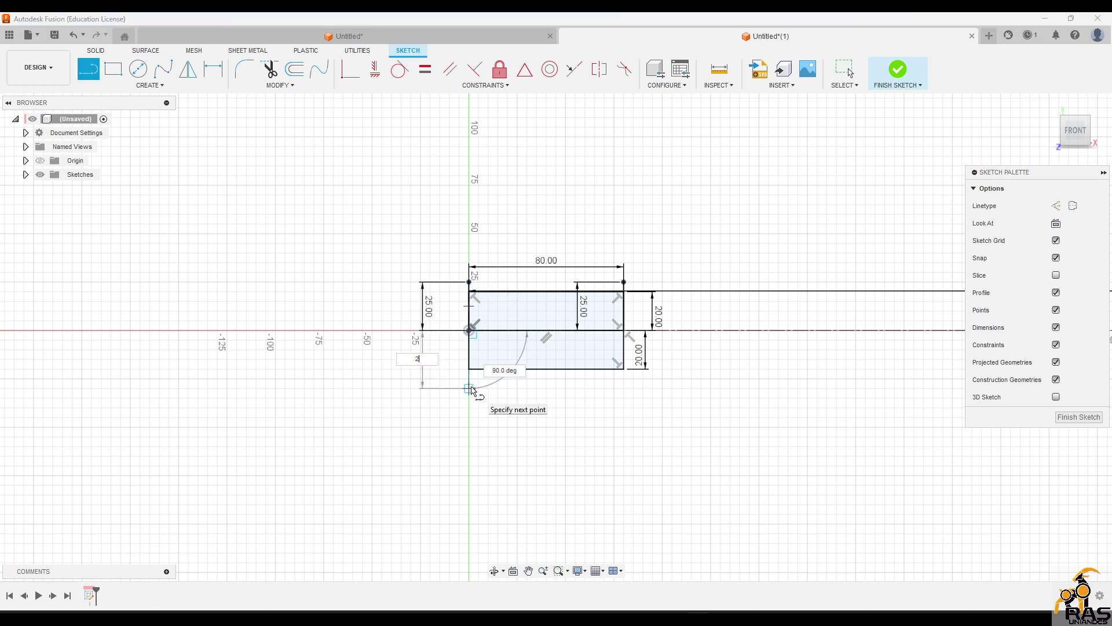
{"action": "key", "text": "Return"}
{"action": "key", "text": "Escape"}
Step: Draw a vertical line 25 mm long downward from the far end of the 80 mm centre line
{"action": "key", "text": "l"}
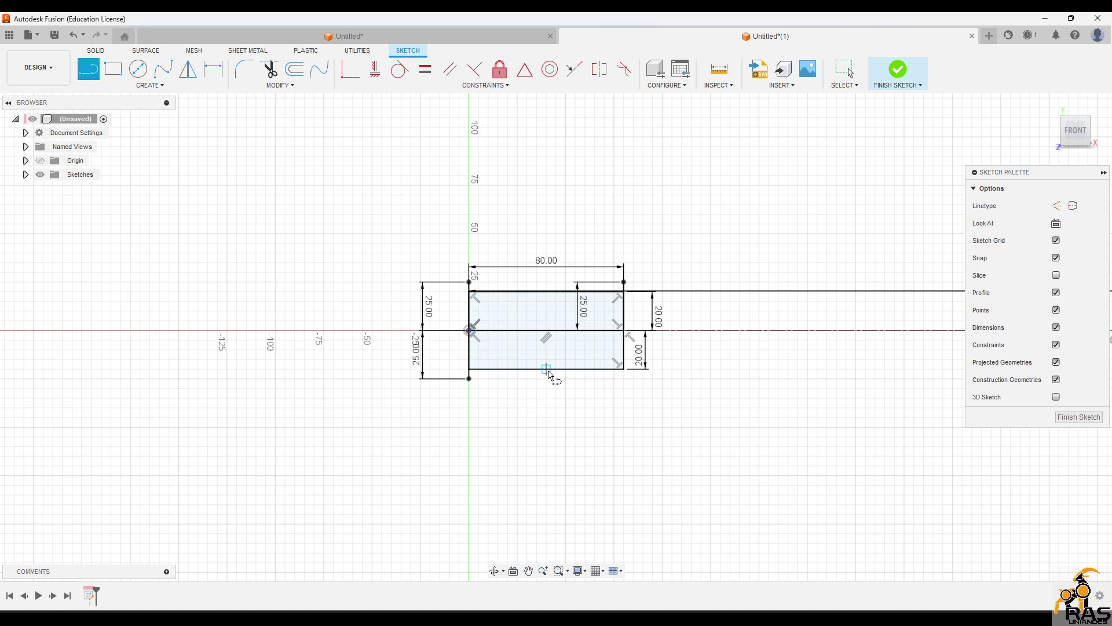
{"action": "left_click", "coordinate": [623, 330]}
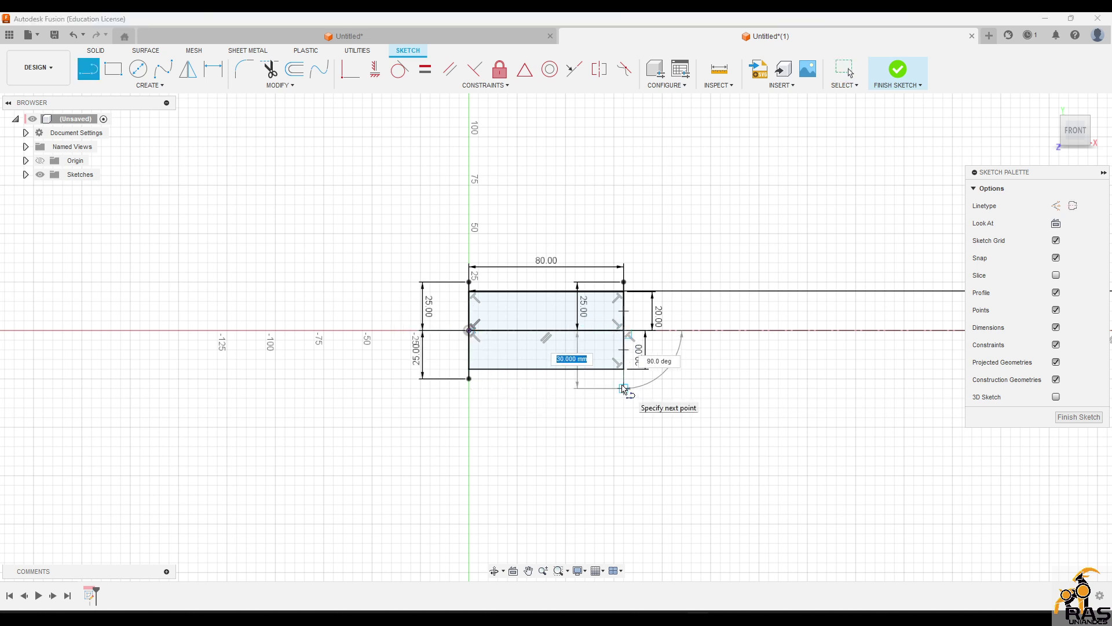
{"action": "type", "text": "25"}
{"action": "key", "text": "Return"}
{"action": "key", "text": "Escape"}
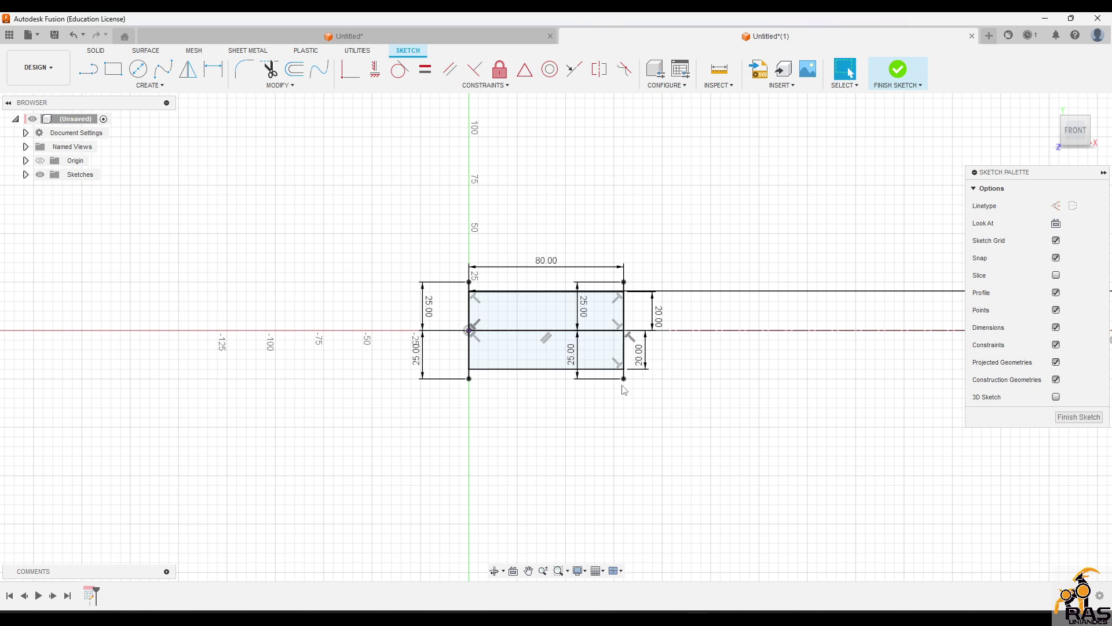
Step: Join the lower ends and the upper ends of the 25 mm verticals with horizontal lines to close the outer outline
{"action": "key", "text": "l"}
{"action": "left_click", "coordinate": [468, 378]}
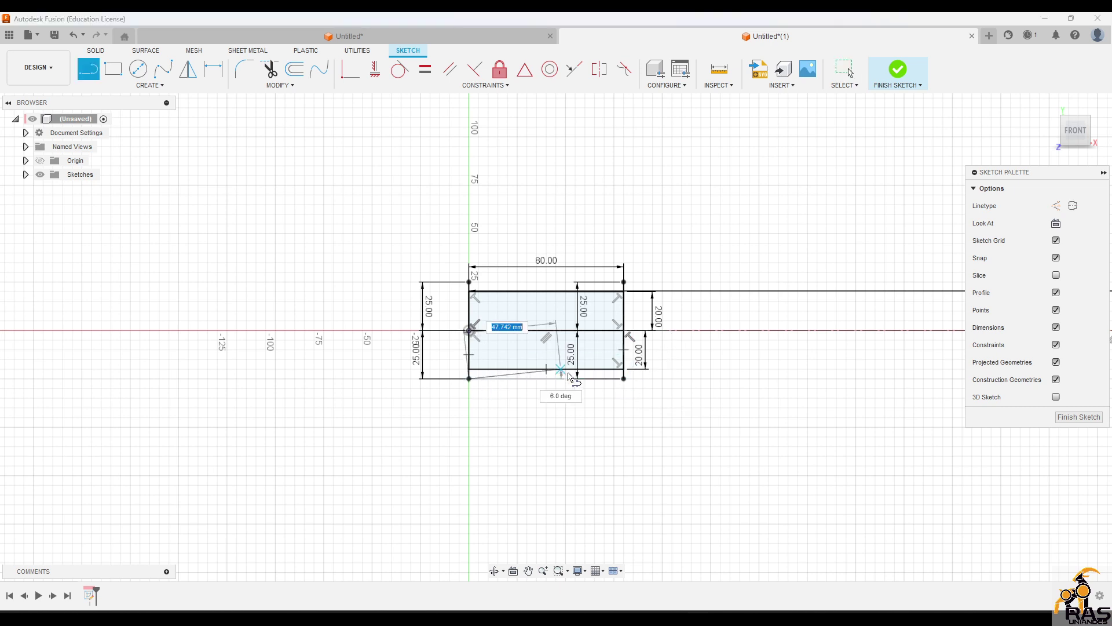
{"action": "double_click", "coordinate": [624, 378]}
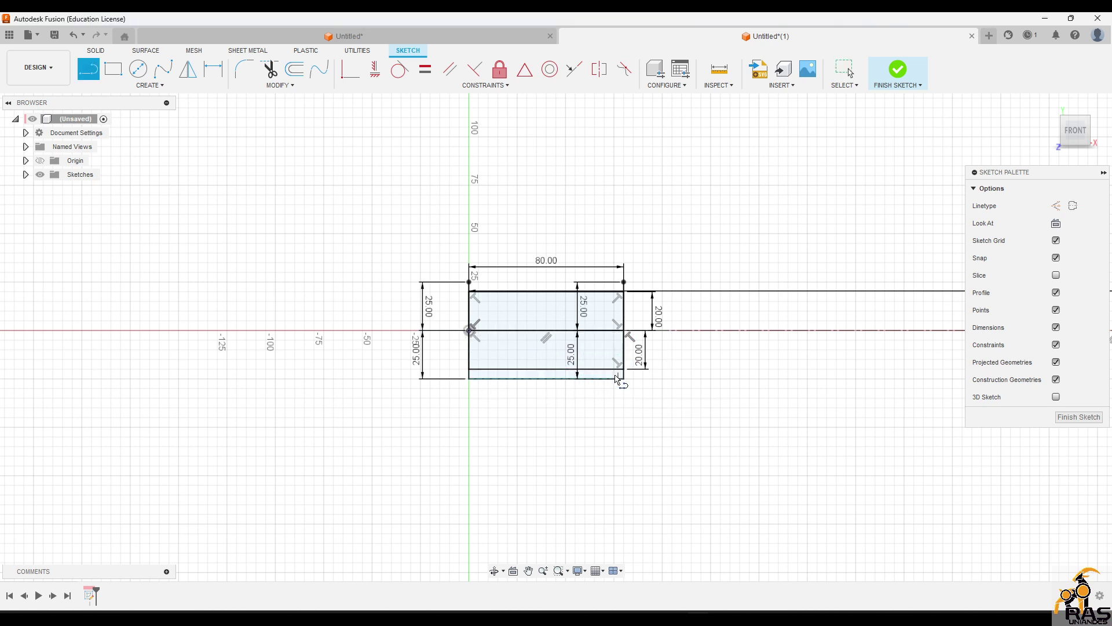
{"action": "left_click", "coordinate": [469, 281]}
{"action": "double_click", "coordinate": [624, 282]}
{"action": "key", "text": "Escape"}
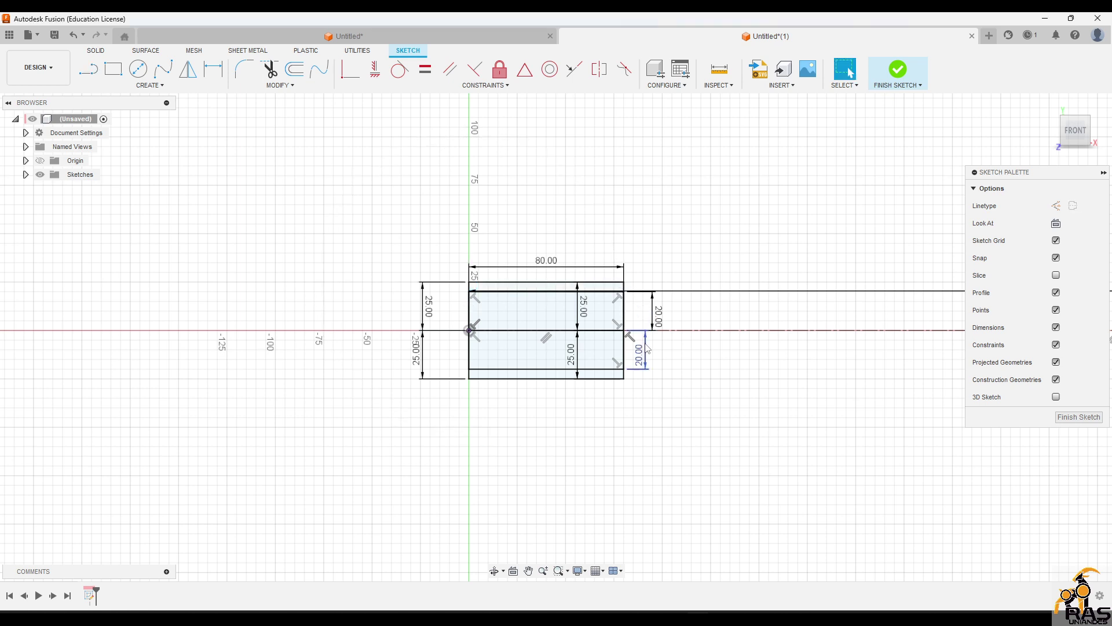
Step: Move the two 25 mm dimensions inside the profile out to its right side and finish the sketch
{"action": "left_click_drag", "start_coordinate": [581, 356], "coordinate": [685, 354]}
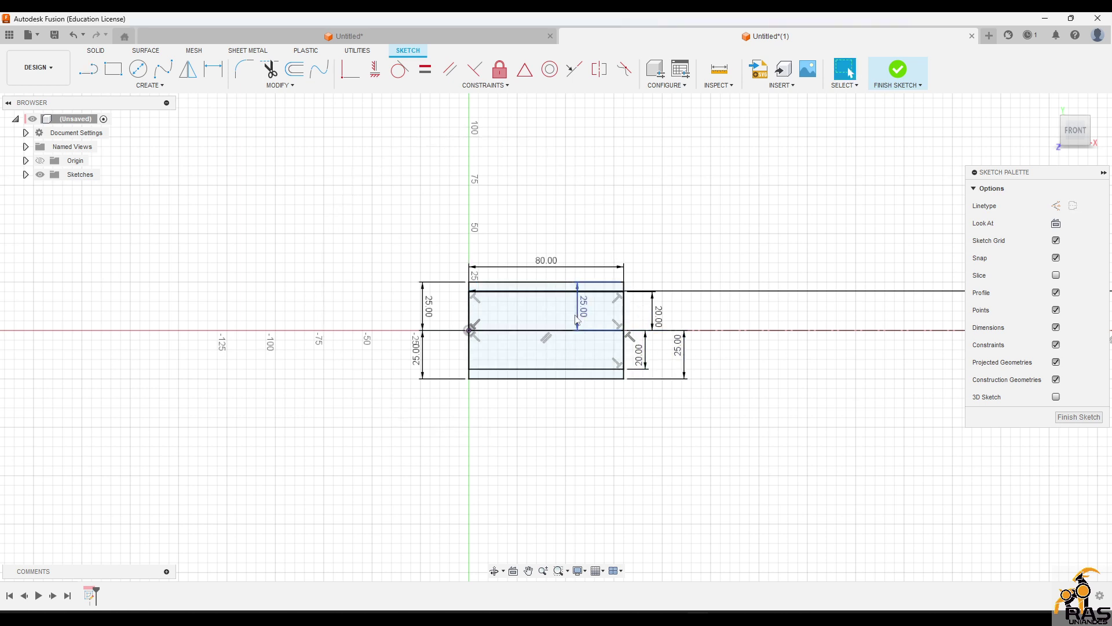
{"action": "left_click_drag", "start_coordinate": [583, 307], "coordinate": [689, 315]}
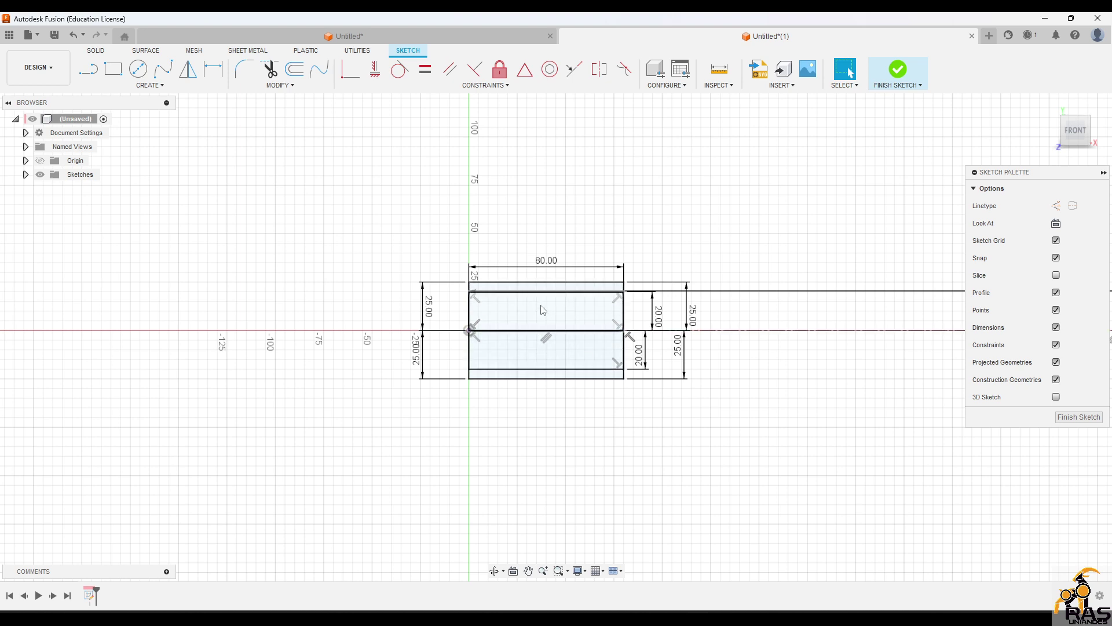
{"action": "left_click", "coordinate": [899, 70]}
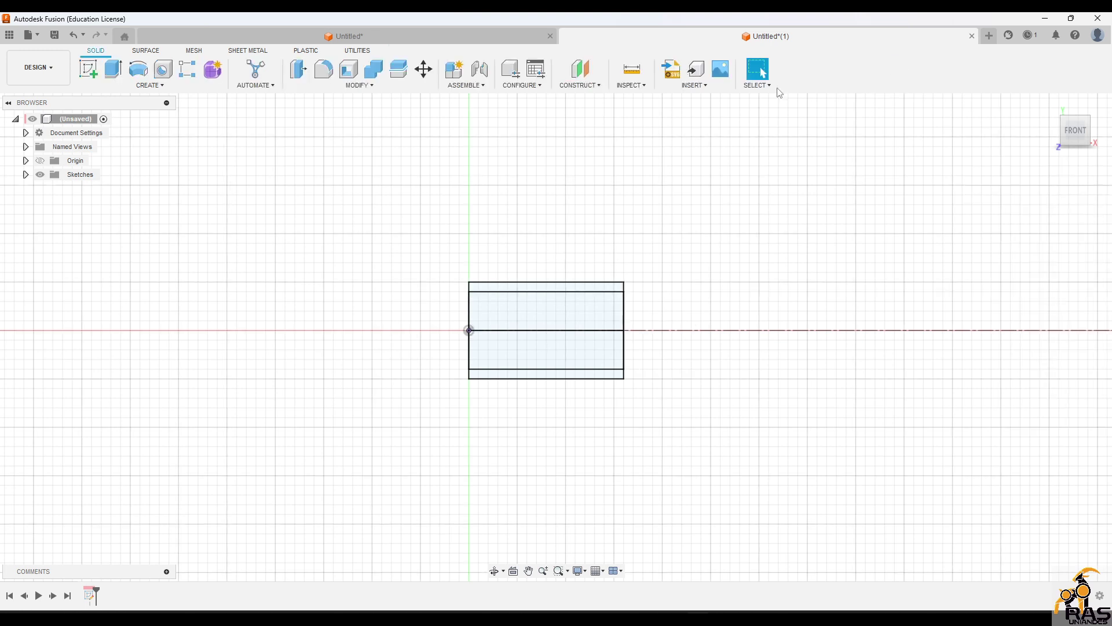
Step: Revolve the narrow upper strip 360 degrees around the long horizontal sketch line as a new body
{"action": "left_click", "coordinate": [138, 70]}
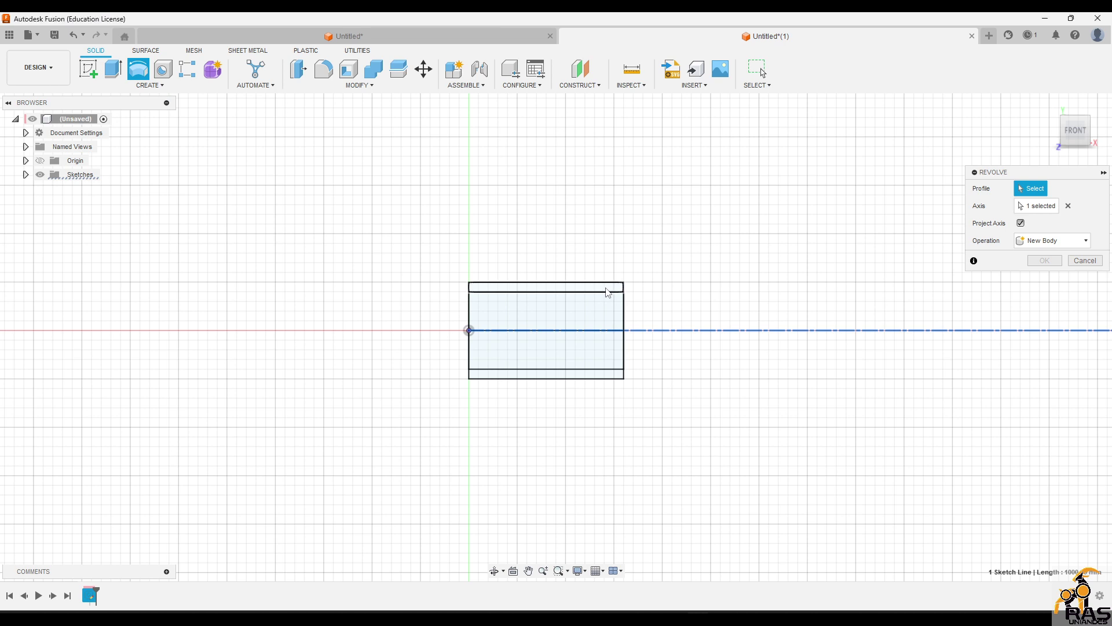
{"action": "left_click", "coordinate": [606, 288]}
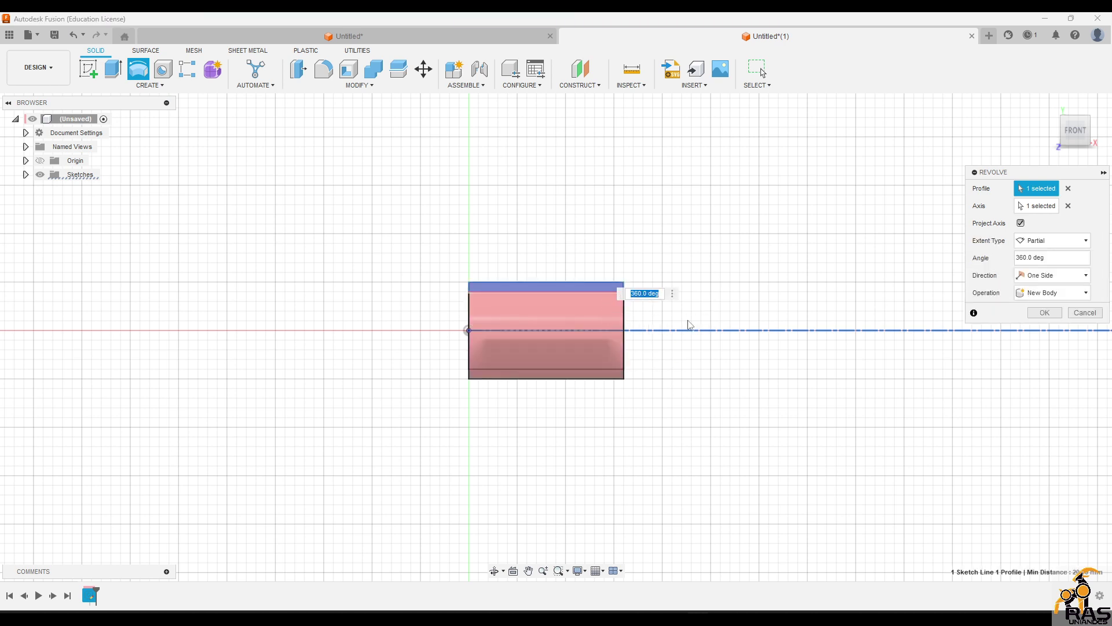
{"action": "left_click", "coordinate": [1036, 206]}
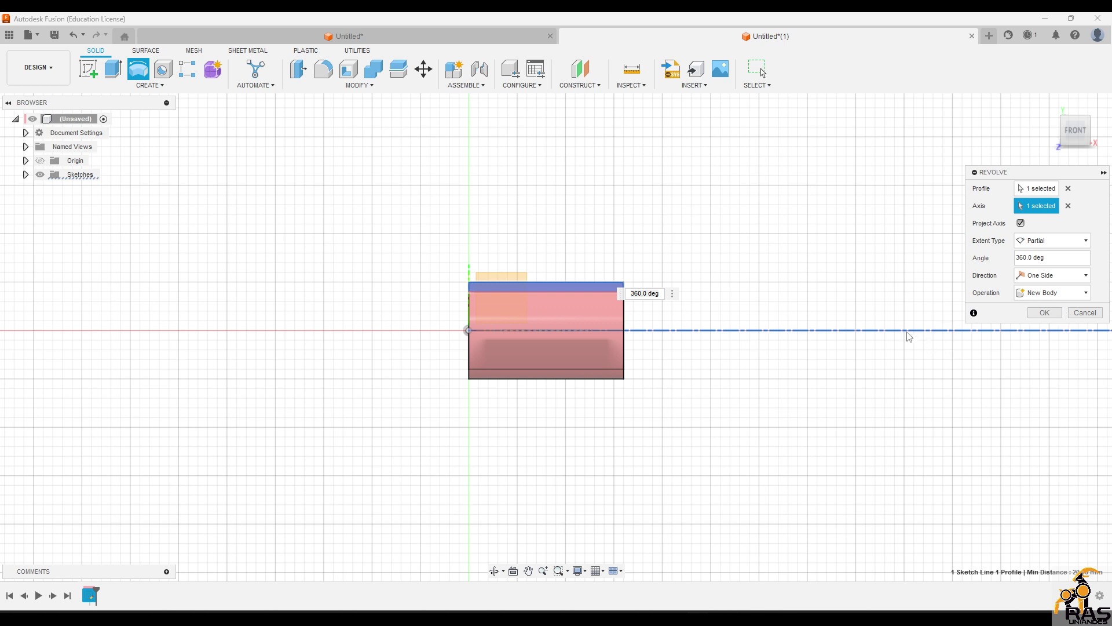
{"action": "middle_click_drag", "start_coordinate": [856, 383], "coordinate": [769, 377], "text": "shift"}
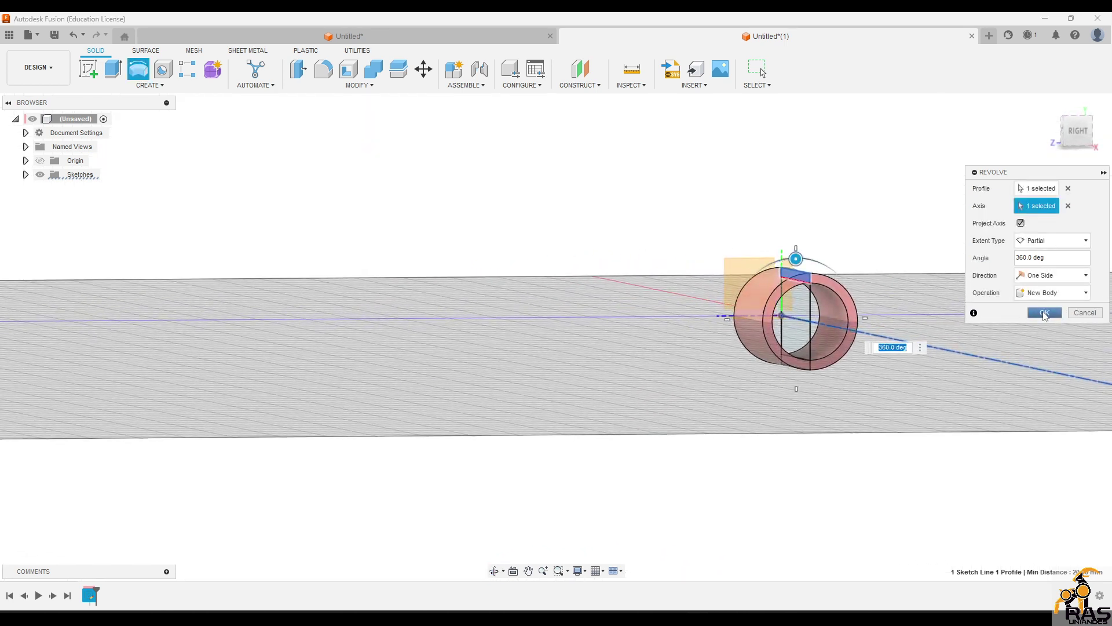
{"action": "left_click", "coordinate": [1044, 313]}
{"action": "middle_click_drag", "start_coordinate": [931, 322], "coordinate": [876, 400], "text": "shift"}
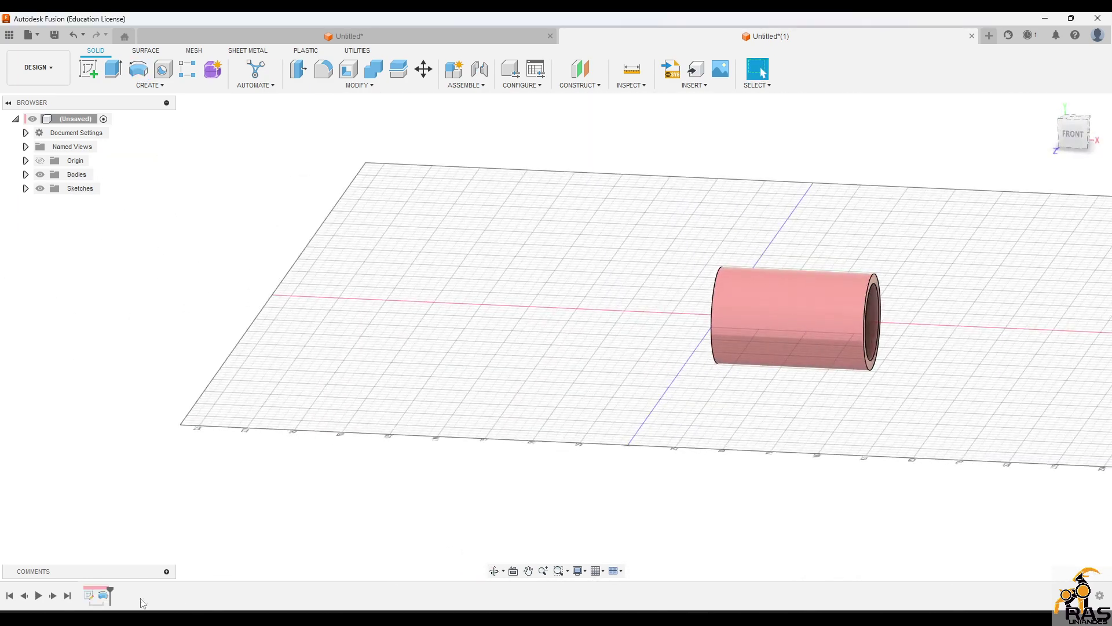
Step: Reopen the profile sketch for editing and delete the two horizontal lines below the axis
{"action": "double_click", "coordinate": [89, 595]}
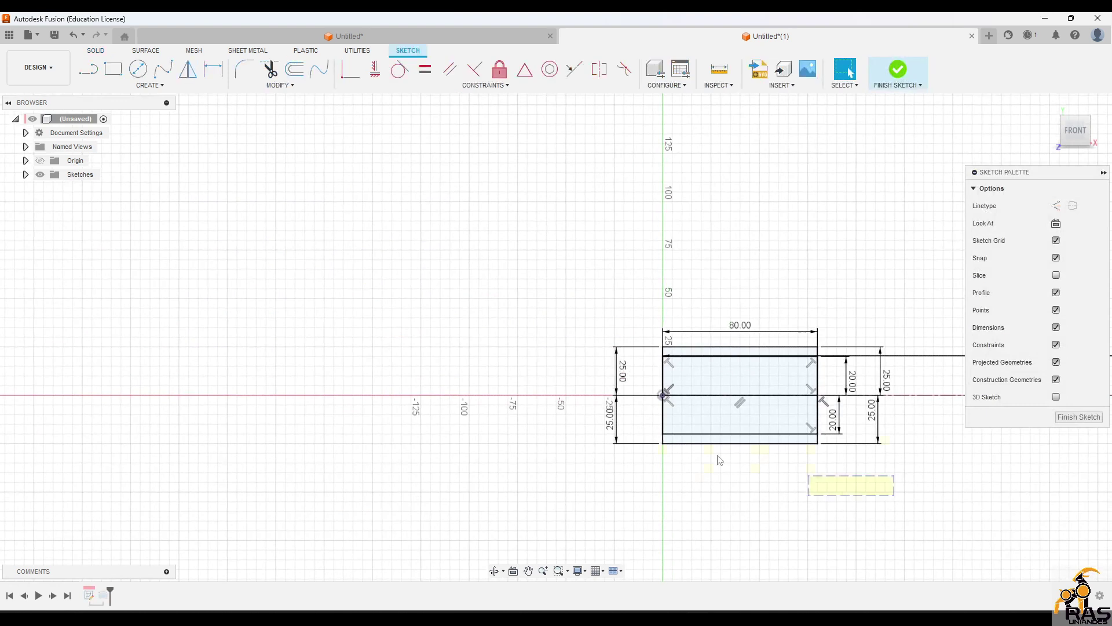
{"action": "mouse_move", "coordinate": [720, 459]}
{"action": "left_mouse_down"}
{"action": "mouse_move", "coordinate": [559, 402]}
{"action": "mouse_move", "coordinate": [574, 402]}
{"action": "left_mouse_up"}
{"action": "left_click", "coordinate": [892, 480]}
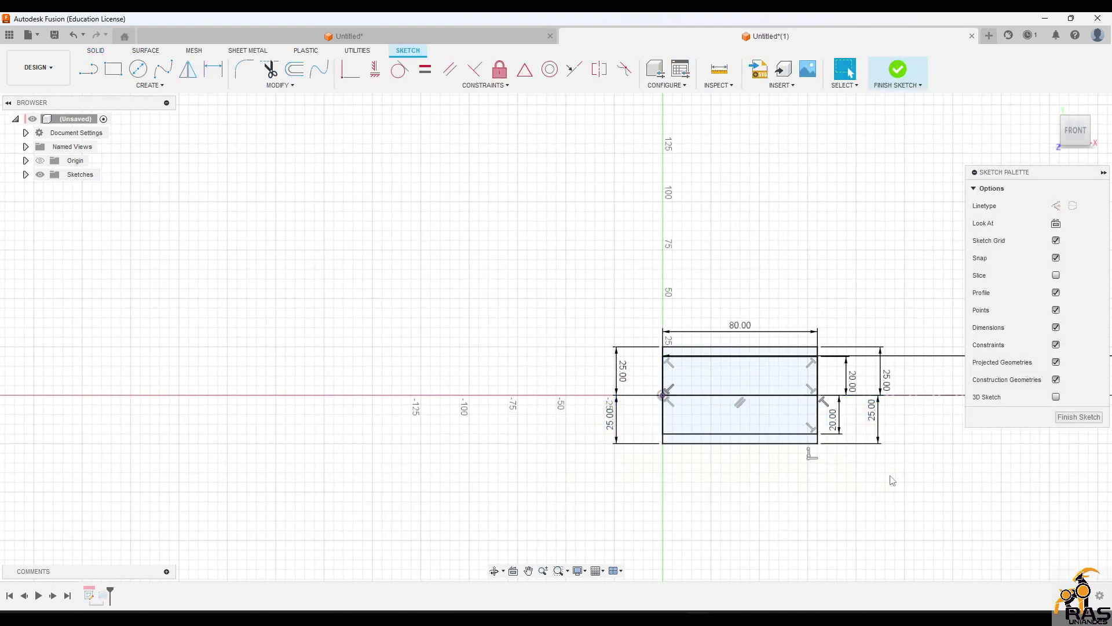
{"action": "left_click_drag", "start_coordinate": [890, 476], "coordinate": [556, 414]}
{"action": "left_click", "coordinate": [886, 447]}
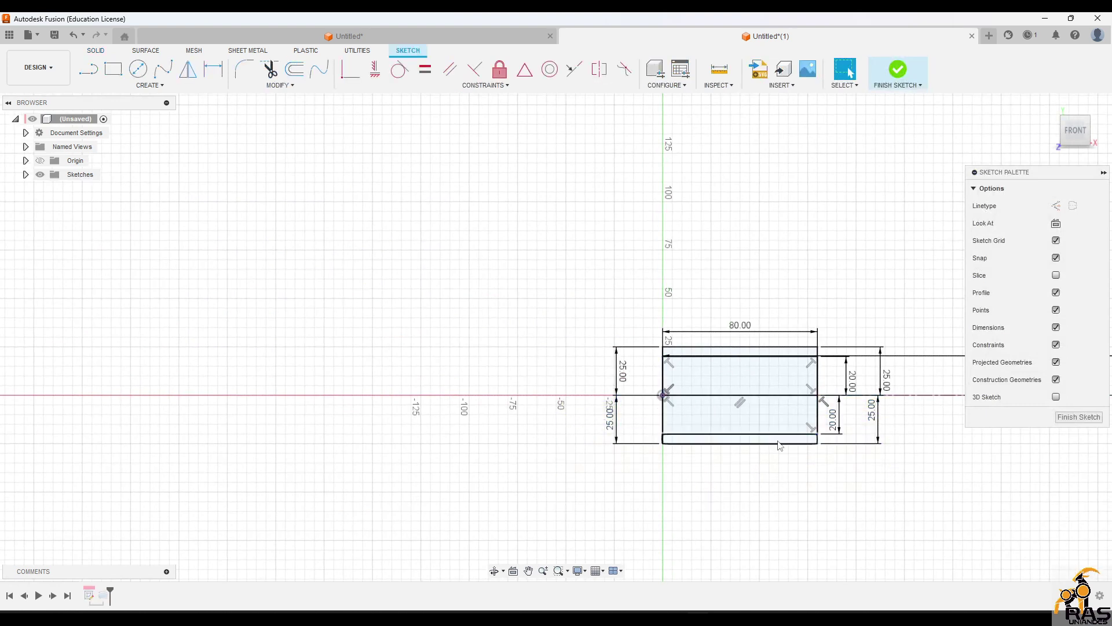
{"action": "left_click", "coordinate": [779, 444]}
{"action": "key", "text": "Delete"}
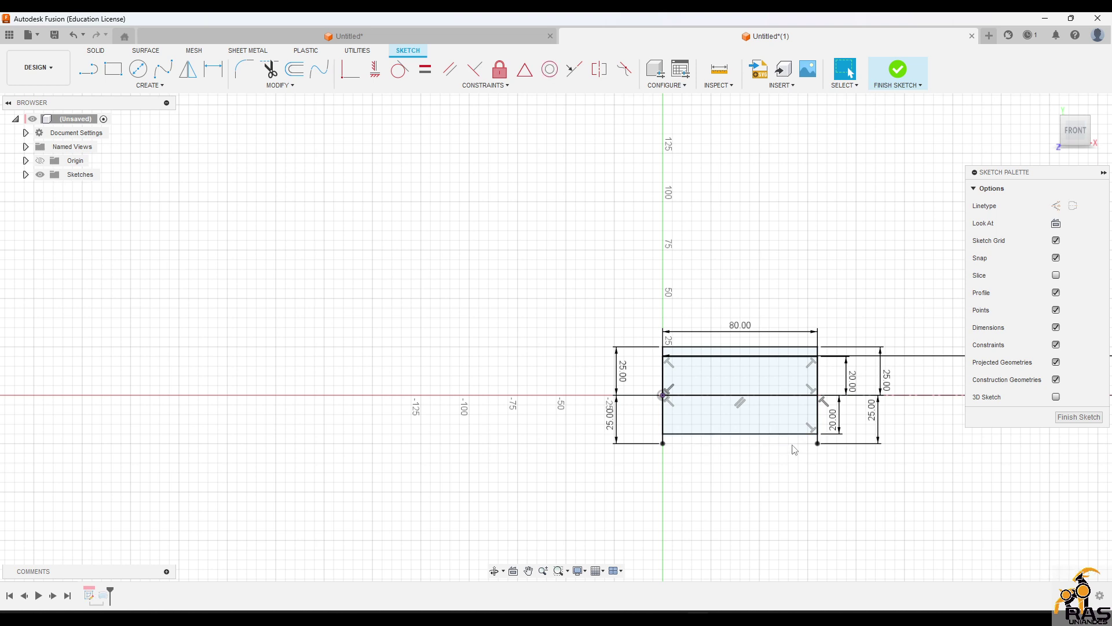
{"action": "left_click", "coordinate": [789, 435]}
{"action": "key", "text": "Delete"}
Step: Delete the right vertical line below the axis, try to delete the left one, and finish the sketch
{"action": "left_click", "coordinate": [818, 420]}
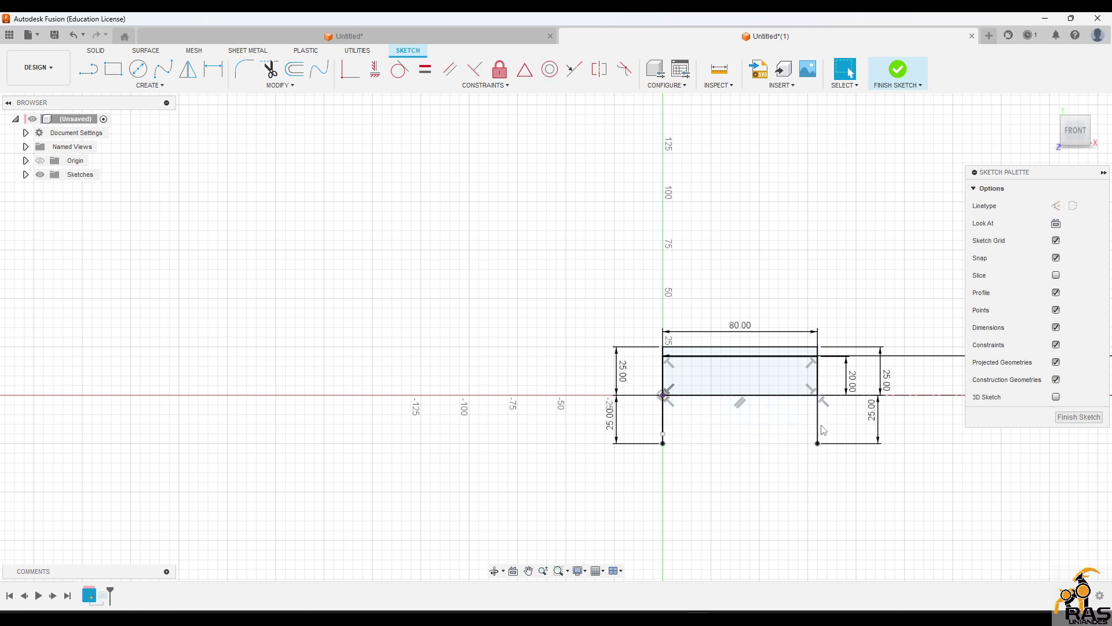
{"action": "key", "text": "Delete"}
{"action": "left_click", "coordinate": [666, 420]}
{"action": "key", "text": "Delete"}
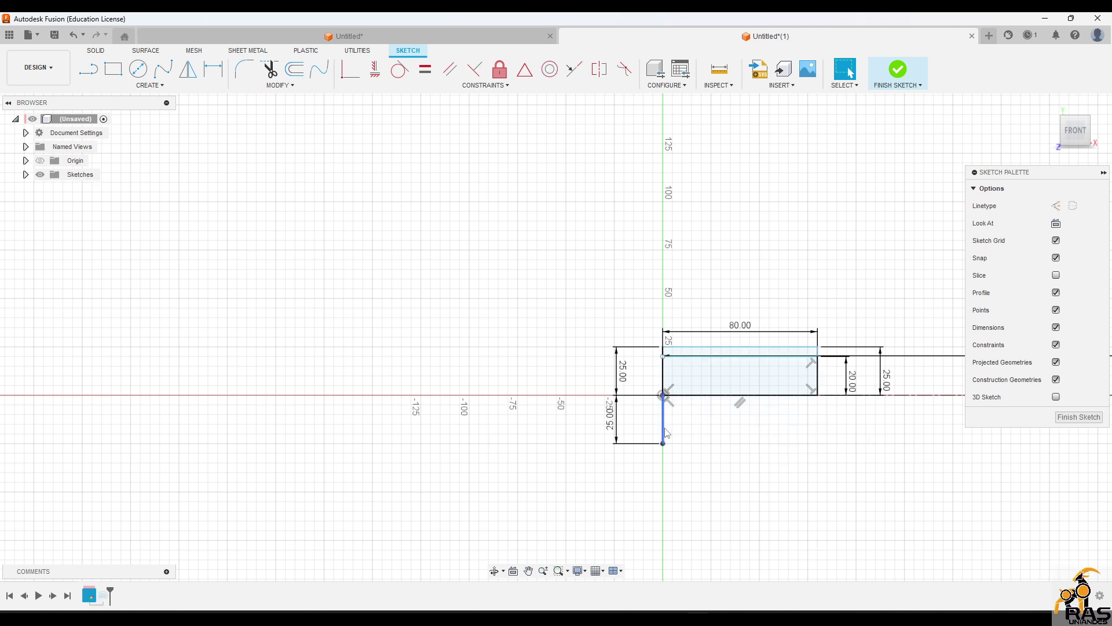
{"action": "left_click", "coordinate": [898, 71]}
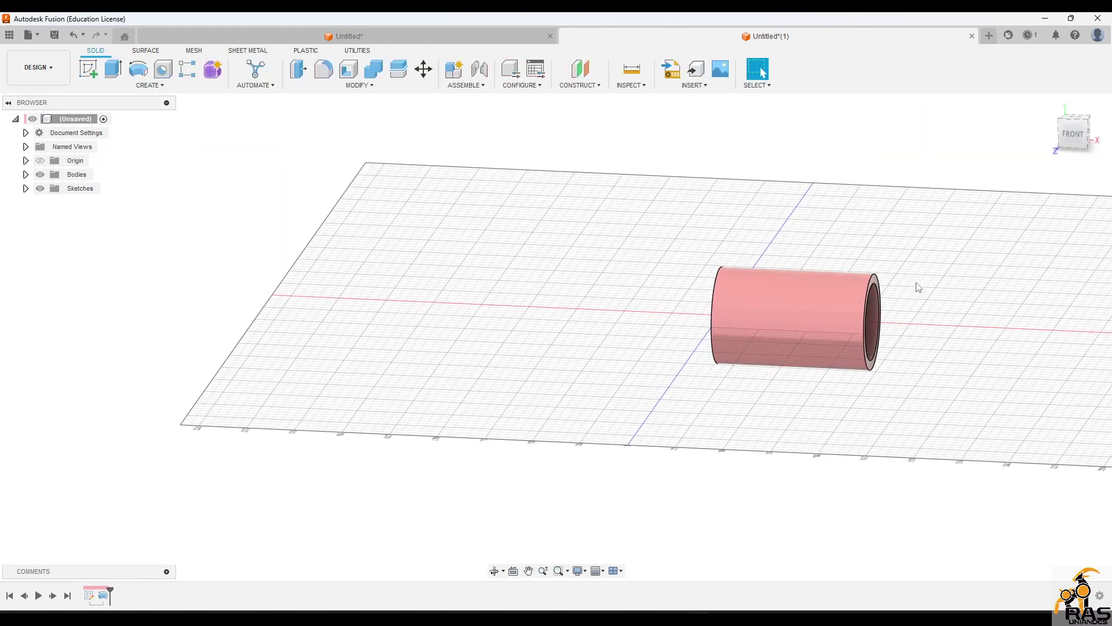
Step: Edit the revolve feature, try an angle of -5 degrees, and set the angle back to 360 degrees
{"action": "mouse_move", "coordinate": [916, 286]}
{"action": "middle_mouse_down", "text": "shift"}
{"action": "mouse_move", "coordinate": [871, 282]}
{"action": "mouse_move", "coordinate": [905, 270]}
{"action": "middle_mouse_up", "text": "shift"}
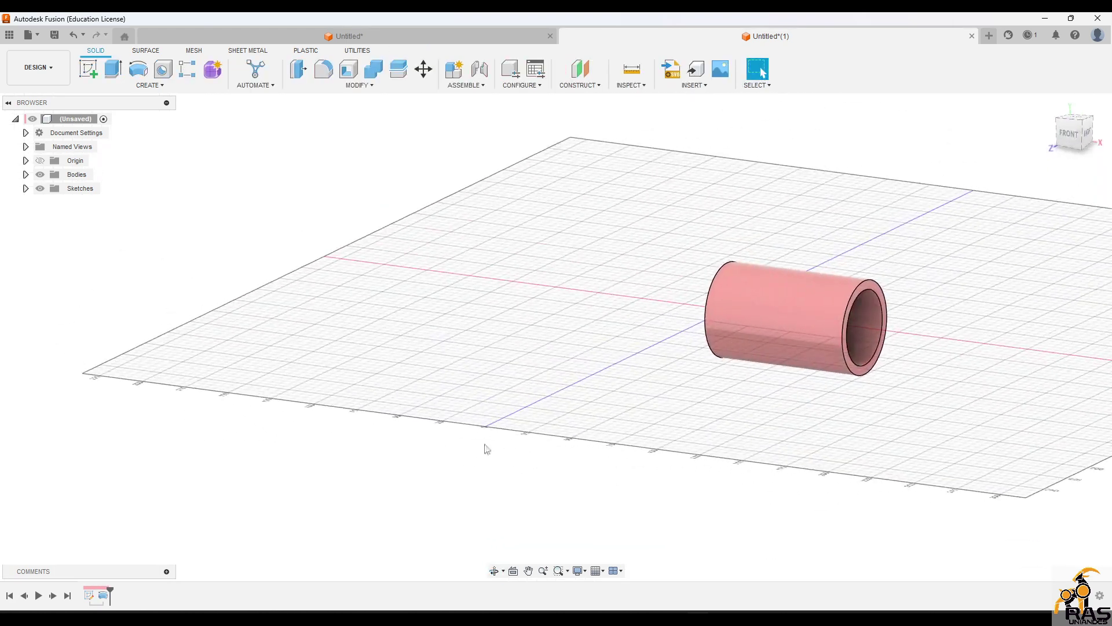
{"action": "double_click", "coordinate": [103, 595]}
{"action": "middle_click_drag", "start_coordinate": [762, 392], "coordinate": [827, 316], "text": "shift"}
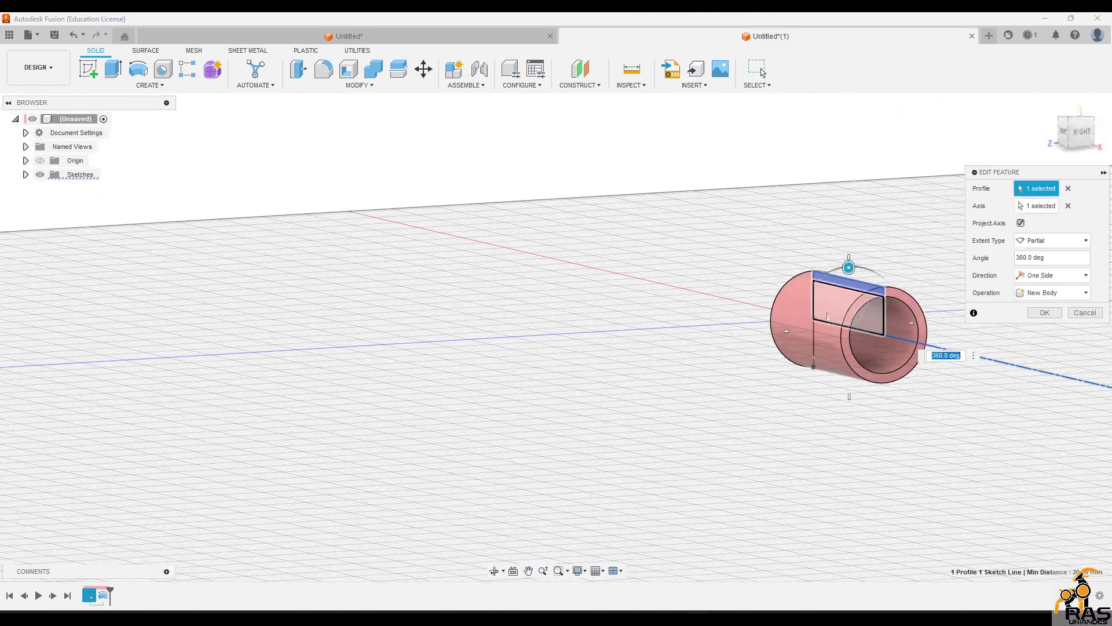
{"action": "scroll", "coordinate": [837, 321], "scroll_direction": "up", "scroll_amount": 5}
{"action": "scroll", "coordinate": [840, 348], "scroll_direction": "down", "scroll_amount": 4}
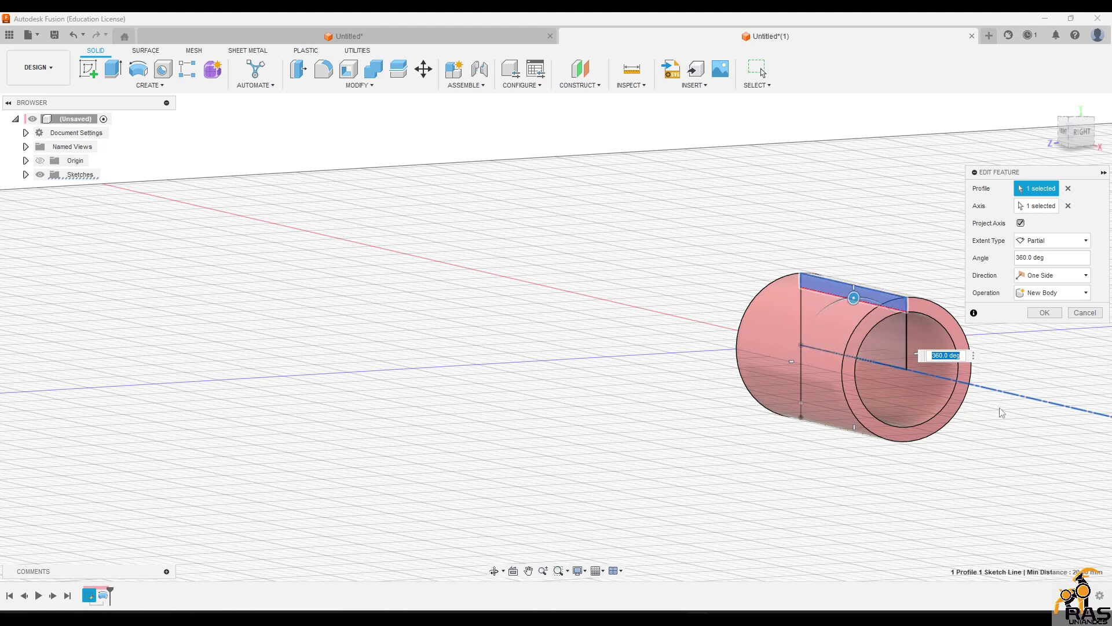
{"action": "mouse_move", "coordinate": [853, 298]}
{"action": "left_mouse_down"}
{"action": "mouse_move", "coordinate": [811, 315]}
{"action": "mouse_move", "coordinate": [773, 362]}
{"action": "mouse_move", "coordinate": [821, 417]}
{"action": "mouse_move", "coordinate": [853, 432]}
{"action": "mouse_move", "coordinate": [866, 425]}
{"action": "mouse_move", "coordinate": [909, 335]}
{"action": "mouse_move", "coordinate": [849, 297]}
{"action": "mouse_move", "coordinate": [874, 300]}
{"action": "mouse_move", "coordinate": [846, 414]}
{"action": "mouse_move", "coordinate": [819, 289]}
{"action": "mouse_move", "coordinate": [853, 276]}
{"action": "mouse_move", "coordinate": [791, 444]}
{"action": "mouse_move", "coordinate": [936, 360]}
{"action": "mouse_move", "coordinate": [858, 298]}
{"action": "left_mouse_up"}
{"action": "left_click", "coordinate": [955, 385]}
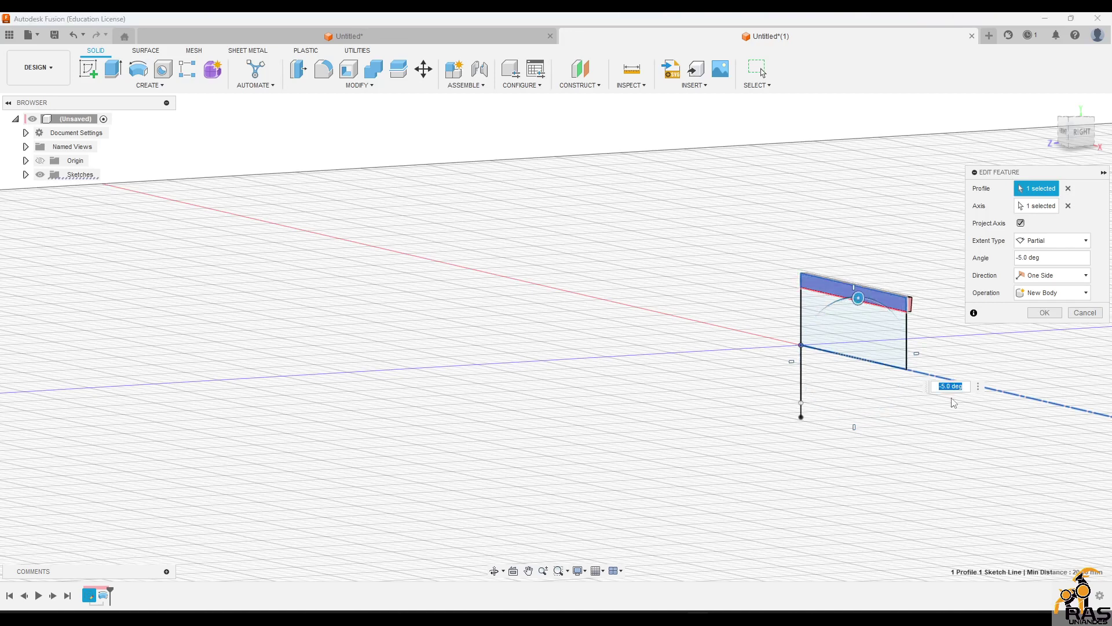
{"action": "type", "text": "3"}
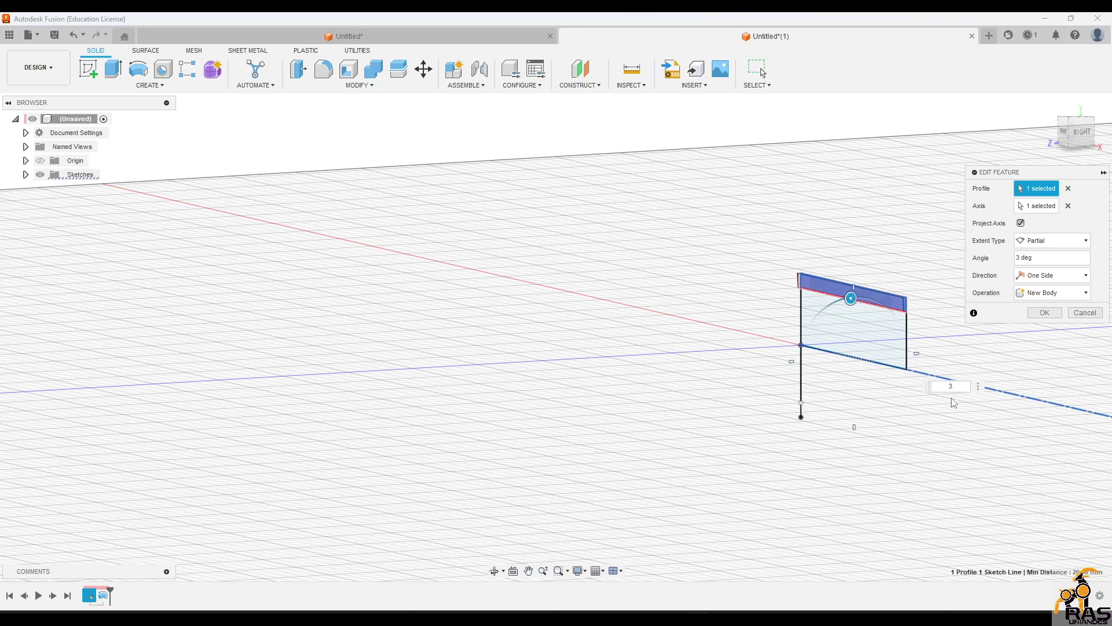
{"action": "type", "text": "60"}
{"action": "key", "text": "Return"}
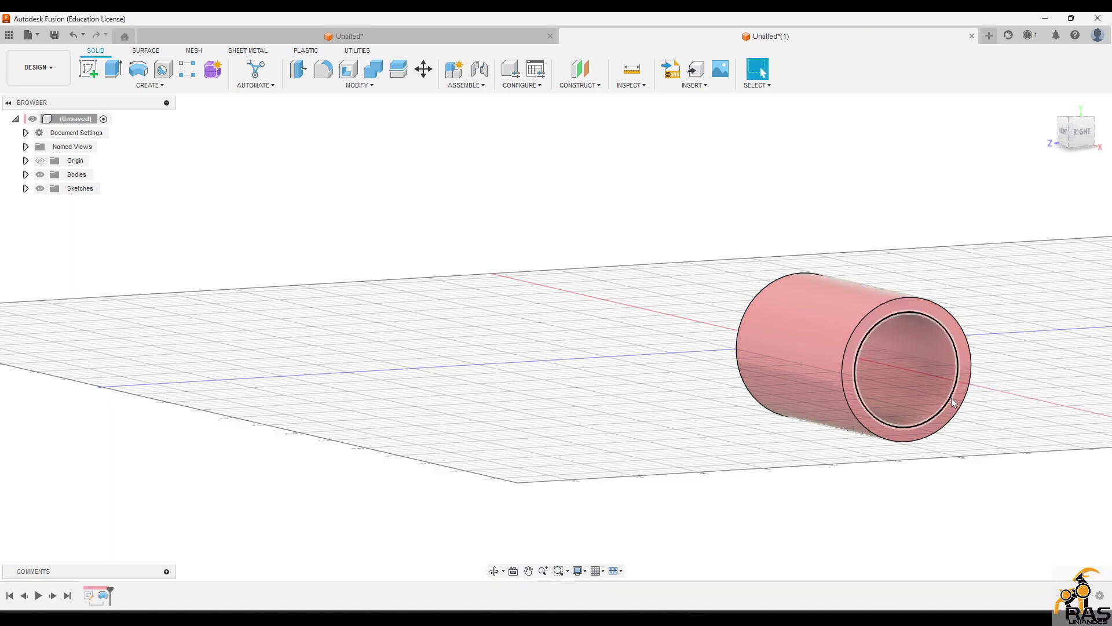
{"action": "middle_click_drag", "start_coordinate": [932, 386], "coordinate": [782, 355], "text": "shift"}
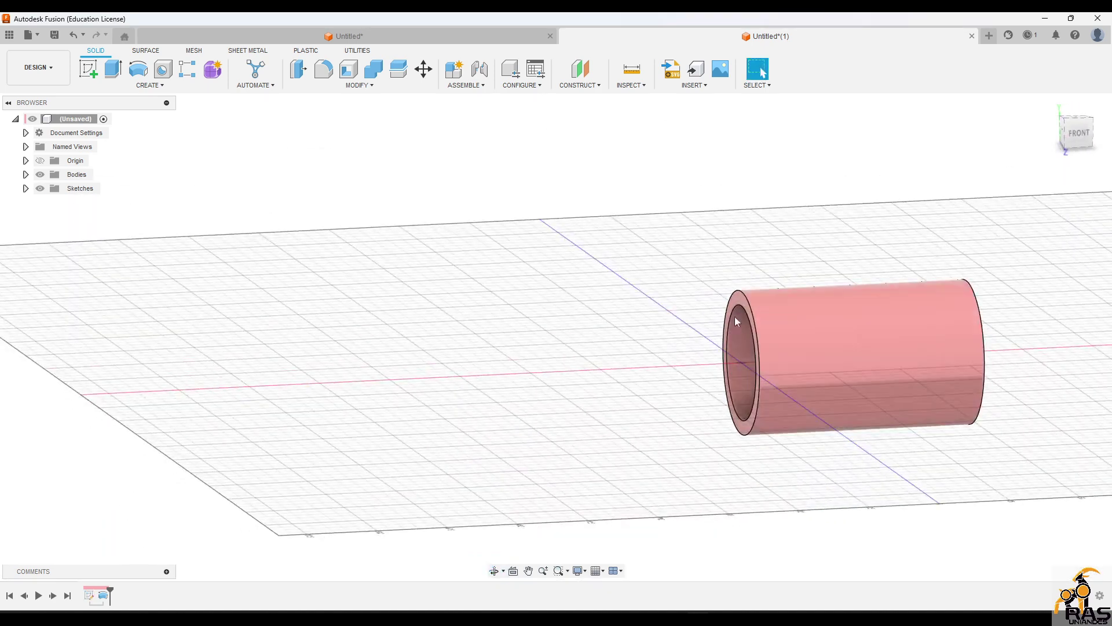
Step: Delete the revolve feature from the timeline
{"action": "middle_click_drag", "start_coordinate": [734, 316], "coordinate": [536, 368]}
{"action": "left_click", "coordinate": [105, 597]}
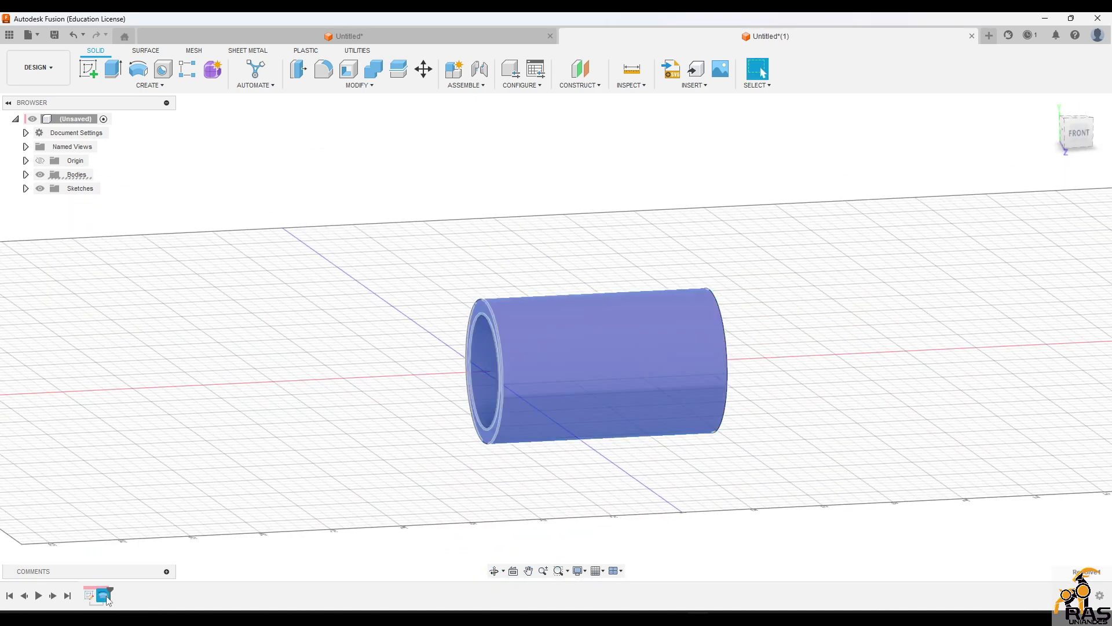
{"action": "key", "text": "Delete"}
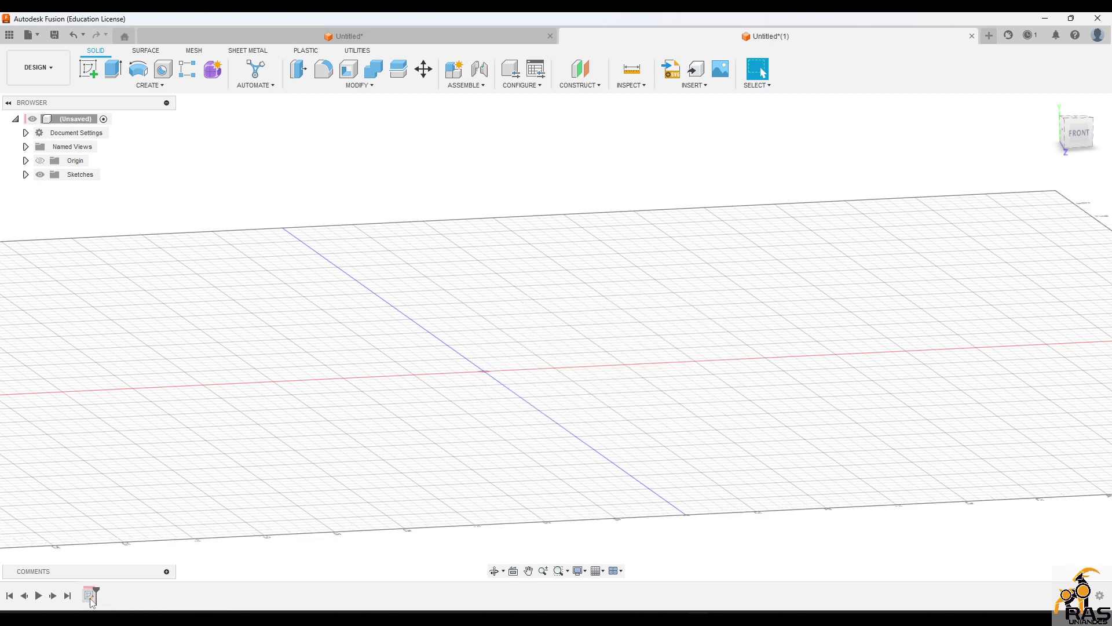
Step: Reopen the profile sketch, delete the old wall profile, and check the linetype of the remaining long axis line
{"action": "double_click", "coordinate": [89, 595]}
{"action": "left_click_drag", "start_coordinate": [356, 283], "coordinate": [1002, 581]}
{"action": "key", "text": "Delete"}
{"action": "scroll", "coordinate": [723, 482], "scroll_direction": "down", "scroll_amount": 4}
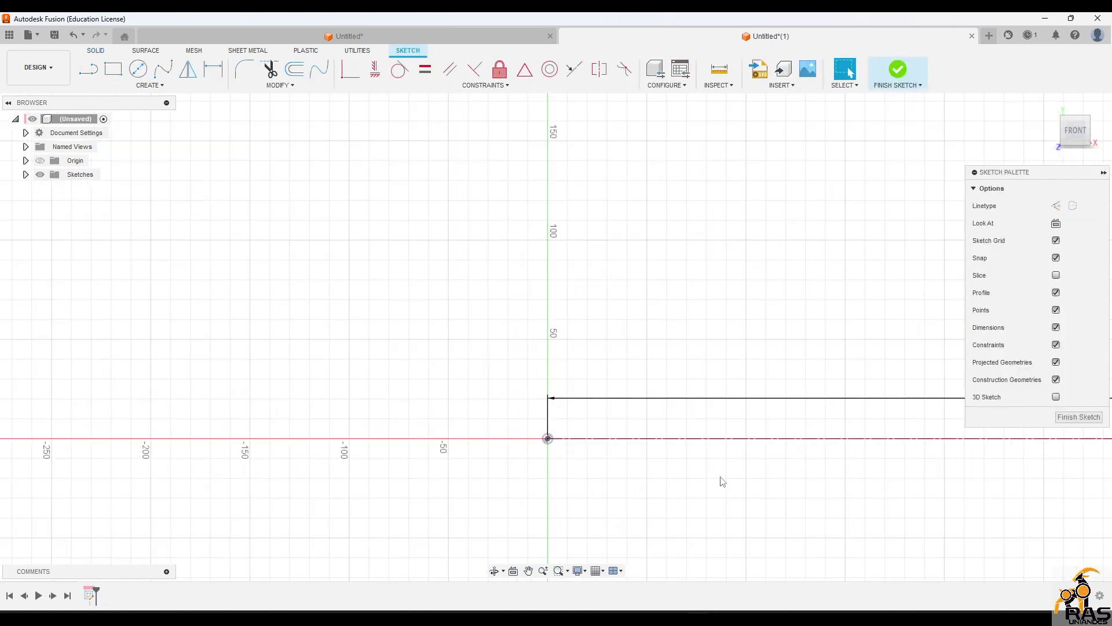
{"action": "middle_click_drag", "start_coordinate": [901, 462], "coordinate": [702, 457]}
{"action": "left_click", "coordinate": [732, 446]}
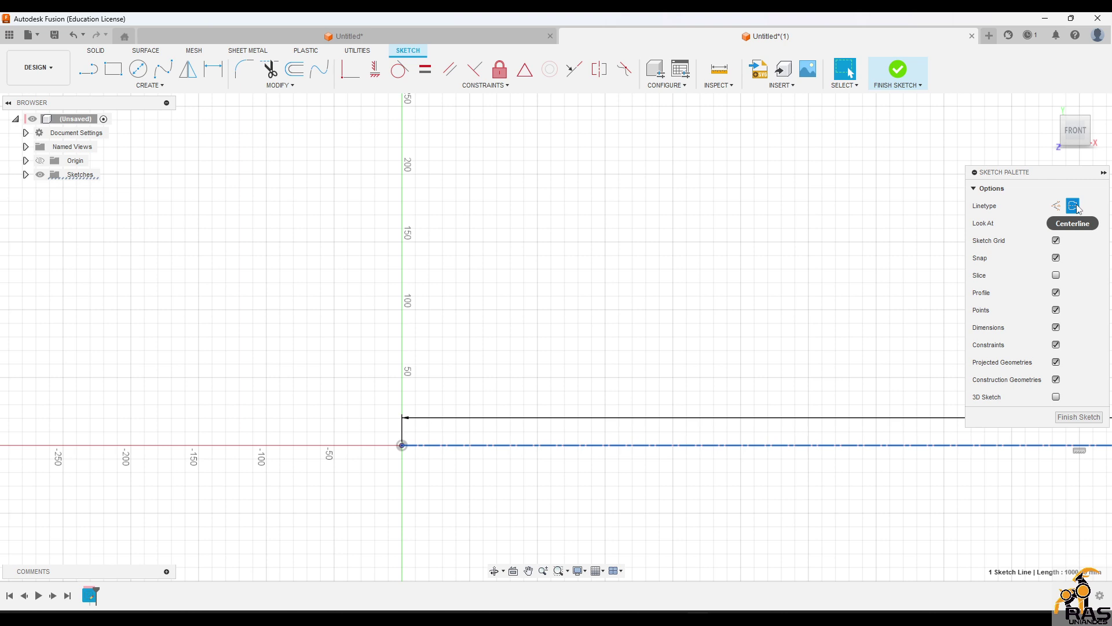
{"action": "left_click", "coordinate": [585, 316]}
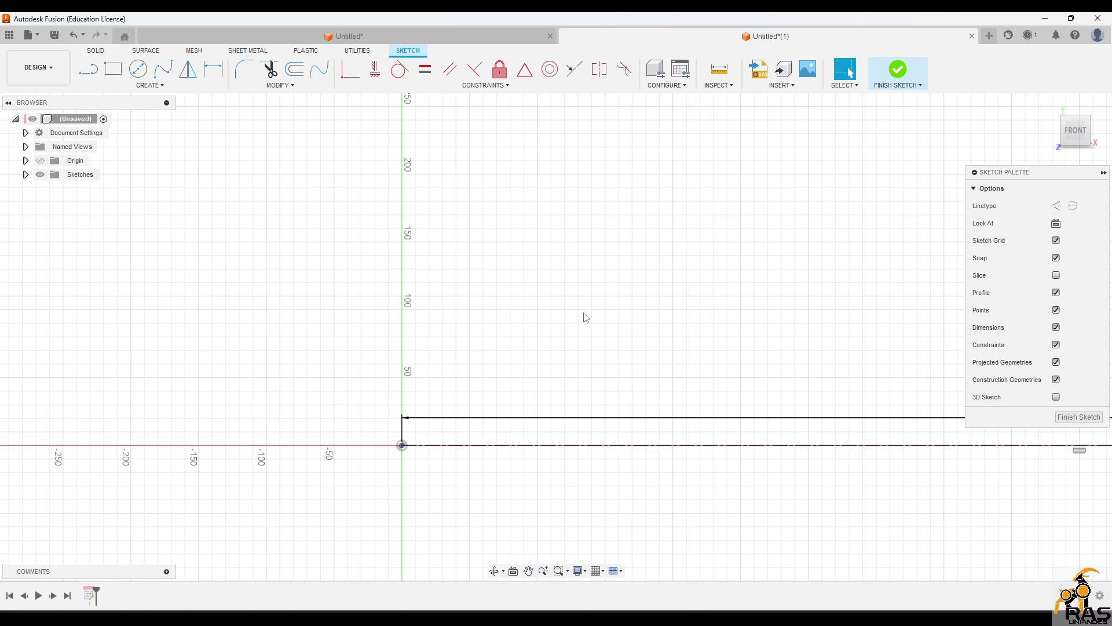
Step: Draw a vertical line about 60 mm up from the origin, followed by a 100 mm horizontal line away from the vertical axis
{"action": "key", "text": "l"}
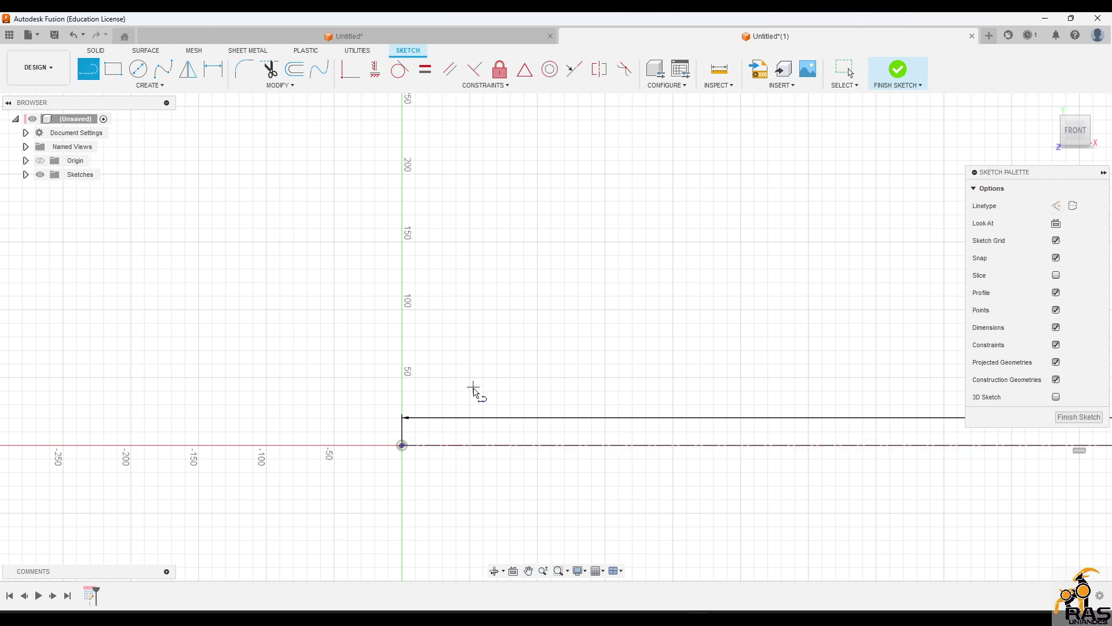
{"action": "left_click", "coordinate": [402, 445]}
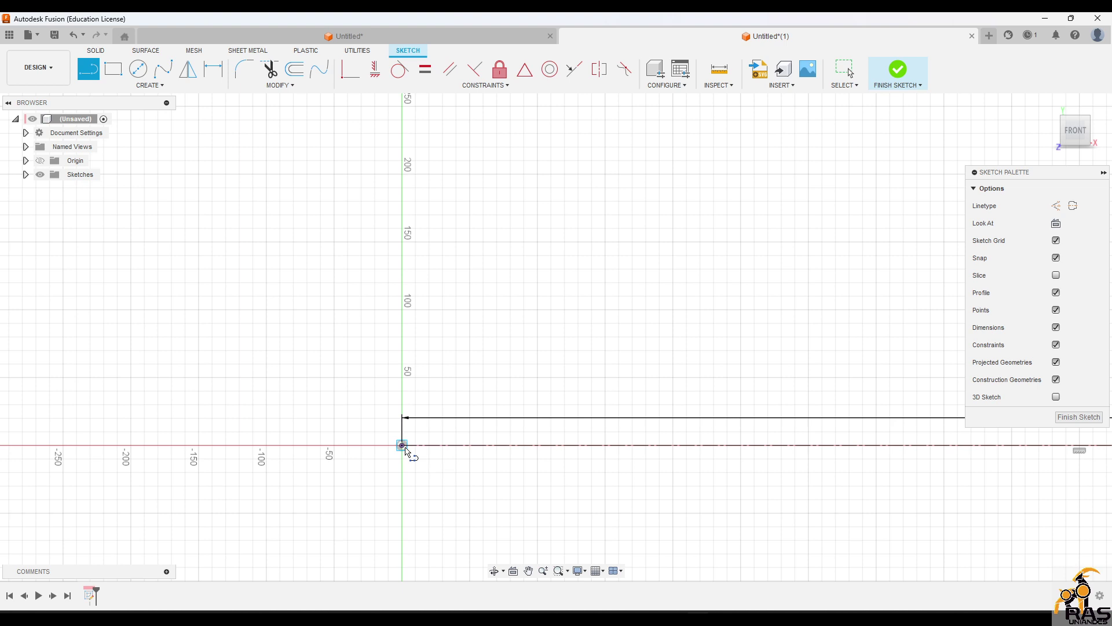
{"action": "left_click", "coordinate": [402, 364]}
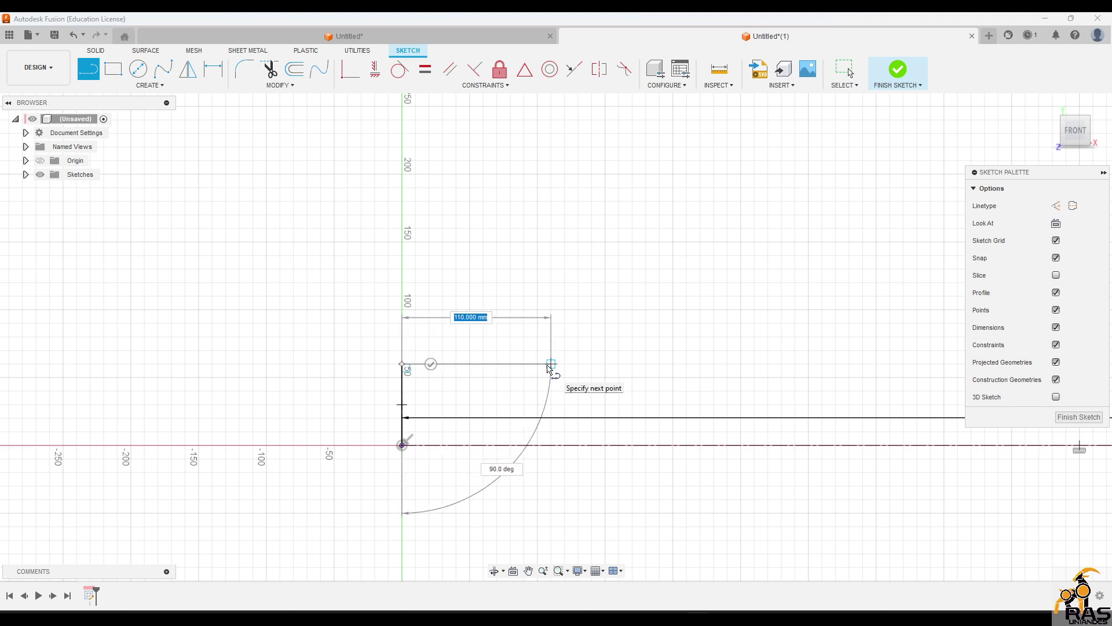
{"action": "type", "text": "100"}
{"action": "key", "text": "Return"}
{"action": "key", "text": "Escape"}
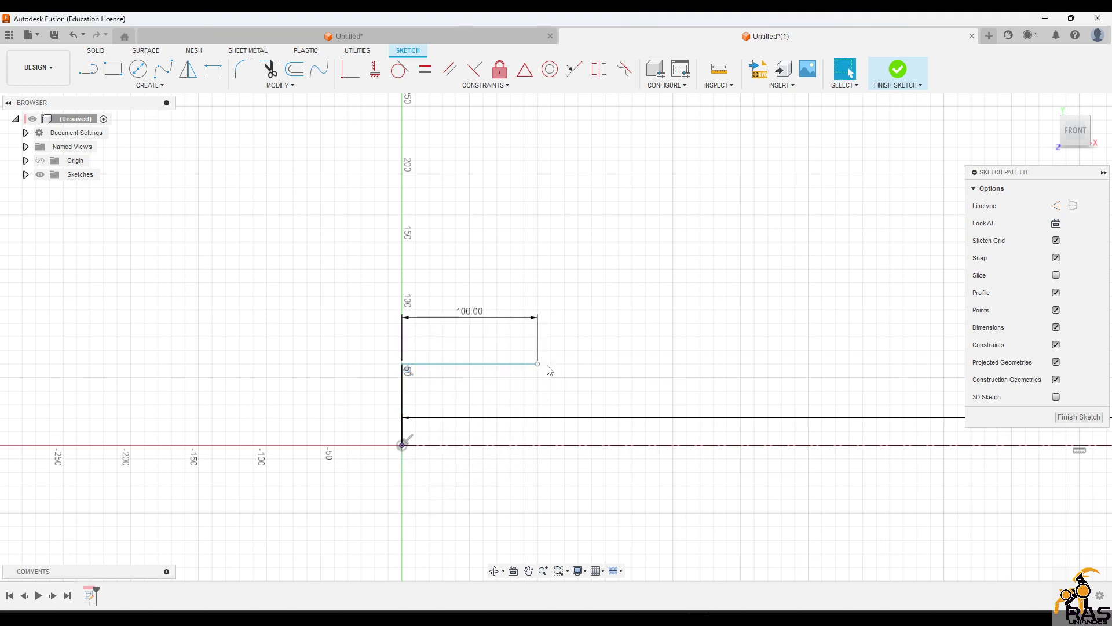
Step: Draw an 80 mm vertical line upward from the free end of the horizontal line
{"action": "key", "text": "l"}
{"action": "left_click", "coordinate": [538, 363]}
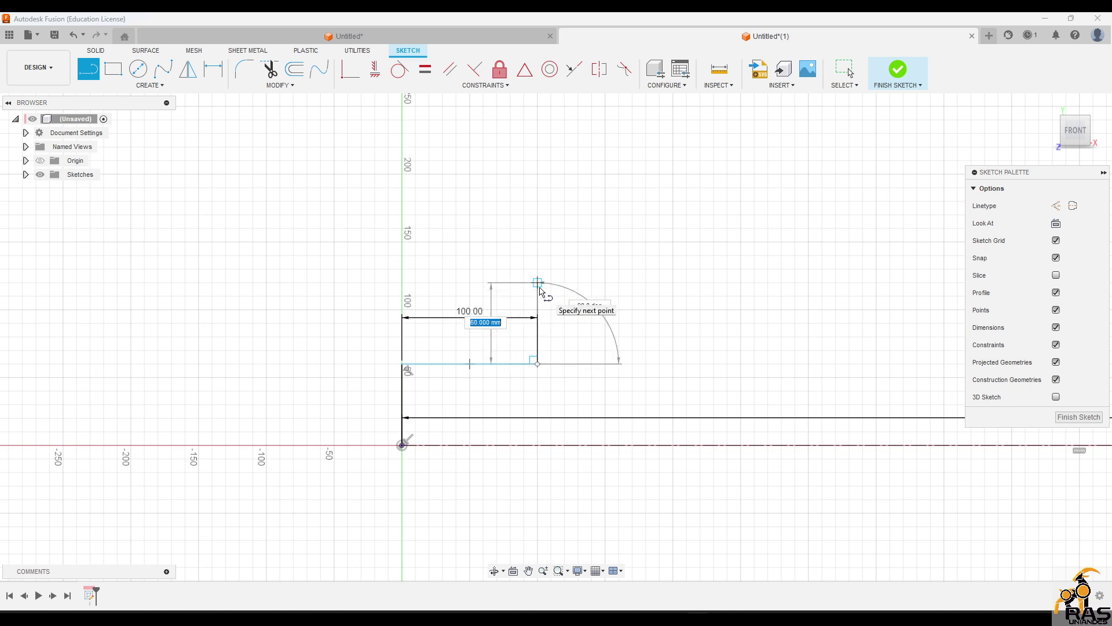
{"action": "type", "text": "80"}
{"action": "key", "text": "Return"}
{"action": "key", "text": "Escape"}
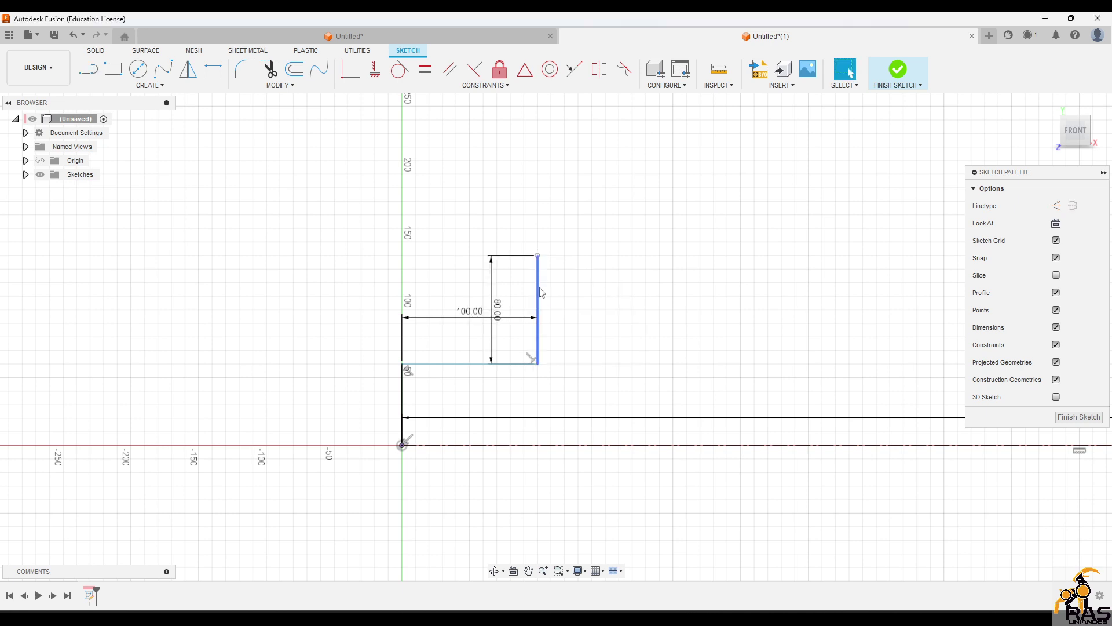
Step: Add a 100 mm horizontal line from the upper end of the riser to form the second step
{"action": "key", "text": "l"}
{"action": "left_click", "coordinate": [538, 255]}
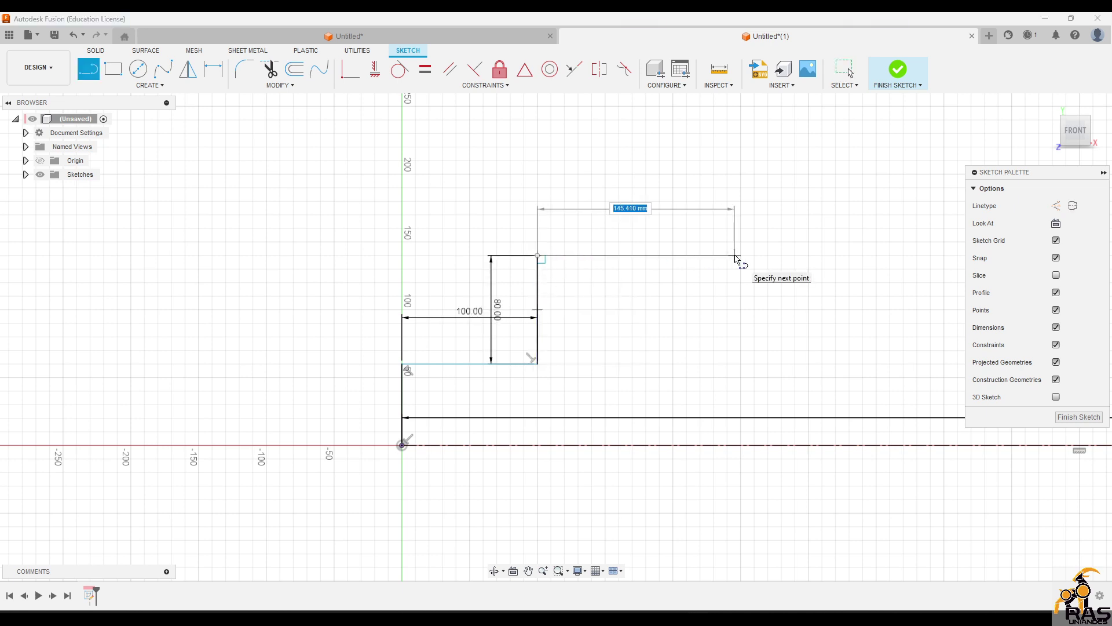
{"action": "type", "text": "100"}
{"action": "key", "text": "Return"}
{"action": "key", "text": "Escape"}
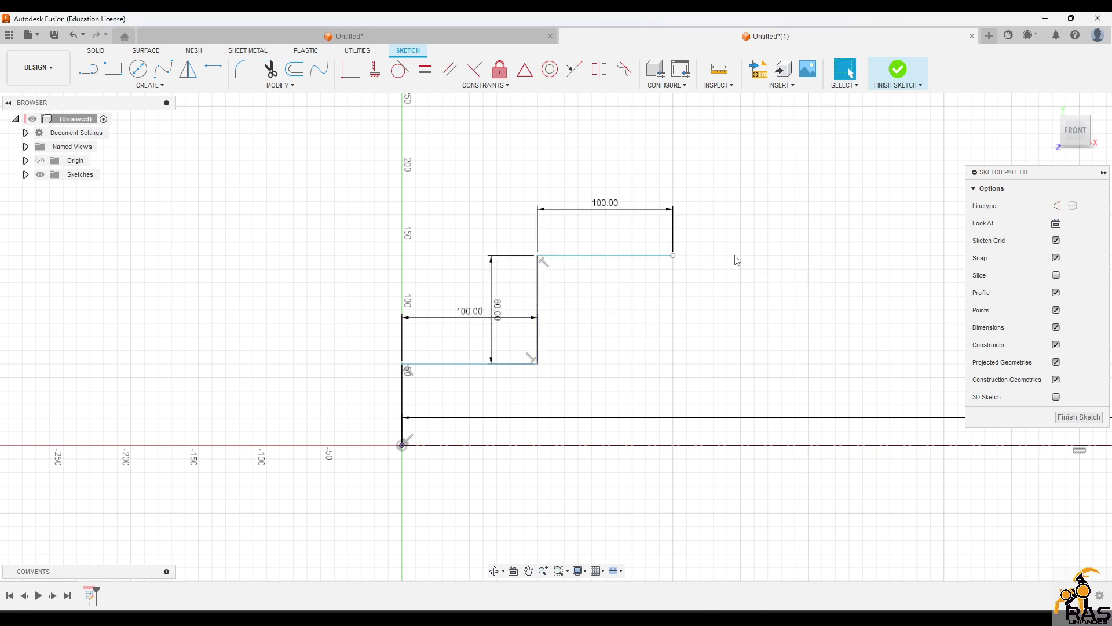
{"action": "mouse_move", "coordinate": [473, 365]}
{"action": "left_mouse_down"}
{"action": "mouse_move", "coordinate": [473, 381]}
{"action": "mouse_move", "coordinate": [476, 363]}
{"action": "left_mouse_up"}
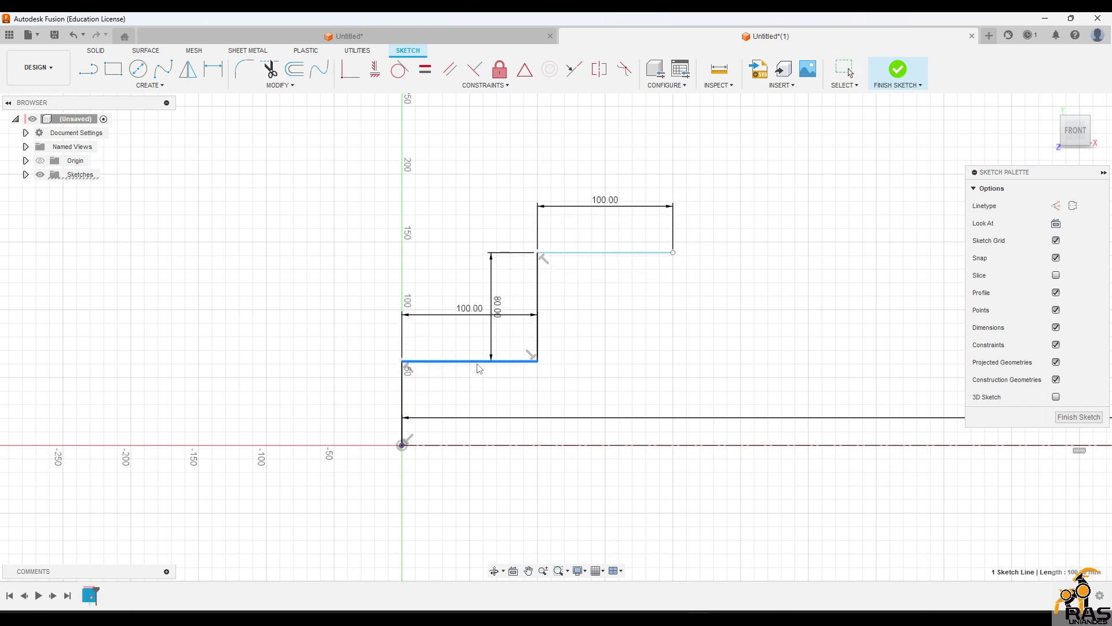
{"action": "key", "text": "d"}
{"action": "left_click", "coordinate": [404, 393]}
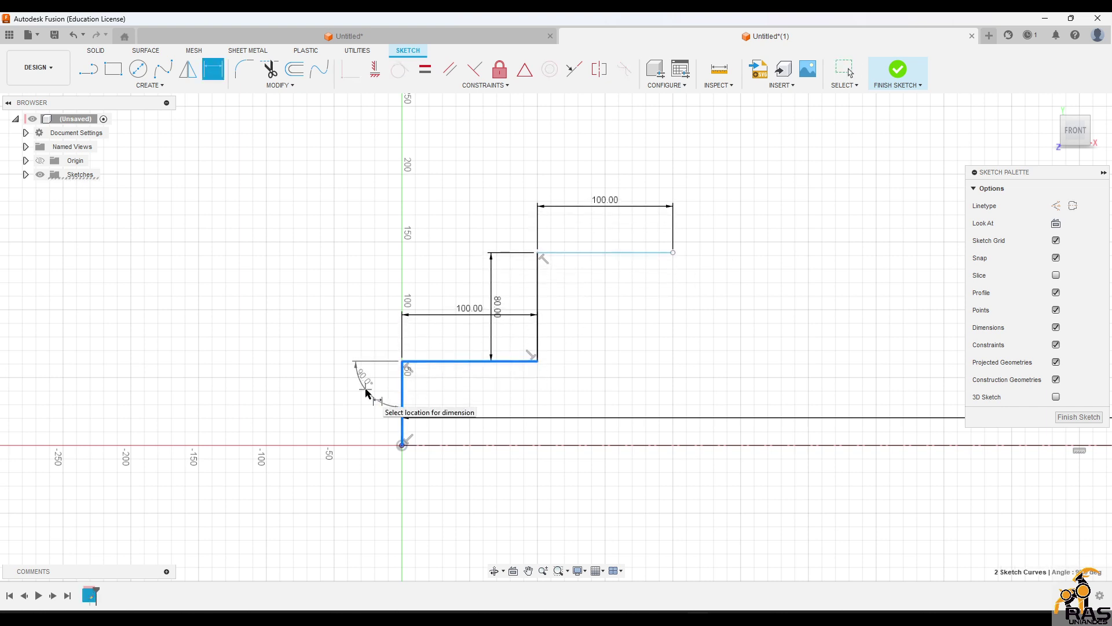
{"action": "key", "text": "Escape"}
{"action": "key", "text": "d"}
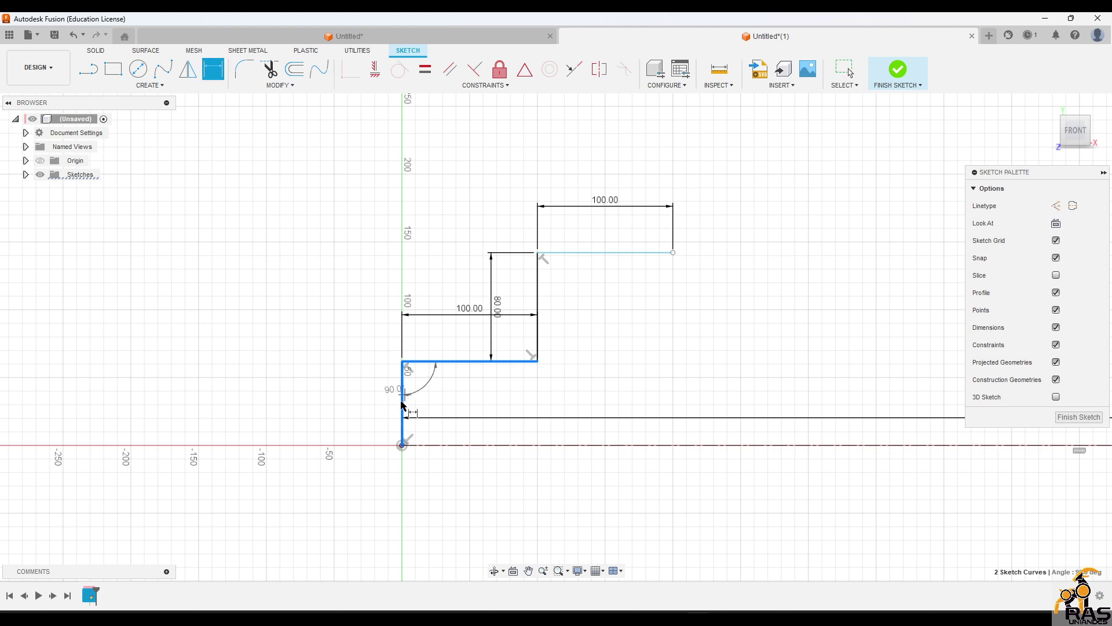
{"action": "key", "text": "Escape"}
Step: Dimension the vertical line at the origin to 40 mm
{"action": "key", "text": "d"}
{"action": "left_click", "coordinate": [404, 405]}
{"action": "left_click", "coordinate": [359, 398]}
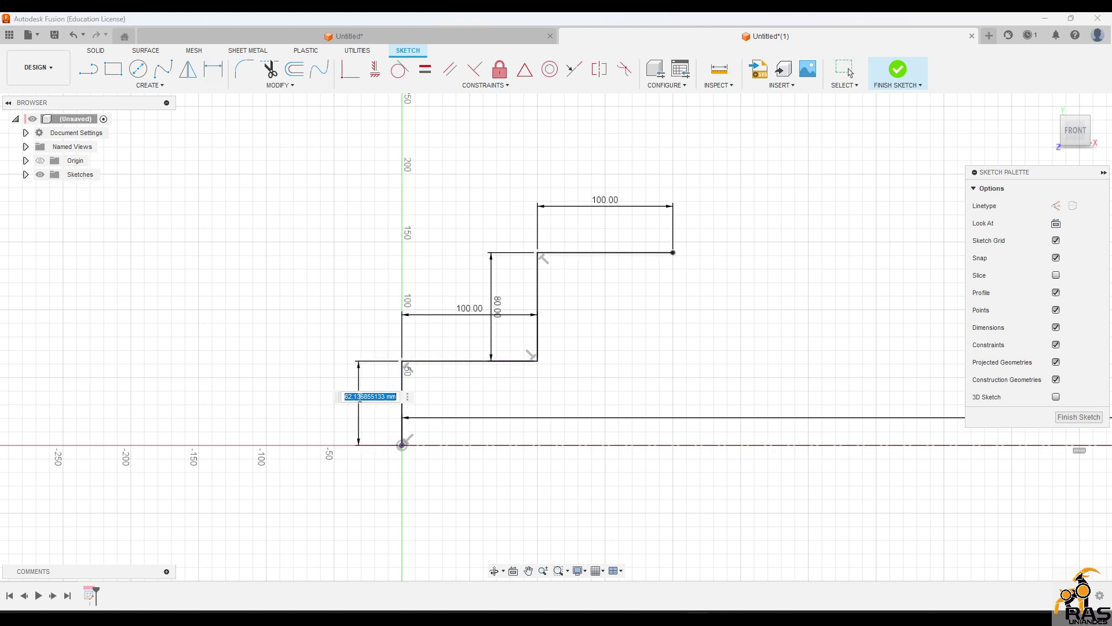
{"action": "type", "text": "40"}
{"action": "key", "text": "Return"}
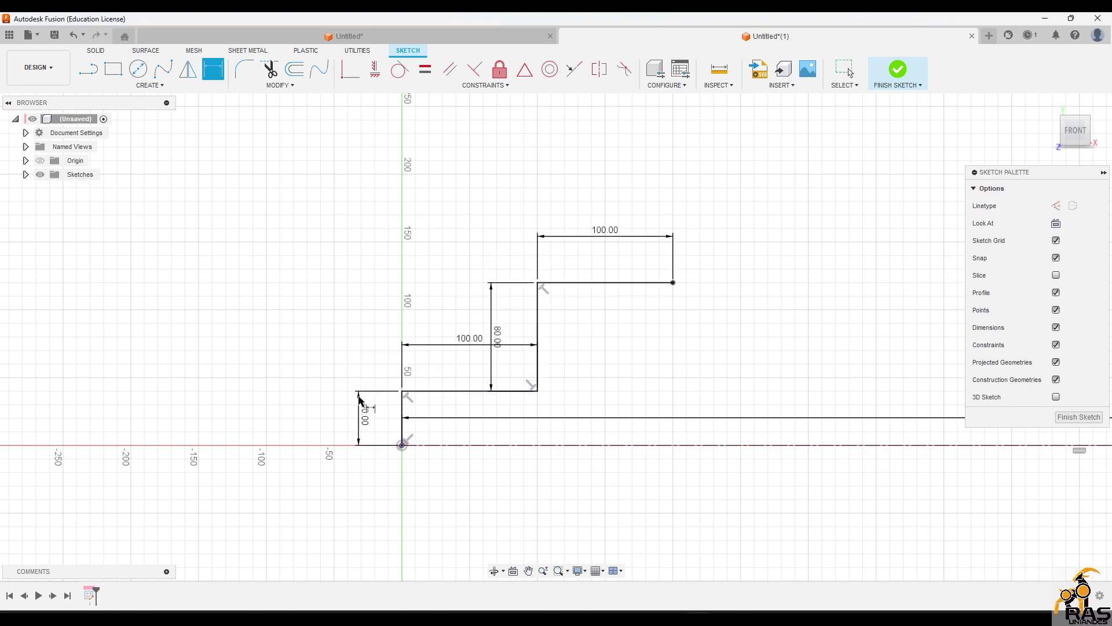
{"action": "key", "text": "Escape"}
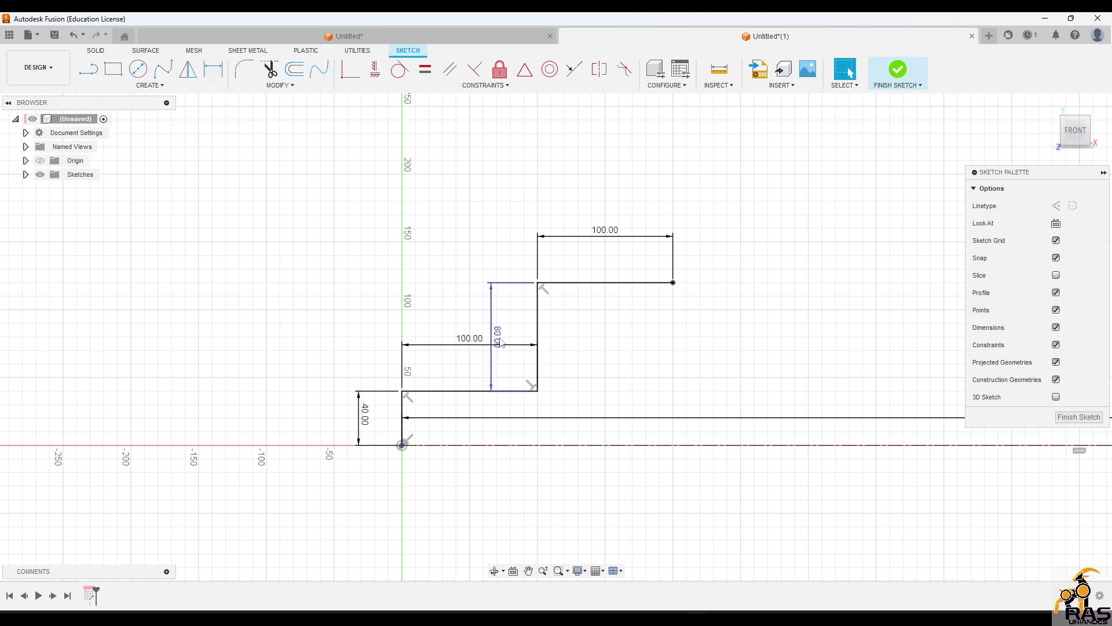
Step: Set the height of the riser between the two steps to 60 mm
{"action": "double_click", "coordinate": [497, 336]}
{"action": "type", "text": "6"}
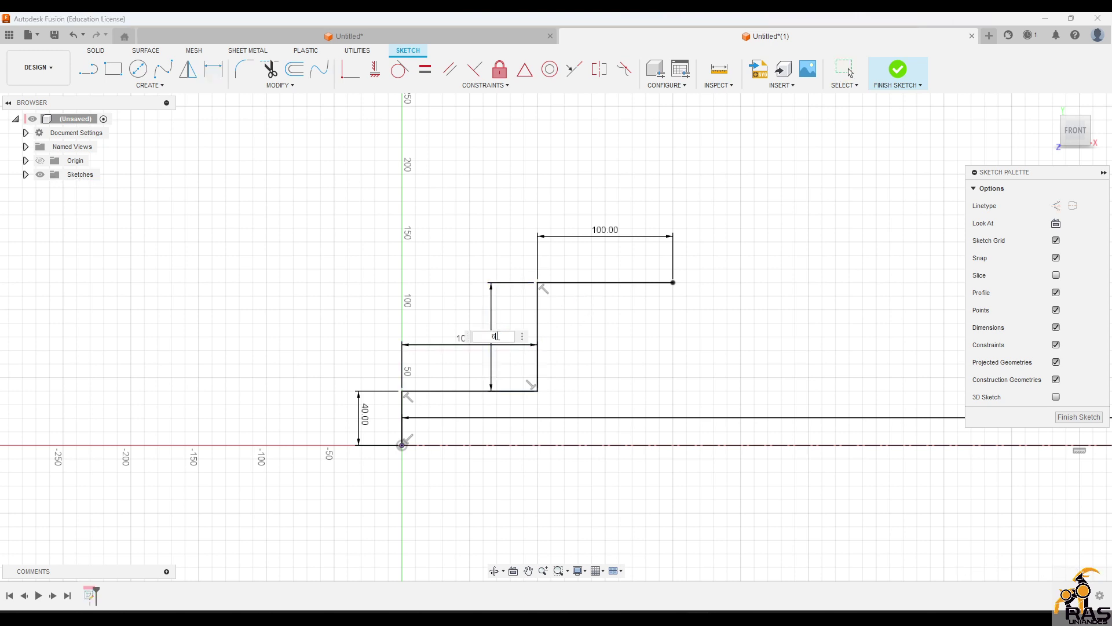
{"action": "type", "text": "0"}
{"action": "key", "text": "Return"}
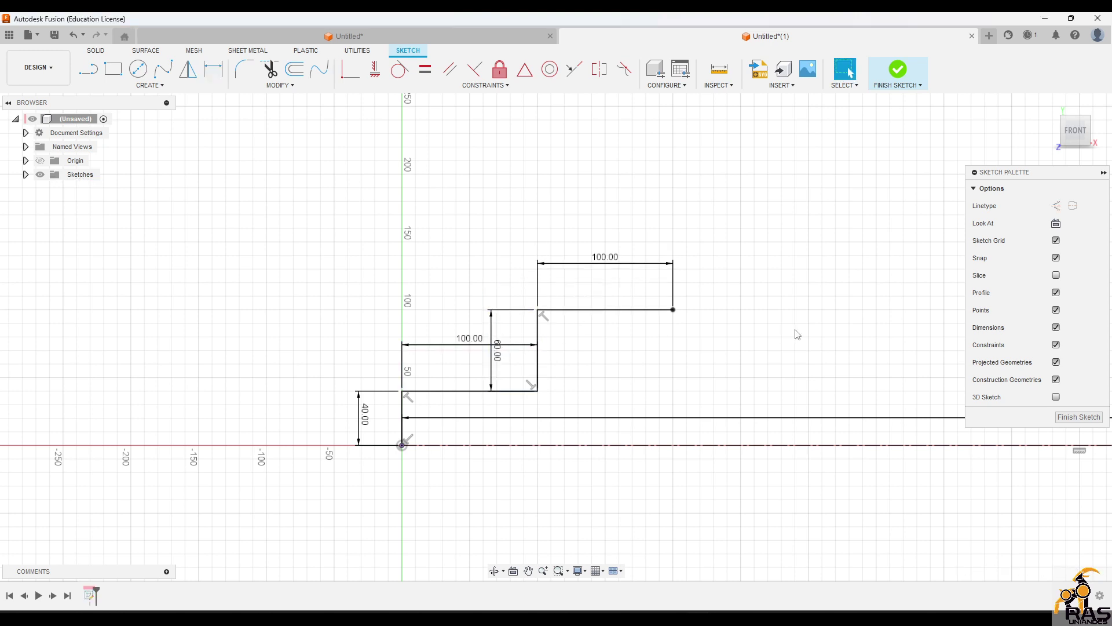
Step: Draw a 10 mm vertical line down from the upper step's free end and a parallel horizontal line back to the riser
{"action": "key", "text": "l"}
{"action": "left_click", "coordinate": [673, 309]}
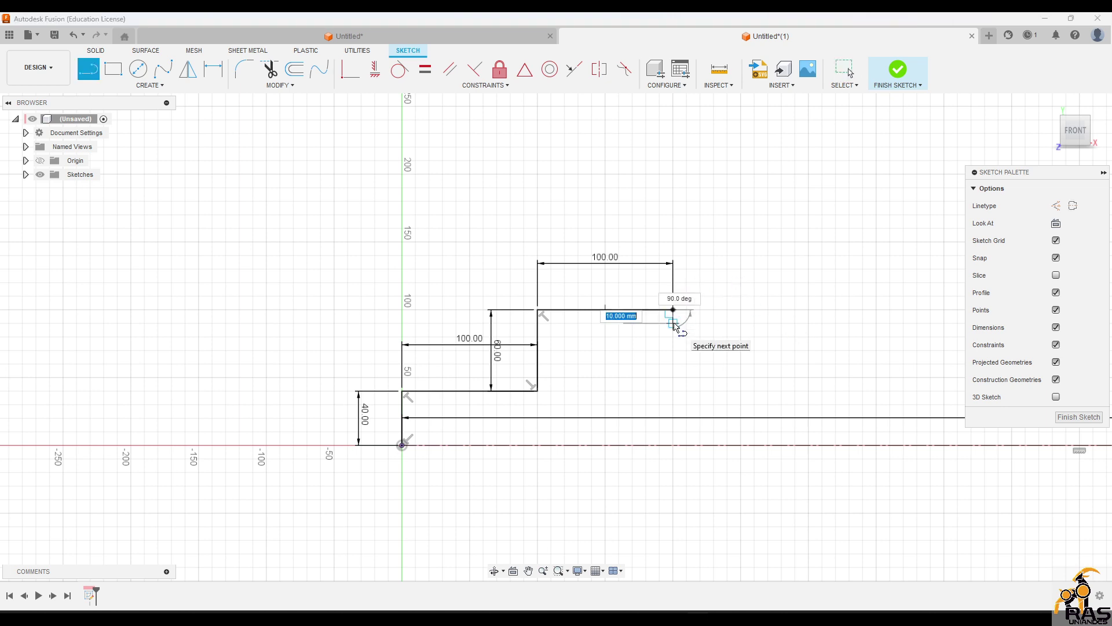
{"action": "left_click", "coordinate": [673, 323]}
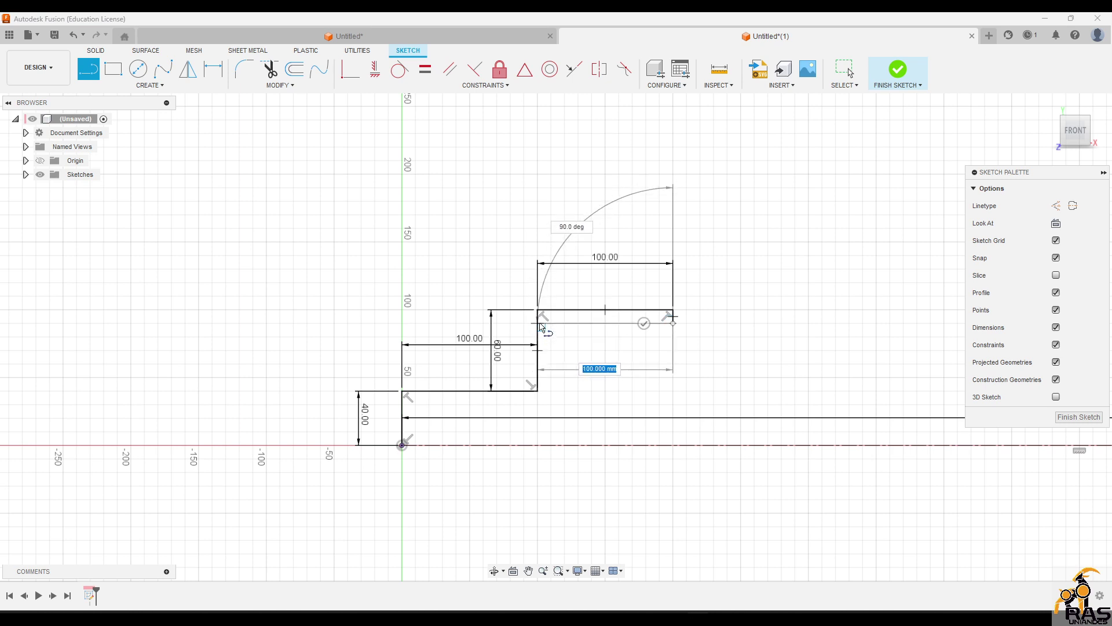
{"action": "left_click", "coordinate": [539, 325]}
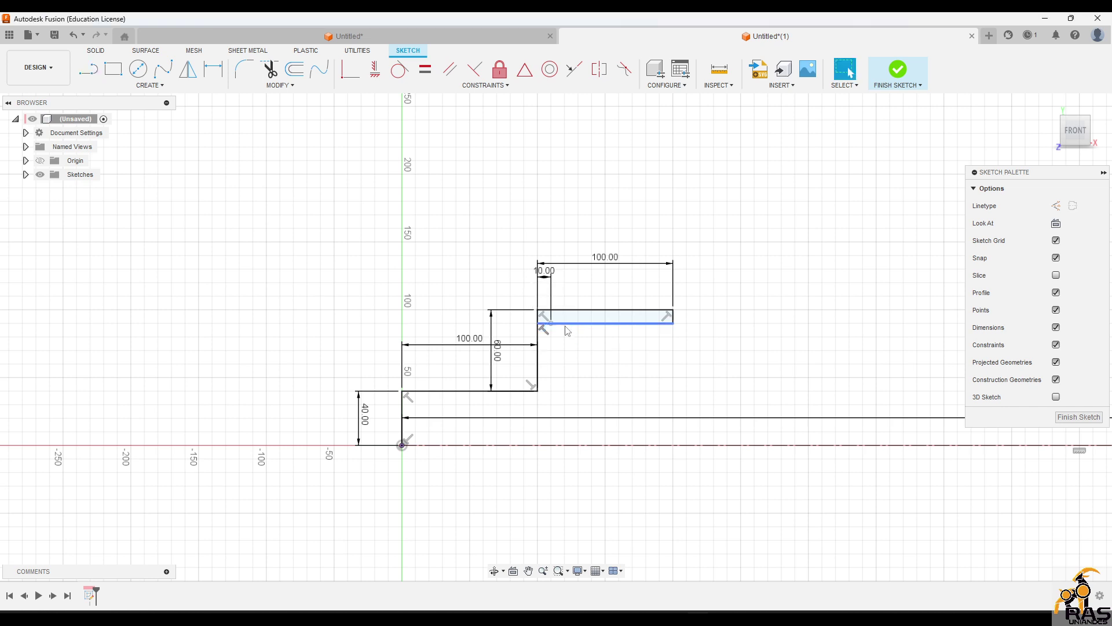
Step: Draw a vertical line parallel to the riser at a 10 mm offset, from the upper strip down to the lower step's level
{"action": "left_click", "coordinate": [551, 323]}
{"action": "left_click", "coordinate": [549, 326]}
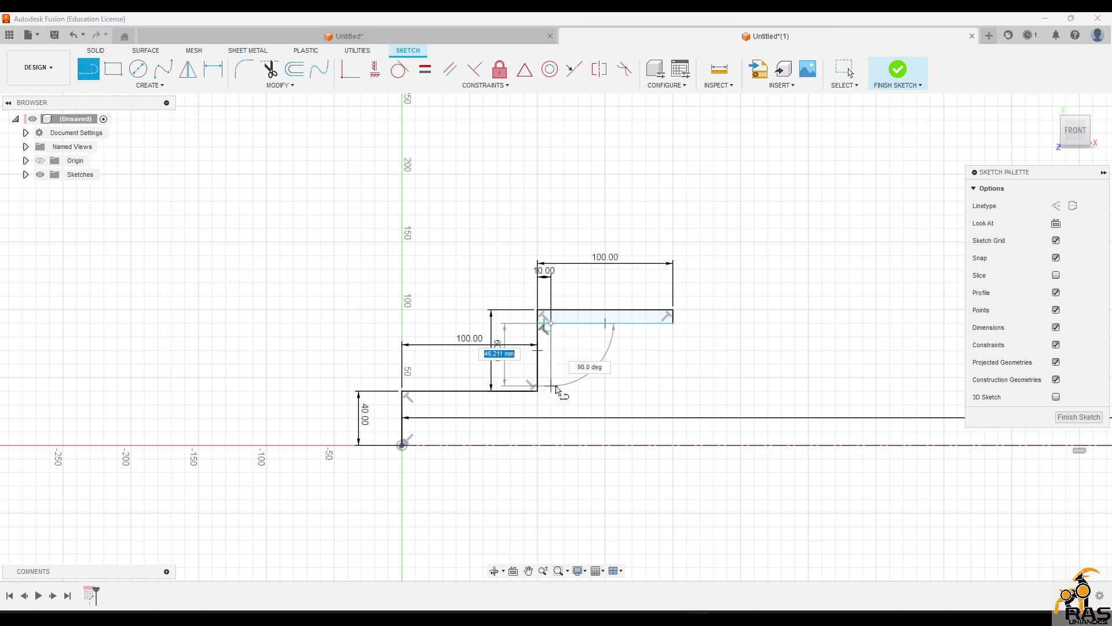
{"action": "left_click", "coordinate": [550, 390]}
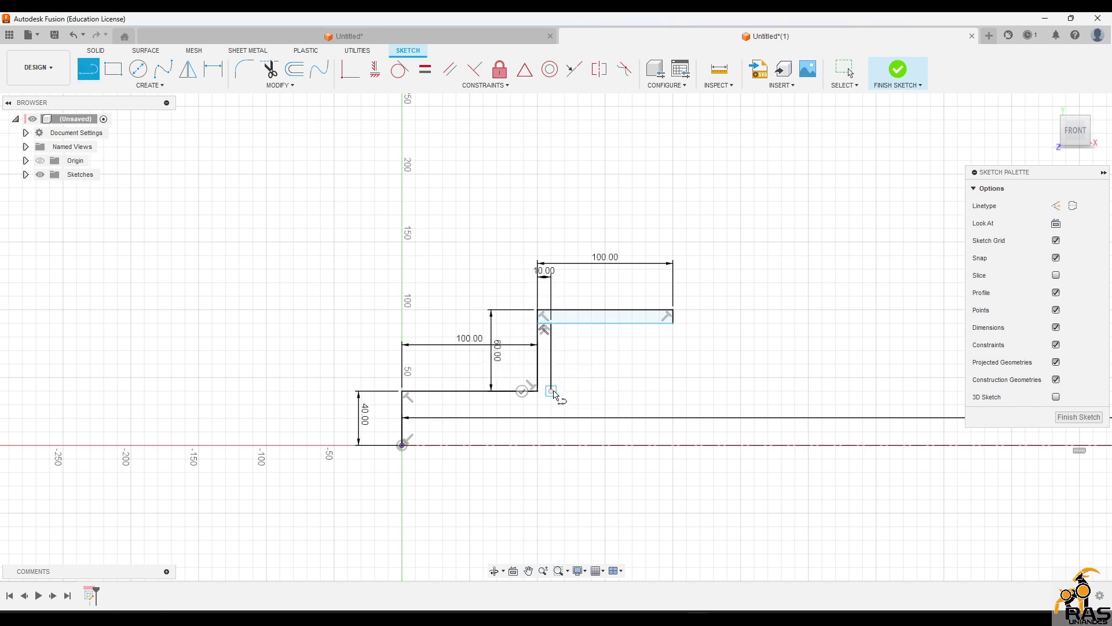
Step: From the riser's lower end, draw about 10 mm across, about 10 mm down, and a parallel line back to the vertical line at the origin
{"action": "left_click", "coordinate": [538, 391]}
{"action": "left_click", "coordinate": [550, 391]}
{"action": "left_click", "coordinate": [551, 404]}
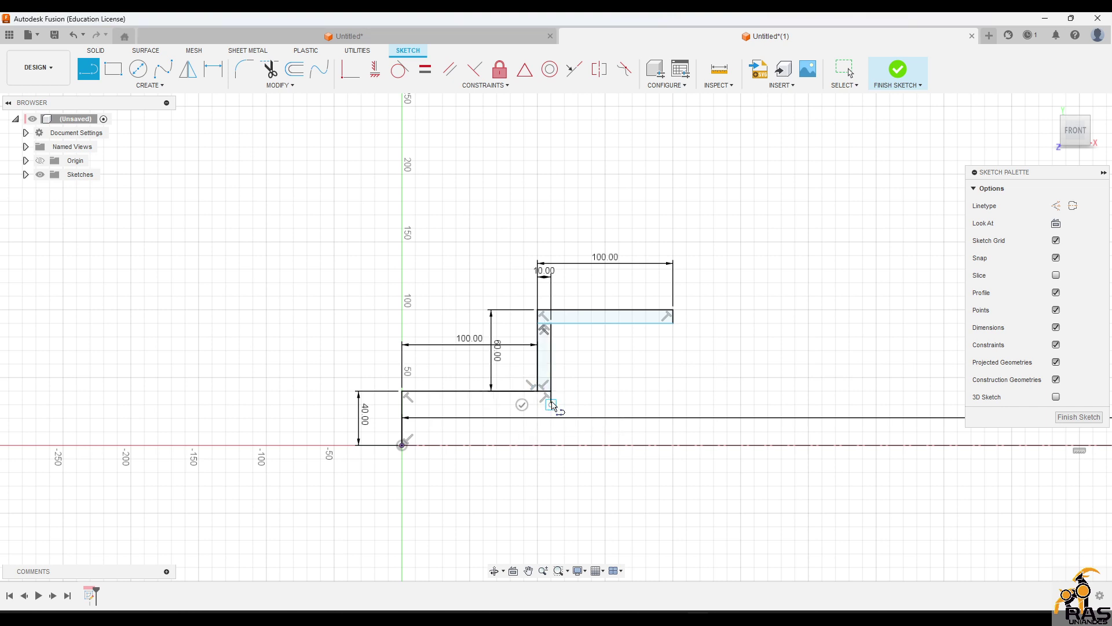
{"action": "left_click", "coordinate": [402, 405]}
{"action": "left_click", "coordinate": [402, 406]}
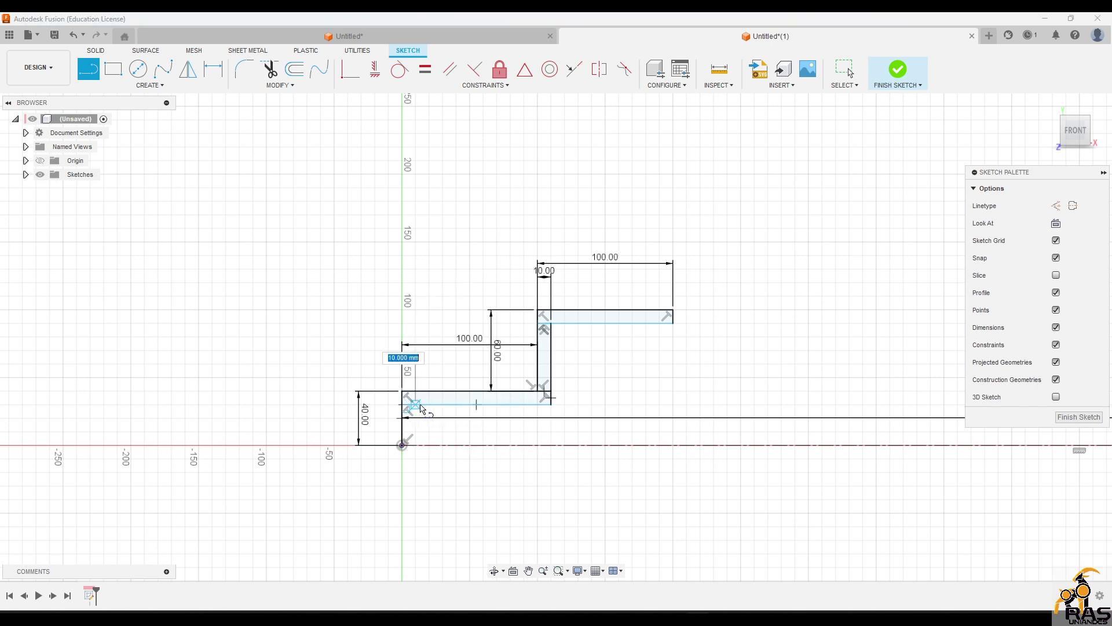
{"action": "key", "text": "Escape"}
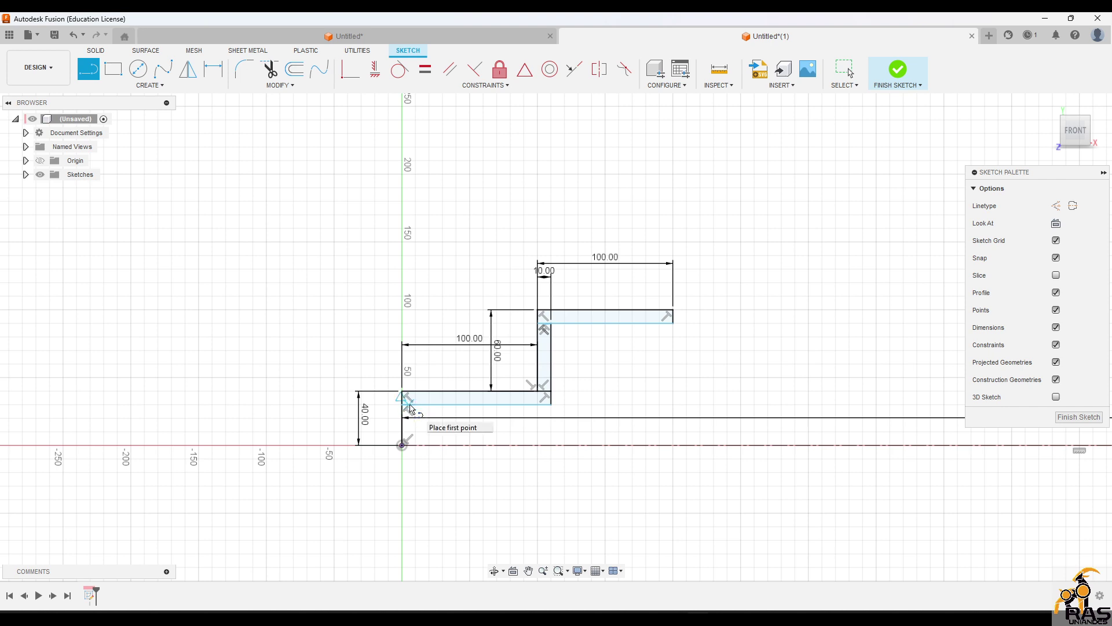
Step: Draw a vertical line about 10 mm inside the origin line, from the lower strip's underside down to the axis
{"action": "scroll", "coordinate": [417, 409], "scroll_direction": "up", "scroll_amount": 2}
{"action": "scroll", "coordinate": [416, 407], "scroll_direction": "up", "scroll_amount": 1}
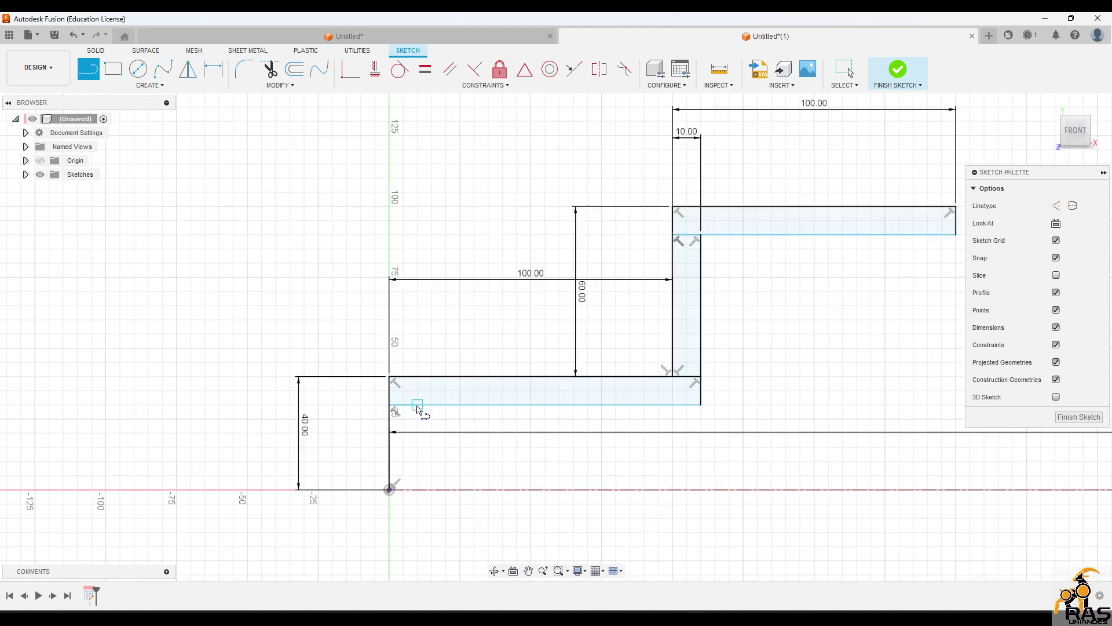
{"action": "left_click", "coordinate": [417, 405]}
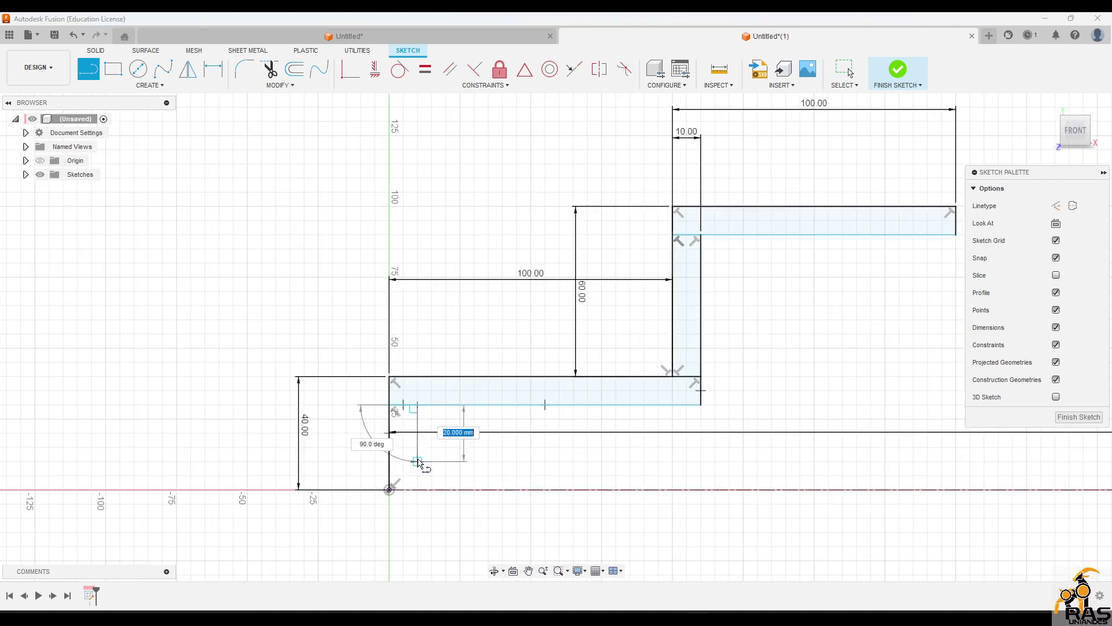
{"action": "left_click", "coordinate": [417, 490]}
{"action": "key", "text": "Escape"}
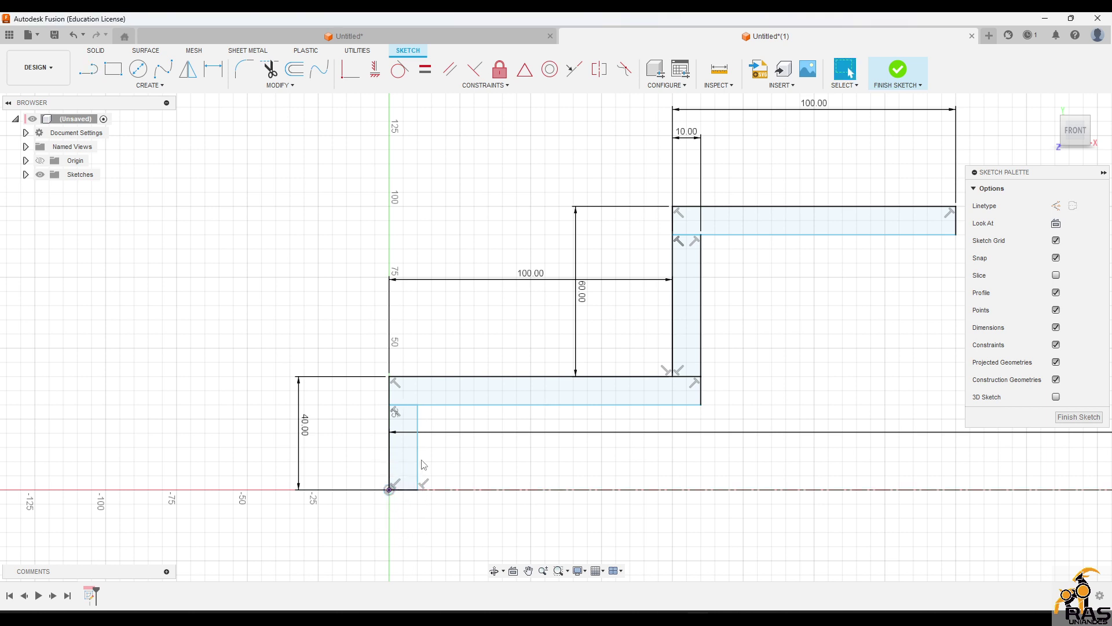
Step: Undo a trial move of the inner vertical line and dimension it 10 mm from the origin line
{"action": "left_click_drag", "start_coordinate": [417, 457], "coordinate": [427, 458]}
{"action": "key", "text": "ctrl+z"}
{"action": "key", "text": "d"}
{"action": "left_click", "coordinate": [417, 470]}
{"action": "left_click", "coordinate": [389, 460]}
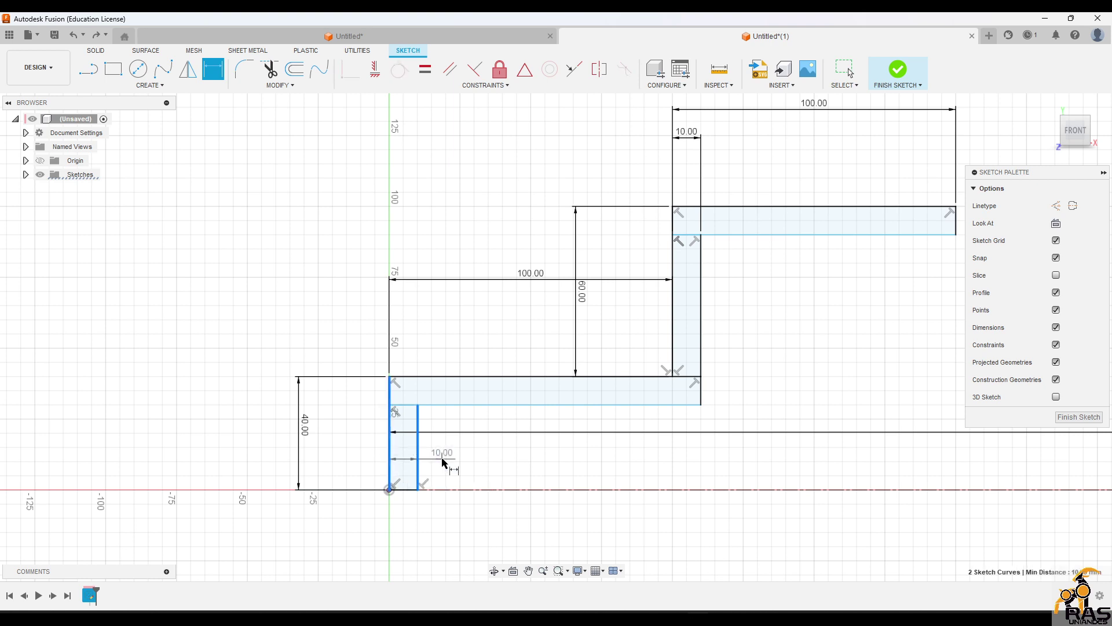
{"action": "left_click", "coordinate": [454, 458]}
{"action": "key", "text": "Return"}
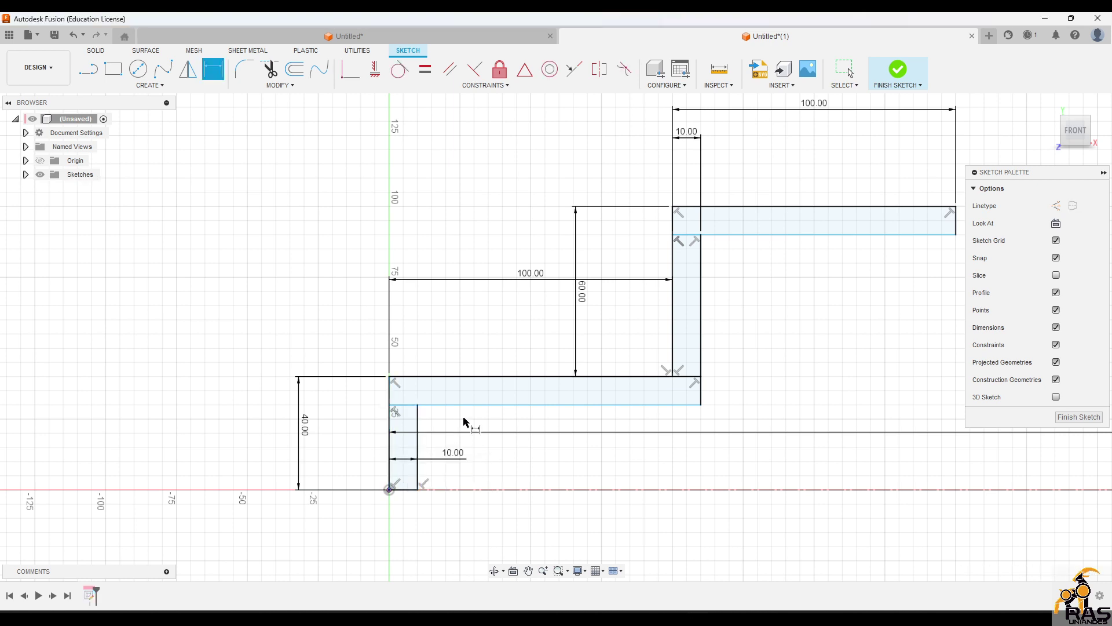
Step: Dimension the thickness of the lower horizontal strip as 10 mm between its two long edges
{"action": "left_click", "coordinate": [476, 404]}
{"action": "left_click", "coordinate": [481, 377]}
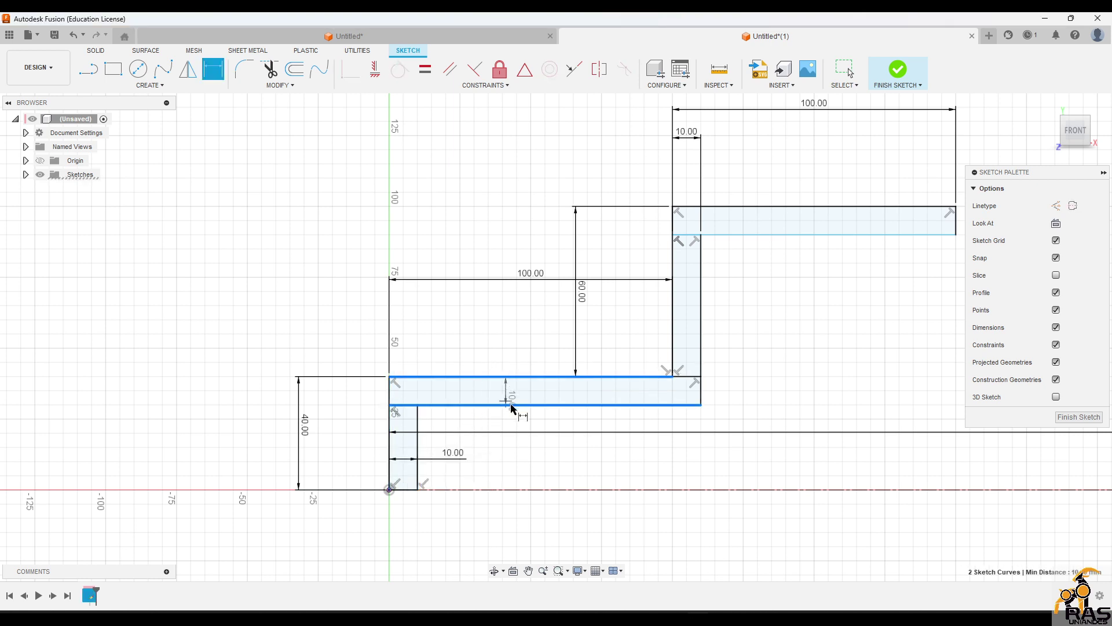
{"action": "left_click", "coordinate": [530, 435]}
{"action": "key", "text": "Return"}
Step: Dimension the thickness of the upper horizontal strip as 10 mm between its two long edges
{"action": "middle_click_drag", "start_coordinate": [636, 427], "coordinate": [536, 483]}
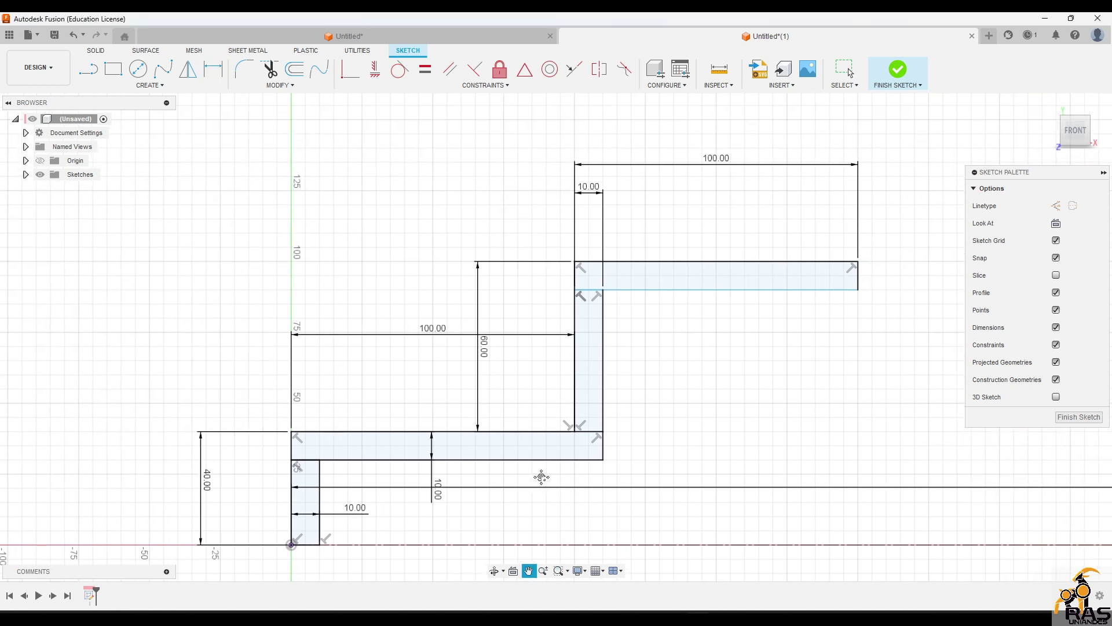
{"action": "left_click", "coordinate": [755, 289]}
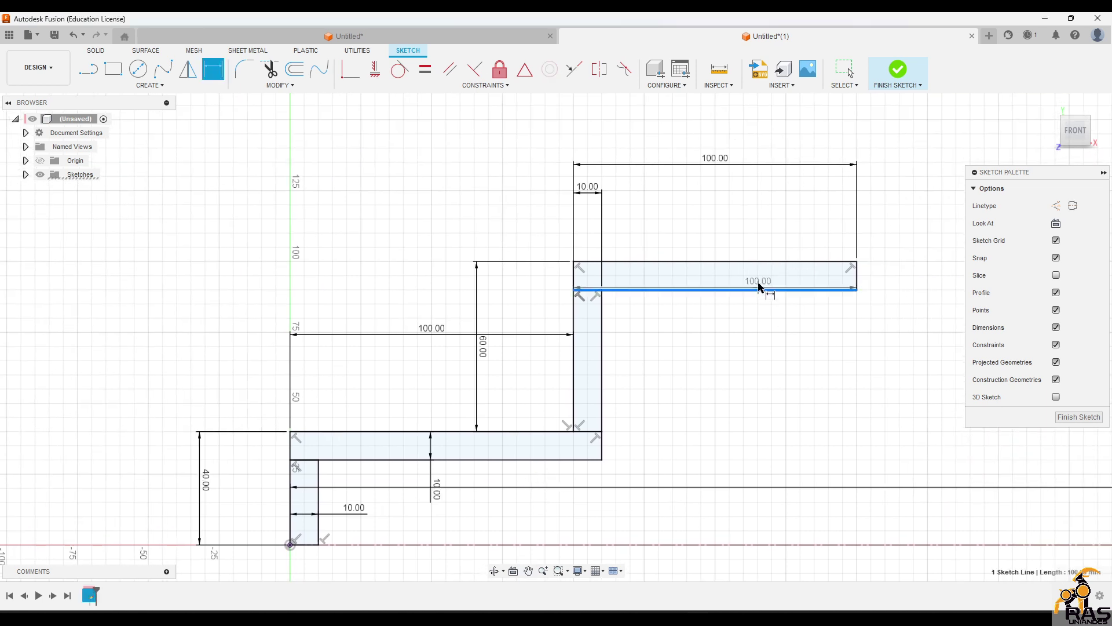
{"action": "left_click", "coordinate": [759, 261]}
{"action": "left_click", "coordinate": [836, 338]}
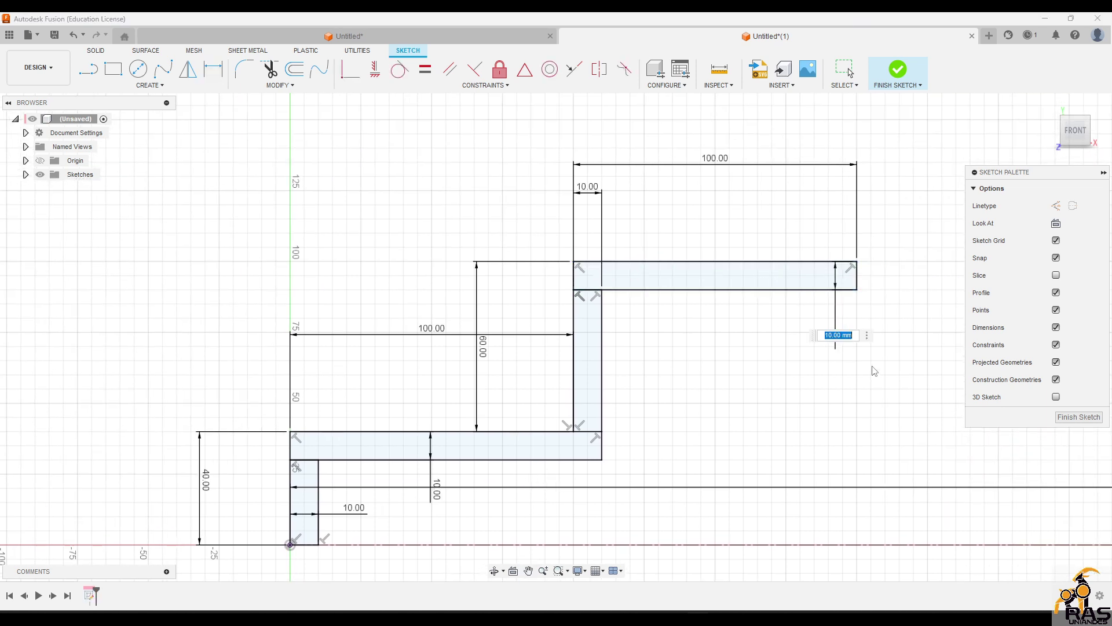
{"action": "key", "text": "Return"}
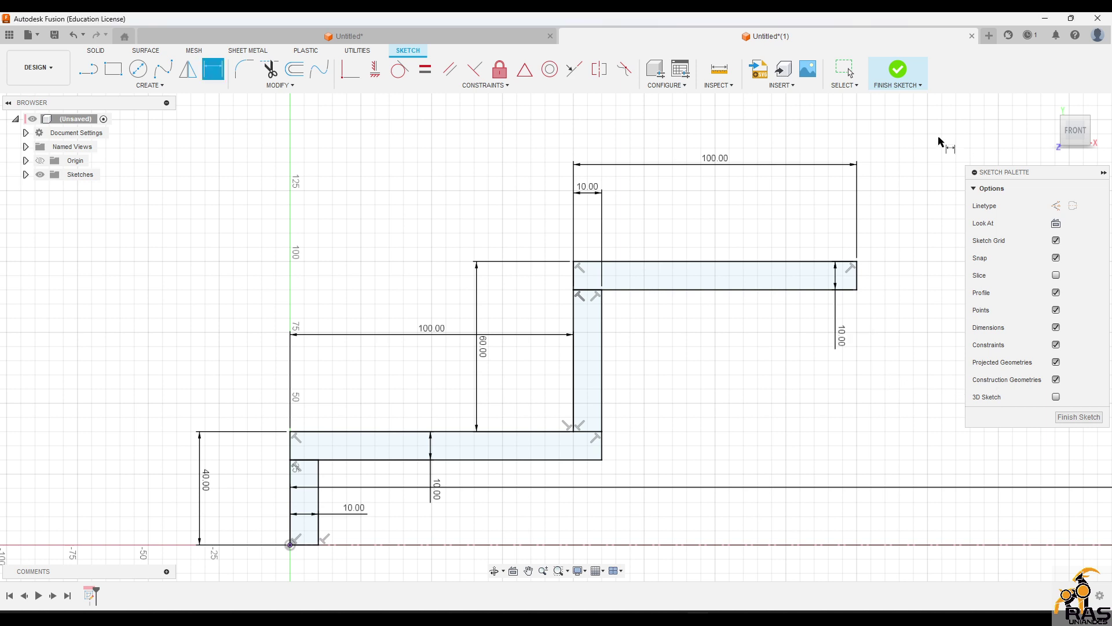
Step: Finish the sketch and make Sketch1 visible in the model
{"action": "left_click", "coordinate": [895, 74]}
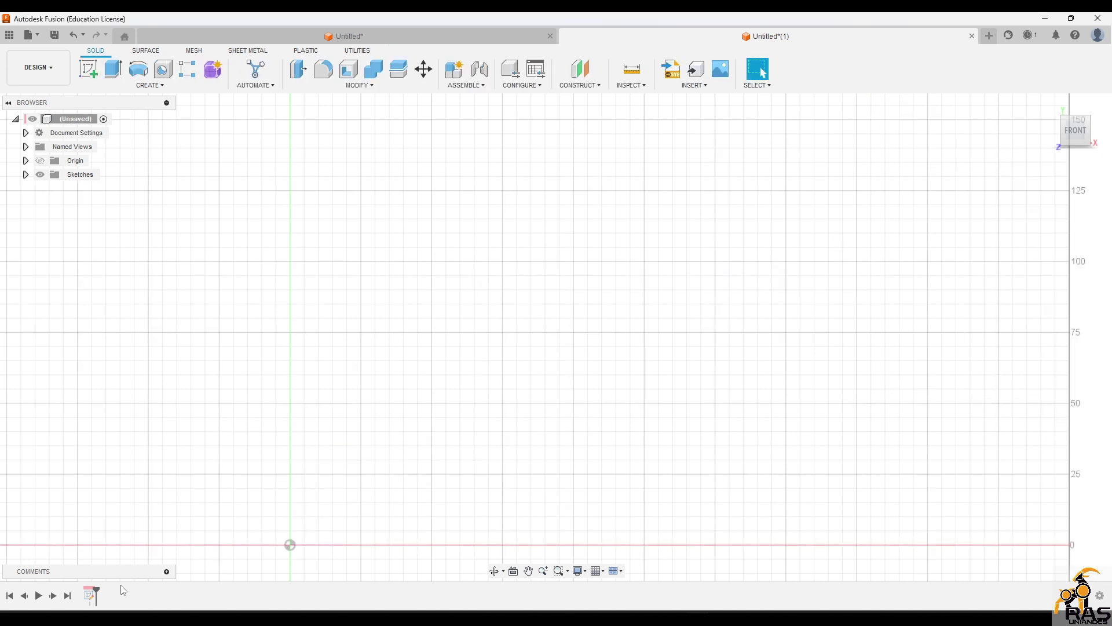
{"action": "double_click", "coordinate": [90, 595]}
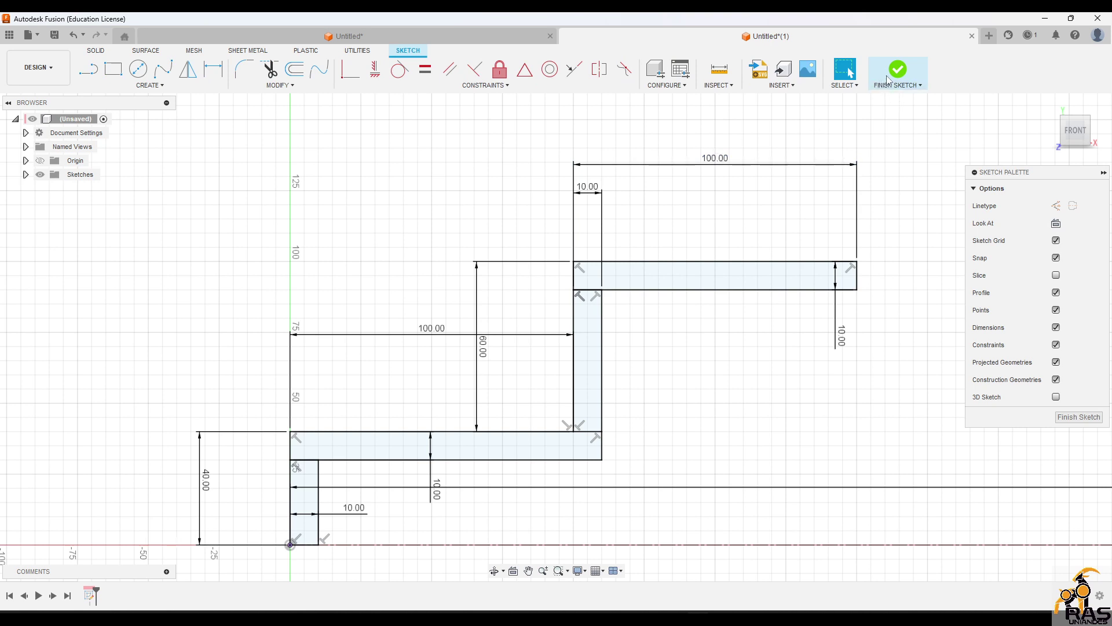
{"action": "left_click", "coordinate": [890, 77]}
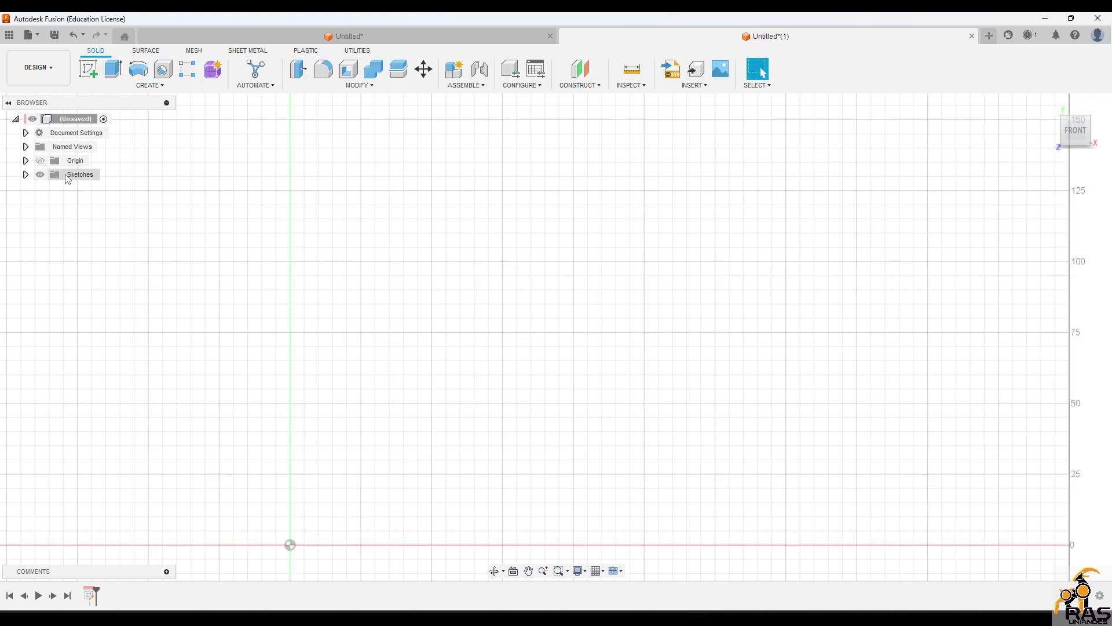
{"action": "left_click", "coordinate": [72, 177]}
{"action": "left_click", "coordinate": [25, 174]}
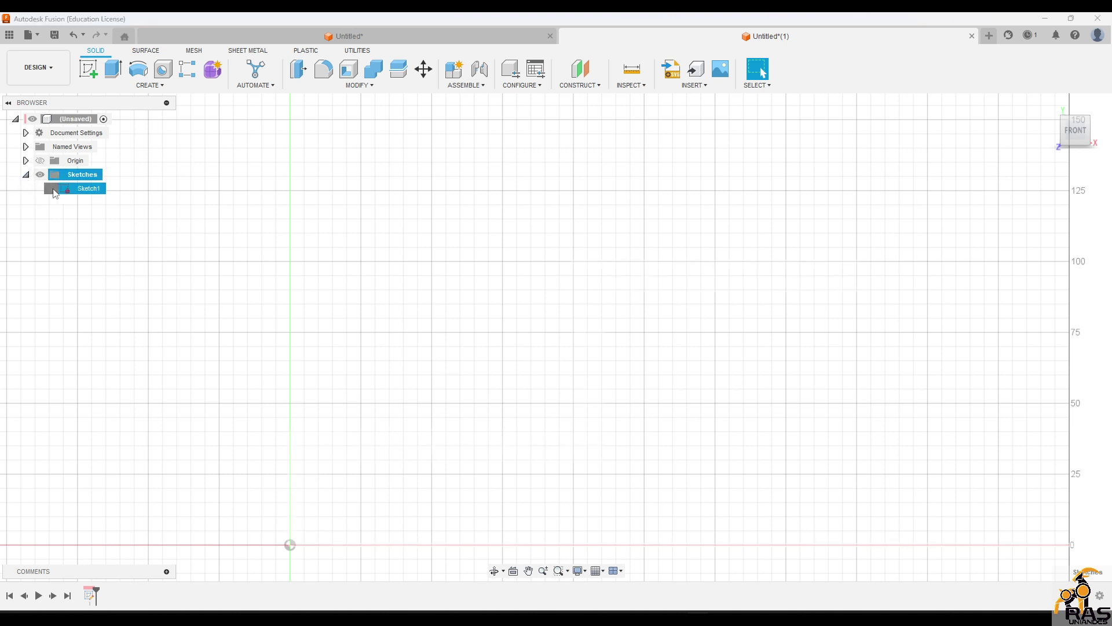
{"action": "left_click", "coordinate": [51, 188]}
{"action": "left_click", "coordinate": [422, 256]}
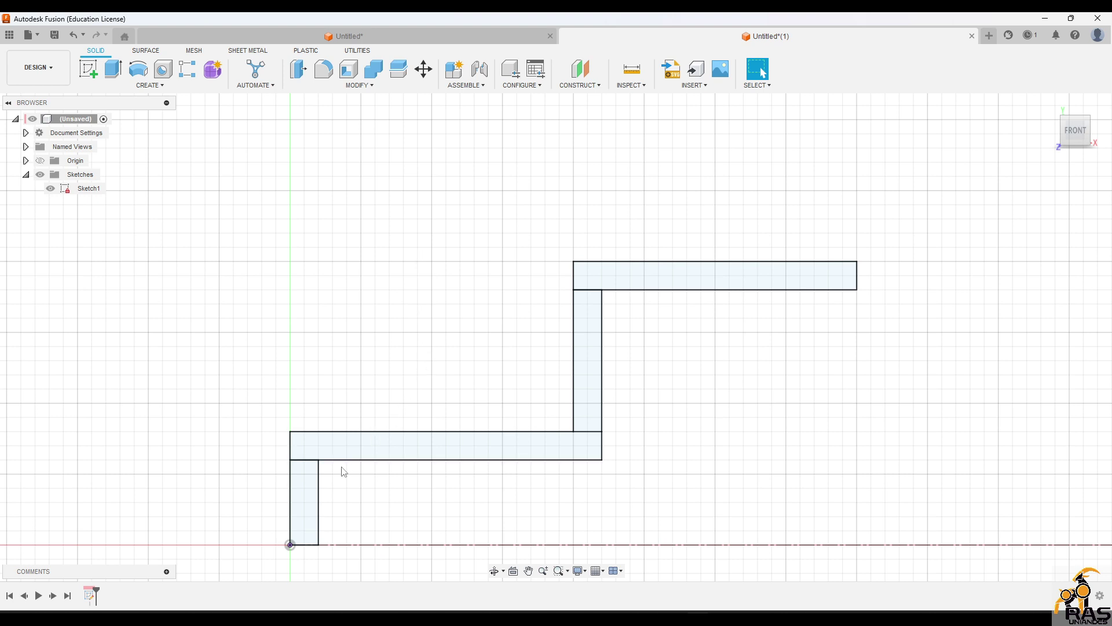
Step: Revolve all four wall profiles 360 degrees about the centerline as a new body
{"action": "left_click", "coordinate": [310, 506]}
{"action": "left_click", "coordinate": [342, 452], "text": "shift"}
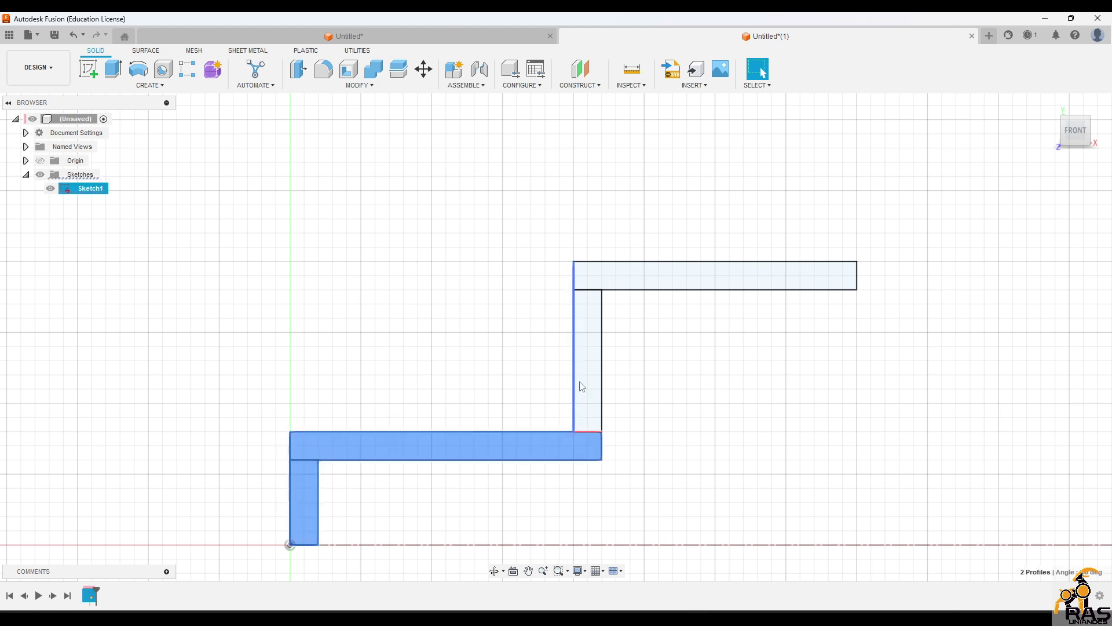
{"action": "left_click", "coordinate": [582, 386], "text": "shift"}
{"action": "left_click", "coordinate": [625, 281], "text": "shift"}
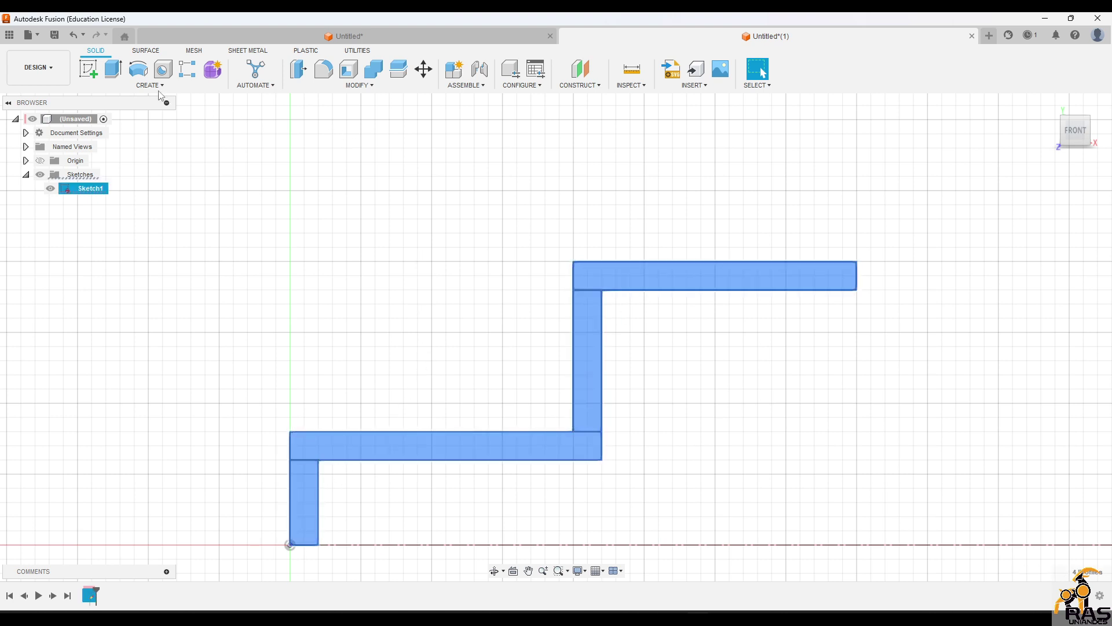
{"action": "left_click", "coordinate": [143, 74]}
{"action": "scroll", "coordinate": [478, 345], "scroll_direction": "down", "scroll_amount": 5}
{"action": "middle_click_drag", "start_coordinate": [603, 295], "coordinate": [666, 293], "text": "shift"}
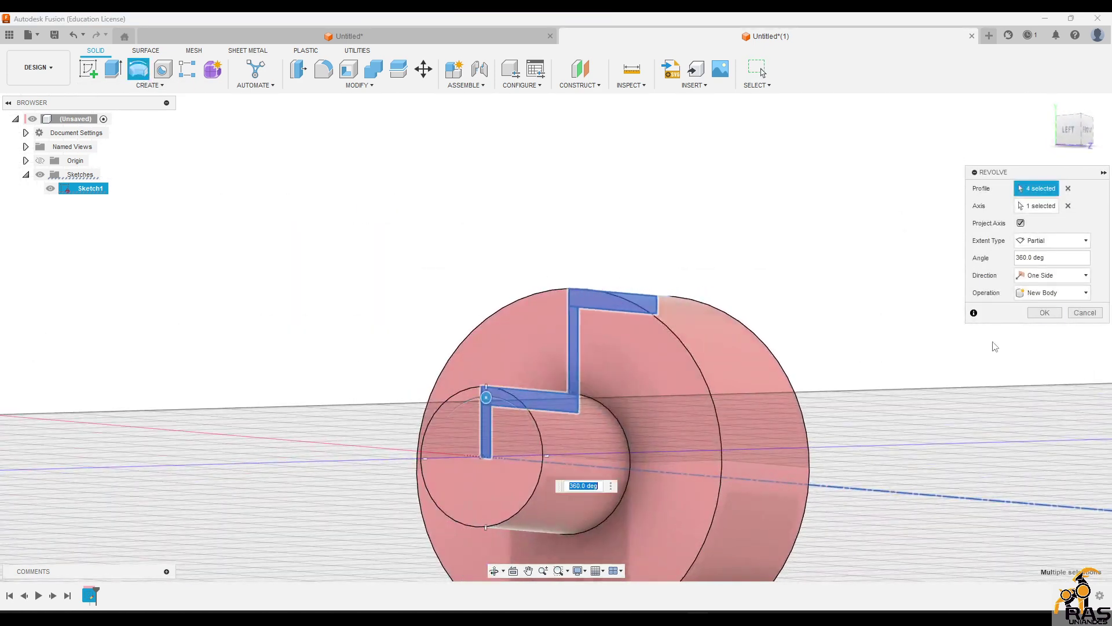
{"action": "left_click", "coordinate": [1044, 313]}
Step: Edit the revolve to exclude the short vertical profile at the origin, leaving the small cylinder's end open
{"action": "mouse_move", "coordinate": [975, 318]}
{"action": "middle_mouse_down", "text": "shift"}
{"action": "mouse_move", "coordinate": [817, 327]}
{"action": "mouse_move", "coordinate": [640, 198]}
{"action": "middle_mouse_up", "text": "shift"}
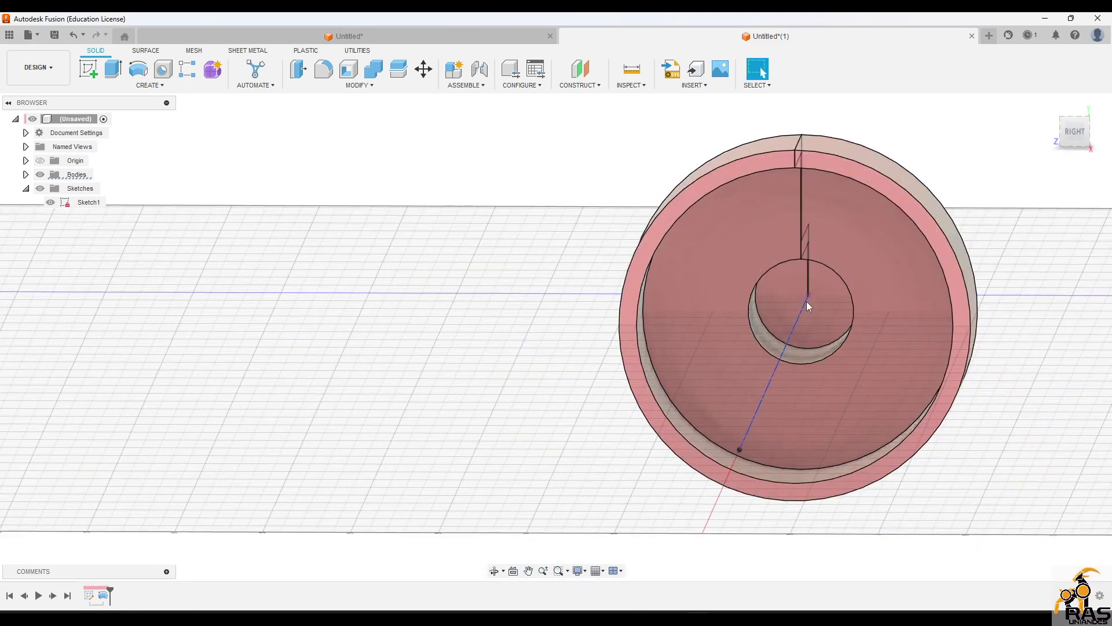
{"action": "middle_click_drag", "start_coordinate": [809, 306], "coordinate": [840, 301], "text": "shift"}
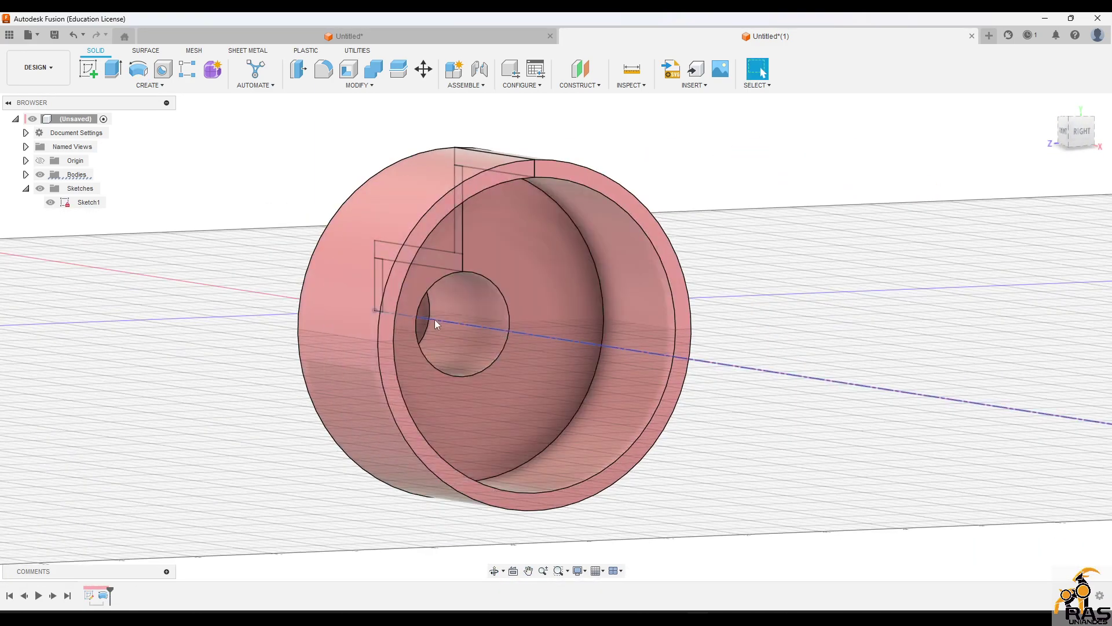
{"action": "middle_click_drag", "start_coordinate": [436, 324], "coordinate": [605, 329], "text": "shift"}
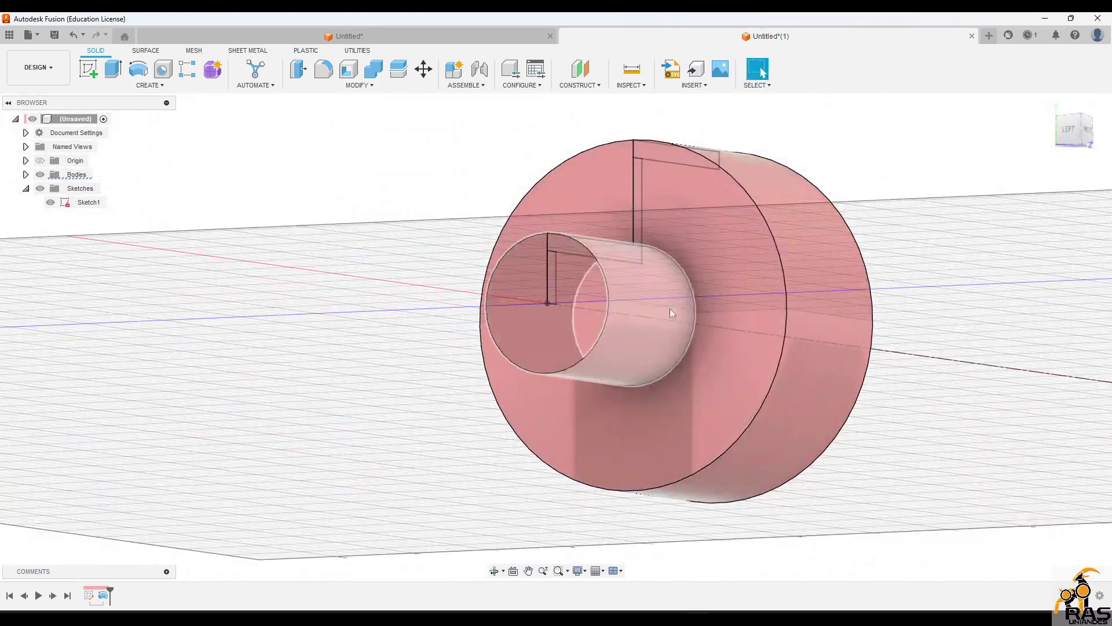
{"action": "middle_click_drag", "start_coordinate": [670, 309], "coordinate": [781, 343], "text": "shift"}
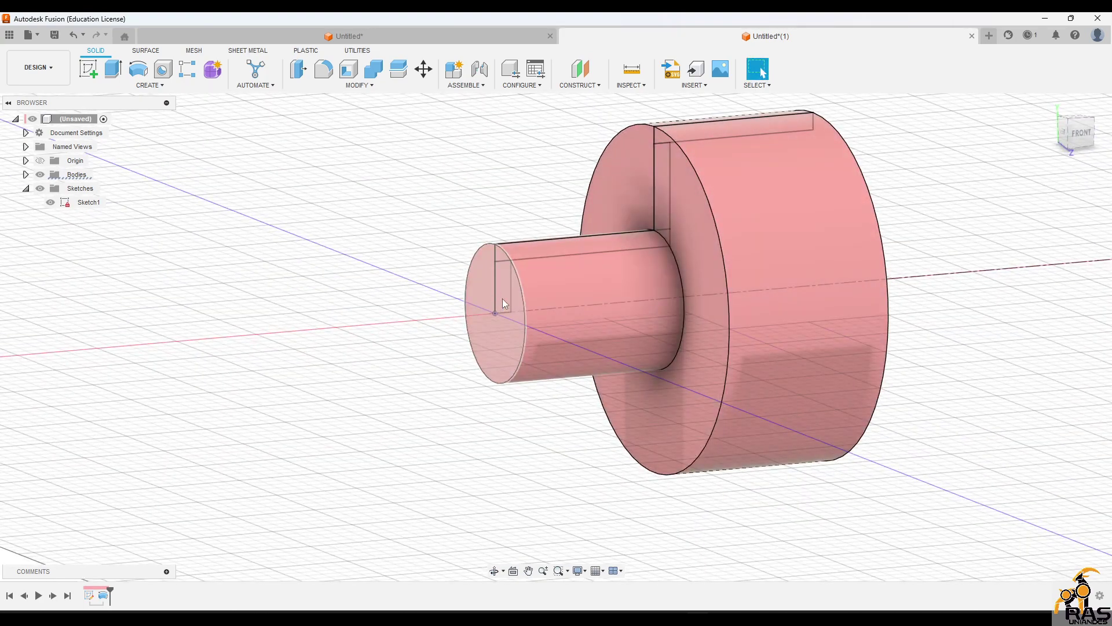
{"action": "double_click", "coordinate": [104, 595]}
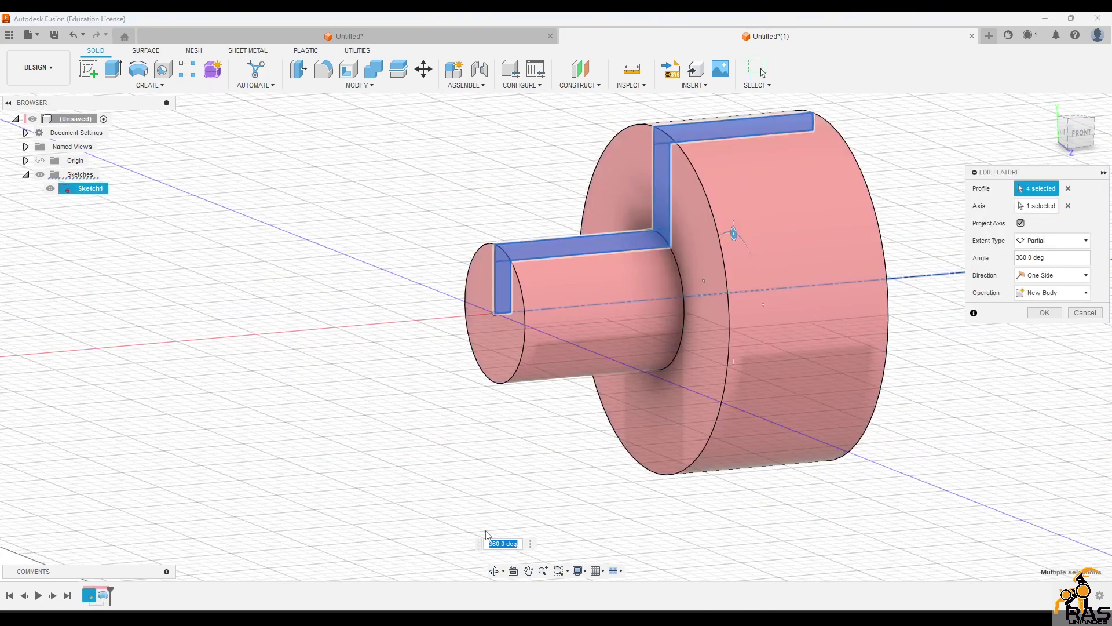
{"action": "left_click", "coordinate": [496, 282]}
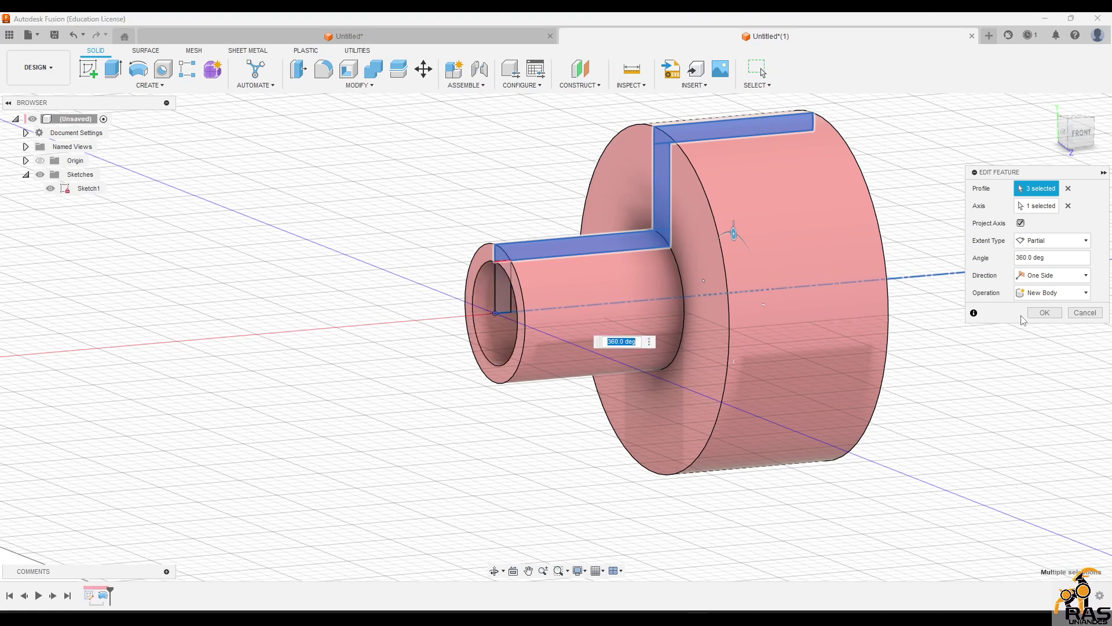
{"action": "left_click", "coordinate": [1044, 313]}
Step: Reopen the profile sketch, move the 60 mm height dimension in line with the 40 mm dimension, and finish the sketch
{"action": "middle_click_drag", "start_coordinate": [596, 363], "coordinate": [805, 362], "text": "shift"}
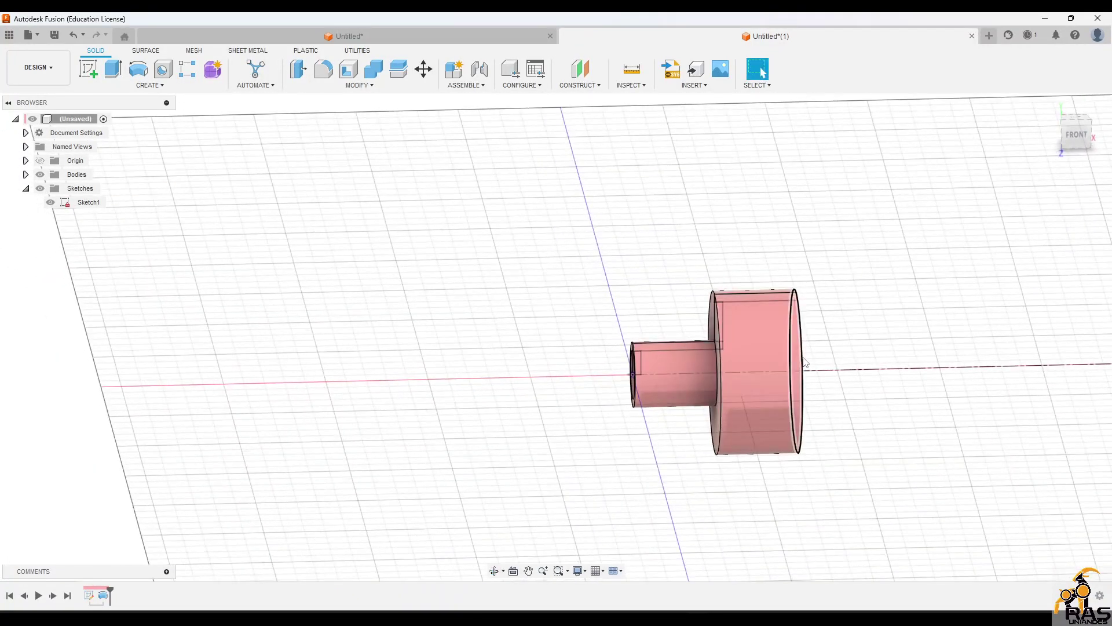
{"action": "double_click", "coordinate": [90, 595]}
{"action": "scroll", "coordinate": [968, 362], "scroll_direction": "up", "scroll_amount": 4}
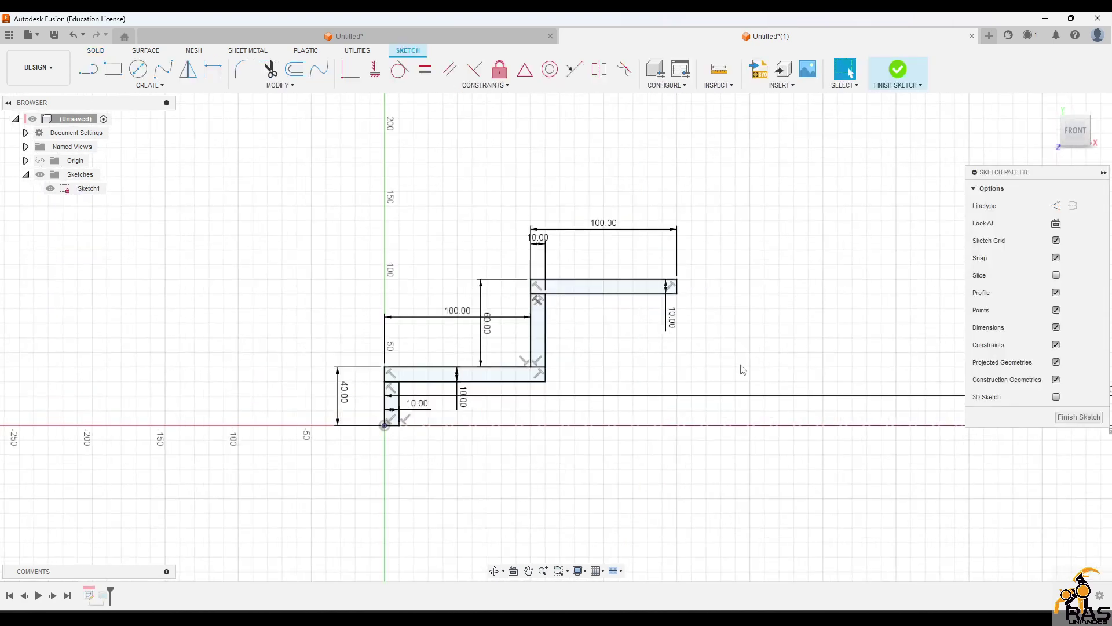
{"action": "left_click", "coordinate": [453, 426]}
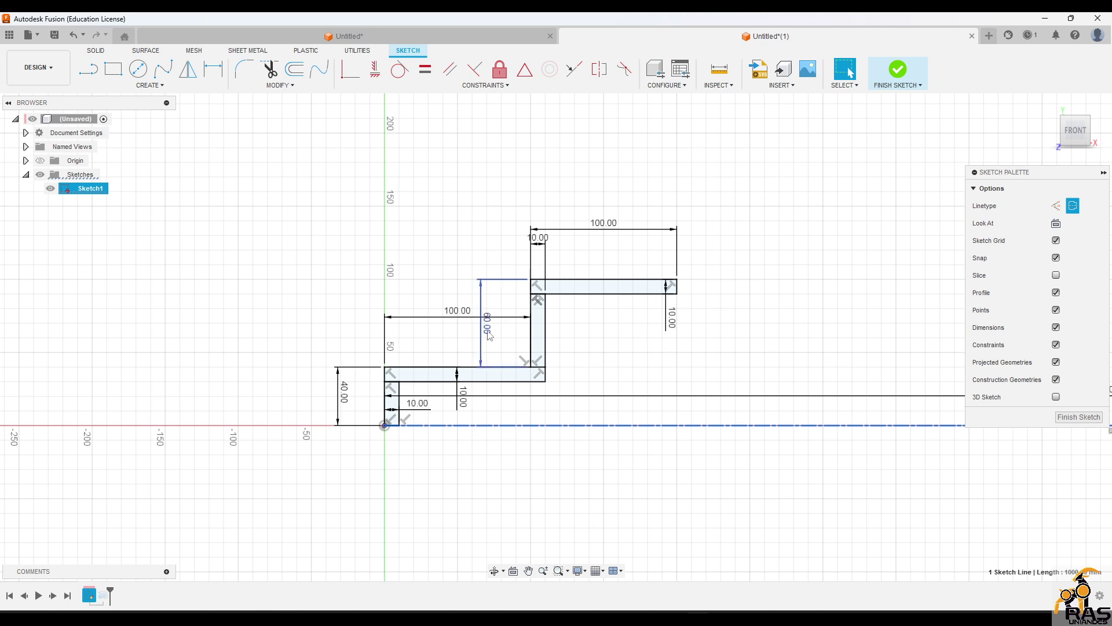
{"action": "left_click_drag", "start_coordinate": [490, 335], "coordinate": [340, 330]}
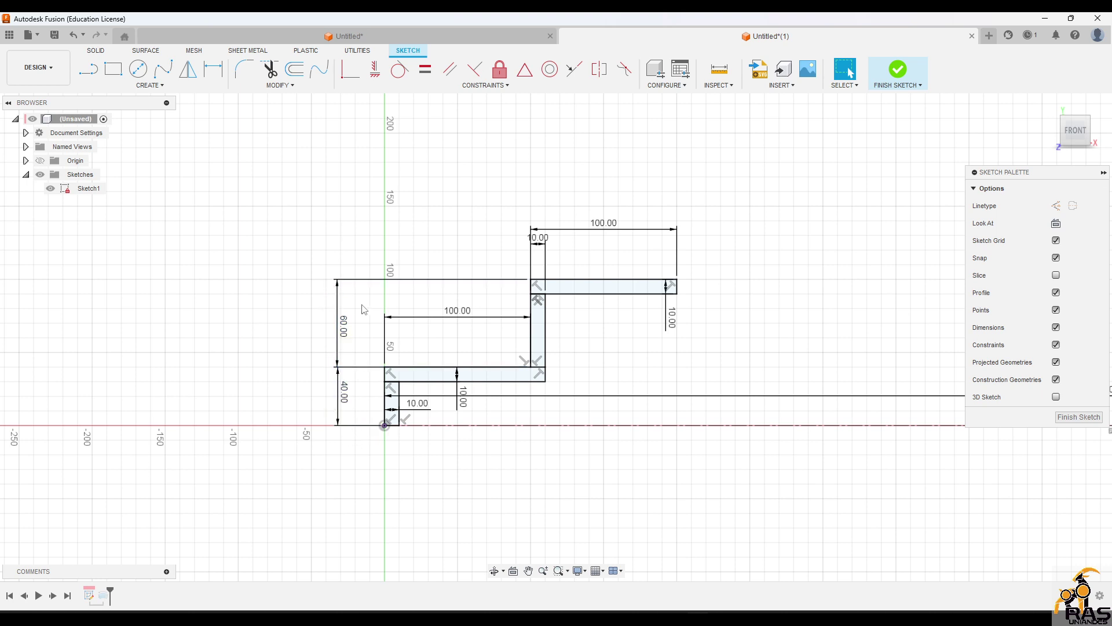
{"action": "left_click", "coordinate": [898, 70]}
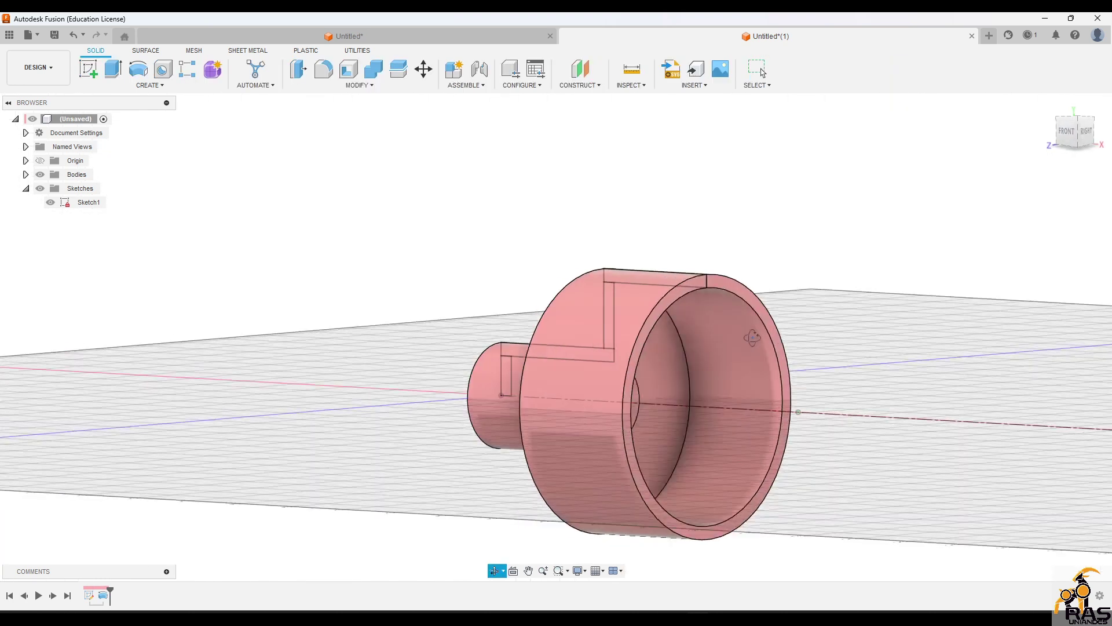
Step: Measure the outer circular edge at the open end of the large cylinder
{"action": "middle_click_drag", "start_coordinate": [752, 337], "coordinate": [793, 322], "text": "shift"}
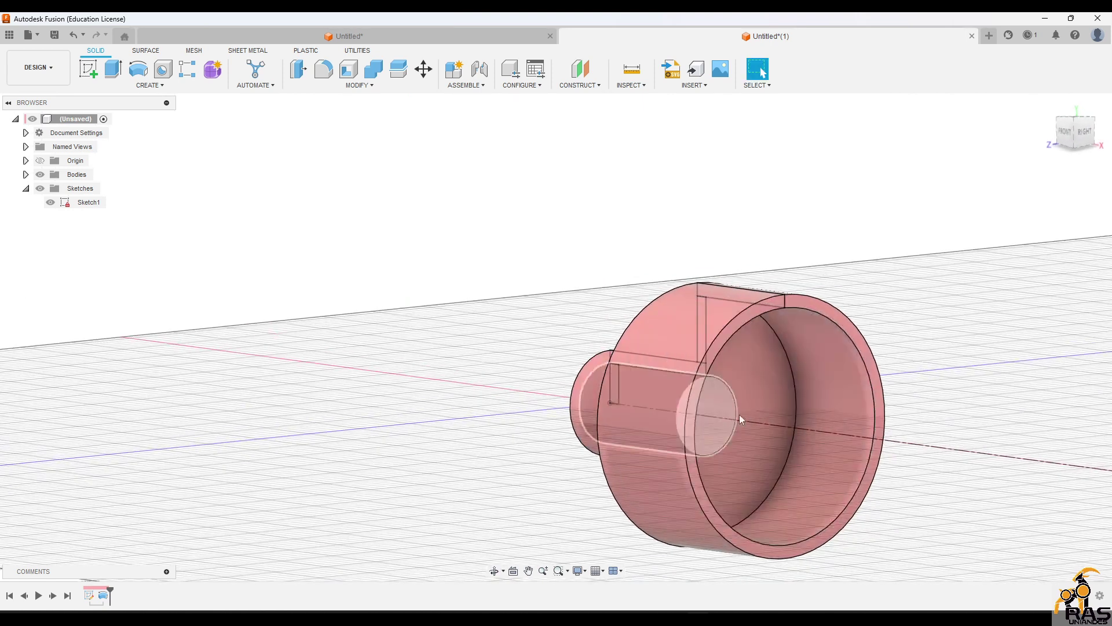
{"action": "left_click", "coordinate": [875, 350]}
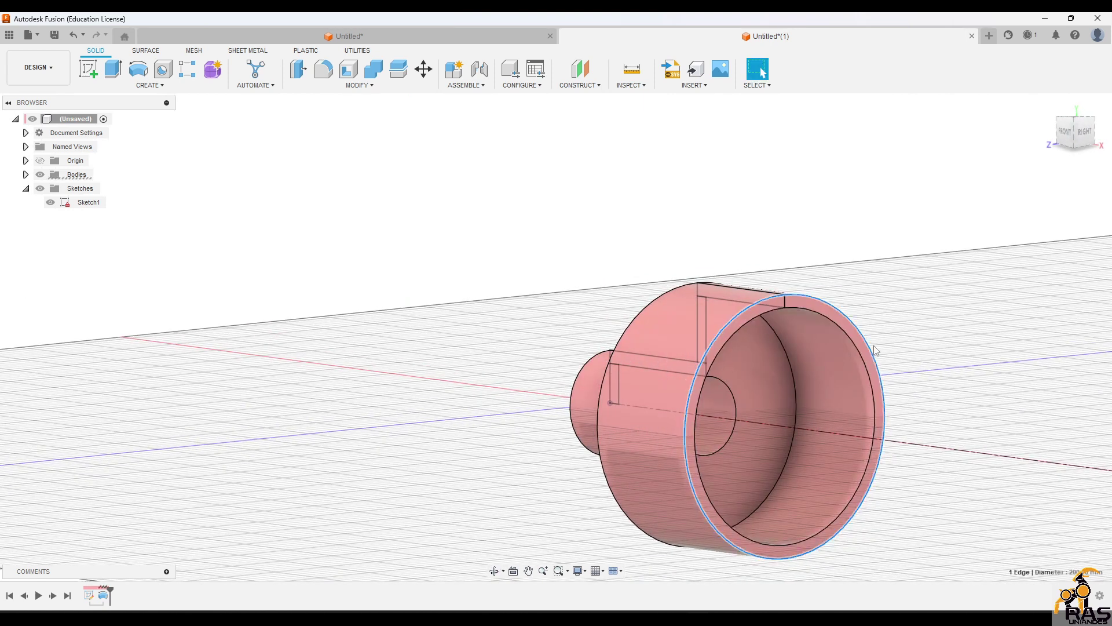
{"action": "left_click", "coordinate": [632, 69]}
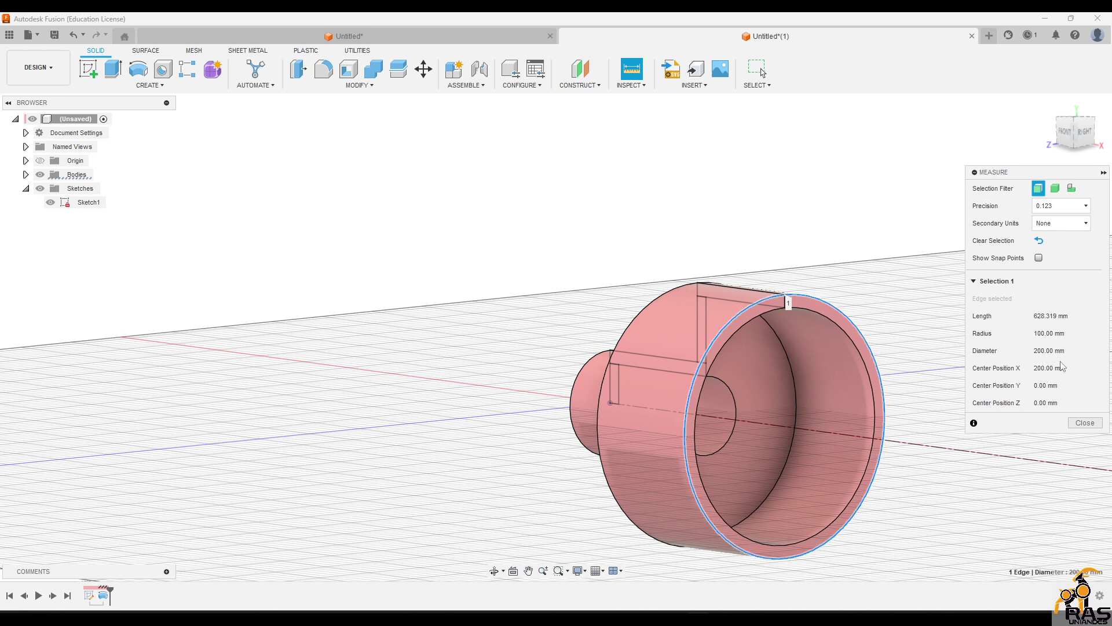
{"action": "key", "text": "Escape"}
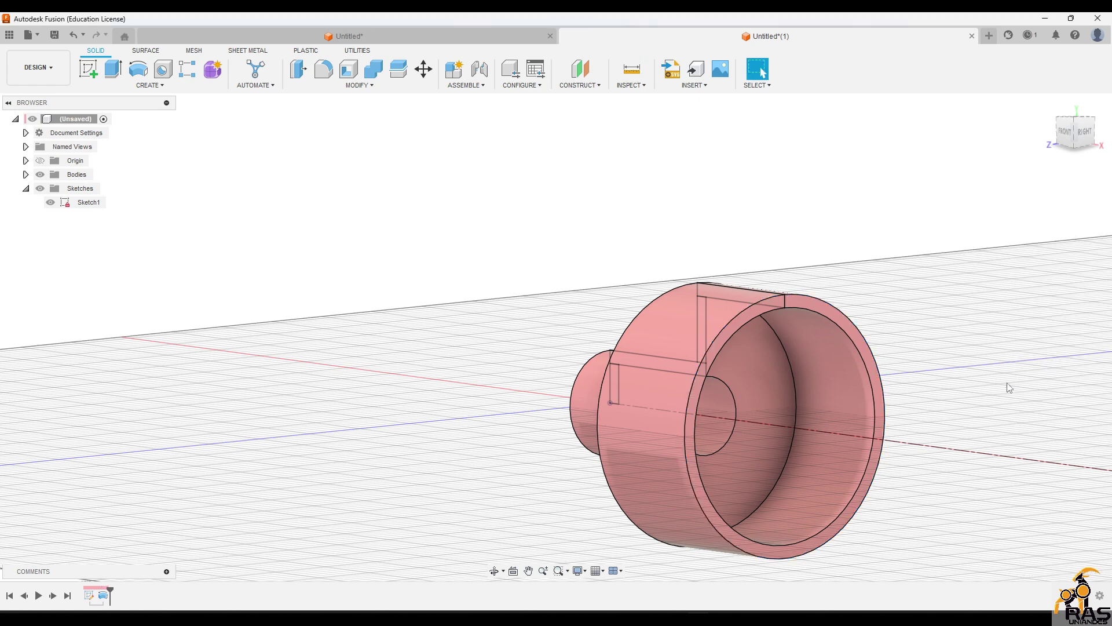
{"action": "middle_click_drag", "start_coordinate": [823, 365], "coordinate": [1017, 390], "text": "shift"}
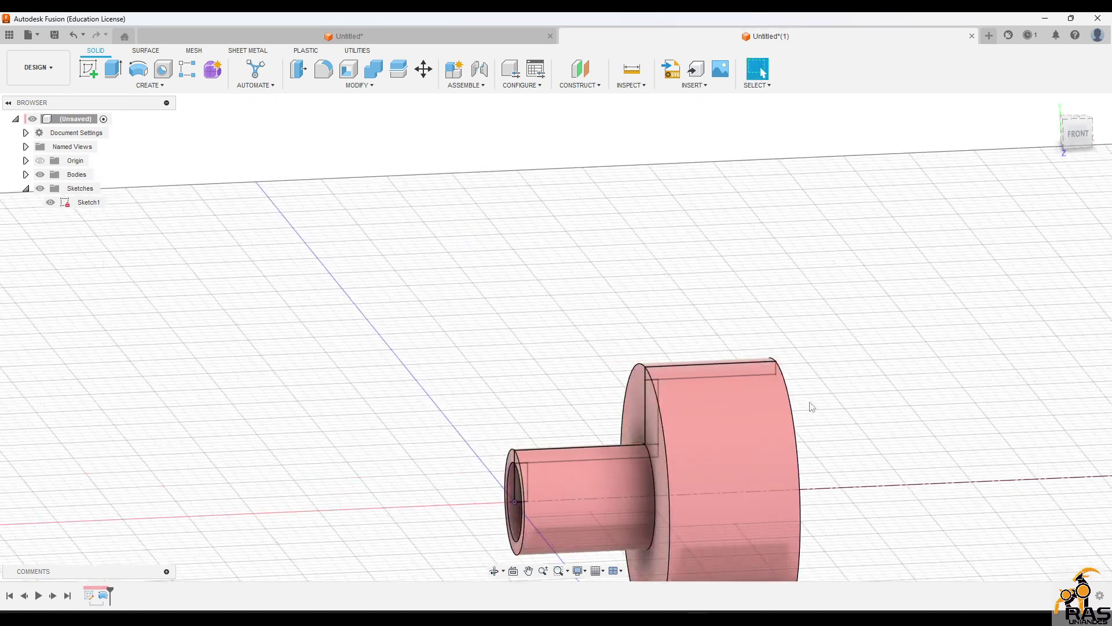
{"action": "middle_click_drag", "start_coordinate": [800, 401], "coordinate": [760, 310]}
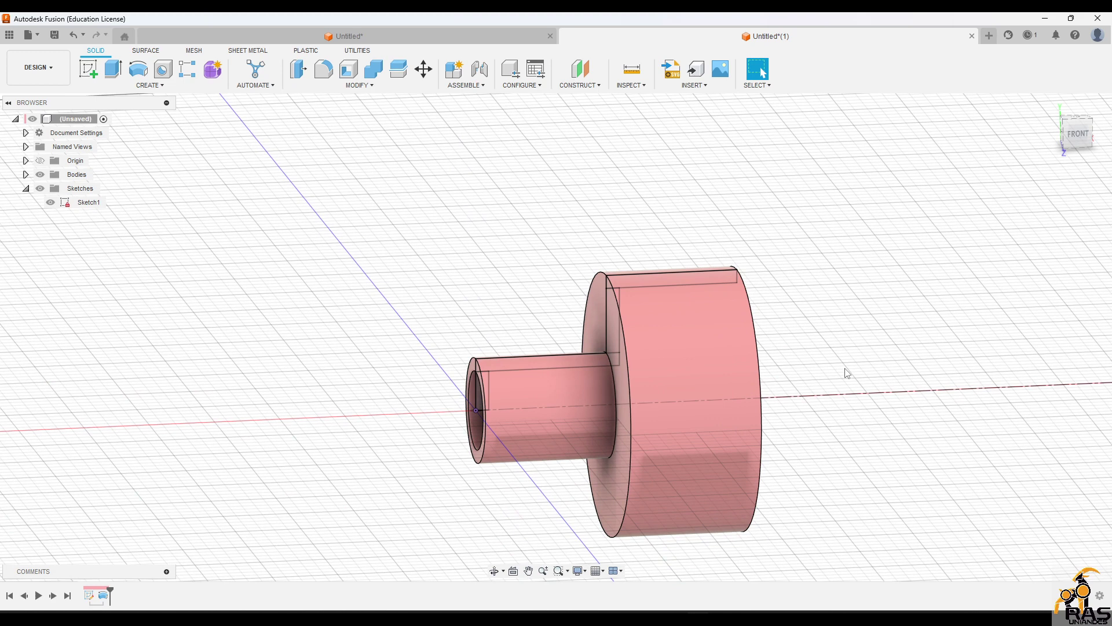
{"action": "middle_click_drag", "start_coordinate": [514, 356], "coordinate": [707, 368], "text": "shift"}
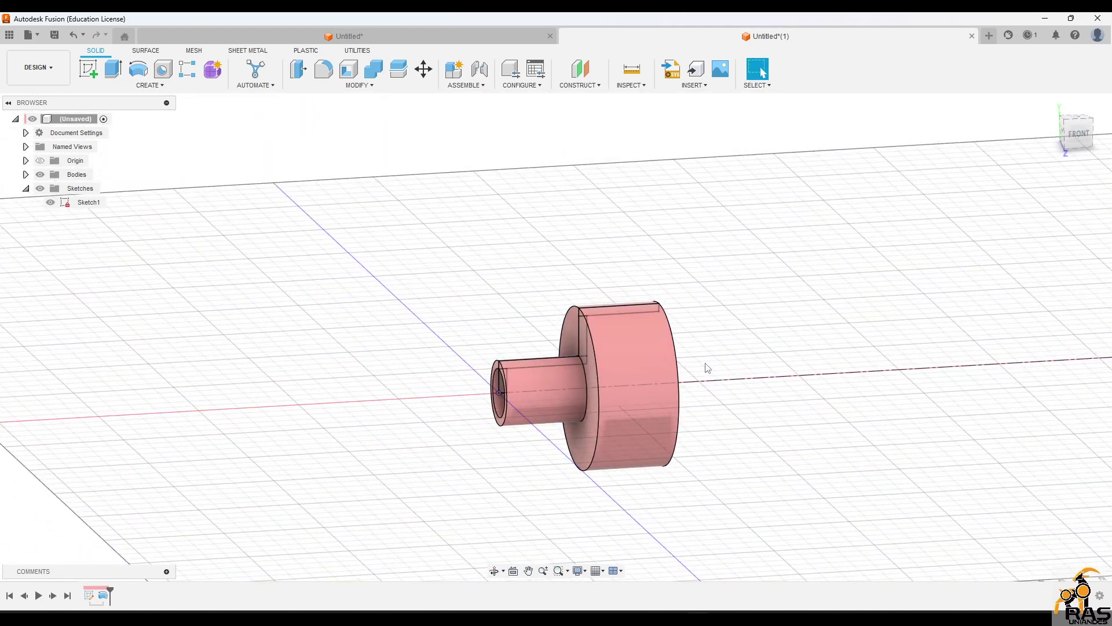
{"action": "left_click", "coordinate": [138, 69]}
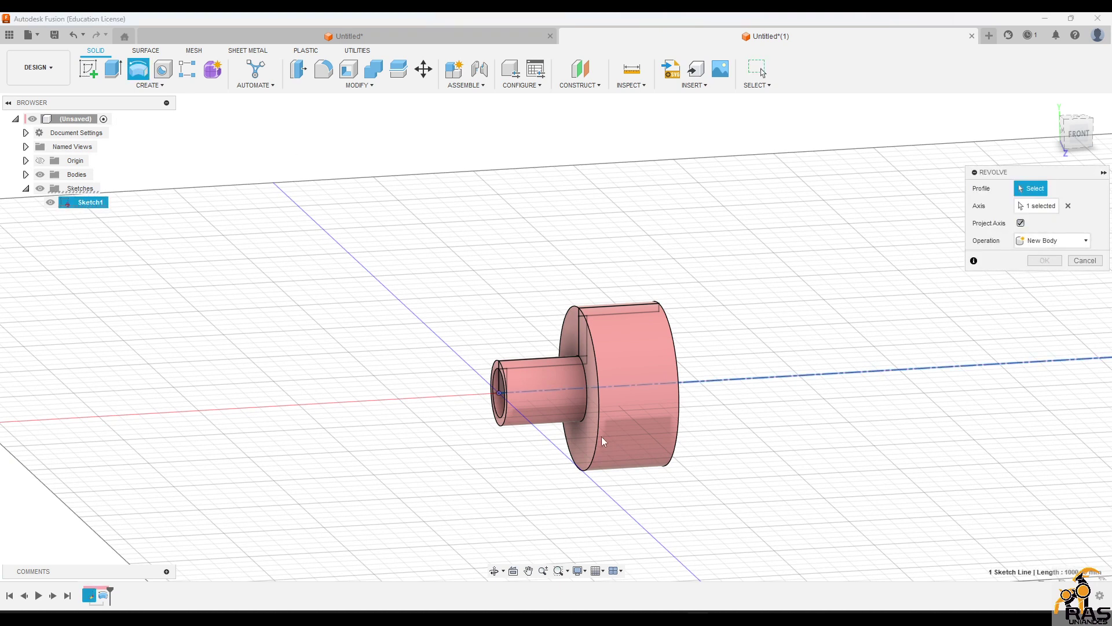
{"action": "left_click", "coordinate": [1069, 207]}
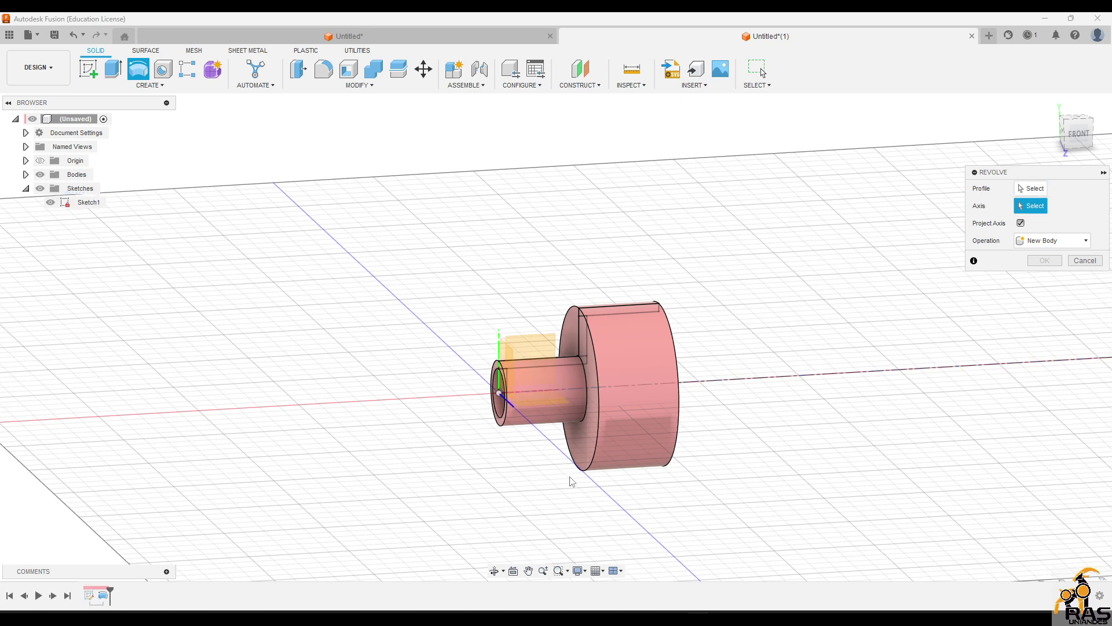
{"action": "key", "text": "Escape"}
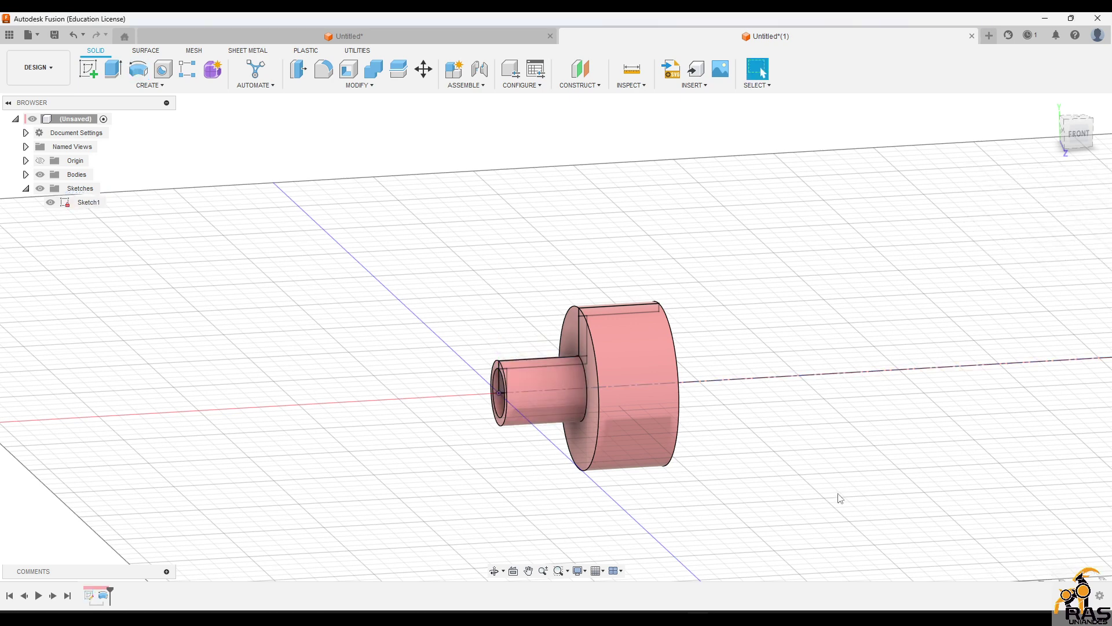
{"action": "middle_click_drag", "start_coordinate": [840, 498], "coordinate": [524, 443], "text": "shift"}
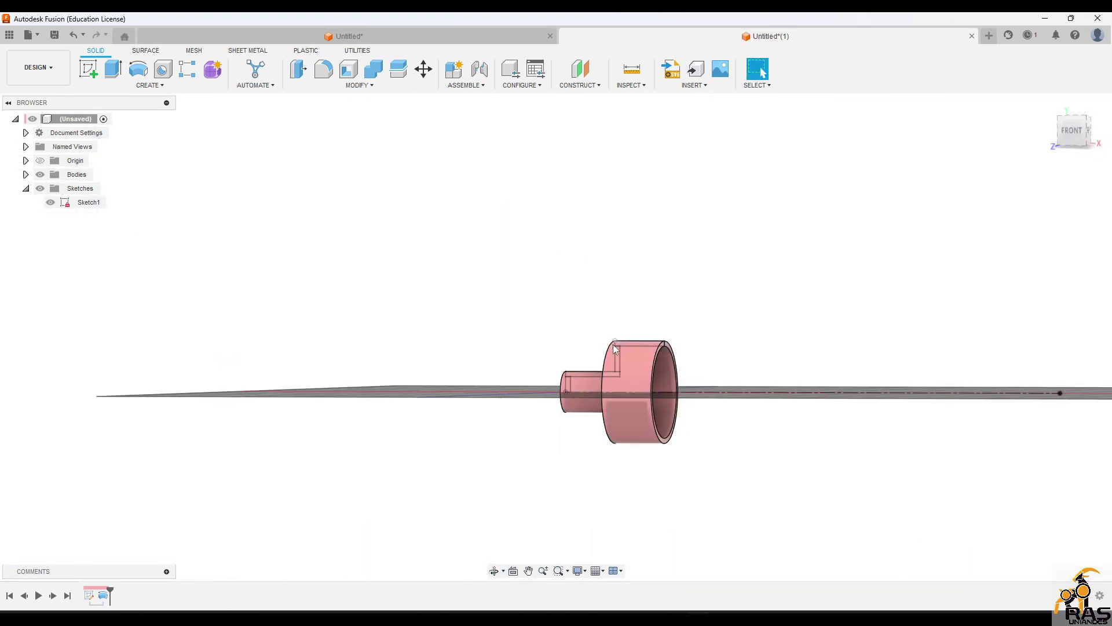
Step: Create a new empty design and open the McMaster-Carr component catalog for insertion
{"action": "middle_click_drag", "start_coordinate": [571, 425], "coordinate": [849, 456], "text": "shift"}
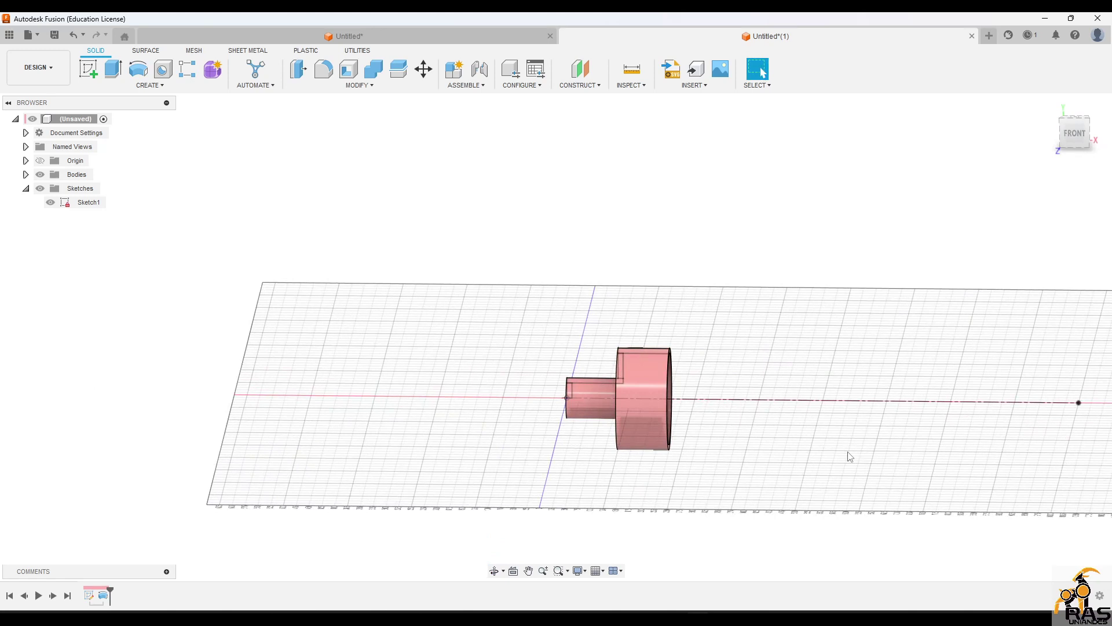
{"action": "left_click", "coordinate": [986, 35]}
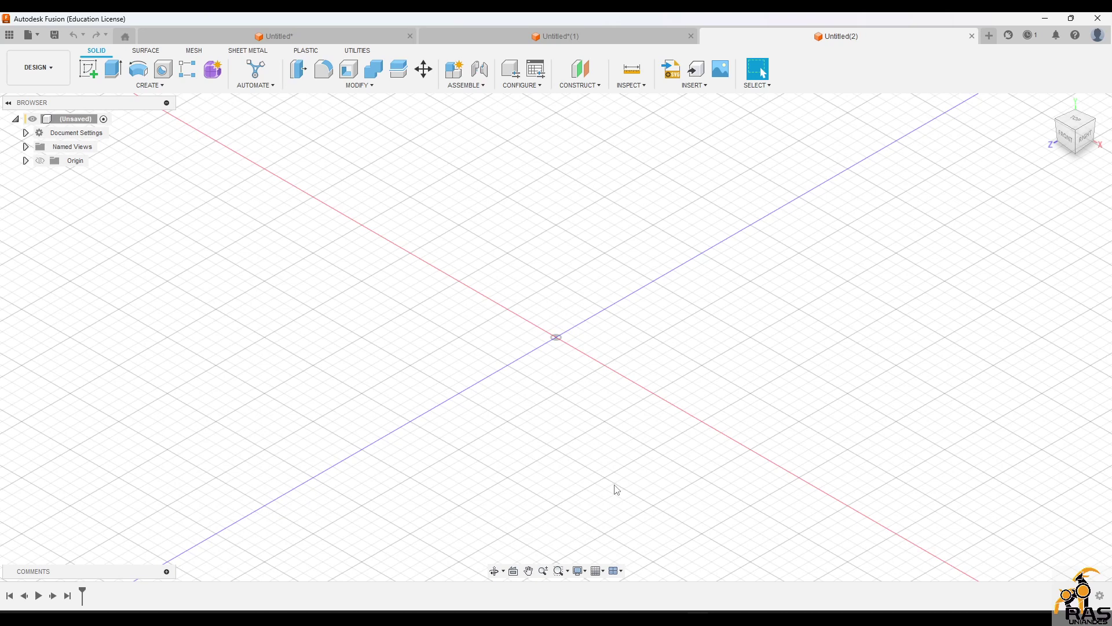
{"action": "left_click", "coordinate": [713, 88]}
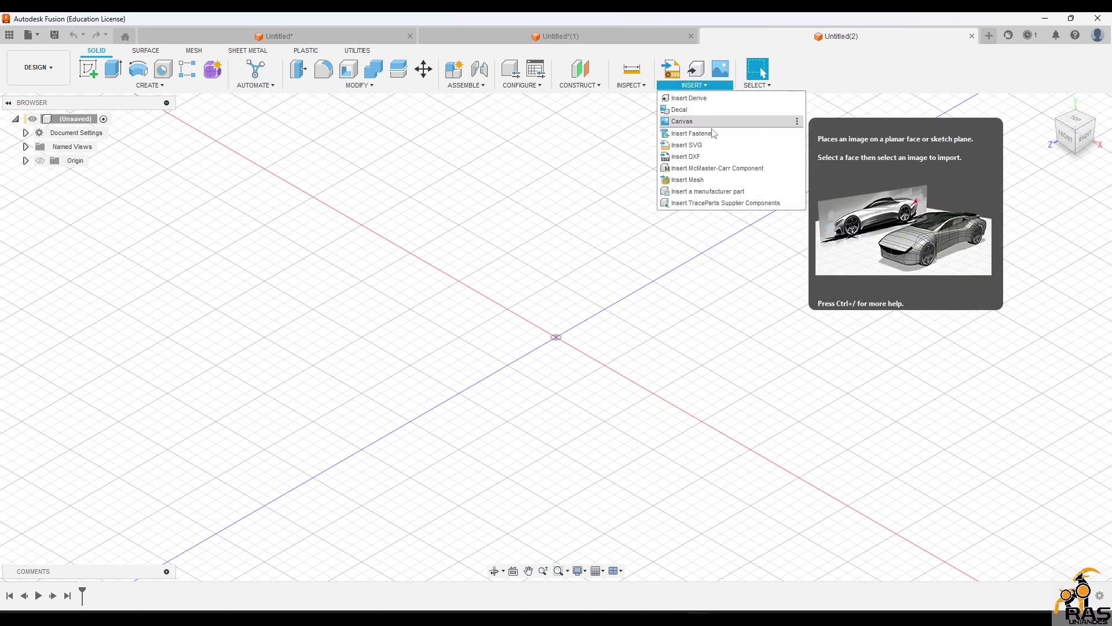
{"action": "left_click", "coordinate": [721, 171]}
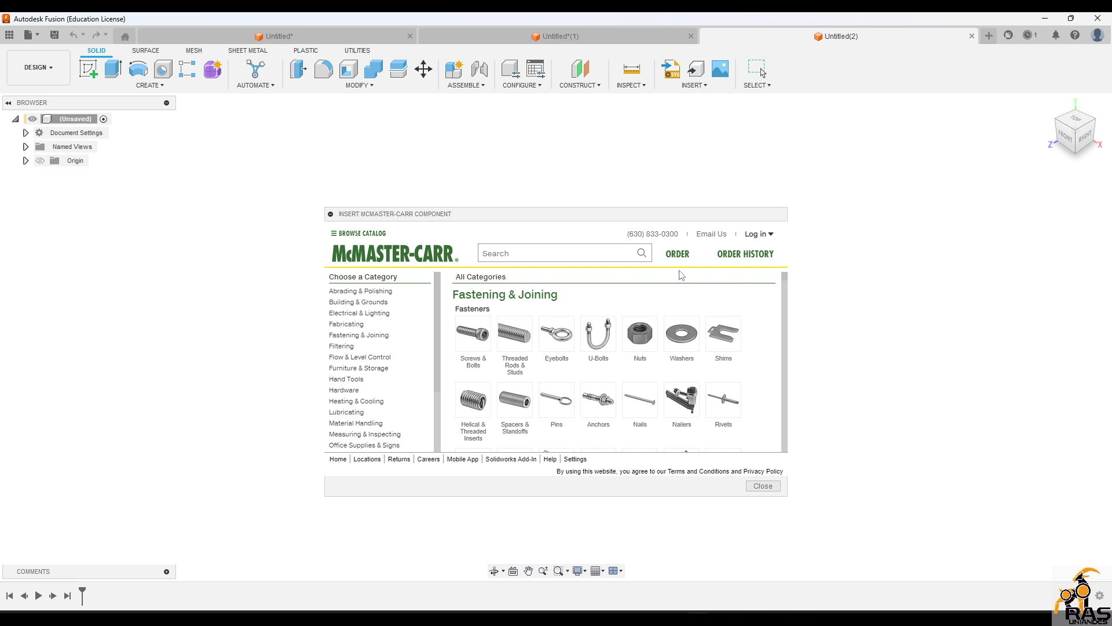
Step: Search the McMaster-Carr catalog for "screws" and browse the alloy steel socket head screw listing
{"action": "left_click", "coordinate": [477, 364]}
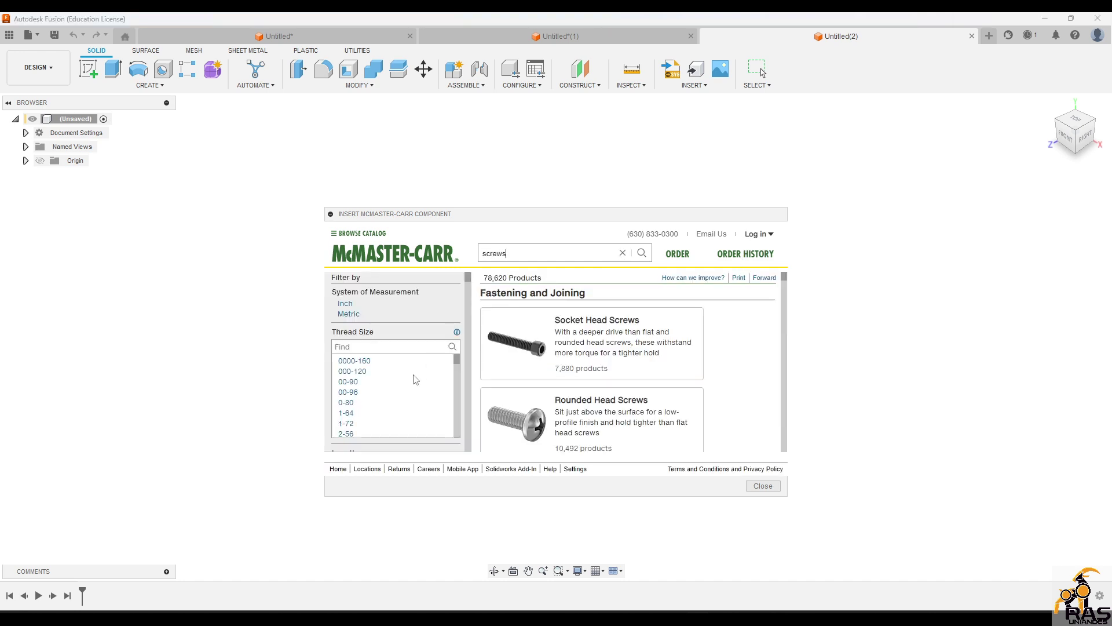
{"action": "scroll", "coordinate": [415, 377], "scroll_direction": "down", "scroll_amount": 2}
{"action": "left_click", "coordinate": [559, 323]}
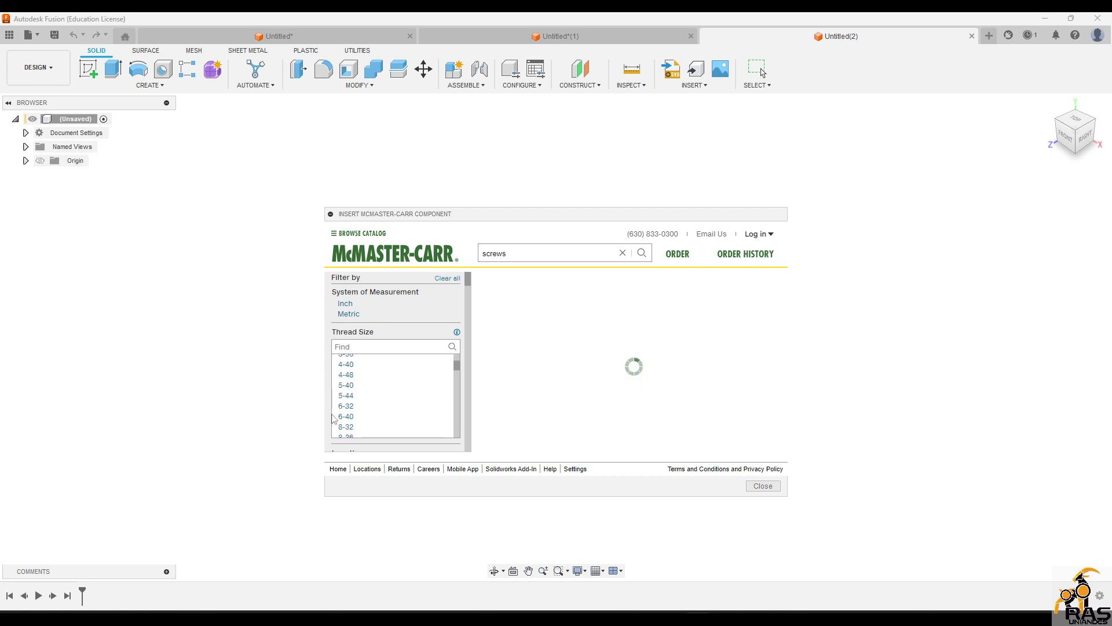
{"action": "left_click", "coordinate": [534, 368]}
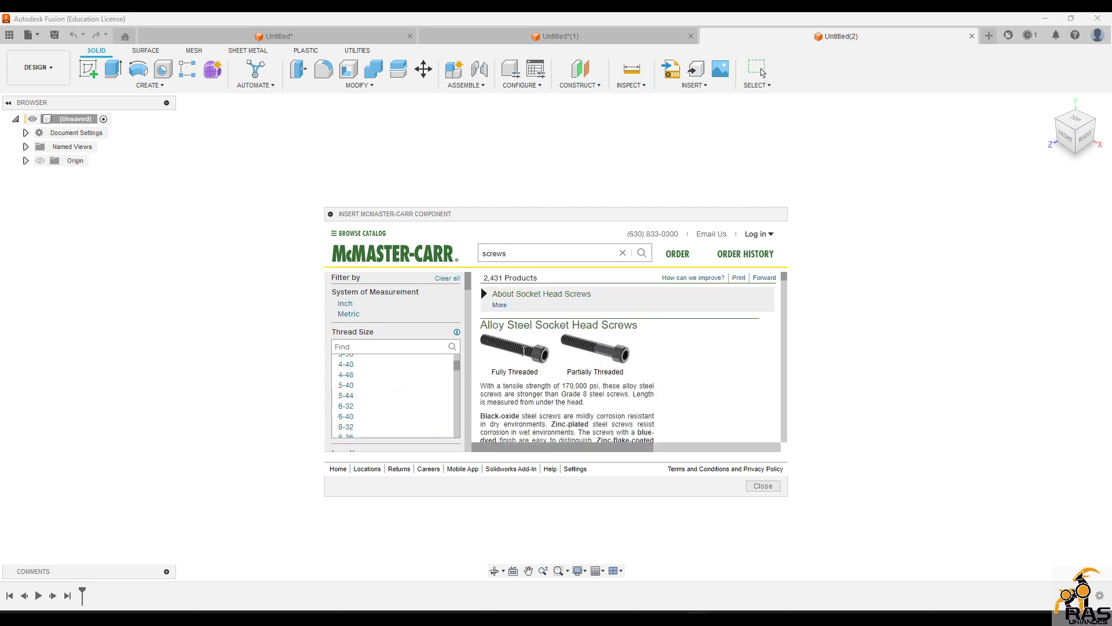
{"action": "scroll", "coordinate": [520, 375], "scroll_direction": "down", "scroll_amount": 3}
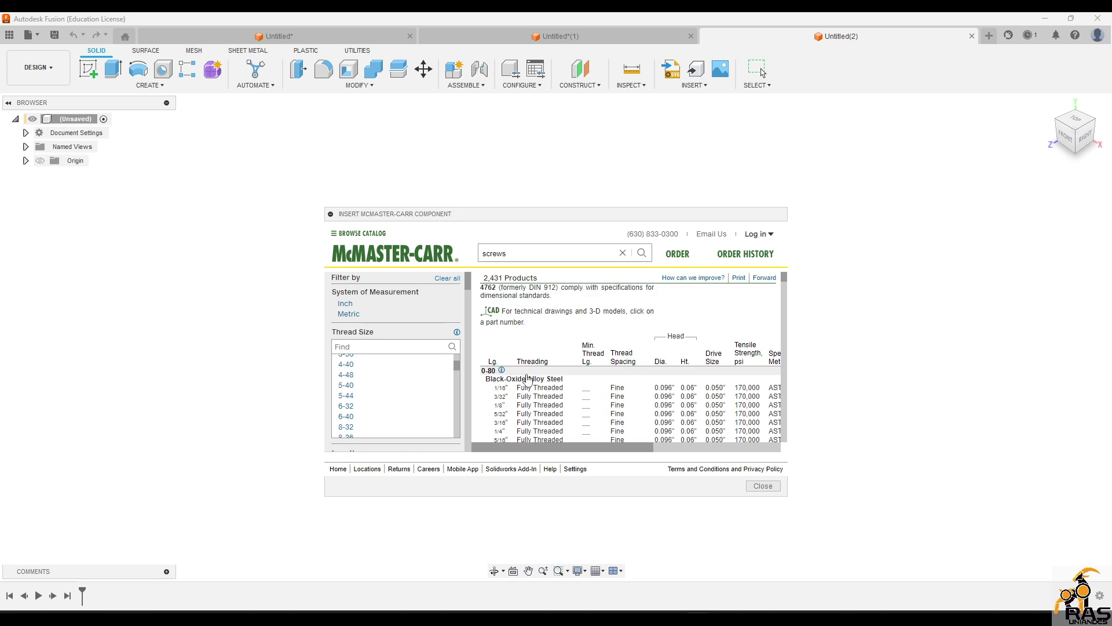
{"action": "scroll", "coordinate": [687, 391], "scroll_direction": "down", "scroll_amount": 3}
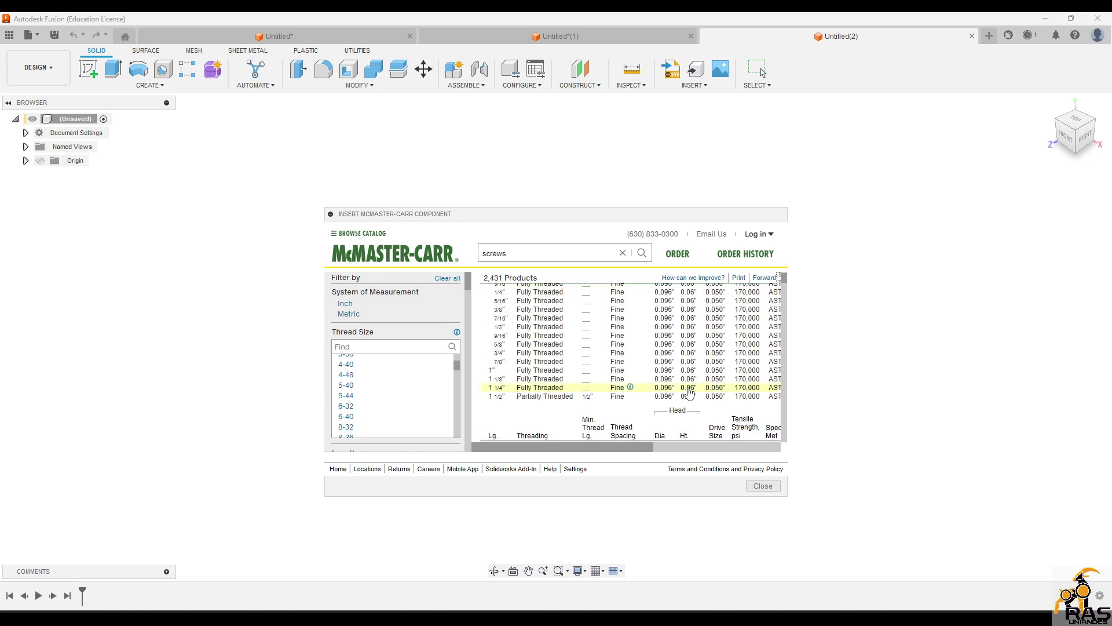
Step: Filter the socket head screws to the metric system and thread size M3
{"action": "scroll", "coordinate": [670, 393], "scroll_direction": "up", "scroll_amount": 6}
{"action": "scroll", "coordinate": [400, 390], "scroll_direction": "up", "scroll_amount": 3}
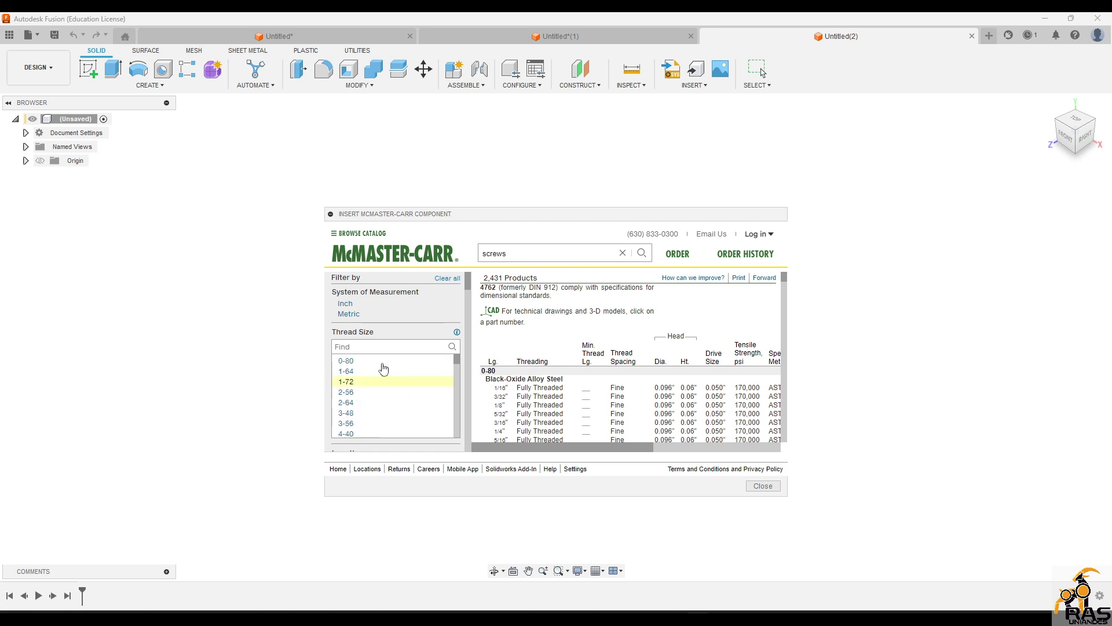
{"action": "left_click", "coordinate": [345, 316]}
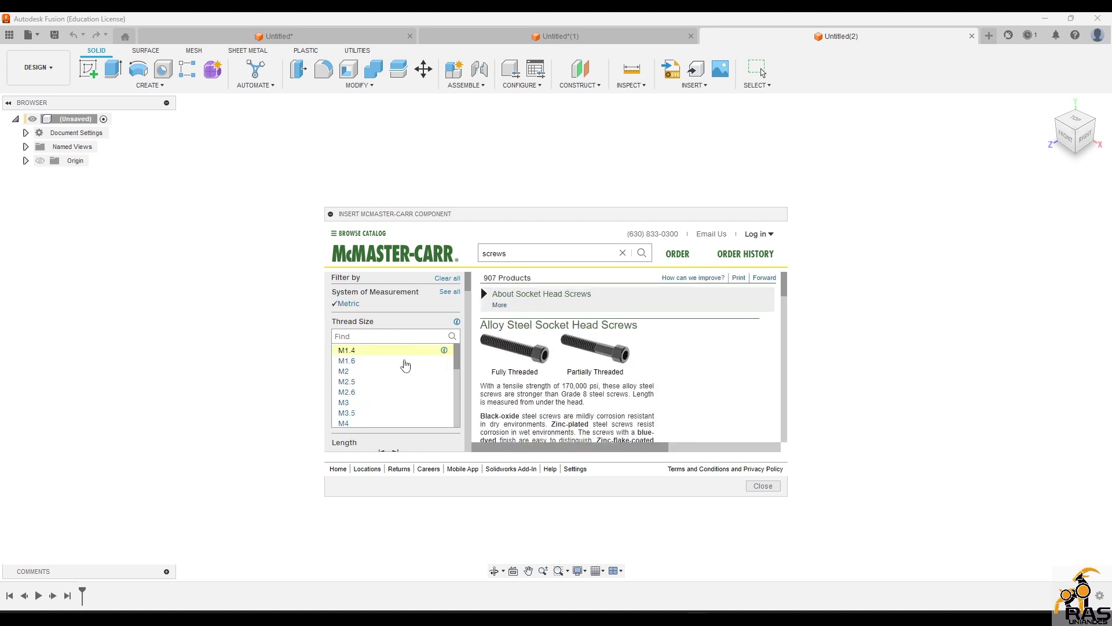
{"action": "scroll", "coordinate": [376, 387], "scroll_direction": "down", "scroll_amount": 2}
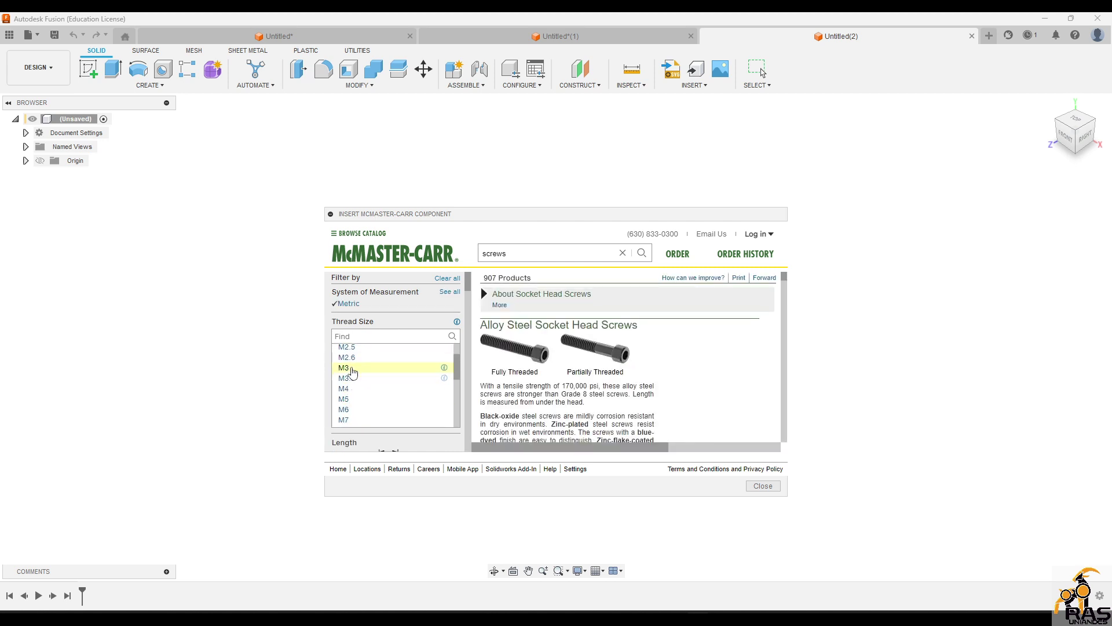
{"action": "left_click", "coordinate": [349, 368]}
{"action": "scroll", "coordinate": [596, 379], "scroll_direction": "down", "scroll_amount": 3}
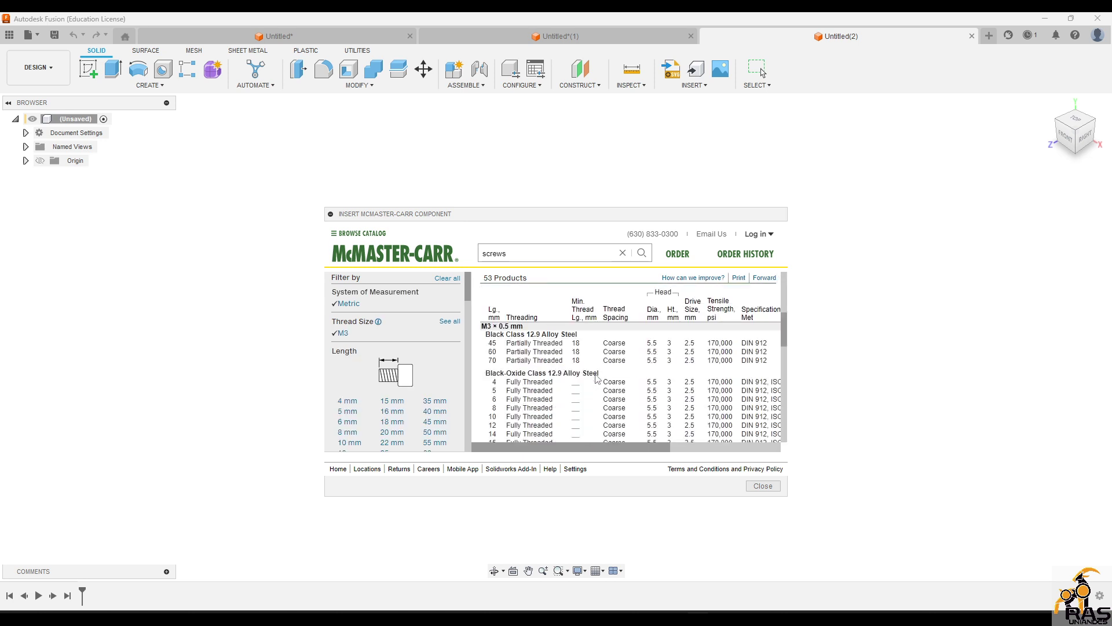
Step: Insert the black-oxide M3 x 0.5 mm socket head screw, 45 mm long (91290A079), as a 3-D STEP model
{"action": "left_click", "coordinate": [673, 345]}
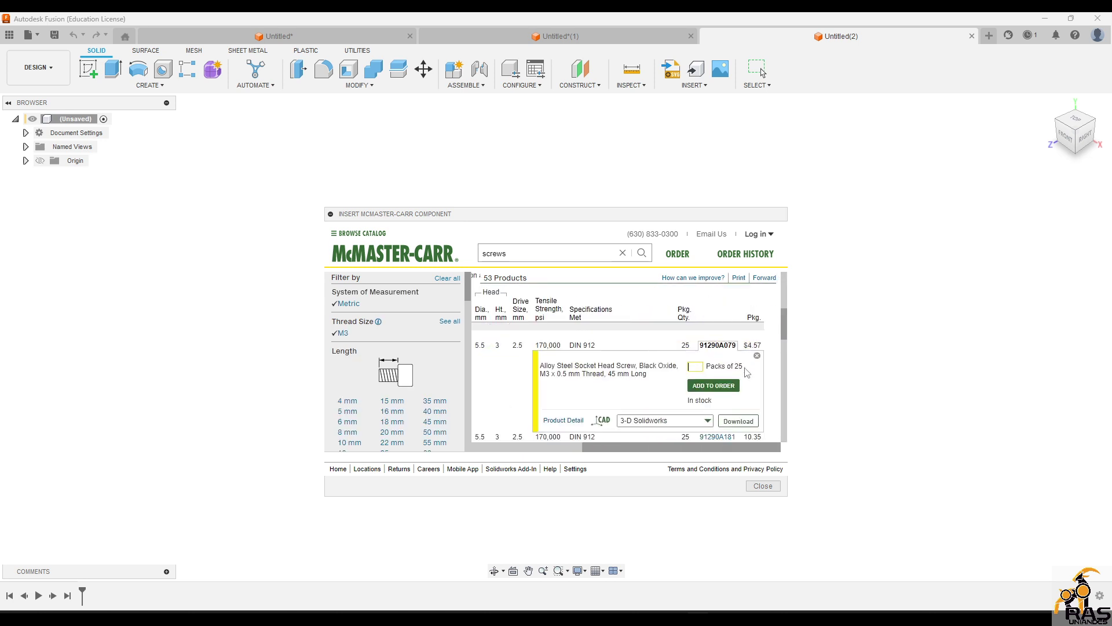
{"action": "left_click", "coordinate": [708, 420]}
{"action": "scroll", "coordinate": [700, 428], "scroll_direction": "down", "scroll_amount": 5}
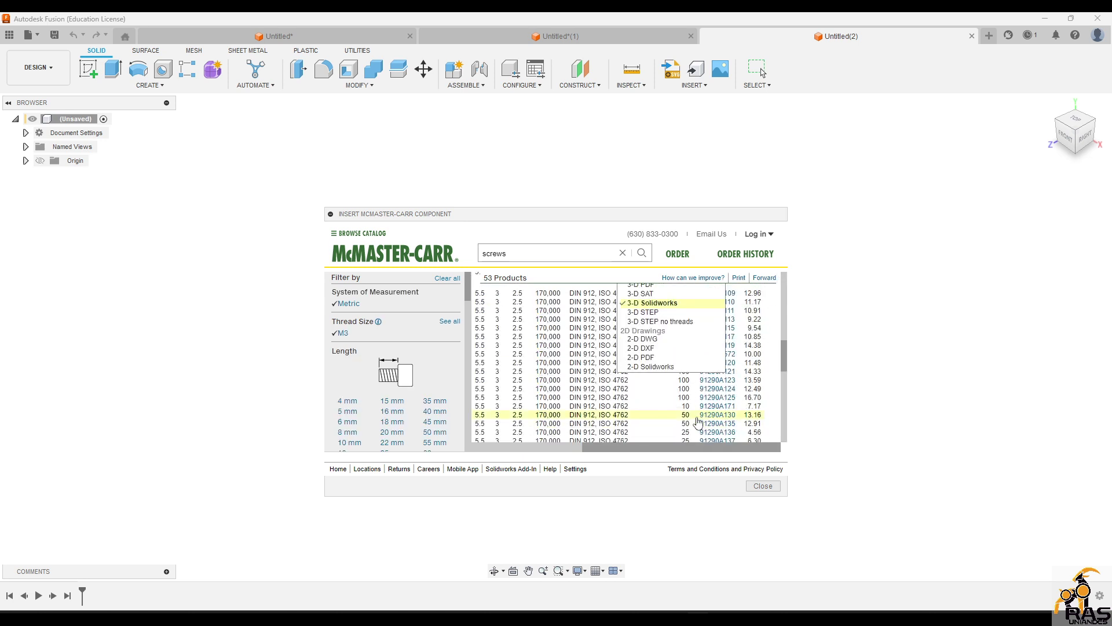
{"action": "scroll", "coordinate": [697, 421], "scroll_direction": "up", "scroll_amount": 3}
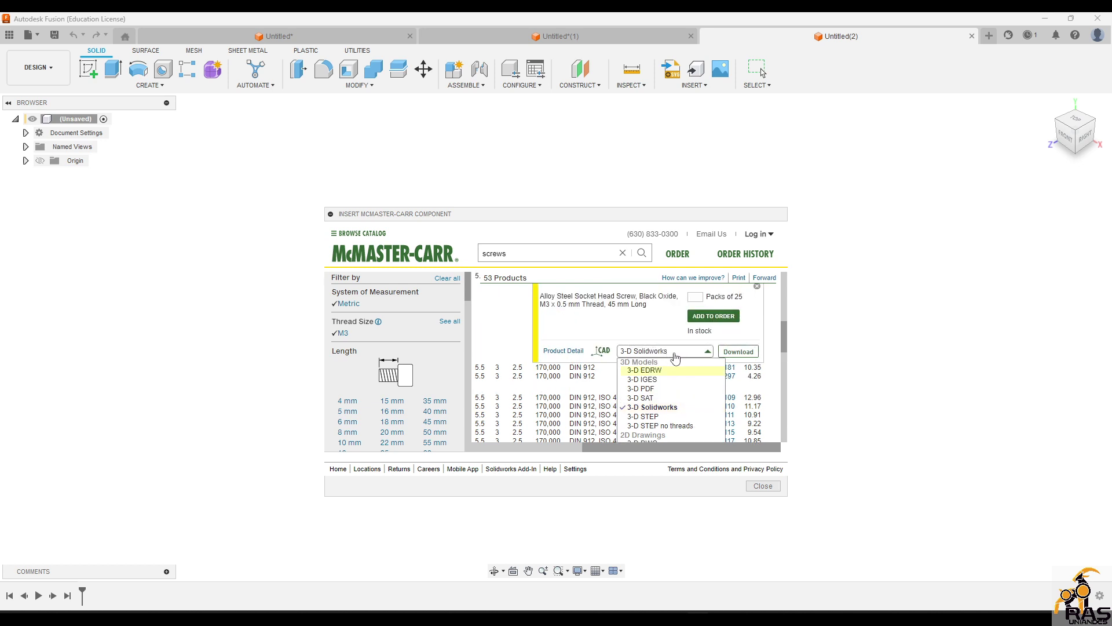
{"action": "left_click", "coordinate": [668, 416]}
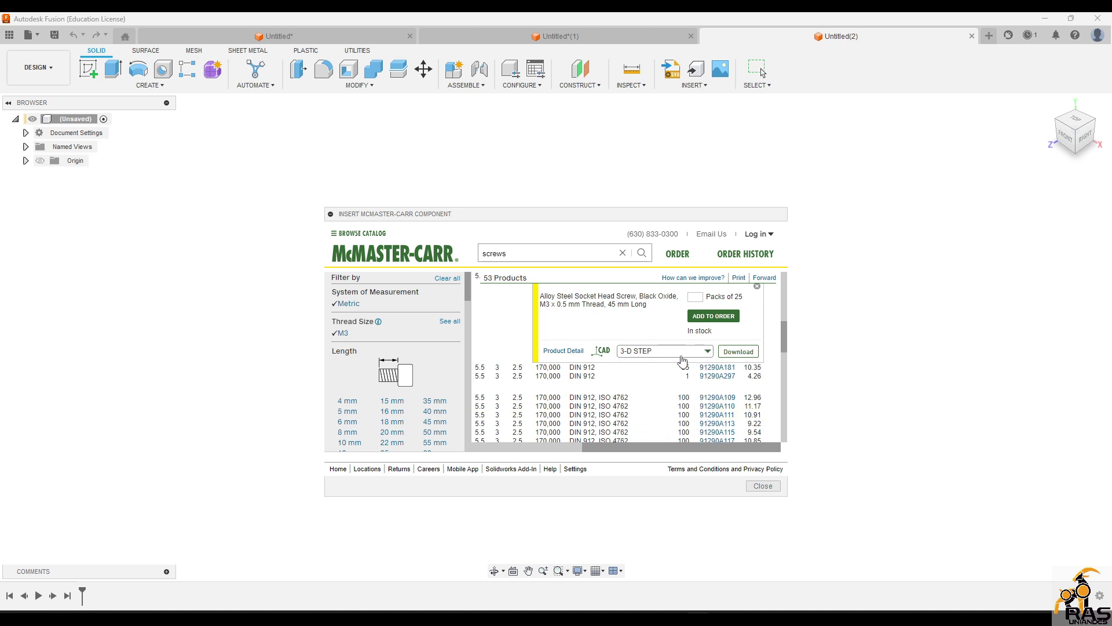
{"action": "left_click", "coordinate": [733, 355]}
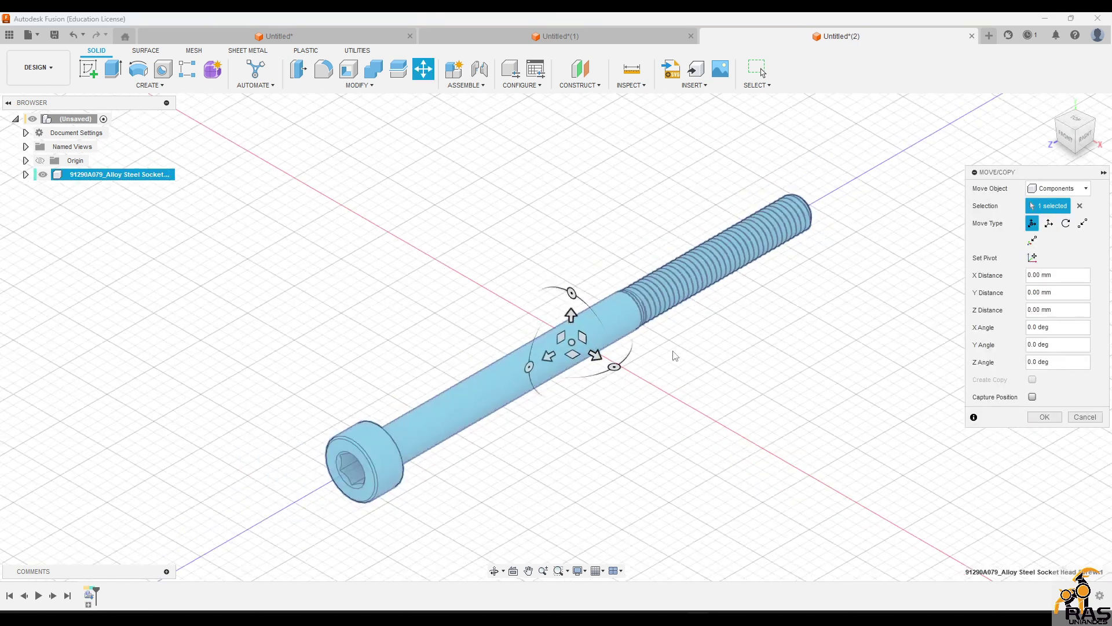
Step: Move the inserted screw component 35 mm up along Y and 30 mm along Z, and confirm the placement
{"action": "middle_click_drag", "start_coordinate": [696, 371], "coordinate": [648, 350], "text": "shift"}
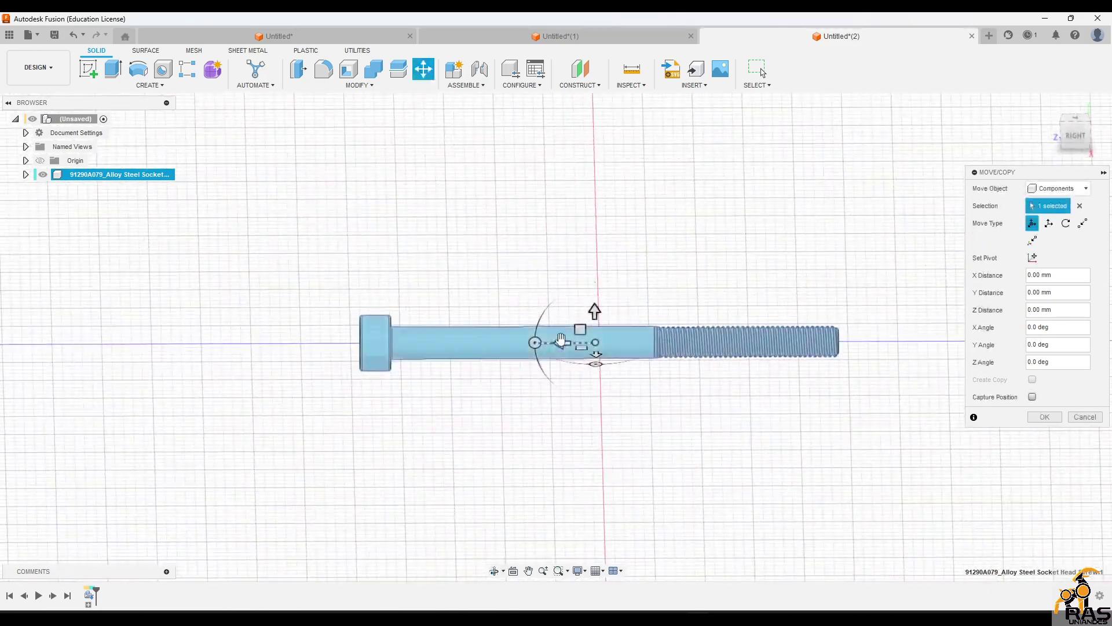
{"action": "scroll", "coordinate": [527, 382], "scroll_direction": "down", "scroll_amount": 3}
{"action": "middle_click_drag", "start_coordinate": [529, 385], "coordinate": [600, 399], "text": "shift"}
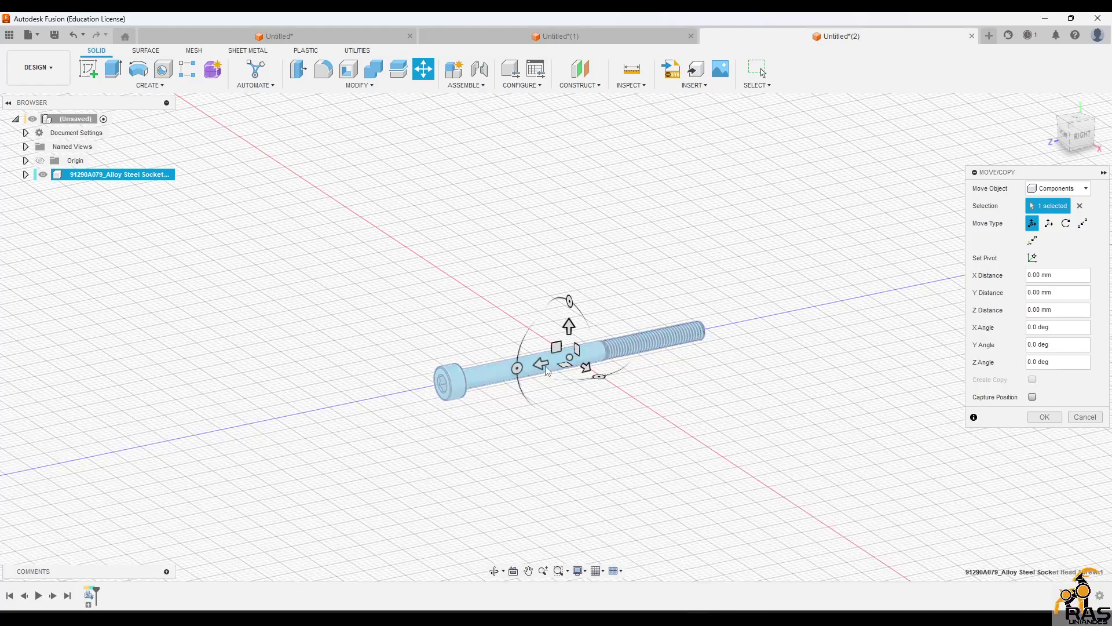
{"action": "left_click_drag", "start_coordinate": [569, 325], "coordinate": [569, 128]}
{"action": "mouse_move", "coordinate": [587, 279]}
{"action": "middle_mouse_down", "text": "shift"}
{"action": "mouse_move", "coordinate": [603, 246]}
{"action": "mouse_move", "coordinate": [620, 268]}
{"action": "mouse_move", "coordinate": [577, 287]}
{"action": "middle_mouse_up", "text": "shift"}
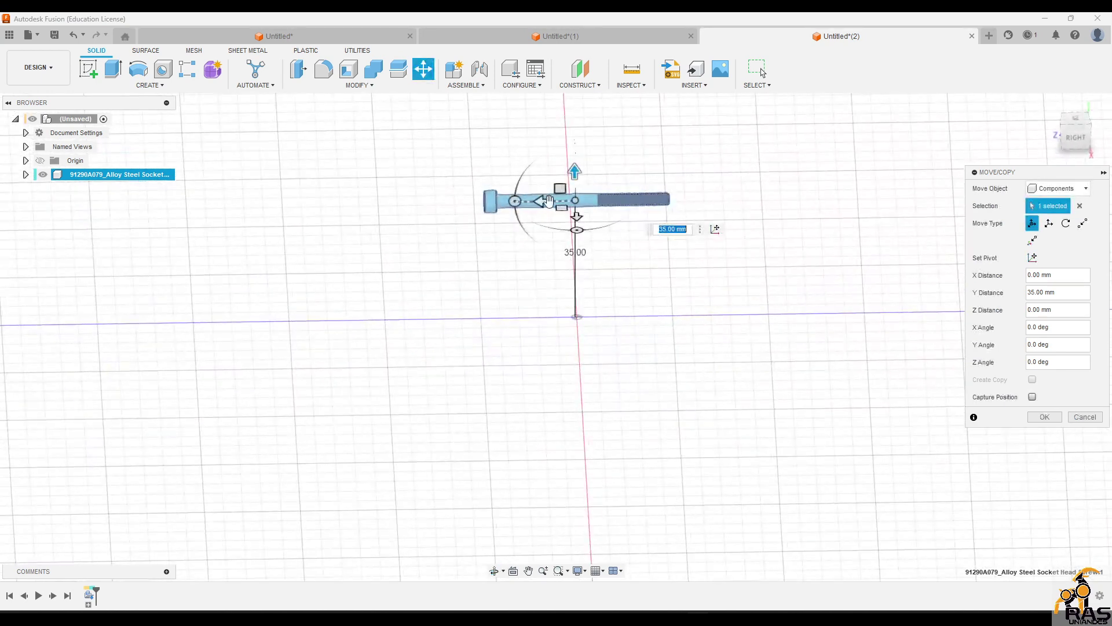
{"action": "left_click_drag", "start_coordinate": [542, 201], "coordinate": [428, 203]}
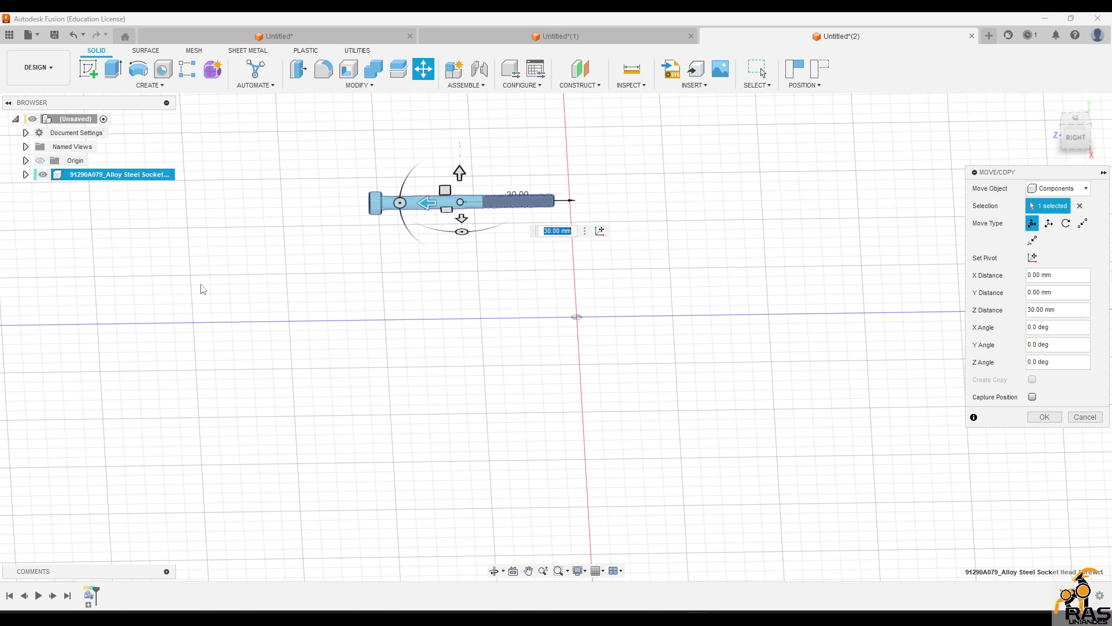
{"action": "left_click", "coordinate": [1042, 417]}
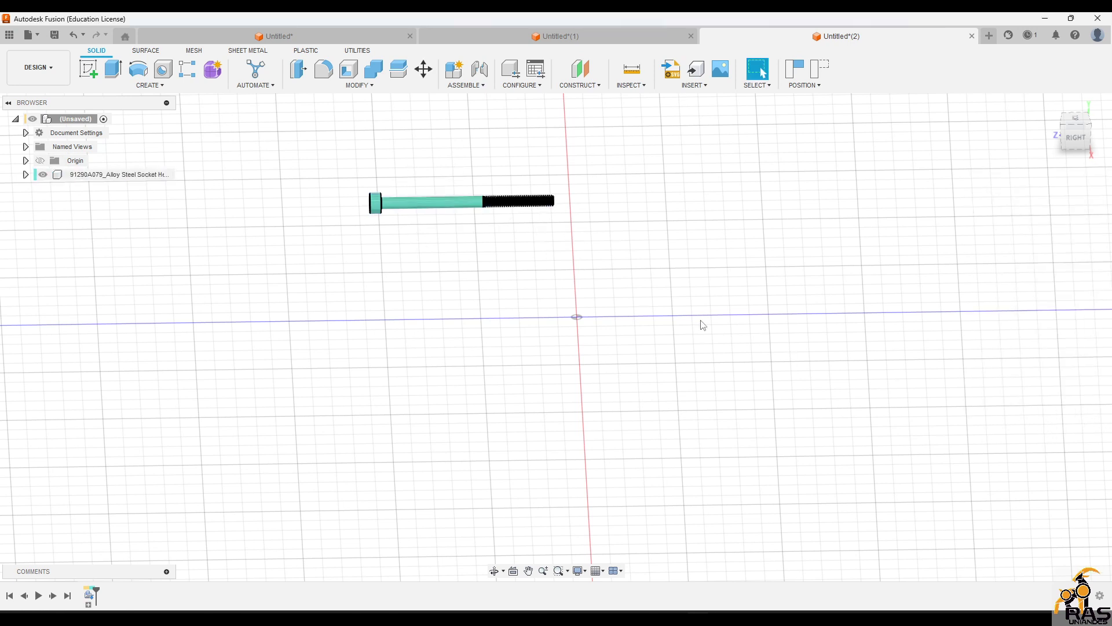
{"action": "mouse_move", "coordinate": [700, 321]}
{"action": "middle_mouse_down", "text": "shift"}
{"action": "mouse_move", "coordinate": [698, 353]}
{"action": "mouse_move", "coordinate": [694, 330]}
{"action": "middle_mouse_up", "text": "shift"}
{"action": "key", "text": "l"}
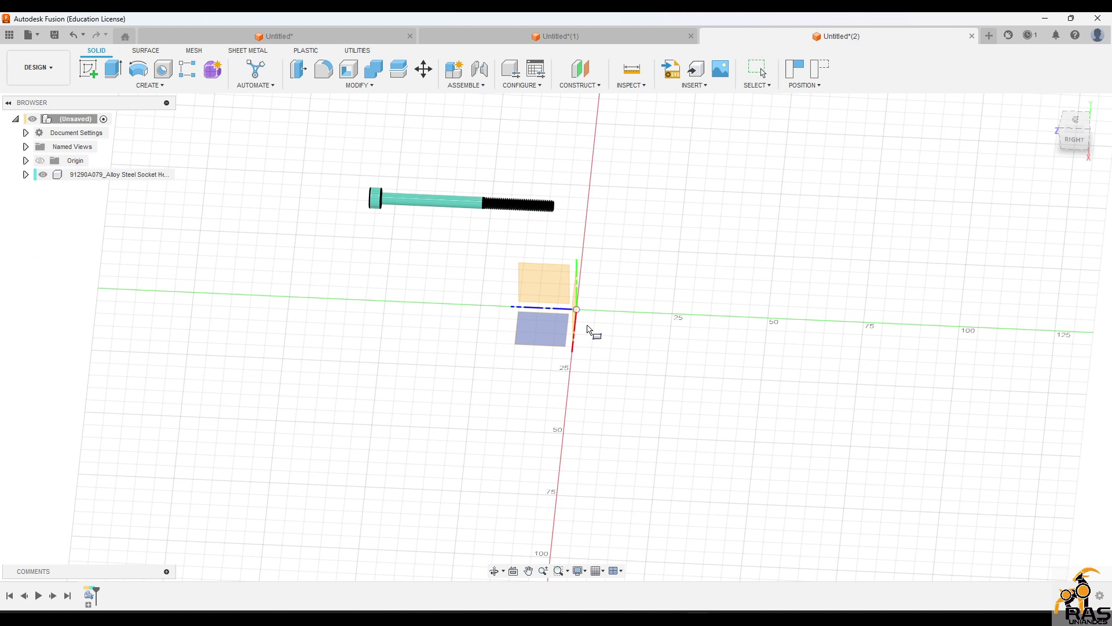
{"action": "left_click", "coordinate": [552, 330]}
{"action": "left_click", "coordinate": [653, 345]}
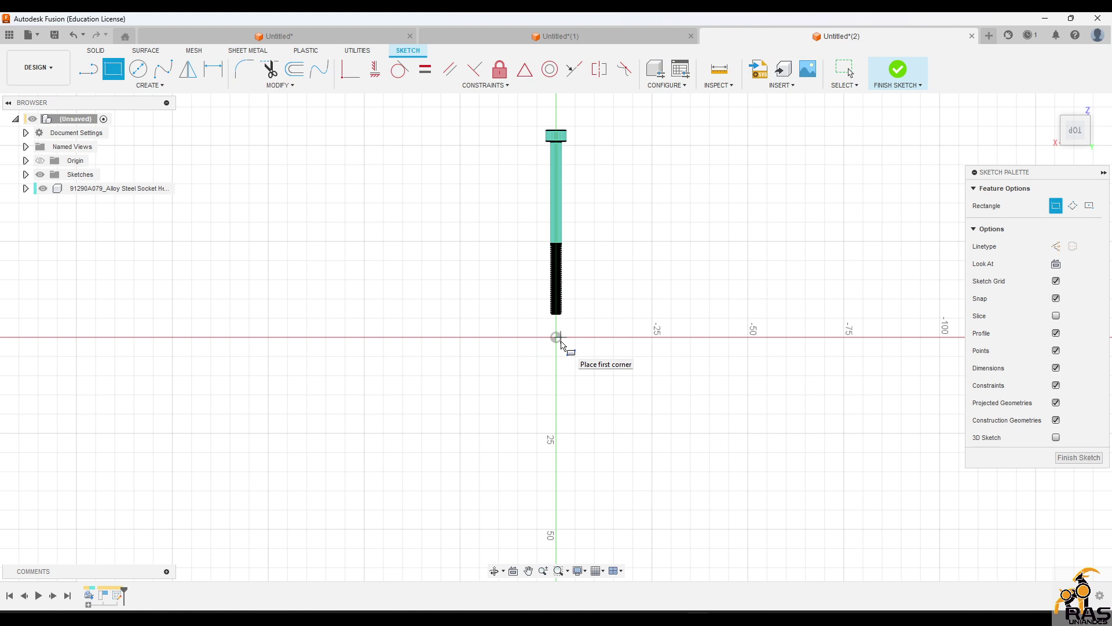
{"action": "key", "text": "Escape"}
{"action": "key", "text": "ctrl+z"}
{"action": "key", "text": "ctrl+z"}
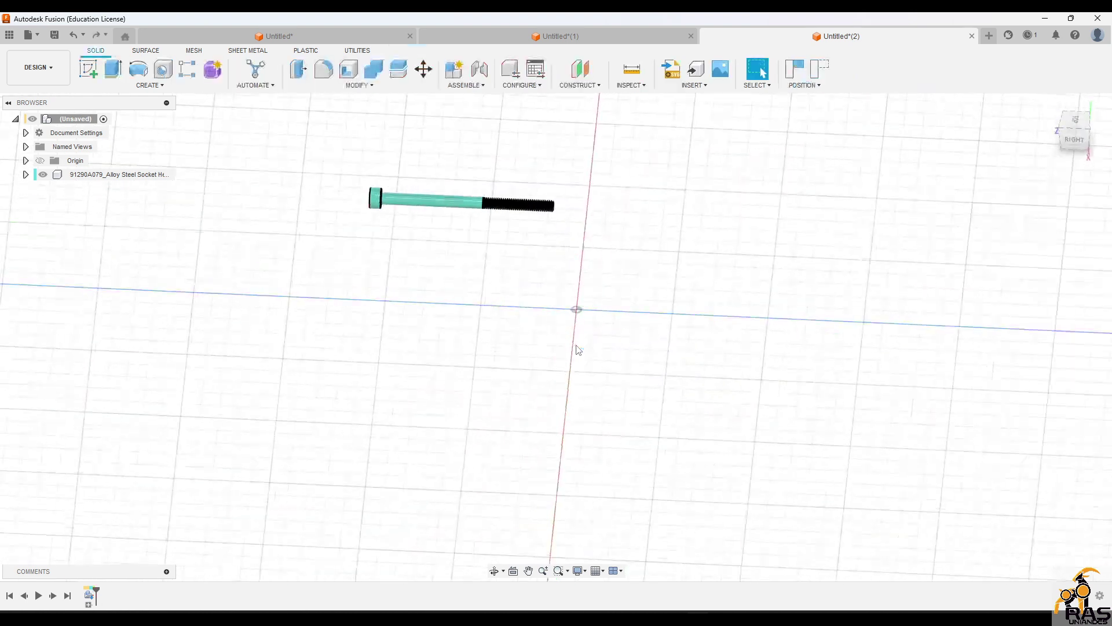
Step: Rotate the screw component upright with its head facing up and shift it -5 mm along its own axis
{"action": "middle_click_drag", "start_coordinate": [577, 344], "coordinate": [586, 330], "text": "shift"}
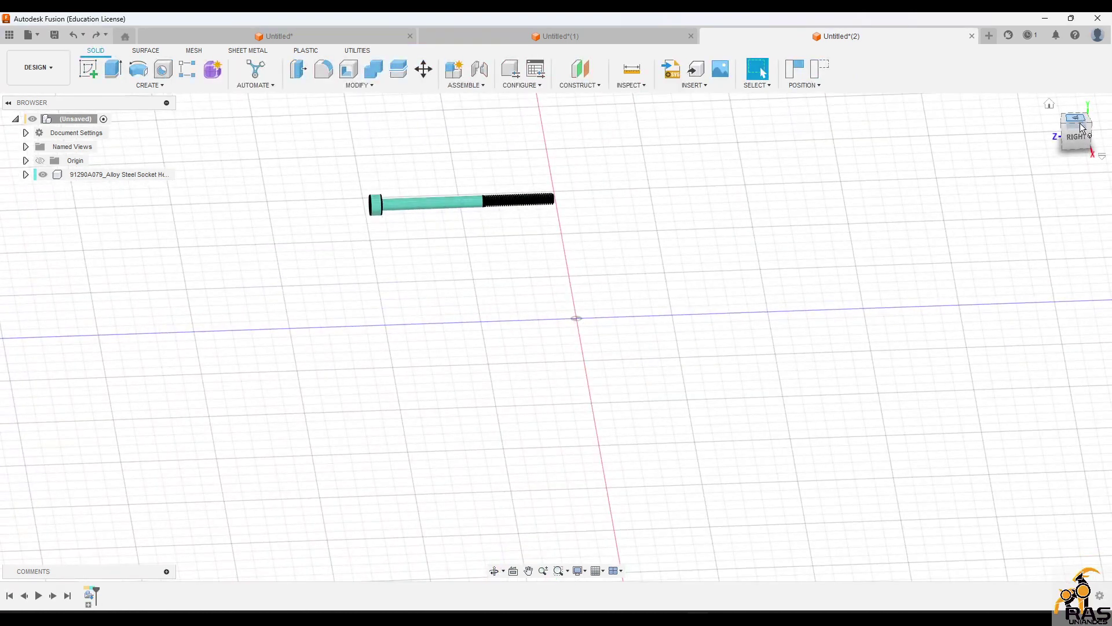
{"action": "left_click", "coordinate": [433, 208]}
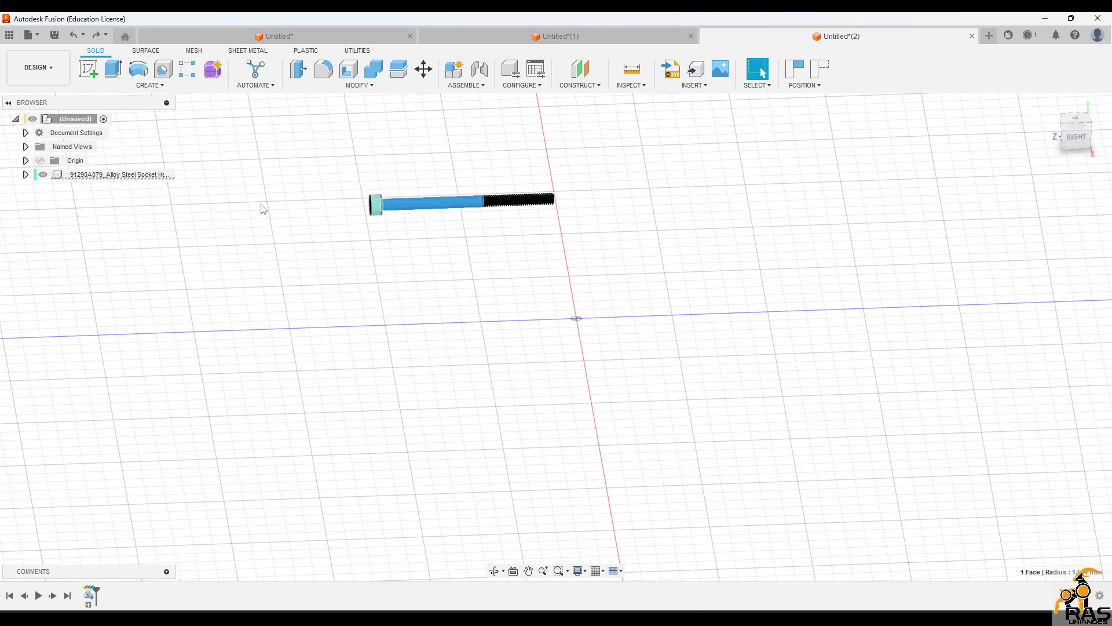
{"action": "left_click", "coordinate": [106, 179]}
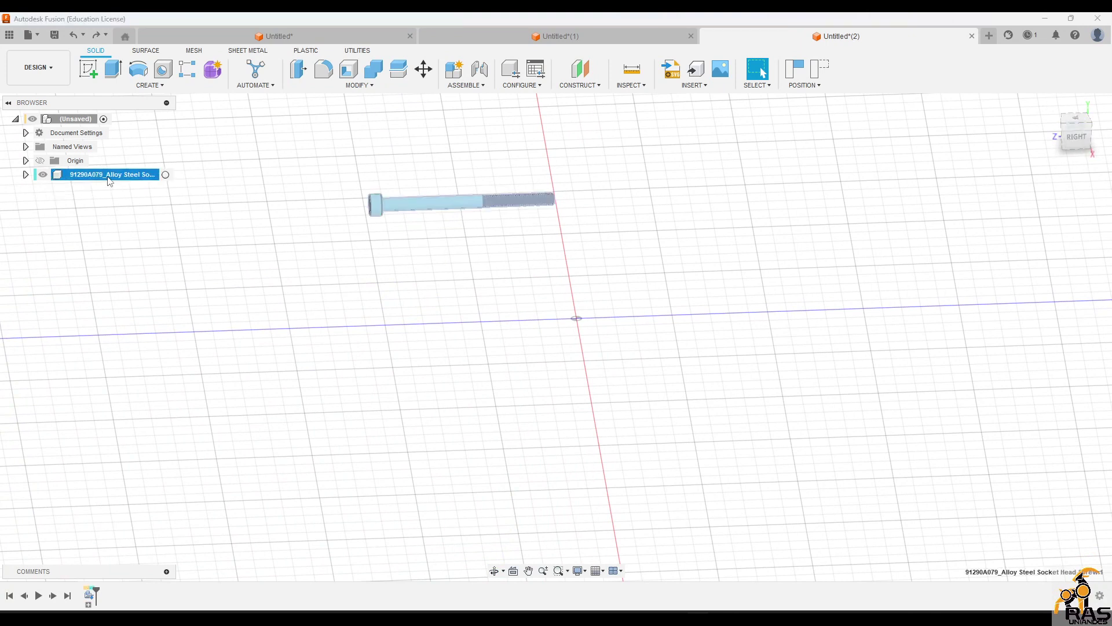
{"action": "right_click", "coordinate": [109, 181]}
{"action": "left_click", "coordinate": [139, 208]}
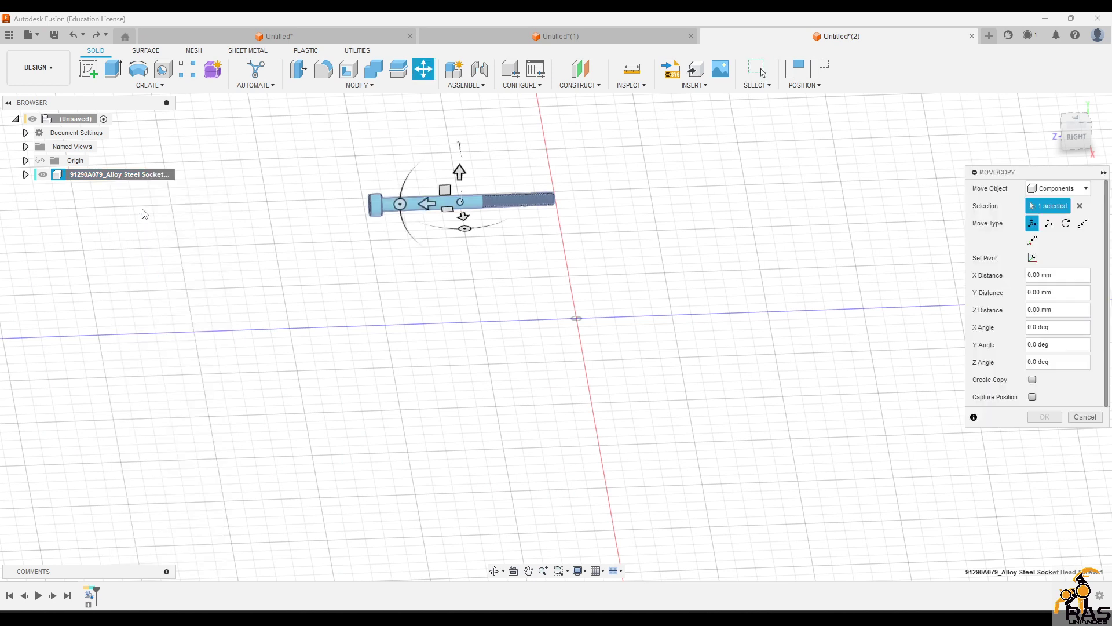
{"action": "left_click_drag", "start_coordinate": [399, 203], "coordinate": [486, 189]}
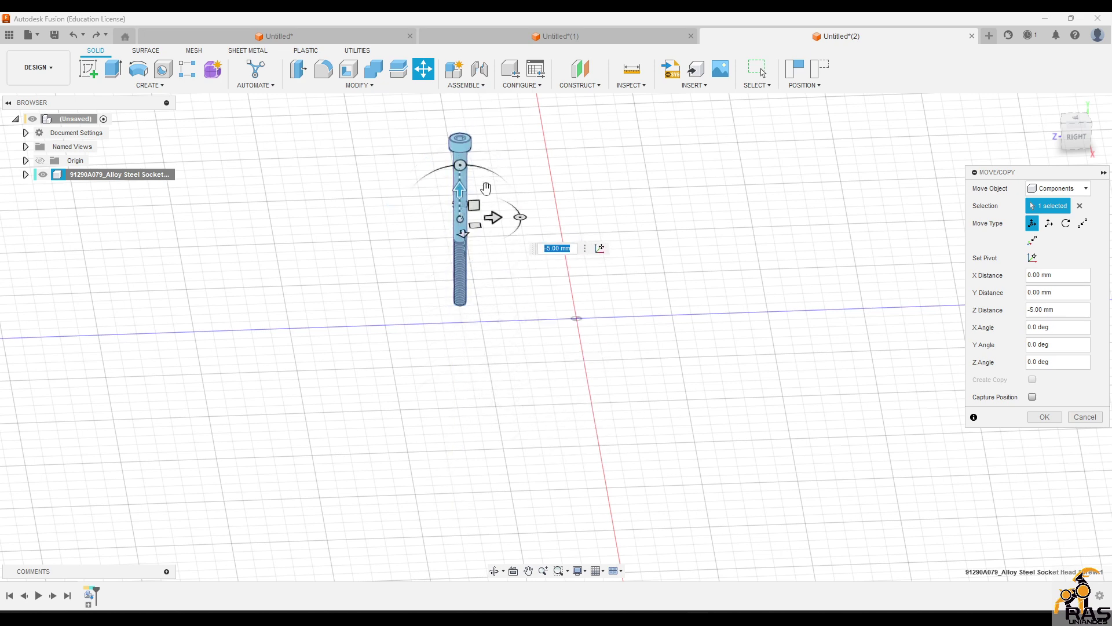
Step: Try a 10 mm sideways offset of the upright screw, return the offset to 0 mm, and finish the move
{"action": "middle_click_drag", "start_coordinate": [581, 293], "coordinate": [470, 337]}
{"action": "scroll", "coordinate": [433, 307], "scroll_direction": "up", "scroll_amount": 3}
{"action": "scroll", "coordinate": [371, 313], "scroll_direction": "up", "scroll_amount": 2}
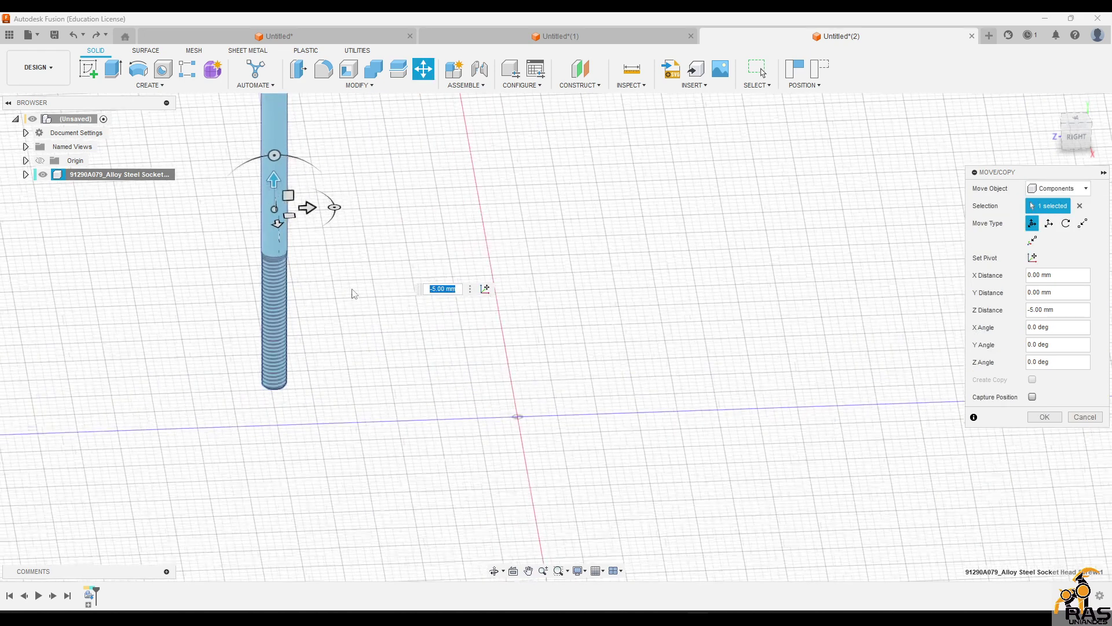
{"action": "scroll", "coordinate": [352, 293], "scroll_direction": "down", "scroll_amount": 5}
{"action": "left_click_drag", "start_coordinate": [349, 264], "coordinate": [299, 249]}
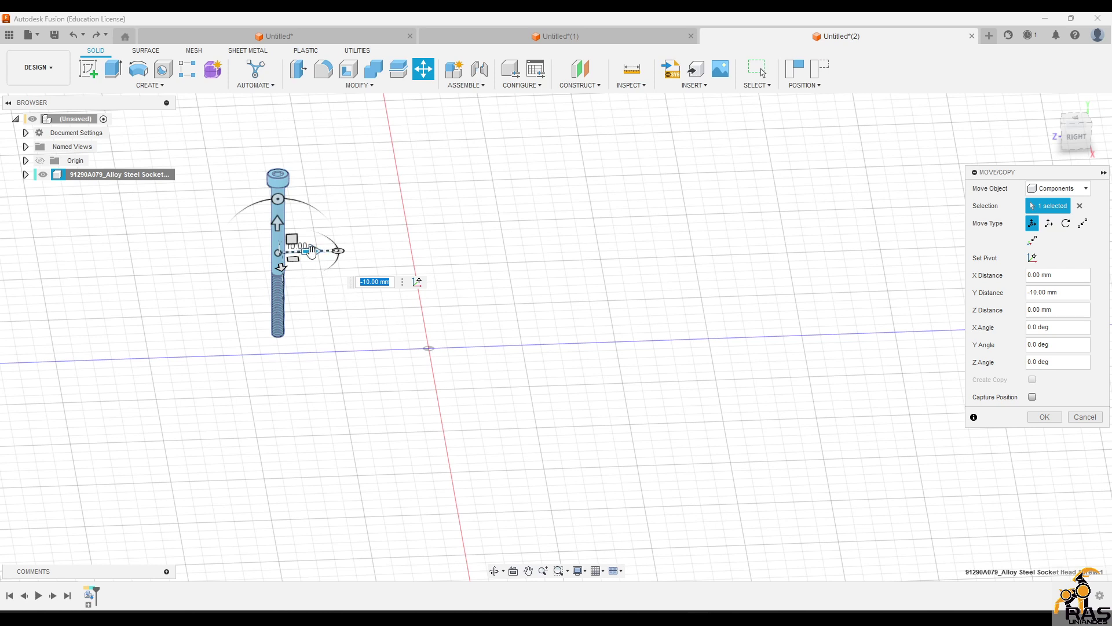
{"action": "left_click_drag", "start_coordinate": [311, 251], "coordinate": [351, 251]}
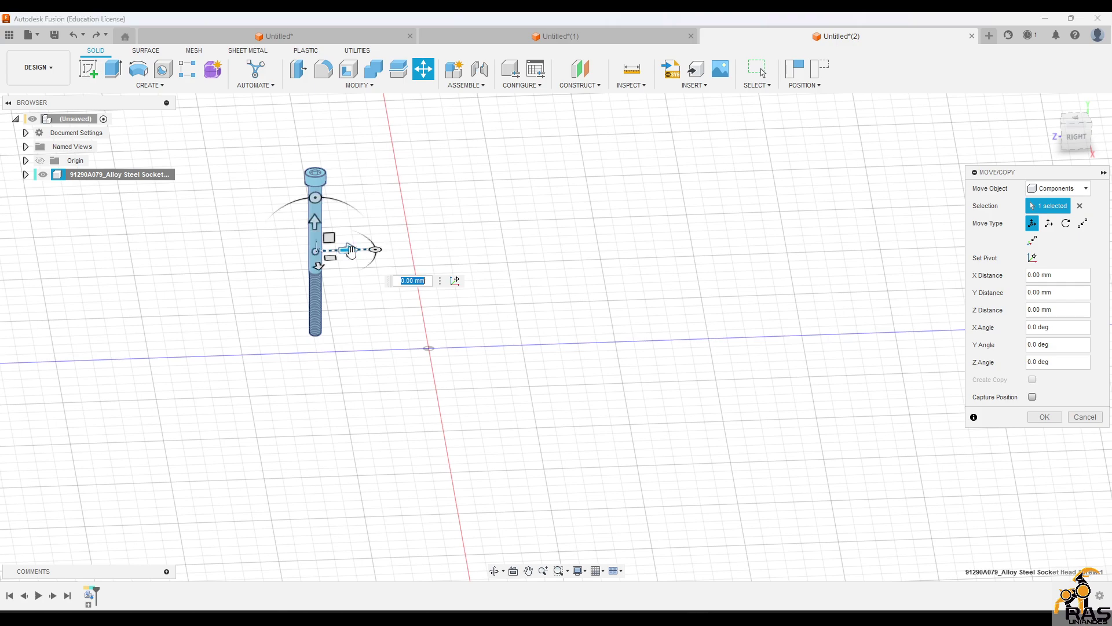
{"action": "left_click", "coordinate": [1069, 417]}
Step: Measure the distance between the screw's tip face and the underside of its head
{"action": "middle_click_drag", "start_coordinate": [769, 415], "coordinate": [637, 71], "text": "shift"}
{"action": "left_click", "coordinate": [633, 69]}
{"action": "middle_click_drag", "start_coordinate": [280, 320], "coordinate": [370, 258], "text": "shift"}
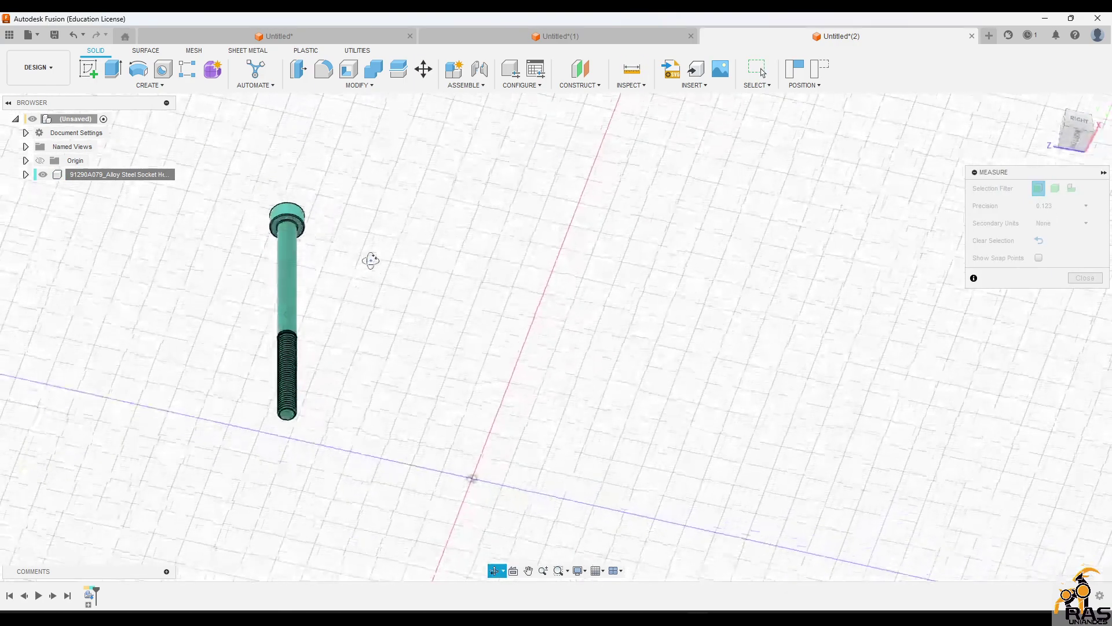
{"action": "scroll", "coordinate": [278, 426], "scroll_direction": "up", "scroll_amount": 3}
{"action": "left_click", "coordinate": [331, 411]}
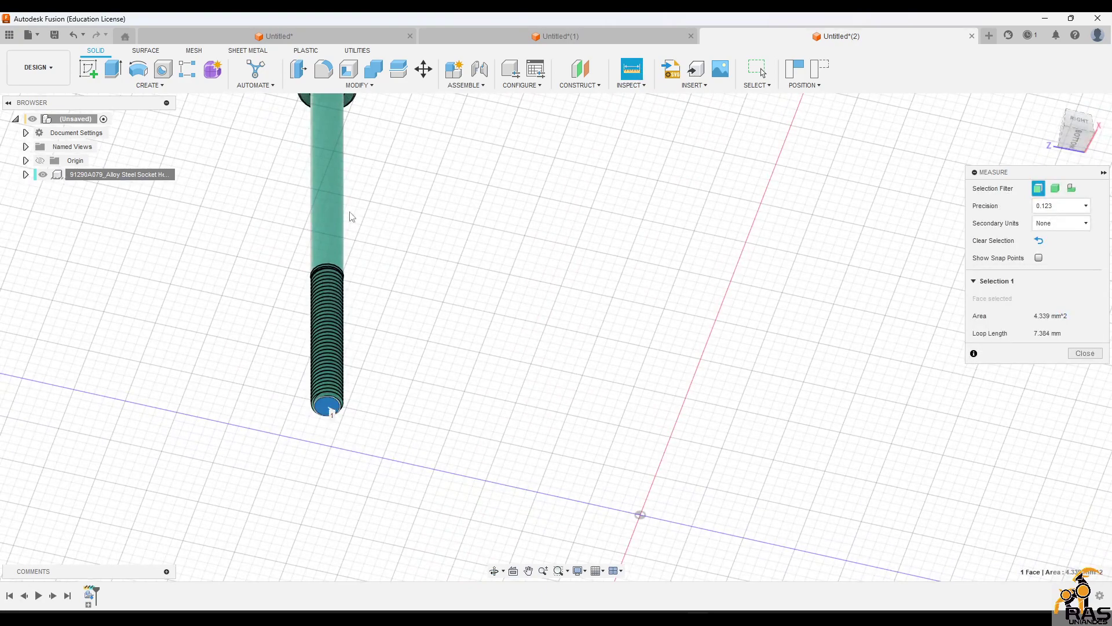
{"action": "scroll", "coordinate": [352, 216], "scroll_direction": "down", "scroll_amount": 3}
{"action": "scroll", "coordinate": [351, 123], "scroll_direction": "up", "scroll_amount": 6}
{"action": "left_click", "coordinate": [350, 130]}
{"action": "scroll", "coordinate": [456, 304], "scroll_direction": "down", "scroll_amount": 3}
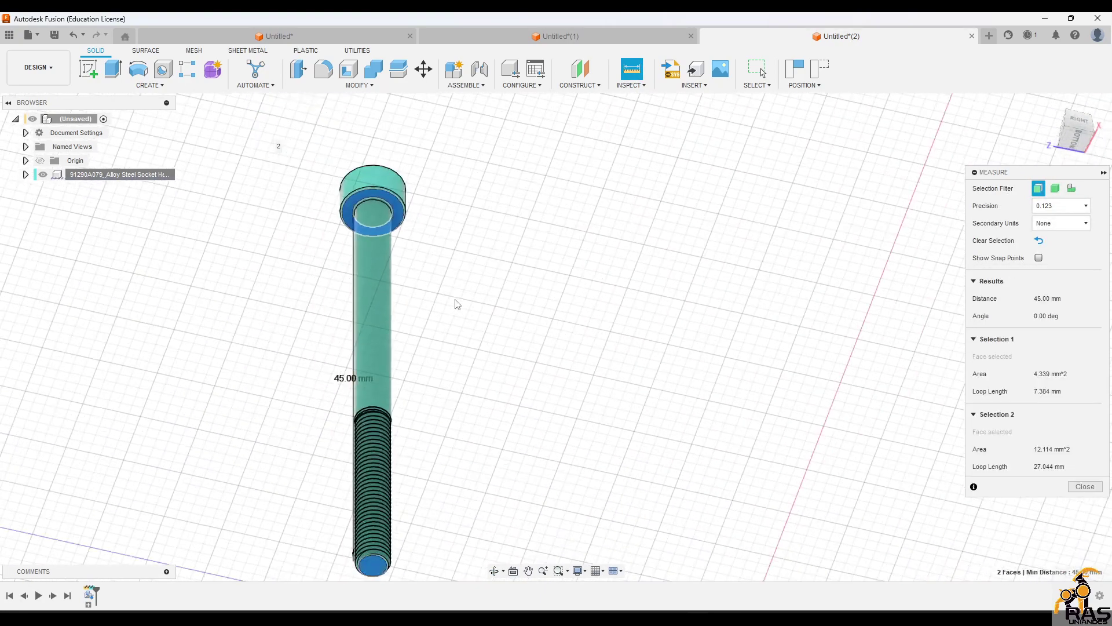
{"action": "middle_click_drag", "start_coordinate": [442, 321], "coordinate": [422, 375], "text": "shift"}
{"action": "scroll", "coordinate": [423, 375], "scroll_direction": "up", "scroll_amount": 3}
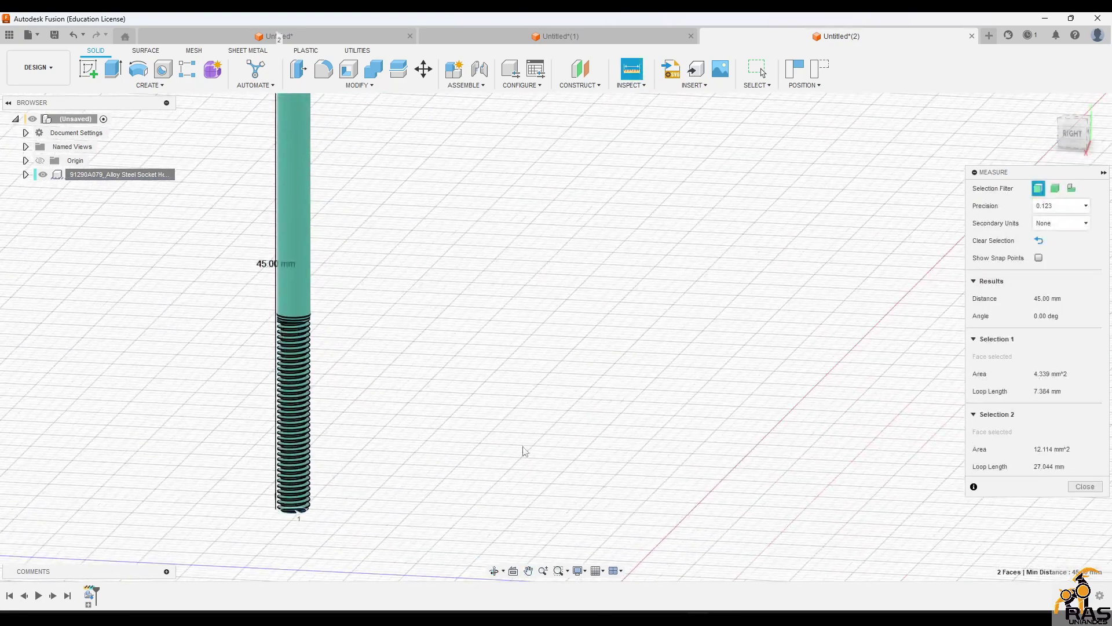
Step: Clear the measurement and measure the threaded length from the edge where the thread begins to the screw's tip face
{"action": "left_click", "coordinate": [523, 446]}
{"action": "scroll", "coordinate": [526, 453], "scroll_direction": "down", "scroll_amount": 3}
{"action": "middle_click_drag", "start_coordinate": [528, 452], "coordinate": [402, 365]}
{"action": "scroll", "coordinate": [429, 388], "scroll_direction": "down", "scroll_amount": 1}
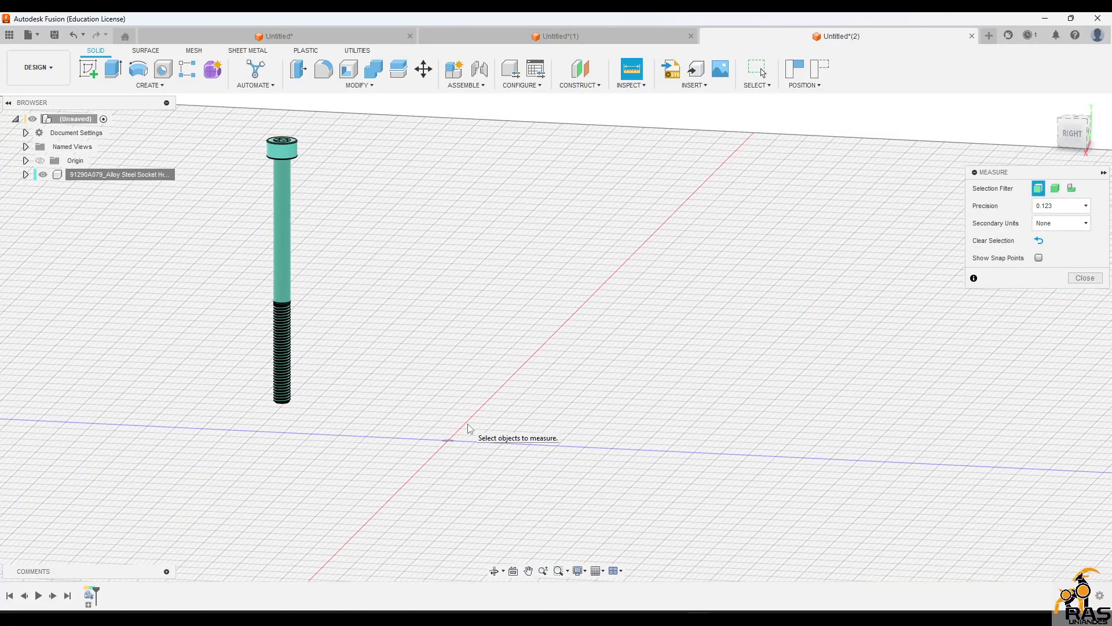
{"action": "scroll", "coordinate": [290, 307], "scroll_direction": "up", "scroll_amount": 5}
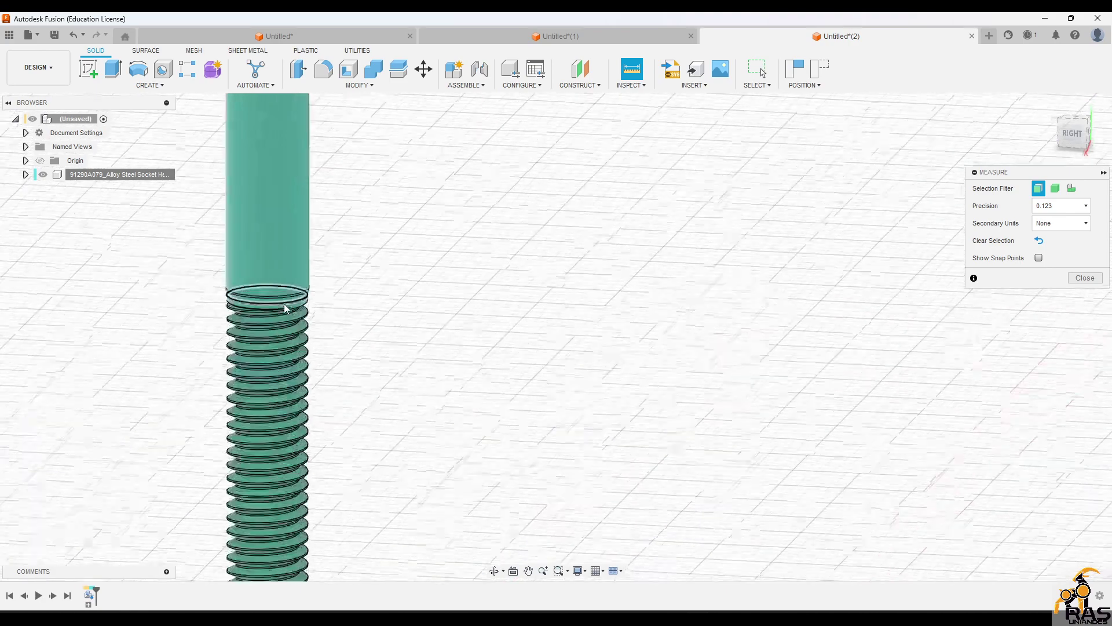
{"action": "left_click", "coordinate": [285, 299]}
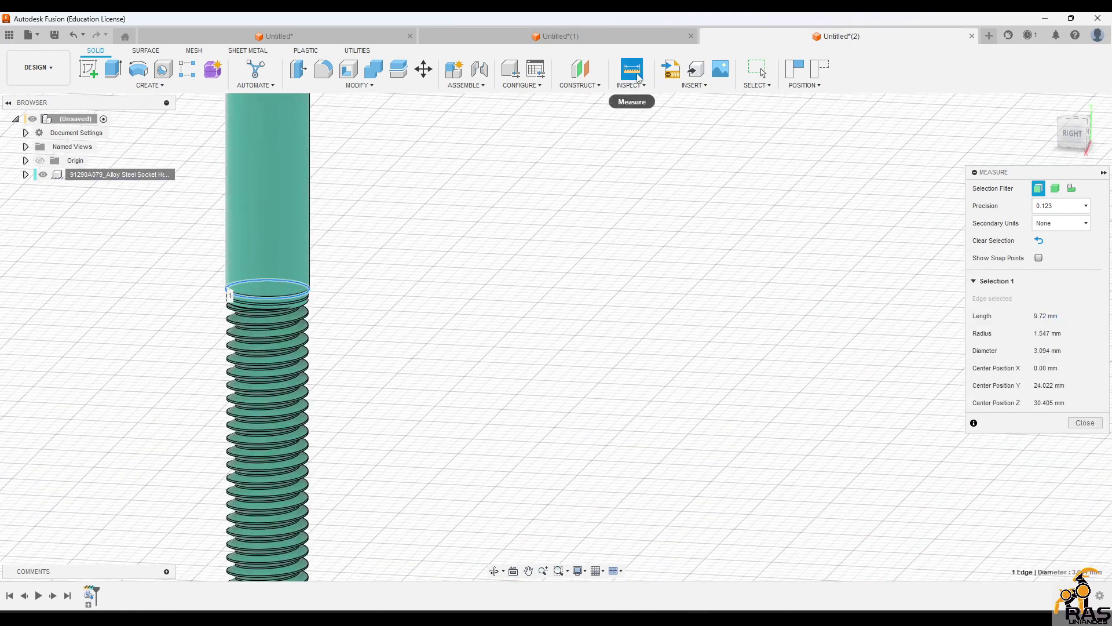
{"action": "scroll", "coordinate": [359, 464], "scroll_direction": "down", "scroll_amount": 2}
{"action": "middle_click_drag", "start_coordinate": [359, 464], "coordinate": [347, 352], "text": "shift"}
{"action": "left_click", "coordinate": [293, 459]}
{"action": "scroll", "coordinate": [308, 448], "scroll_direction": "down", "scroll_amount": 1}
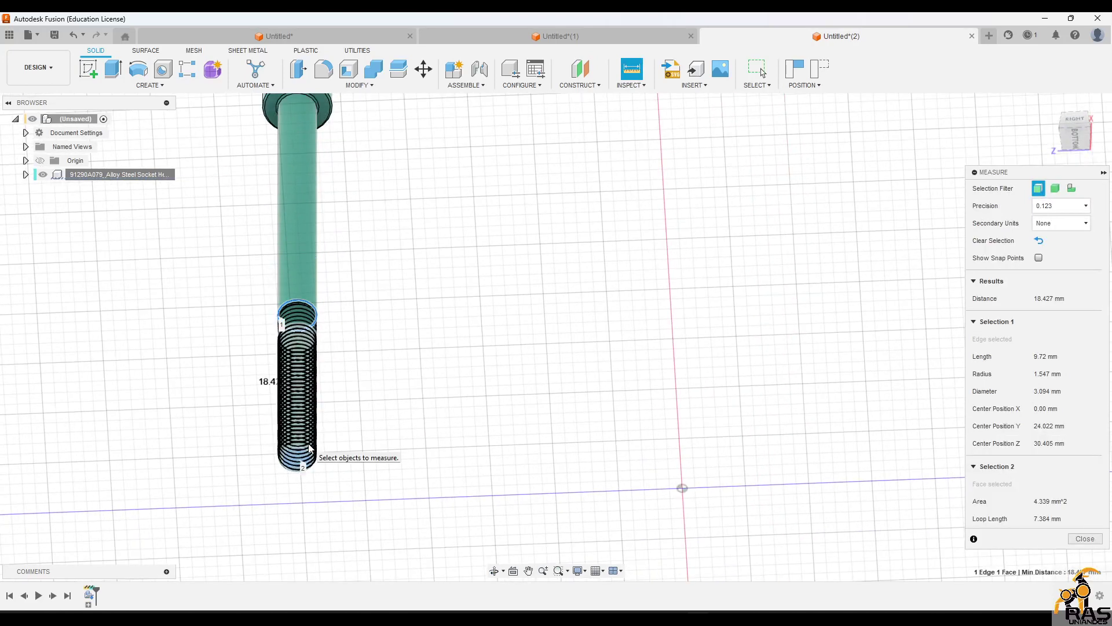
{"action": "middle_click_drag", "start_coordinate": [324, 399], "coordinate": [362, 443], "text": "shift"}
{"action": "middle_click_drag", "start_coordinate": [361, 169], "coordinate": [435, 433]}
{"action": "middle_click_drag", "start_coordinate": [368, 474], "coordinate": [360, 259]}
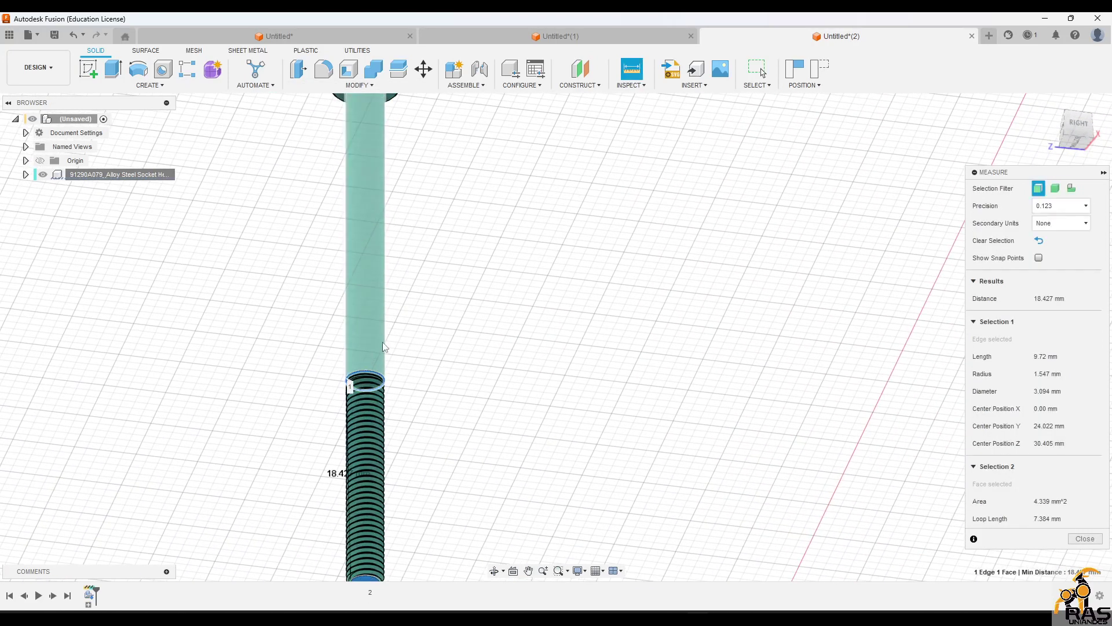
{"action": "middle_click_drag", "start_coordinate": [383, 346], "coordinate": [368, 365], "text": "shift"}
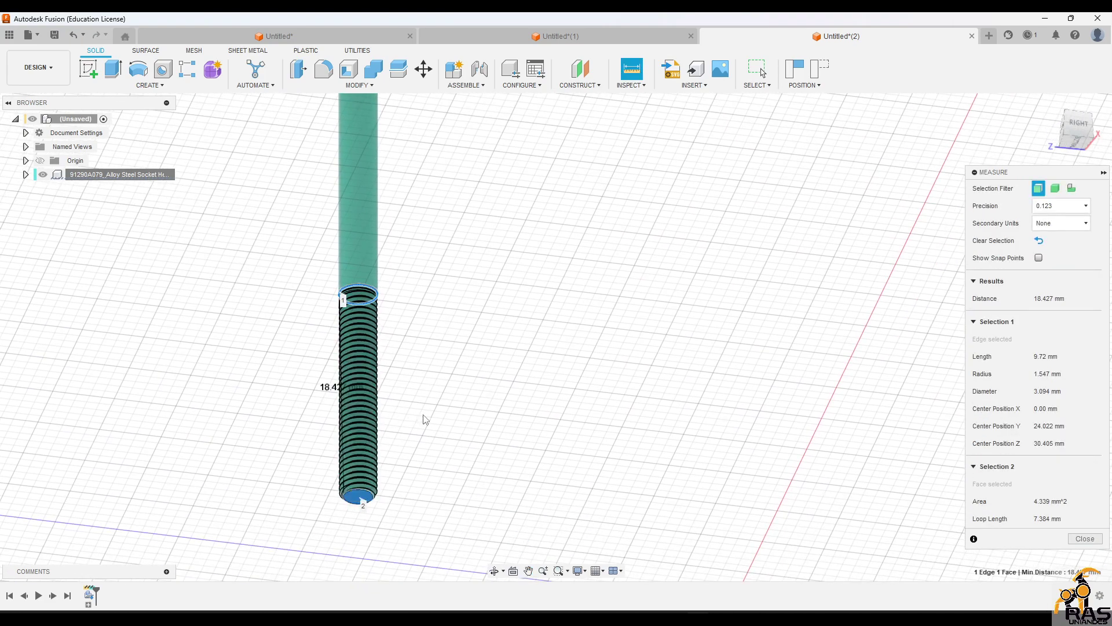
{"action": "scroll", "coordinate": [424, 417], "scroll_direction": "down", "scroll_amount": 3}
{"action": "middle_click_drag", "start_coordinate": [860, 324], "coordinate": [544, 342], "text": "shift"}
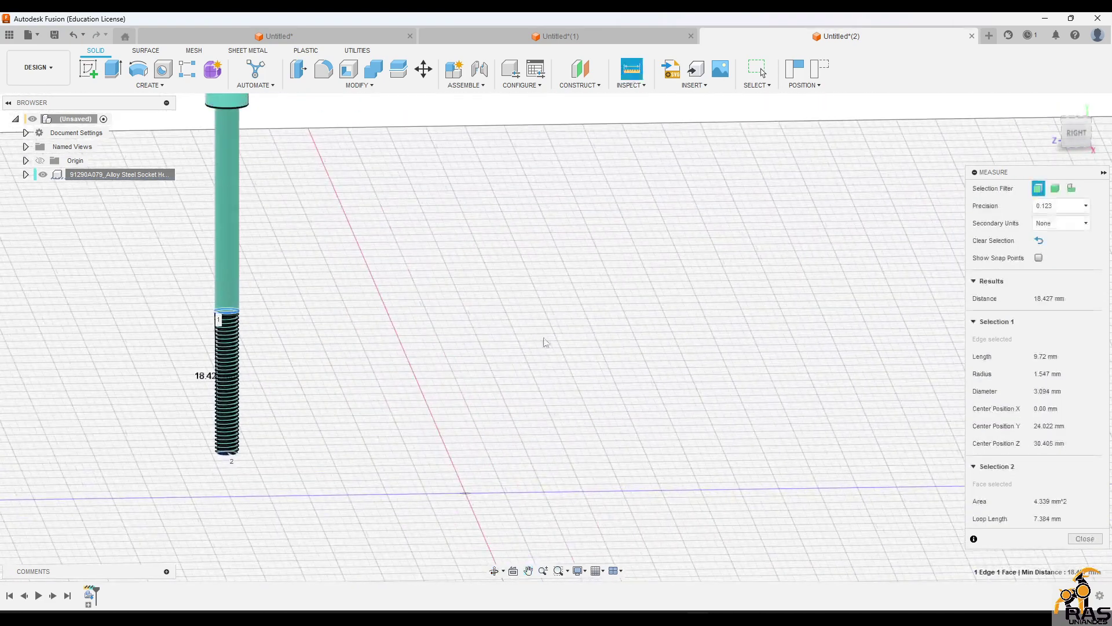
{"action": "key", "text": "Escape"}
Step: Start a circle sketch on the horizontal XZ origin plane, capturing the moved screw's current position
{"action": "middle_click_drag", "start_coordinate": [417, 479], "coordinate": [508, 431], "text": "shift"}
{"action": "middle_click_drag", "start_coordinate": [410, 440], "coordinate": [456, 467]}
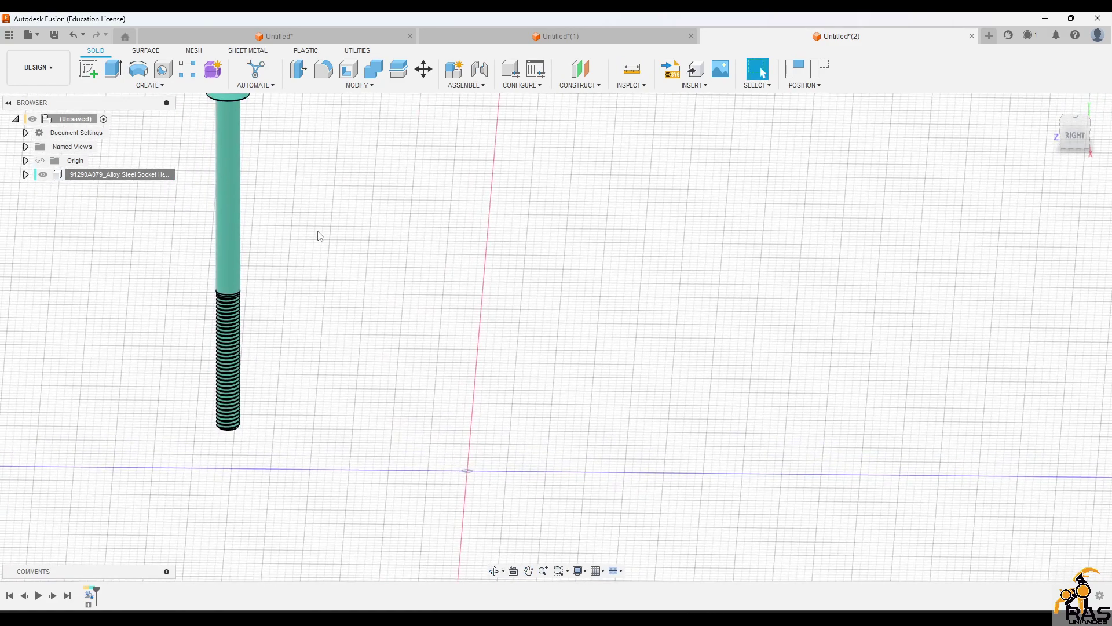
{"action": "key", "text": "c"}
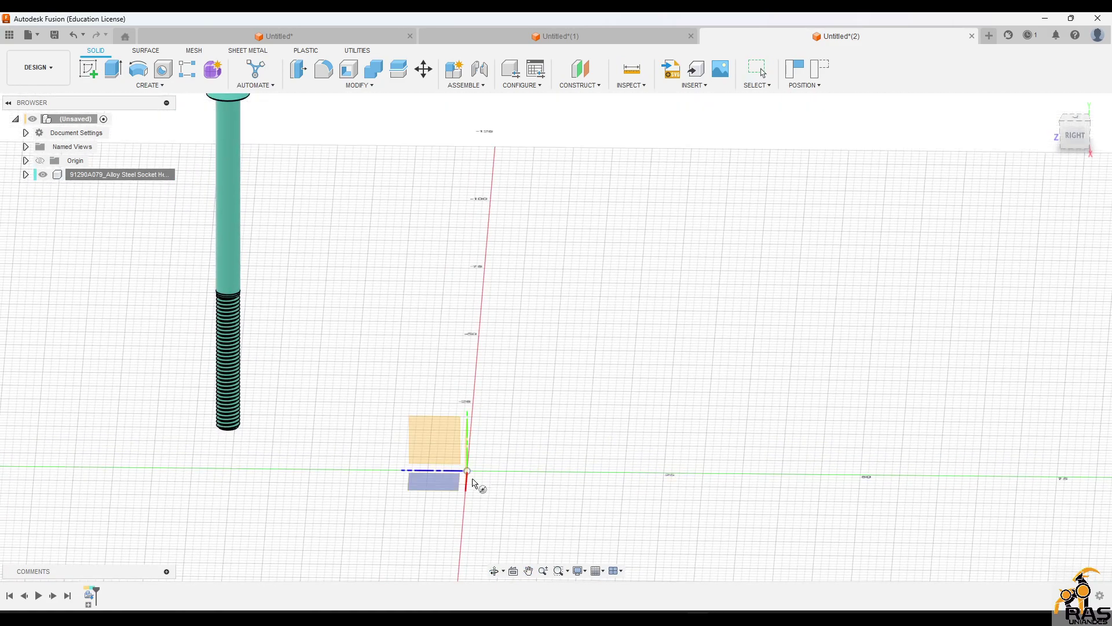
{"action": "left_click", "coordinate": [444, 482]}
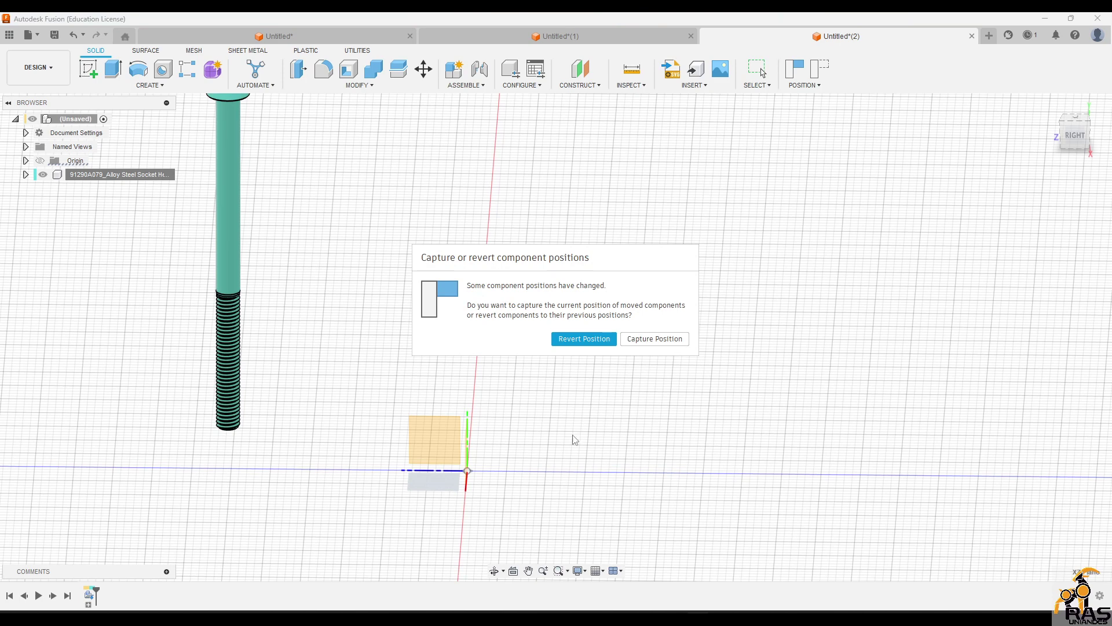
{"action": "left_click", "coordinate": [656, 341]}
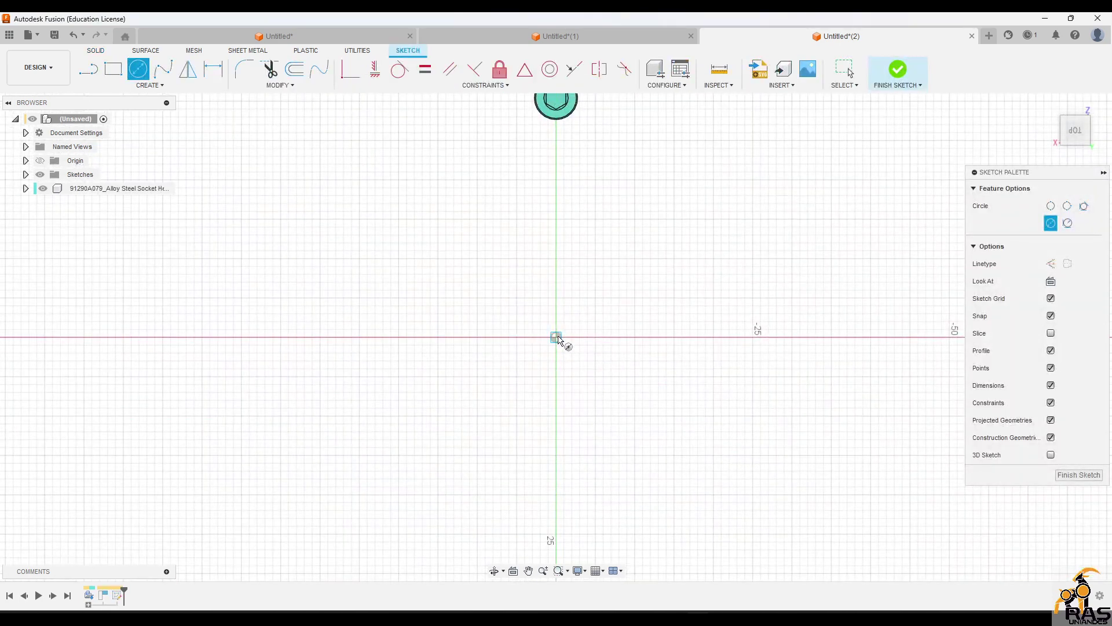
Step: Draw two concentric circles centred on the origin, 3 mm and 5 mm in diameter
{"action": "left_click", "coordinate": [556, 337]}
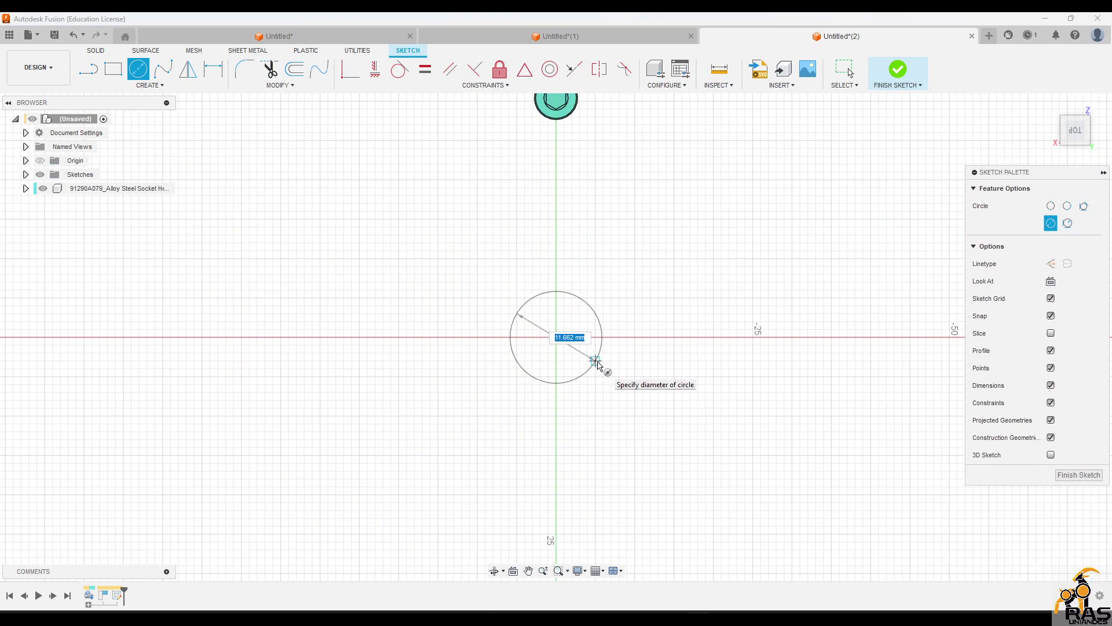
{"action": "type", "text": "3"}
{"action": "key", "text": "Return"}
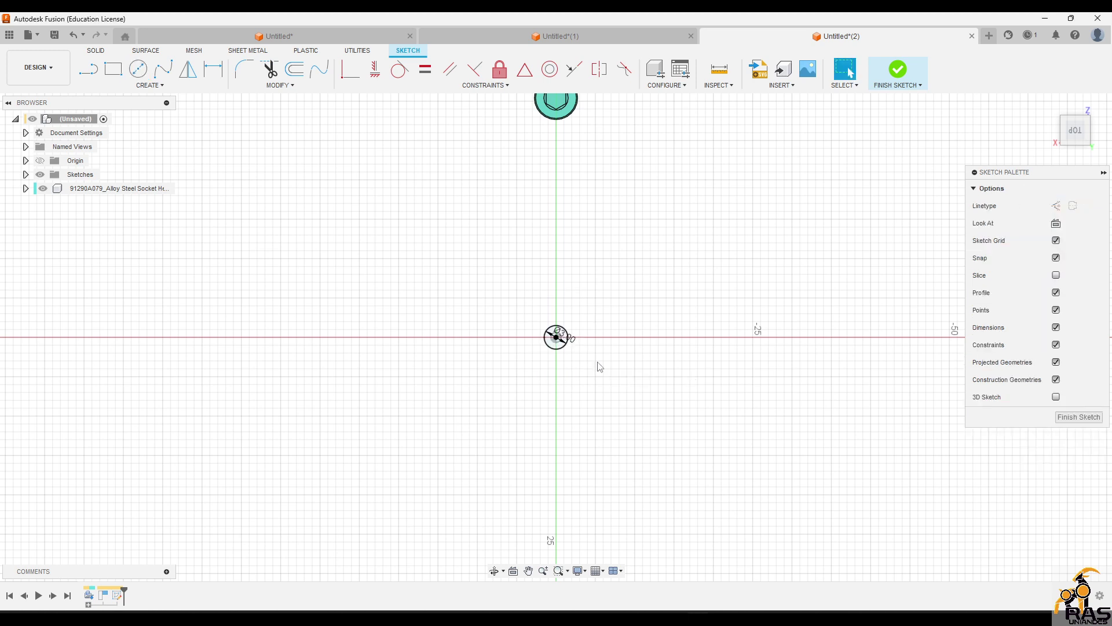
{"action": "left_click", "coordinate": [556, 337]}
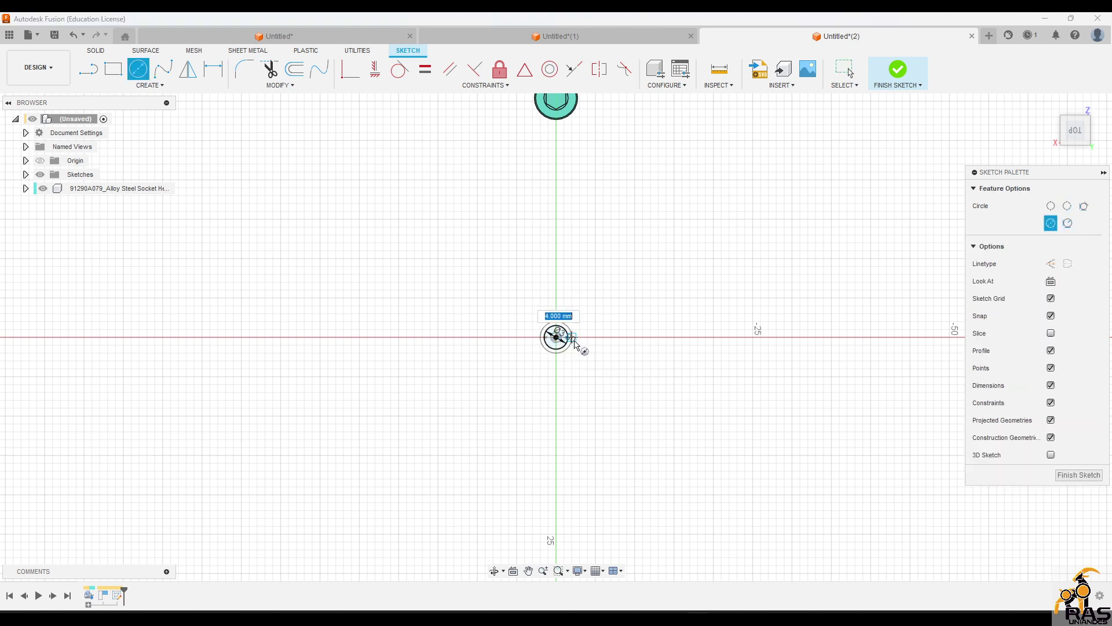
{"action": "type", "text": "5"}
{"action": "key", "text": "Return"}
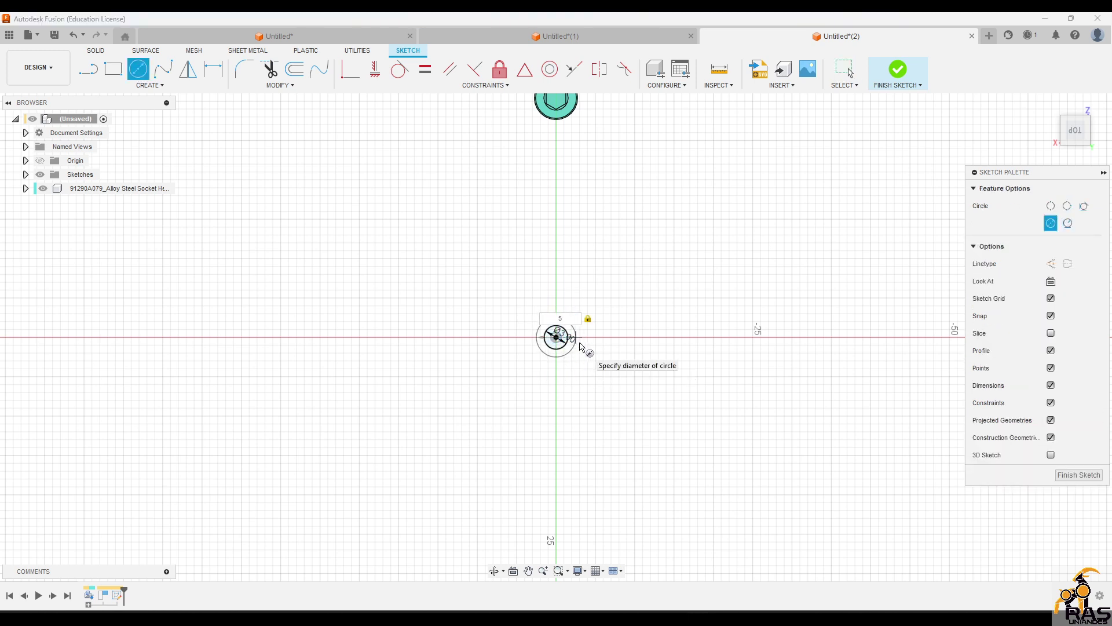
{"action": "key", "text": "Escape"}
Step: Extrude the ring between the two circles upward by 45-18 mm as a new body
{"action": "scroll", "coordinate": [581, 355], "scroll_direction": "up", "scroll_amount": 3}
{"action": "left_click", "coordinate": [566, 356]}
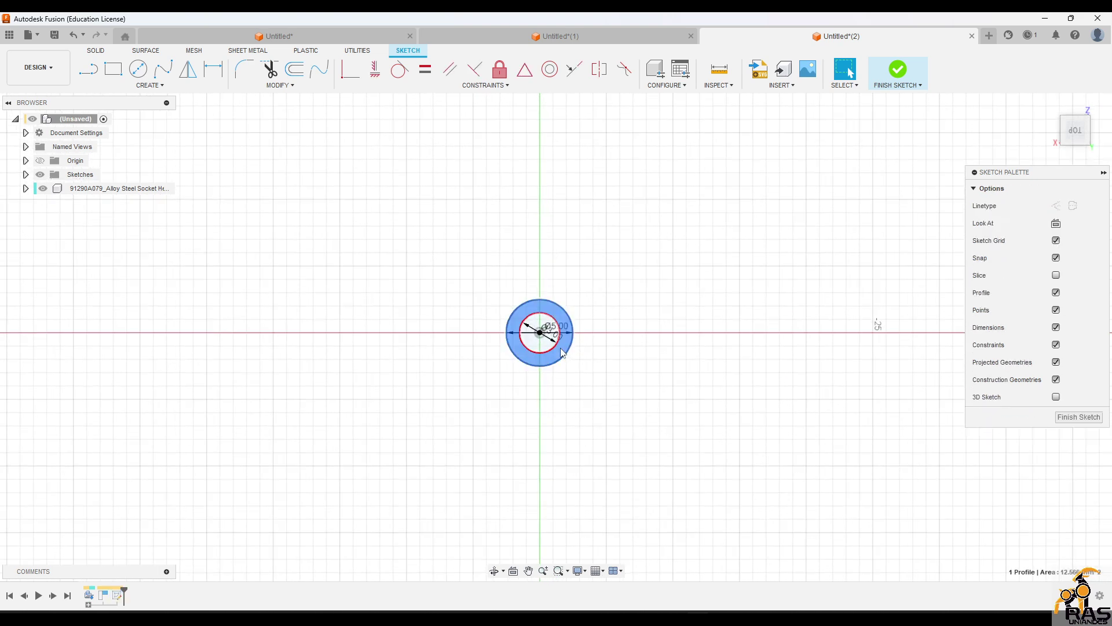
{"action": "key", "text": "e"}
{"action": "scroll", "coordinate": [735, 272], "scroll_direction": "down", "scroll_amount": 2}
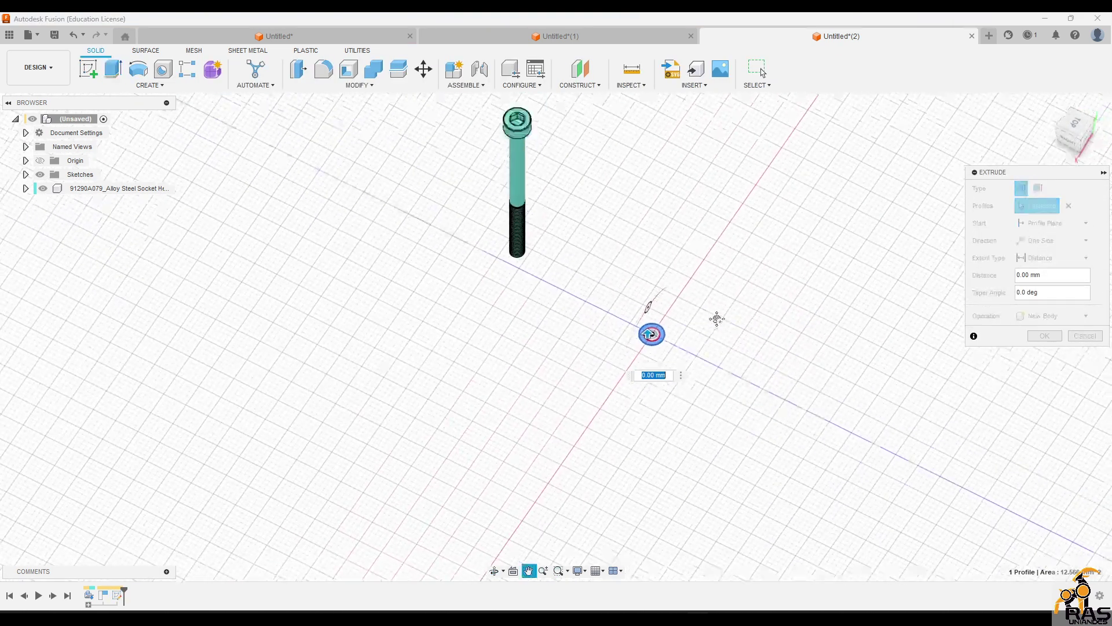
{"action": "type", "text": "45-"}
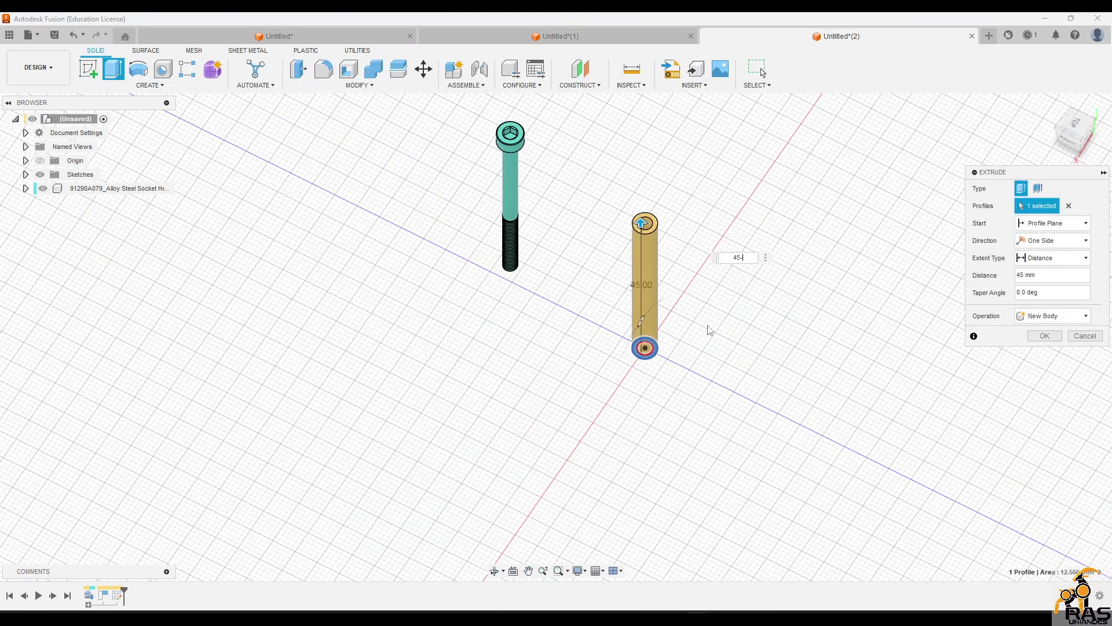
{"action": "type", "text": "18"}
{"action": "key", "text": "Return"}
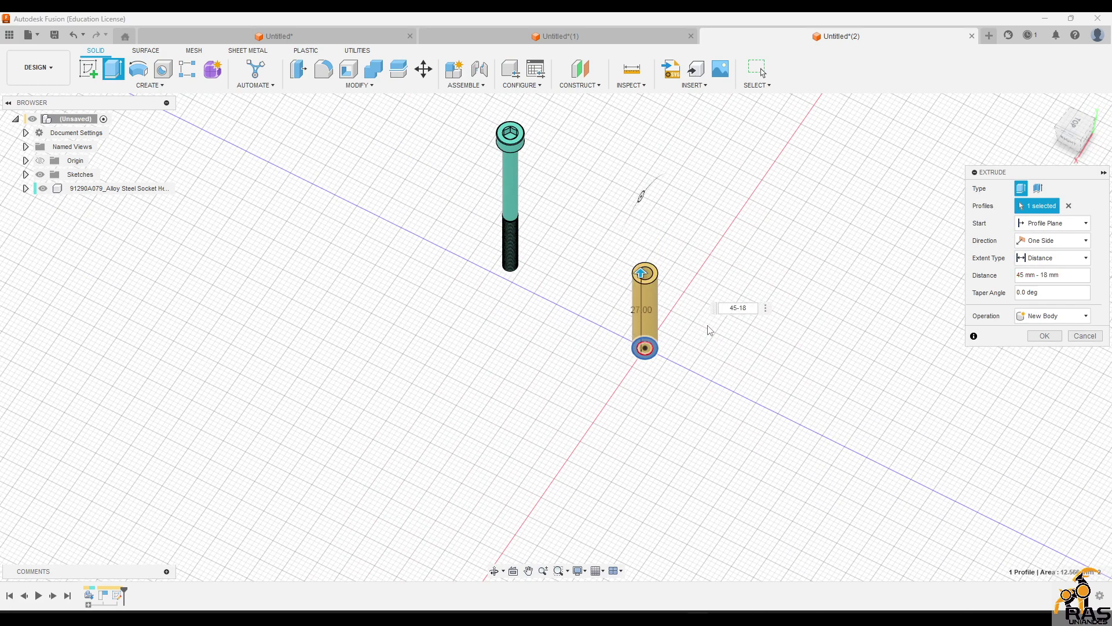
{"action": "key", "text": "Return"}
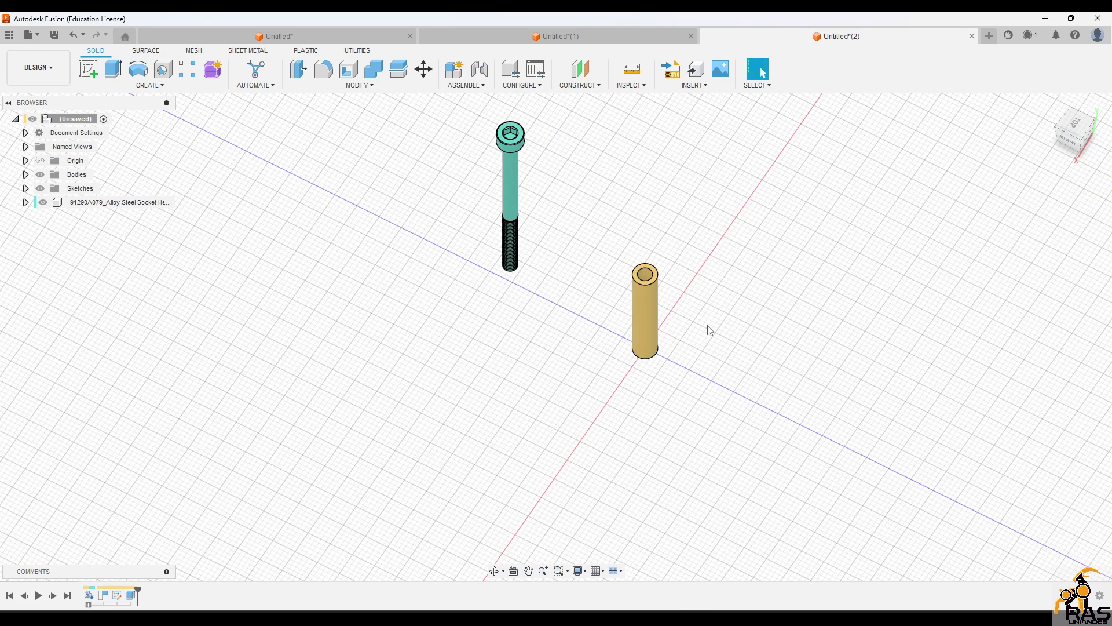
Step: Move the screw component 30 mm along the move's Y direction to line it up with the hollow sleeve
{"action": "middle_click_drag", "start_coordinate": [707, 325], "coordinate": [473, 295], "text": "shift"}
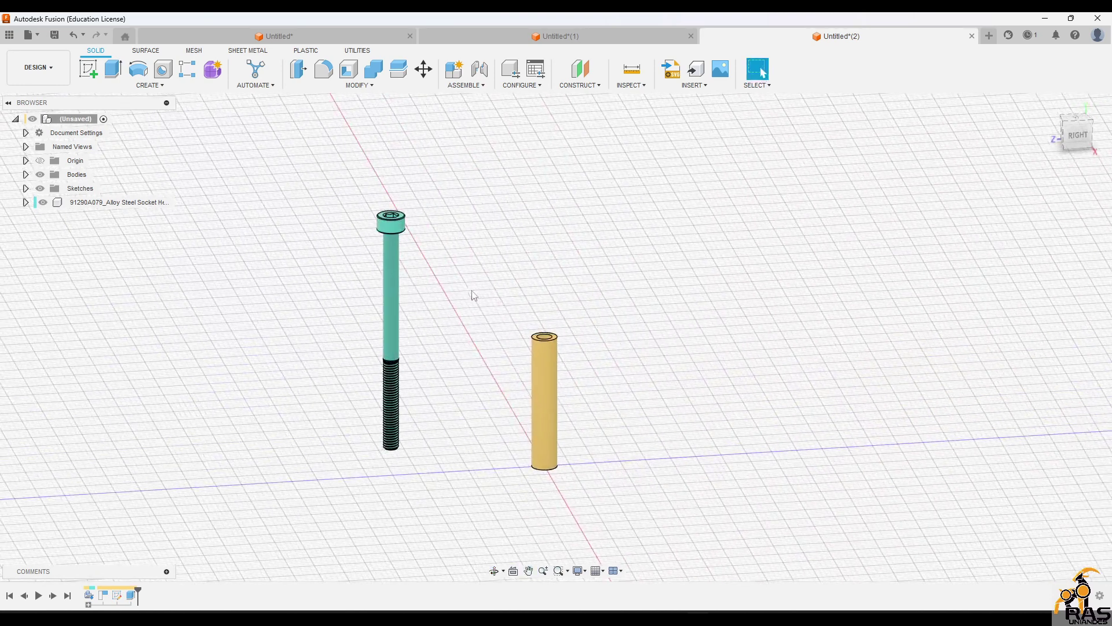
{"action": "left_click", "coordinate": [116, 203]}
{"action": "right_click", "coordinate": [117, 204]}
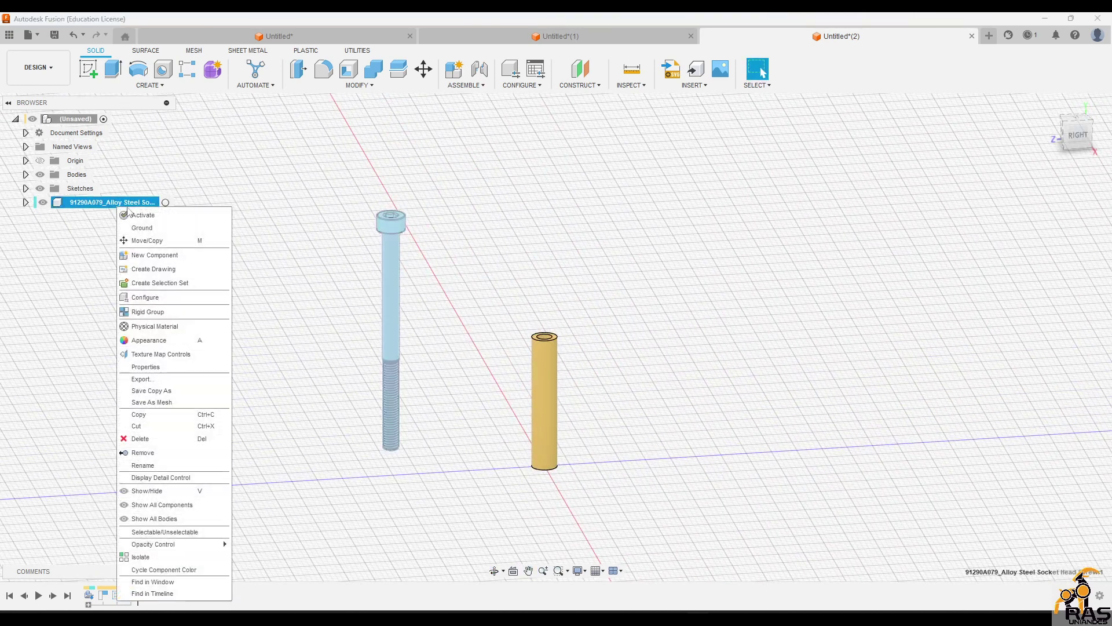
{"action": "left_click", "coordinate": [152, 241]}
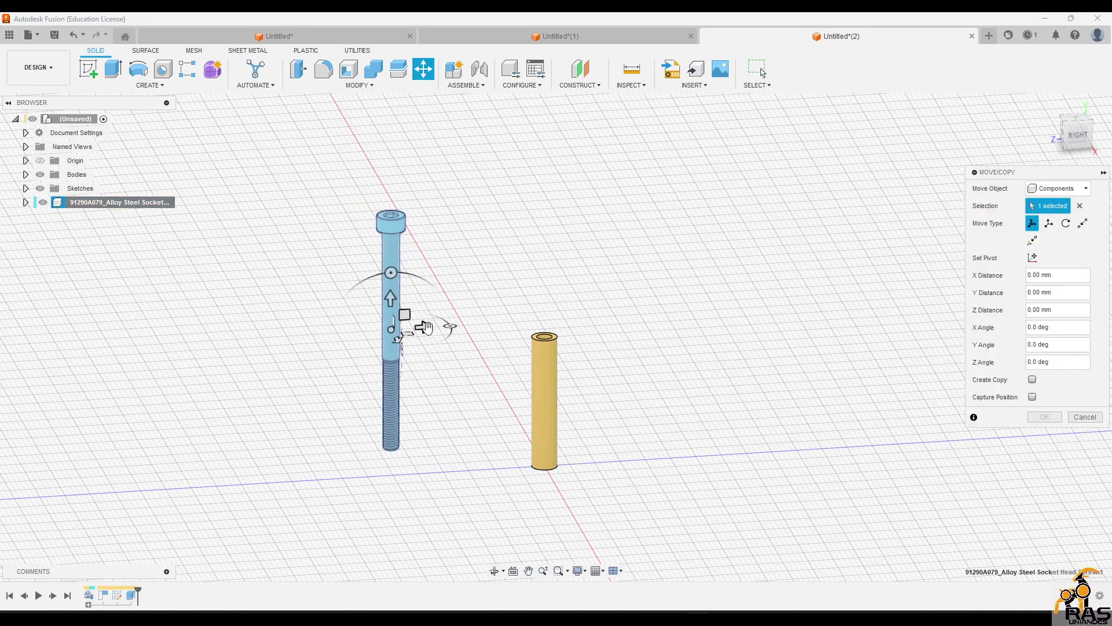
{"action": "left_click_drag", "start_coordinate": [426, 328], "coordinate": [588, 322]}
{"action": "scroll", "coordinate": [583, 323], "scroll_direction": "up", "scroll_amount": 5}
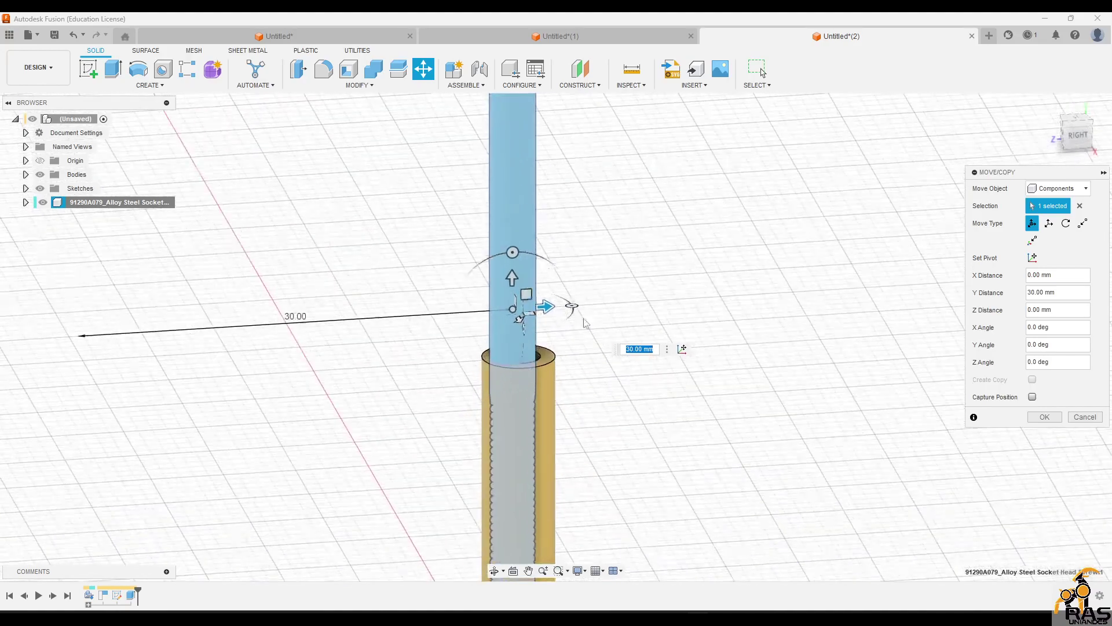
{"action": "middle_click_drag", "start_coordinate": [585, 322], "coordinate": [626, 356], "text": "shift"}
{"action": "scroll", "coordinate": [562, 326], "scroll_direction": "up", "scroll_amount": 4}
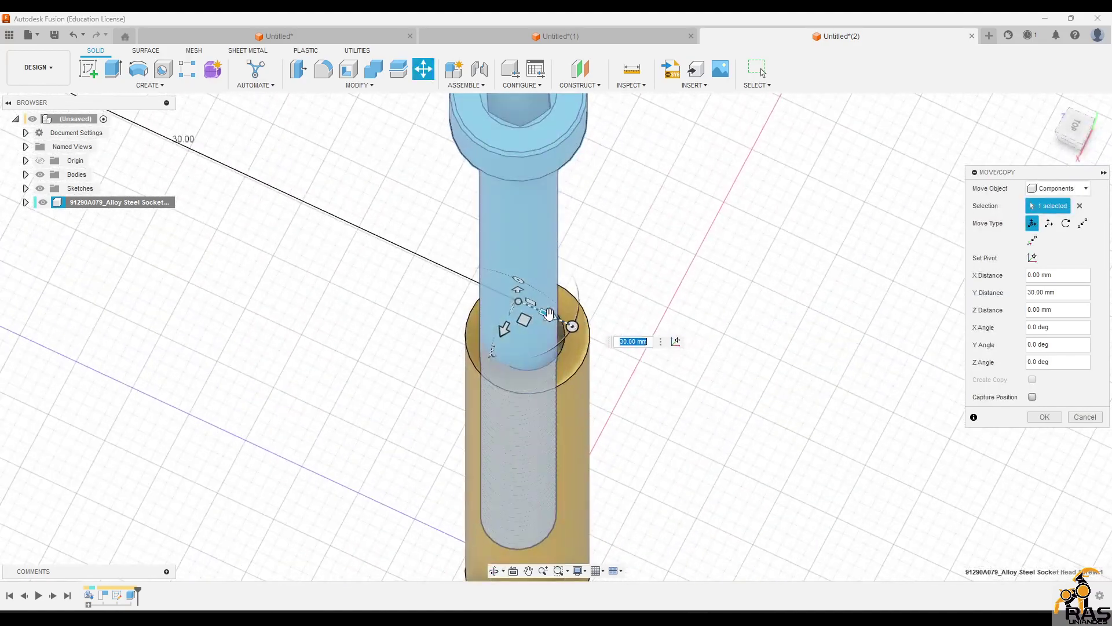
{"action": "left_click_drag", "start_coordinate": [549, 313], "coordinate": [560, 316]}
Step: Lower the screw 24 mm into the sleeve until its head rests on the sleeve's upper rim, and confirm the move
{"action": "middle_click_drag", "start_coordinate": [766, 284], "coordinate": [666, 232], "text": "shift"}
{"action": "left_click_drag", "start_coordinate": [625, 225], "coordinate": [673, 509]}
{"action": "middle_click_drag", "start_coordinate": [719, 382], "coordinate": [720, 185]}
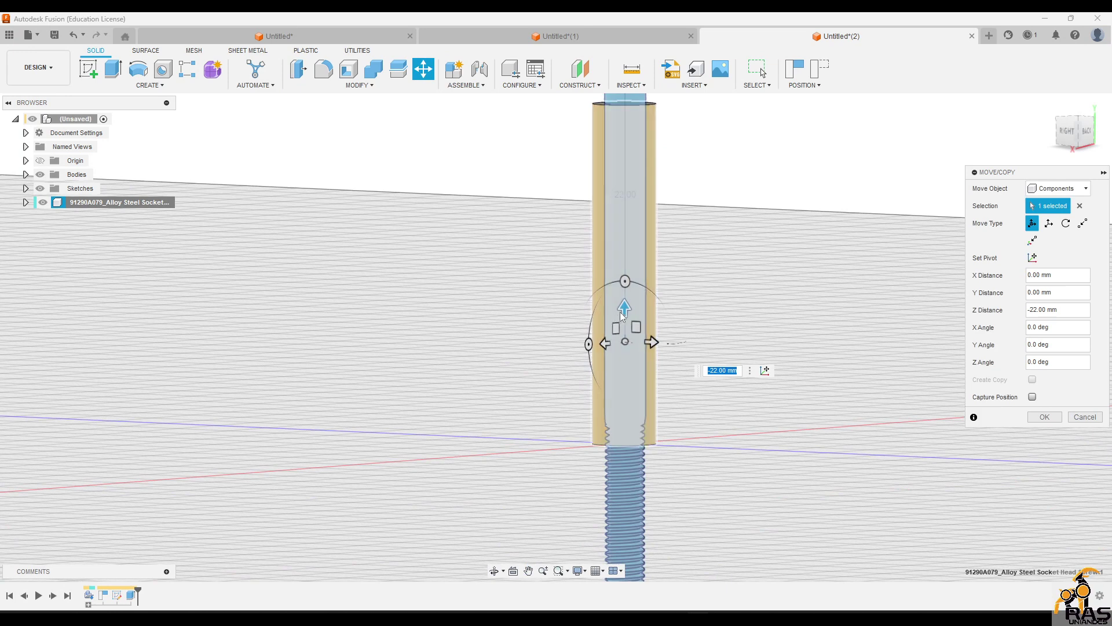
{"action": "mouse_move", "coordinate": [622, 309]}
{"action": "left_mouse_down"}
{"action": "mouse_move", "coordinate": [628, 353]}
{"action": "mouse_move", "coordinate": [625, 318]}
{"action": "left_mouse_up"}
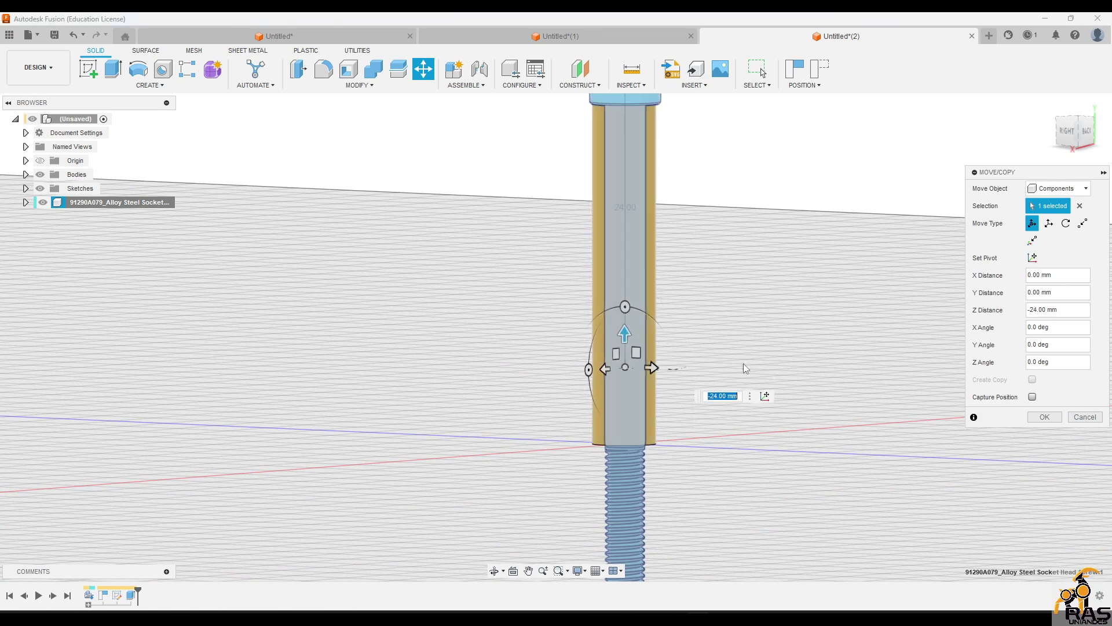
{"action": "left_click", "coordinate": [1044, 416]}
{"action": "middle_click_drag", "start_coordinate": [760, 464], "coordinate": [770, 426], "text": "shift"}
{"action": "scroll", "coordinate": [705, 258], "scroll_direction": "down", "scroll_amount": 5}
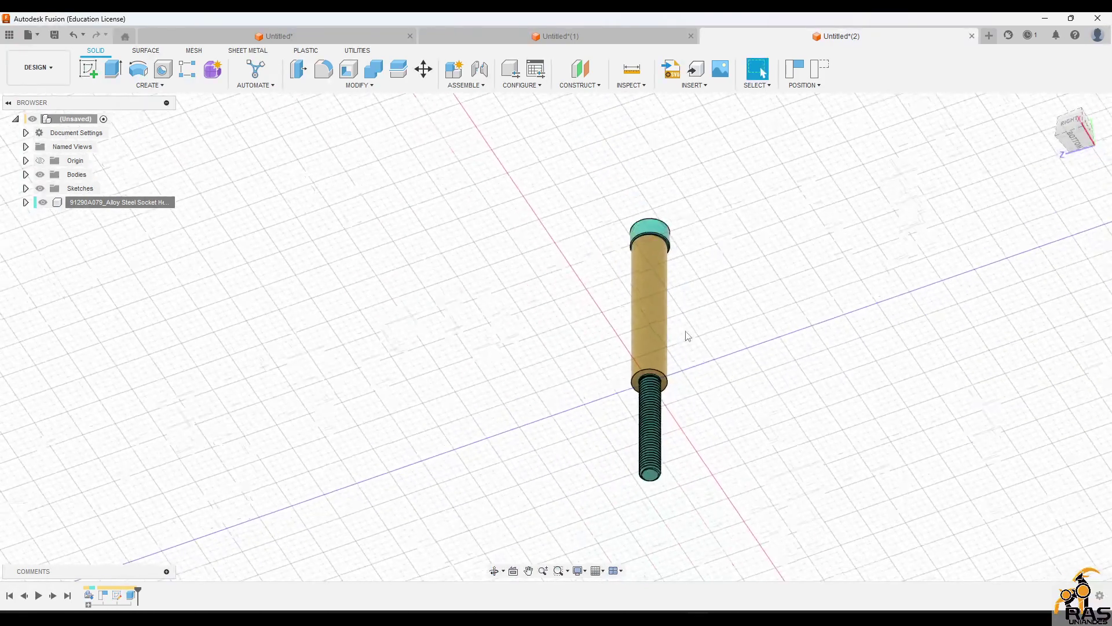
{"action": "middle_click_drag", "start_coordinate": [693, 328], "coordinate": [692, 421], "text": "shift"}
{"action": "middle_click_drag", "start_coordinate": [691, 424], "coordinate": [710, 357], "text": "shift"}
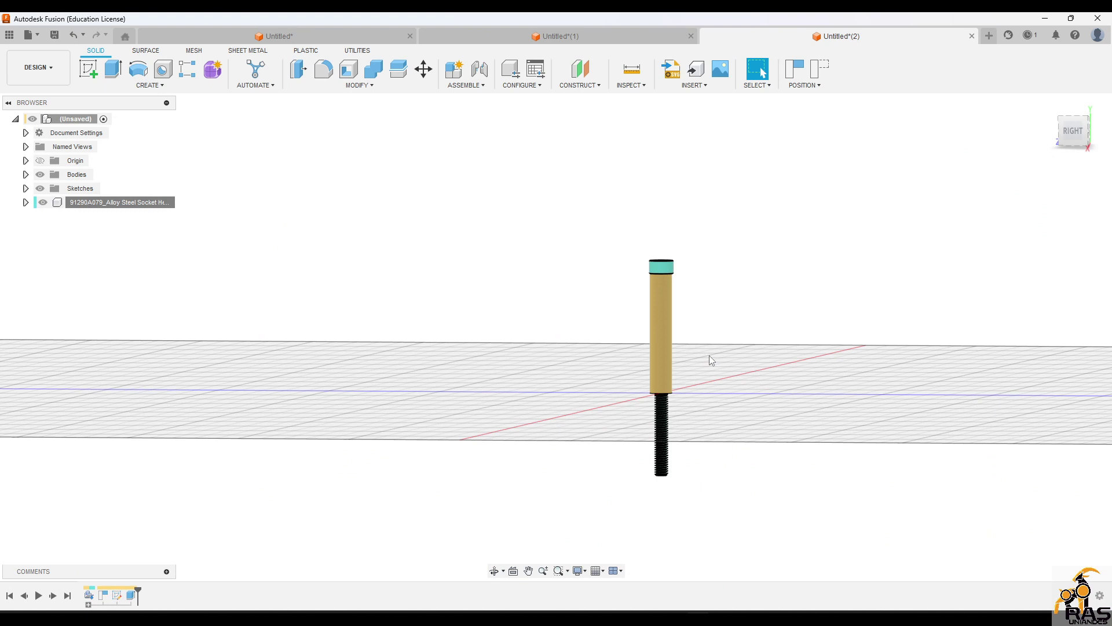
Step: Undo the screw's move, the sleeve extrusion and the circles, back to the empty sketch
{"action": "left_click", "coordinate": [661, 326]}
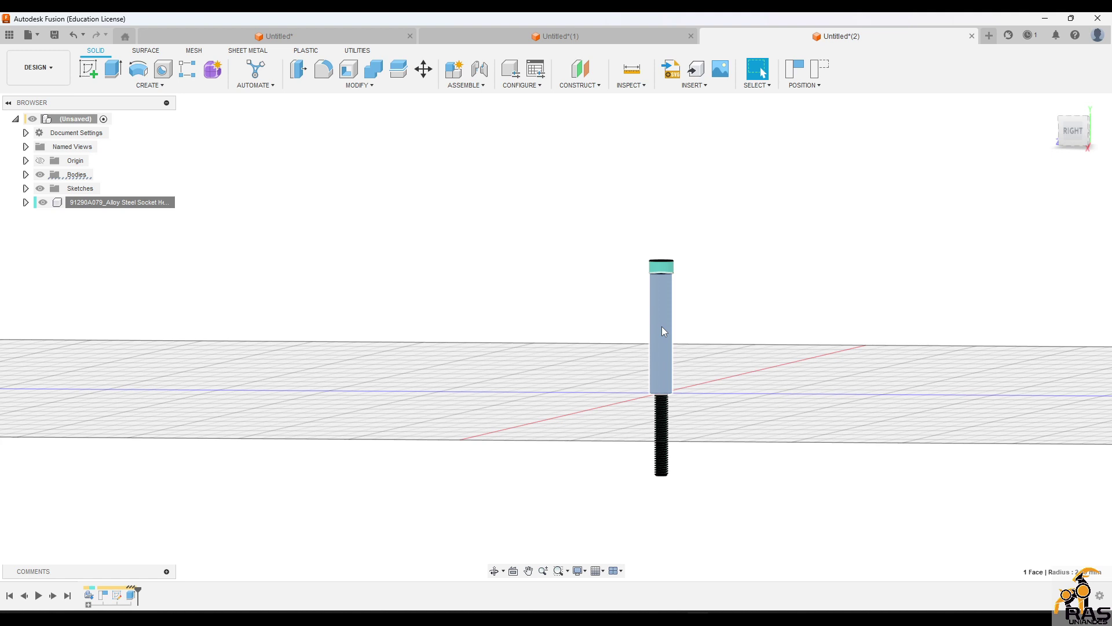
{"action": "key", "text": "ctrl+z"}
{"action": "key", "text": "ctrl+z"}
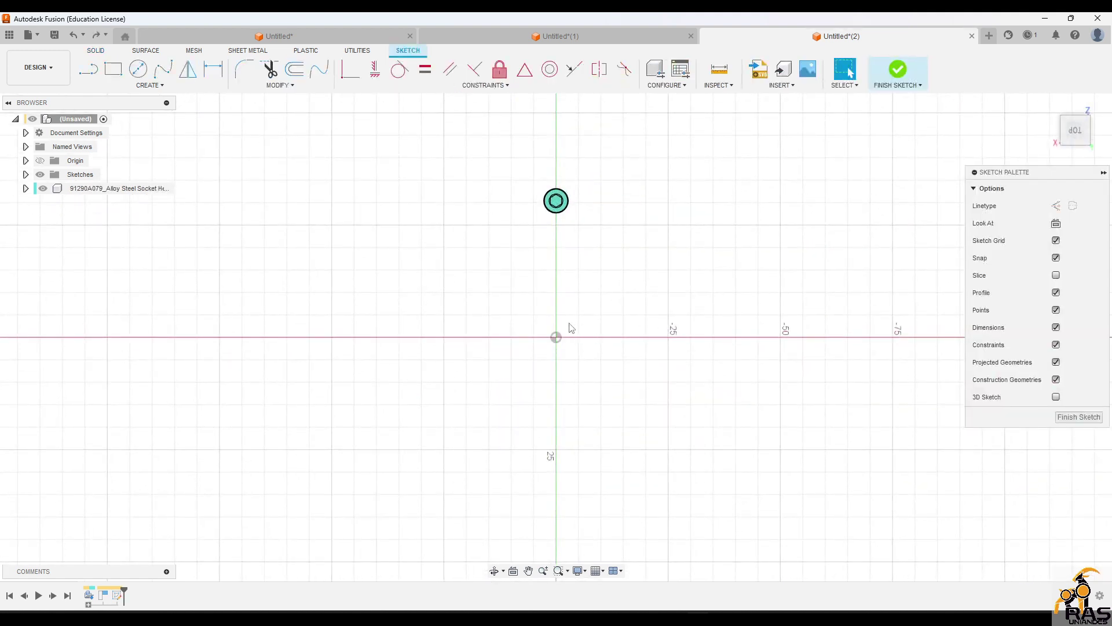
Step: Sketch a 20 mm by 20 mm rectangle with one corner on the origin
{"action": "key", "text": "r"}
{"action": "left_click", "coordinate": [556, 337]}
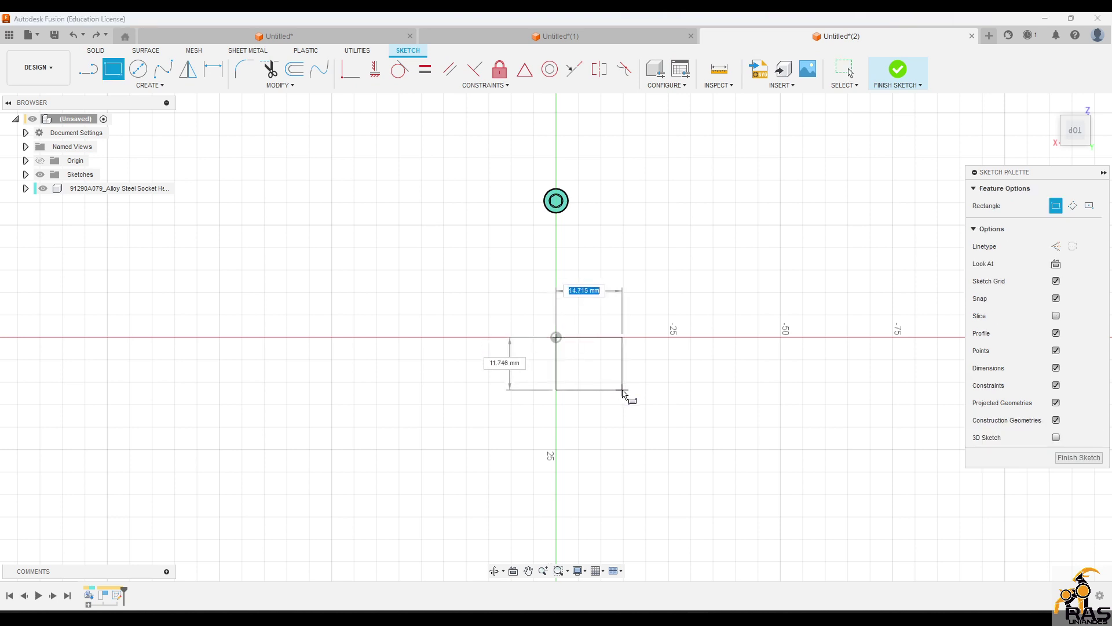
{"action": "key", "text": "Tab"}
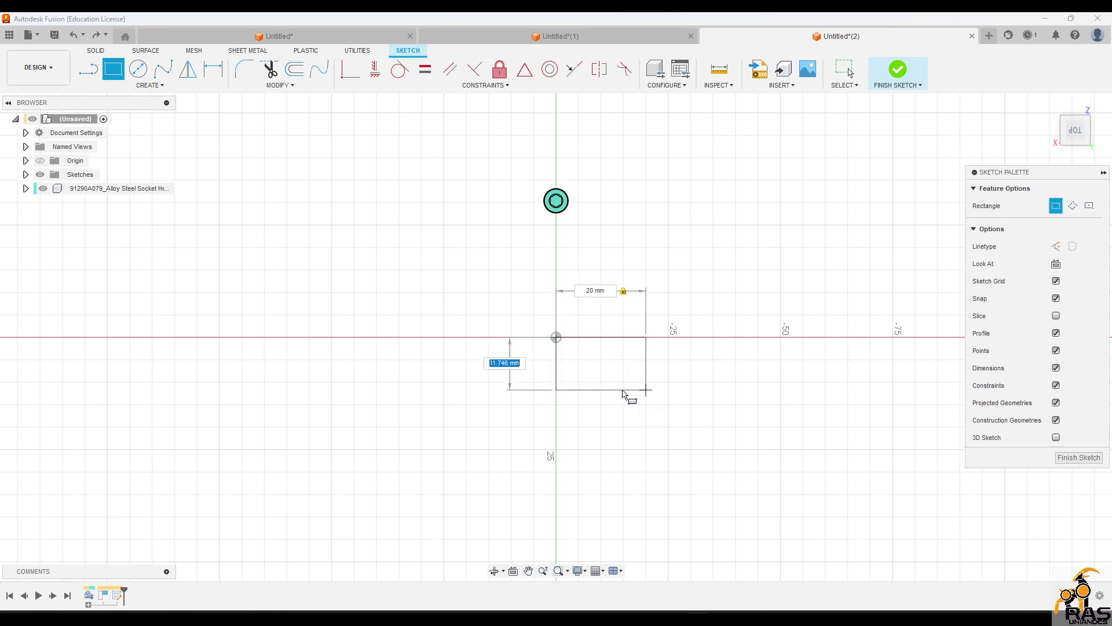
{"action": "key", "text": "Return"}
Step: Extrude the square profile 40 mm upward as a new body
{"action": "key", "text": "e"}
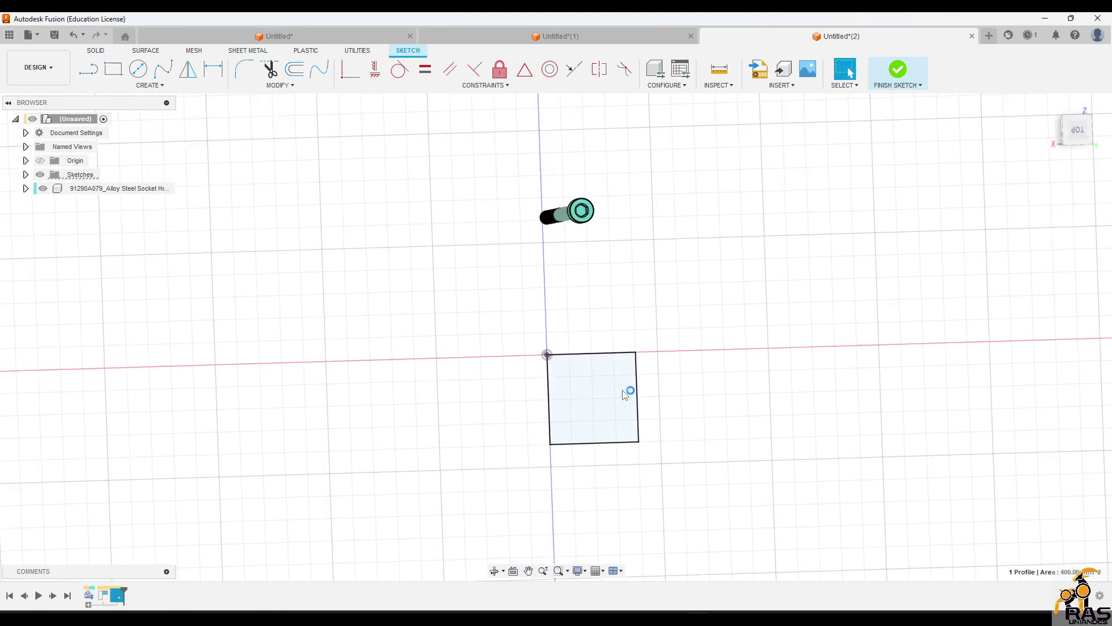
{"action": "left_click", "coordinate": [711, 393]}
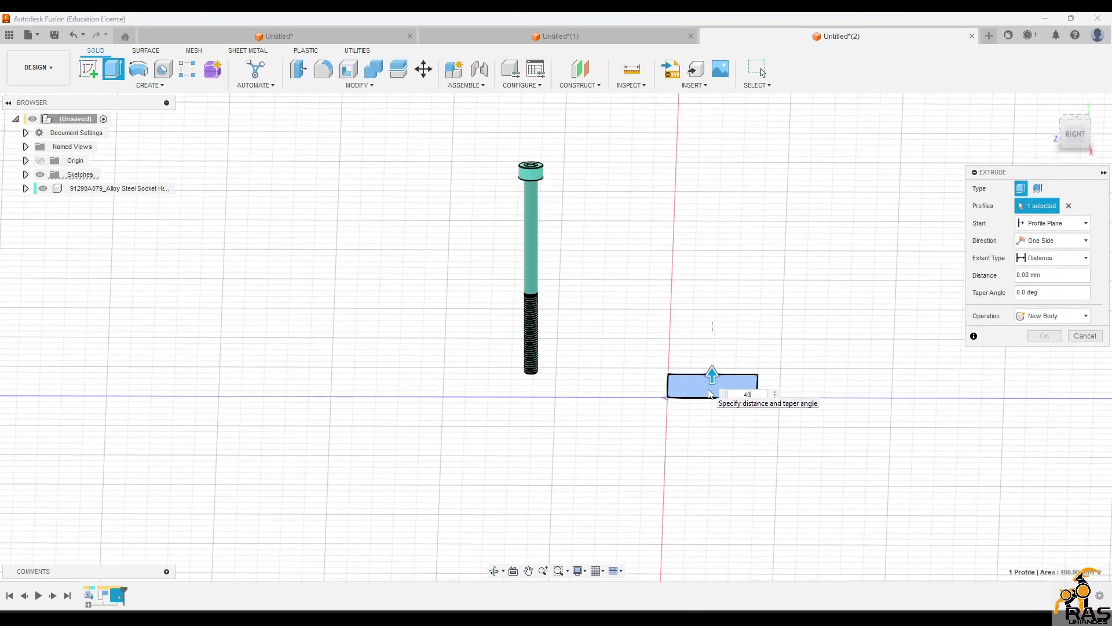
{"action": "key", "text": "Return"}
{"action": "middle_click_drag", "start_coordinate": [706, 377], "coordinate": [734, 387], "text": "shift"}
{"action": "middle_click_drag", "start_coordinate": [692, 227], "coordinate": [681, 257], "text": "shift"}
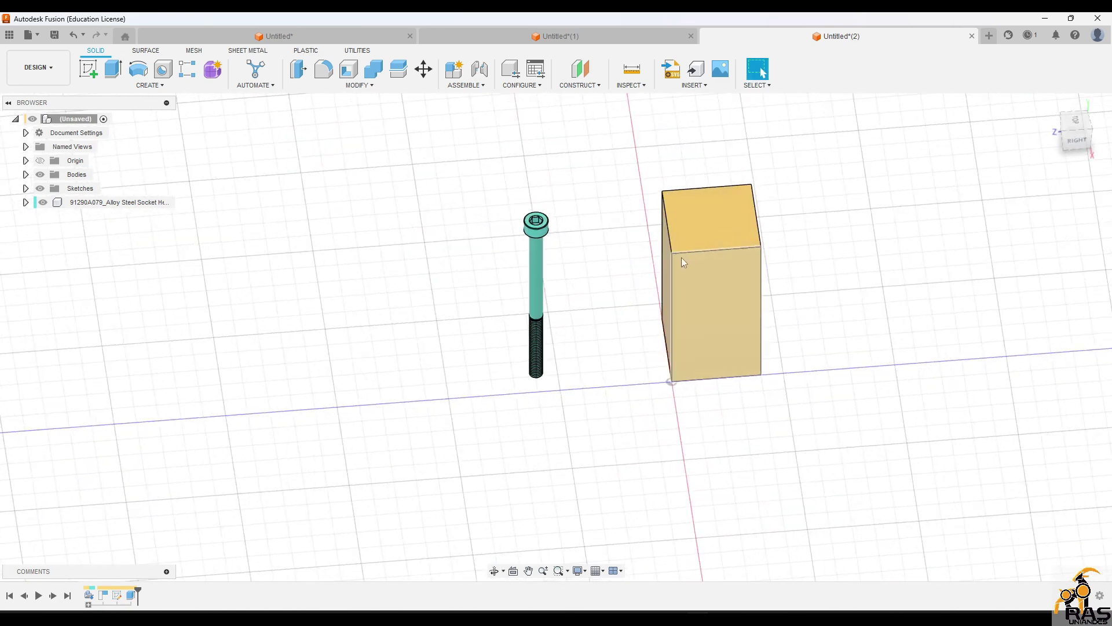
Step: Start a sketch on the block's top face and draw a line joining the midpoints of two opposite edges
{"action": "left_click", "coordinate": [707, 220]}
{"action": "key", "text": "c"}
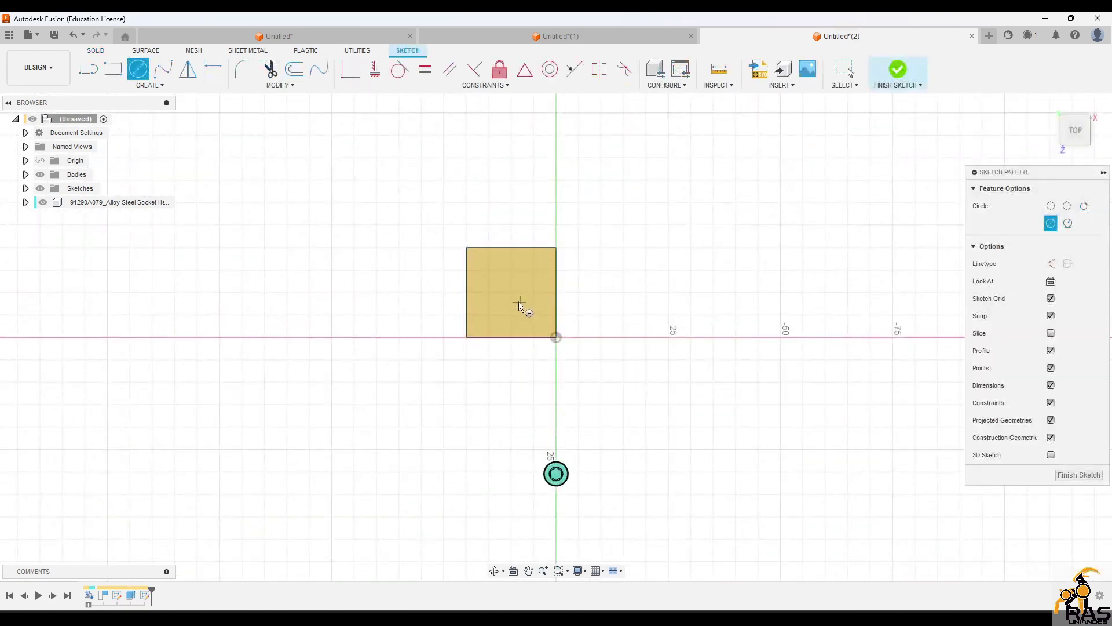
{"action": "key", "text": "l"}
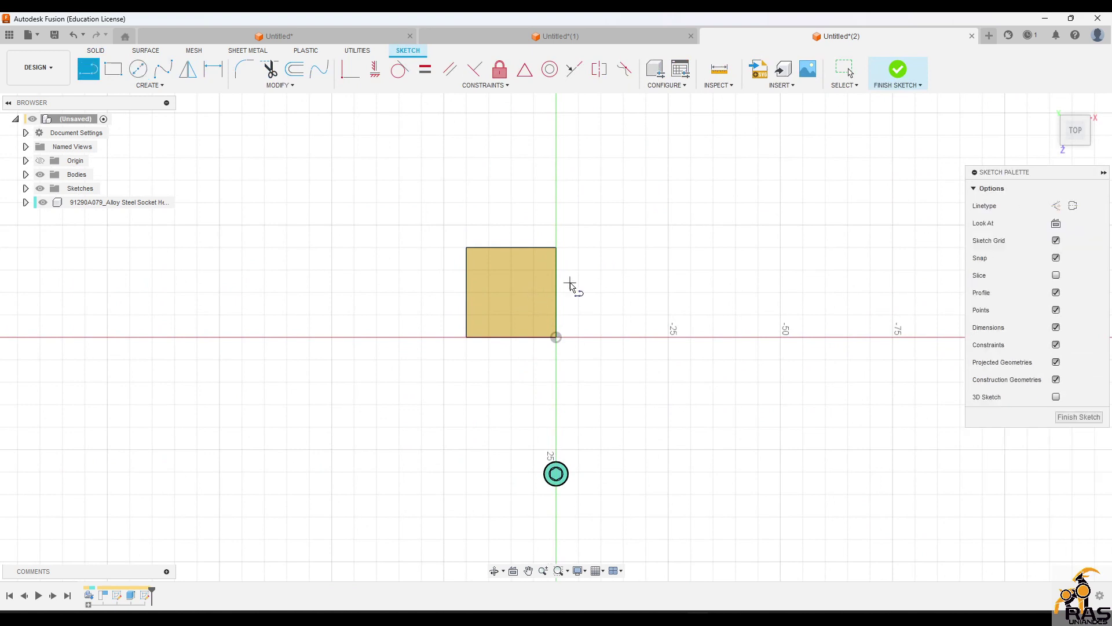
{"action": "left_click", "coordinate": [556, 292]}
{"action": "left_click", "coordinate": [466, 292]}
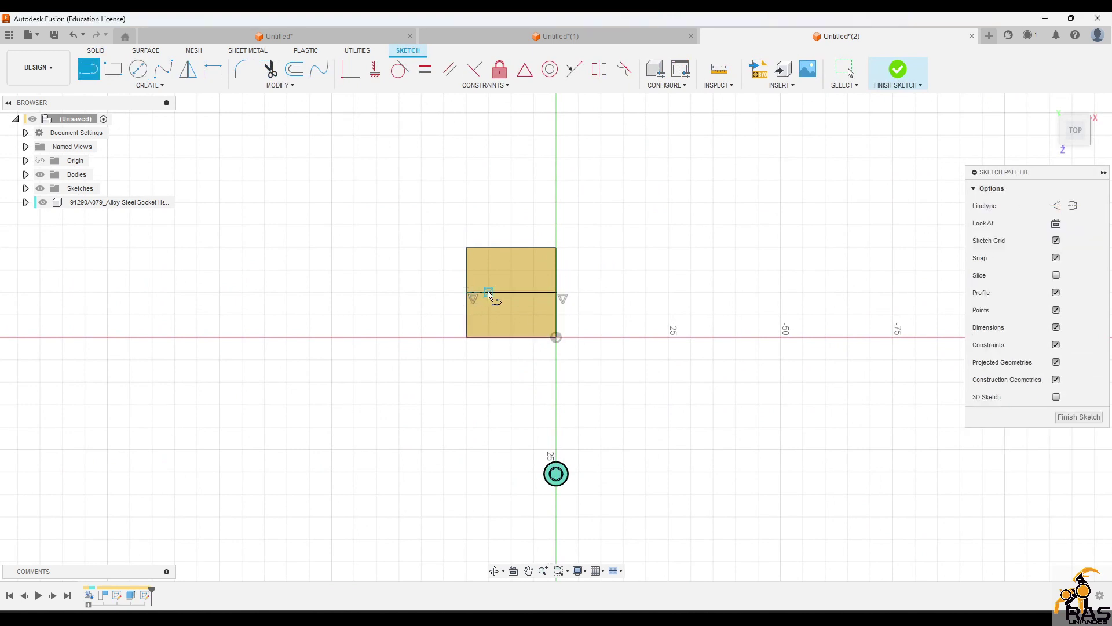
Step: Draw a 3.5 mm diameter circle centred on the midpoint of the line across the block's top face
{"action": "key", "text": "c"}
{"action": "left_click", "coordinate": [512, 296]}
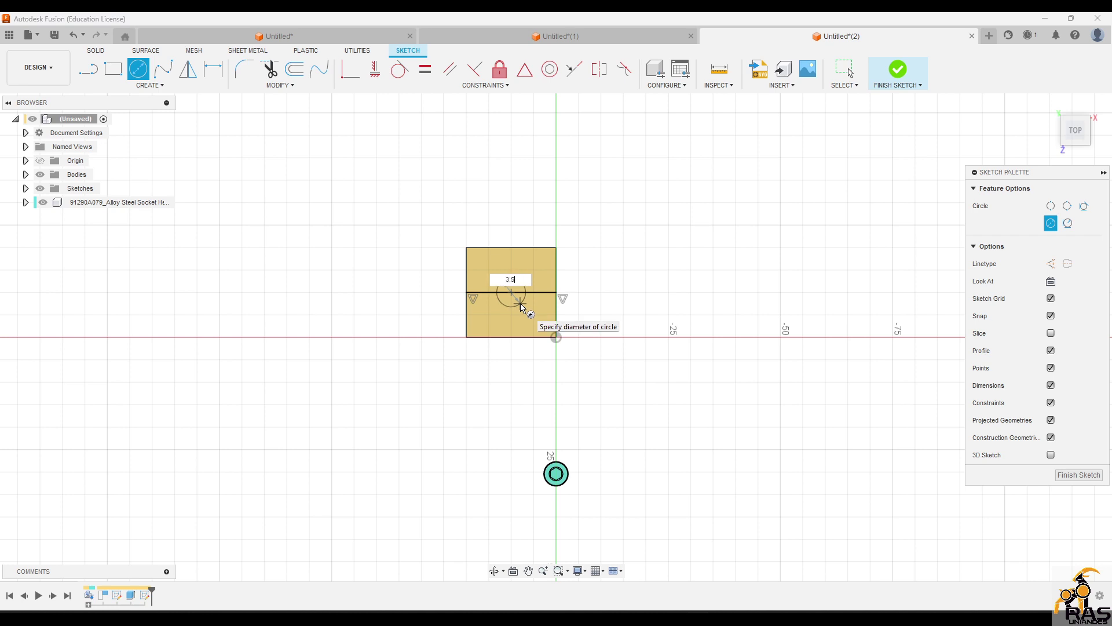
{"action": "type", "text": "3.5"}
{"action": "key", "text": "Return"}
{"action": "key", "text": "Escape"}
Step: Extrude both halves of the 3.5 mm circle as a cut through the full height of the block
{"action": "scroll", "coordinate": [508, 301], "scroll_direction": "up", "scroll_amount": 5}
{"action": "left_click", "coordinate": [498, 286]}
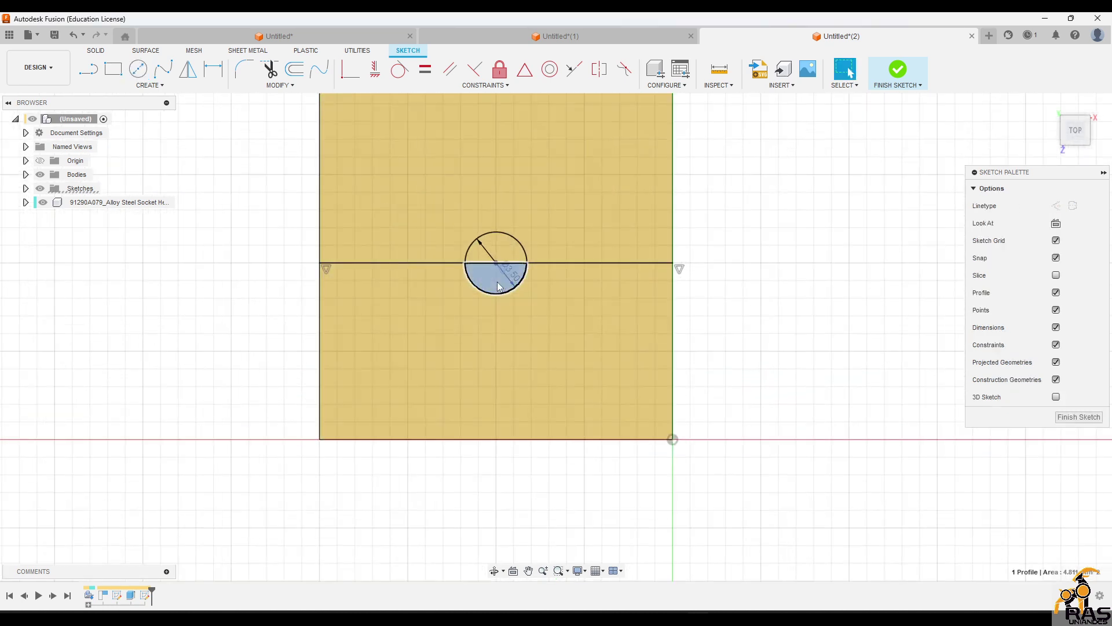
{"action": "key", "text": "e"}
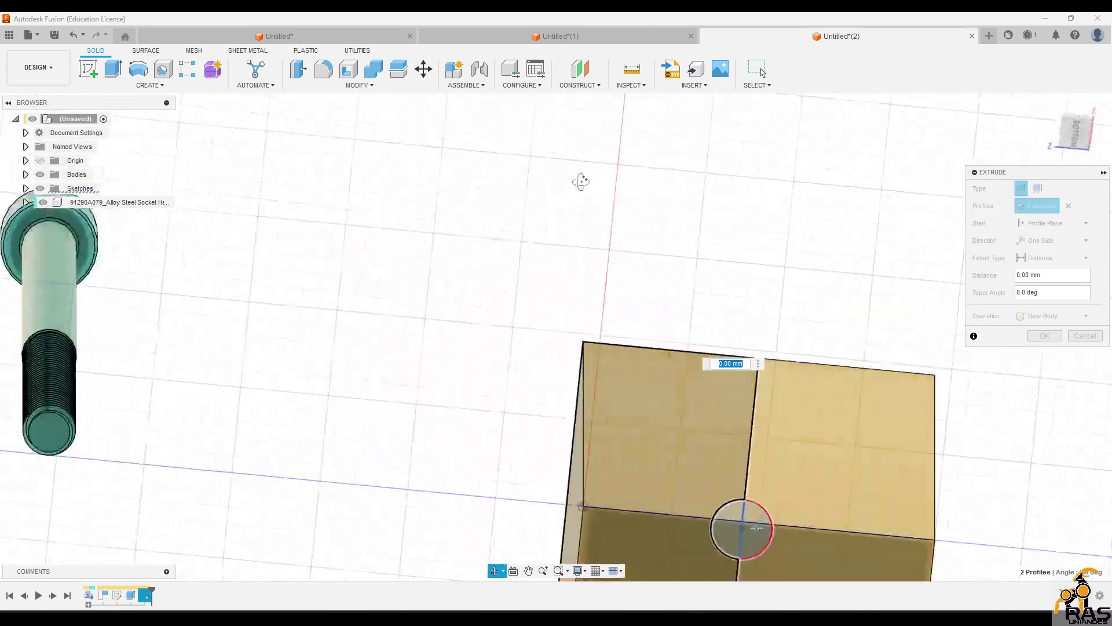
{"action": "left_click", "coordinate": [1043, 353]}
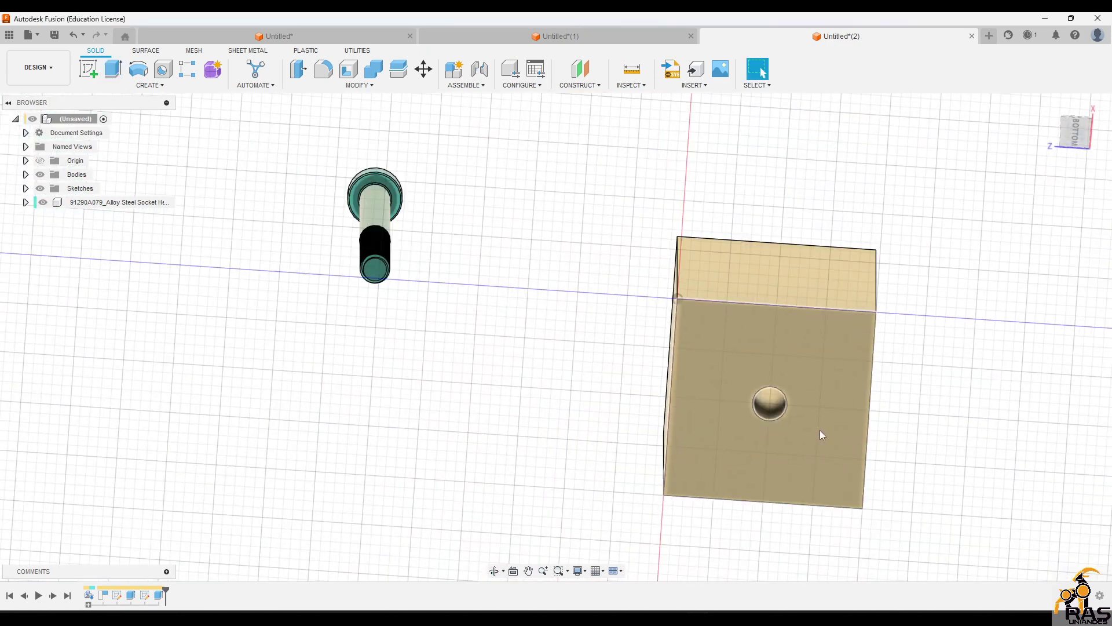
Step: Try to line up the screw component with the block's hole using a free move, shifting it 42 mm along the Y direction
{"action": "left_click", "coordinate": [354, 314]}
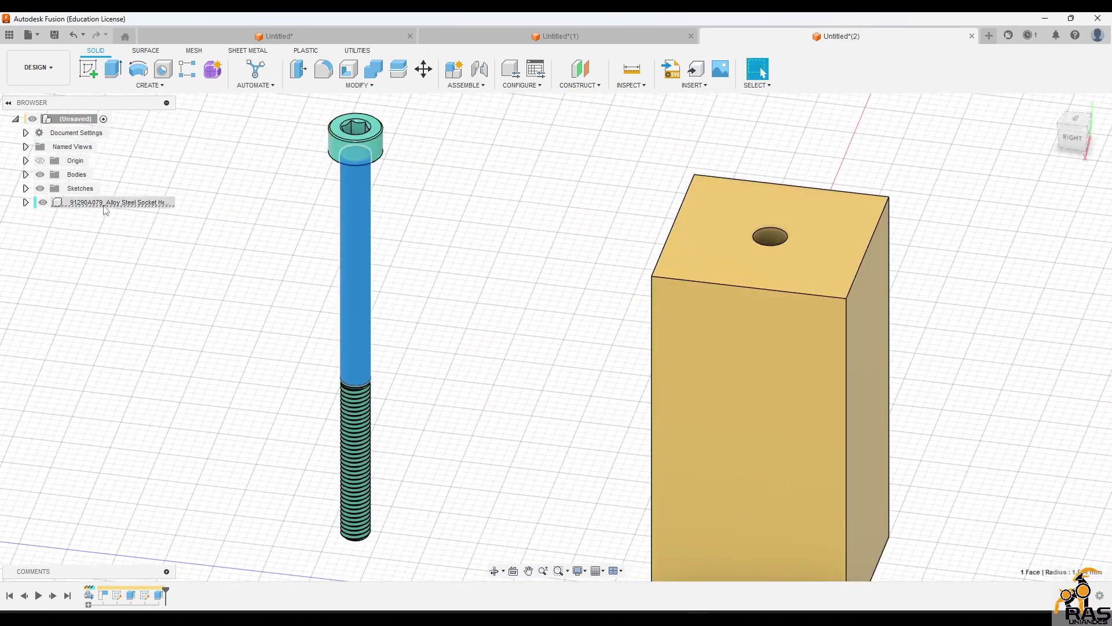
{"action": "right_click", "coordinate": [105, 205]}
{"action": "left_click", "coordinate": [139, 240]}
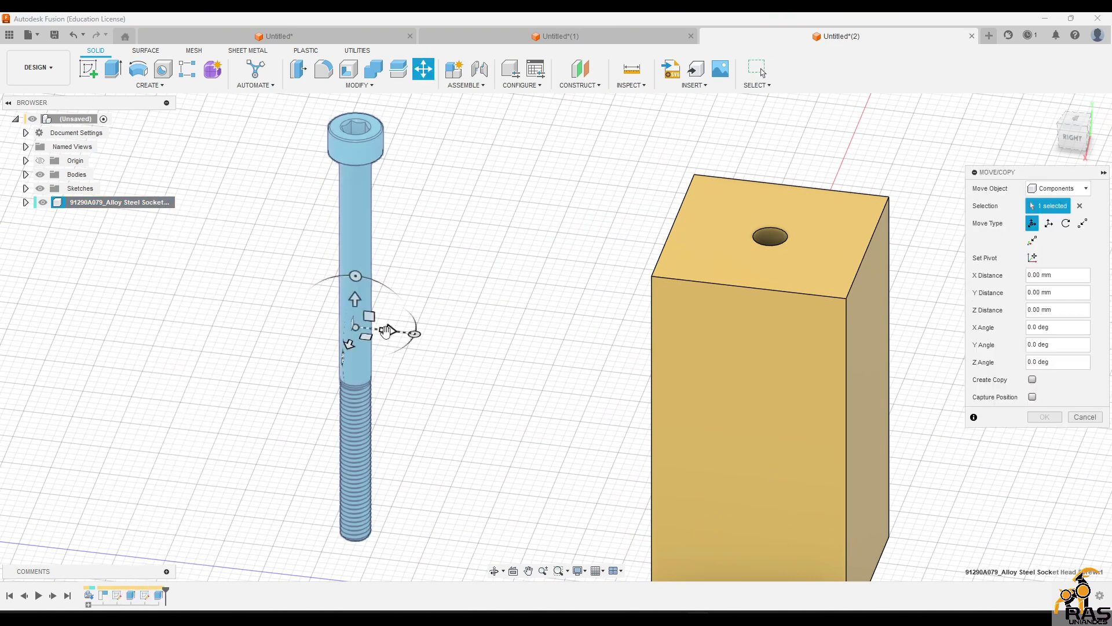
{"action": "left_click_drag", "start_coordinate": [387, 331], "coordinate": [795, 380]}
{"action": "middle_click_drag", "start_coordinate": [772, 399], "coordinate": [631, 323]}
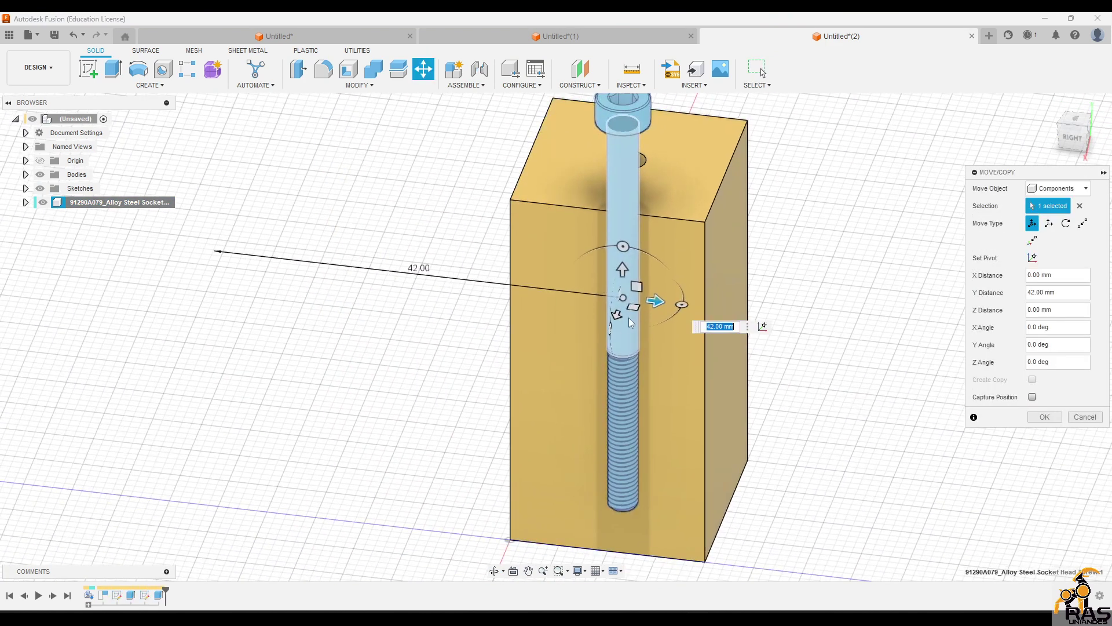
{"action": "left_click_drag", "start_coordinate": [616, 314], "coordinate": [461, 205]}
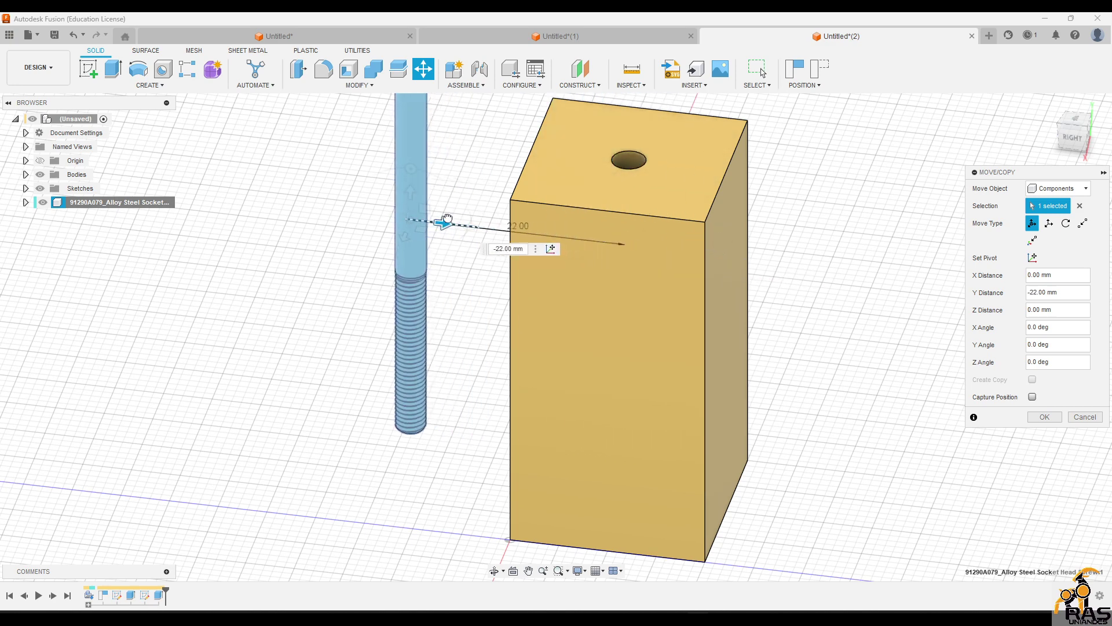
{"action": "middle_click_drag", "start_coordinate": [597, 305], "coordinate": [706, 458]}
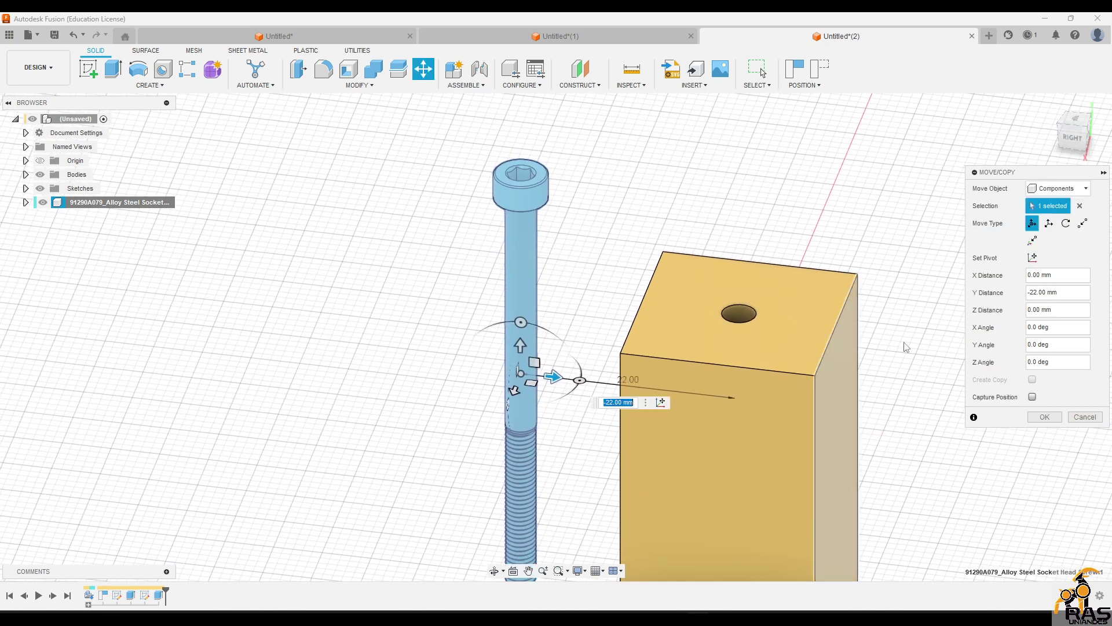
Step: Move the screw point to point, from the centre of the head's underside to the hole's centre on the block's top face
{"action": "left_click", "coordinate": [1082, 225]}
{"action": "middle_click_drag", "start_coordinate": [700, 287], "coordinate": [652, 323], "text": "shift"}
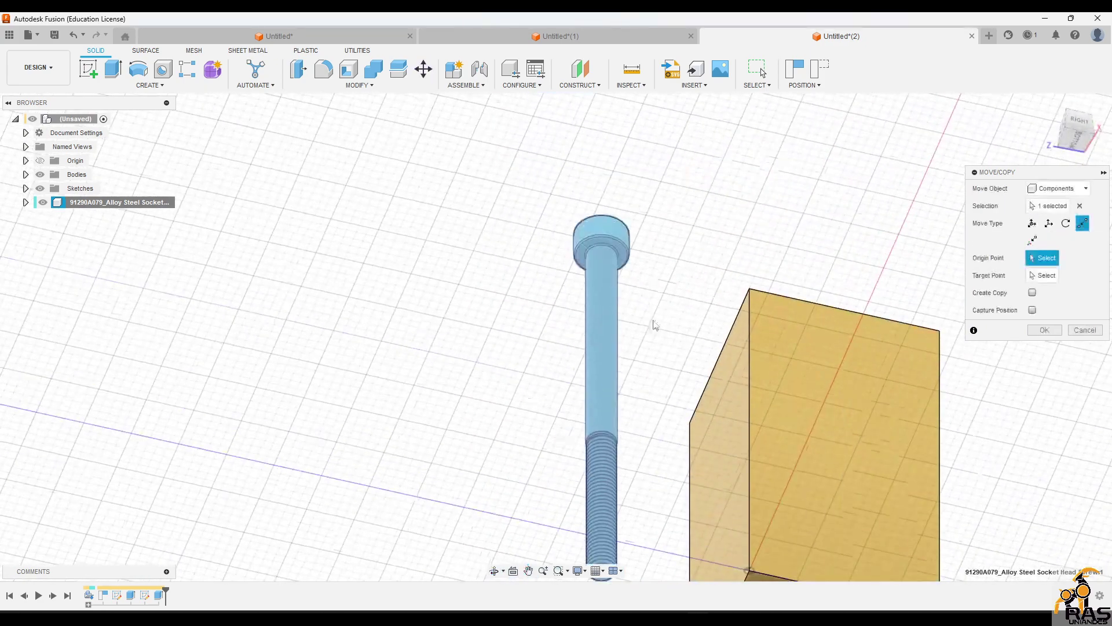
{"action": "scroll", "coordinate": [617, 259], "scroll_direction": "up", "scroll_amount": 8}
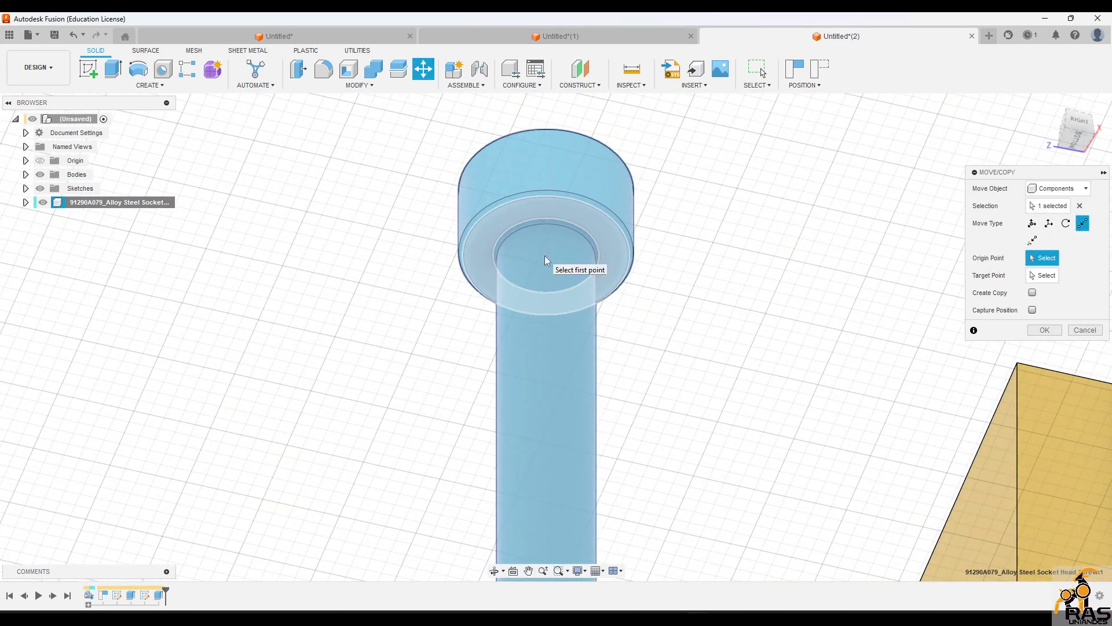
{"action": "left_click", "coordinate": [544, 255]}
{"action": "scroll", "coordinate": [722, 335], "scroll_direction": "down", "scroll_amount": 6}
{"action": "middle_click_drag", "start_coordinate": [786, 300], "coordinate": [745, 335], "text": "shift"}
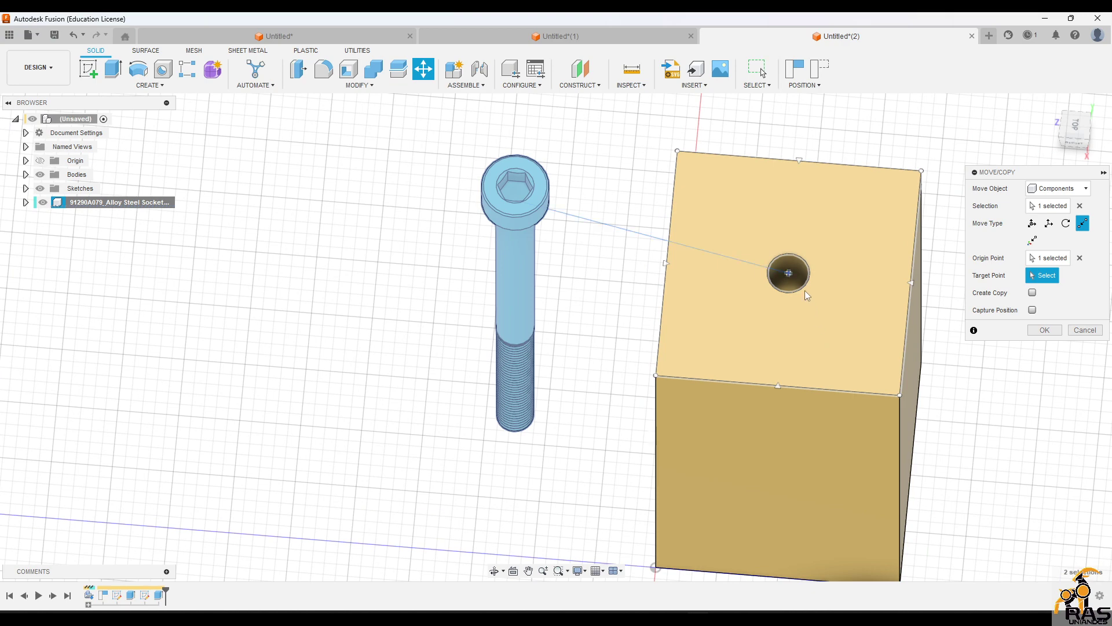
{"action": "left_click", "coordinate": [788, 274]}
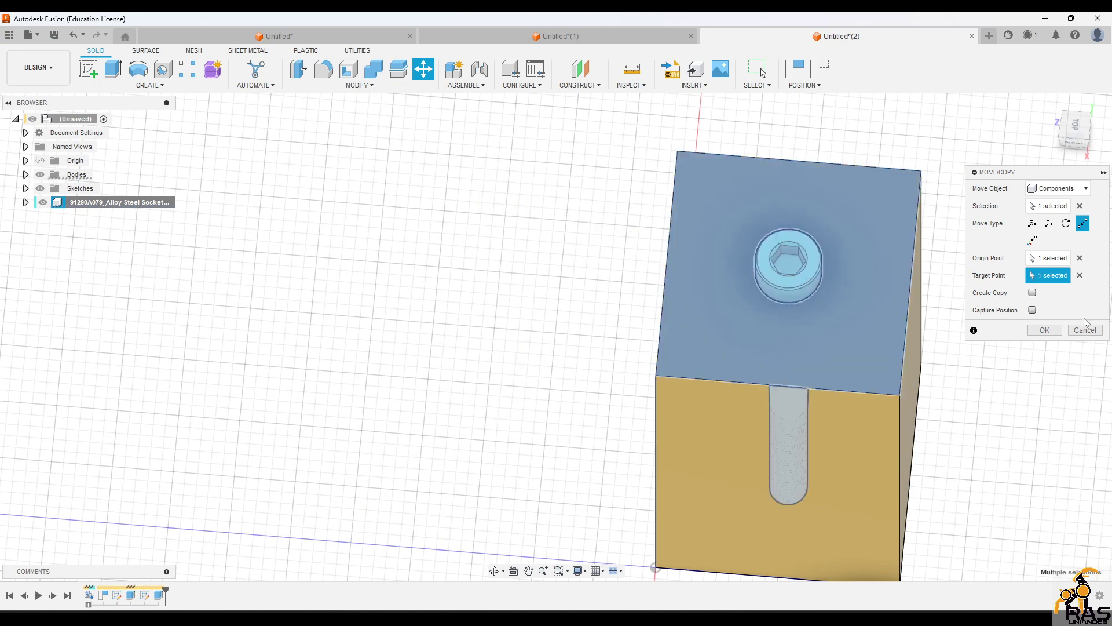
{"action": "left_click", "coordinate": [1054, 332]}
Step: Raise the screw component with a free move so its head stands clear above the block's top face
{"action": "middle_click_drag", "start_coordinate": [992, 360], "coordinate": [1017, 462], "text": "shift"}
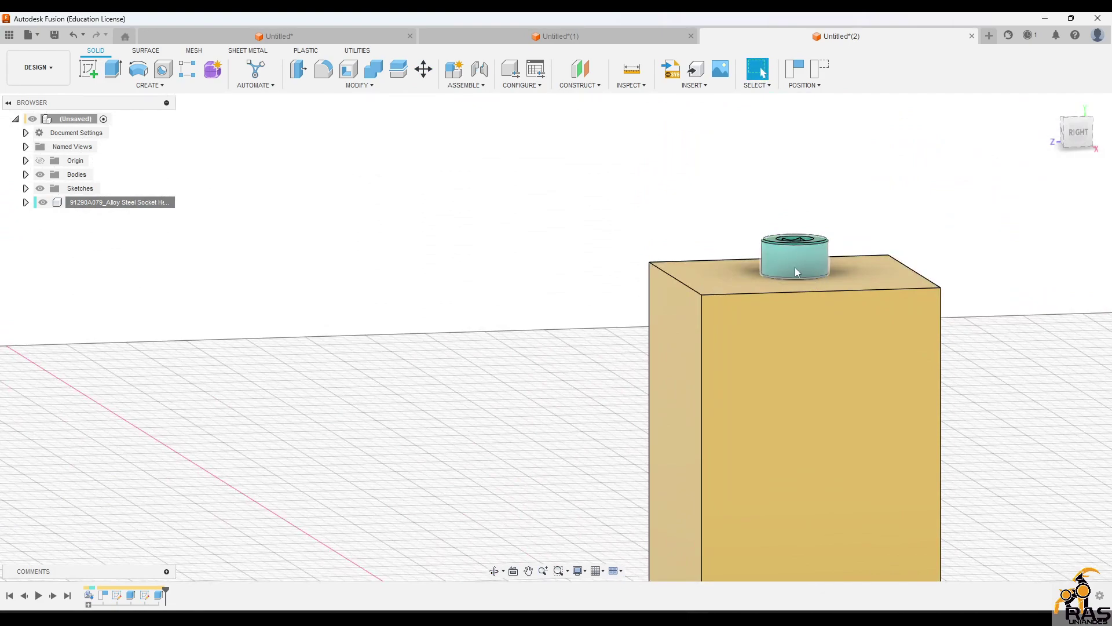
{"action": "middle_click_drag", "start_coordinate": [795, 266], "coordinate": [821, 327], "text": "shift"}
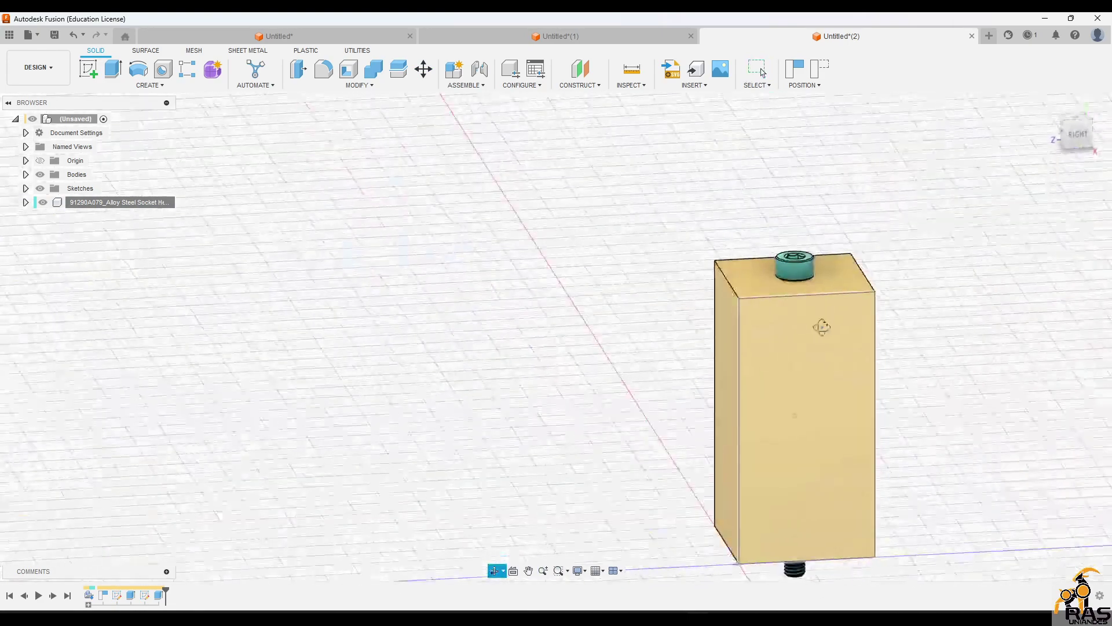
{"action": "scroll", "coordinate": [784, 256], "scroll_direction": "up", "scroll_amount": 5}
{"action": "scroll", "coordinate": [810, 280], "scroll_direction": "down", "scroll_amount": 3}
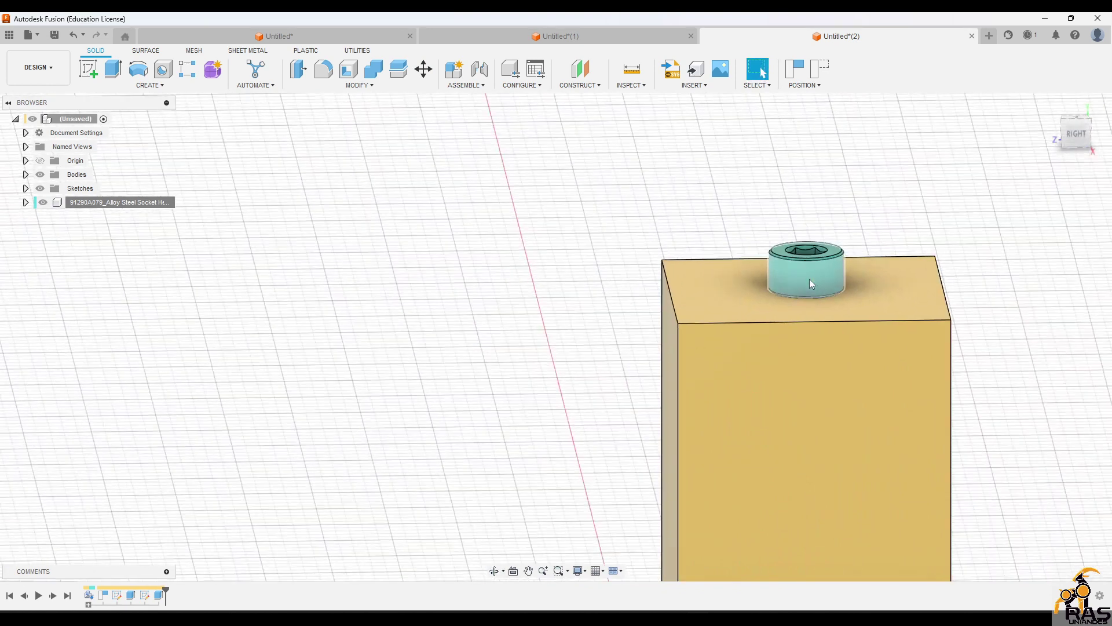
{"action": "right_click", "coordinate": [121, 209]}
{"action": "left_click", "coordinate": [139, 238]}
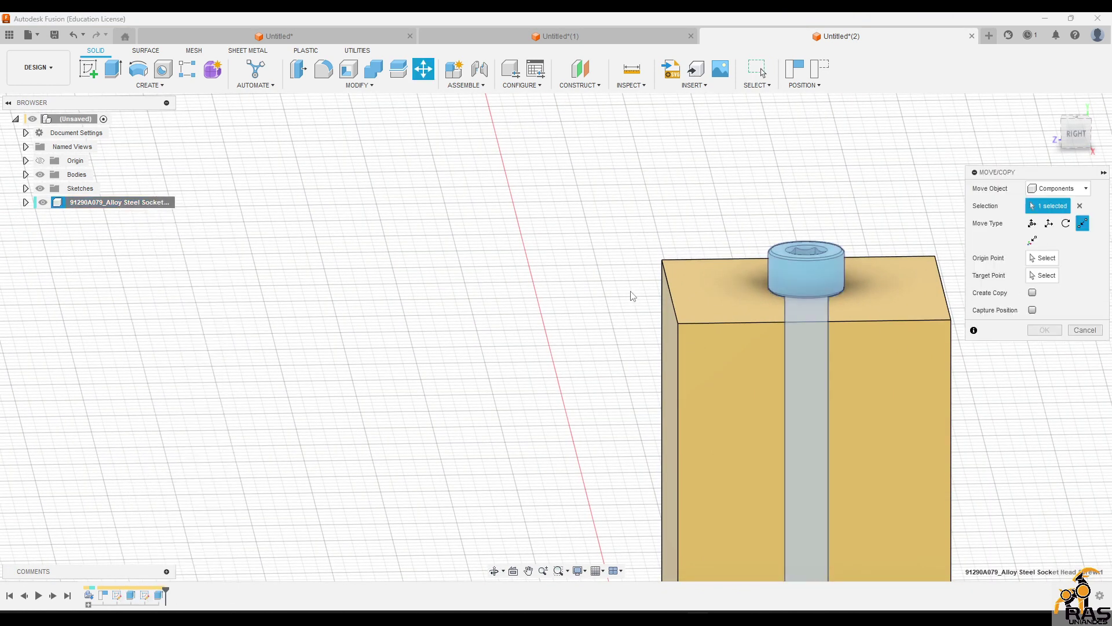
{"action": "left_click", "coordinate": [1032, 225]}
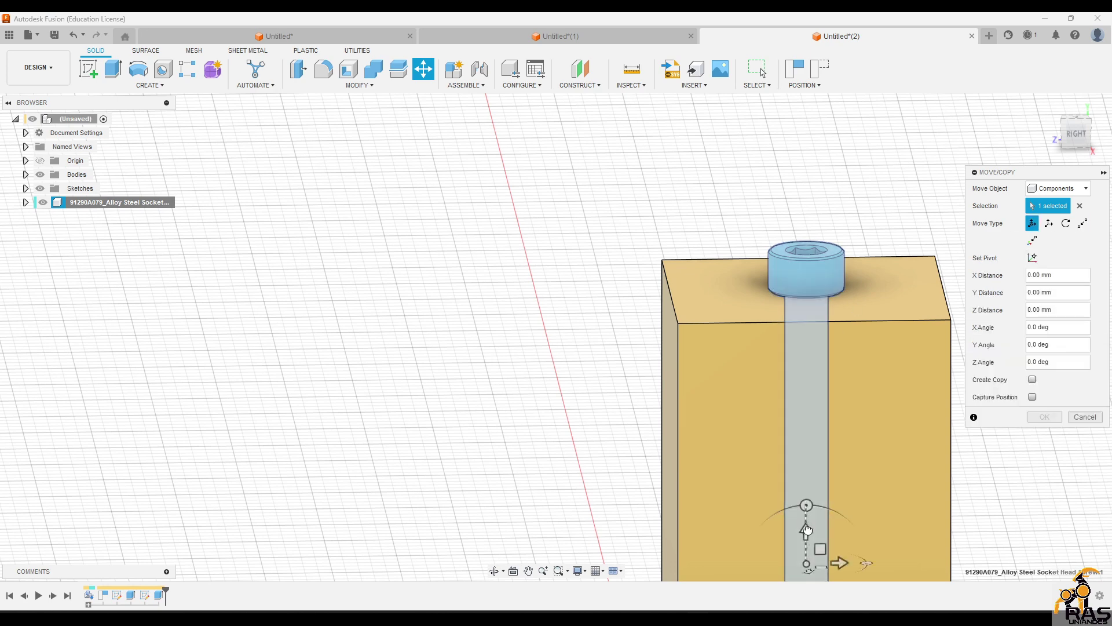
{"action": "left_click_drag", "start_coordinate": [805, 529], "coordinate": [802, 452]}
{"action": "left_click", "coordinate": [1044, 416]}
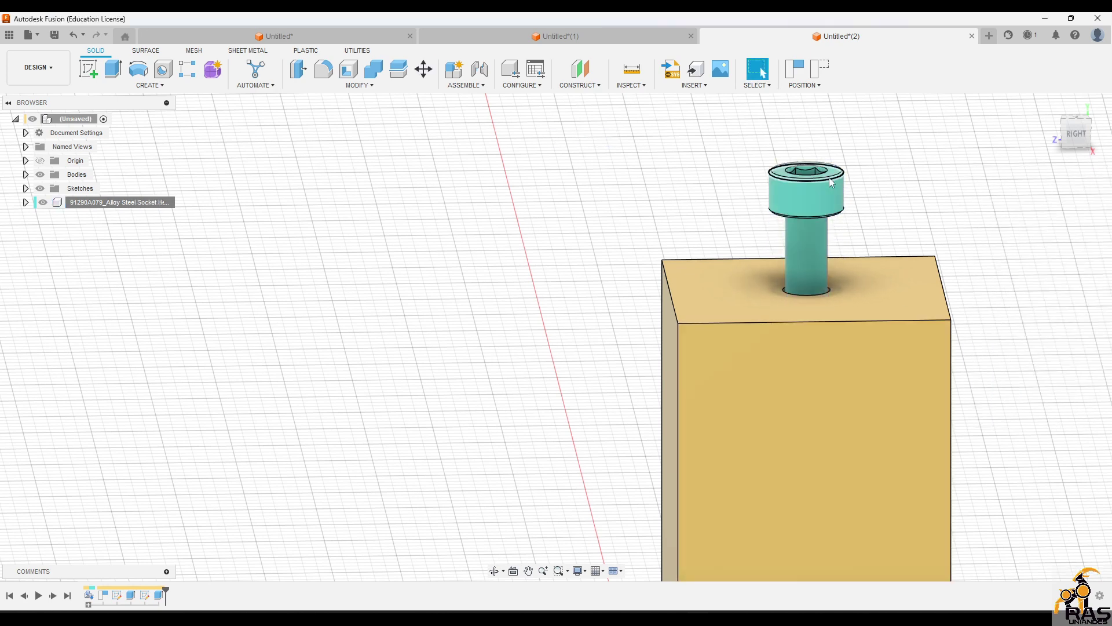
Step: Measure the height of the screw head between its upper and lower circular edges
{"action": "scroll", "coordinate": [822, 174], "scroll_direction": "up", "scroll_amount": 5}
{"action": "left_click", "coordinate": [632, 71]}
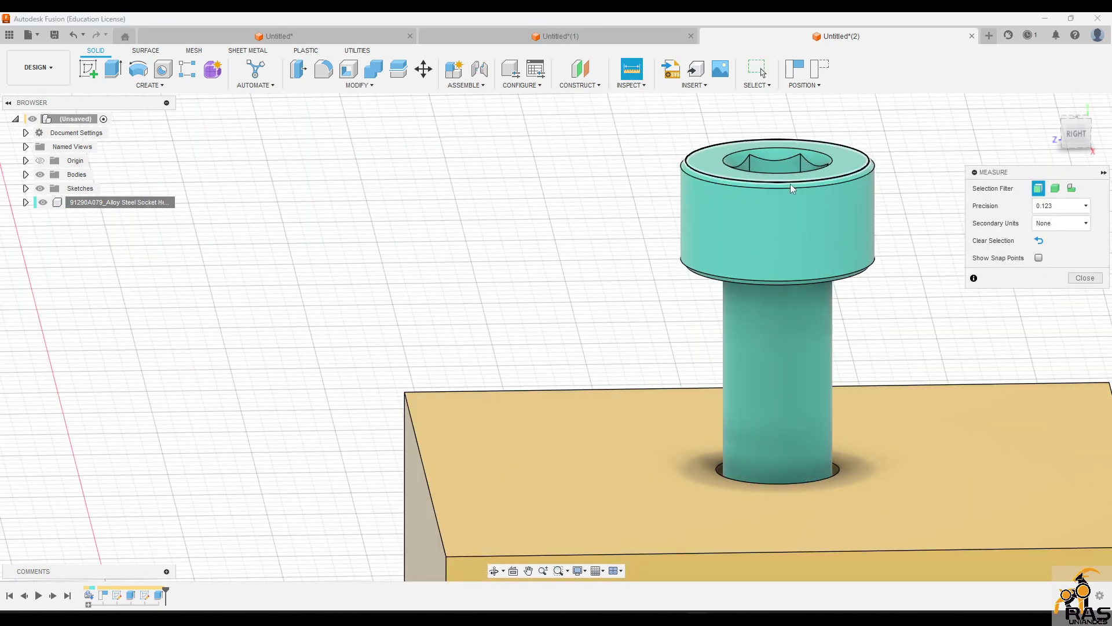
{"action": "left_click", "coordinate": [790, 182]}
{"action": "left_click", "coordinate": [815, 281]}
{"action": "scroll", "coordinate": [834, 259], "scroll_direction": "down", "scroll_amount": 3}
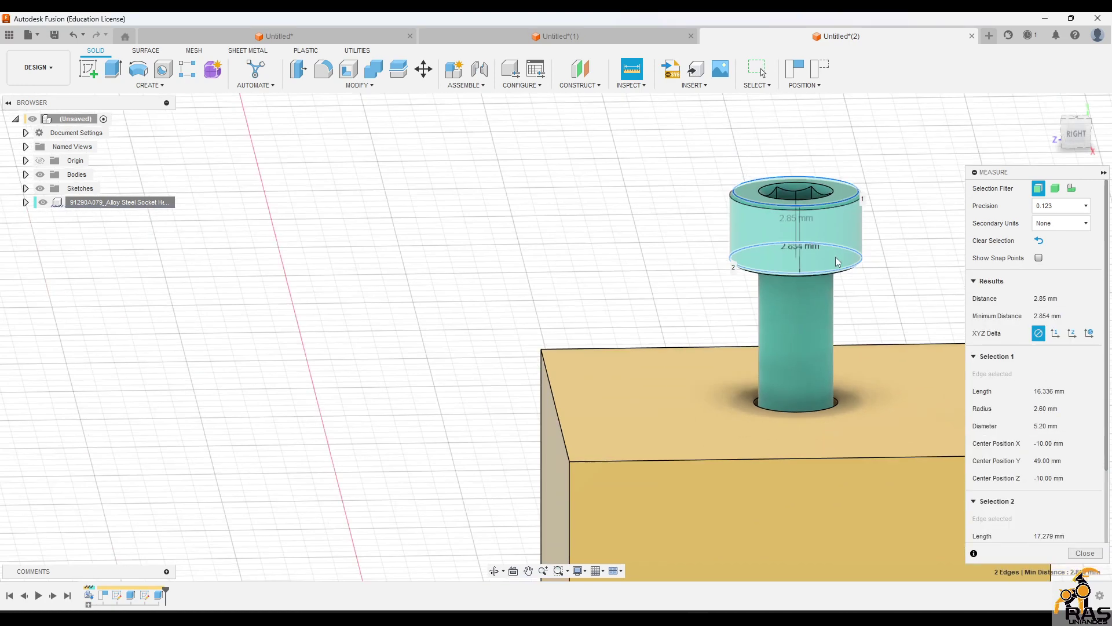
{"action": "key", "text": "Escape"}
Step: Start a new sketch on the block's top face, capturing the screw's current position
{"action": "middle_click_drag", "start_coordinate": [872, 355], "coordinate": [784, 315], "text": "shift"}
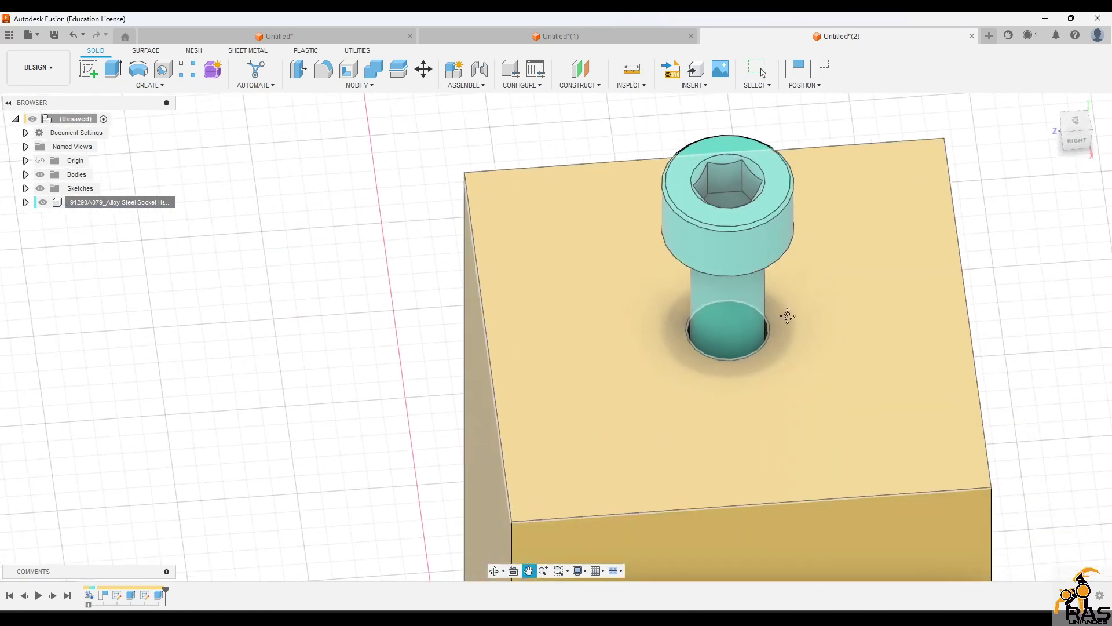
{"action": "key", "text": "Escape"}
{"action": "left_click", "coordinate": [804, 388]}
{"action": "left_click_drag", "start_coordinate": [801, 383], "coordinate": [722, 374]}
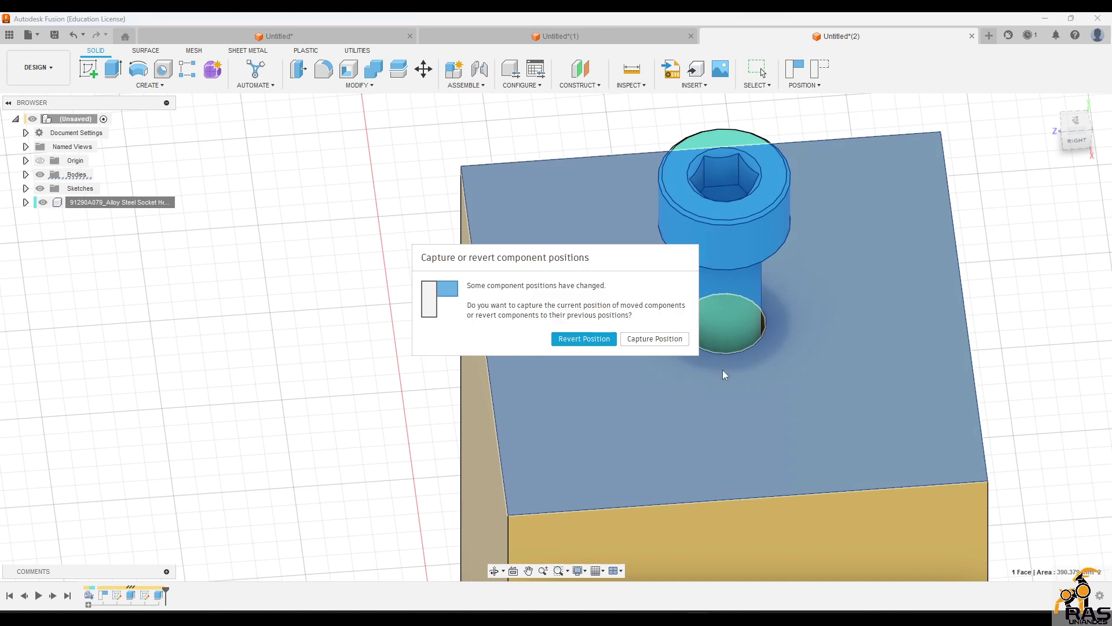
{"action": "left_click", "coordinate": [655, 338]}
{"action": "middle_click_drag", "start_coordinate": [656, 337], "coordinate": [747, 349], "text": "shift"}
{"action": "key", "text": "c"}
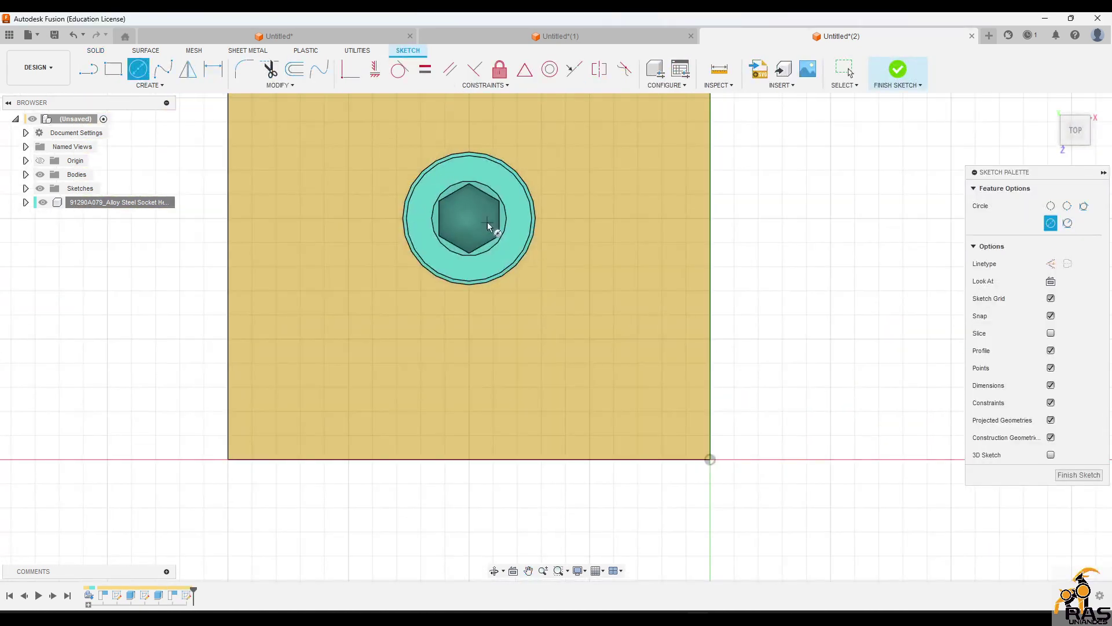
{"action": "left_click", "coordinate": [469, 218]}
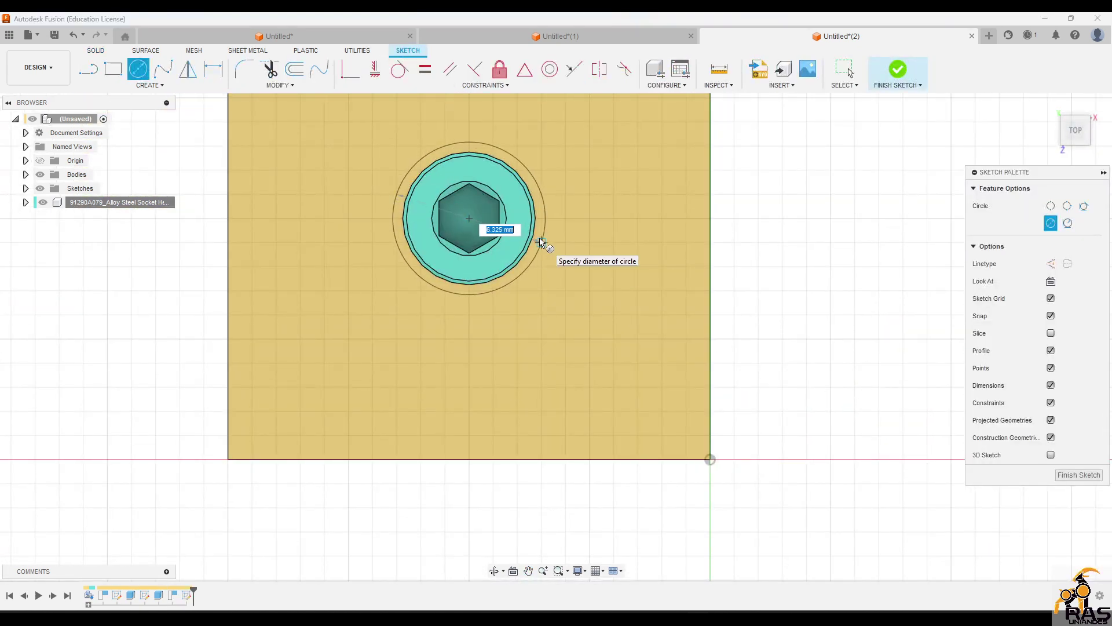
{"action": "key", "text": "Escape"}
Step: Measure the diameter of the screw head's outer circular edge
{"action": "scroll", "coordinate": [540, 239], "scroll_direction": "up", "scroll_amount": 3}
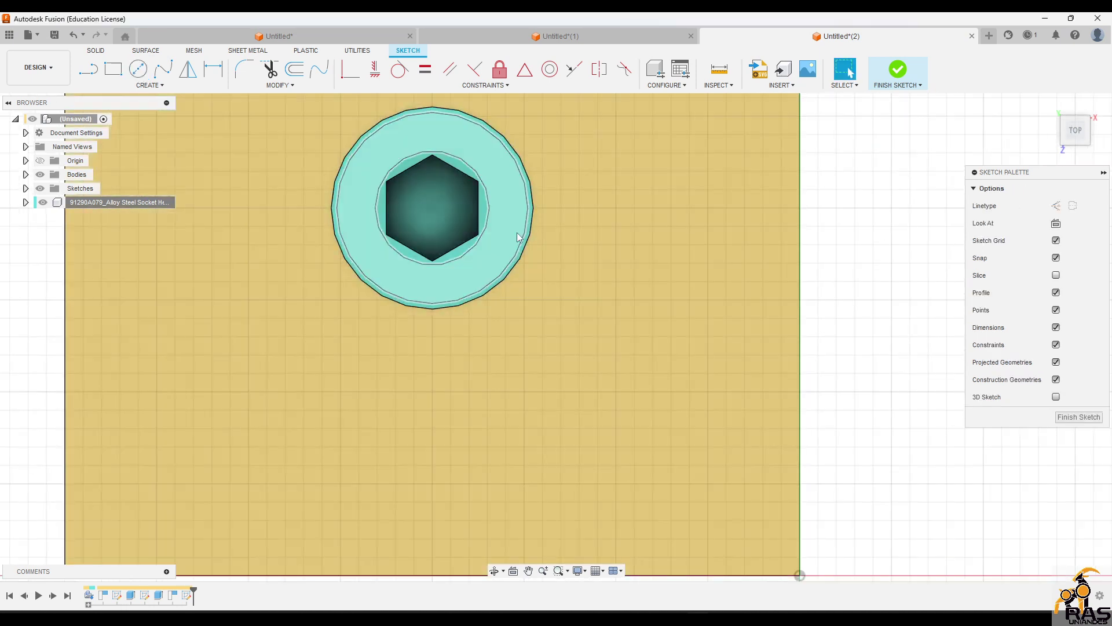
{"action": "left_click", "coordinate": [531, 238]}
{"action": "left_click", "coordinate": [719, 69]}
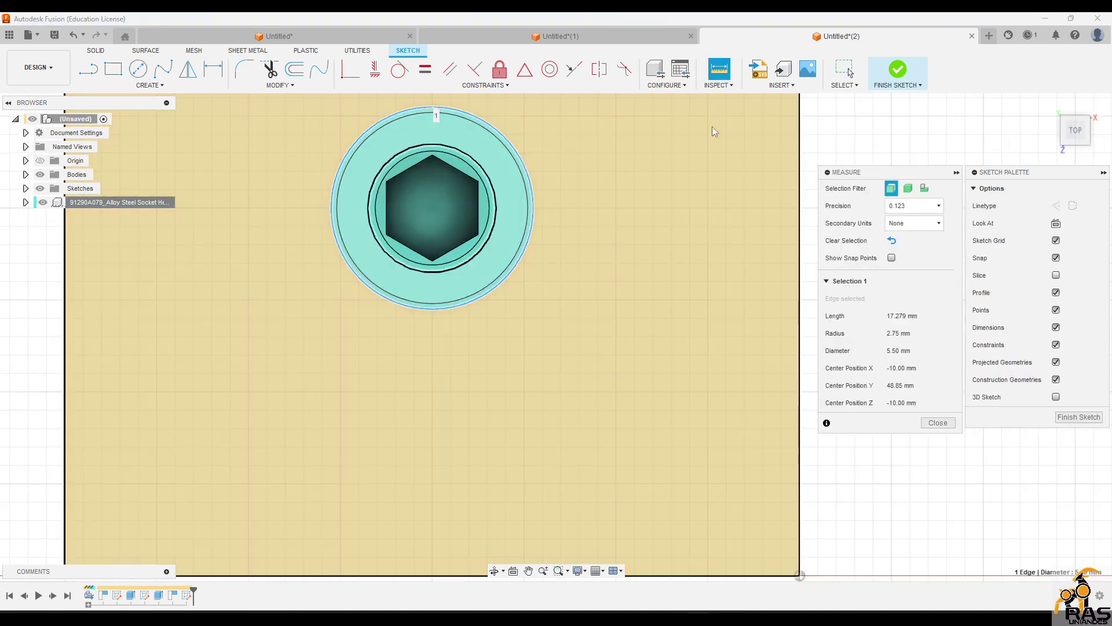
Step: Sketch a 5.8 mm diameter circle on the block's top face, centred on the screw head
{"action": "key", "text": "Escape"}
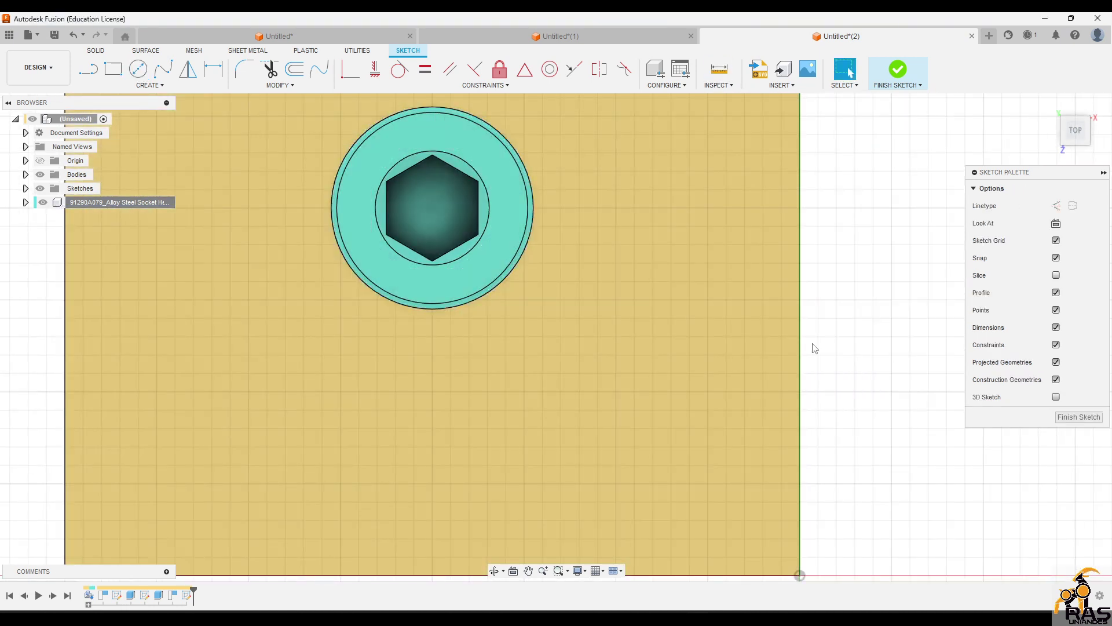
{"action": "key", "text": "c"}
{"action": "left_click", "coordinate": [431, 209]}
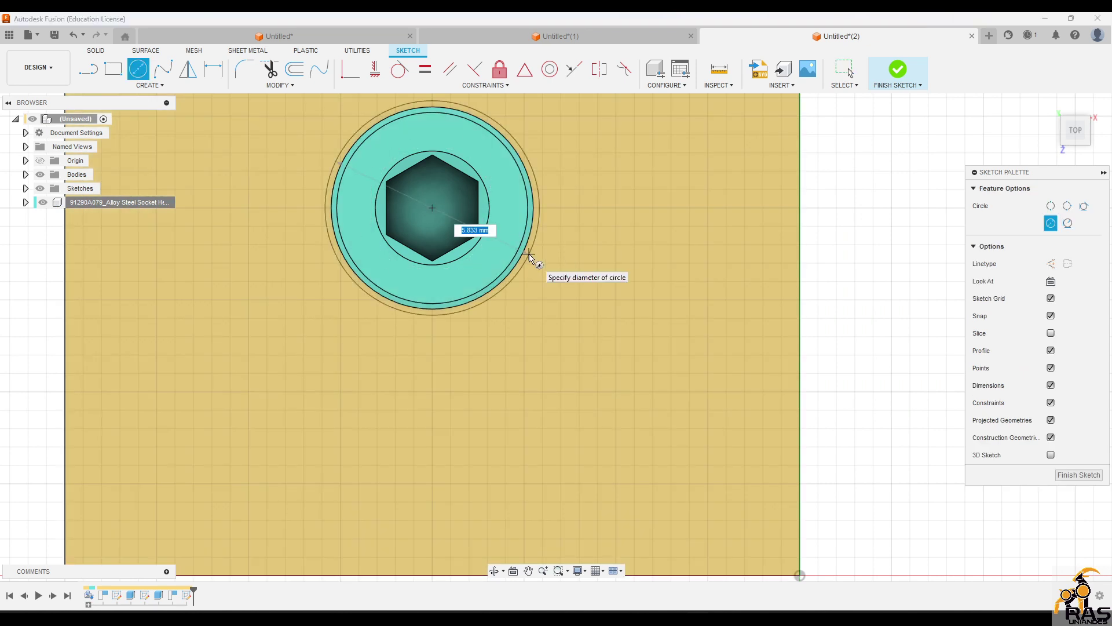
{"action": "type", "text": "5.5"}
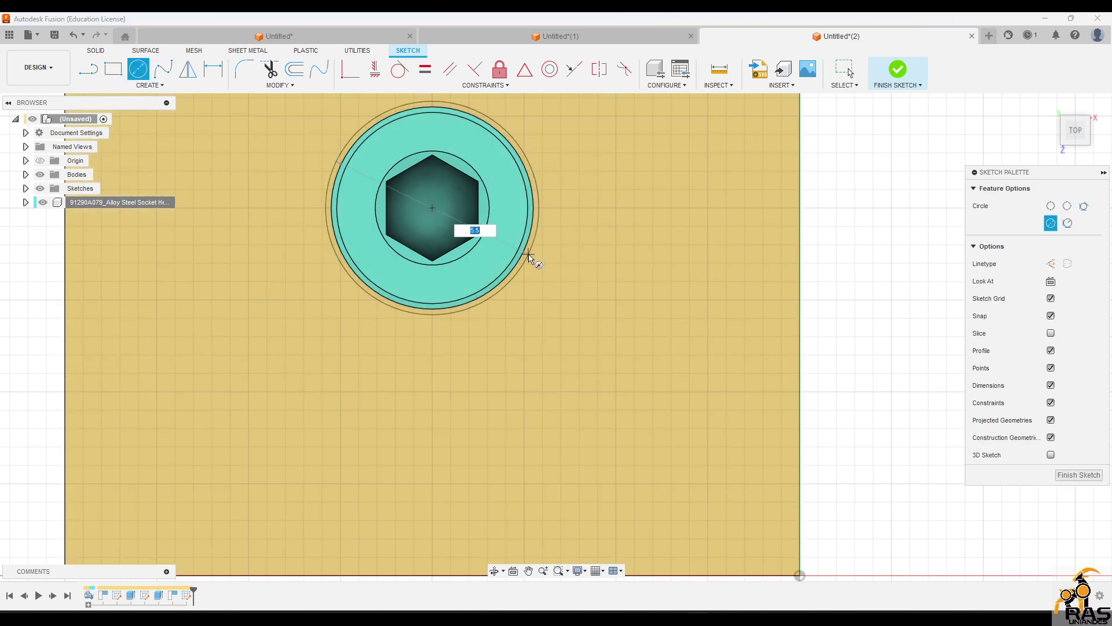
{"action": "key", "text": "Tab"}
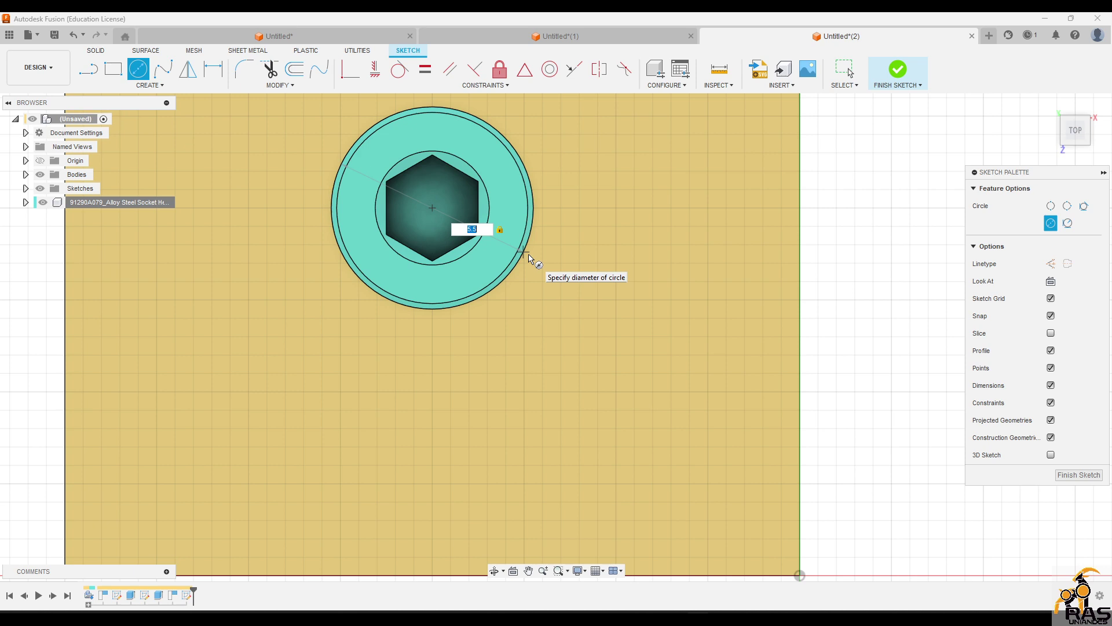
{"action": "key", "text": "Return"}
{"action": "key", "text": "Escape"}
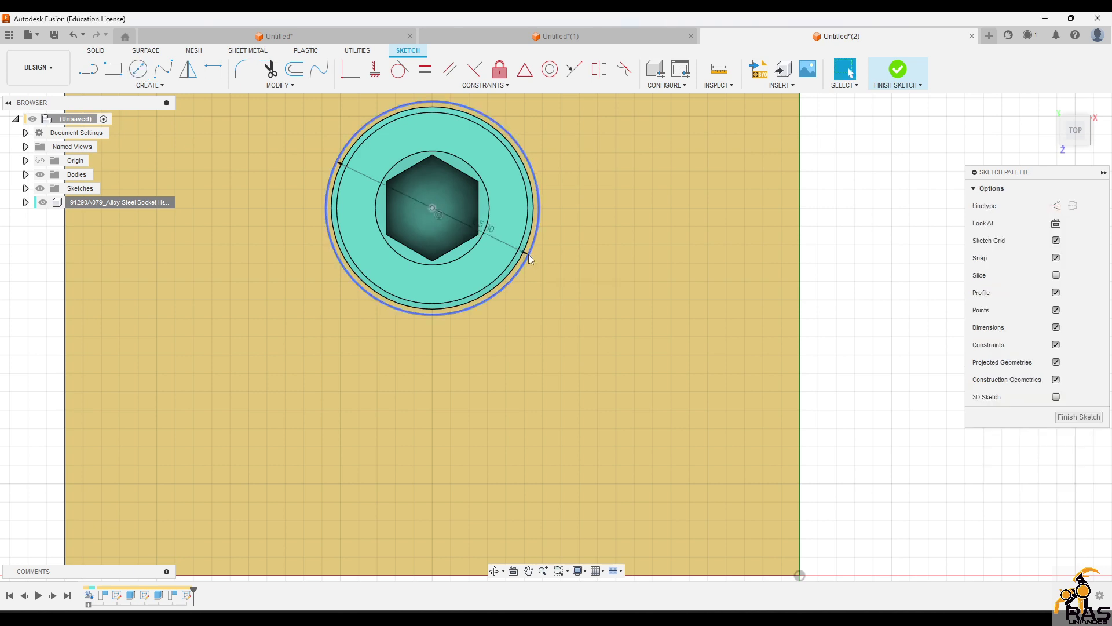
Step: Extrude the ring profile around the screw shank 4 mm down into the block to cut the head recess
{"action": "mouse_move", "coordinate": [528, 254]}
{"action": "middle_mouse_down", "text": "shift"}
{"action": "mouse_move", "coordinate": [521, 315]}
{"action": "mouse_move", "coordinate": [514, 297]}
{"action": "middle_mouse_up", "text": "shift"}
{"action": "left_click", "coordinate": [489, 282]}
{"action": "type", "text": "e"}
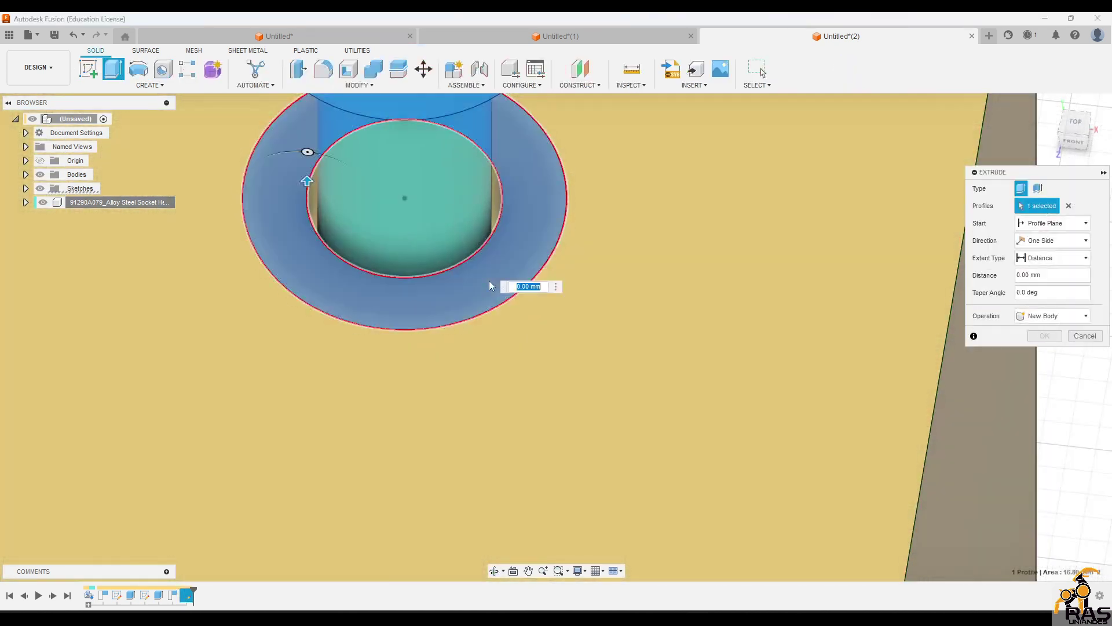
{"action": "type", "text": "-"}
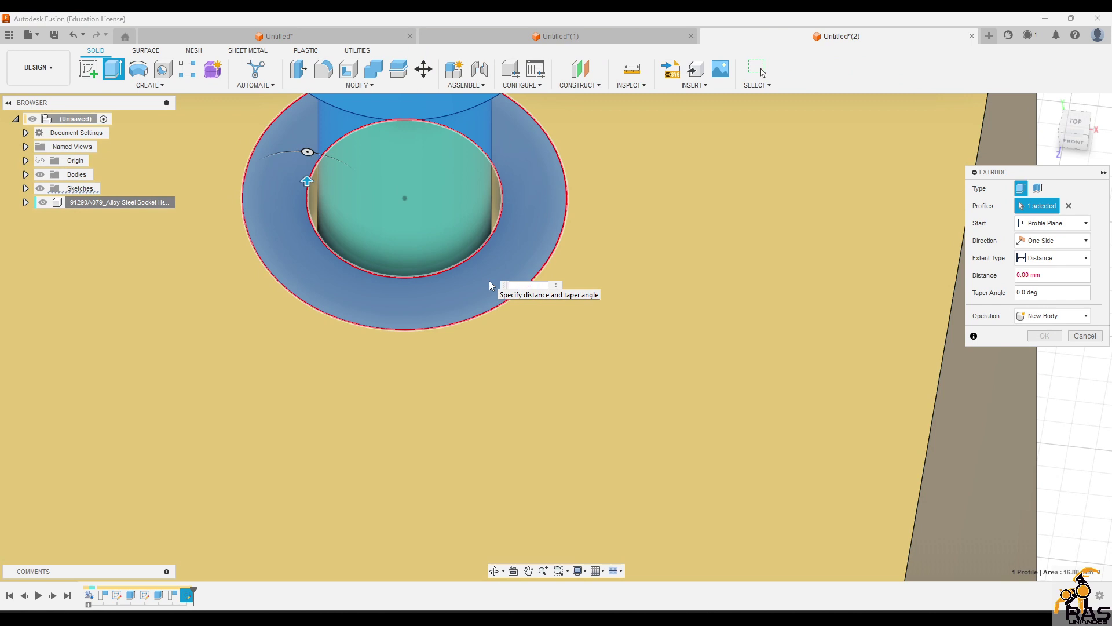
{"action": "type", "text": "4"}
{"action": "key", "text": "Return"}
Step: Move the screw component down 9 mm along its axis so its head sits inside the recess
{"action": "scroll", "coordinate": [489, 282], "scroll_direction": "down", "scroll_amount": 4}
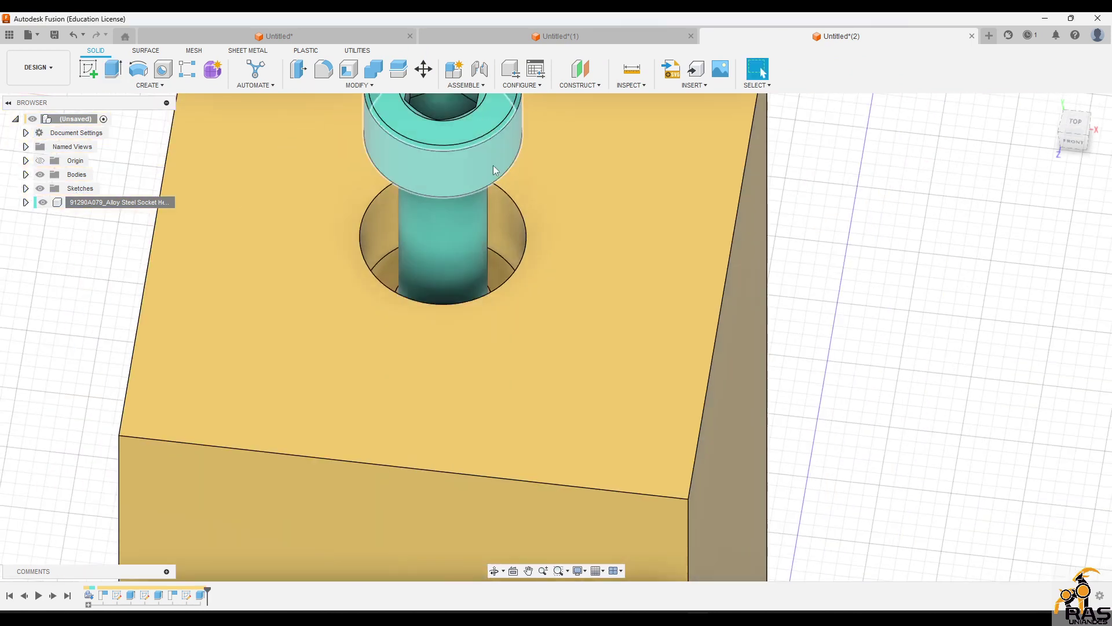
{"action": "scroll", "coordinate": [496, 170], "scroll_direction": "down", "scroll_amount": 5}
{"action": "left_click", "coordinate": [93, 202]}
{"action": "right_click", "coordinate": [97, 203]}
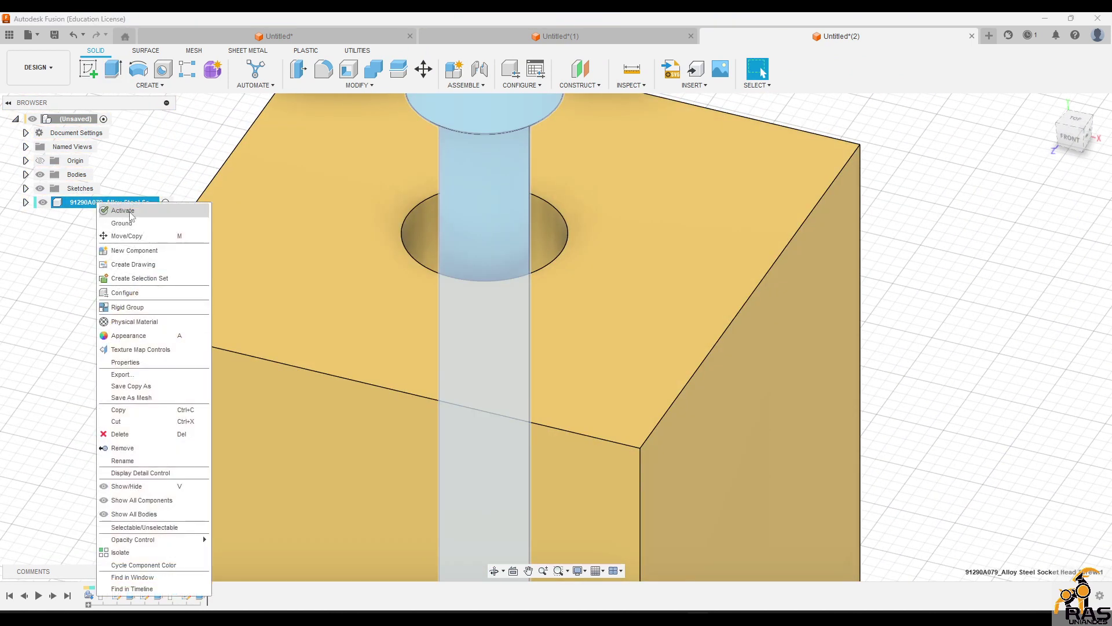
{"action": "left_click", "coordinate": [133, 236]}
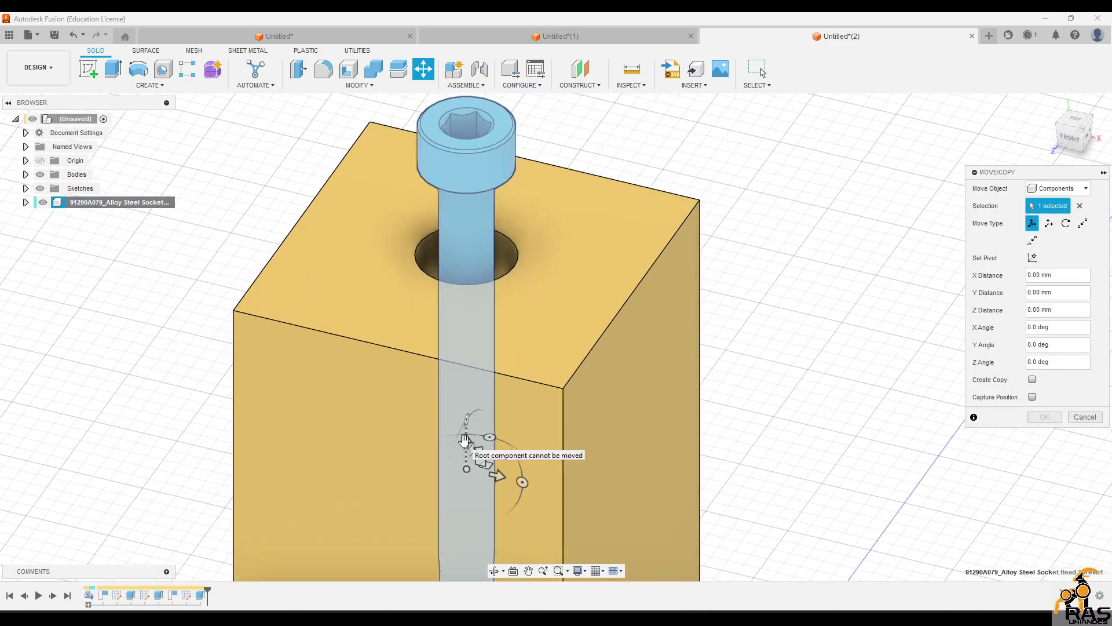
{"action": "left_click_drag", "start_coordinate": [464, 439], "coordinate": [472, 572]}
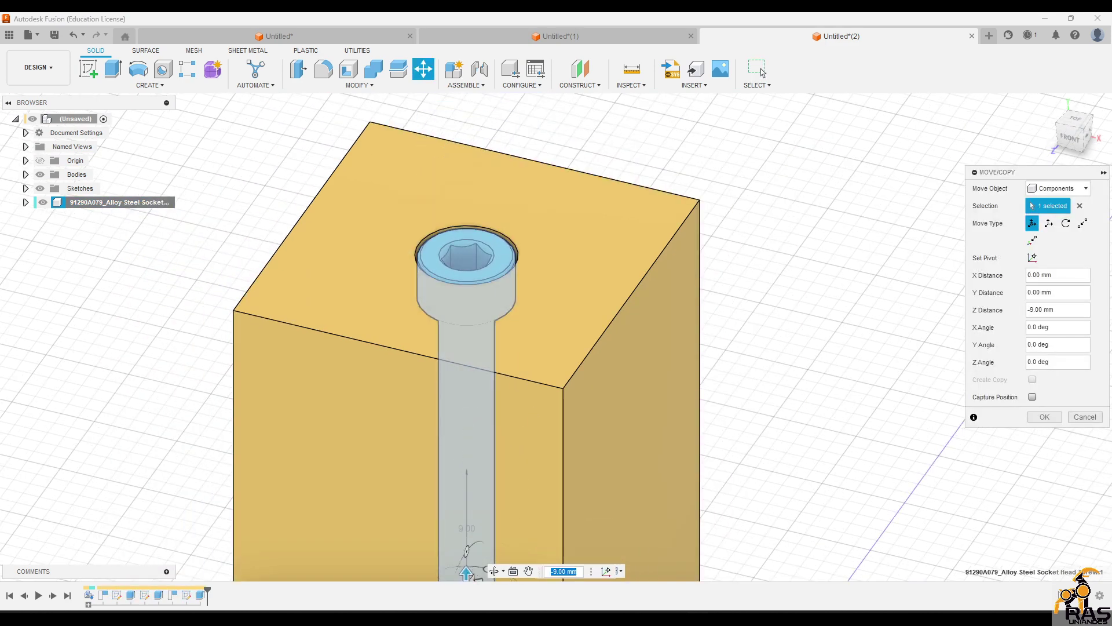
{"action": "left_click", "coordinate": [1044, 419]}
Step: Turn the component color display off and back on
{"action": "middle_click_drag", "start_coordinate": [774, 350], "coordinate": [617, 346], "text": "shift"}
{"action": "scroll", "coordinate": [690, 373], "scroll_direction": "down", "scroll_amount": 4}
{"action": "left_click", "coordinate": [616, 346]}
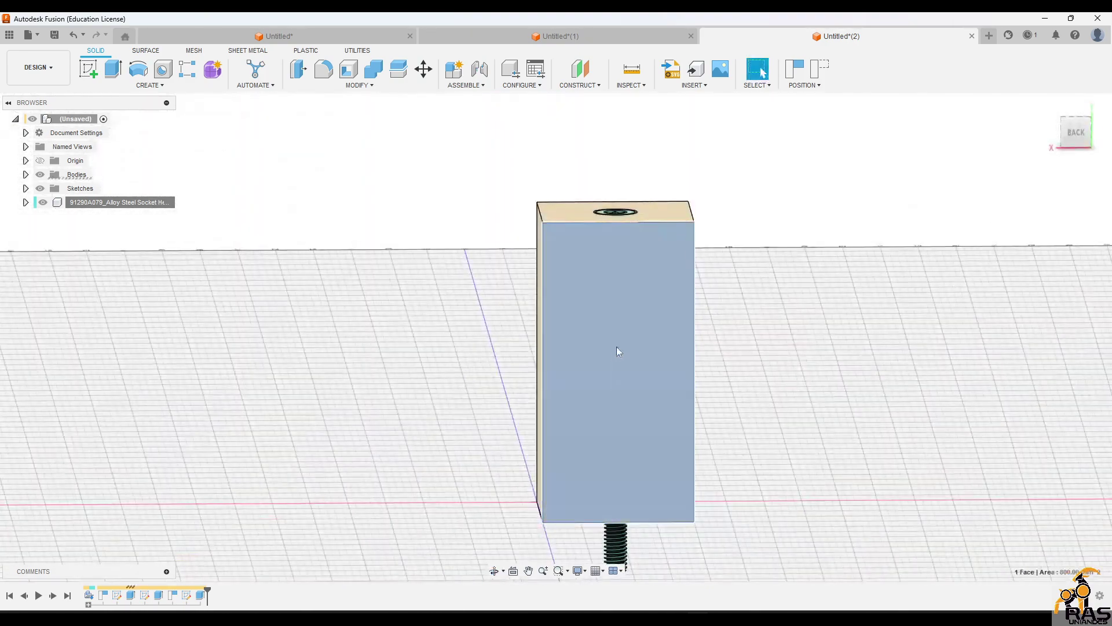
{"action": "scroll", "coordinate": [656, 325], "scroll_direction": "up", "scroll_amount": 3}
{"action": "middle_click_drag", "start_coordinate": [632, 237], "coordinate": [631, 250], "text": "shift"}
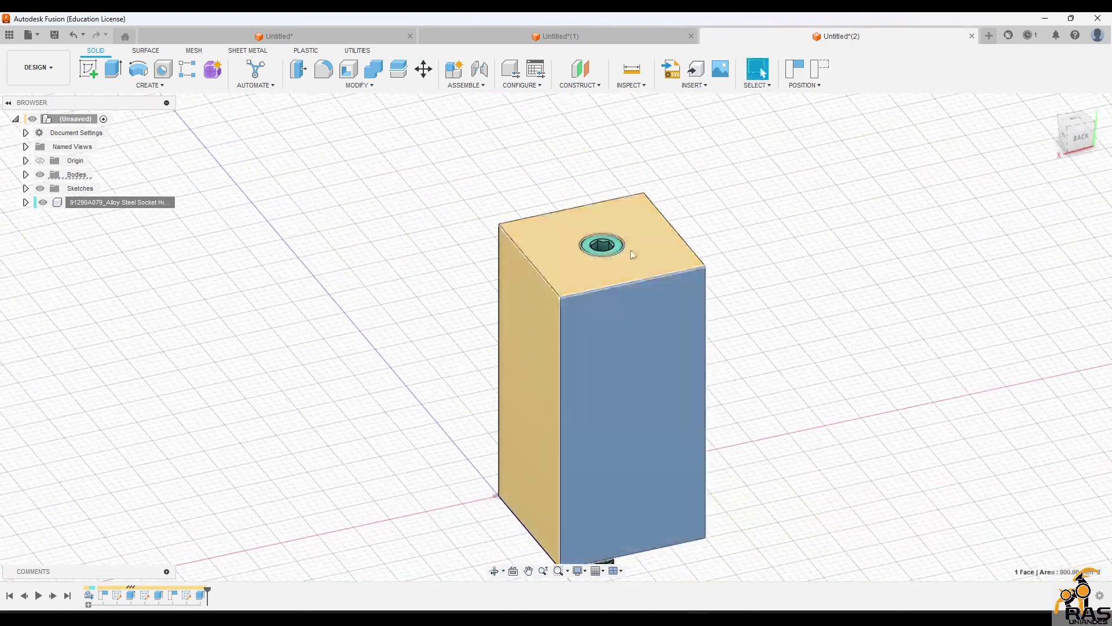
{"action": "middle_click_drag", "start_coordinate": [780, 286], "coordinate": [701, 202]}
{"action": "left_click", "coordinate": [629, 86]}
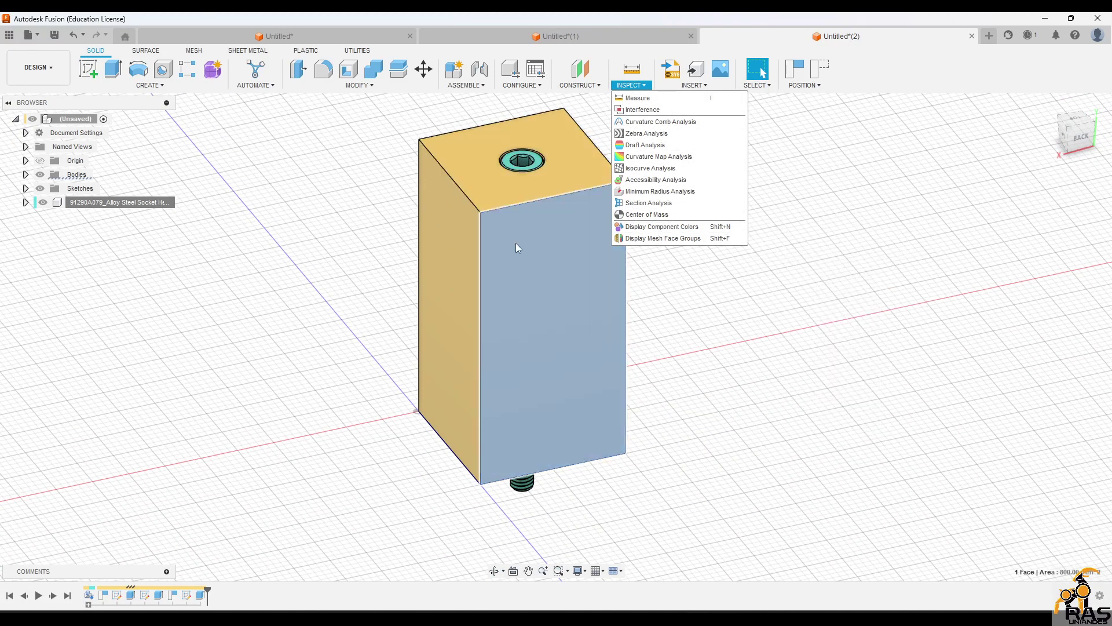
{"action": "left_click", "coordinate": [579, 85]}
{"action": "left_click", "coordinate": [646, 86]}
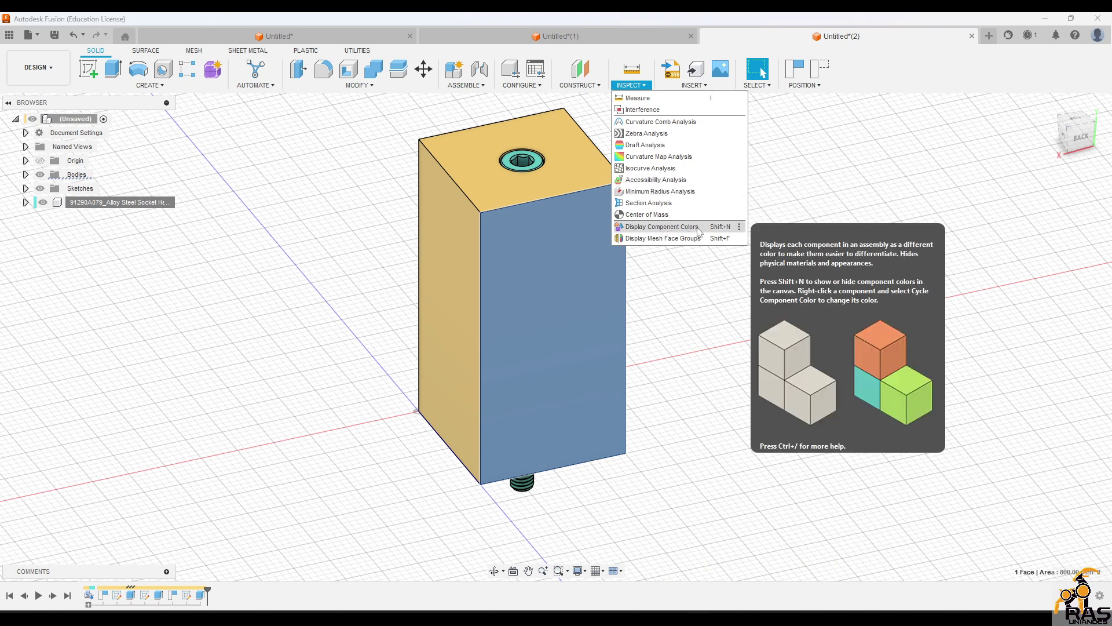
{"action": "left_click", "coordinate": [661, 226]}
{"action": "left_click", "coordinate": [697, 157]}
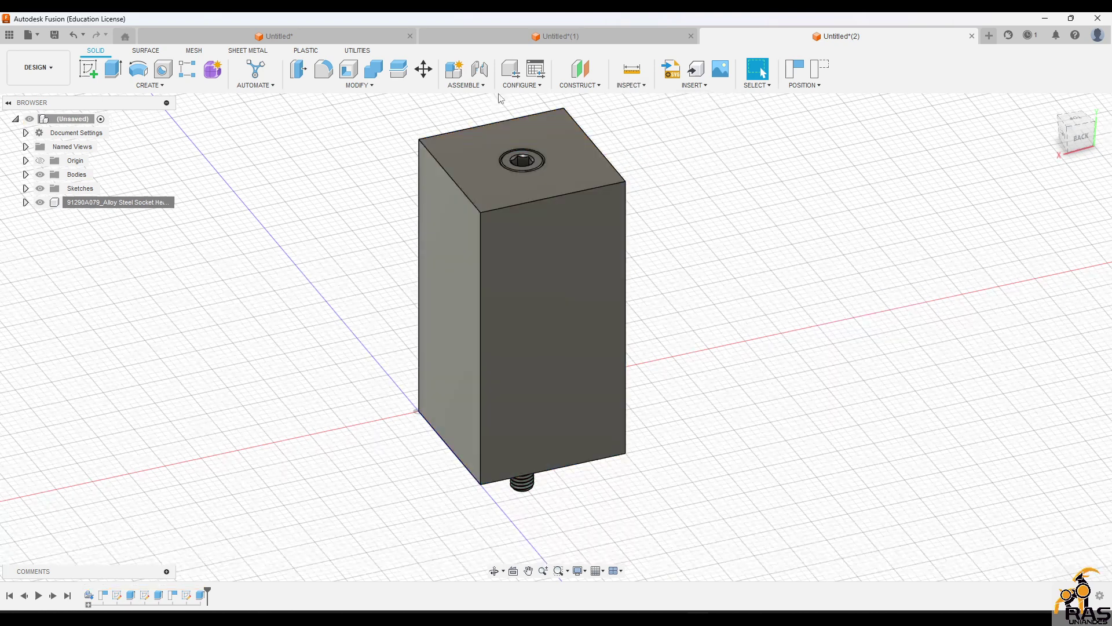
{"action": "left_click", "coordinate": [631, 87]}
{"action": "left_click", "coordinate": [682, 228]}
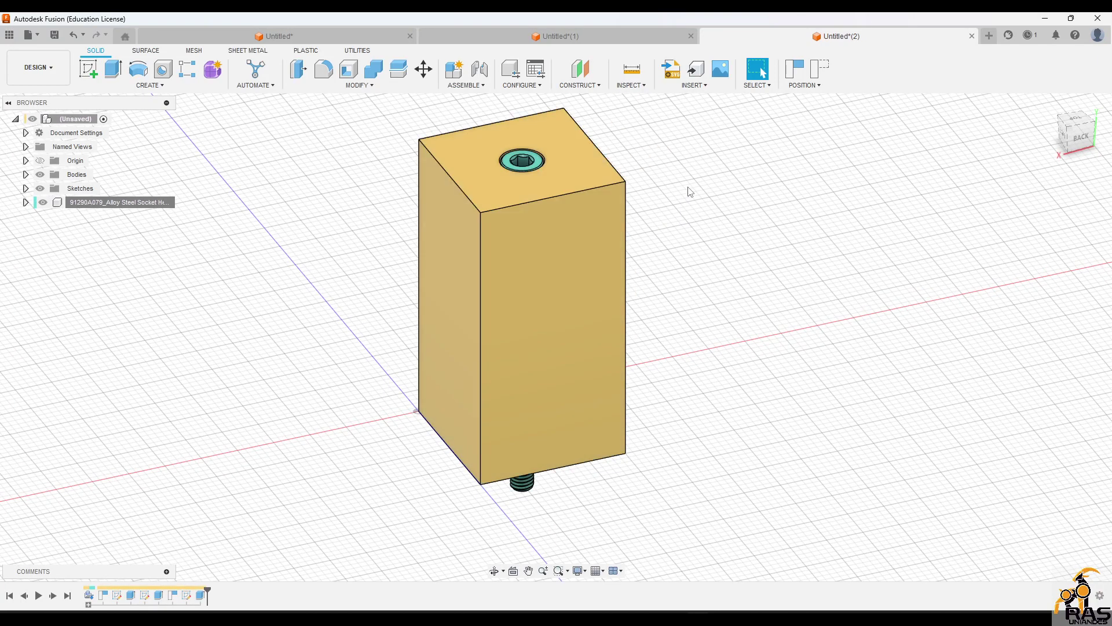
Step: Create a section analysis from the block's back face with a cut distance of -10 mm, through the screw's axis
{"action": "left_click", "coordinate": [643, 85]}
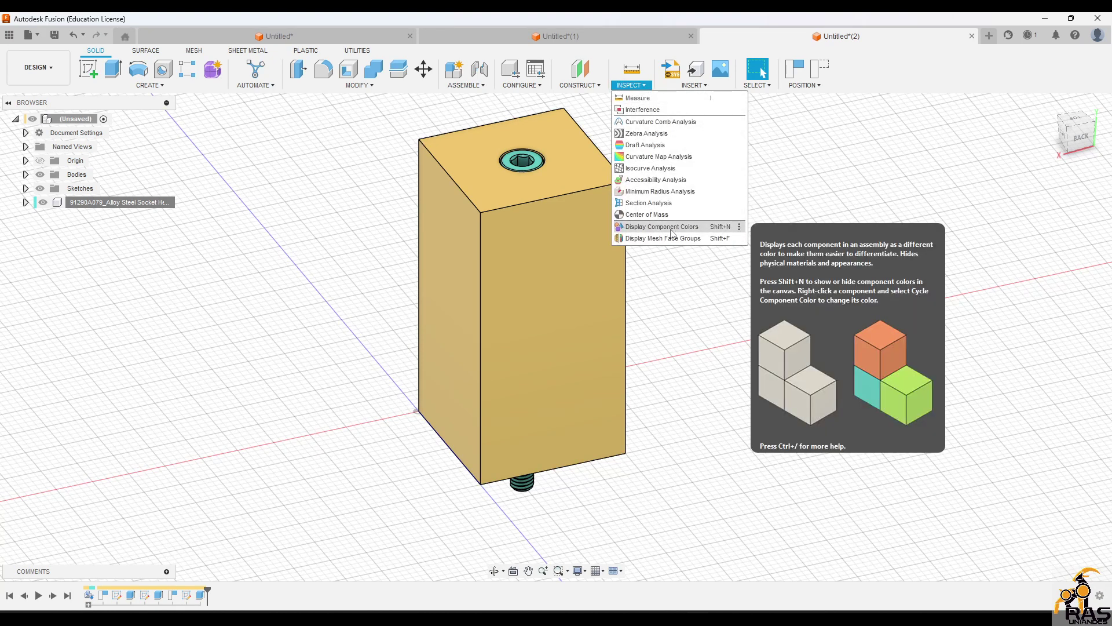
{"action": "left_click", "coordinate": [648, 203]}
{"action": "left_click", "coordinate": [579, 293]}
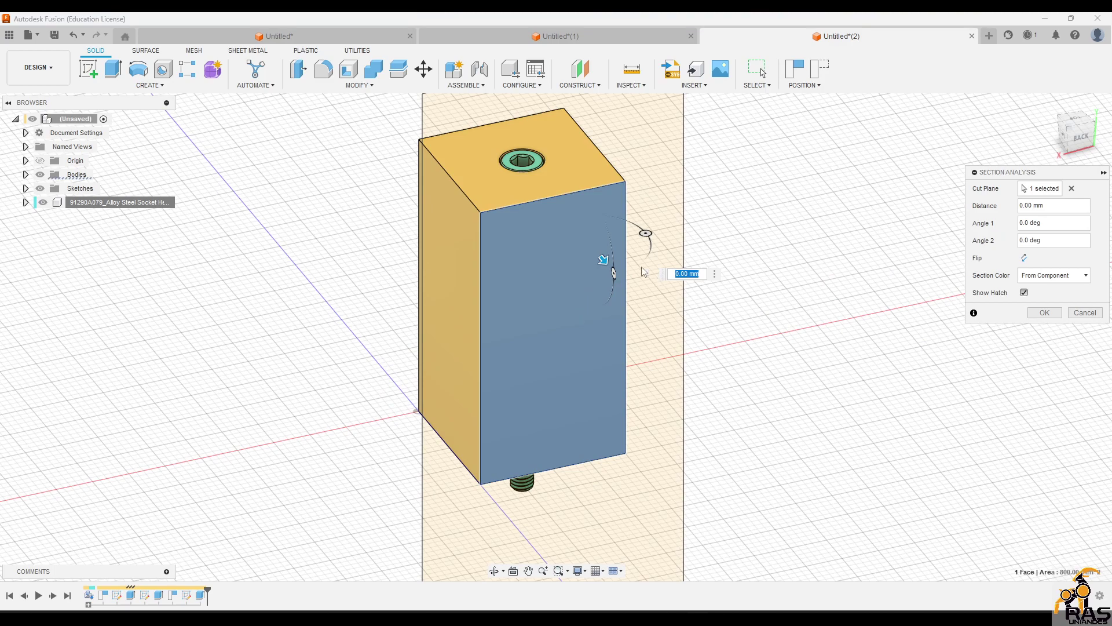
{"action": "left_click_drag", "start_coordinate": [603, 258], "coordinate": [571, 221]}
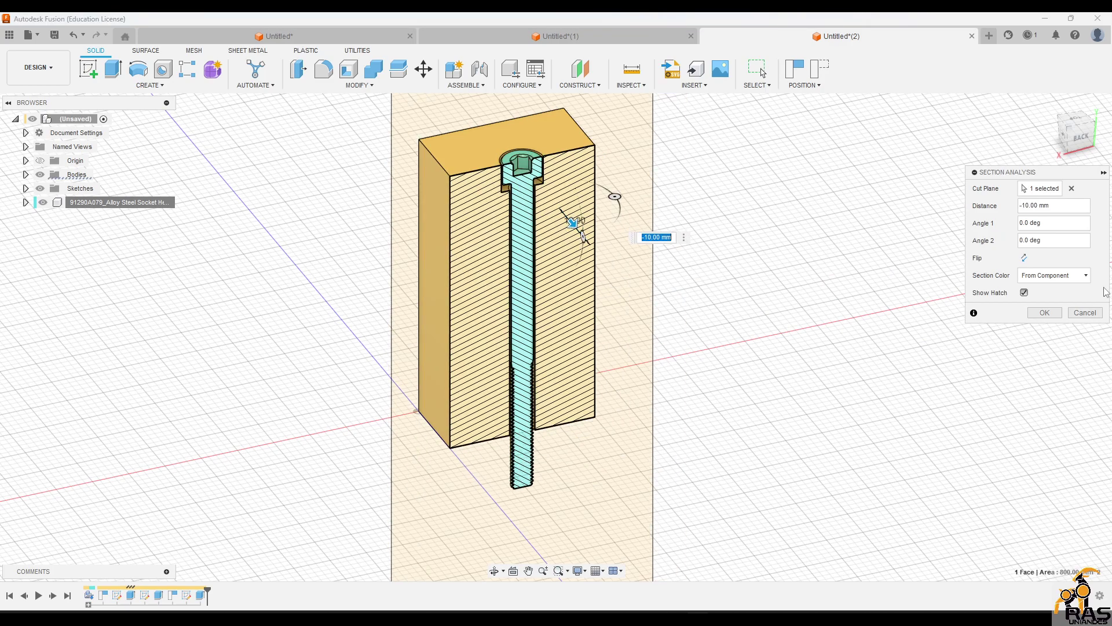
{"action": "left_click", "coordinate": [1041, 318]}
Step: Examine in the section view how the screw head and shank fit in the recess and clearance hole
{"action": "middle_click_drag", "start_coordinate": [754, 275], "coordinate": [685, 236], "text": "shift"}
{"action": "scroll", "coordinate": [514, 145], "scroll_direction": "up", "scroll_amount": 6}
{"action": "scroll", "coordinate": [759, 347], "scroll_direction": "down", "scroll_amount": 5}
{"action": "scroll", "coordinate": [730, 313], "scroll_direction": "up", "scroll_amount": 8}
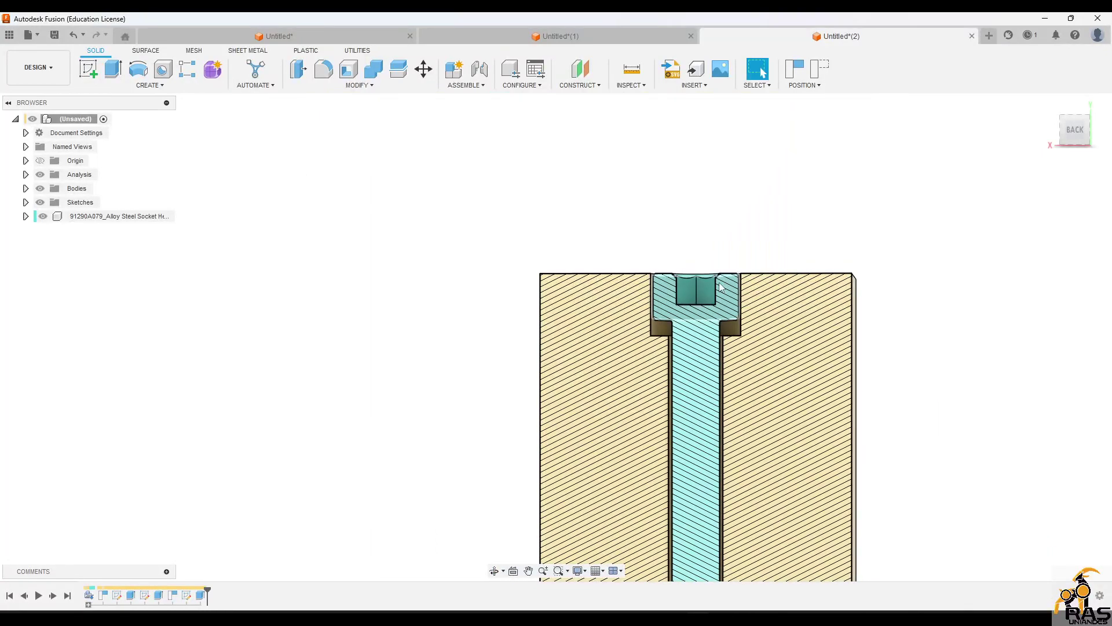
{"action": "scroll", "coordinate": [731, 304], "scroll_direction": "down", "scroll_amount": 6}
{"action": "scroll", "coordinate": [790, 367], "scroll_direction": "up", "scroll_amount": 7}
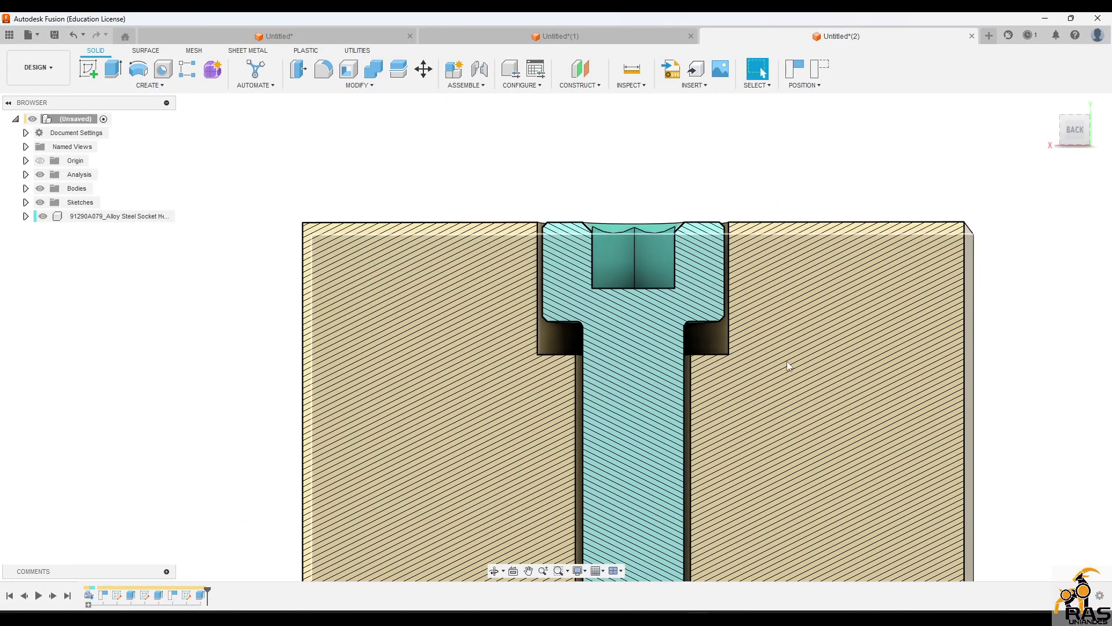
{"action": "scroll", "coordinate": [798, 379], "scroll_direction": "down", "scroll_amount": 10}
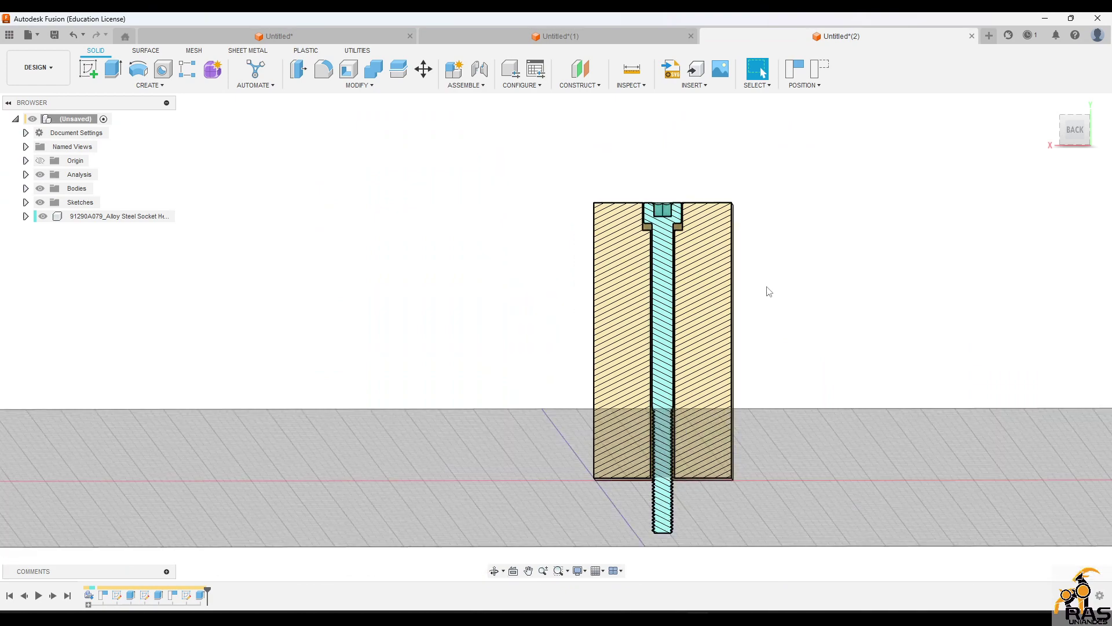
{"action": "middle_click_drag", "start_coordinate": [775, 287], "coordinate": [776, 321], "text": "shift"}
Step: Undo the section analysis, the screw moves, the recess and the clearance hole, back to the plain block with the screw at its original position
{"action": "key", "text": "ctrl+z"}
{"action": "key", "text": "ctrl+z"}
{"action": "key", "text": "ctrl+z"}
{"action": "key", "text": "ctrl+z"}
{"action": "key", "text": "ctrl+z"}
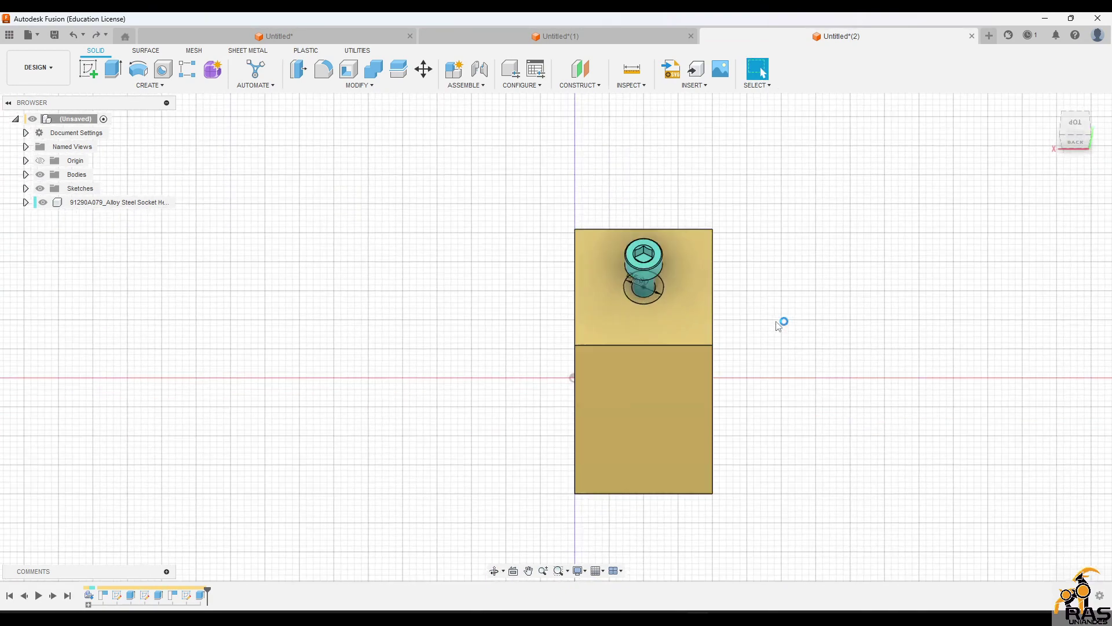
{"action": "key", "text": "ctrl+z"}
{"action": "key", "text": "ctrl+z"}
{"action": "key", "text": "ctrl+z"}
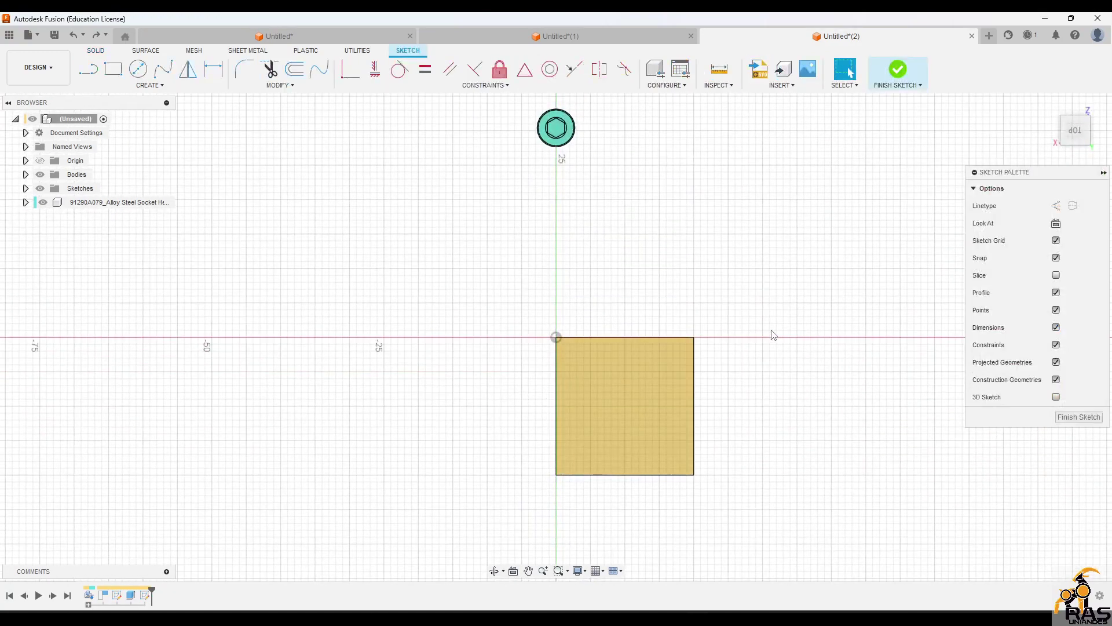
{"action": "key", "text": "ctrl+z"}
Step: Start a Hole on the block's top face and extend its depth to 40 mm
{"action": "middle_click_drag", "start_coordinate": [747, 307], "coordinate": [618, 367]}
{"action": "scroll", "coordinate": [618, 367], "scroll_direction": "down", "scroll_amount": 2}
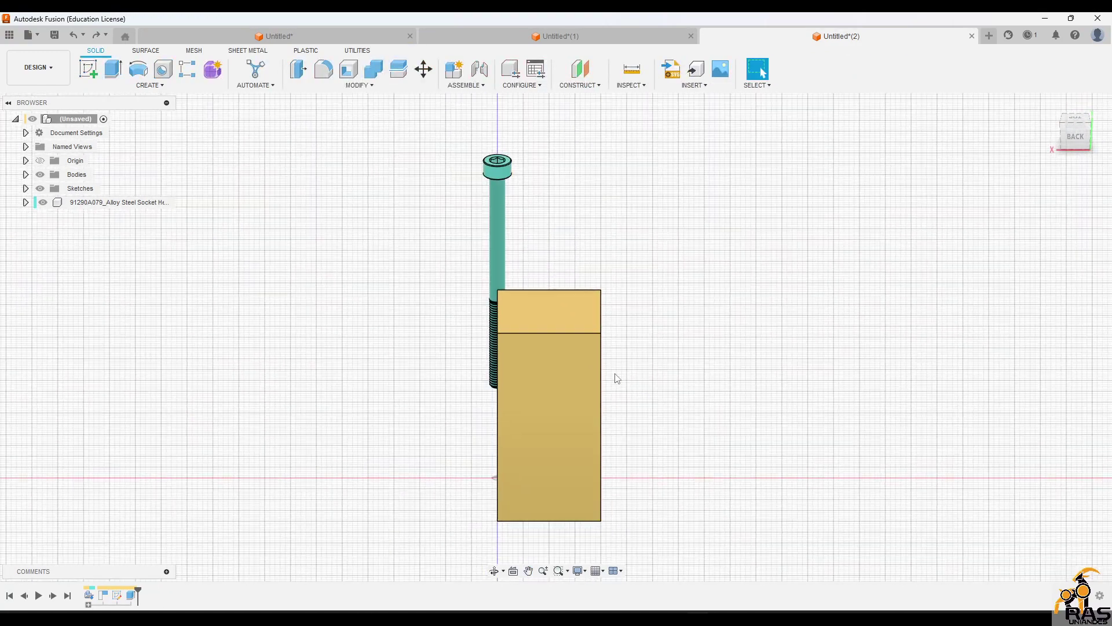
{"action": "left_click", "coordinate": [564, 315]}
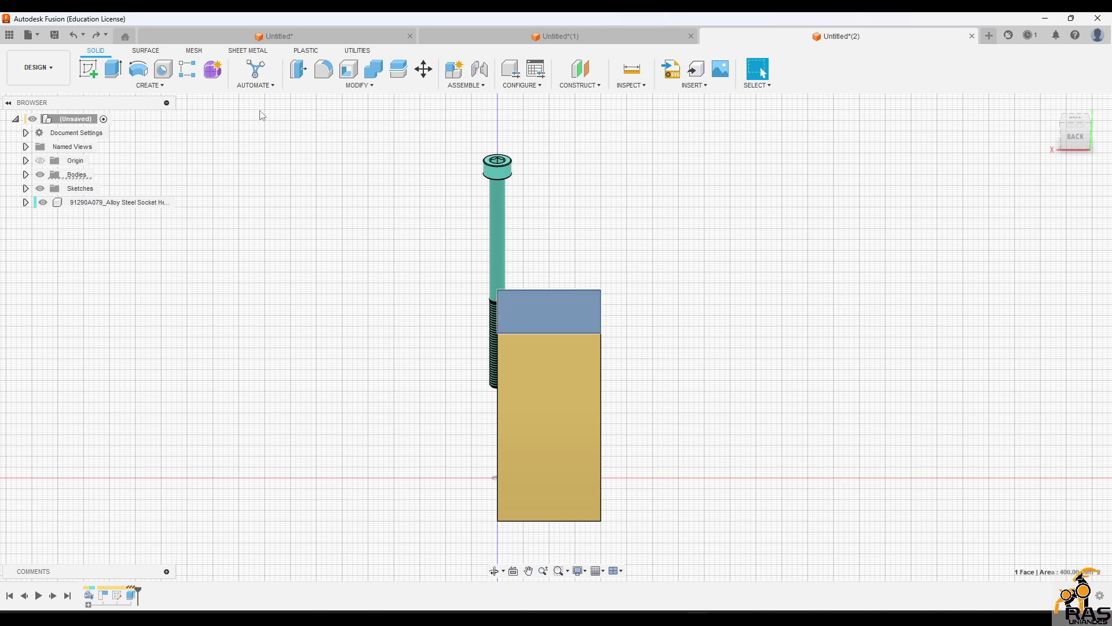
{"action": "left_click", "coordinate": [163, 70]}
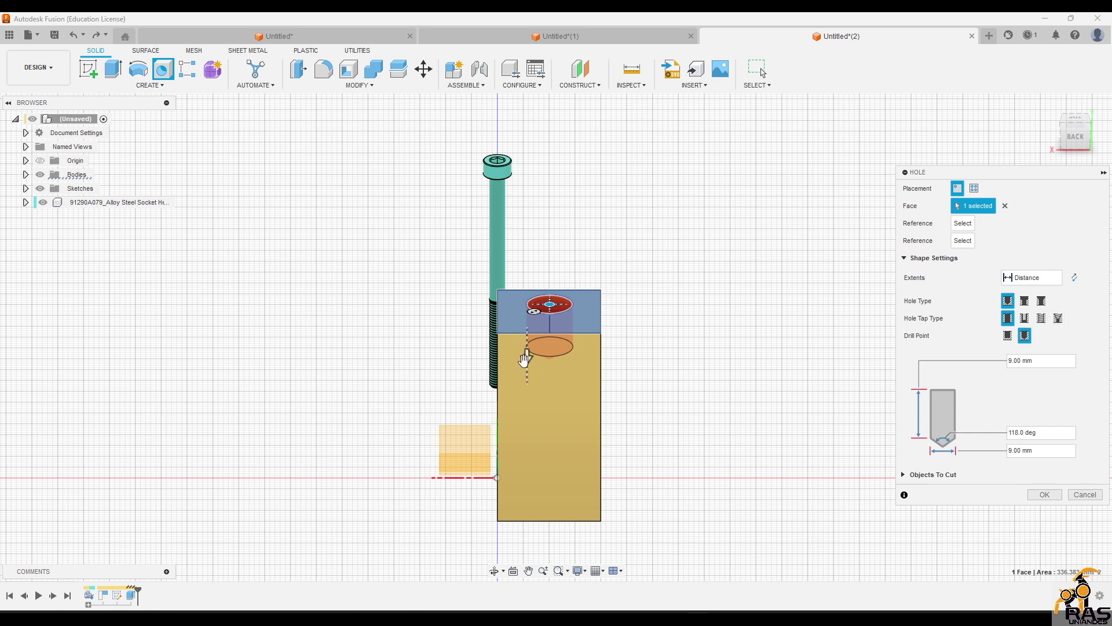
{"action": "left_click_drag", "start_coordinate": [527, 359], "coordinate": [527, 381]}
{"action": "middle_click_drag", "start_coordinate": [545, 378], "coordinate": [570, 296], "text": "shift"}
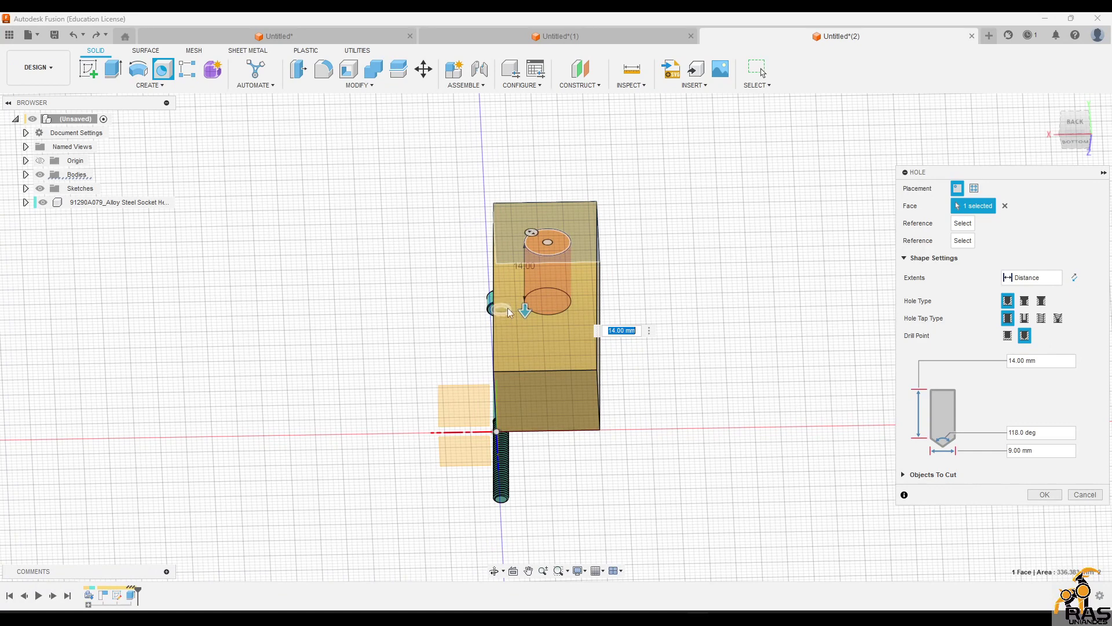
{"action": "left_click_drag", "start_coordinate": [525, 312], "coordinate": [546, 380]}
{"action": "middle_click_drag", "start_coordinate": [570, 336], "coordinate": [583, 370], "text": "shift"}
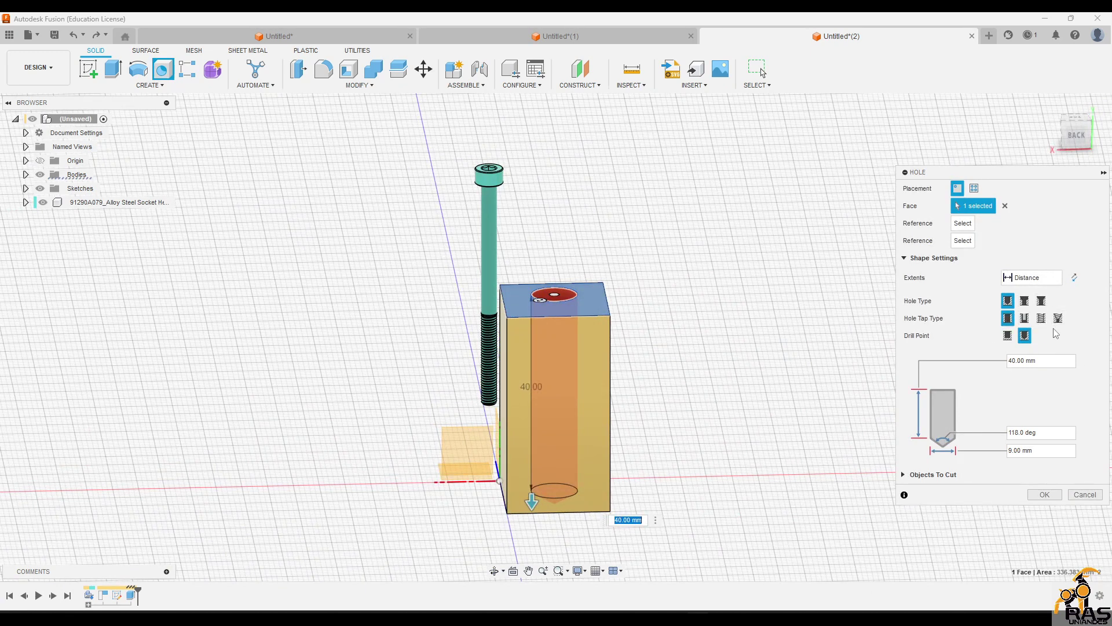
Step: Try the clearance and tapped tap types and the counterbore and countersink hole types on the new hole
{"action": "left_click", "coordinate": [1025, 318]}
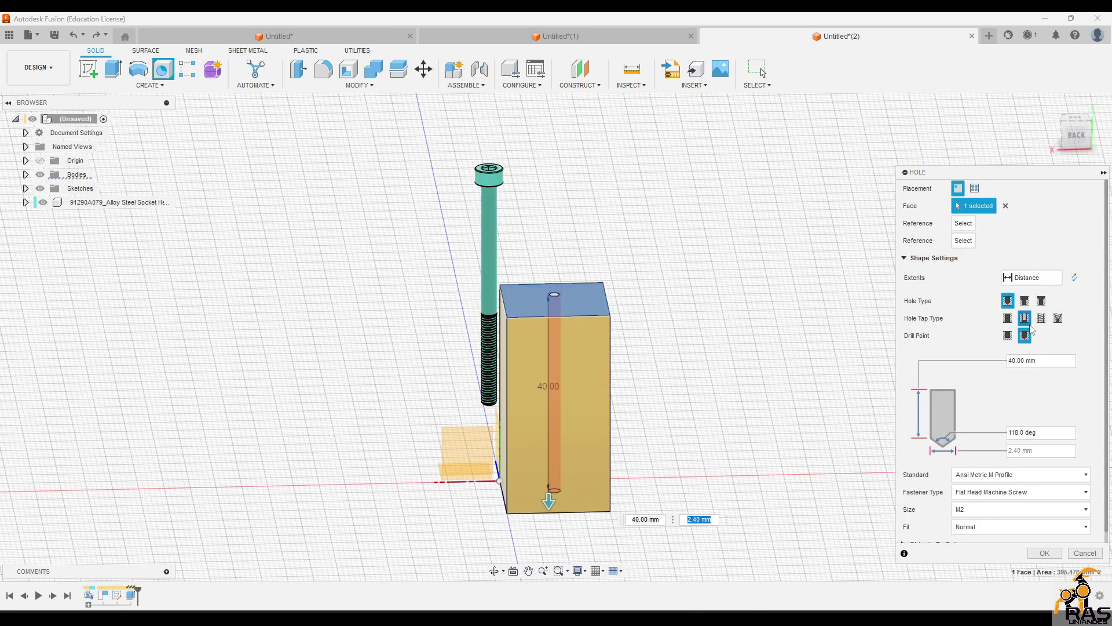
{"action": "left_click", "coordinate": [1008, 318]}
{"action": "left_click", "coordinate": [1049, 322]}
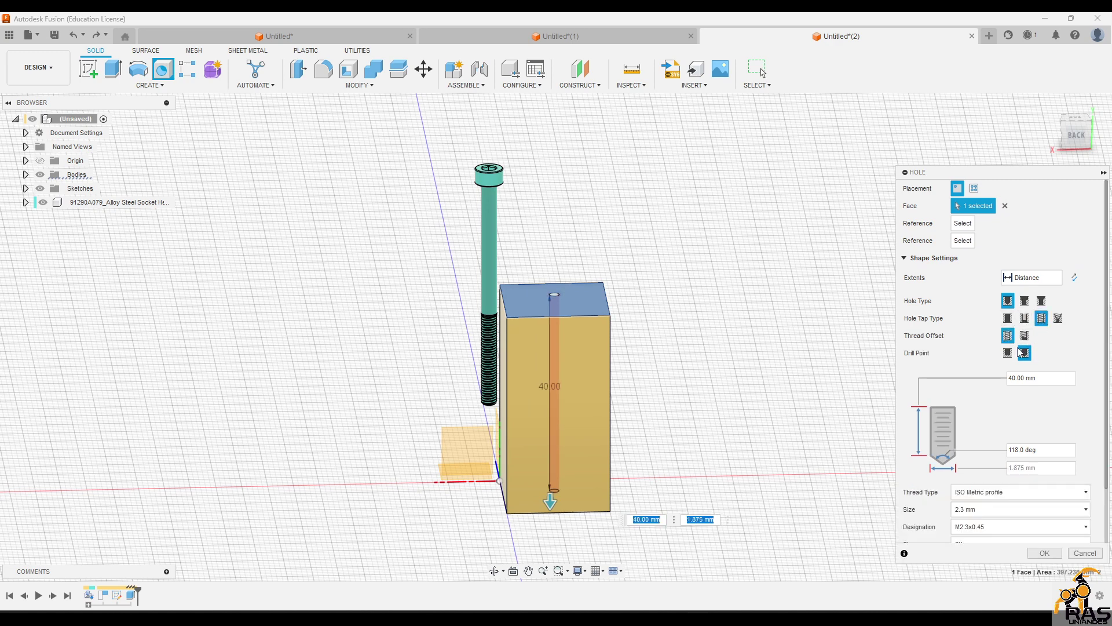
{"action": "left_click", "coordinate": [1026, 303]}
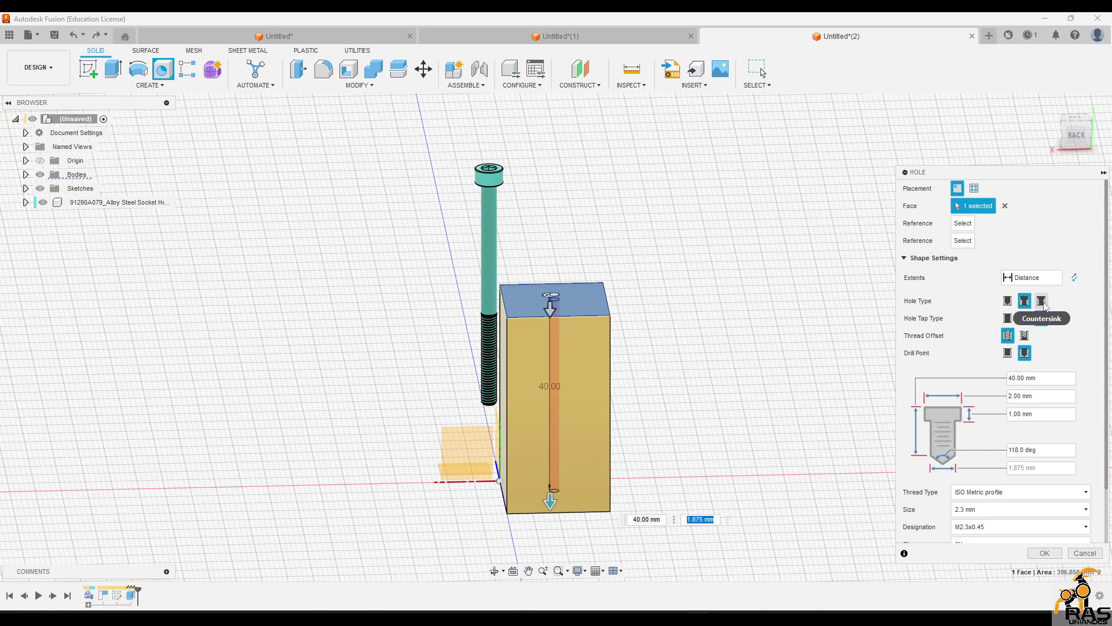
{"action": "left_click", "coordinate": [1041, 302]}
{"action": "mouse_move", "coordinate": [758, 314]}
{"action": "middle_mouse_down", "text": "shift"}
{"action": "mouse_move", "coordinate": [758, 288]}
{"action": "mouse_move", "coordinate": [757, 310]}
{"action": "middle_mouse_up", "text": "shift"}
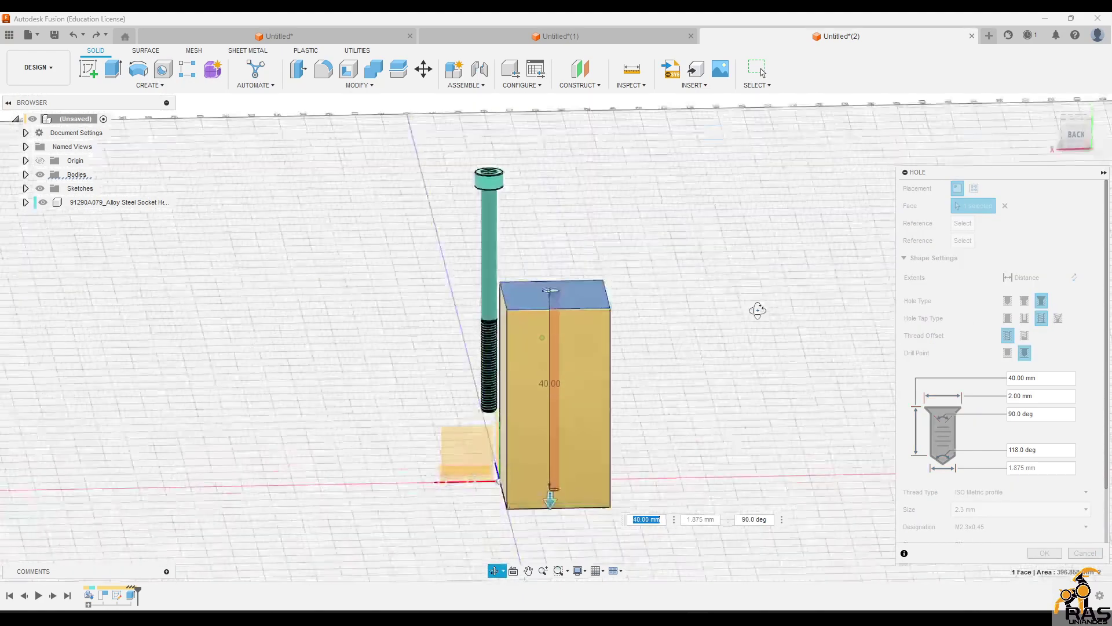
{"action": "left_click", "coordinate": [1009, 301]}
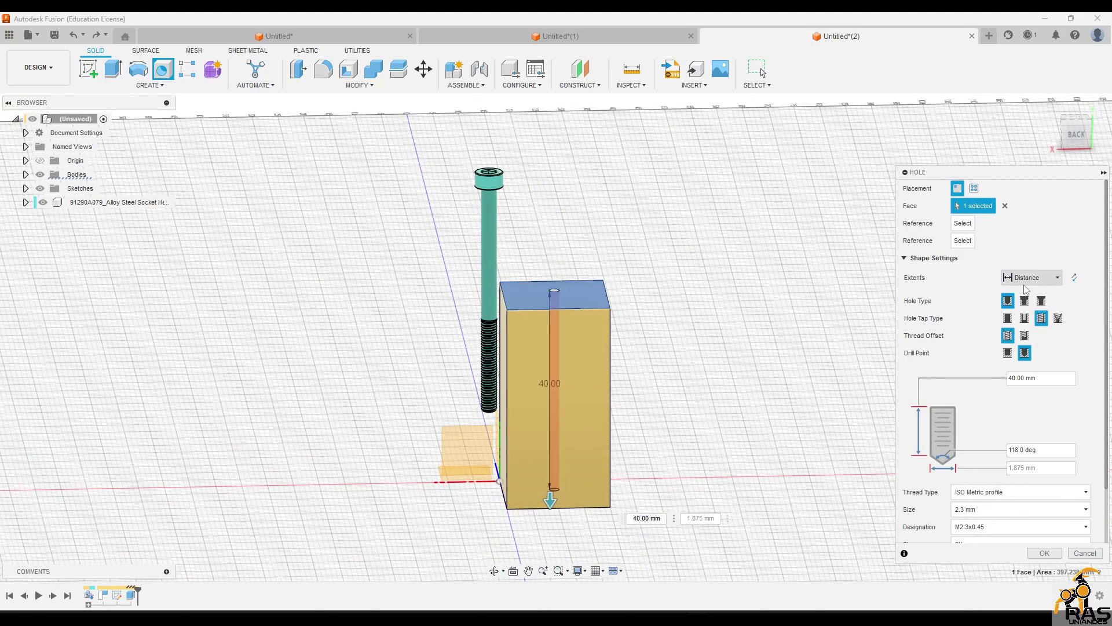
{"action": "left_click", "coordinate": [1025, 282]}
{"action": "left_click", "coordinate": [1025, 282]}
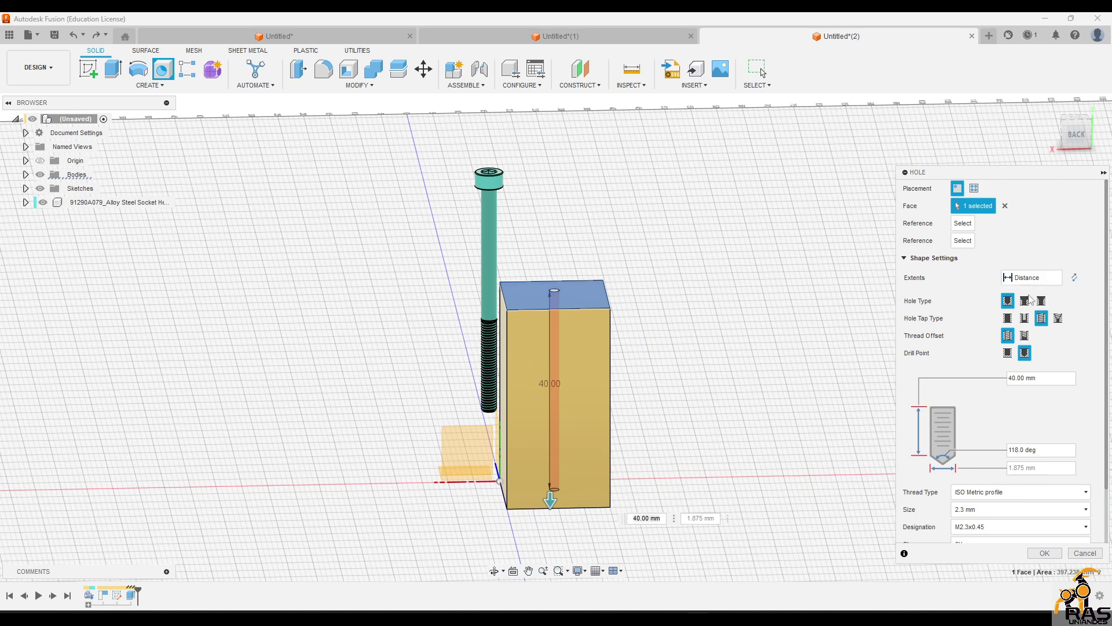
Step: Try a flat drill point, a 19 mm depth and an offset thread on the tapped hole
{"action": "left_click", "coordinate": [1008, 353]}
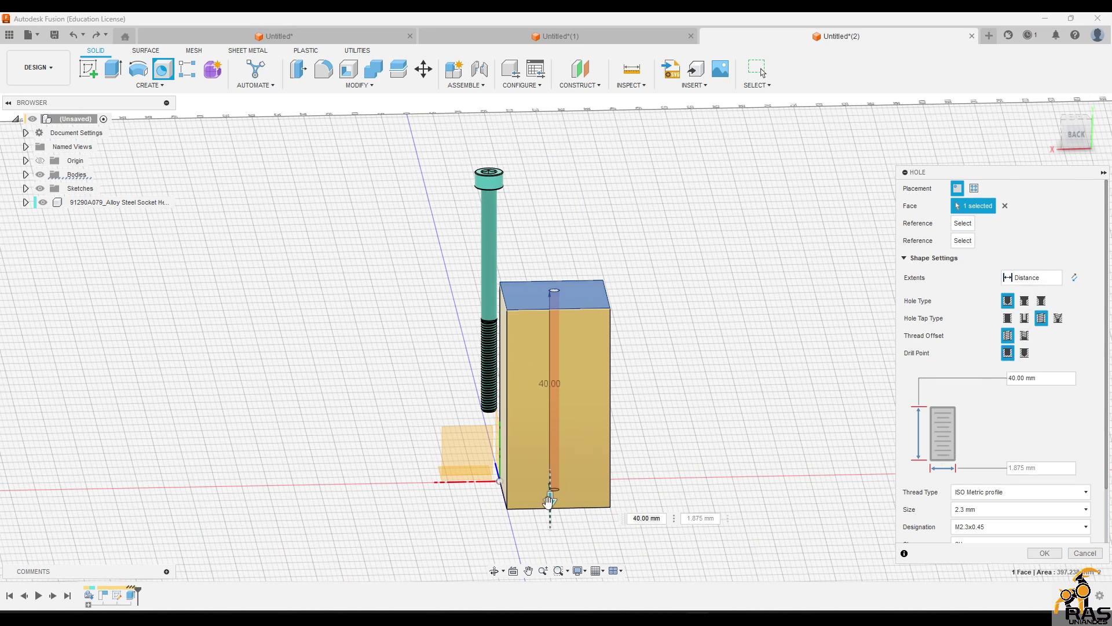
{"action": "type", "text": "19"}
{"action": "key", "text": "Return"}
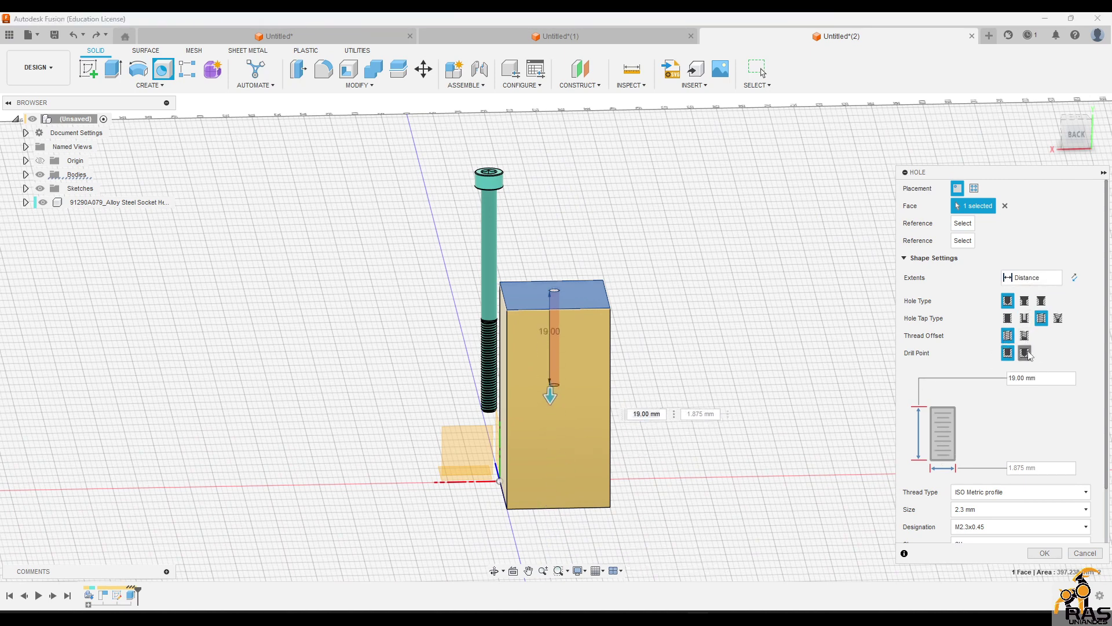
{"action": "left_click", "coordinate": [1024, 352]}
{"action": "left_click", "coordinate": [1024, 335]}
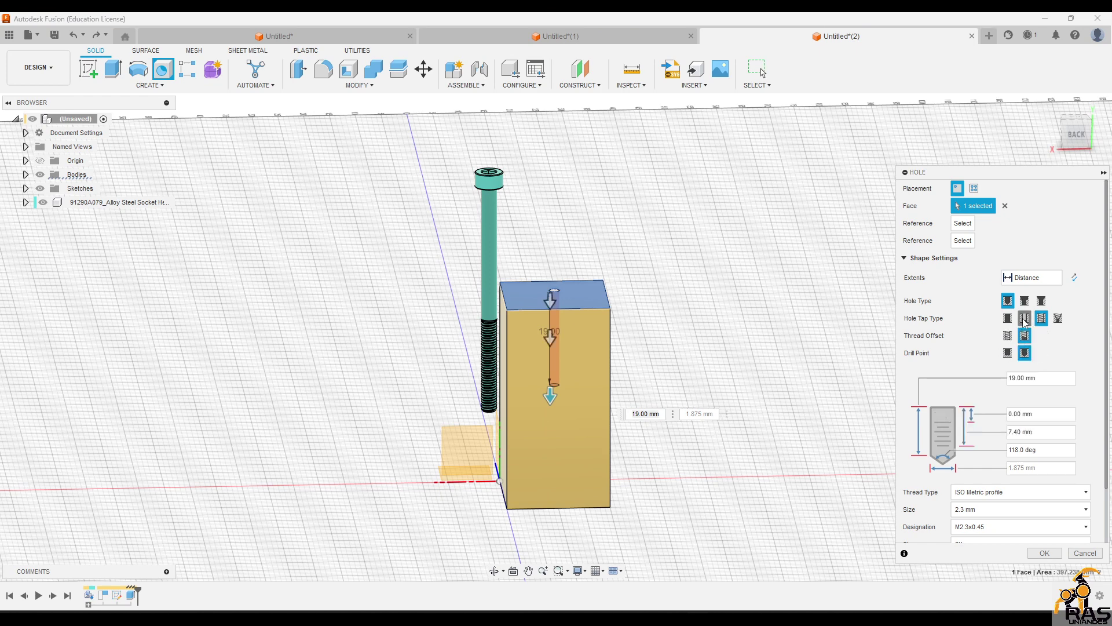
Step: Make the hole a counterbore with the simple tap type and set its depth to 40 mm
{"action": "left_click", "coordinate": [1024, 318]}
{"action": "left_click", "coordinate": [1007, 318]}
{"action": "left_click", "coordinate": [1025, 304]}
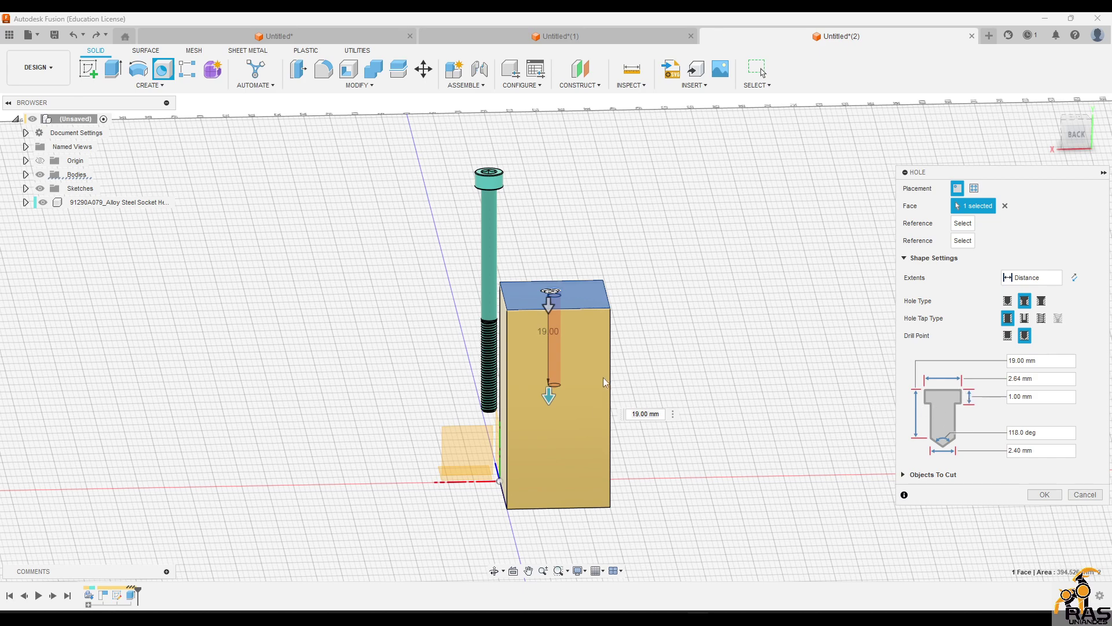
{"action": "middle_click_drag", "start_coordinate": [603, 377], "coordinate": [599, 365], "text": "shift"}
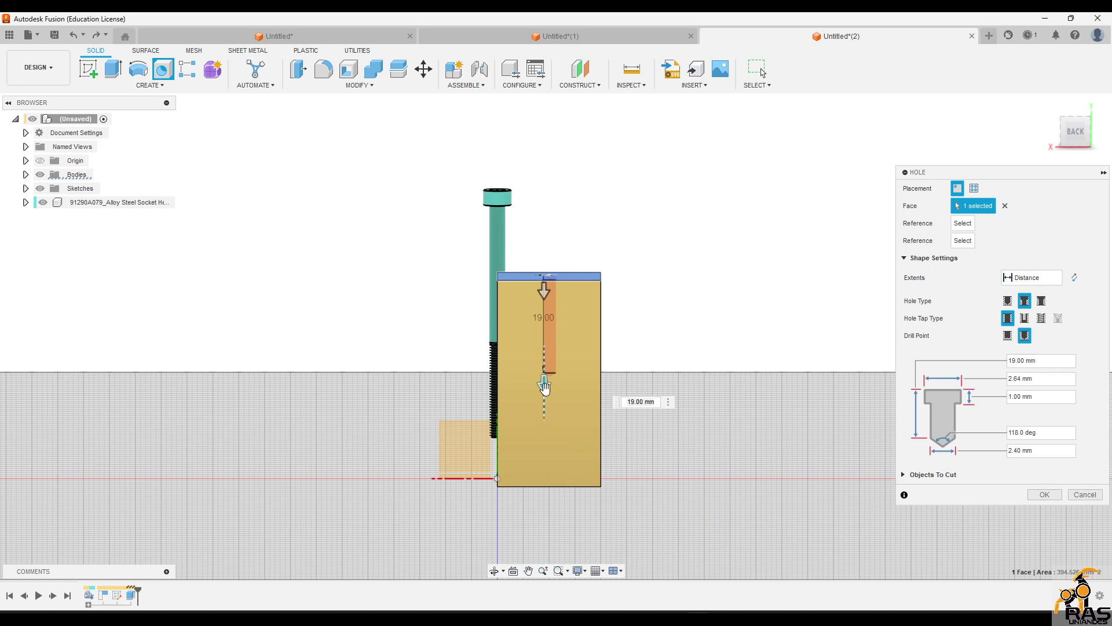
{"action": "middle_click_drag", "start_coordinate": [553, 408], "coordinate": [593, 409], "text": "shift"}
{"action": "type", "text": "40"}
{"action": "key", "text": "Return"}
{"action": "middle_click_drag", "start_coordinate": [603, 345], "coordinate": [589, 387], "text": "shift"}
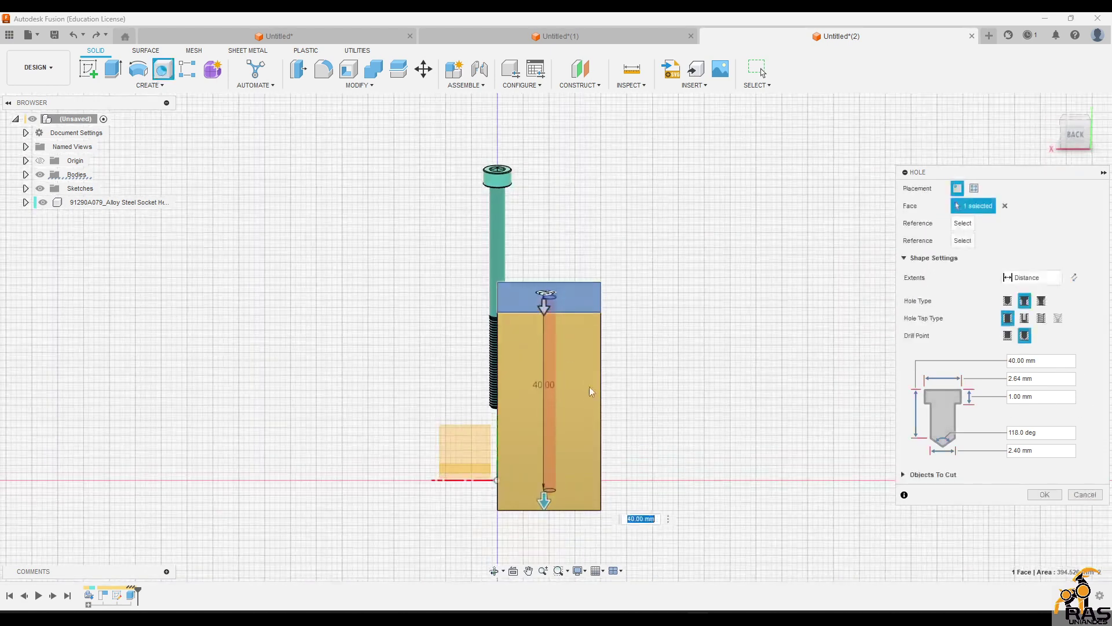
Step: Set the hole diameter to 3.5 mm and the counterbore depth to 3.8 mm, and create the hole
{"action": "left_click_drag", "start_coordinate": [544, 308], "coordinate": [552, 333]}
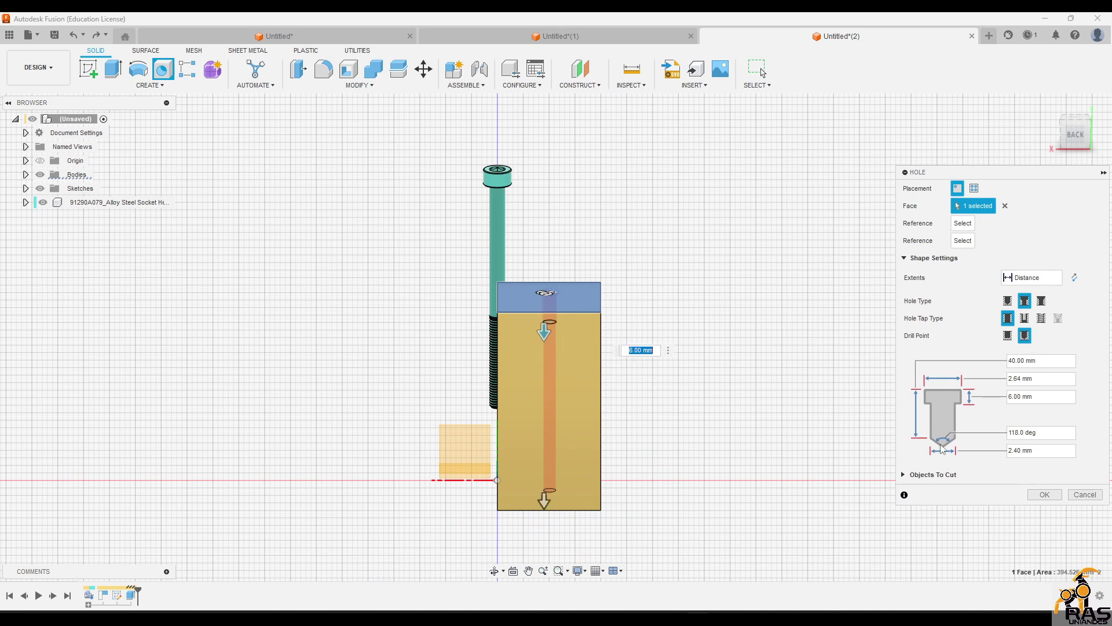
{"action": "left_click", "coordinate": [1046, 453]}
{"action": "type", "text": "3.5"}
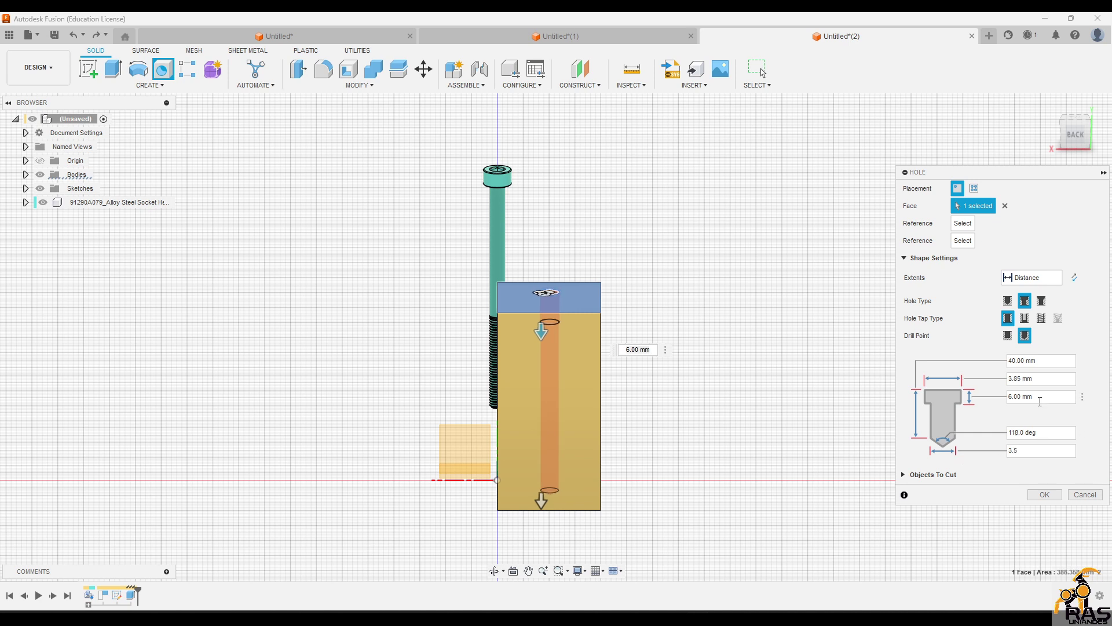
{"action": "mouse_move", "coordinate": [637, 313]}
{"action": "middle_mouse_down", "text": "shift"}
{"action": "mouse_move", "coordinate": [645, 325]}
{"action": "mouse_move", "coordinate": [628, 285]}
{"action": "mouse_move", "coordinate": [636, 248]}
{"action": "mouse_move", "coordinate": [650, 255]}
{"action": "mouse_move", "coordinate": [639, 316]}
{"action": "mouse_move", "coordinate": [638, 269]}
{"action": "mouse_move", "coordinate": [647, 304]}
{"action": "middle_mouse_up", "text": "shift"}
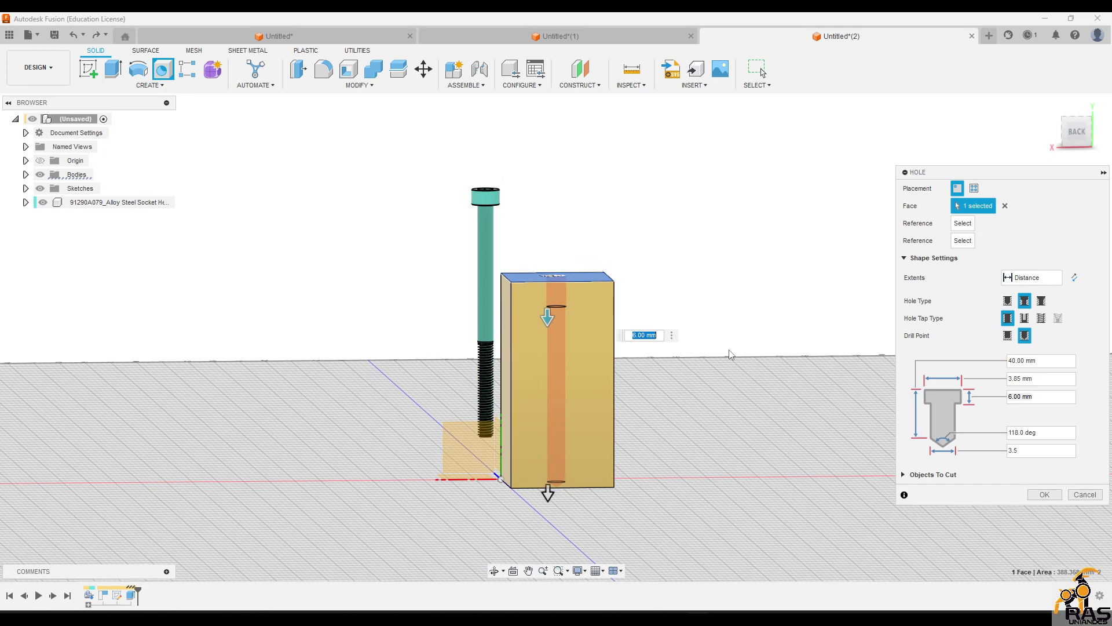
{"action": "type", "text": "5,8"}
{"action": "key", "text": "Return"}
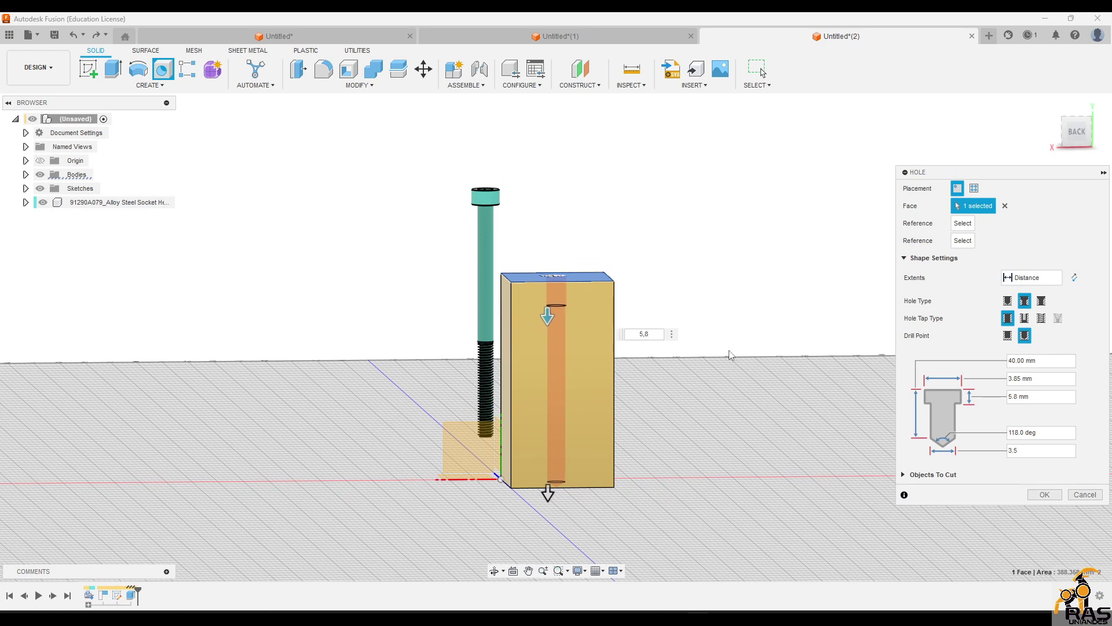
{"action": "middle_click_drag", "start_coordinate": [724, 348], "coordinate": [704, 367], "text": "shift"}
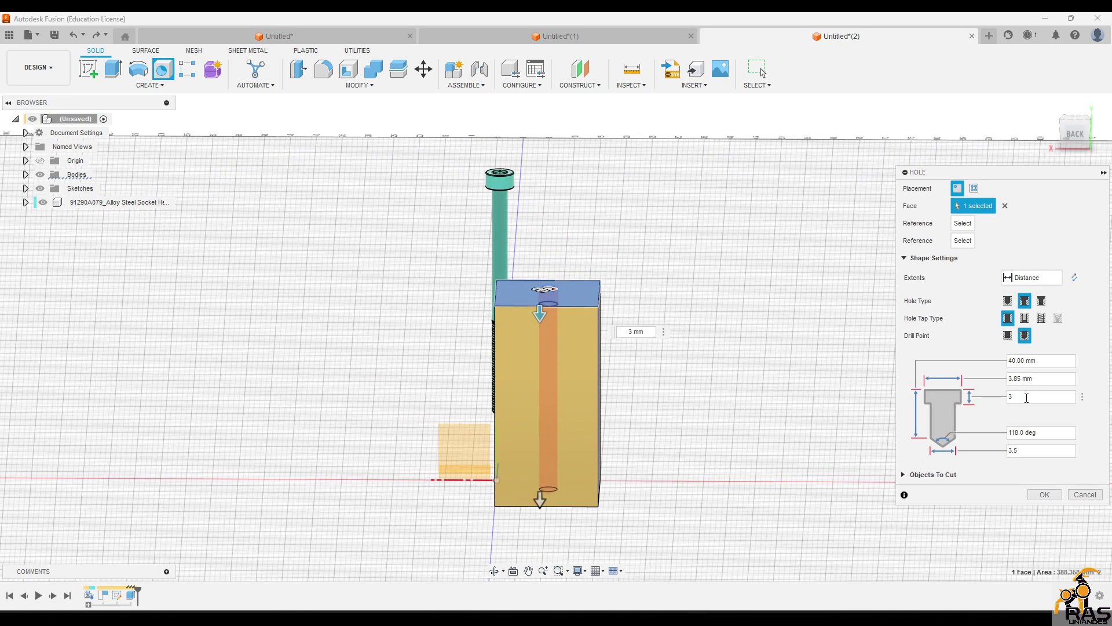
{"action": "key", "text": "Return"}
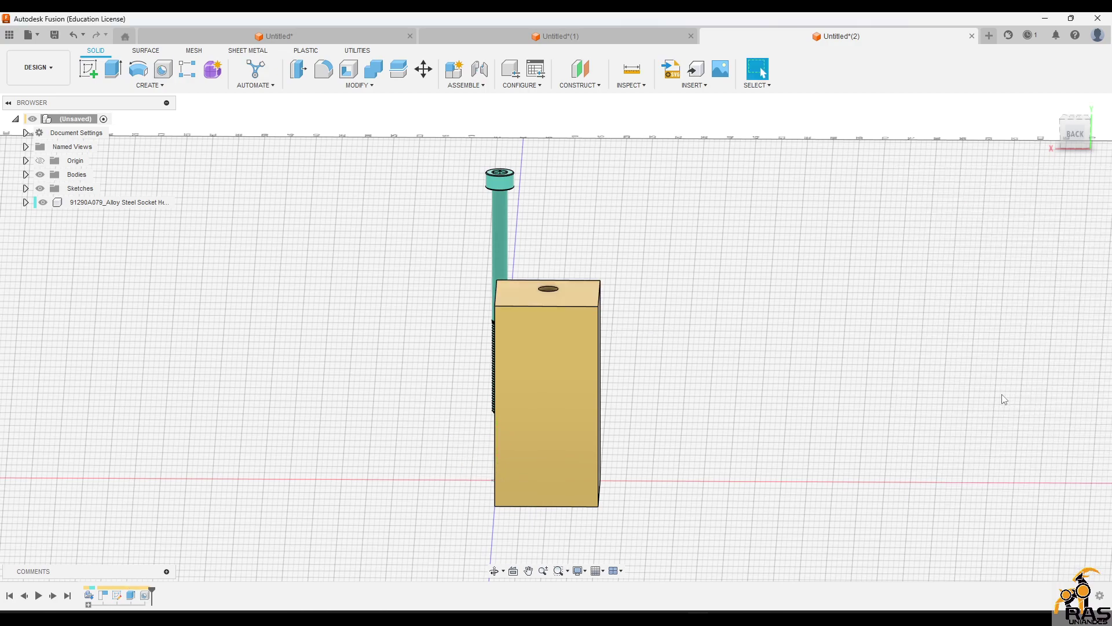
Step: Edit the hole feature and reposition the hole near the centre of the block's top face
{"action": "middle_click_drag", "start_coordinate": [1003, 399], "coordinate": [954, 444], "text": "shift"}
{"action": "scroll", "coordinate": [518, 374], "scroll_direction": "up", "scroll_amount": 3}
{"action": "middle_click_drag", "start_coordinate": [492, 335], "coordinate": [507, 316], "text": "shift"}
{"action": "double_click", "coordinate": [145, 595]}
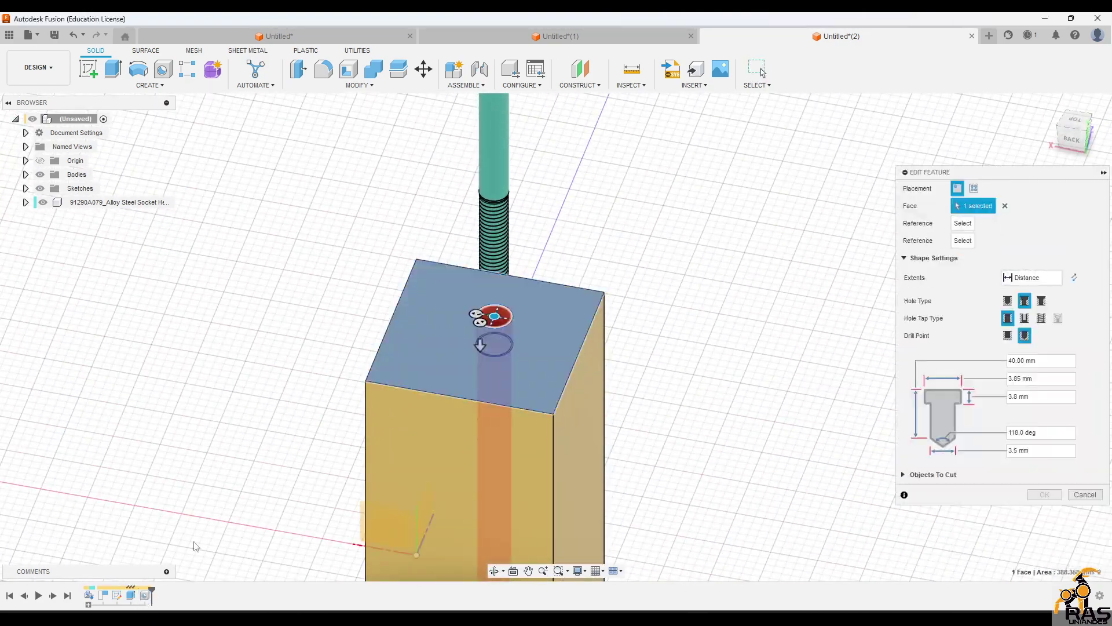
{"action": "left_click_drag", "start_coordinate": [489, 317], "coordinate": [487, 341]}
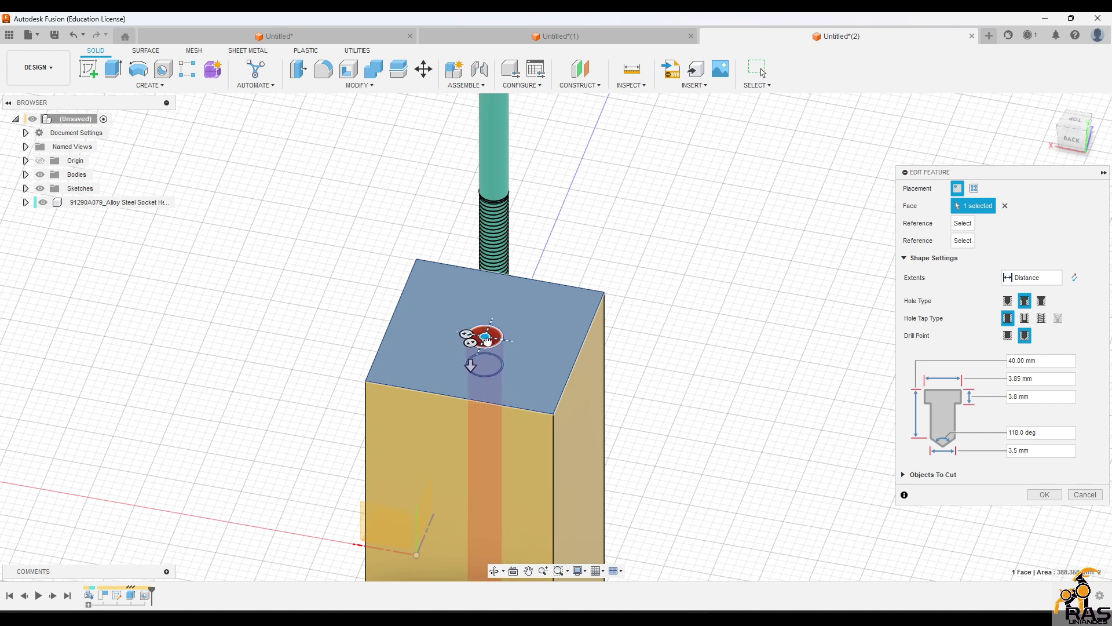
{"action": "left_click", "coordinate": [1044, 494]}
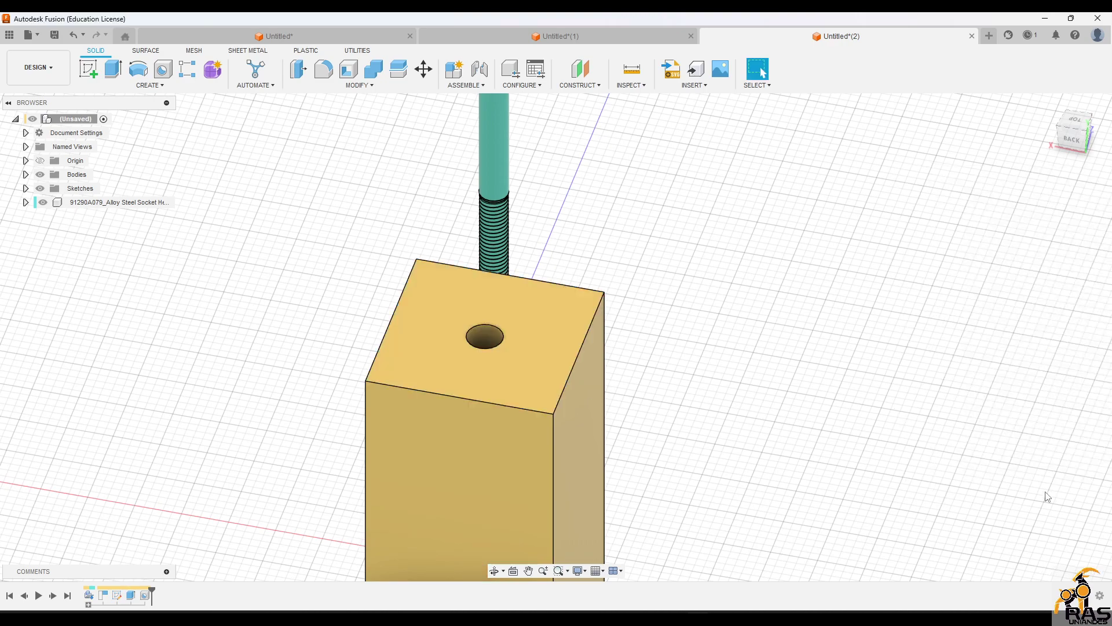
Step: Move the screw component point to point, from the centre under its head to the hole's centre on the block's top face
{"action": "scroll", "coordinate": [739, 450], "scroll_direction": "down", "scroll_amount": 5}
{"action": "middle_click_drag", "start_coordinate": [739, 450], "coordinate": [703, 343], "text": "shift"}
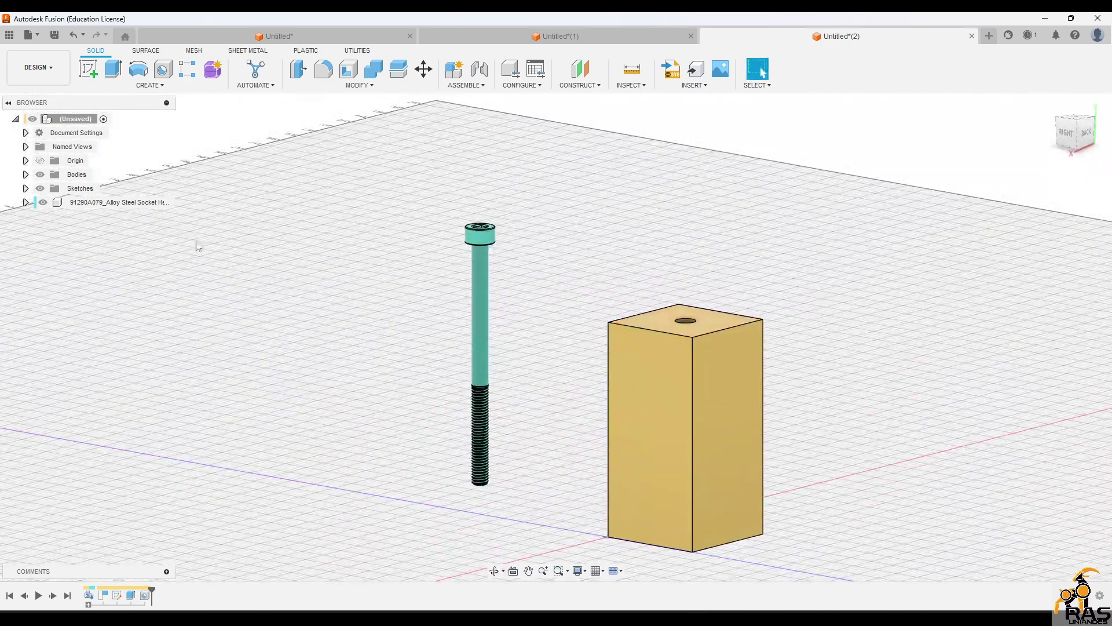
{"action": "right_click", "coordinate": [153, 203]}
{"action": "left_click", "coordinate": [182, 236]}
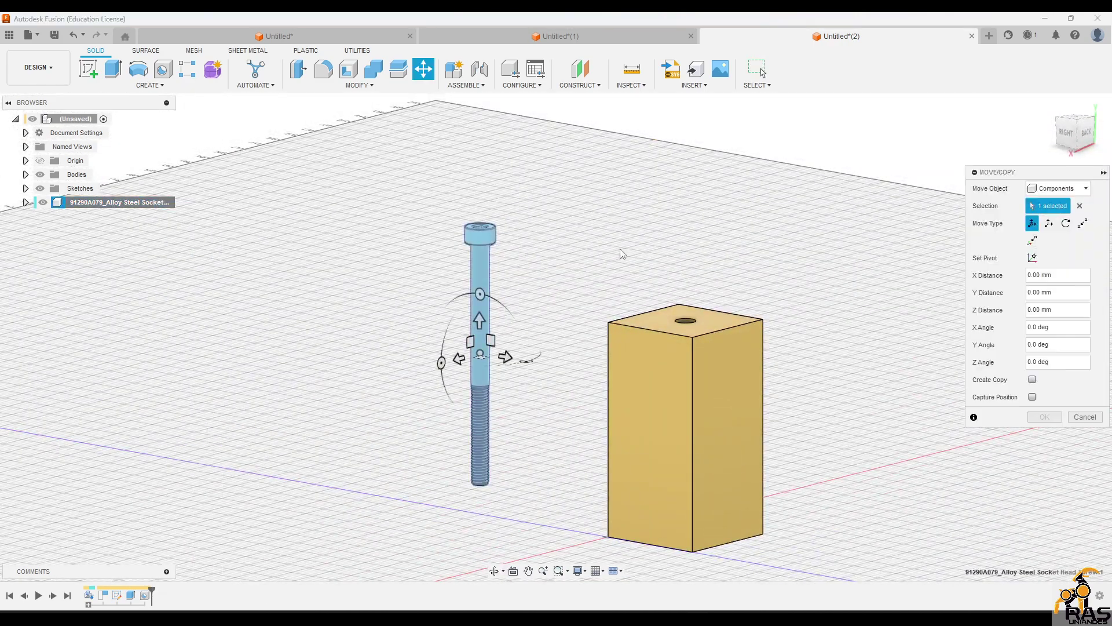
{"action": "left_click", "coordinate": [1083, 223]}
{"action": "middle_click_drag", "start_coordinate": [191, 313], "coordinate": [341, 241], "text": "shift"}
{"action": "scroll", "coordinate": [349, 242], "scroll_direction": "up", "scroll_amount": 6}
{"action": "scroll", "coordinate": [729, 254], "scroll_direction": "up", "scroll_amount": 3}
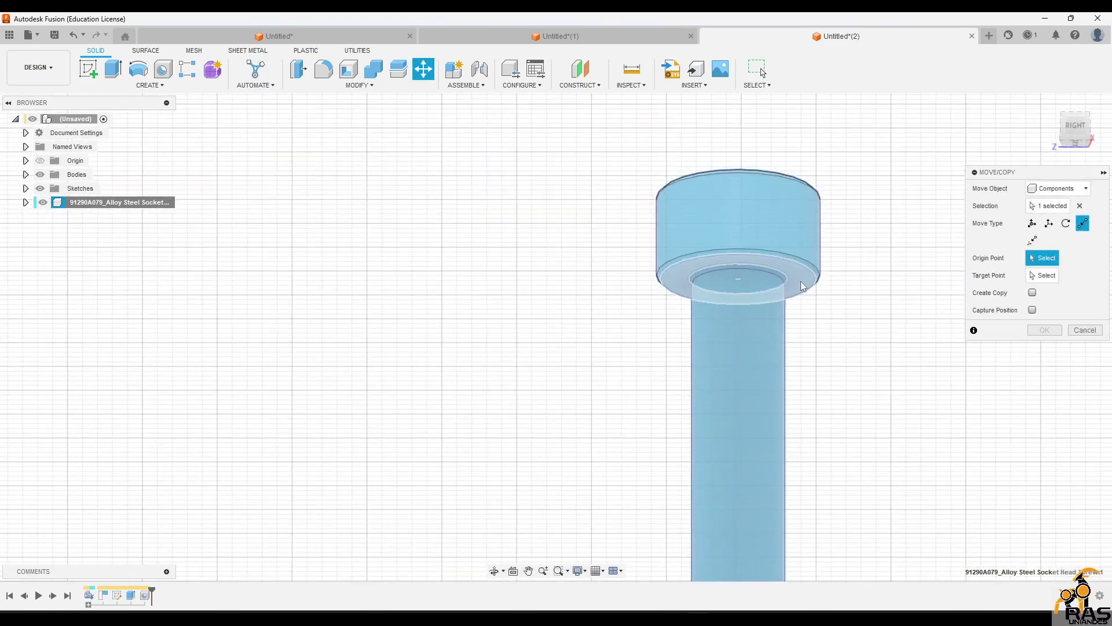
{"action": "left_click", "coordinate": [735, 284]}
{"action": "scroll", "coordinate": [753, 326], "scroll_direction": "down", "scroll_amount": 5}
{"action": "middle_click_drag", "start_coordinate": [784, 355], "coordinate": [459, 278], "text": "shift"}
{"action": "left_click", "coordinate": [859, 362]}
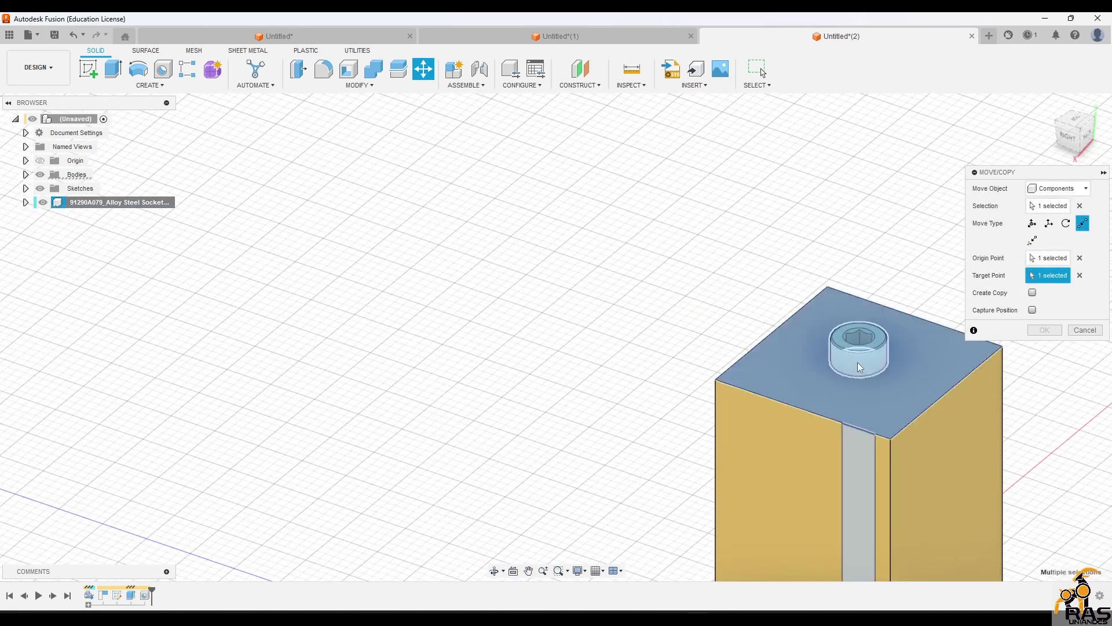
{"action": "left_click", "coordinate": [1045, 330]}
{"action": "middle_click_drag", "start_coordinate": [1048, 334], "coordinate": [707, 145], "text": "shift"}
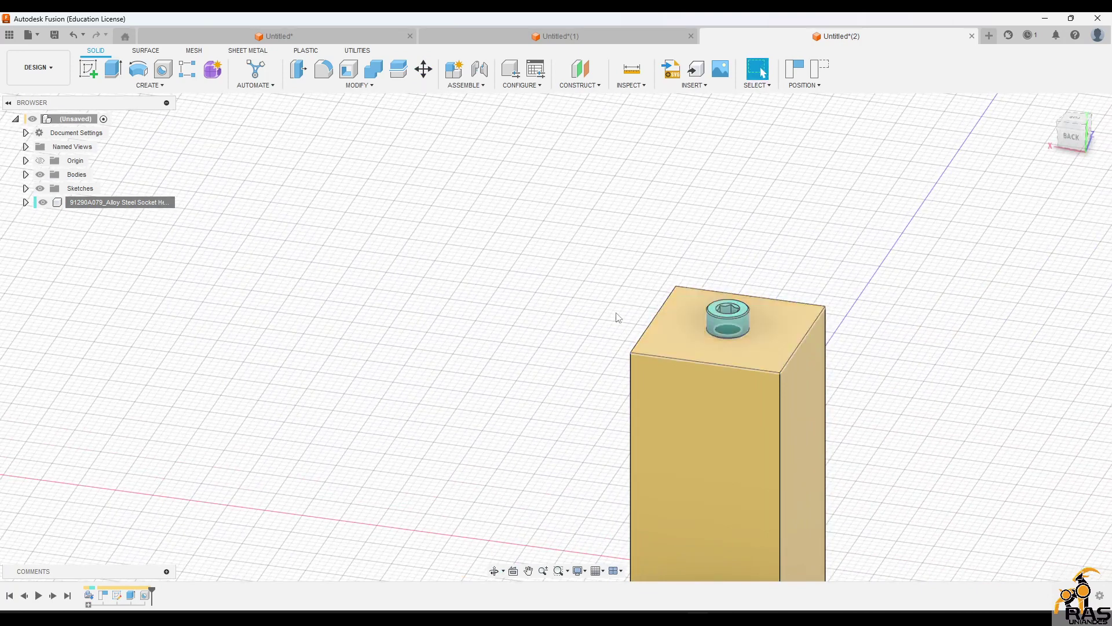
Step: Raise the screw component 4 mm along Z out of the hole with a free move
{"action": "left_click", "coordinate": [136, 205]}
{"action": "right_click", "coordinate": [137, 209]}
{"action": "left_click", "coordinate": [151, 226]}
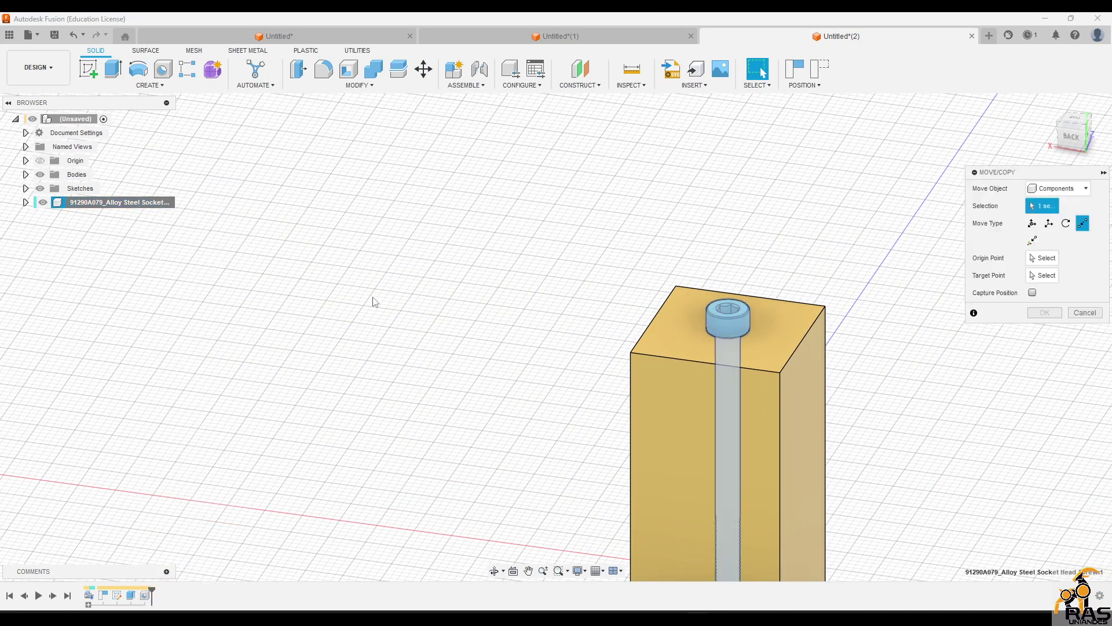
{"action": "scroll", "coordinate": [844, 340], "scroll_direction": "up", "scroll_amount": 2}
{"action": "left_click", "coordinate": [1033, 223]}
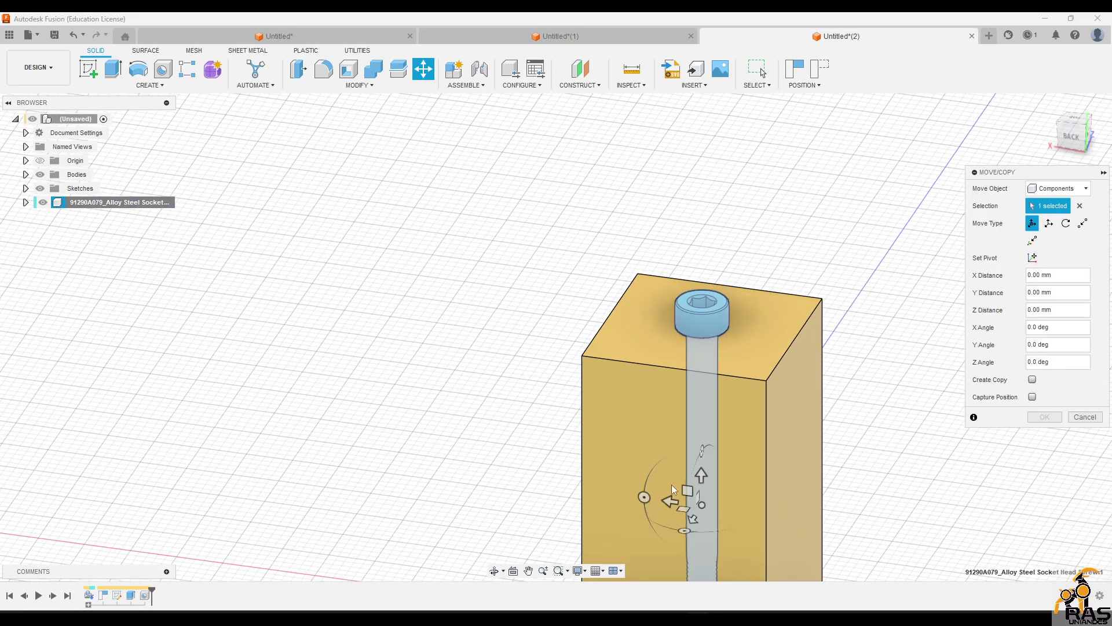
{"action": "left_click_drag", "start_coordinate": [701, 475], "coordinate": [701, 442]}
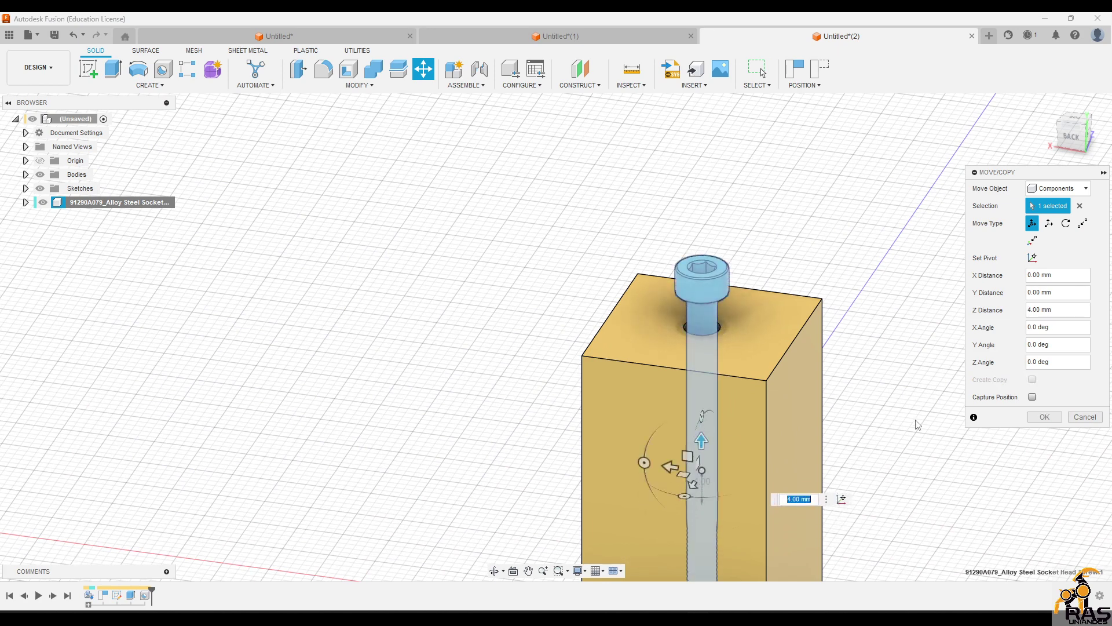
{"action": "left_click", "coordinate": [1044, 417]}
Step: Edit the hole feature and set its counterbore diameter to 6 mm
{"action": "double_click", "coordinate": [145, 595]}
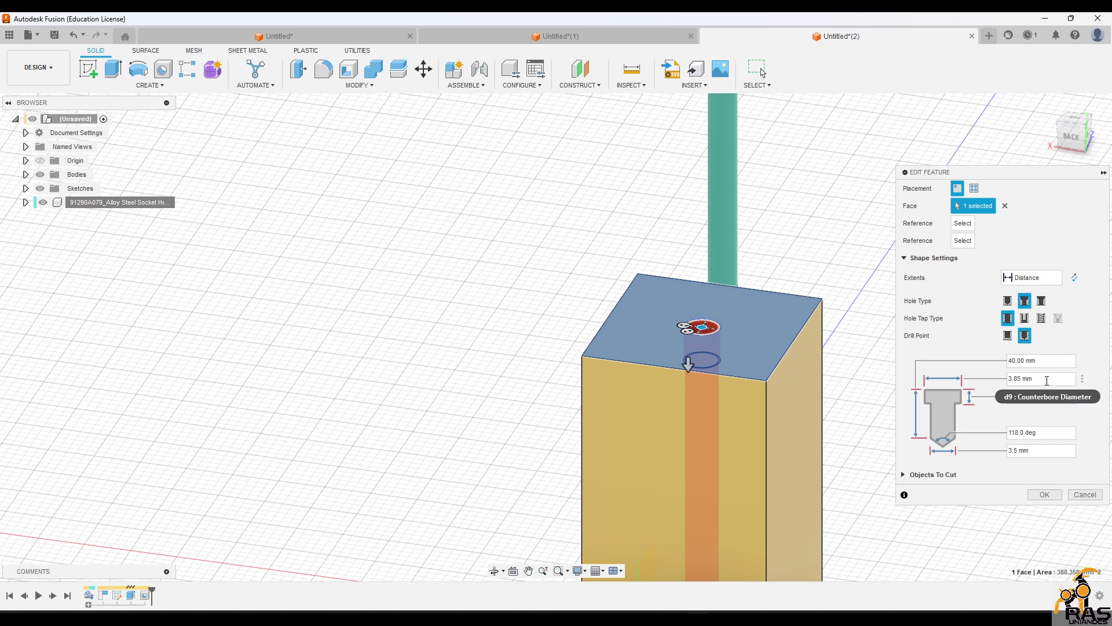
{"action": "double_click", "coordinate": [1047, 381]}
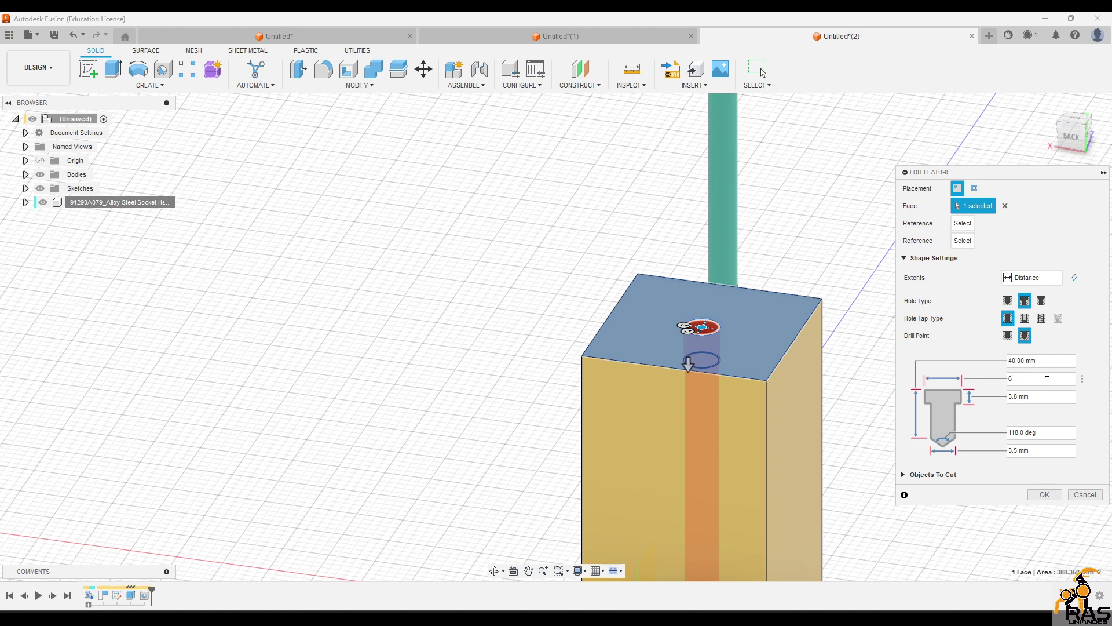
{"action": "key", "text": "Return"}
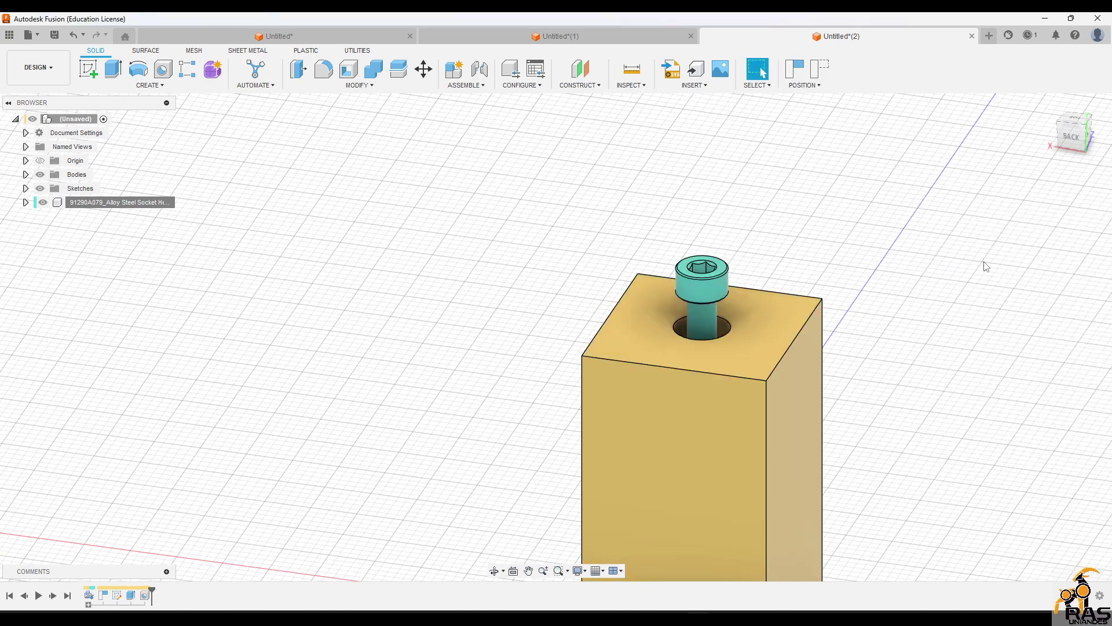
Step: Lower the screw component 7 mm along Z into the block's counterbored hole with a free move
{"action": "right_click", "coordinate": [151, 202]}
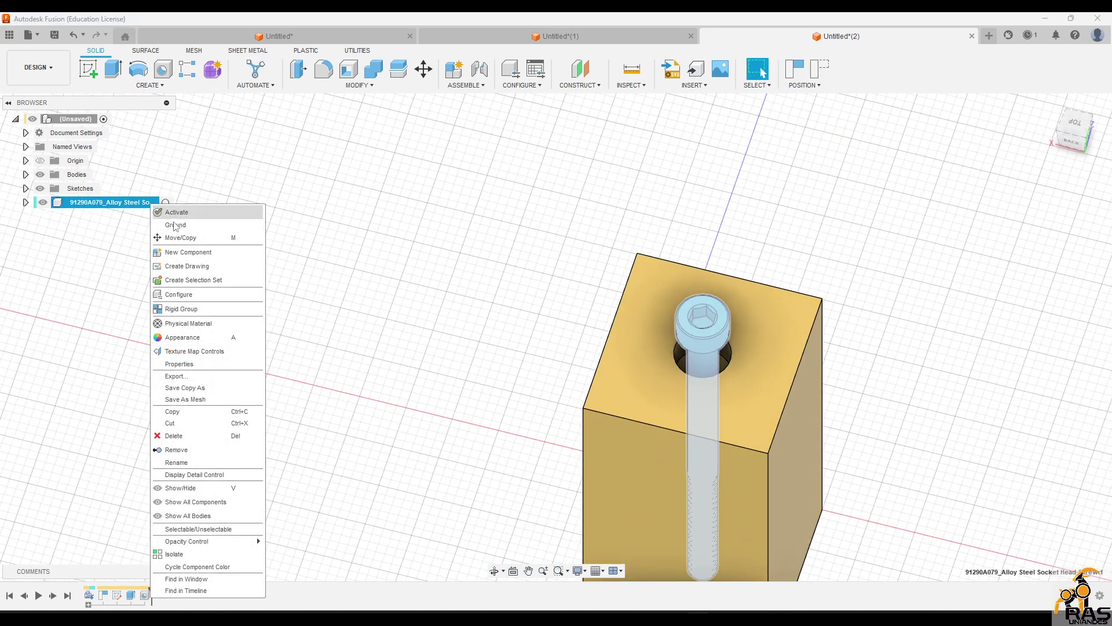
{"action": "left_click", "coordinate": [179, 237]}
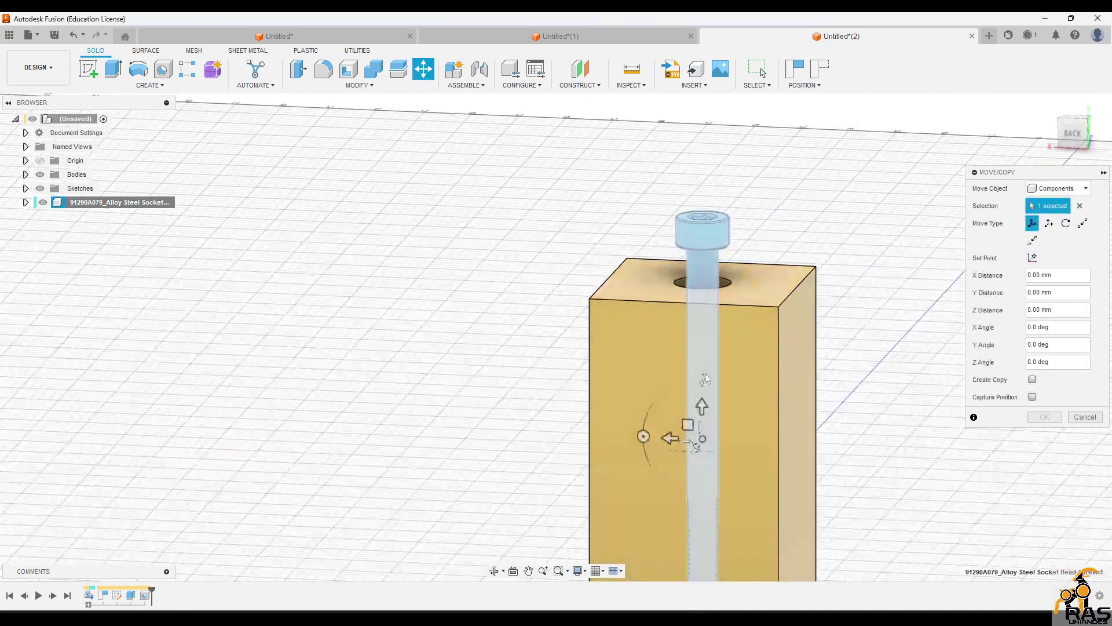
{"action": "left_click_drag", "start_coordinate": [702, 406], "coordinate": [702, 477]}
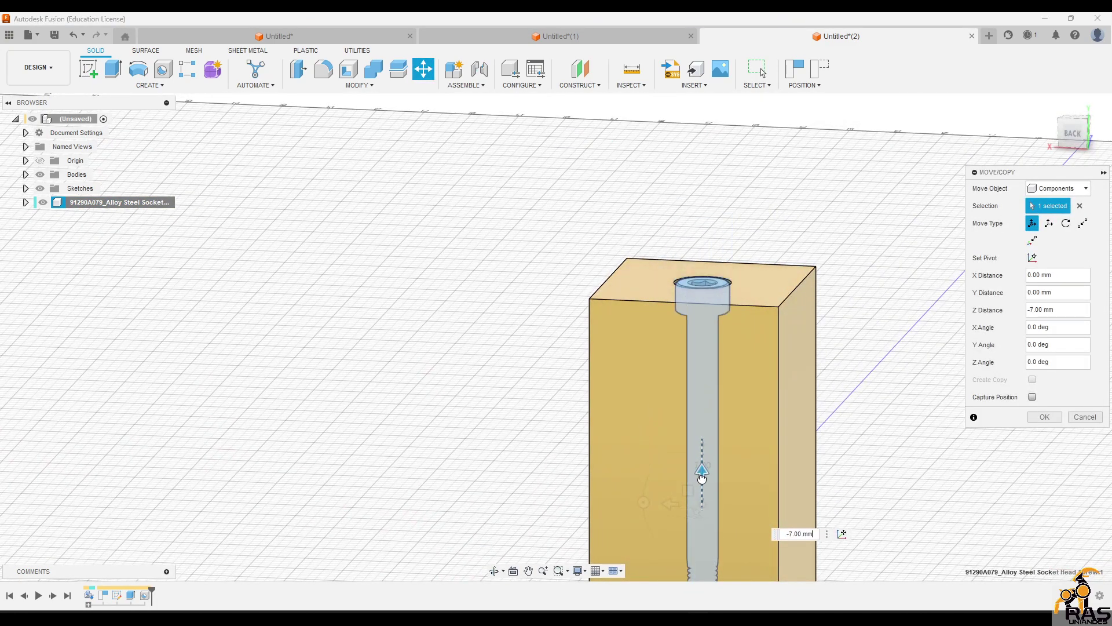
{"action": "left_click", "coordinate": [1044, 416]}
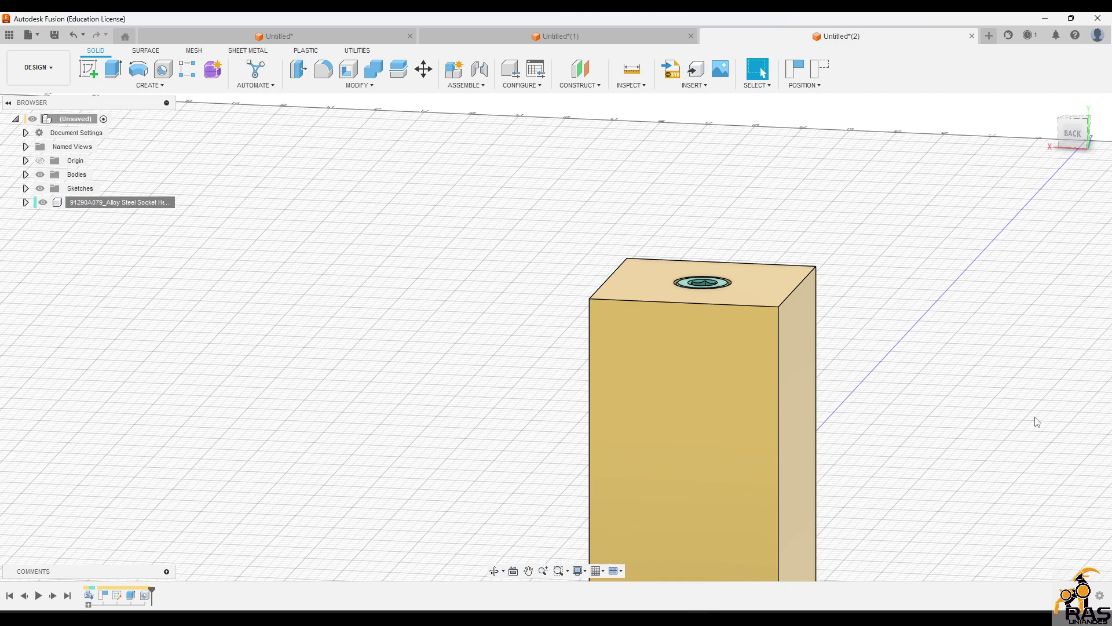
Step: Create a section analysis from the block's large vertical face, offset -11 mm to cut through the screw and hole
{"action": "left_click", "coordinate": [655, 412]}
{"action": "scroll", "coordinate": [753, 411], "scroll_direction": "down", "scroll_amount": 5}
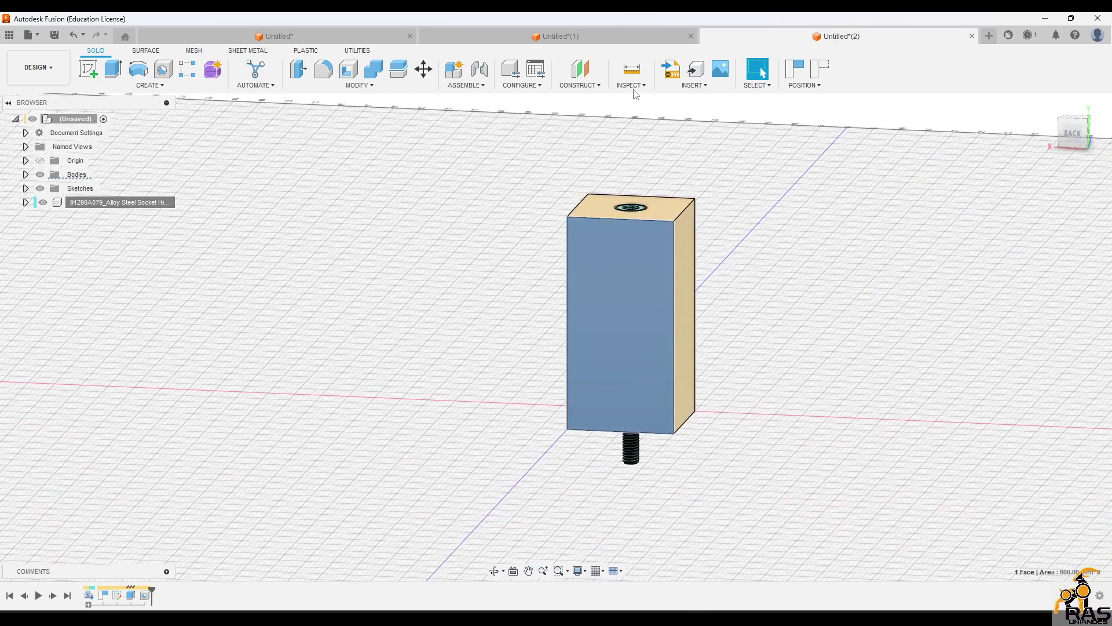
{"action": "left_click", "coordinate": [631, 86]}
{"action": "left_click", "coordinate": [649, 201]}
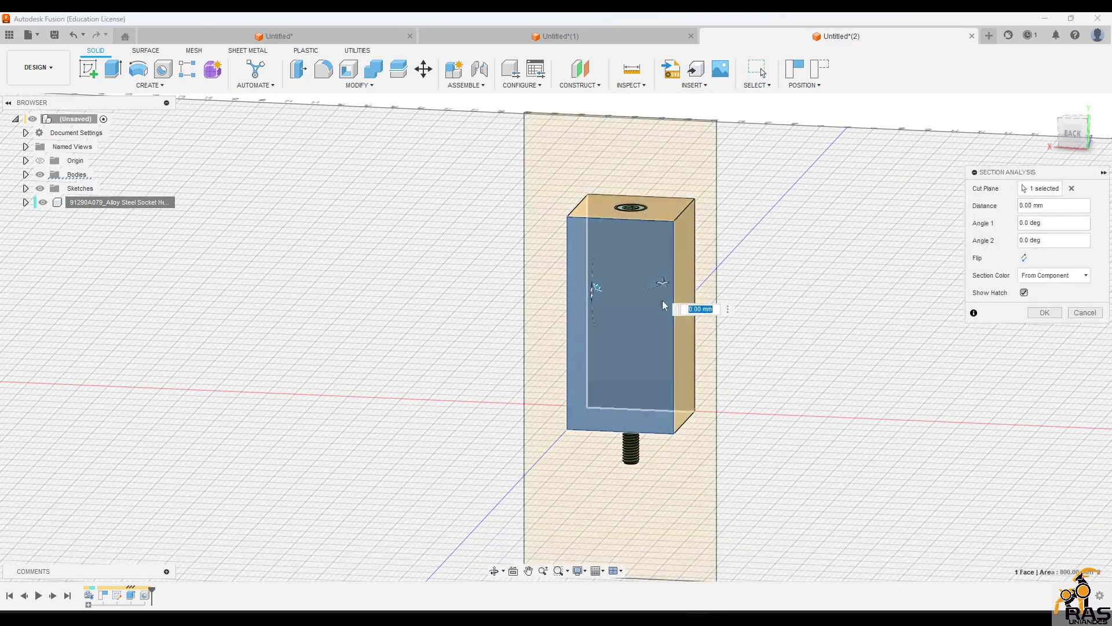
{"action": "left_click_drag", "start_coordinate": [596, 289], "coordinate": [607, 270]}
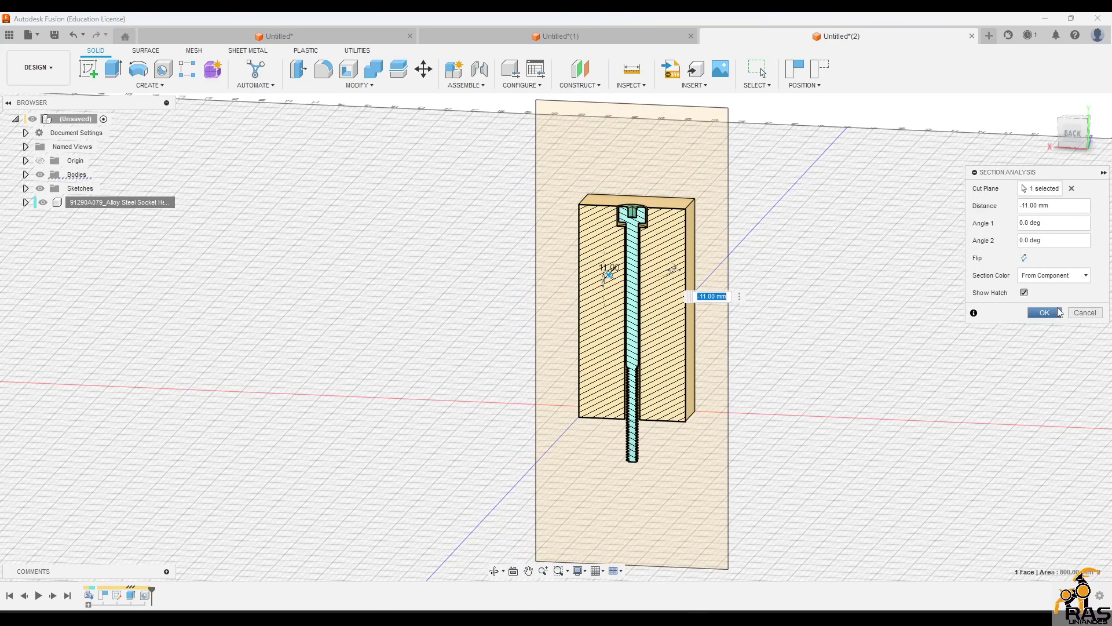
{"action": "left_click", "coordinate": [1044, 312]}
Step: Examine the sectioned fit of the screw's head, shank and thread in the hole, and review the hole feature's dimensions
{"action": "scroll", "coordinate": [581, 208], "scroll_direction": "up", "scroll_amount": 6}
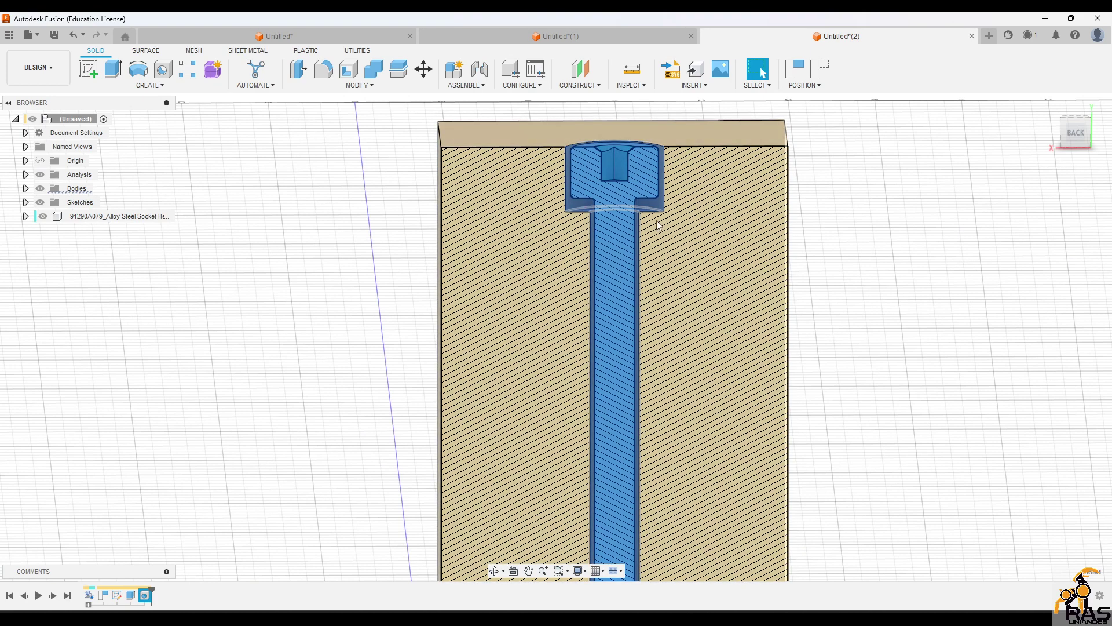
{"action": "middle_click_drag", "start_coordinate": [599, 226], "coordinate": [561, 158]}
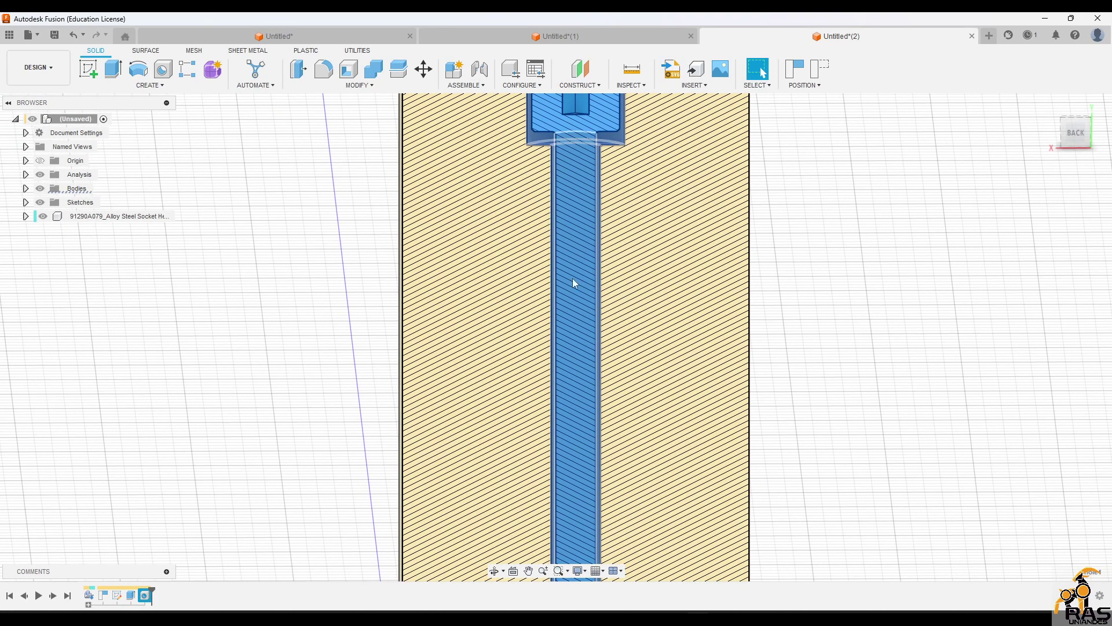
{"action": "scroll", "coordinate": [572, 282], "scroll_direction": "down", "scroll_amount": 5}
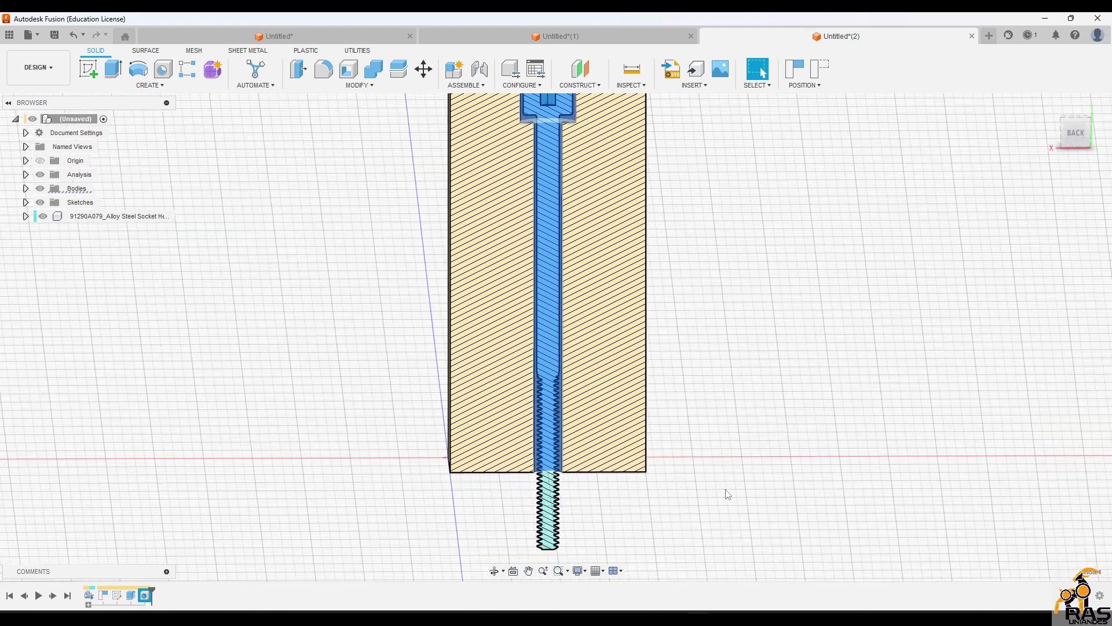
{"action": "middle_click_drag", "start_coordinate": [725, 481], "coordinate": [730, 537]}
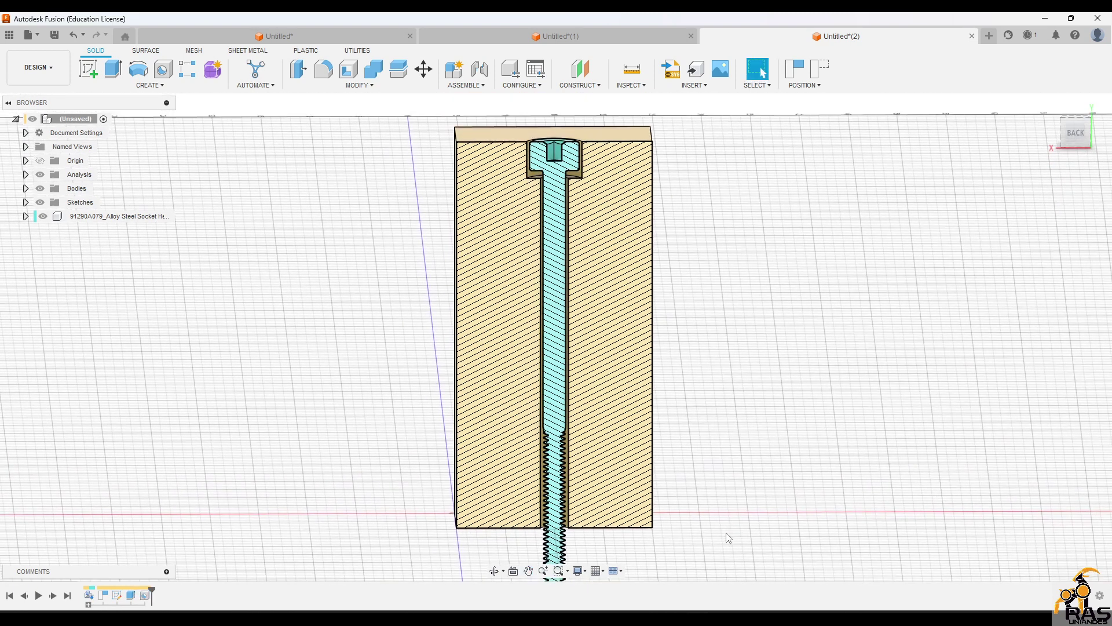
{"action": "double_click", "coordinate": [146, 597]}
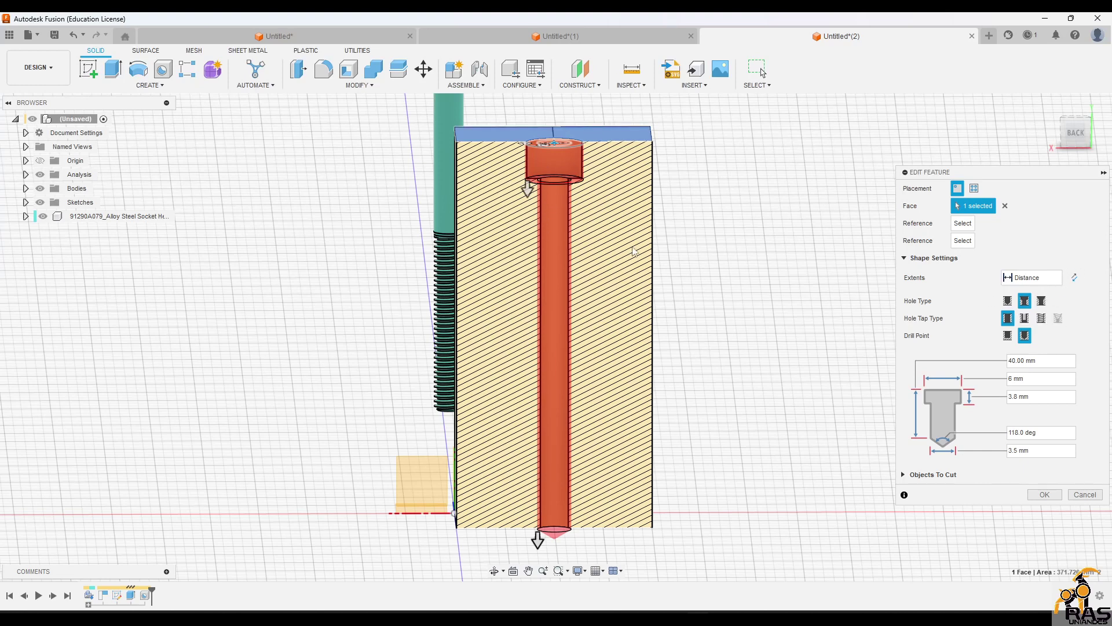
{"action": "key", "text": "Return"}
{"action": "middle_click_drag", "start_coordinate": [740, 350], "coordinate": [762, 353], "text": "shift"}
{"action": "scroll", "coordinate": [761, 353], "scroll_direction": "down", "scroll_amount": 3}
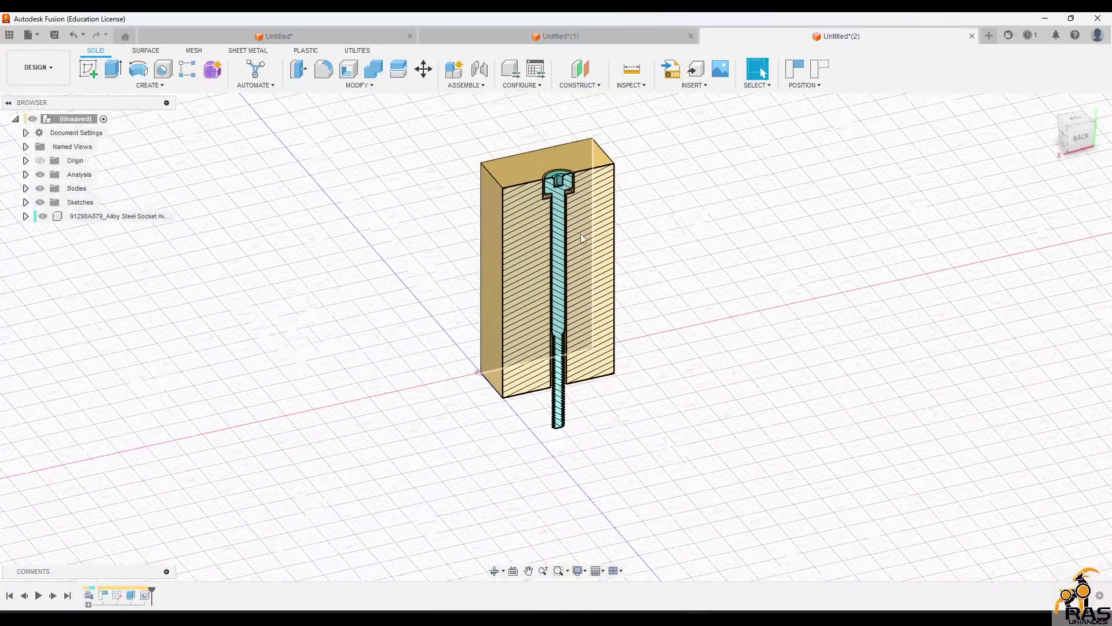
{"action": "scroll", "coordinate": [659, 282], "scroll_direction": "up", "scroll_amount": 2}
{"action": "middle_click_drag", "start_coordinate": [658, 282], "coordinate": [649, 291], "text": "shift"}
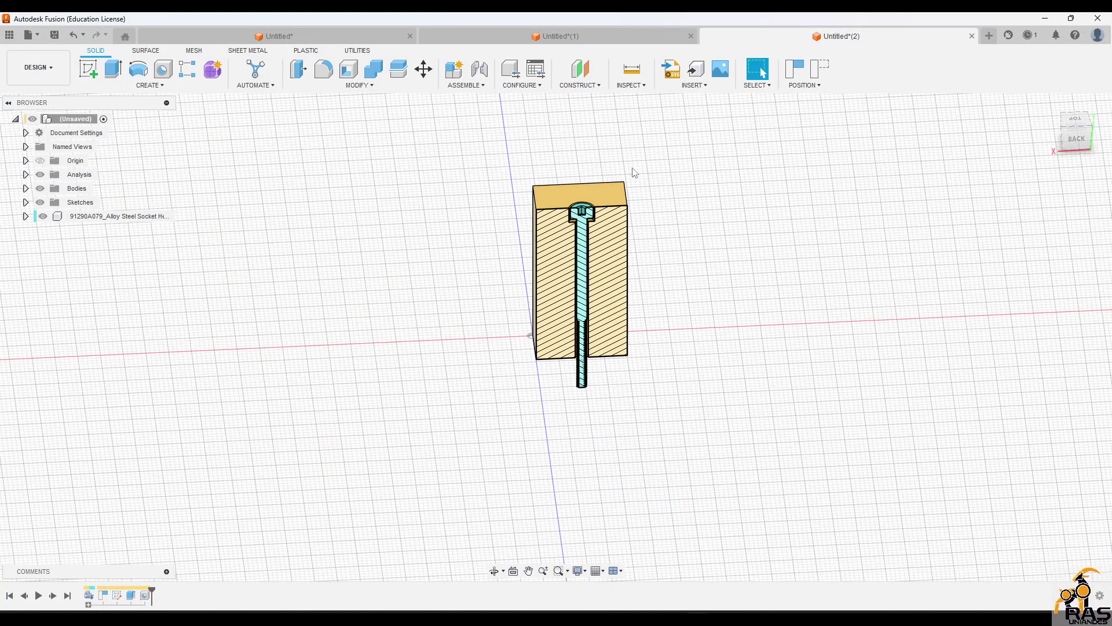
{"action": "scroll", "coordinate": [610, 176], "scroll_direction": "up", "scroll_amount": 5}
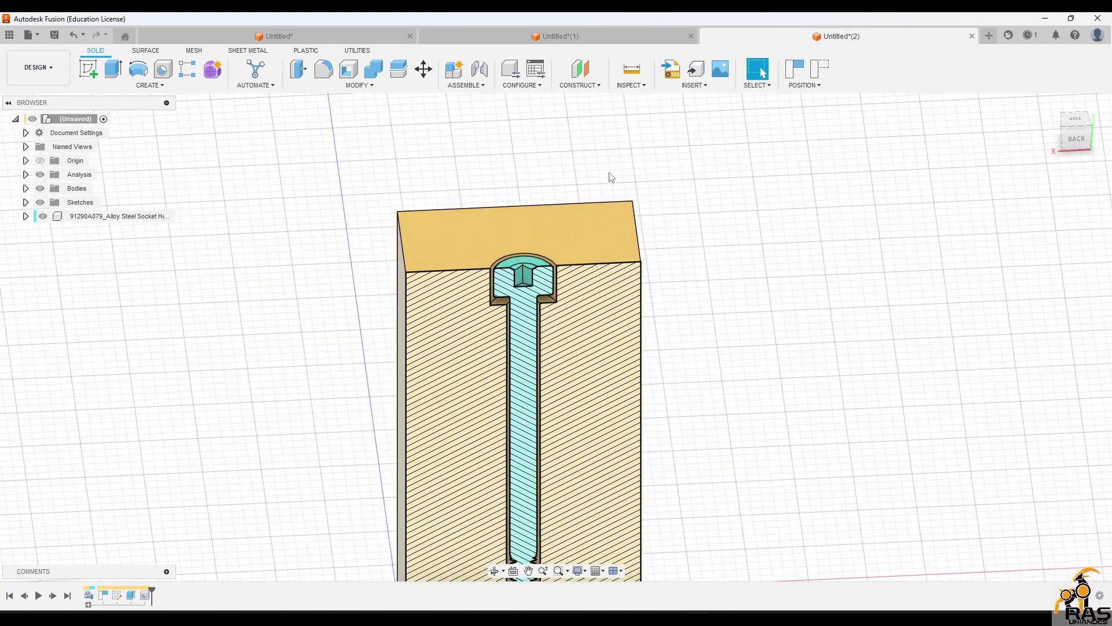
{"action": "scroll", "coordinate": [631, 264], "scroll_direction": "down", "scroll_amount": 5}
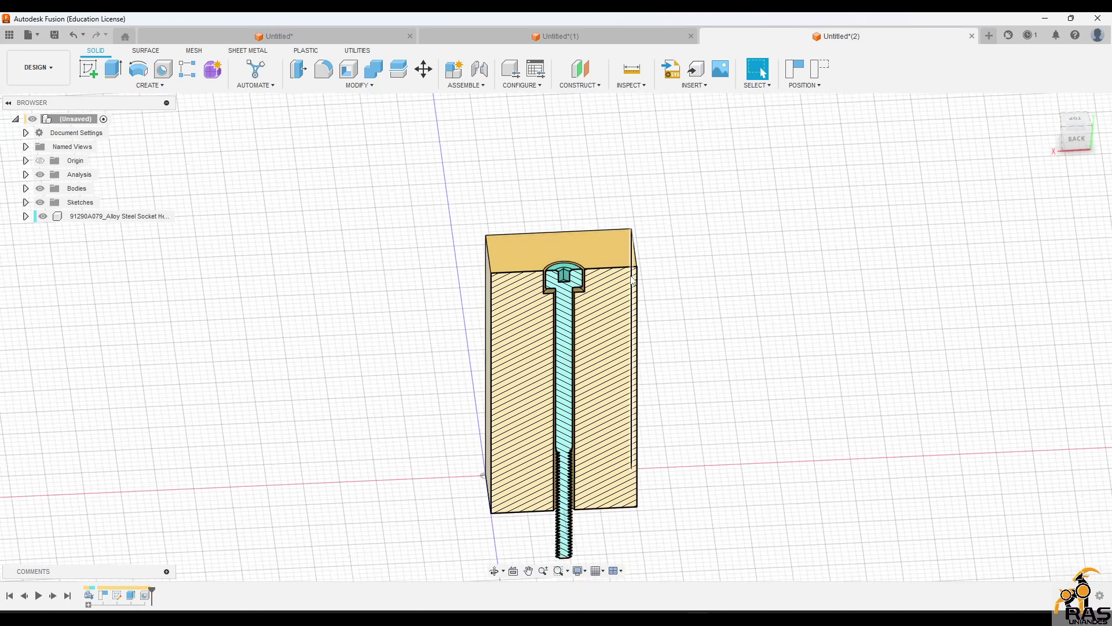
{"action": "middle_click_drag", "start_coordinate": [632, 279], "coordinate": [641, 259], "text": "shift"}
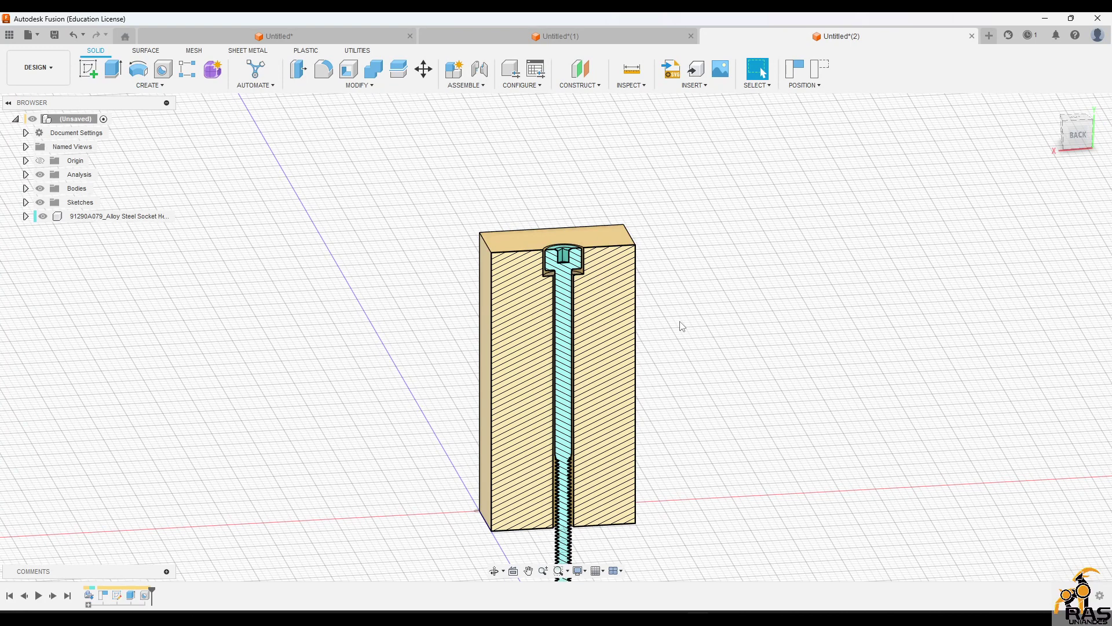
Step: Review the revolved part in the Untitled(1) design, then return to the block design and inspect the sectioned screw and counterbore
{"action": "left_click", "coordinate": [286, 37]}
{"action": "left_click", "coordinate": [491, 36]}
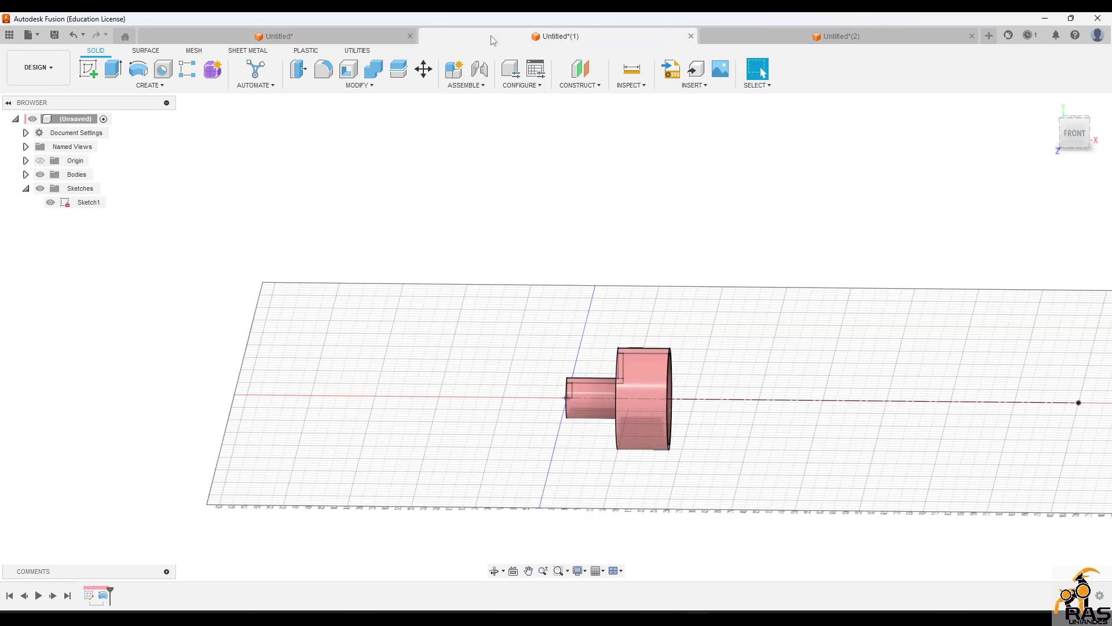
{"action": "mouse_move", "coordinate": [721, 350]}
{"action": "middle_mouse_down", "text": "shift"}
{"action": "mouse_move", "coordinate": [653, 320]}
{"action": "mouse_move", "coordinate": [689, 329]}
{"action": "middle_mouse_up", "text": "shift"}
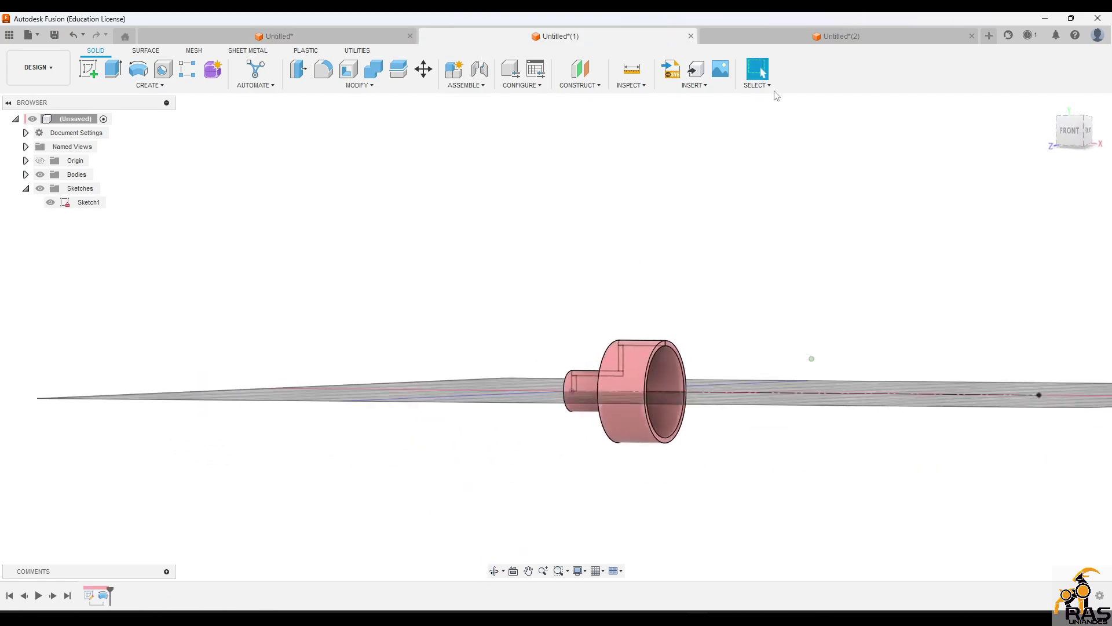
{"action": "left_click", "coordinate": [802, 42]}
{"action": "mouse_move", "coordinate": [747, 203]}
{"action": "middle_mouse_down", "text": "shift"}
{"action": "mouse_move", "coordinate": [760, 159]}
{"action": "mouse_move", "coordinate": [797, 174]}
{"action": "mouse_move", "coordinate": [702, 216]}
{"action": "mouse_move", "coordinate": [755, 211]}
{"action": "middle_mouse_up", "text": "shift"}
{"action": "scroll", "coordinate": [596, 254], "scroll_direction": "up", "scroll_amount": 5}
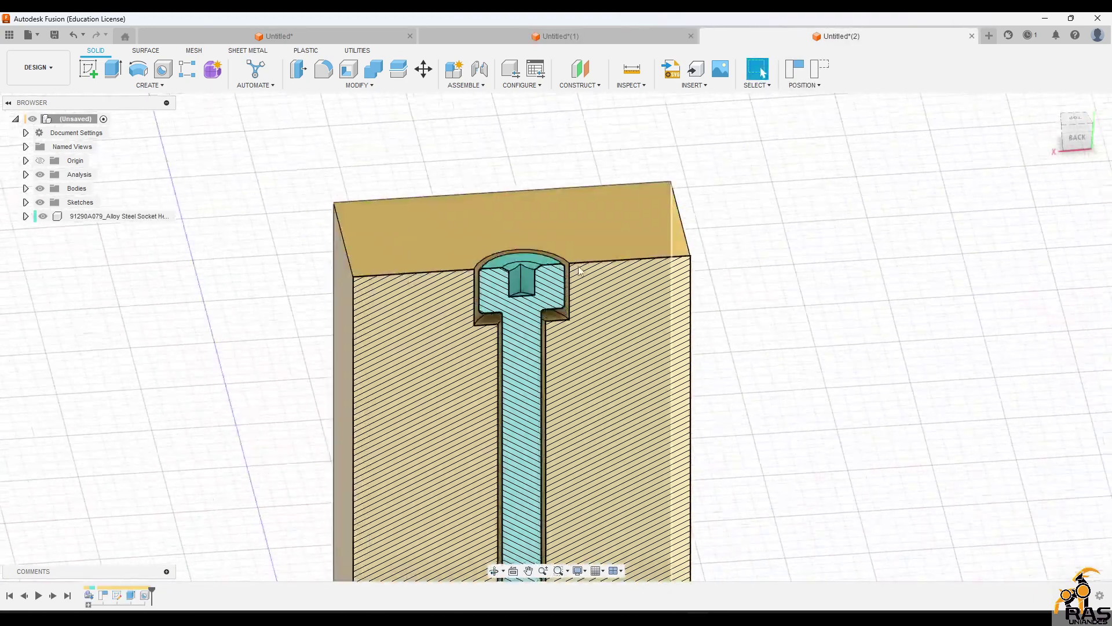
{"action": "middle_click_drag", "start_coordinate": [677, 307], "coordinate": [756, 270]}
{"action": "scroll", "coordinate": [677, 236], "scroll_direction": "down", "scroll_amount": 3}
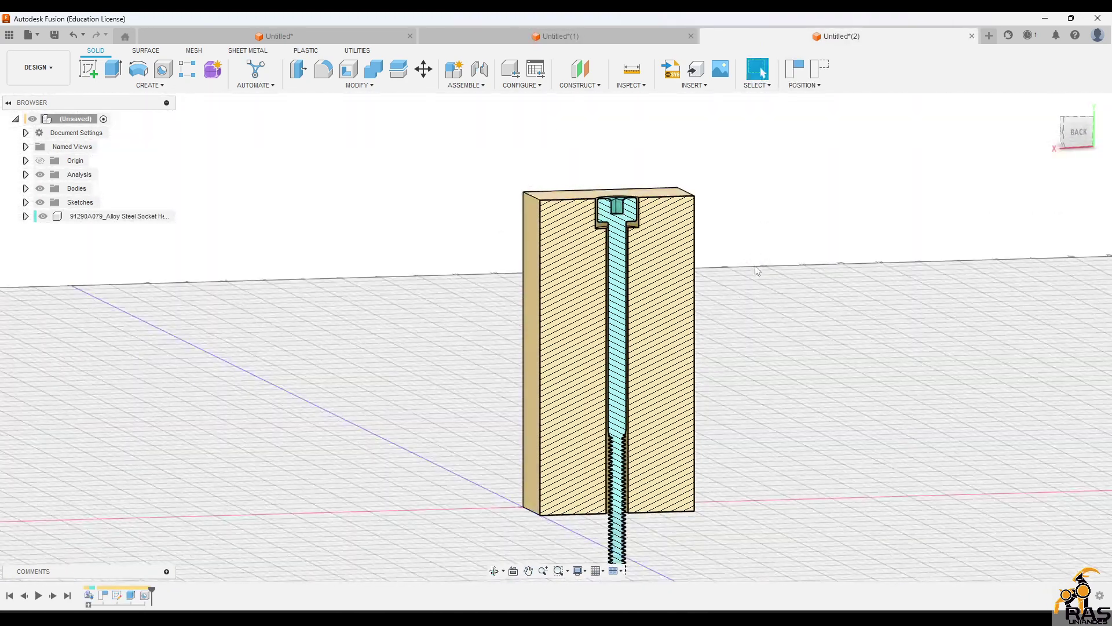